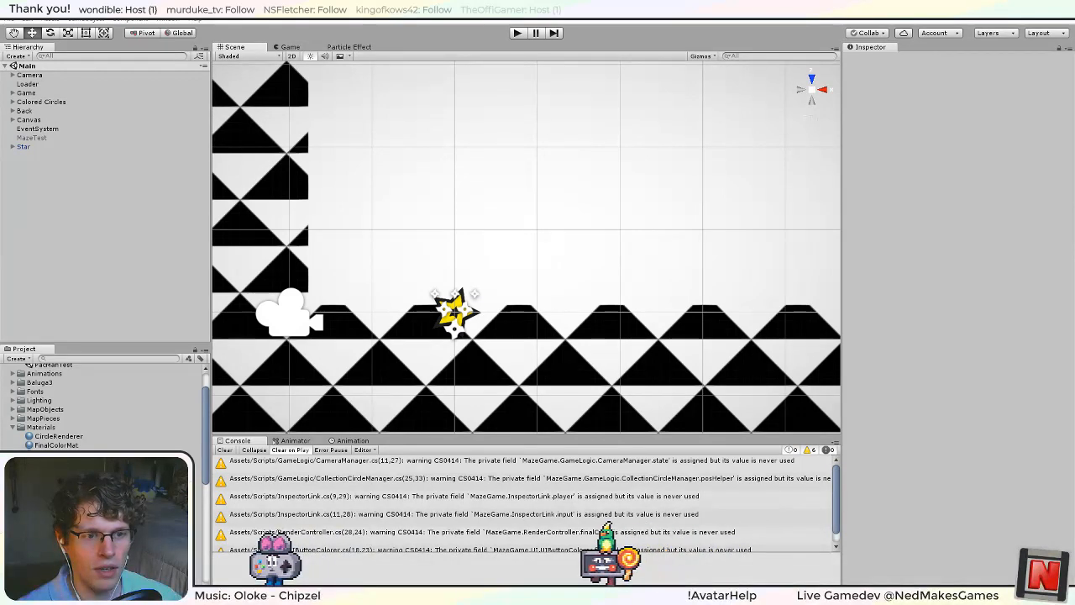
Enlarge the Console beneath the scene view and make its message detail area taller.
{"action": "left_click_drag", "start_coordinate": [693, 435], "coordinate": [602, 386]}
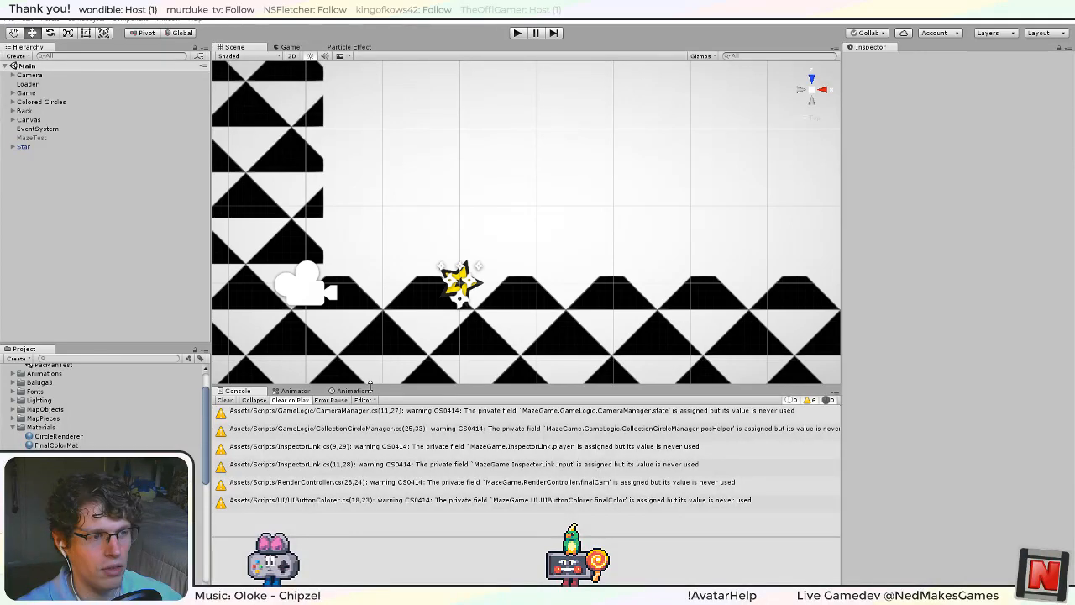
{"action": "left_click_drag", "start_coordinate": [370, 385], "coordinate": [343, 388]}
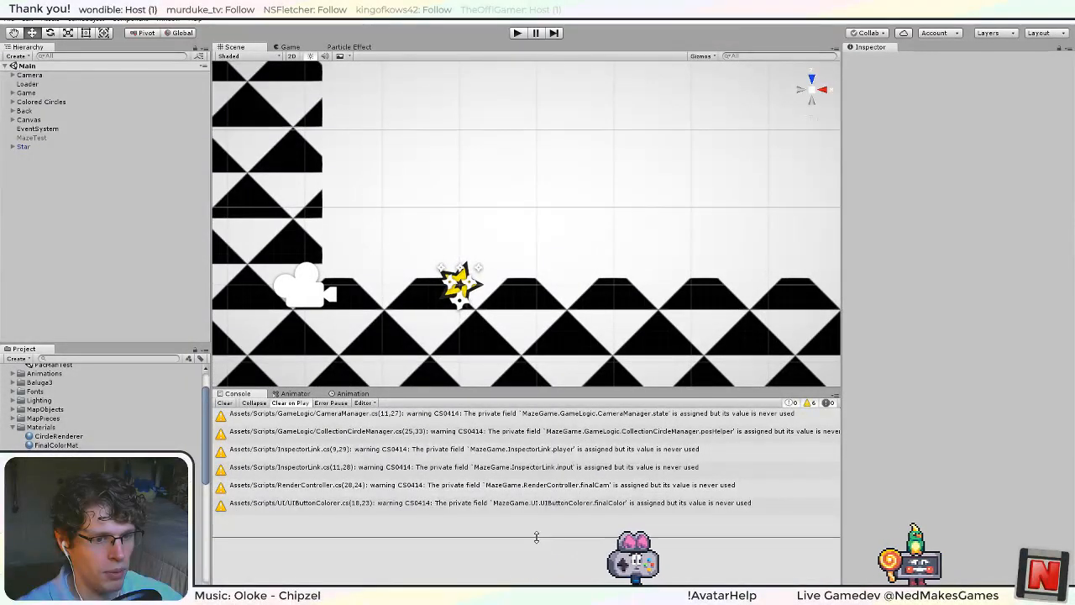
{"action": "left_click_drag", "start_coordinate": [536, 536], "coordinate": [520, 525]}
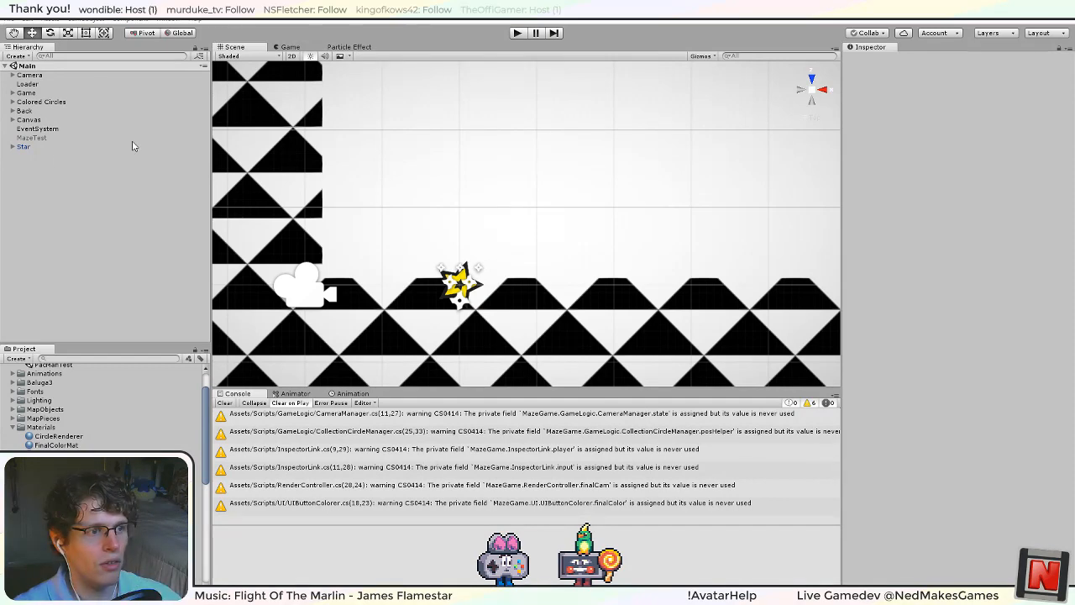
Test-run the game, stop it, and open the StarAnimator.cs source line behind the NullReferenceException.
{"action": "left_click", "coordinate": [518, 33]}
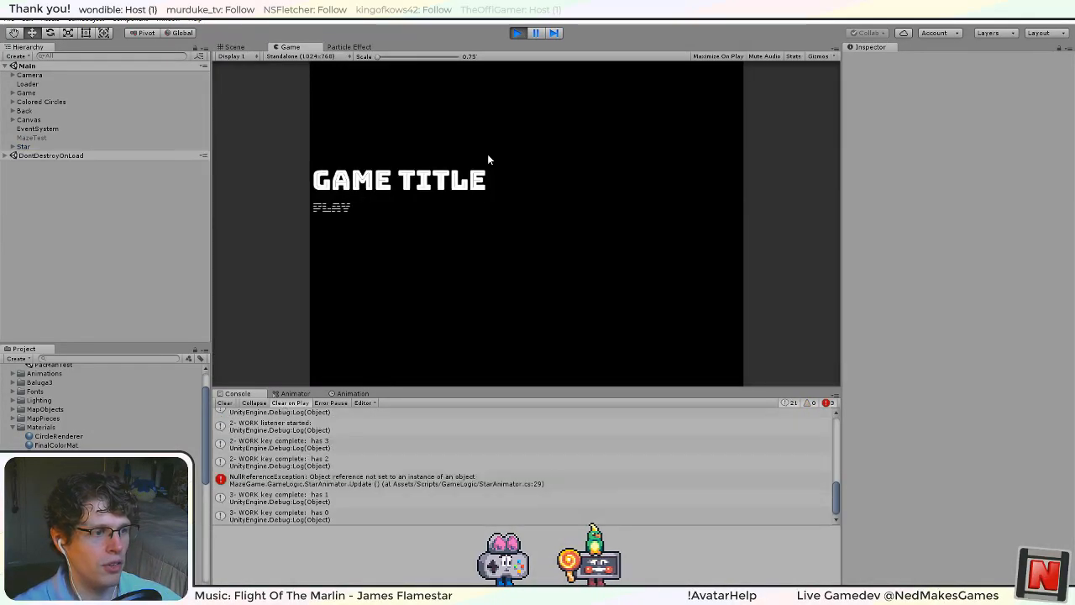
{"action": "left_click", "coordinate": [516, 34]}
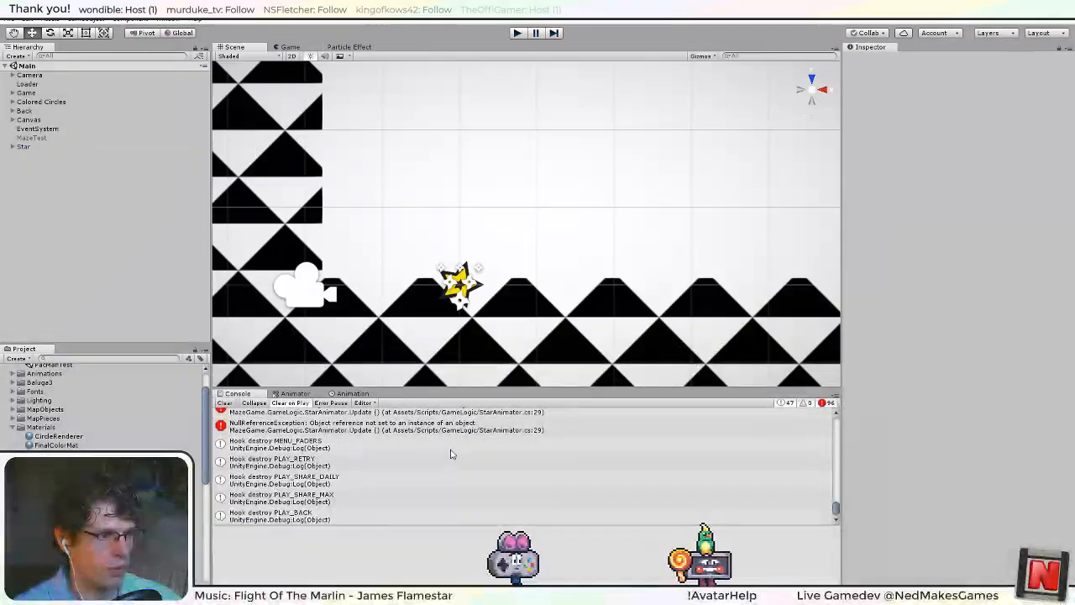
{"action": "scroll", "coordinate": [471, 469], "scroll_direction": "up", "scroll_amount": 3}
{"action": "left_click", "coordinate": [471, 468]}
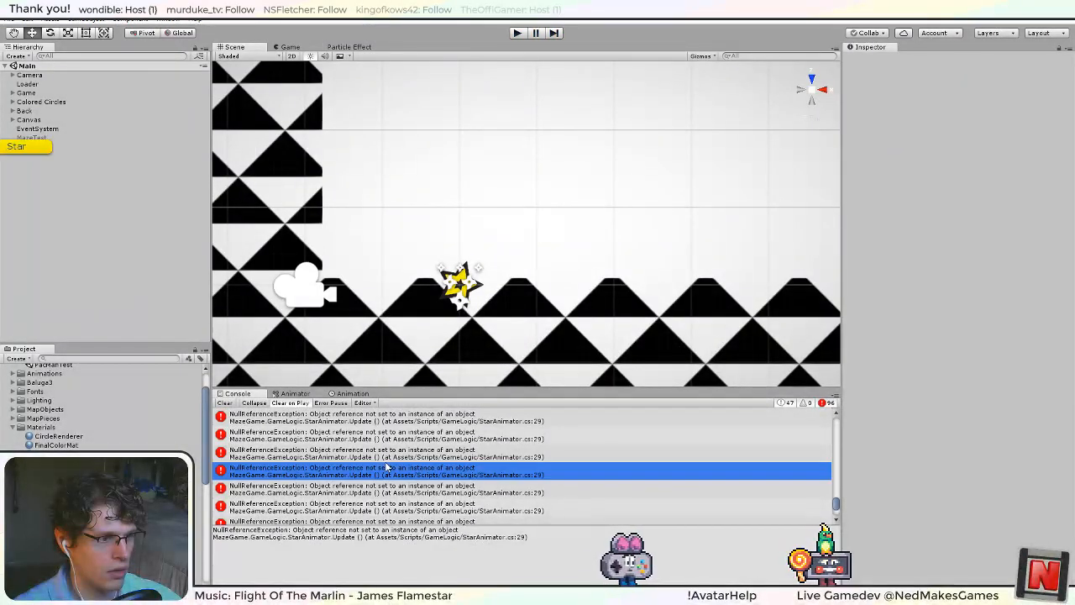
{"action": "left_click", "coordinate": [392, 451]}
{"action": "double_click", "coordinate": [392, 451]}
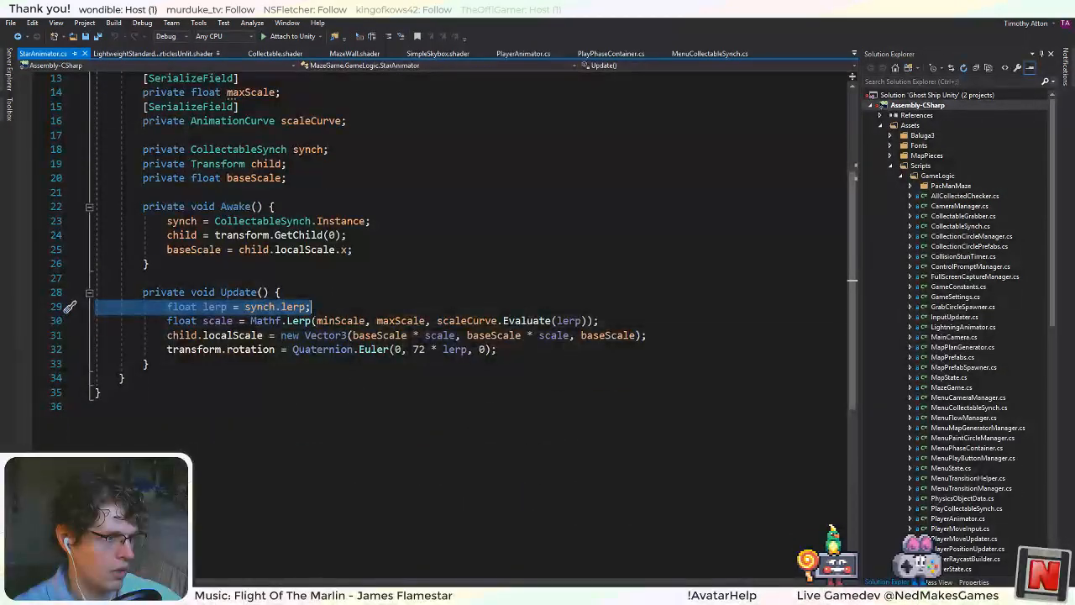
Switch to Unity and inspect the Game object's Collectable Synch component alongside the logged errors.
{"action": "key", "text": "Right"}
{"action": "key", "text": "Up"}
{"action": "key", "text": "alt+Tab"}
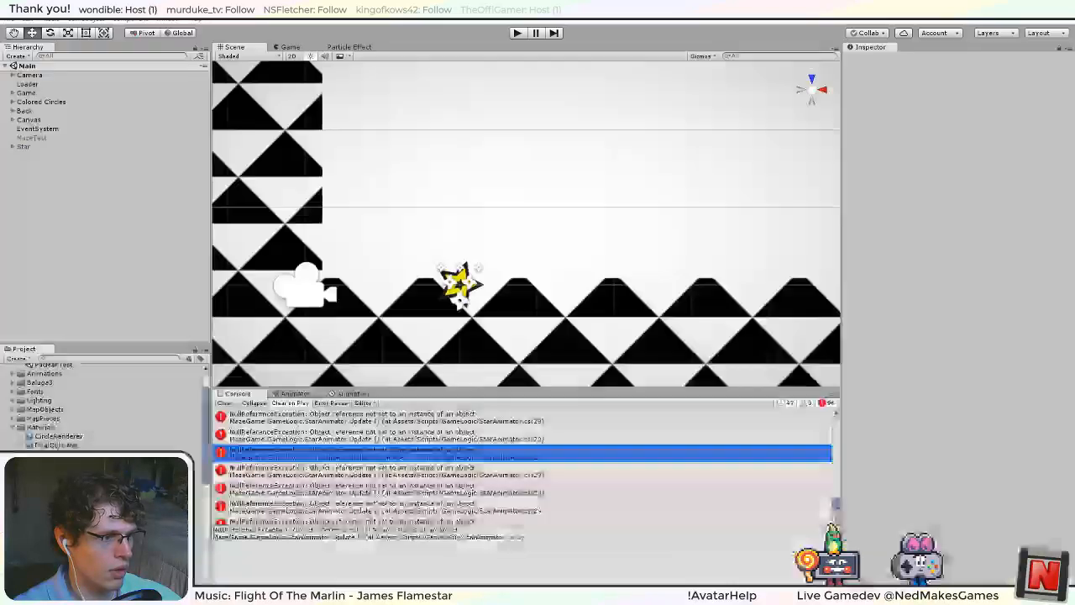
{"action": "left_click", "coordinate": [25, 93]}
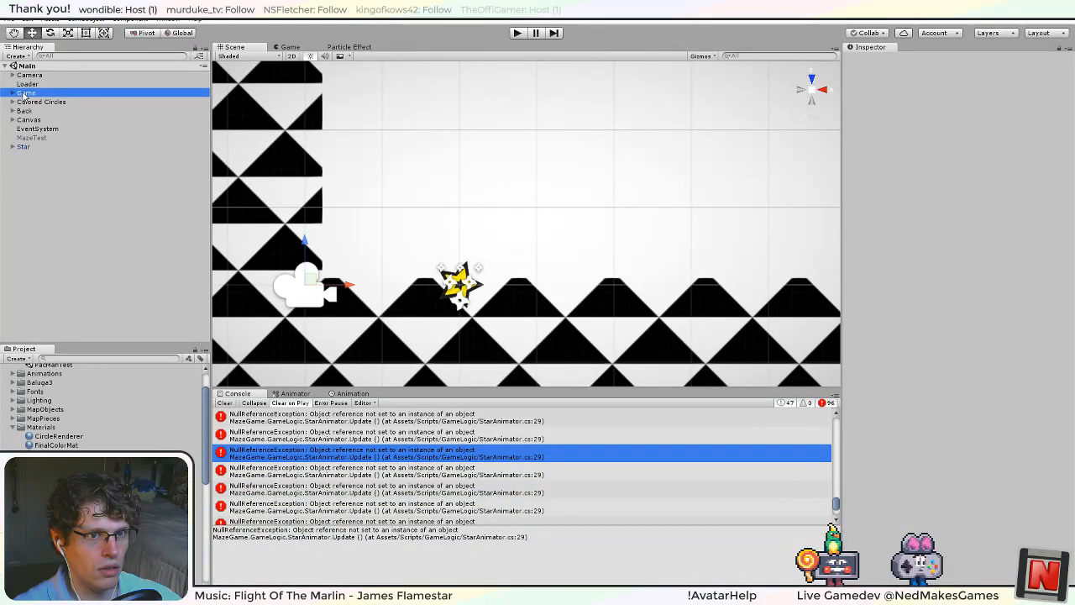
{"action": "scroll", "coordinate": [861, 379], "scroll_direction": "down", "scroll_amount": 2}
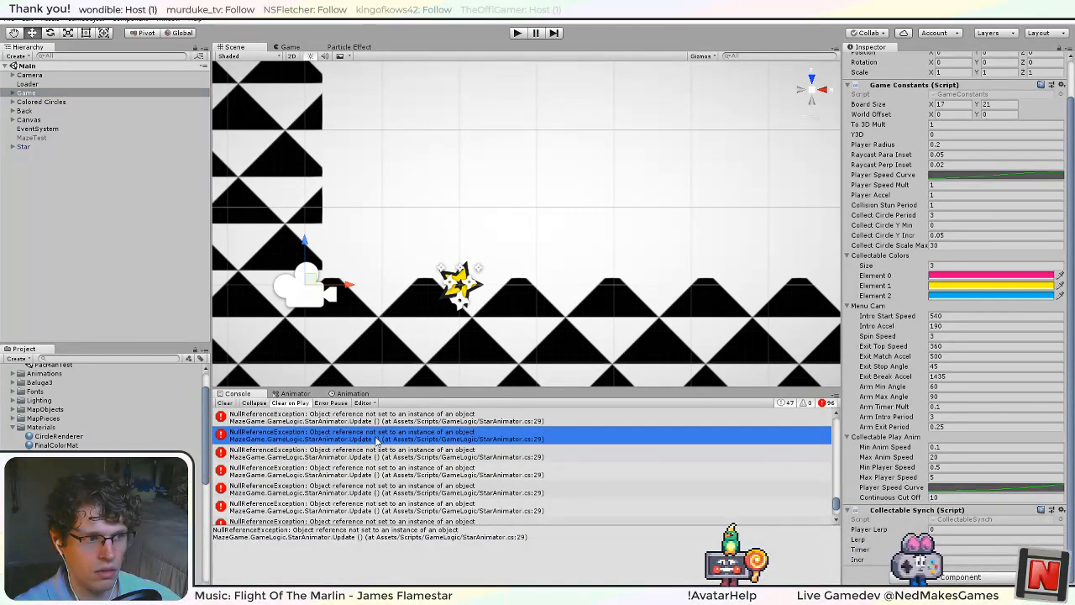
{"action": "scroll", "coordinate": [380, 443], "scroll_direction": "up", "scroll_amount": 2}
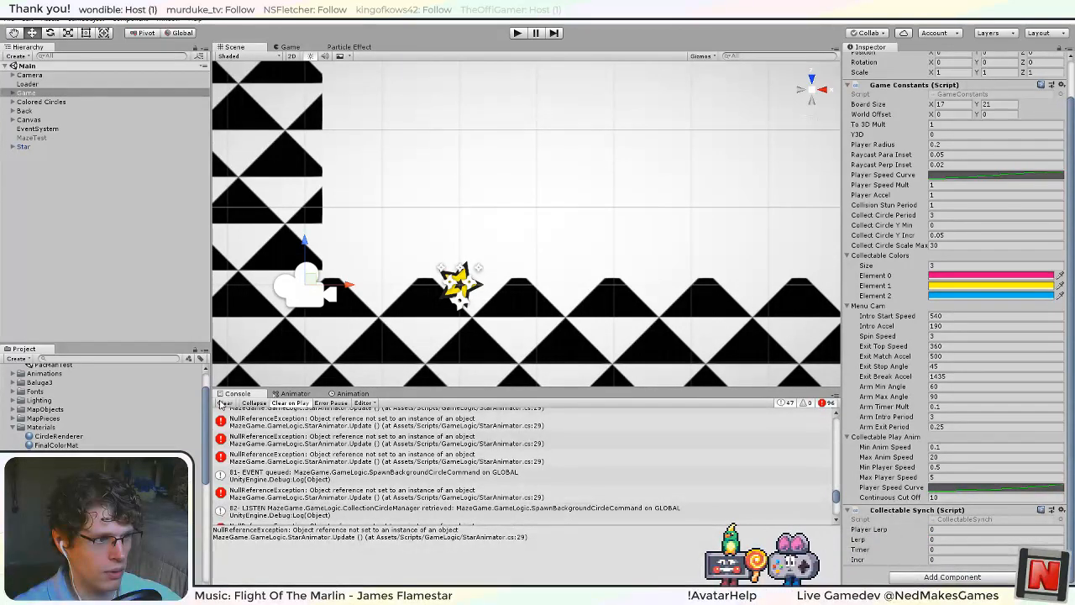
Collapse repeated Console messages and reopen the StarAnimator.cs line from the NullReferenceException entry.
{"action": "left_click", "coordinate": [248, 404]}
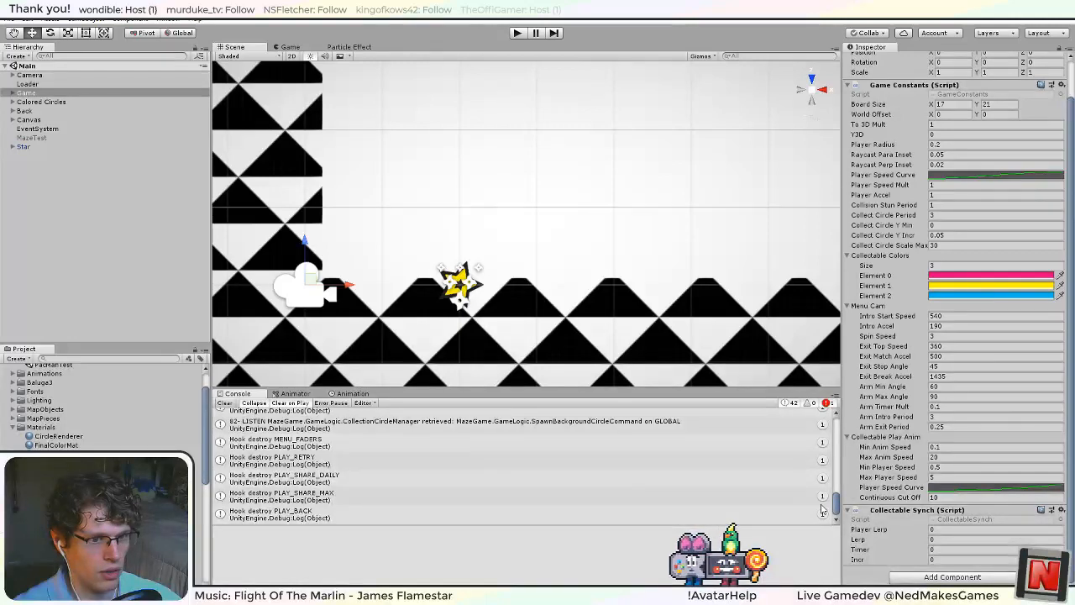
{"action": "left_click_drag", "start_coordinate": [837, 507], "coordinate": [836, 445]}
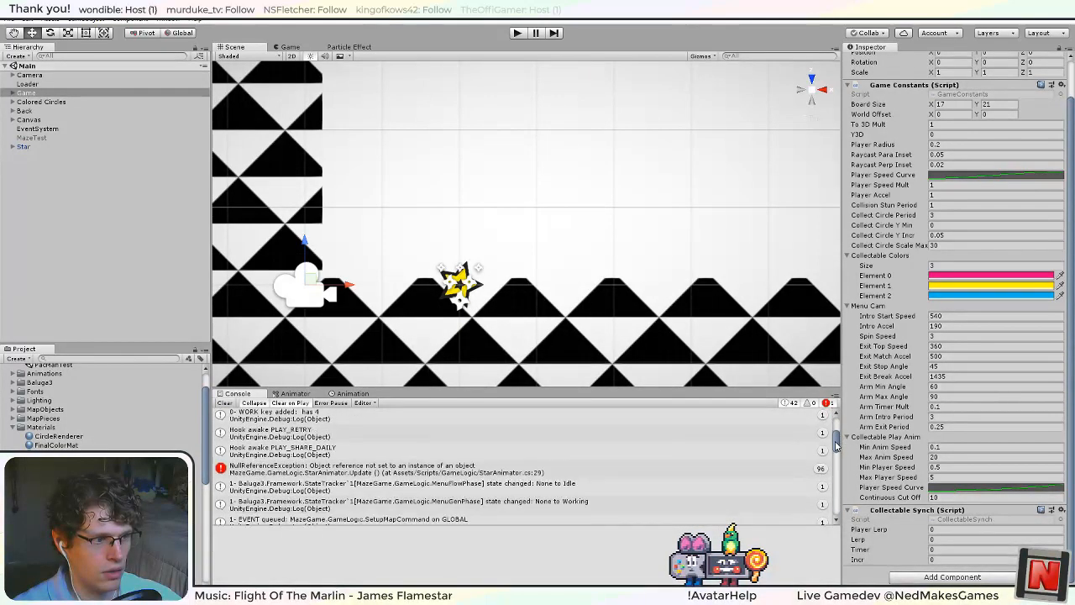
{"action": "double_click", "coordinate": [415, 469]}
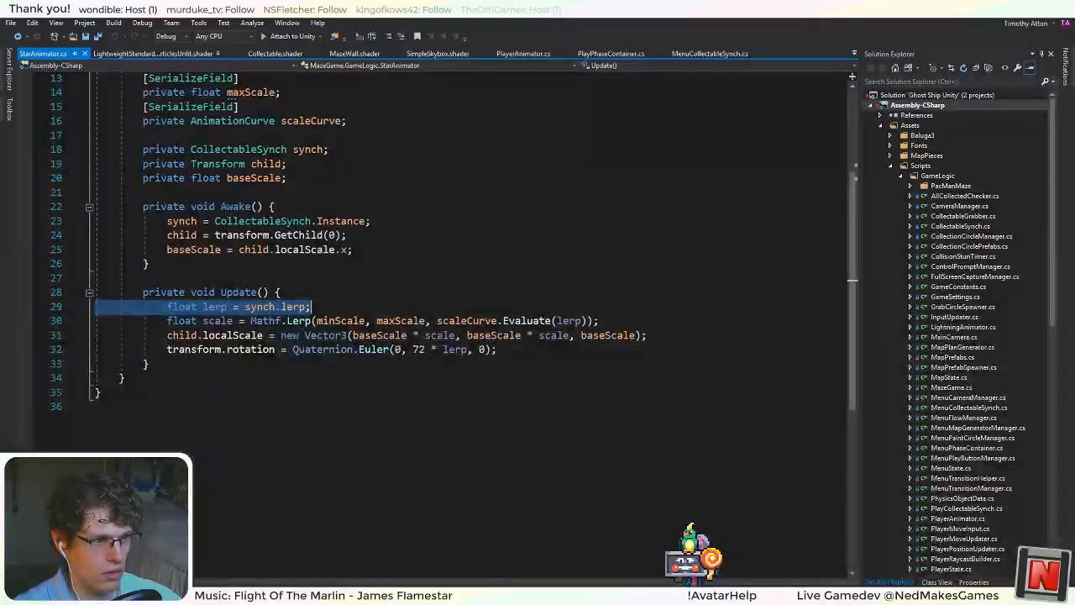
{"action": "left_click", "coordinate": [415, 470]}
Rename the Awake method to Start in StarAnimator.cs and save the script.
{"action": "left_click", "coordinate": [318, 221]}
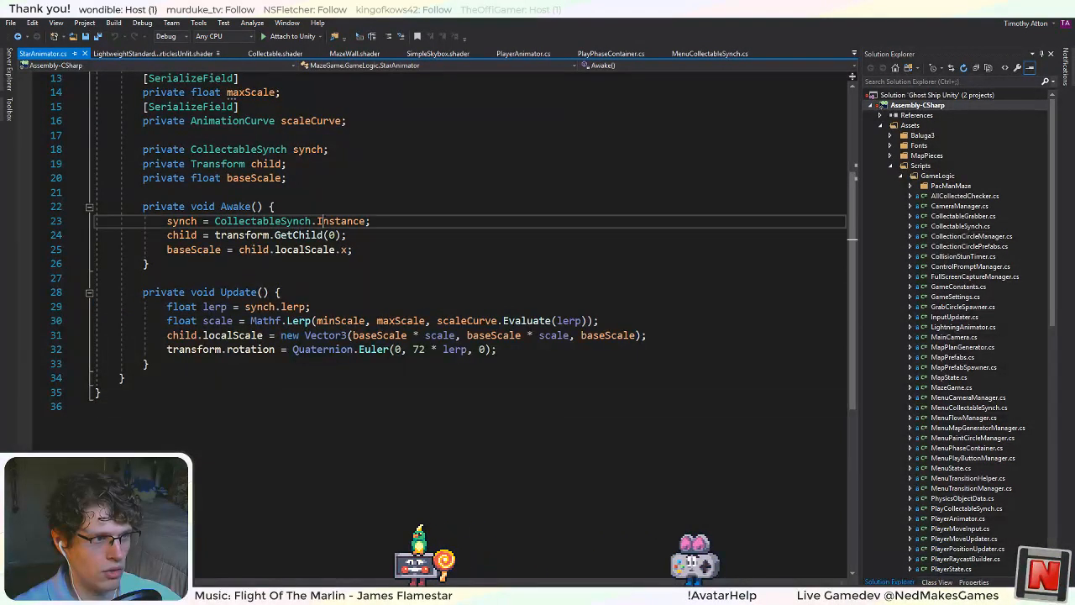
{"action": "key", "text": "Up"}
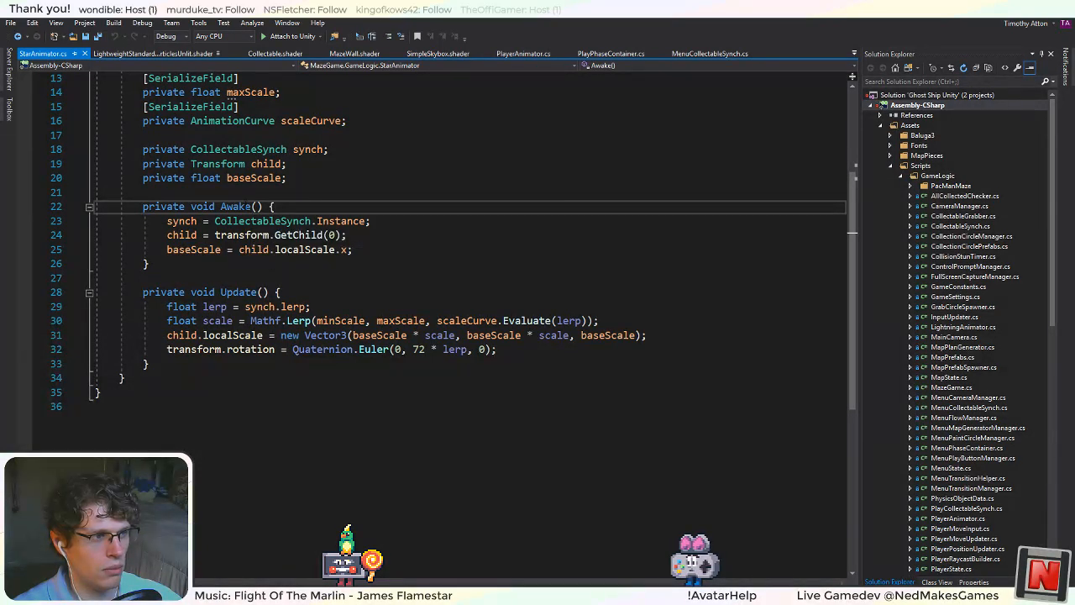
{"action": "double_click", "coordinate": [235, 206]}
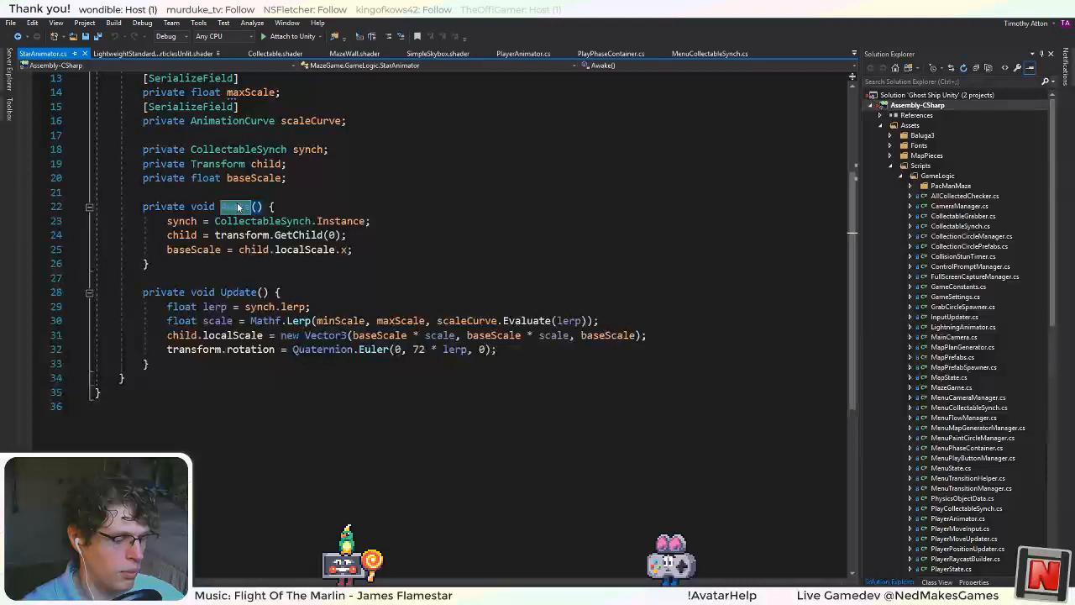
{"action": "type", "text": "Start"}
{"action": "key", "text": "Down"}
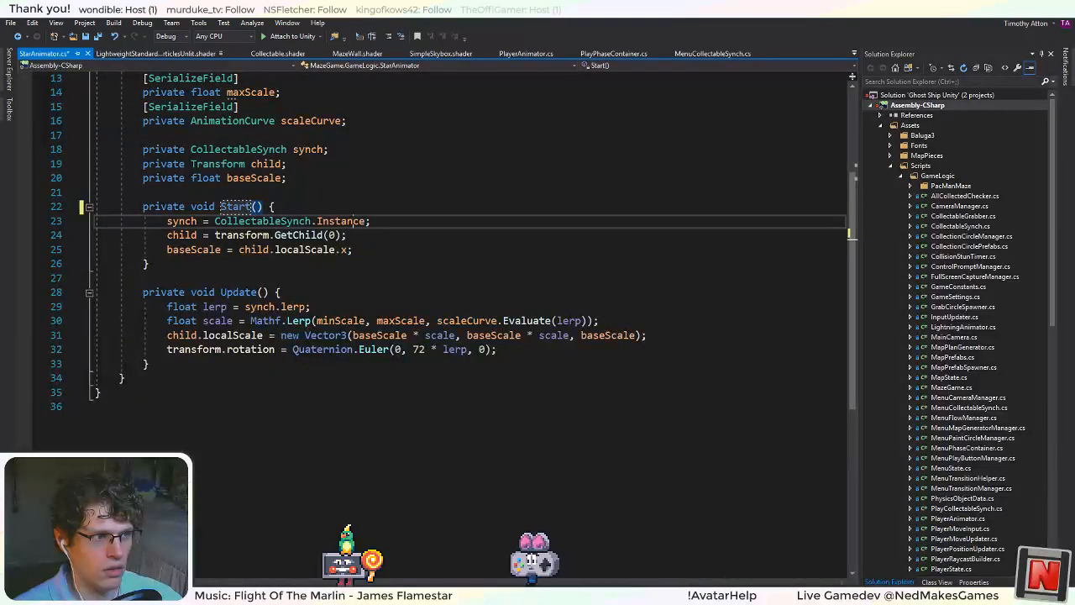
{"action": "key", "text": "ctrl+s"}
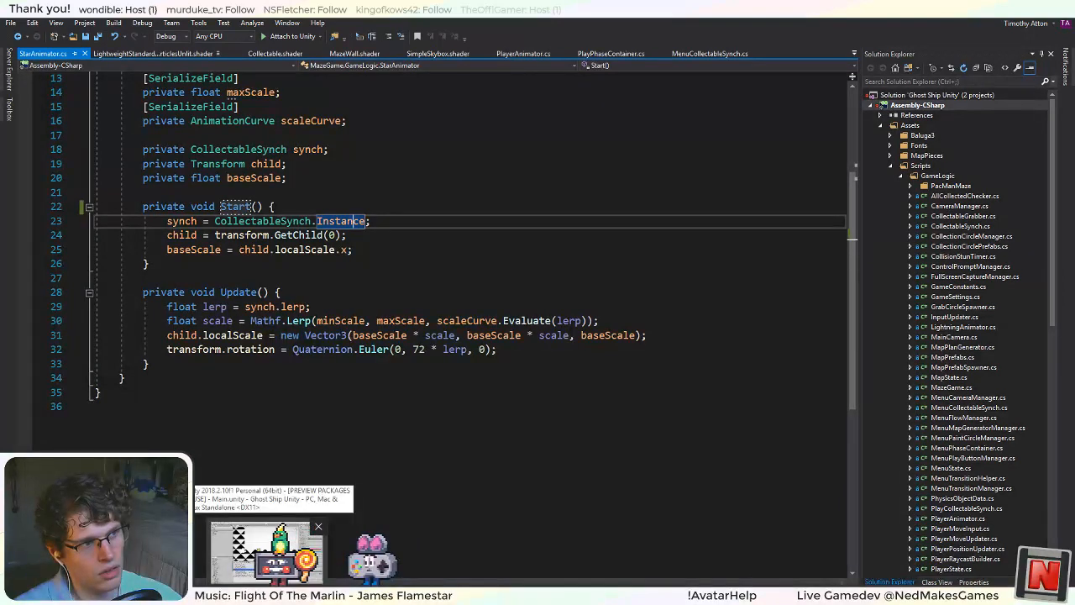
Switch to Unity, run the game, and enlarge the game view by shrinking the Console.
{"action": "key", "text": "alt+Tab"}
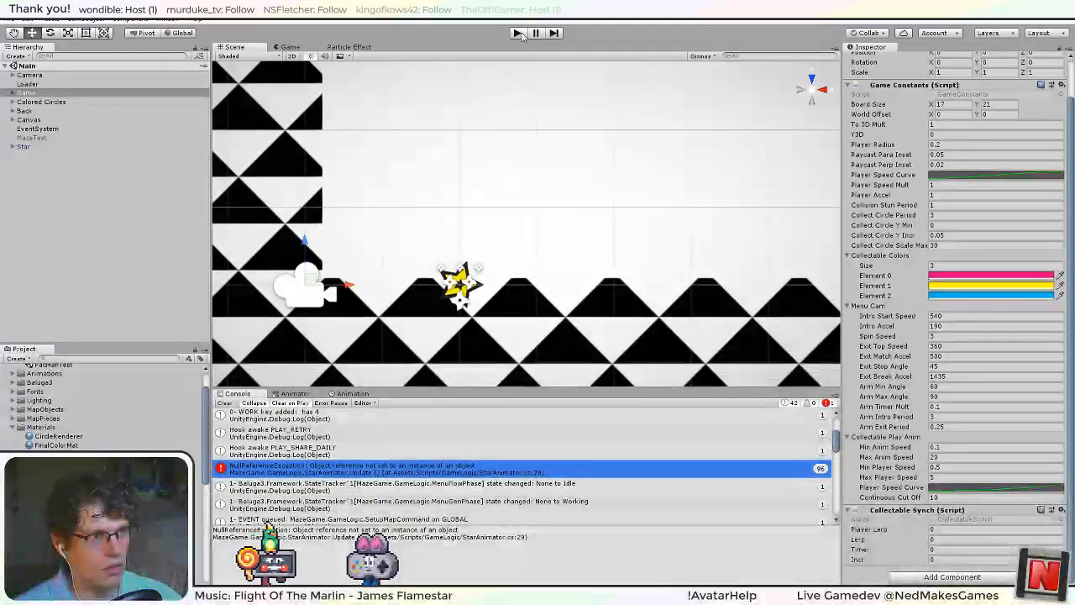
{"action": "left_click", "coordinate": [521, 34]}
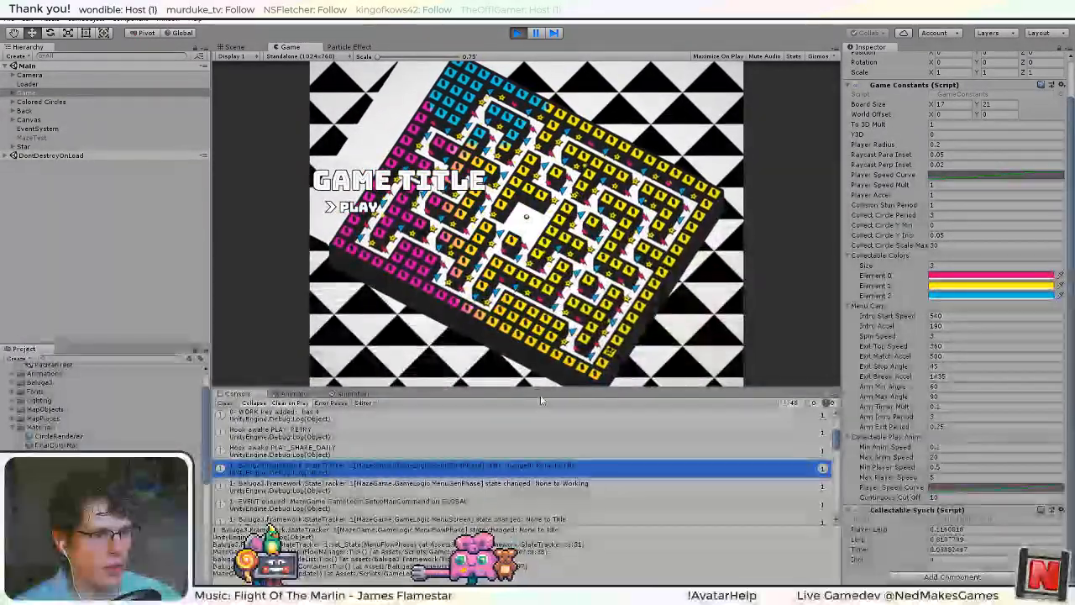
{"action": "left_click_drag", "start_coordinate": [542, 389], "coordinate": [537, 464]}
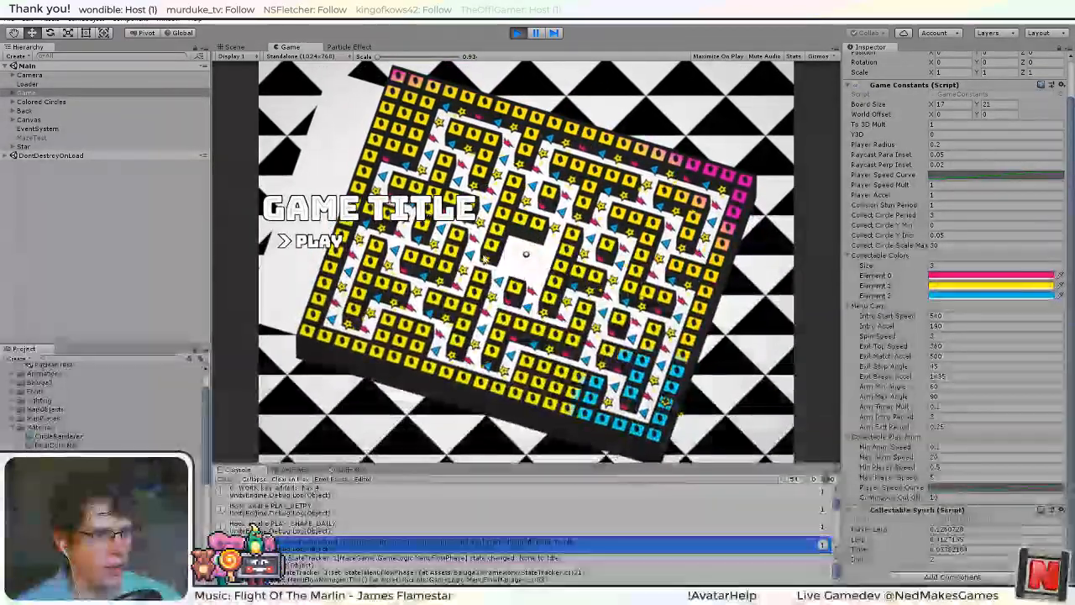
Start the Daily Challenge, play through the maze collecting items, and stop the game.
{"action": "key", "text": "Return"}
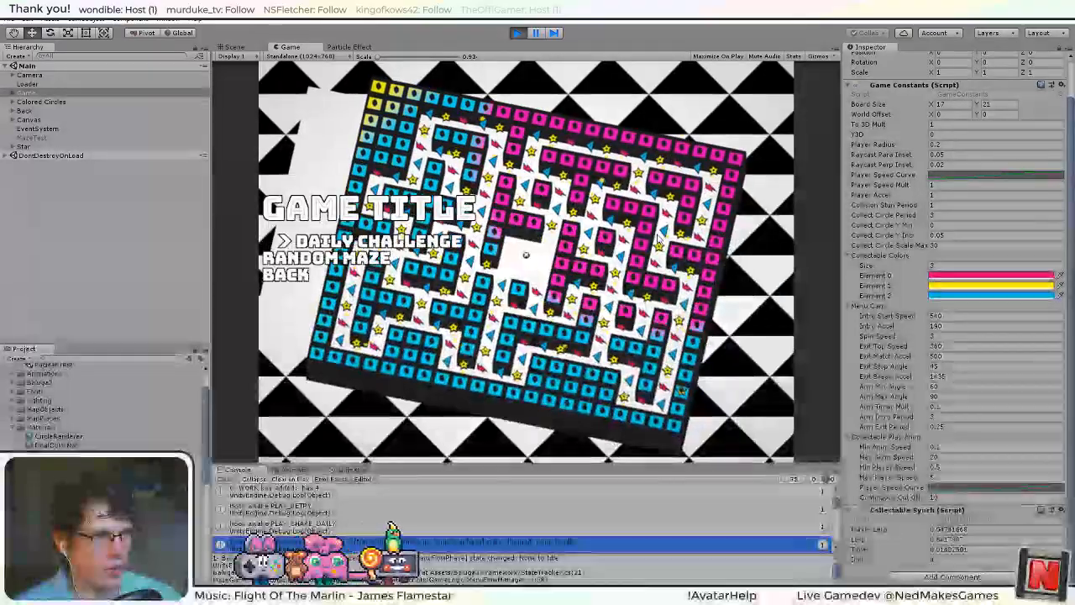
{"action": "key", "text": "Return"}
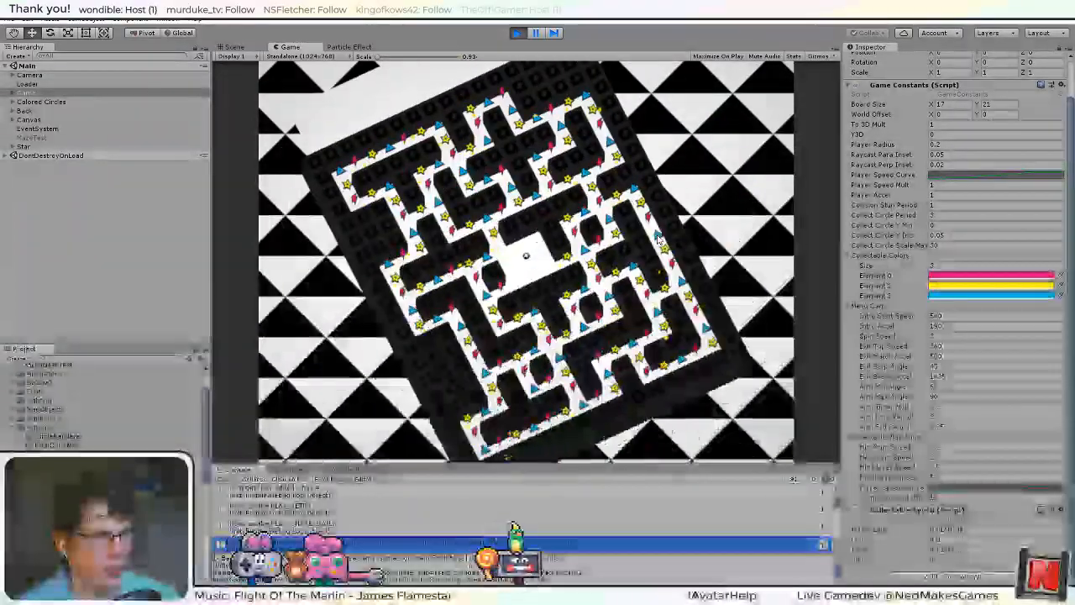
{"action": "key", "text": "Down"}
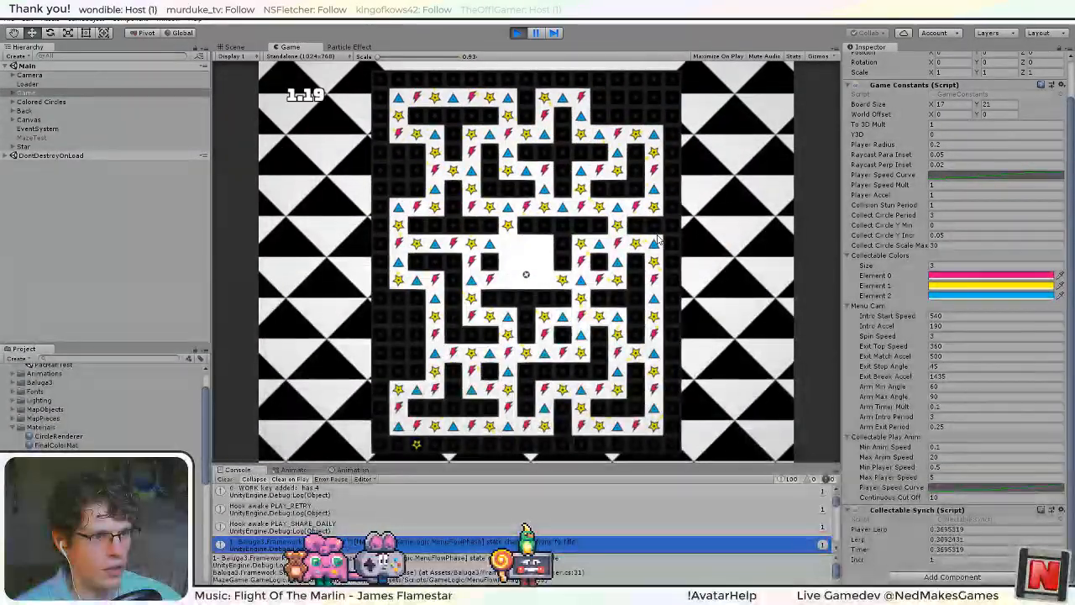
{"action": "key", "text": "Right"}
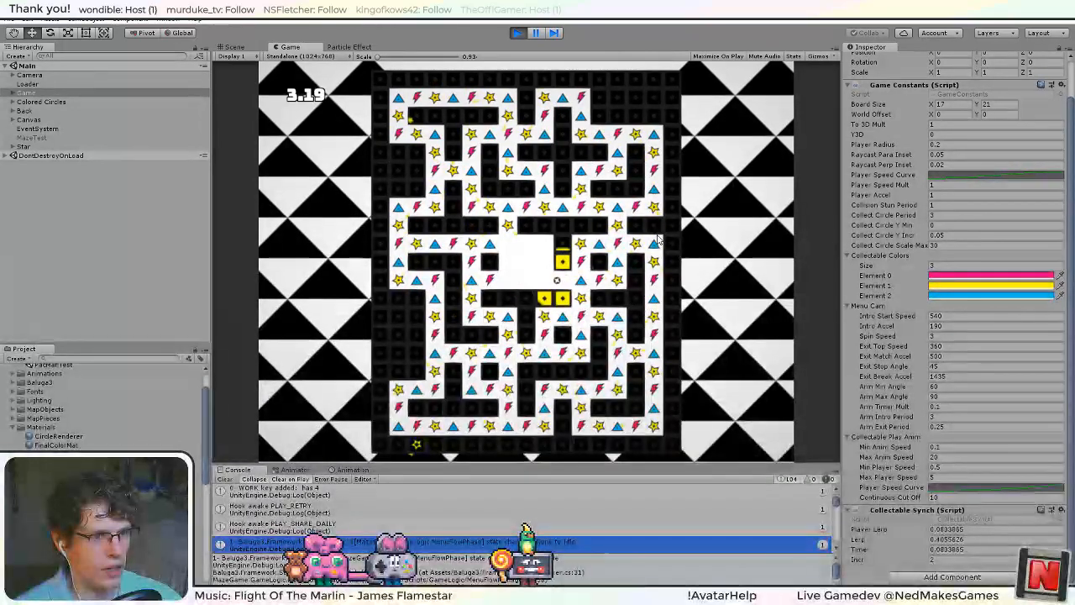
{"action": "key", "text": "Up"}
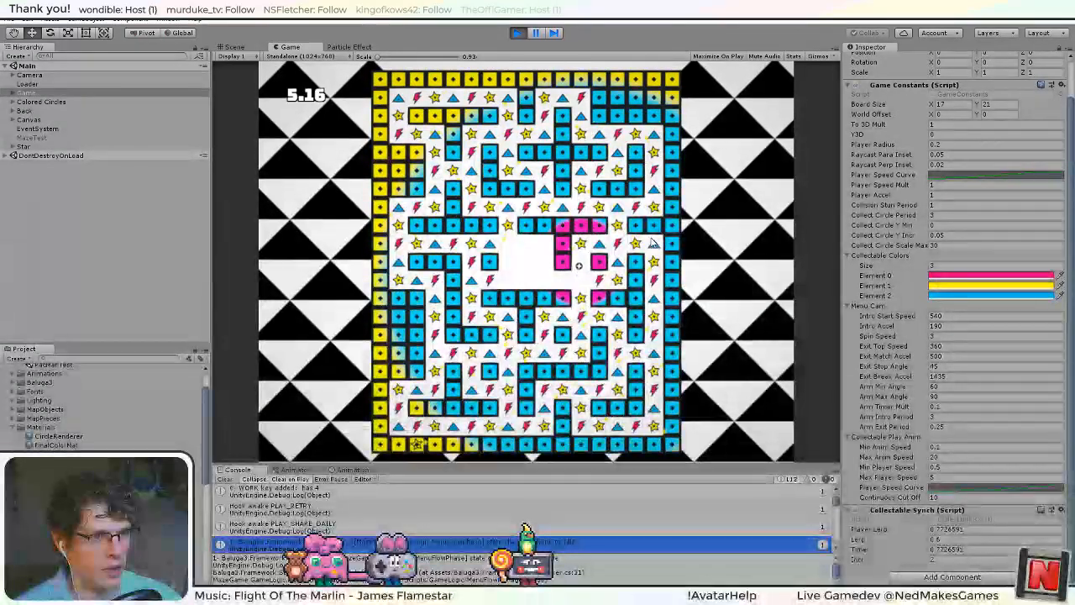
{"action": "key", "text": "Right"}
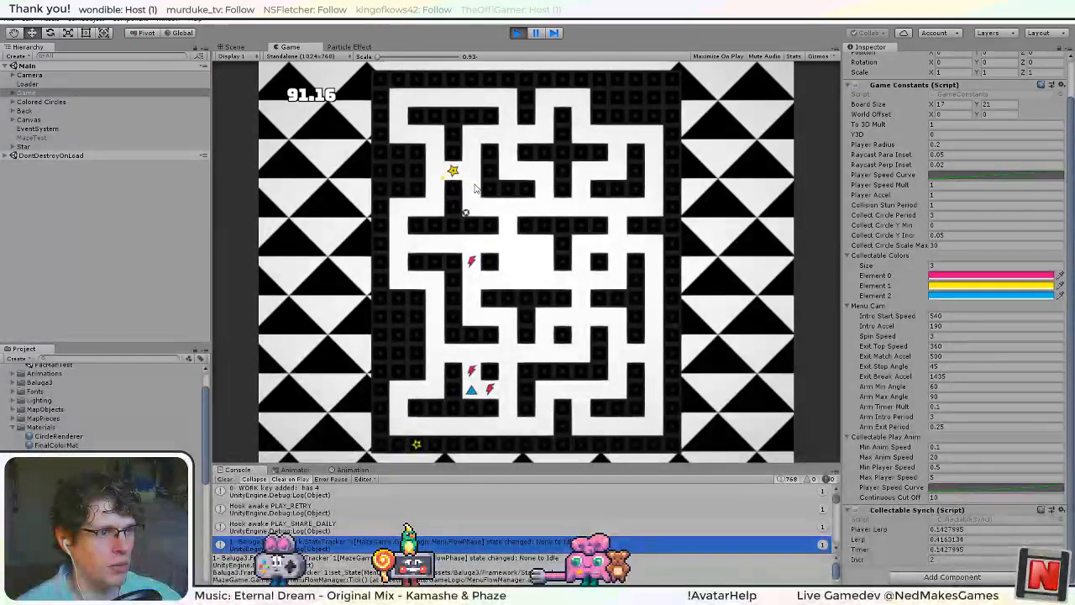
{"action": "left_click", "coordinate": [519, 32]}
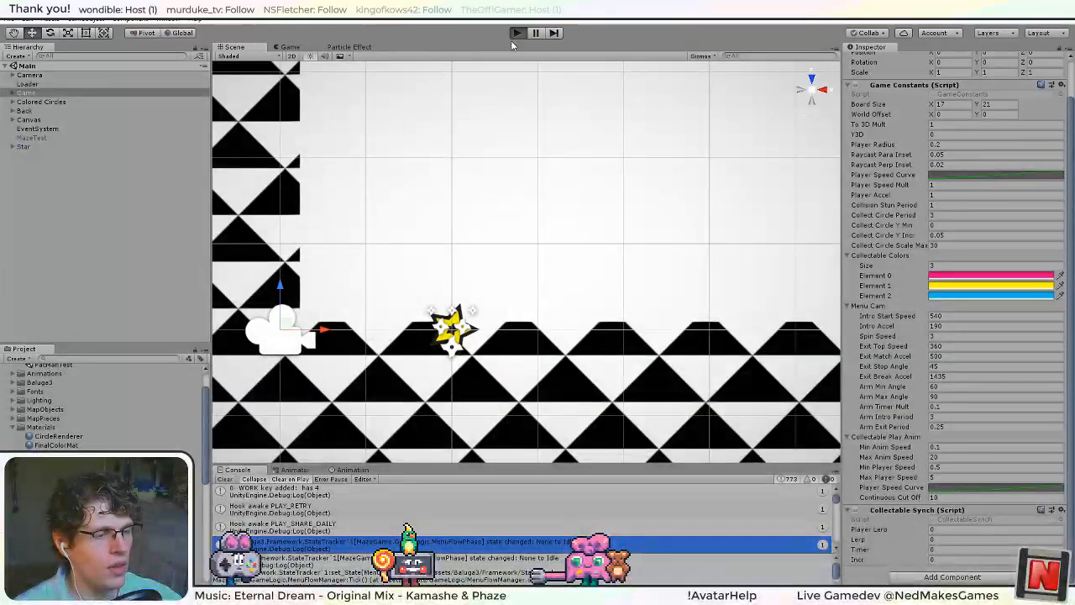
Run the game again and examine the maze and colored circles from an angled perspective in the scene view.
{"action": "left_click", "coordinate": [516, 33]}
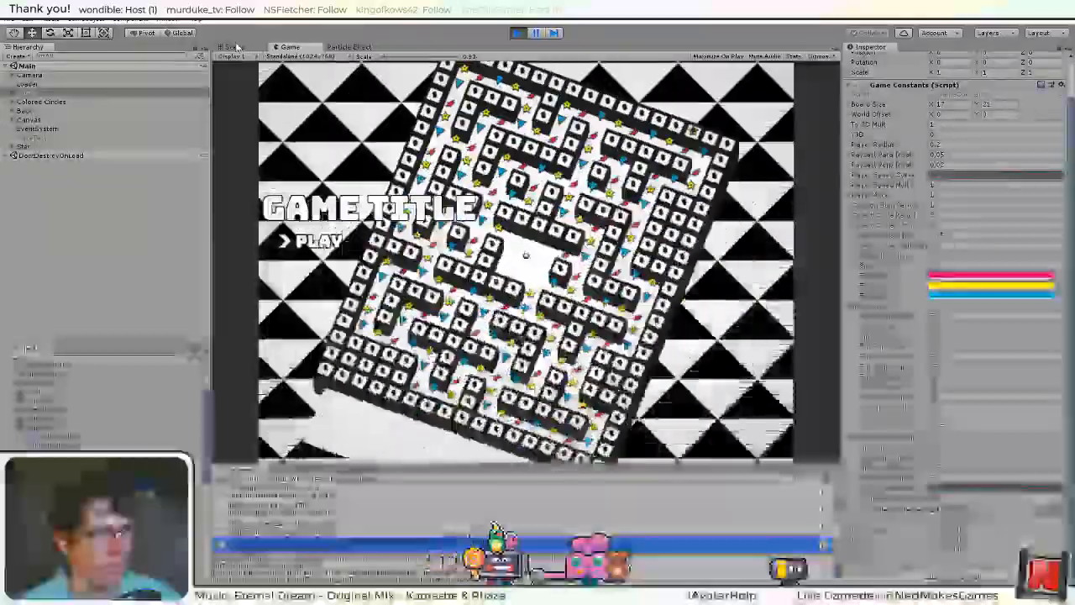
{"action": "left_click", "coordinate": [236, 47]}
{"action": "scroll", "coordinate": [496, 296], "scroll_direction": "down", "scroll_amount": 5}
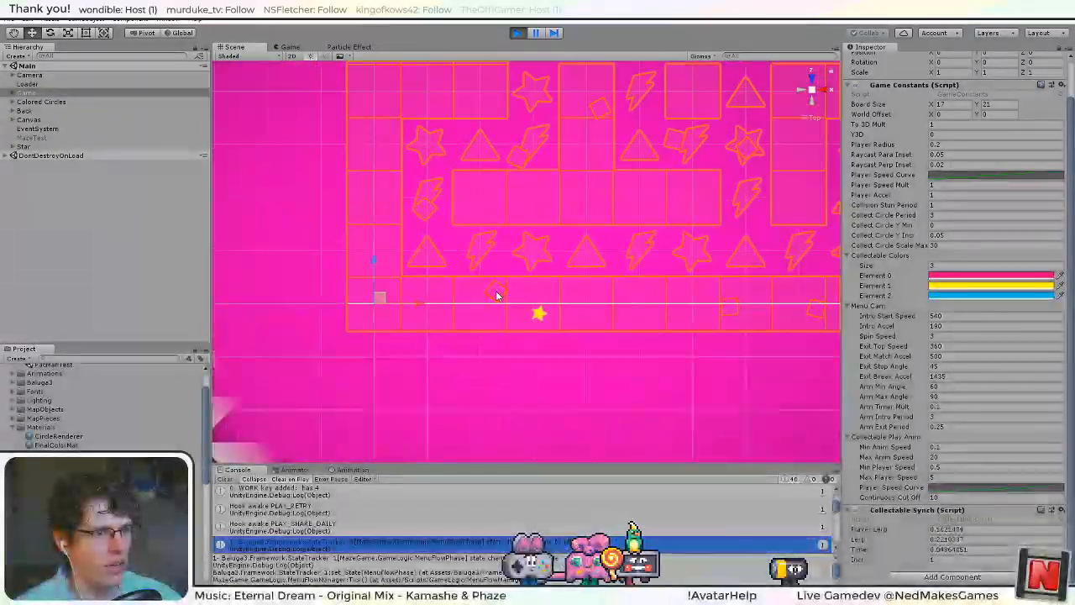
{"action": "scroll", "coordinate": [497, 296], "scroll_direction": "down", "scroll_amount": 6}
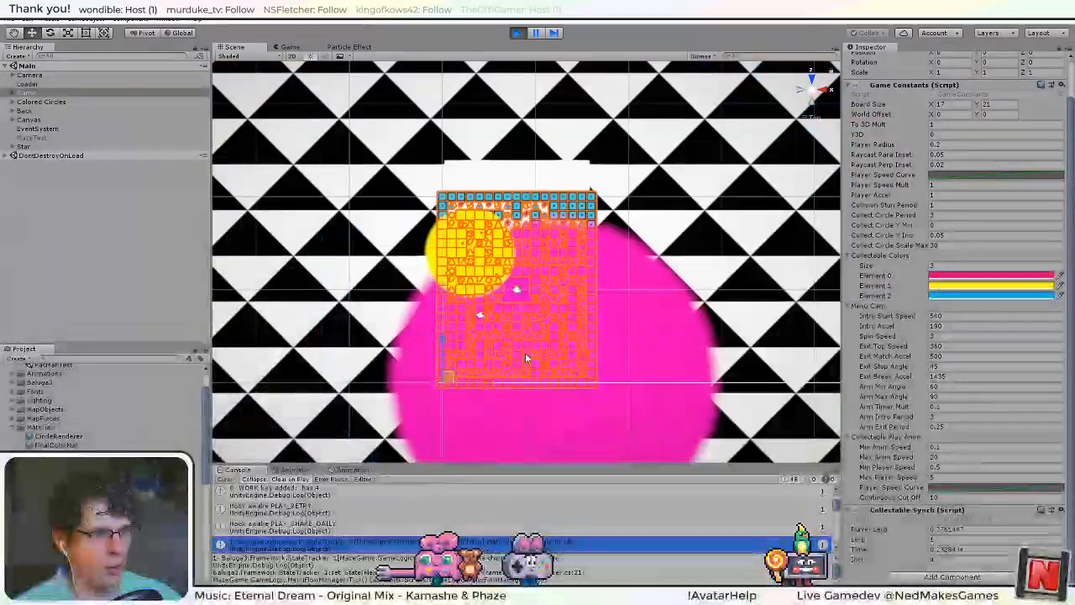
{"action": "left_click_drag", "start_coordinate": [525, 352], "coordinate": [604, 237], "text": "alt"}
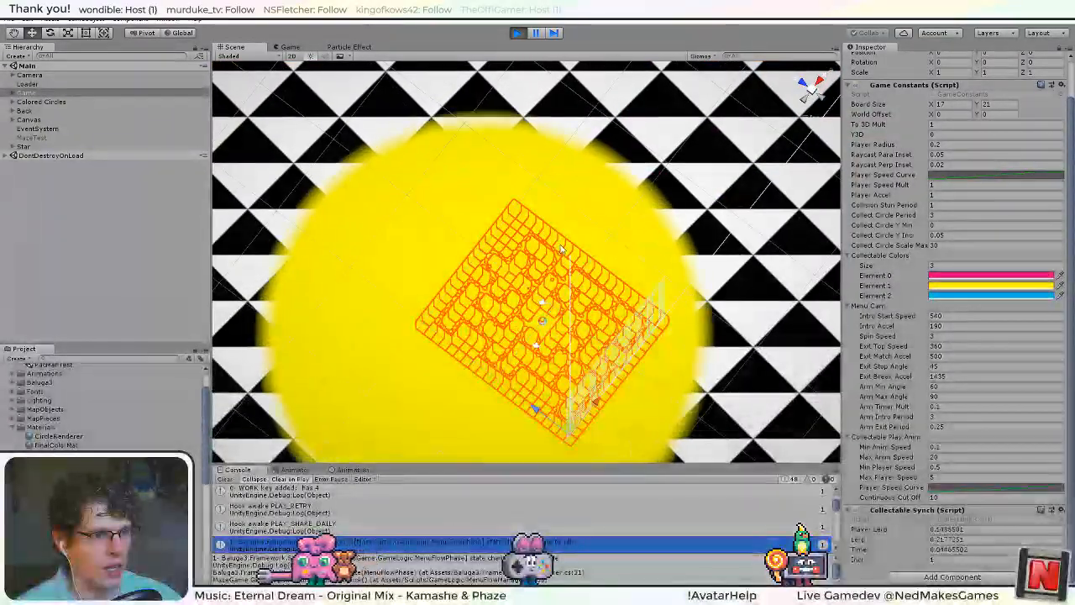
Disable the Colored Circles object in the running game and examine the maze's star collectables up close in the scene view.
{"action": "left_click", "coordinate": [288, 51]}
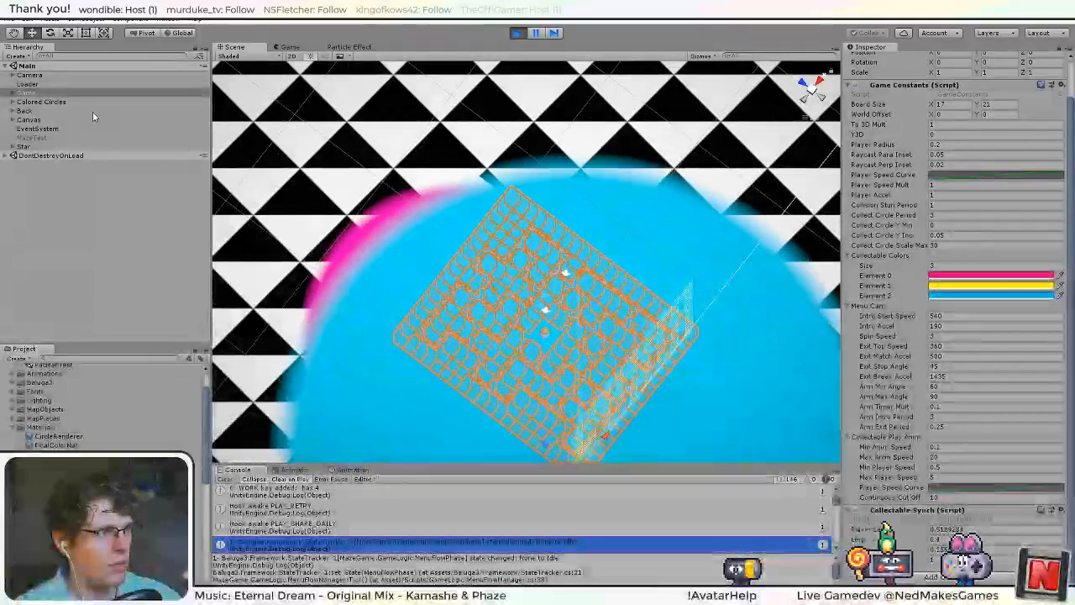
{"action": "left_click", "coordinate": [56, 102]}
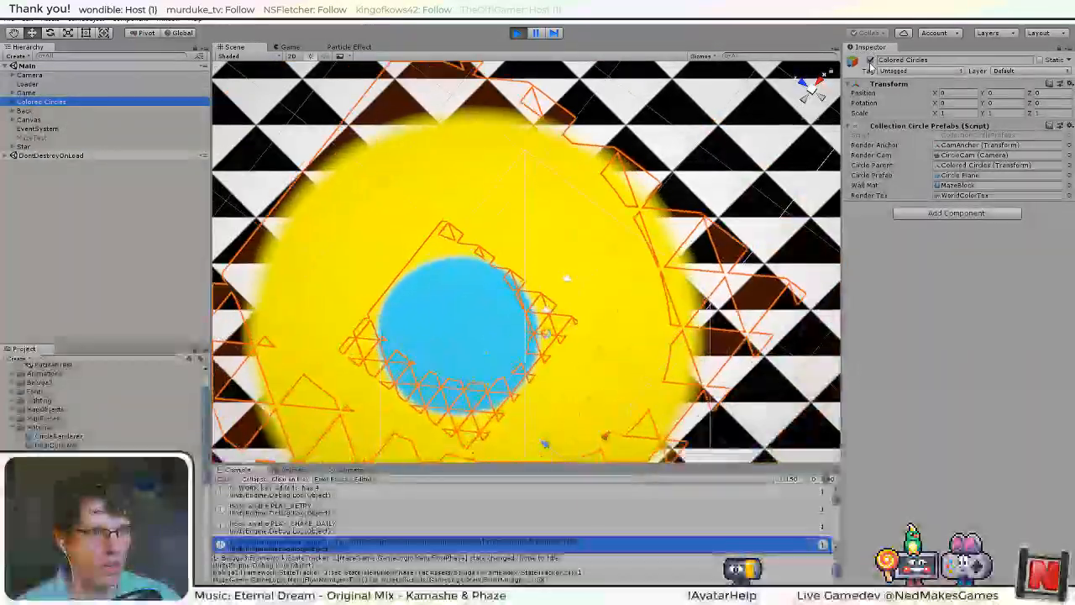
{"action": "left_click_drag", "start_coordinate": [551, 243], "coordinate": [556, 332], "text": "alt"}
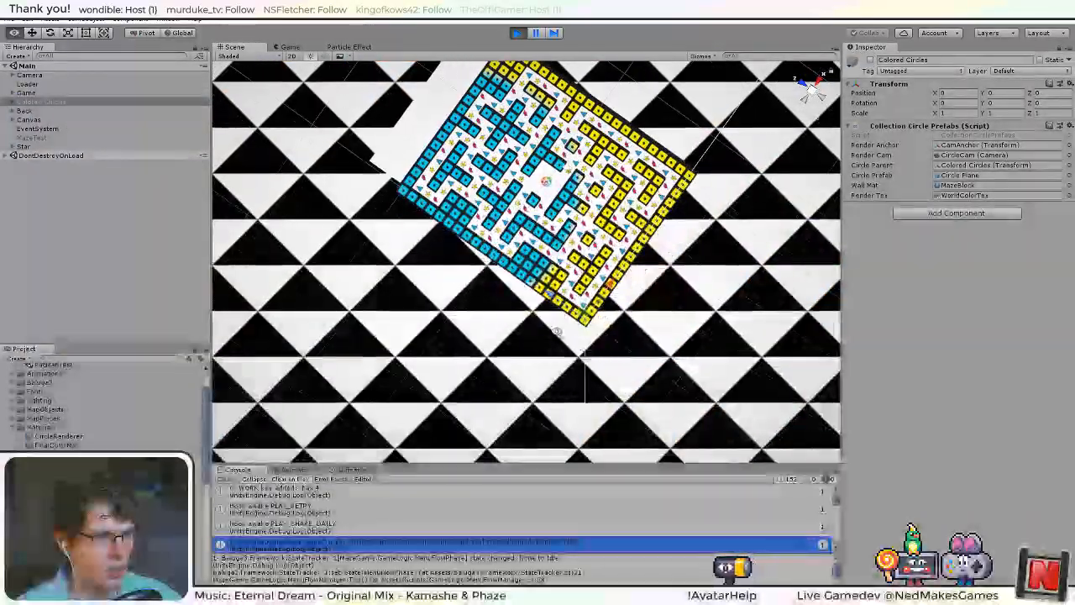
{"action": "scroll", "coordinate": [581, 279], "scroll_direction": "up", "scroll_amount": 7}
{"action": "middle_click_drag", "start_coordinate": [638, 158], "coordinate": [504, 344]}
{"action": "scroll", "coordinate": [508, 355], "scroll_direction": "up", "scroll_amount": 3}
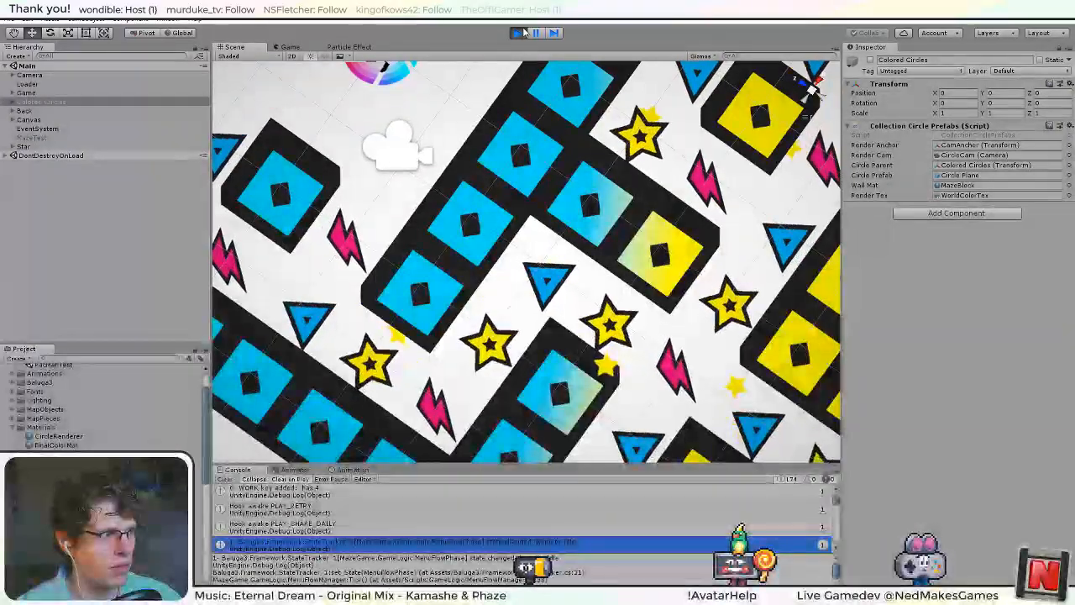
Stop the game and inspect the Star object from an angle in the scene view.
{"action": "key", "text": "ctrl+p"}
{"action": "double_click", "coordinate": [24, 146]}
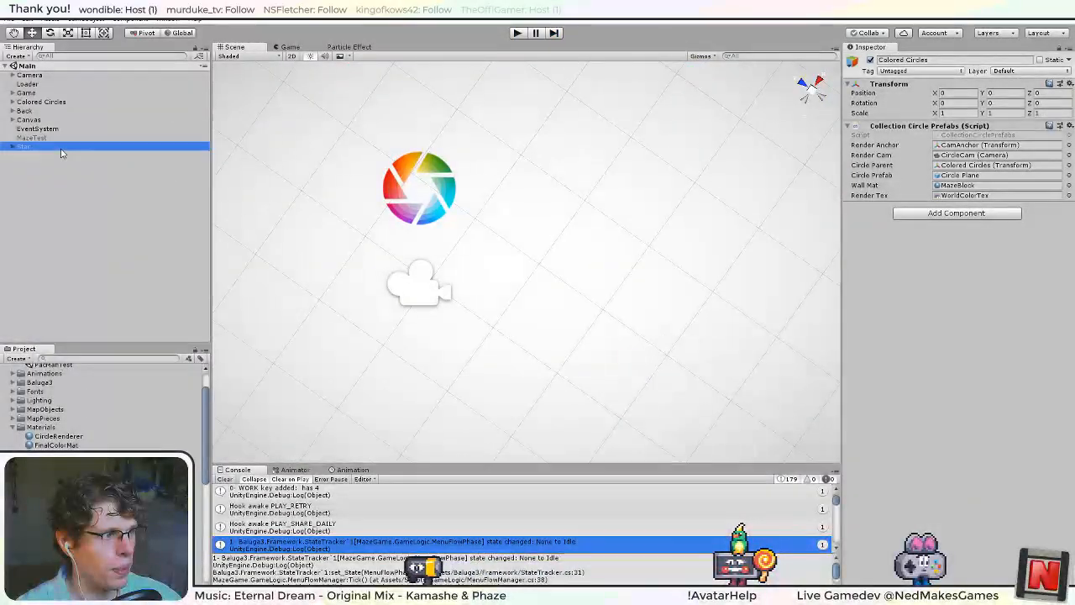
{"action": "scroll", "coordinate": [431, 345], "scroll_direction": "down", "scroll_amount": 10}
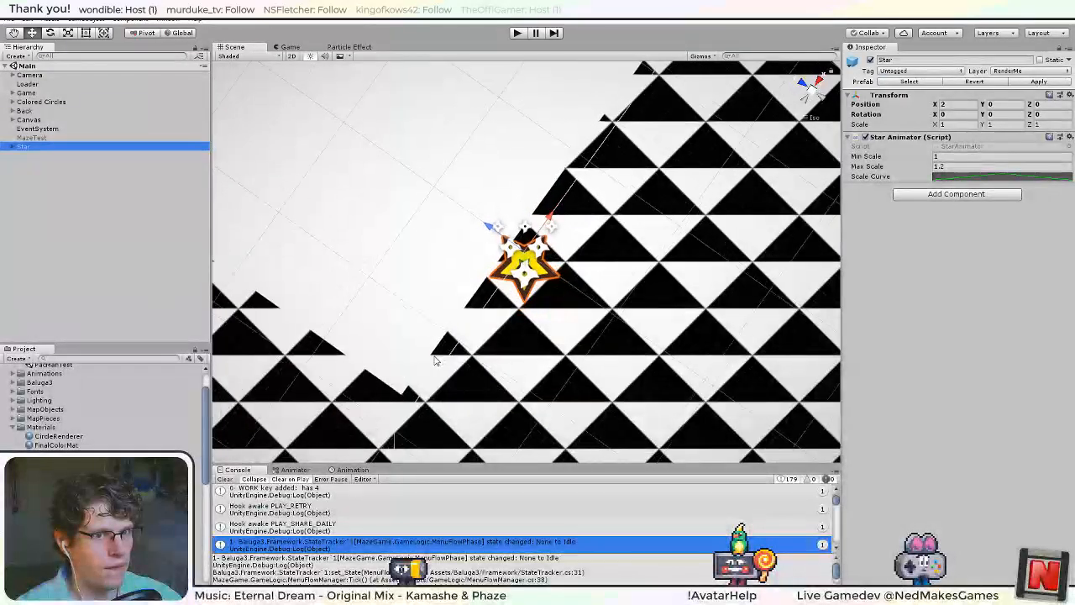
{"action": "middle_click_drag", "start_coordinate": [623, 315], "coordinate": [590, 334]}
{"action": "right_click_drag", "start_coordinate": [590, 333], "coordinate": [470, 281]}
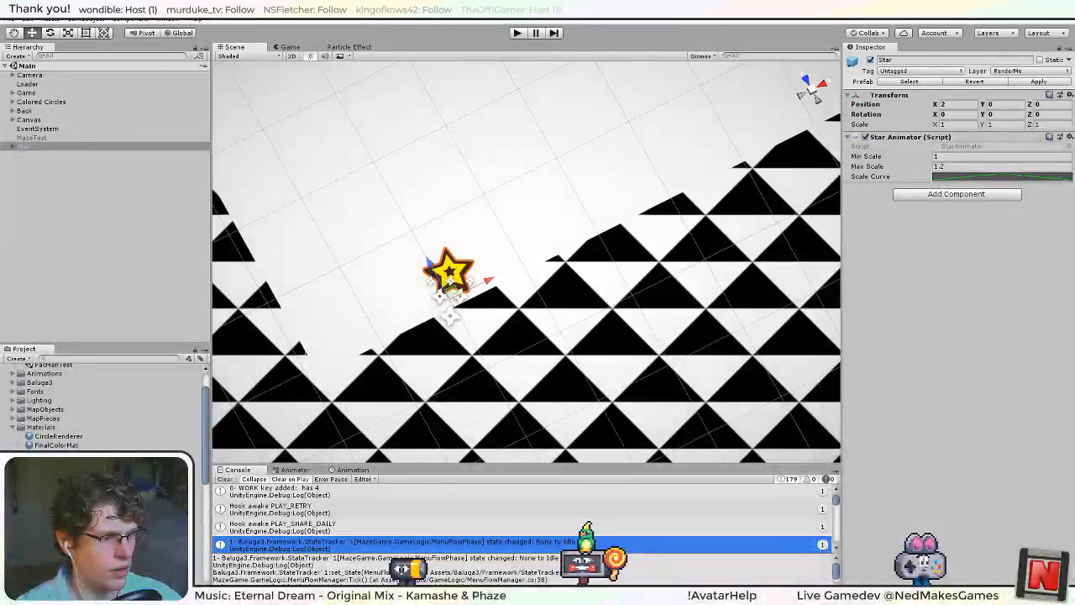
Switch to Visual Studio and close all open documents except StarAnimator.cs.
{"action": "key", "text": "alt+Tab"}
{"action": "right_click", "coordinate": [46, 56]}
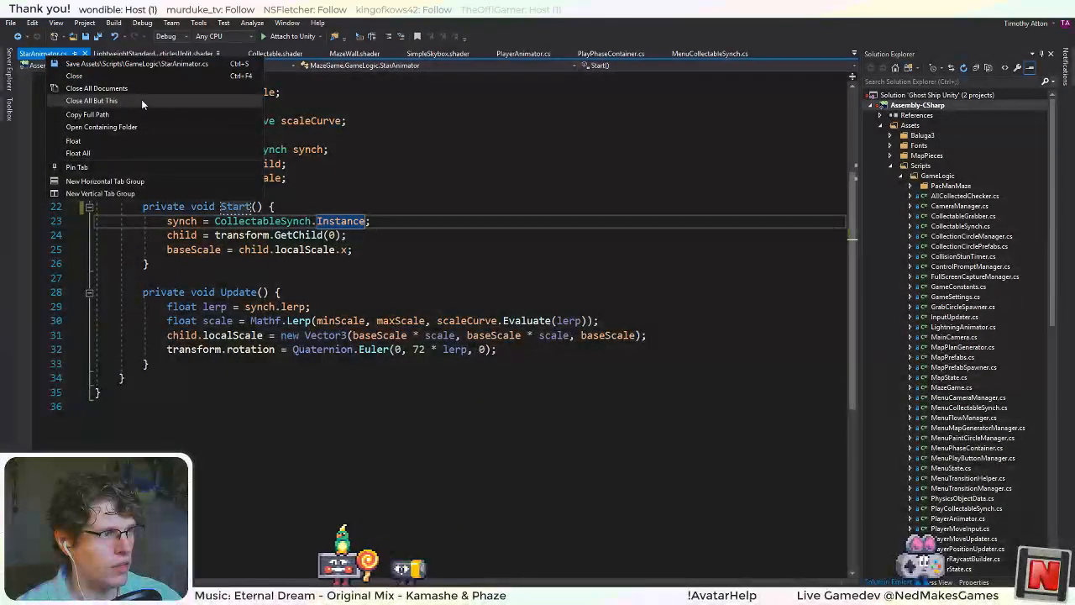
{"action": "left_click", "coordinate": [142, 100]}
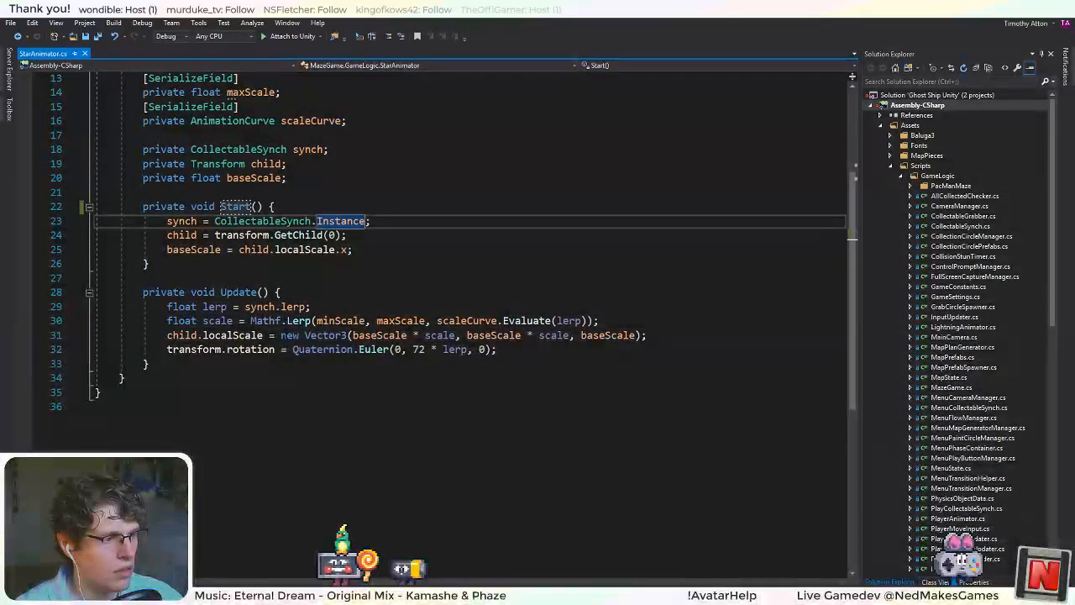
Review the scale and rotation lines in the Update method of StarAnimator.cs.
{"action": "left_click", "coordinate": [221, 335]}
{"action": "key", "text": "Up"}
{"action": "key", "text": "Up"}
{"action": "key", "text": "Down"}
{"action": "key", "text": "Down"}
{"action": "key", "text": "Down"}
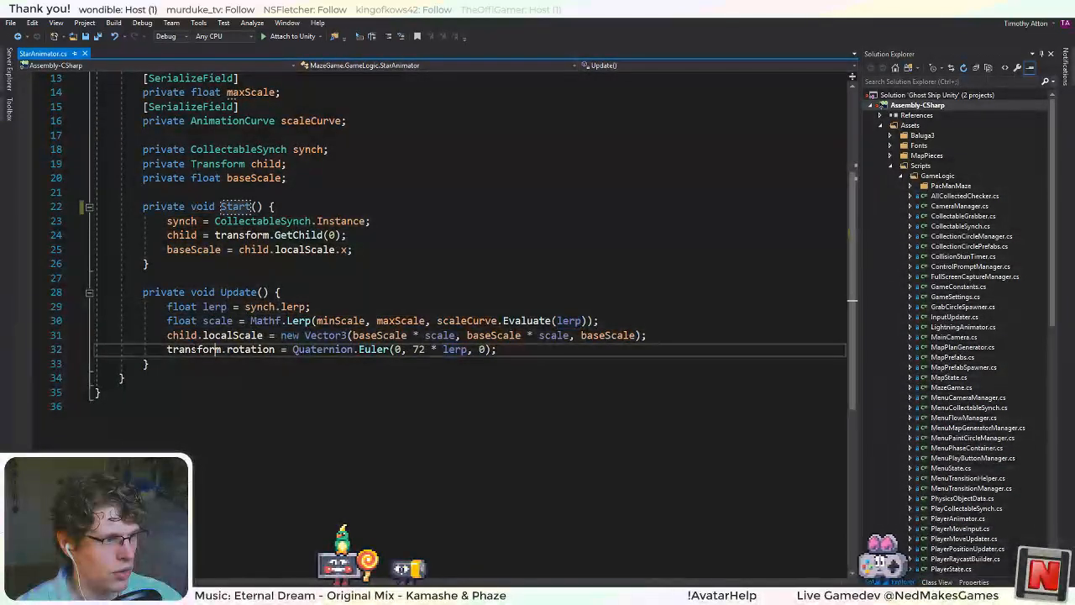
{"action": "key", "text": "Home"}
{"action": "left_click", "coordinate": [202, 321]}
{"action": "left_click", "coordinate": [233, 335]}
{"action": "left_click", "coordinate": [280, 349]}
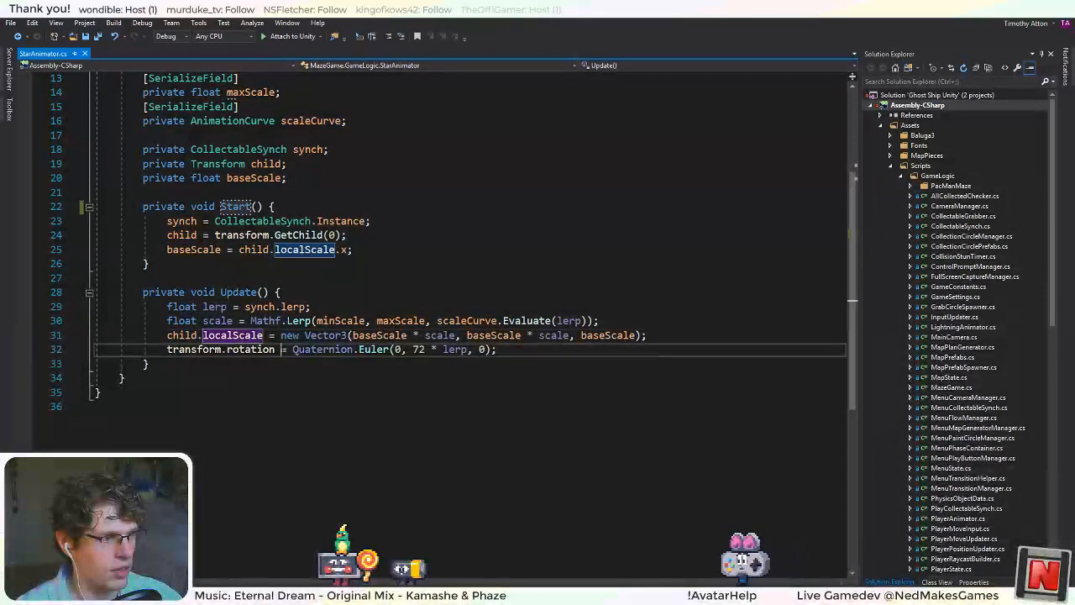
Rename the child variable to model throughout StarAnimator.cs and save the script.
{"action": "double_click", "coordinate": [182, 336]}
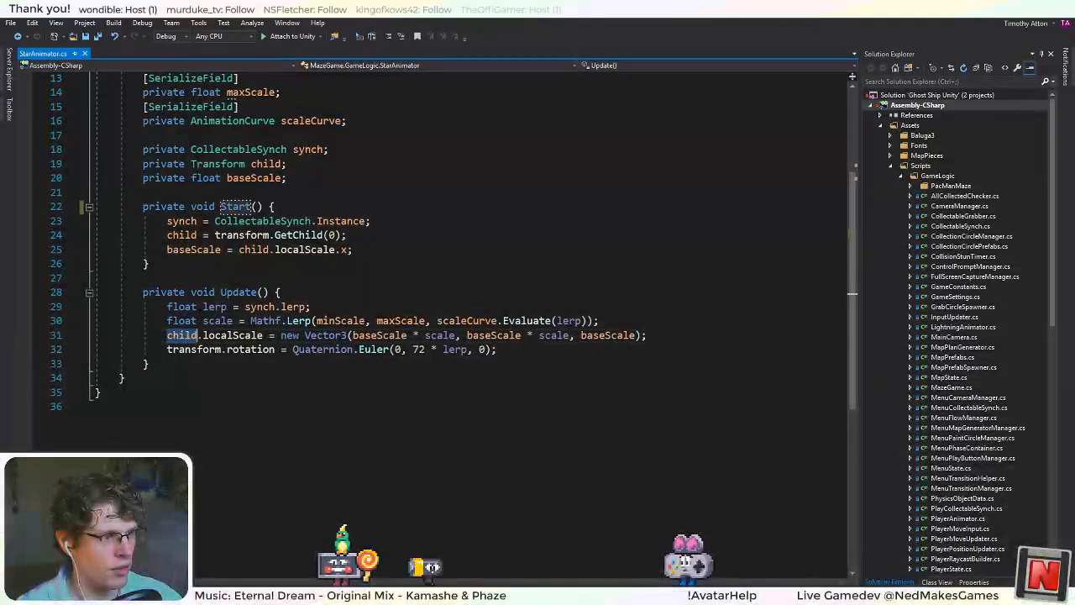
{"action": "right_click", "coordinate": [179, 236]}
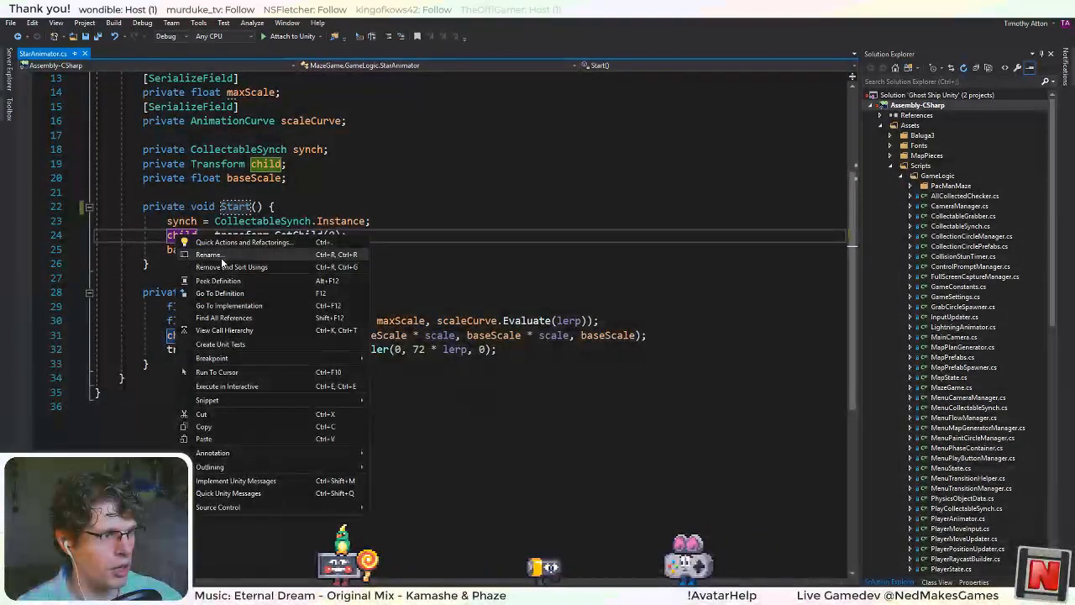
{"action": "left_click", "coordinate": [222, 253]}
{"action": "type", "text": "model"}
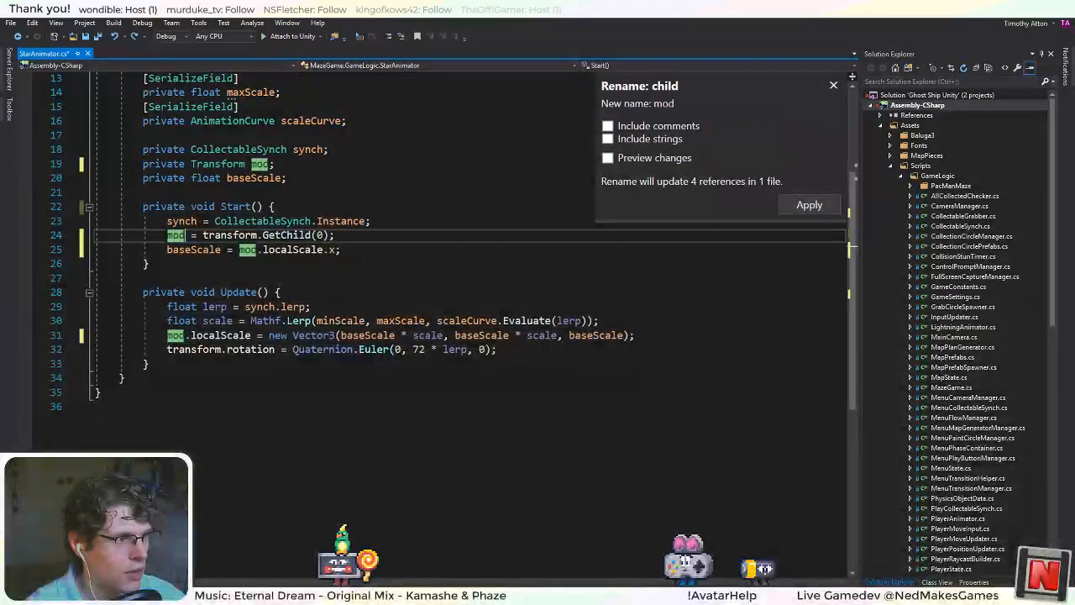
{"action": "key", "text": "Return"}
{"action": "key", "text": "ctrl+s"}
Replace transform with model in the rotation assignment of the Update method.
{"action": "left_click", "coordinate": [170, 336]}
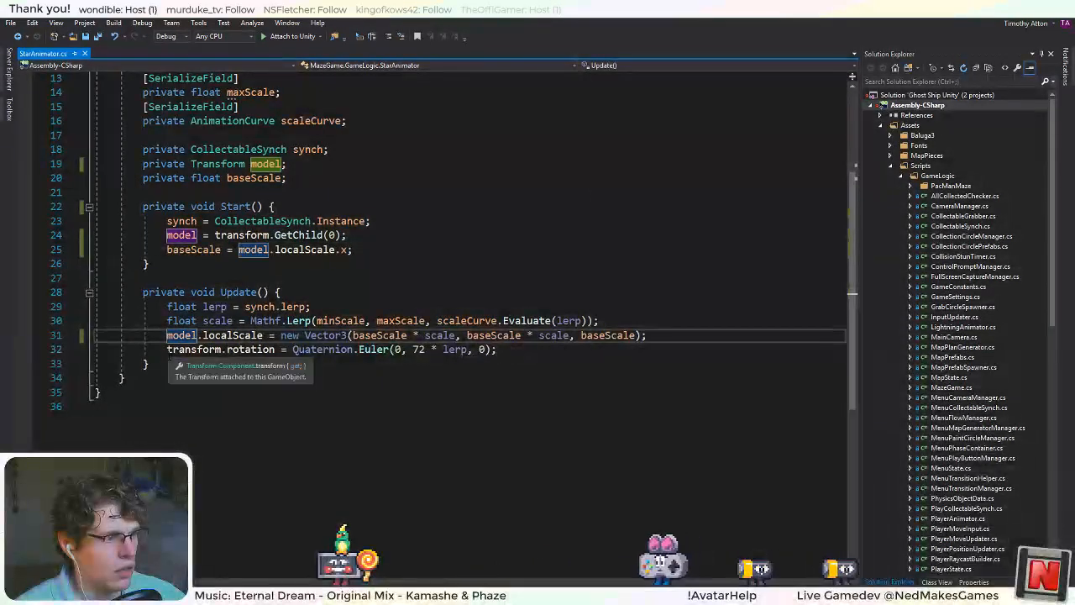
{"action": "left_click", "coordinate": [168, 349]}
{"action": "type", "text": "model."}
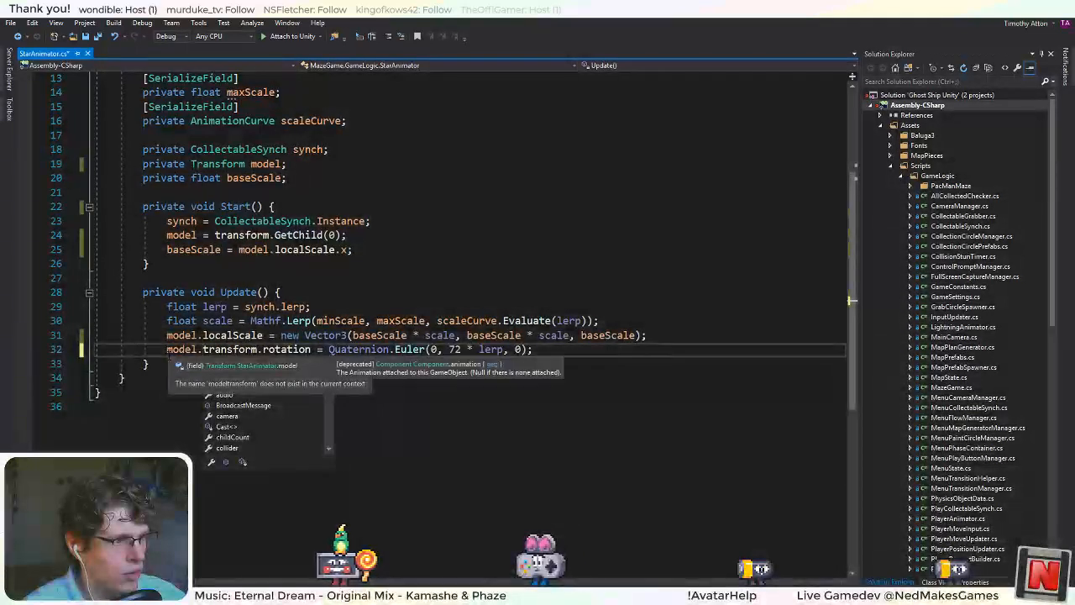
{"action": "key", "text": "Delete"}
{"action": "key", "text": "Delete"}
{"action": "key", "text": "Delete"}
{"action": "key", "text": "Delete"}
{"action": "key", "text": "Delete"}
{"action": "key", "text": "Delete"}
{"action": "key", "text": "Delete"}
{"action": "key", "text": "Delete"}
{"action": "key", "text": "Delete"}
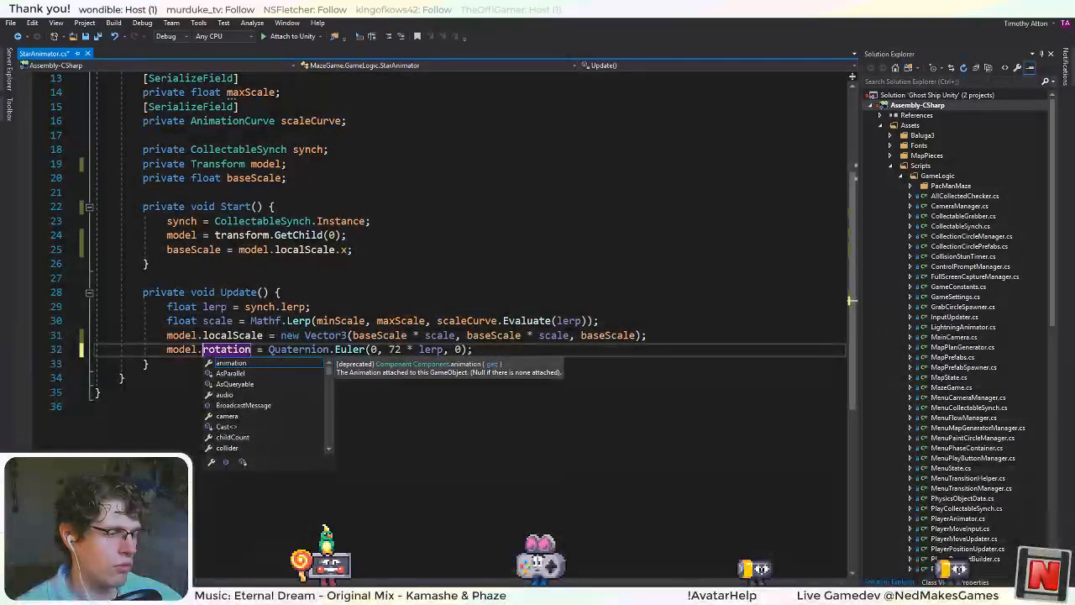
Change the model's rotation property to localRotation in the Update method and save the script.
{"action": "left_click", "coordinate": [276, 321]}
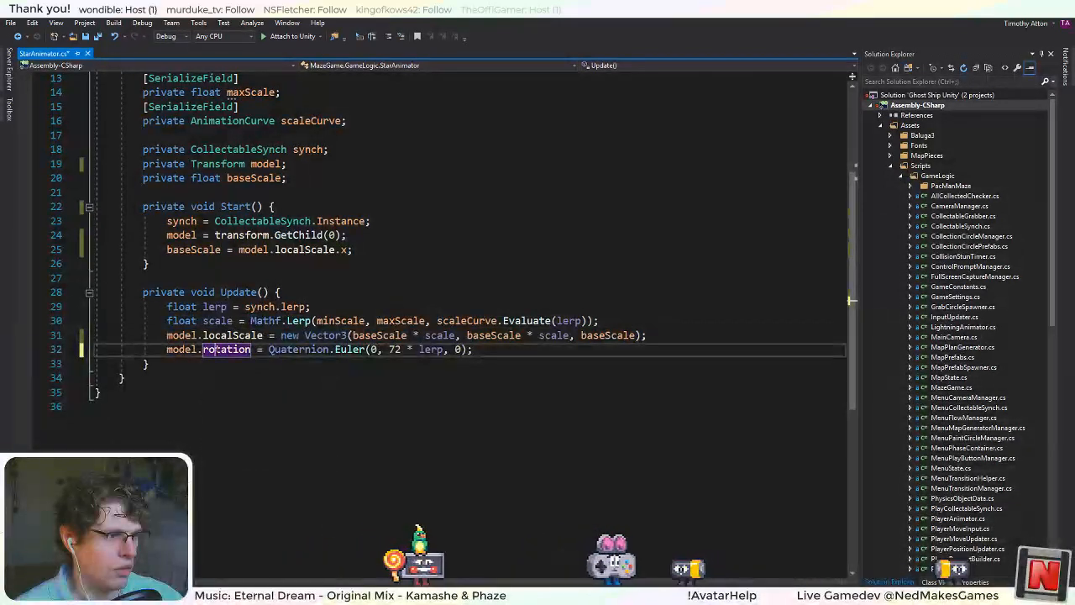
{"action": "double_click", "coordinate": [226, 349]}
{"action": "key", "text": "Delete"}
{"action": "type", "text": "l"}
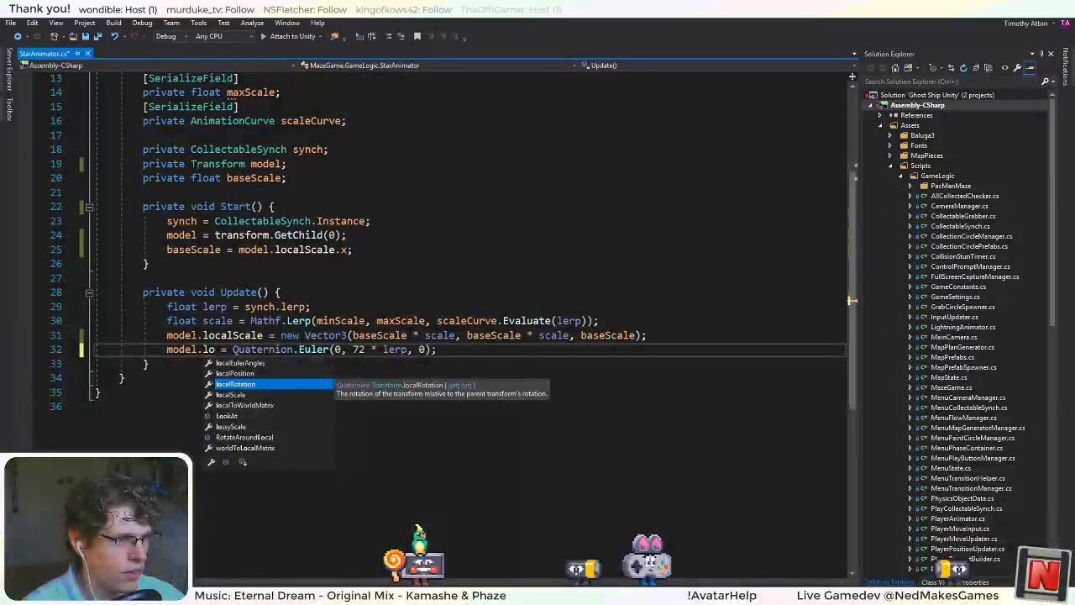
{"action": "type", "text": "o"}
{"action": "key", "text": "Tab"}
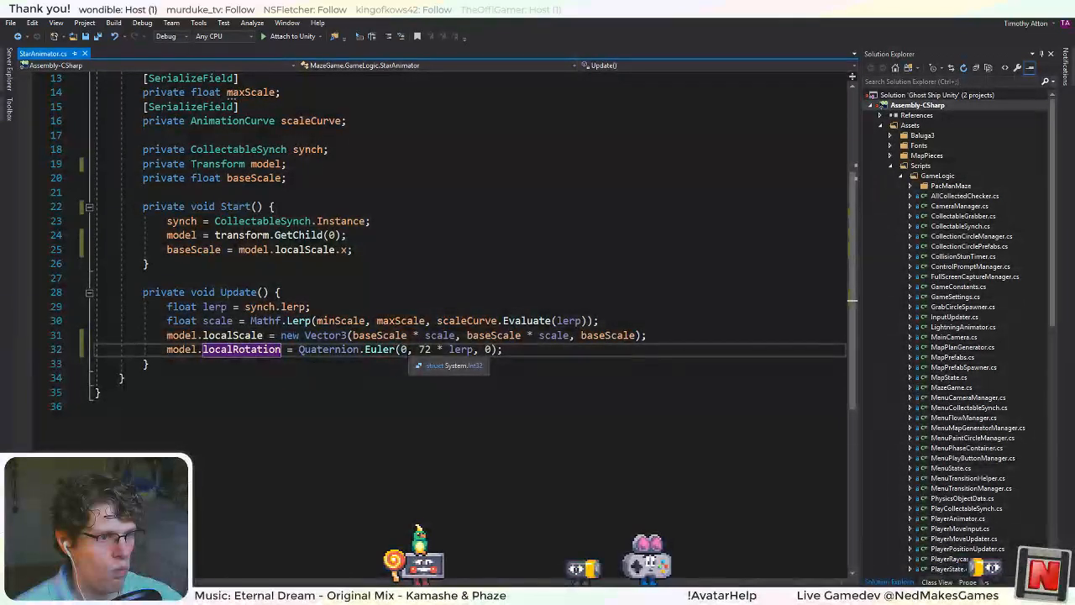
Switch to Unity and test a Y rotation of 45 on the star mesh inside Star, resetting it to 0.
{"action": "double_click", "coordinate": [405, 349]}
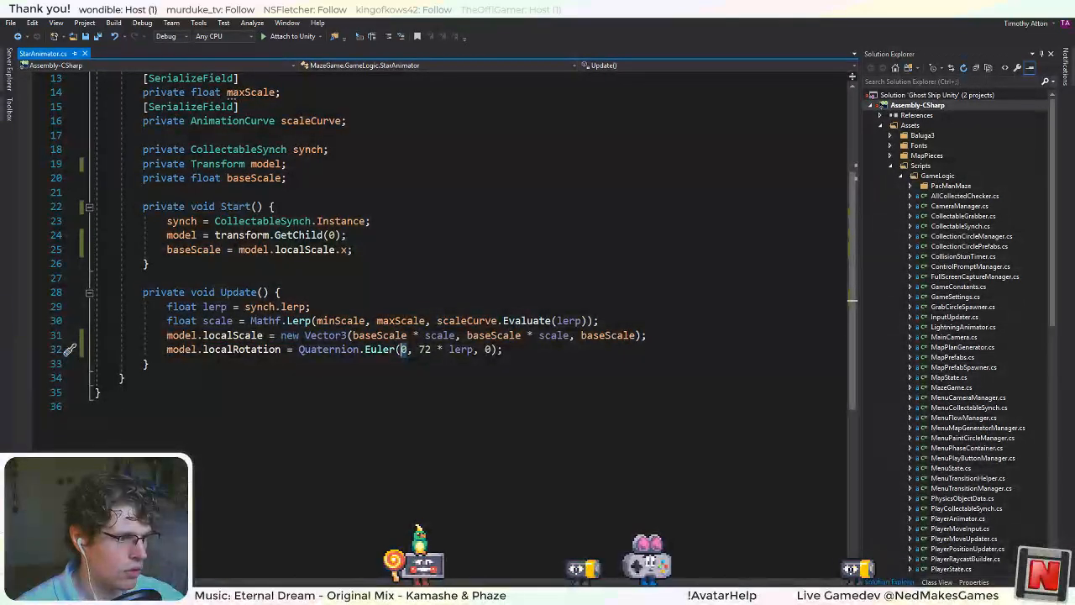
{"action": "key", "text": "alt+Tab"}
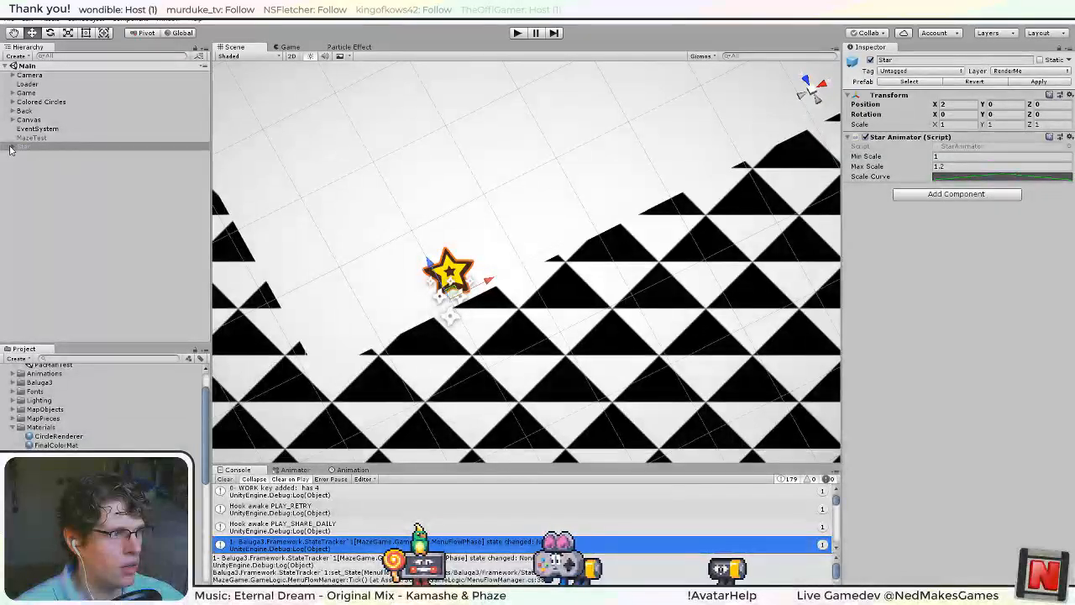
{"action": "left_click", "coordinate": [30, 156]}
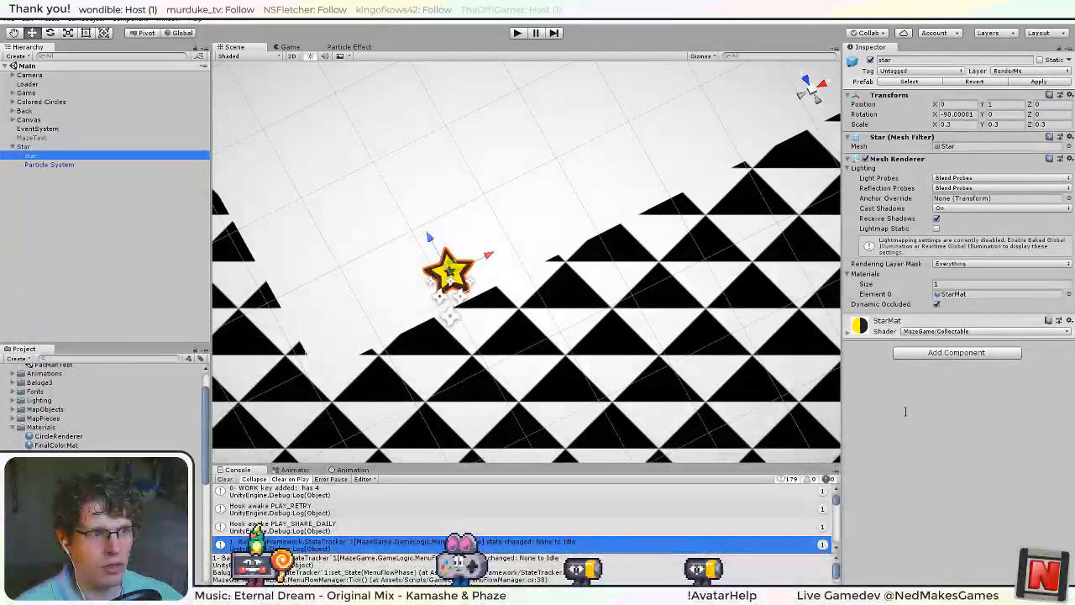
{"action": "left_click", "coordinate": [993, 115]}
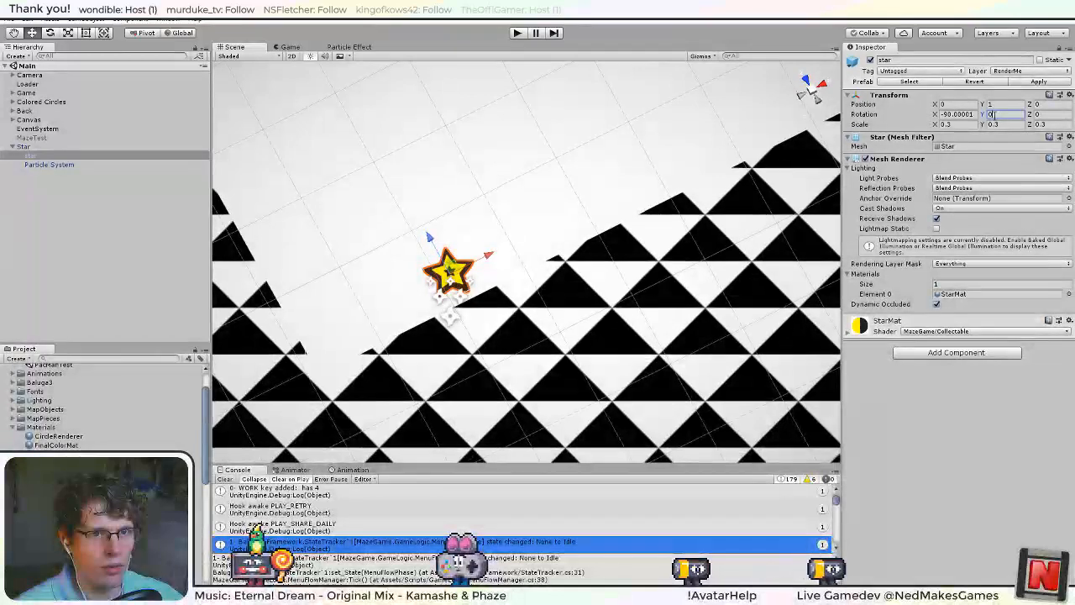
{"action": "type", "text": "4"}
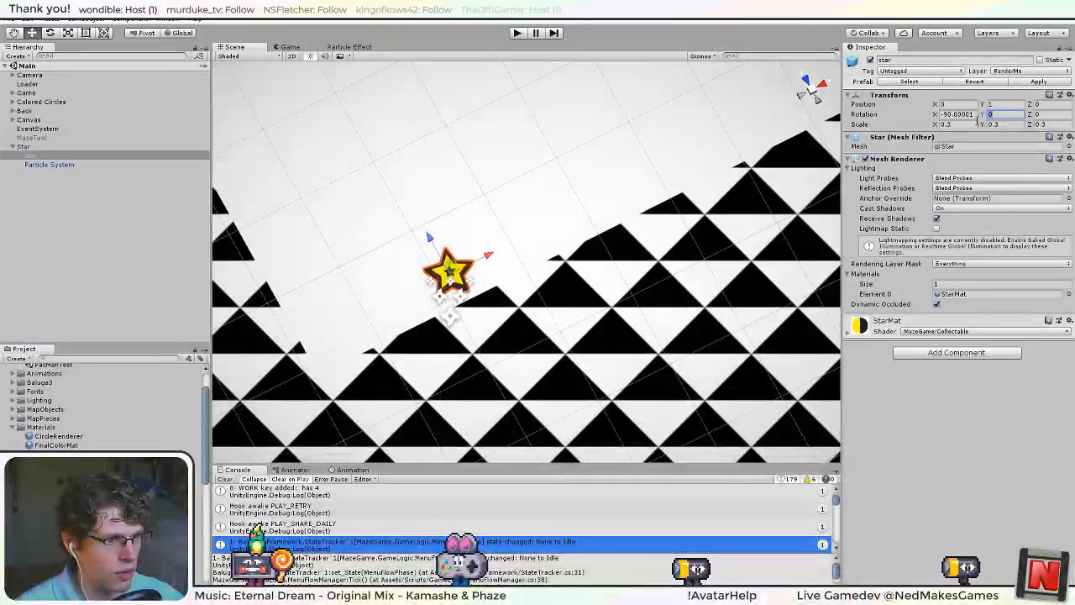
{"action": "type", "text": "5"}
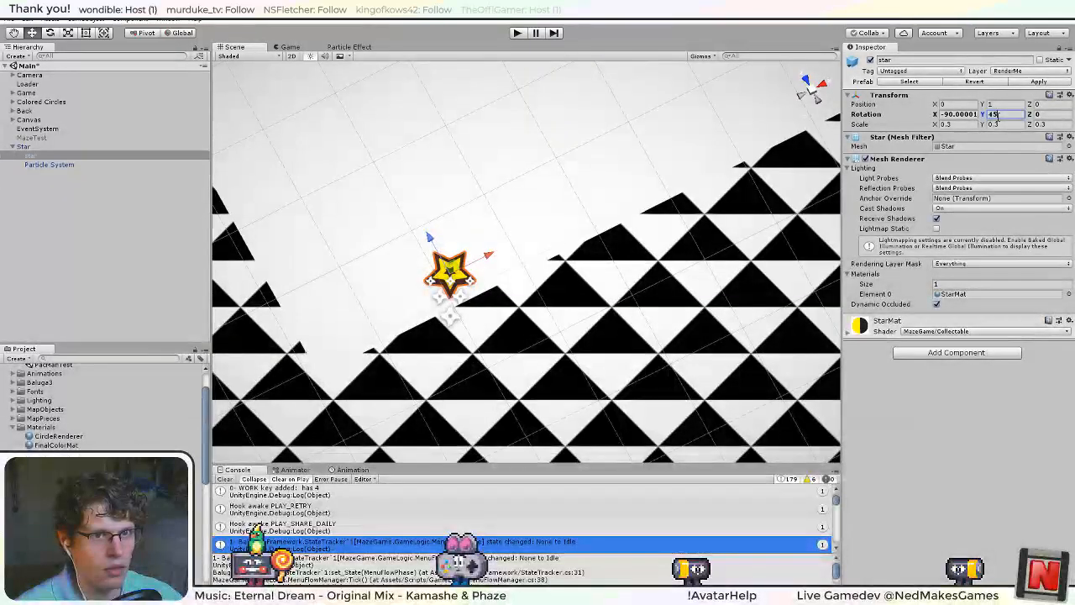
{"action": "type", "text": "0"}
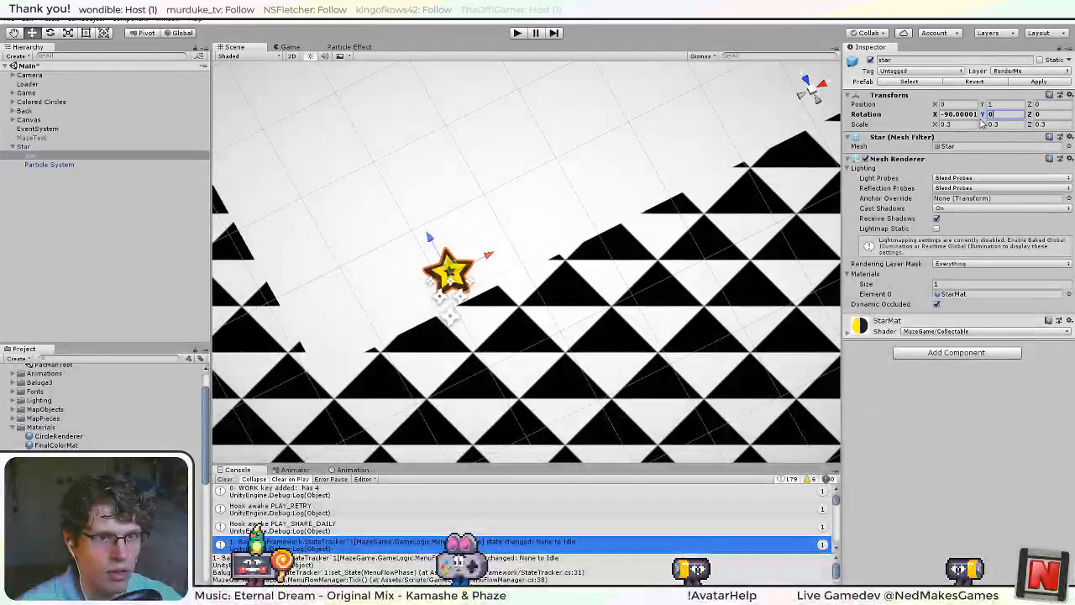
Switch back to Visual Studio, set the X angle in the Quaternion.Euler call to -90, and save the script.
{"action": "key", "text": "alt+Tab"}
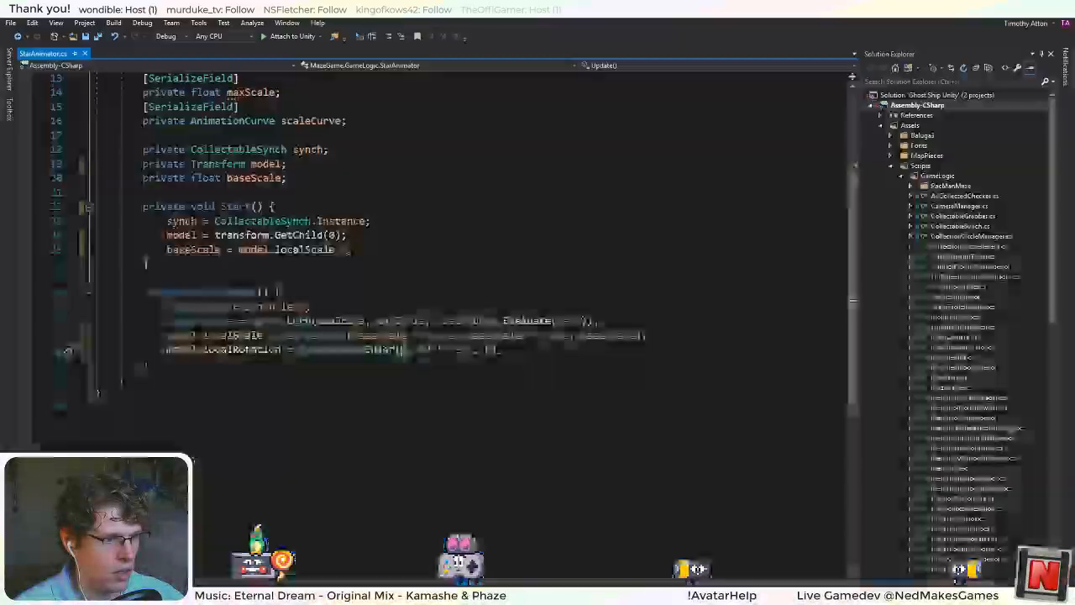
{"action": "key", "text": "Right"}
{"action": "key", "text": "BackSpace"}
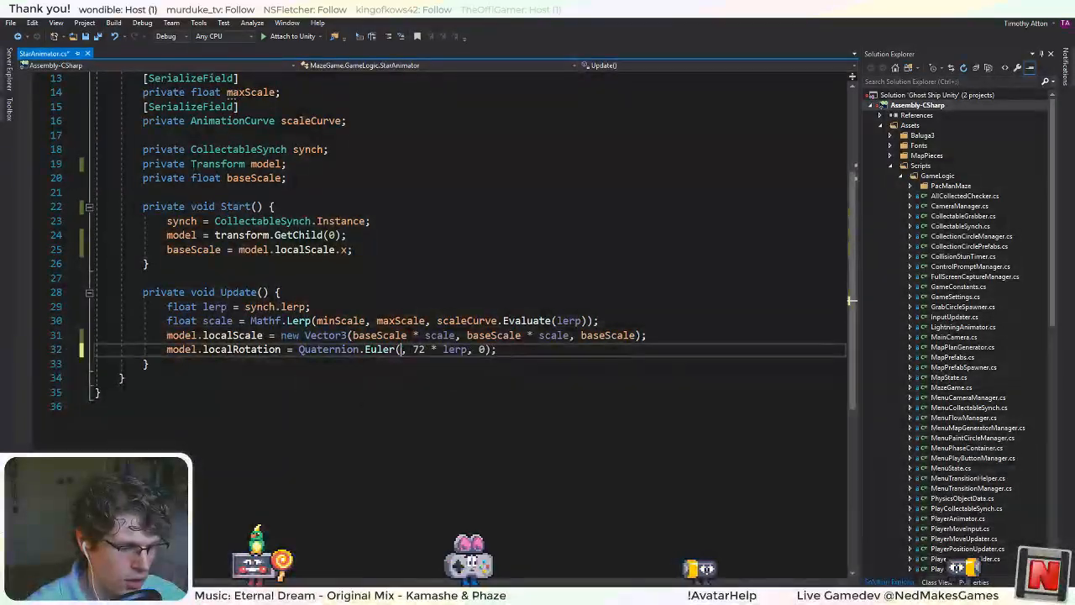
{"action": "key", "text": "ctrl+s"}
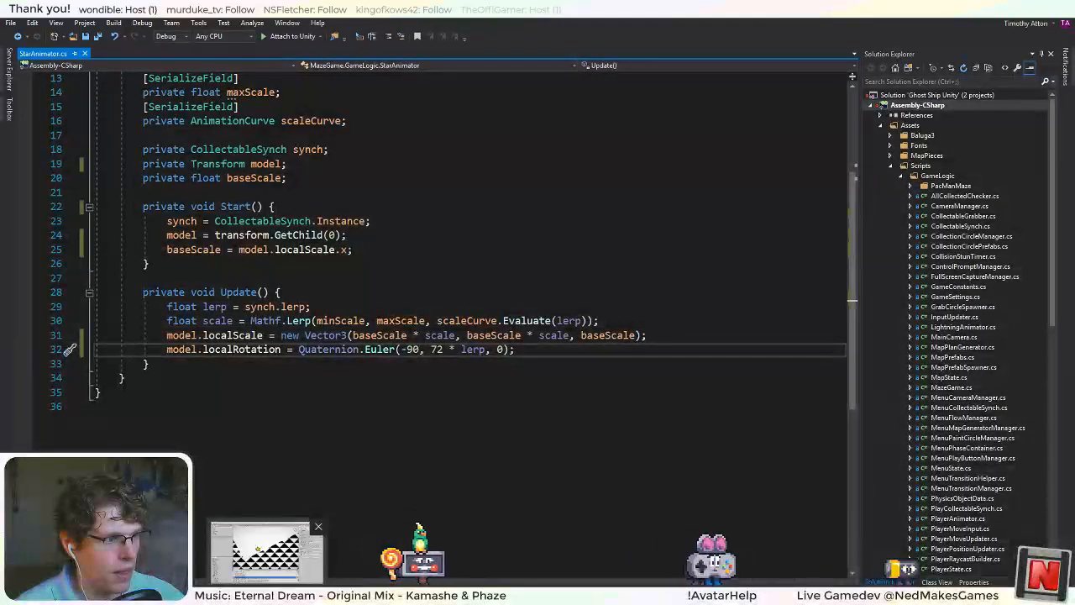
Run the game in Unity and disable Colored Circles to examine the animated stars in the scene view.
{"action": "key", "text": "alt+Tab"}
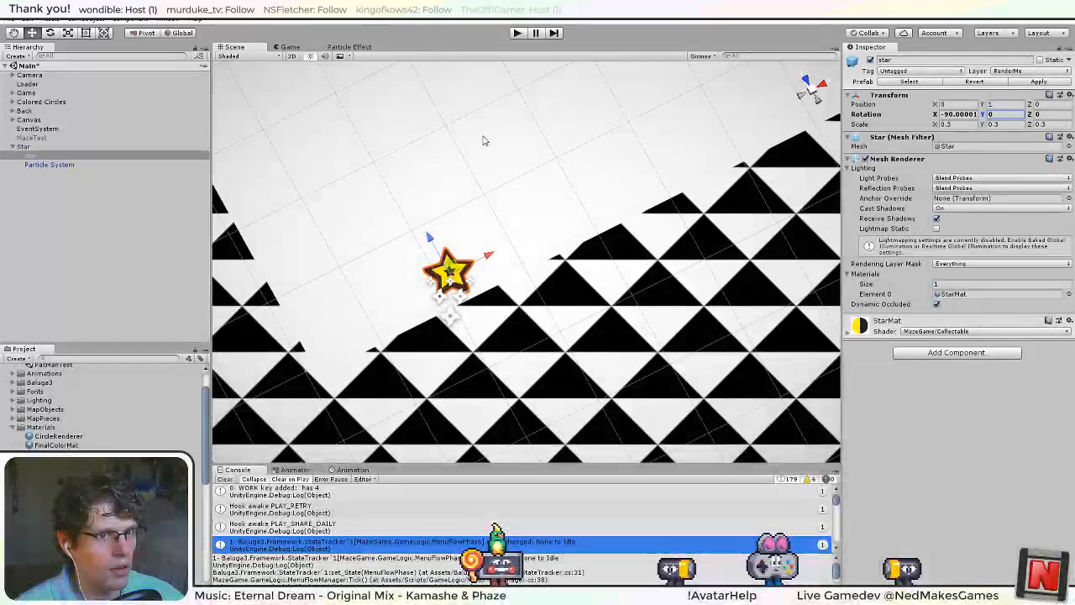
{"action": "left_click", "coordinate": [519, 32]}
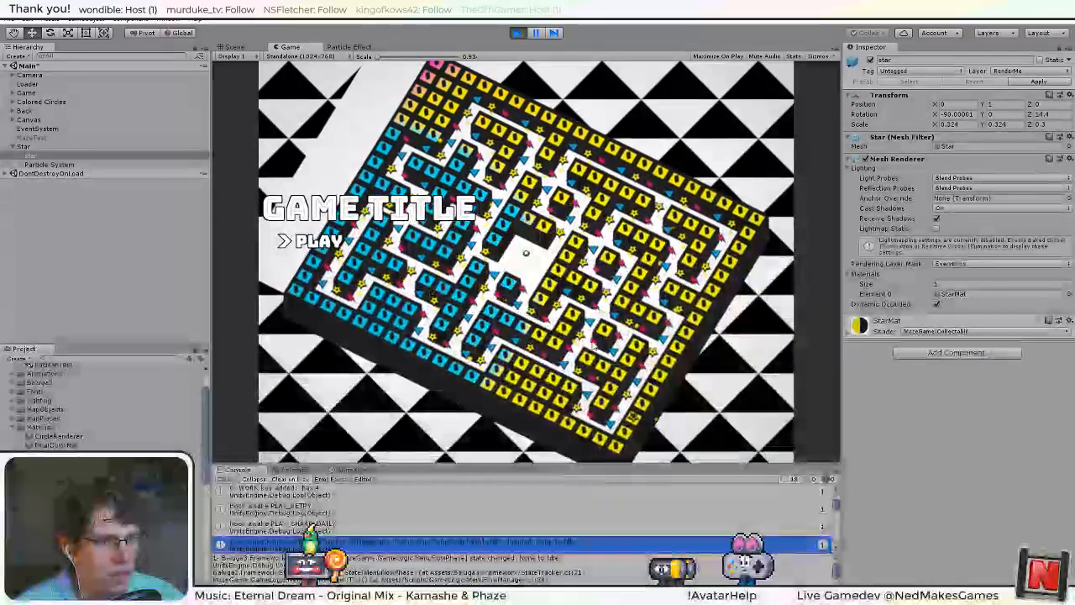
{"action": "left_click", "coordinate": [236, 47]}
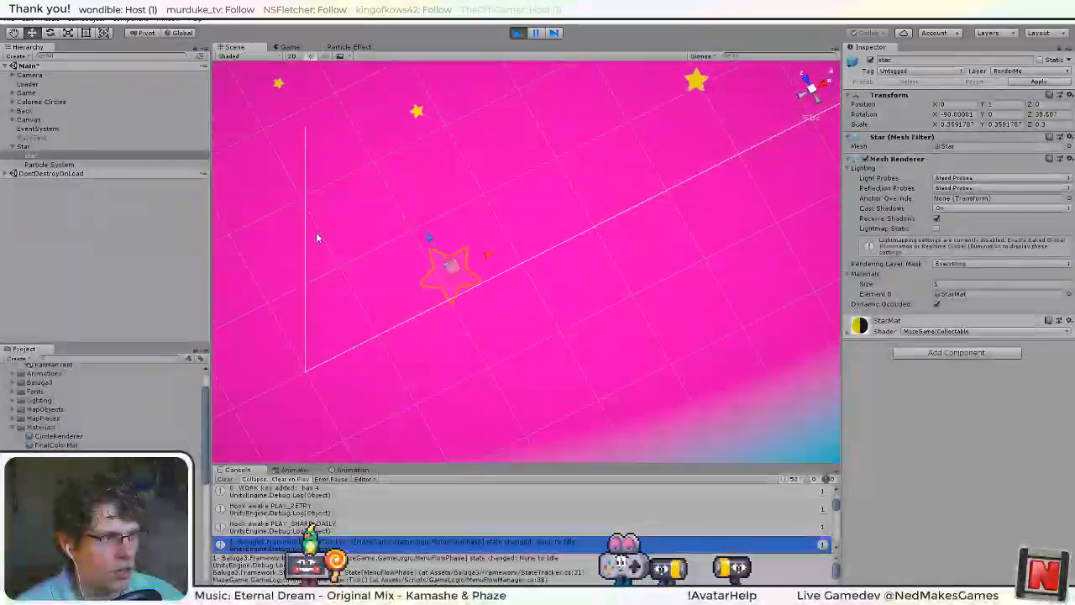
{"action": "double_click", "coordinate": [42, 102]}
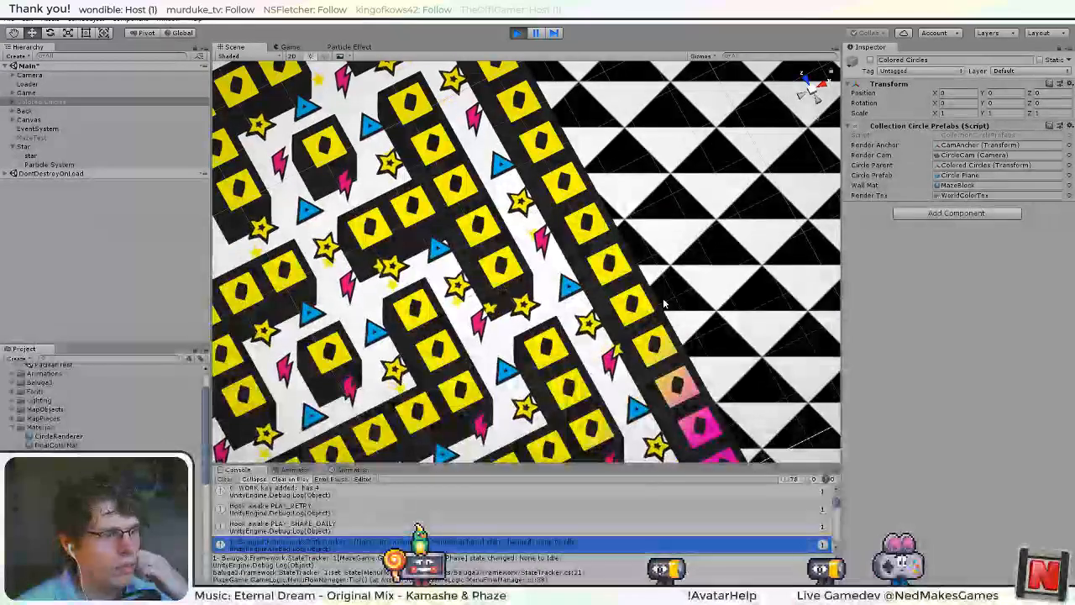
Select the star's Particle System, examine the particles around the maze stars, and stop the running game.
{"action": "left_click", "coordinate": [59, 164]}
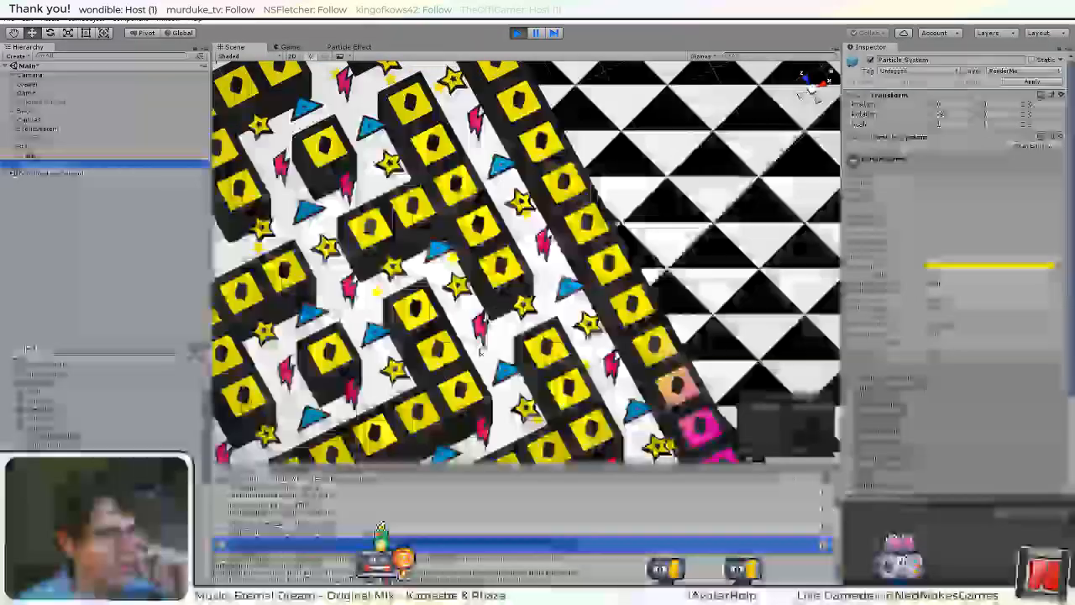
{"action": "middle_click_drag", "start_coordinate": [478, 350], "coordinate": [576, 124]}
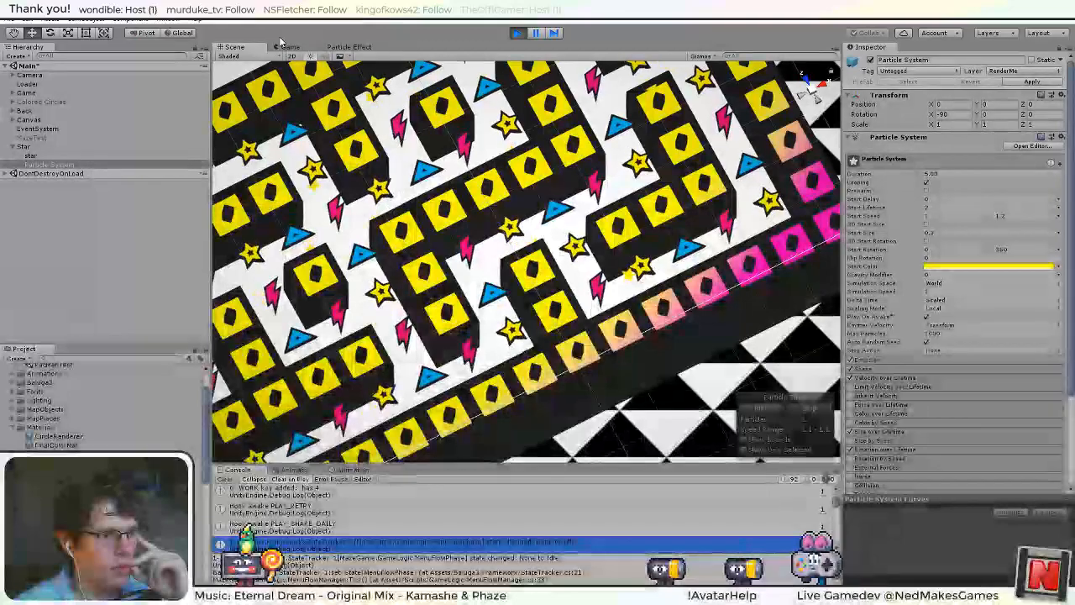
{"action": "left_click", "coordinate": [520, 33]}
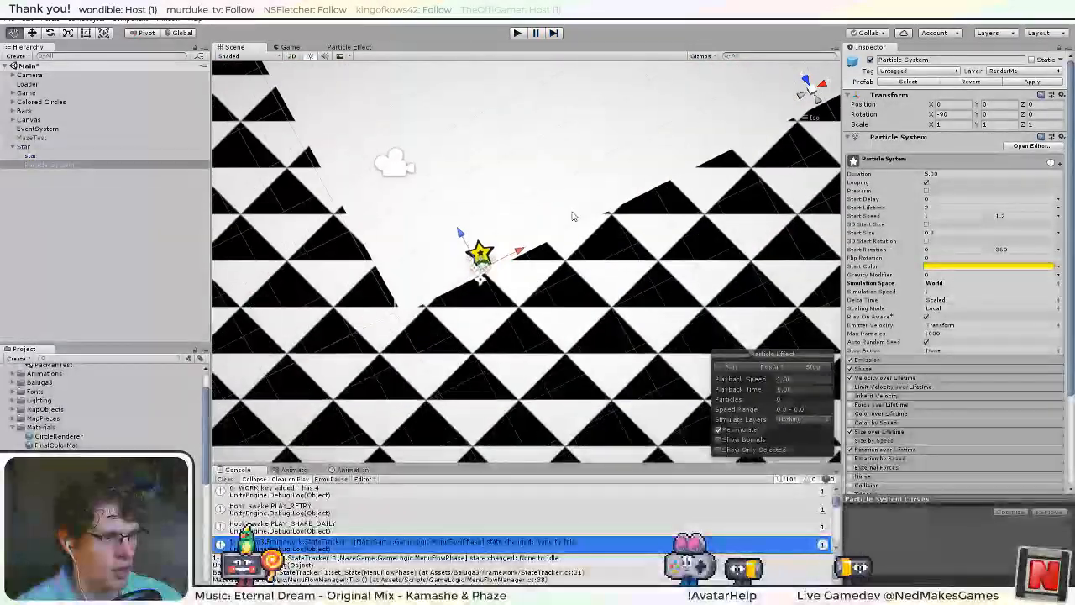
View the star from directly above, test an Orbital X velocity of 10 in Velocity over Lifetime, and reset it to 0.
{"action": "scroll", "coordinate": [535, 291], "scroll_direction": "up", "scroll_amount": 5}
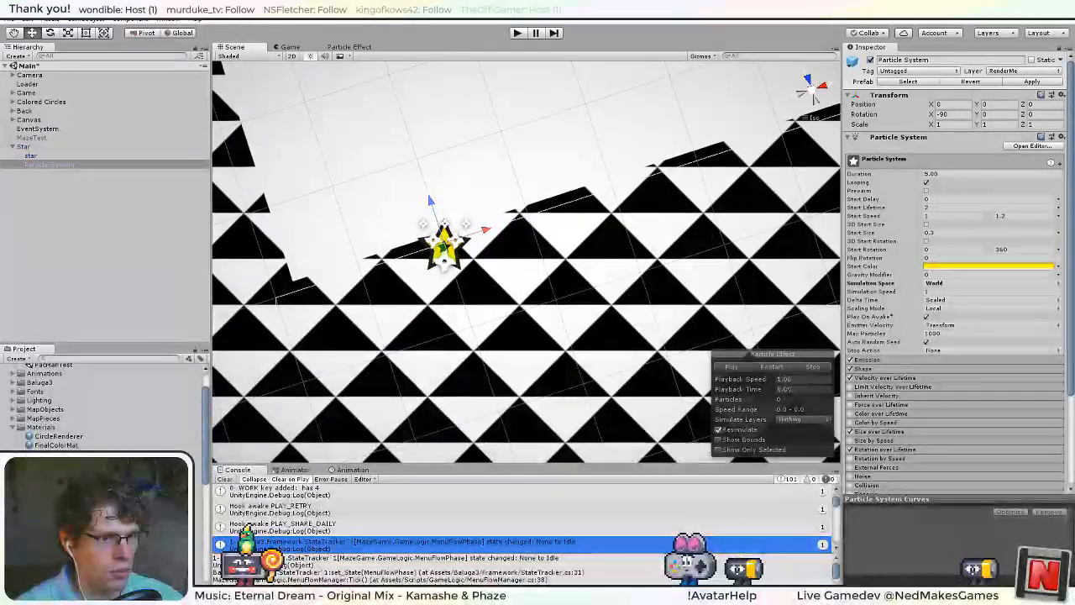
{"action": "left_click", "coordinate": [802, 92]}
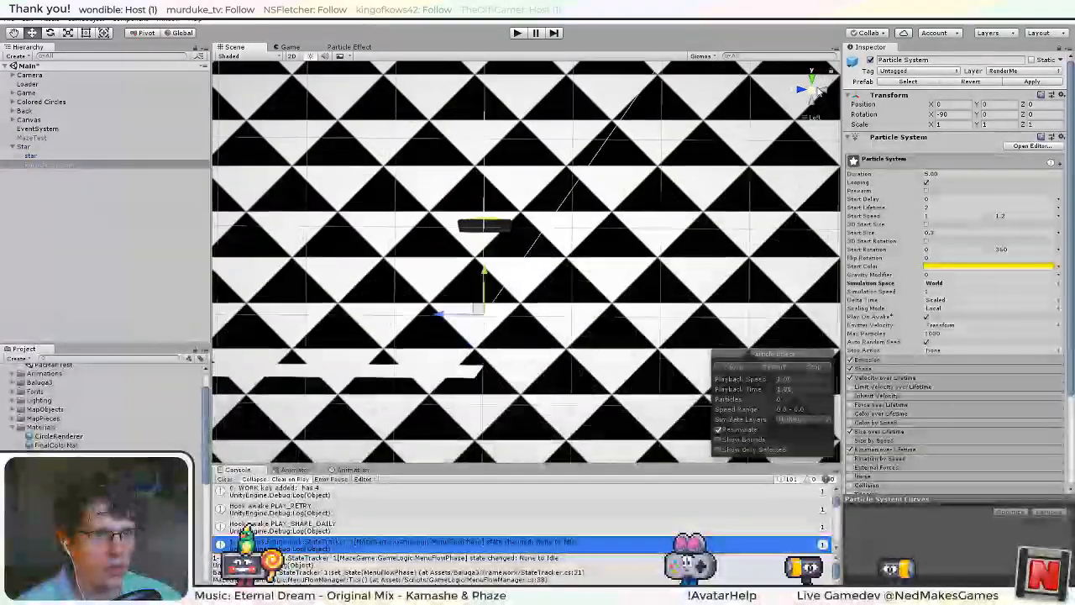
{"action": "left_click", "coordinate": [812, 78]}
{"action": "middle_click_drag", "start_coordinate": [559, 190], "coordinate": [574, 215]}
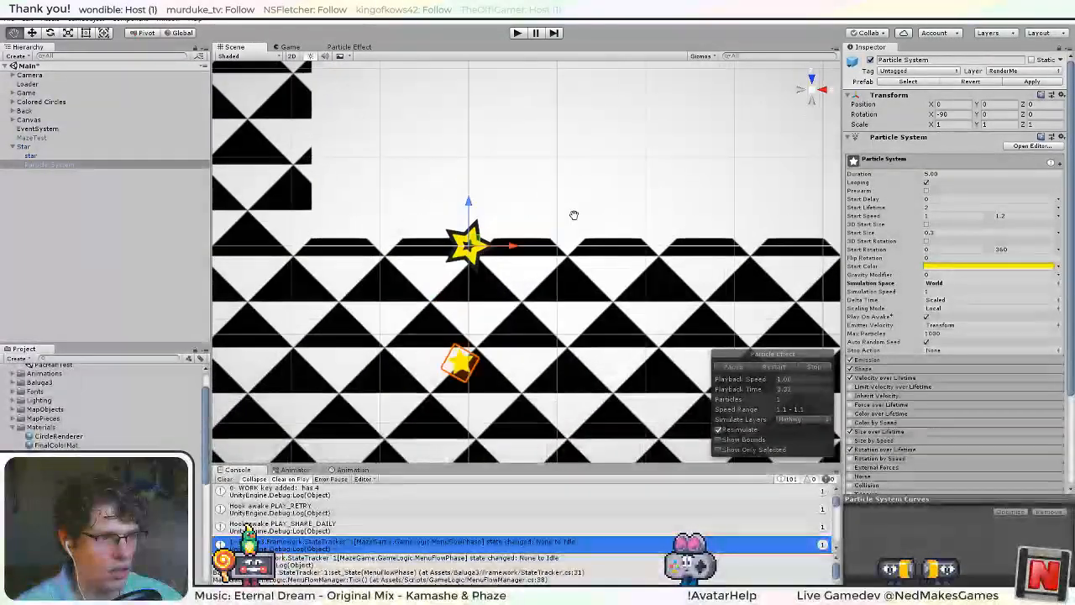
{"action": "scroll", "coordinate": [934, 367], "scroll_direction": "down", "scroll_amount": 3}
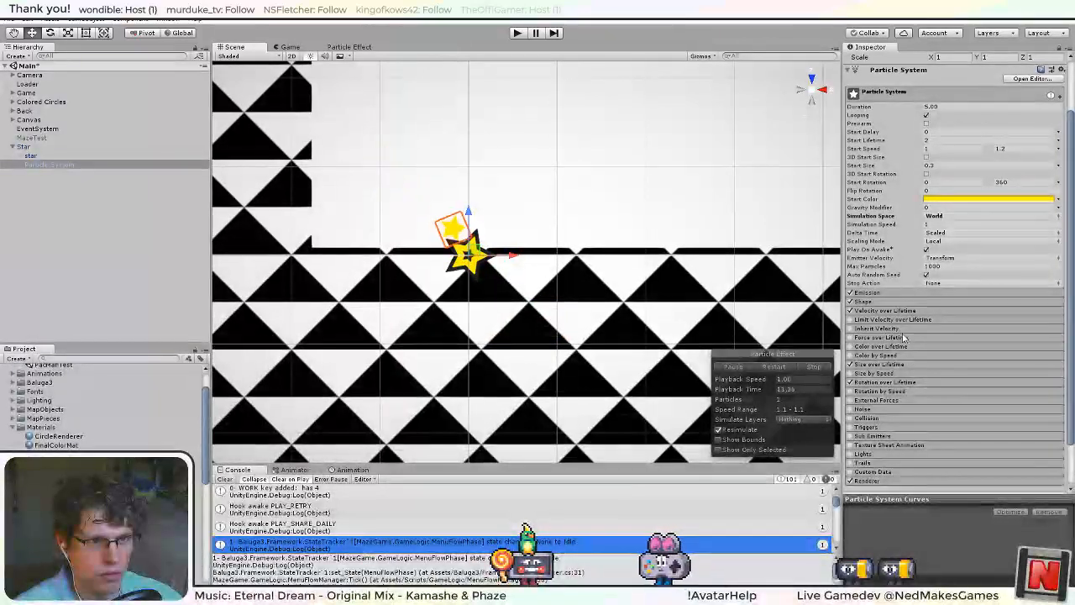
{"action": "left_click", "coordinate": [890, 311]}
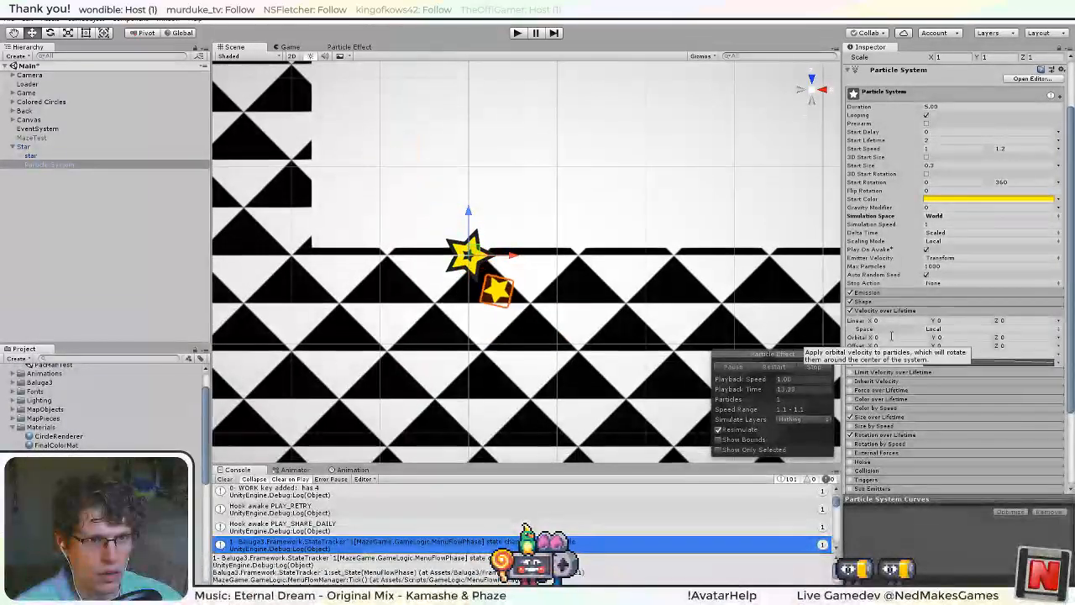
{"action": "type", "text": "1"}
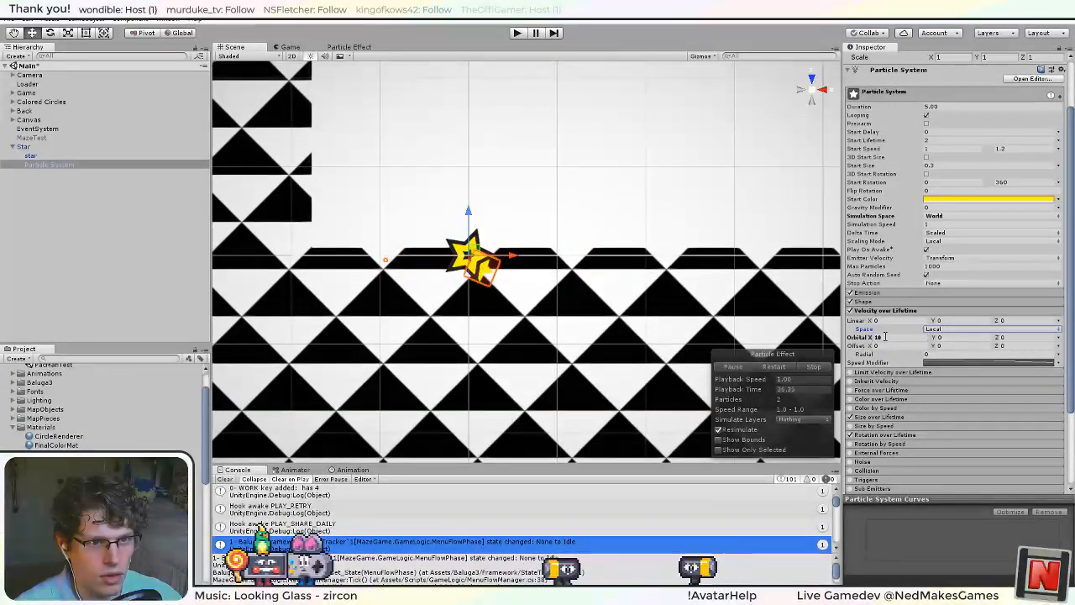
{"action": "type", "text": "0"}
{"action": "key", "text": "Return"}
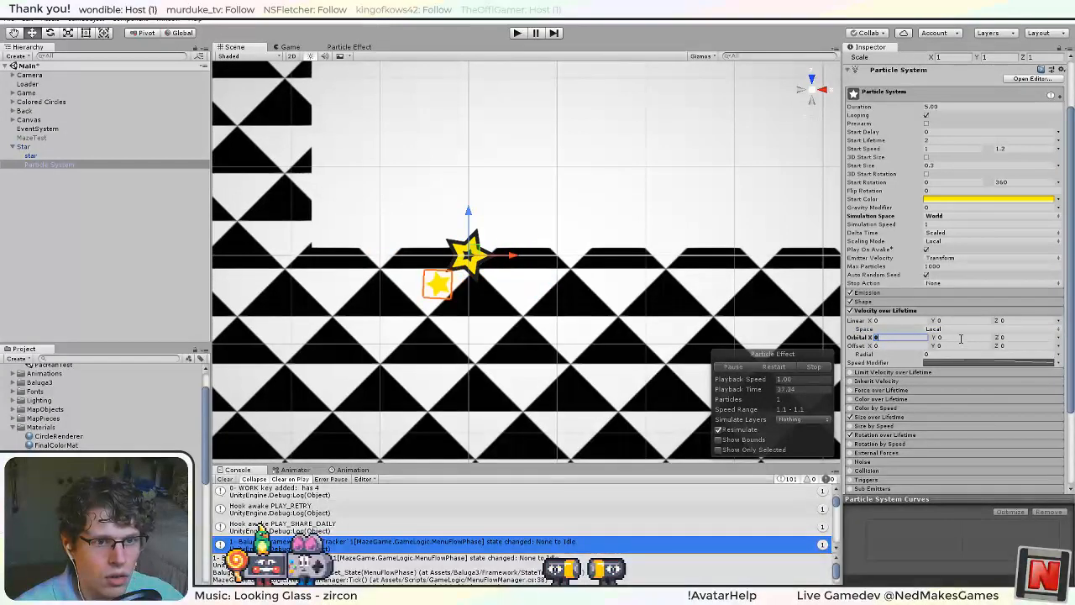
Try an Orbital Y velocity of 10 and examine the particle's path from the side.
{"action": "type", "text": "10"}
{"action": "key", "text": "Return"}
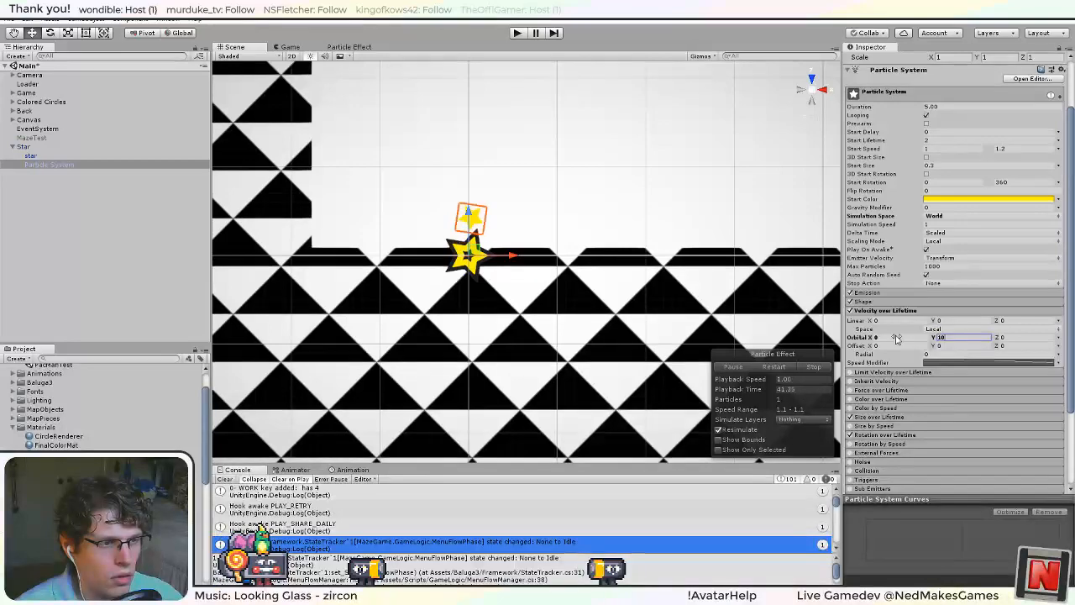
{"action": "right_click_drag", "start_coordinate": [464, 289], "coordinate": [676, 79]}
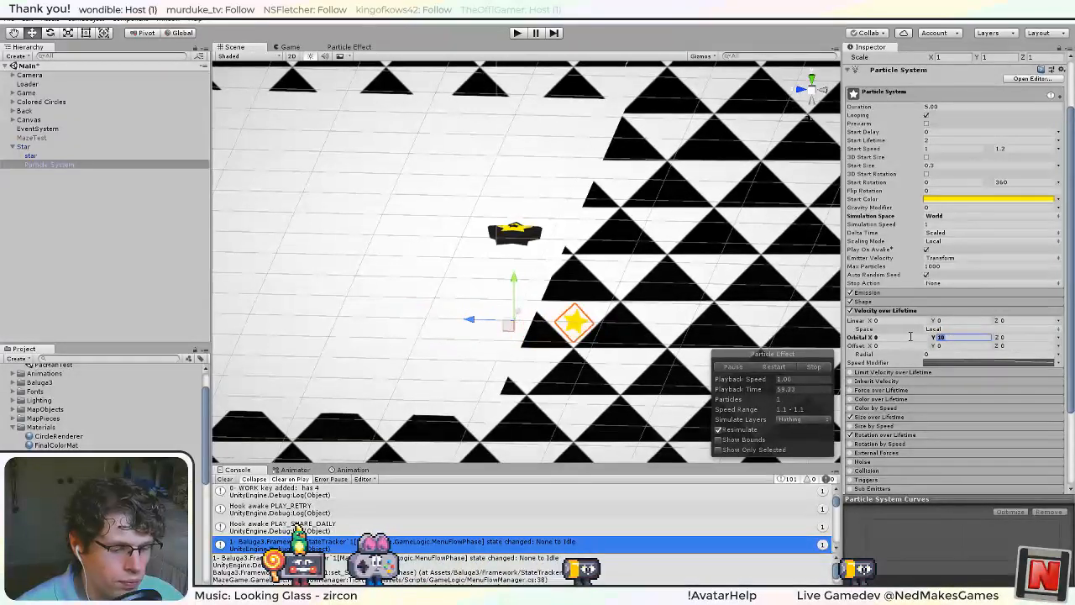
Reset Orbital Y to 0, try an Orbital Z velocity of 10, and check the particle motion from above.
{"action": "type", "text": "10"}
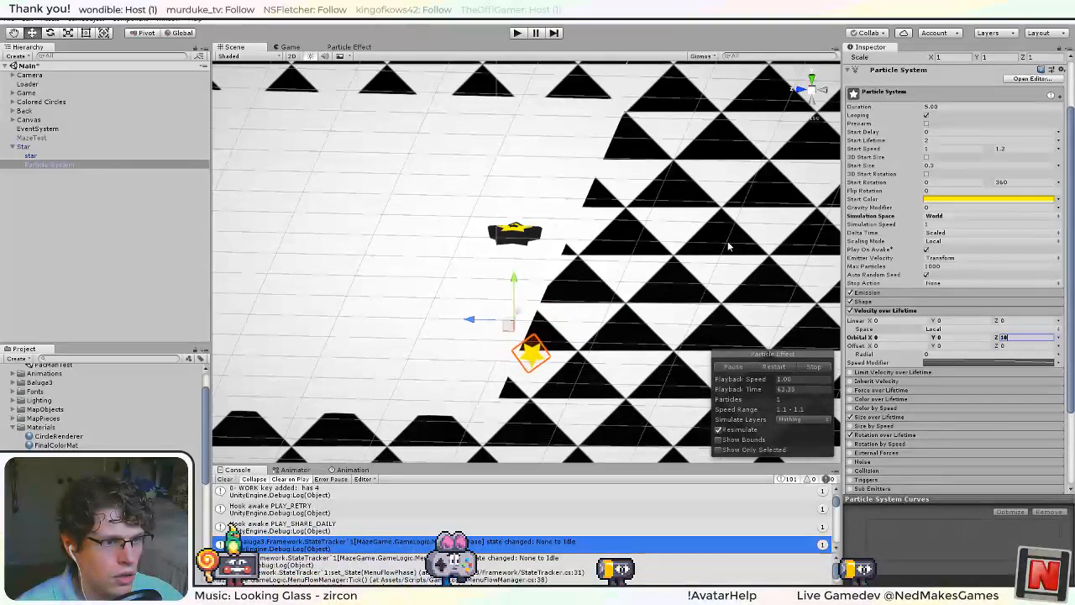
{"action": "right_click_drag", "start_coordinate": [729, 244], "coordinate": [481, 569]}
{"action": "left_click_drag", "start_coordinate": [481, 568], "coordinate": [514, 542], "text": "alt"}
{"action": "left_click", "coordinate": [806, 82]}
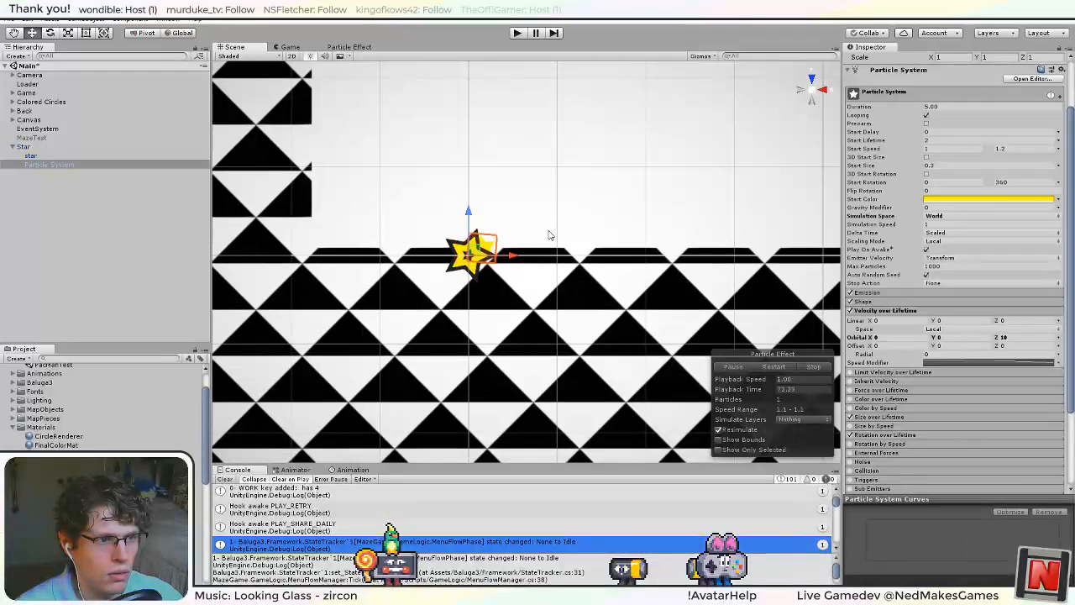
Set the Orbital Z velocity to 1 and switch it to Random Between Two Constants.
{"action": "left_click", "coordinate": [1026, 339]}
{"action": "type", "text": "1"}
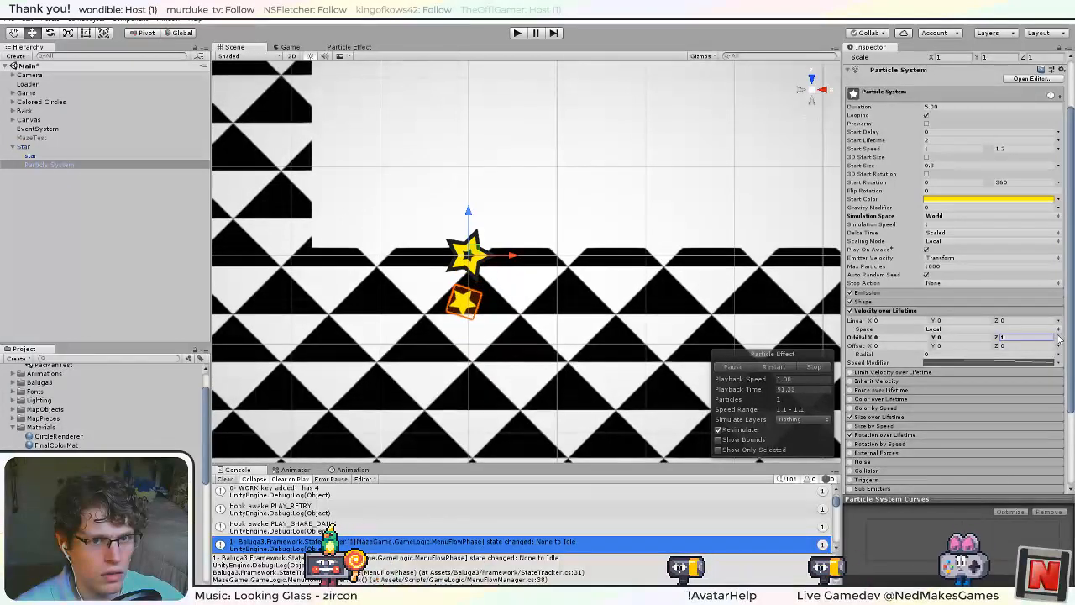
{"action": "left_click", "coordinate": [1058, 338]}
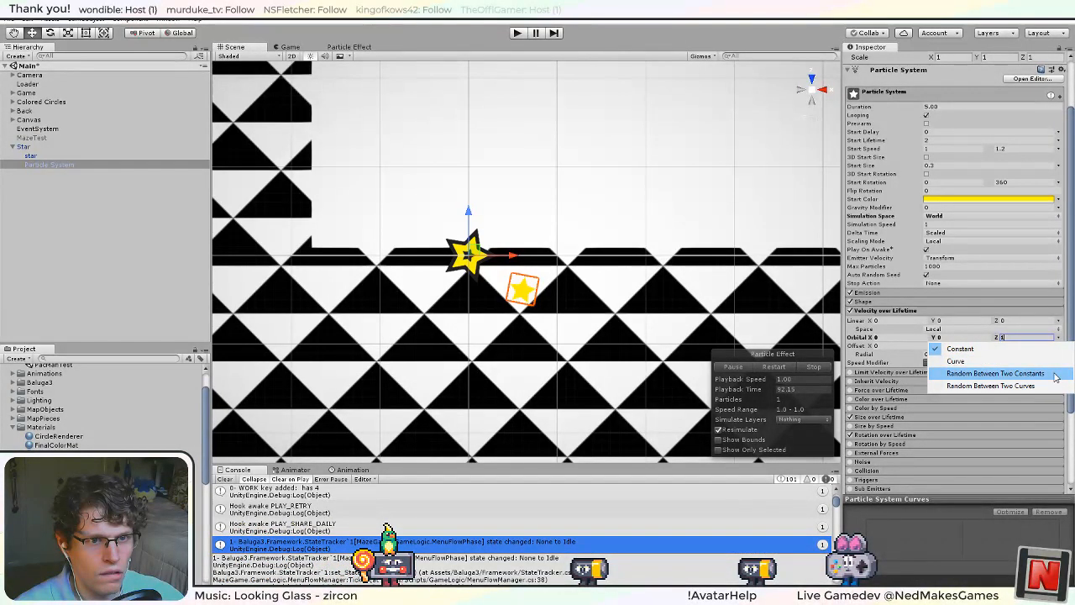
{"action": "left_click", "coordinate": [1054, 376]}
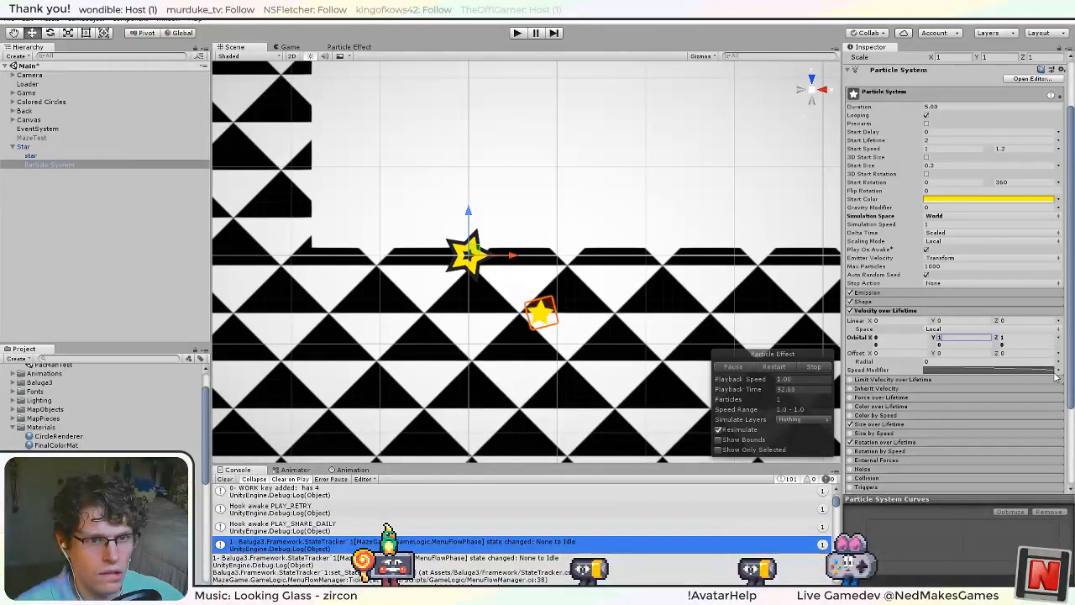
Try Orbital Z constants of 0.5 and 1, and settle on 2 for both.
{"action": "left_click", "coordinate": [1004, 344]}
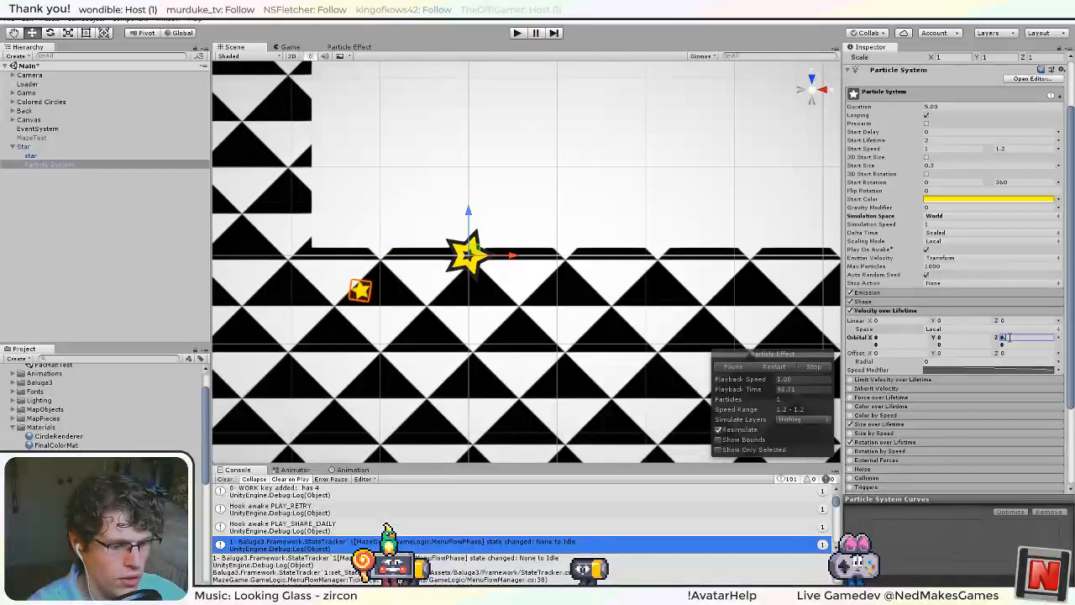
{"action": "left_click", "coordinate": [1009, 344]}
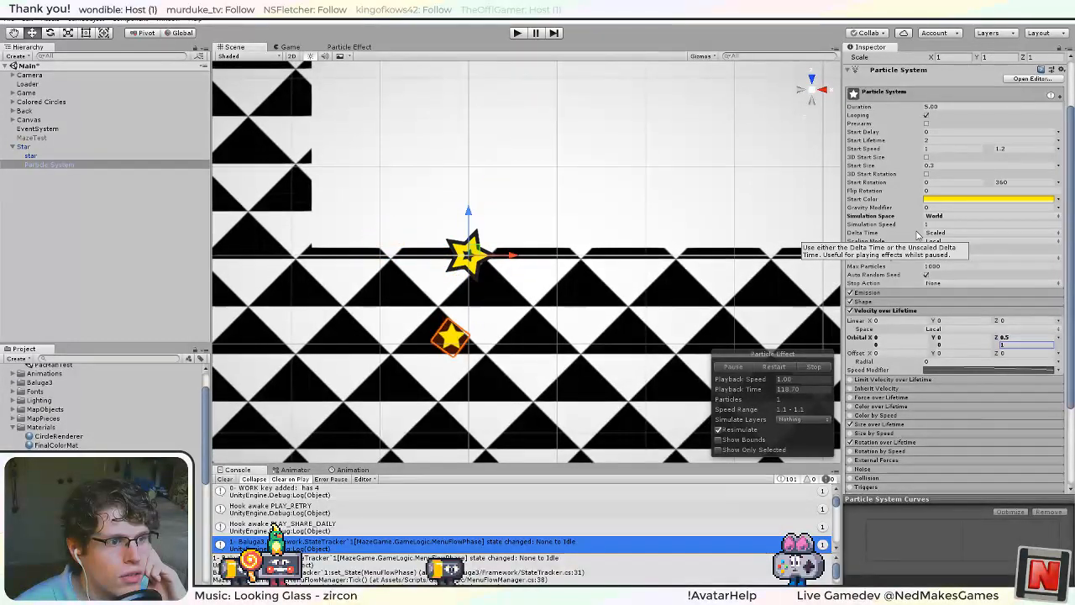
{"action": "left_click", "coordinate": [1009, 343]}
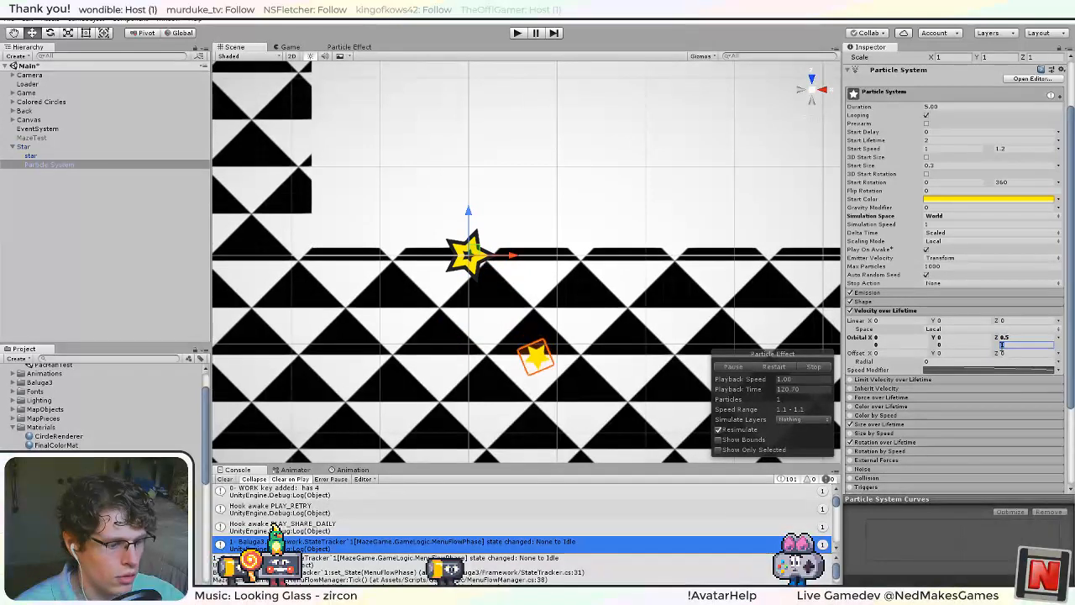
{"action": "left_click", "coordinate": [1014, 337]}
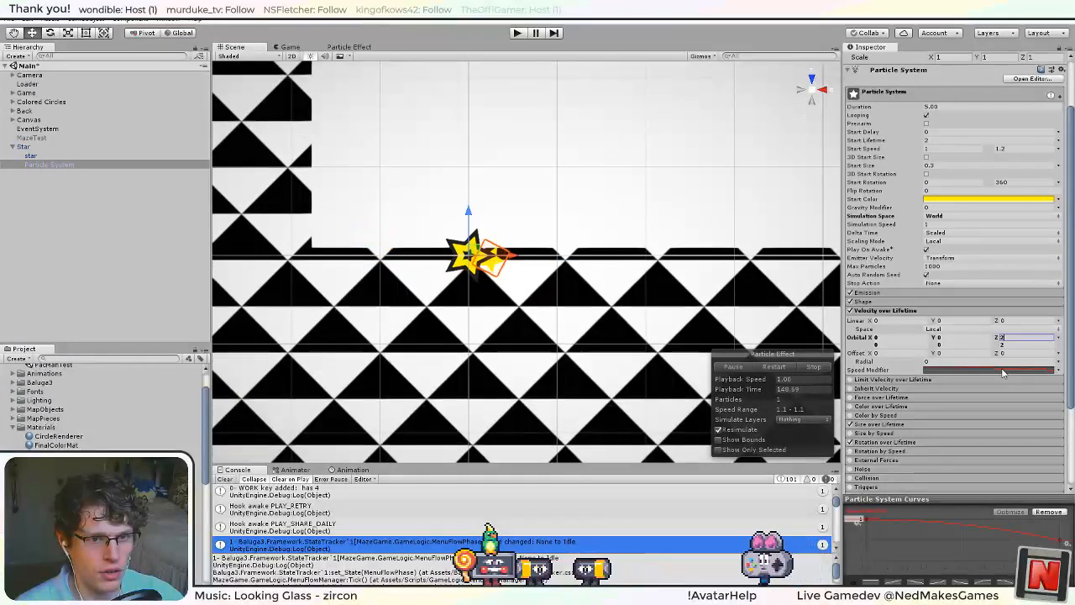
Edit the last key of the Speed Modifier curve to raise its end value, and deselect the particle system.
{"action": "left_click", "coordinate": [1013, 370]}
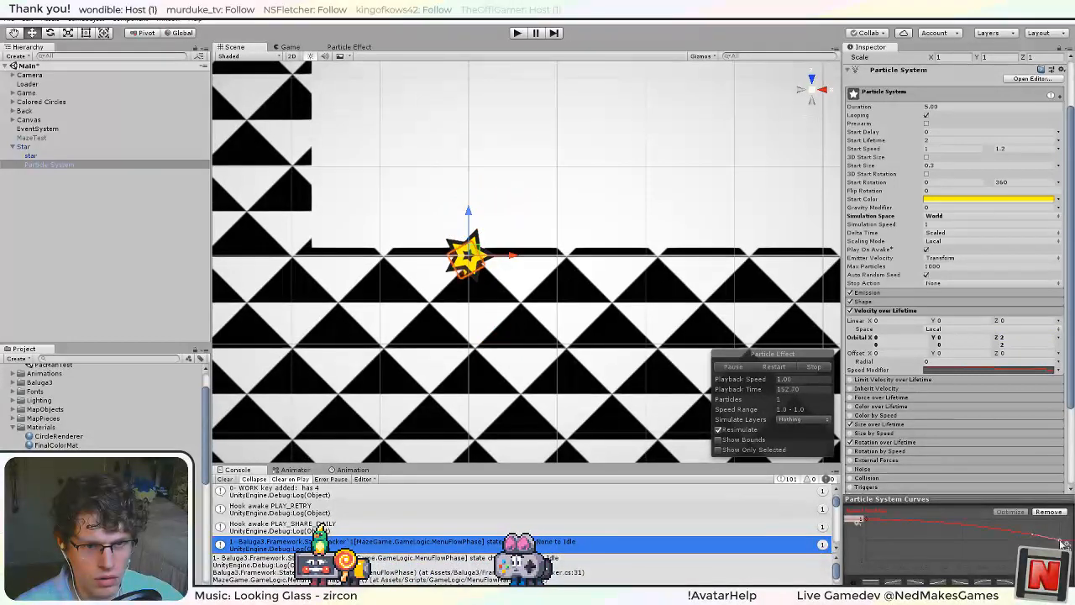
{"action": "right_click", "coordinate": [1063, 543]}
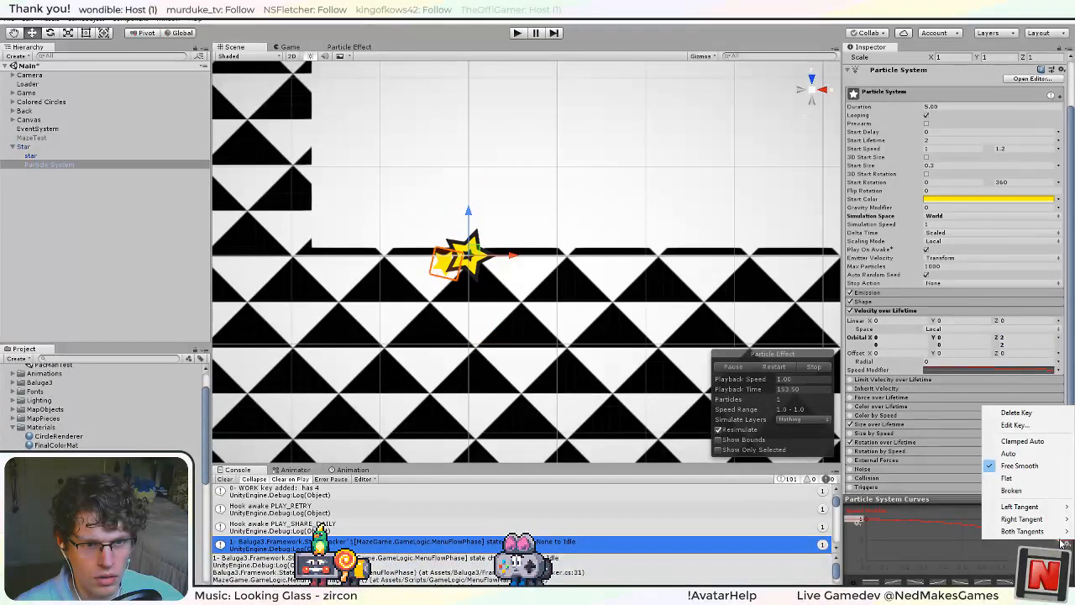
{"action": "left_click", "coordinate": [1014, 425]}
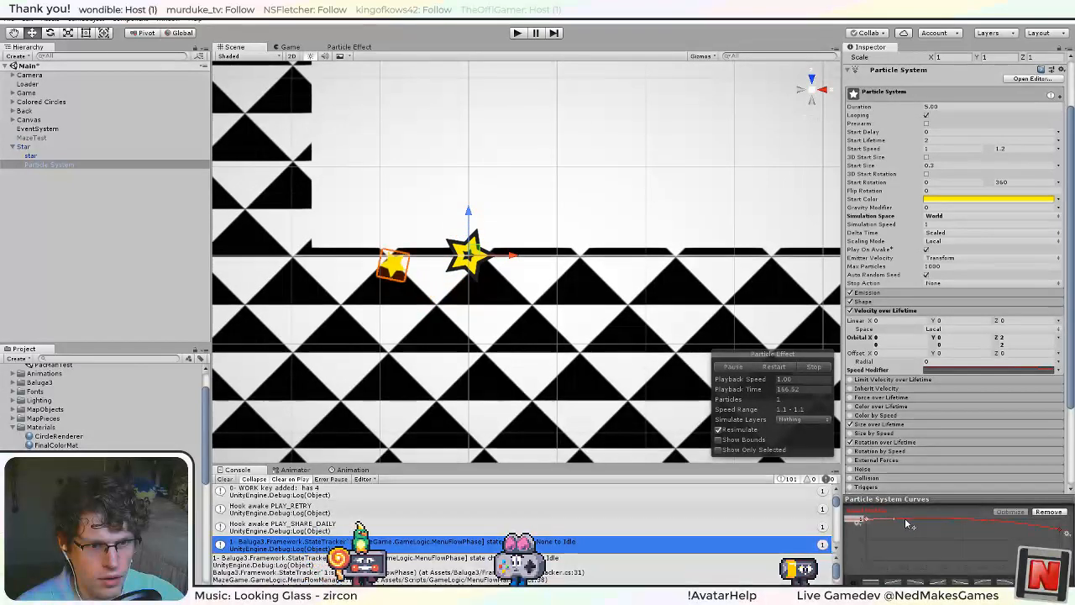
{"action": "right_click", "coordinate": [1062, 534]}
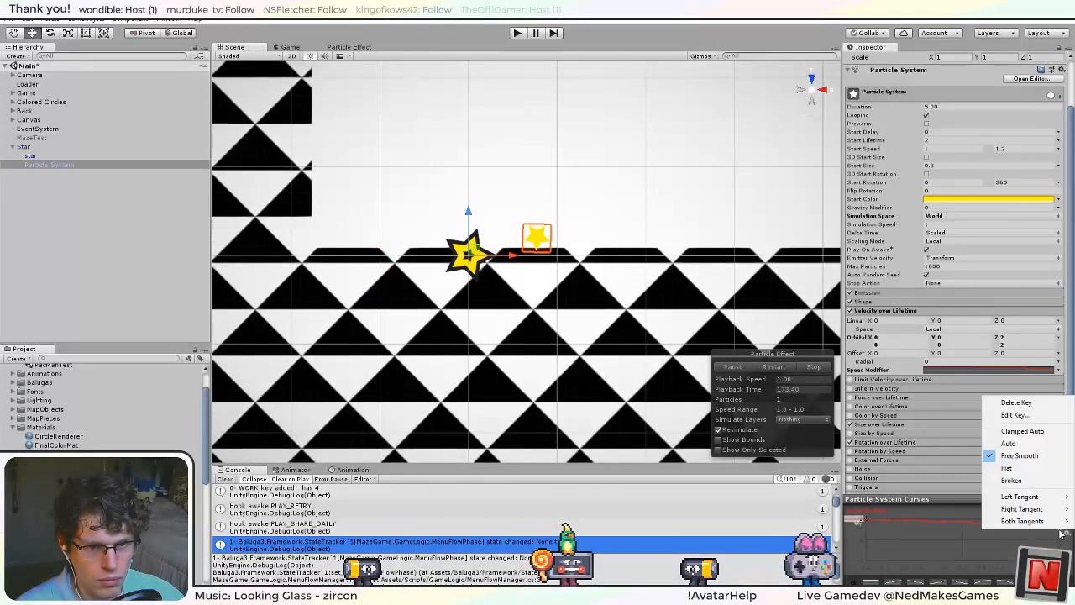
{"action": "key", "text": "Escape"}
{"action": "left_click", "coordinate": [716, 273]}
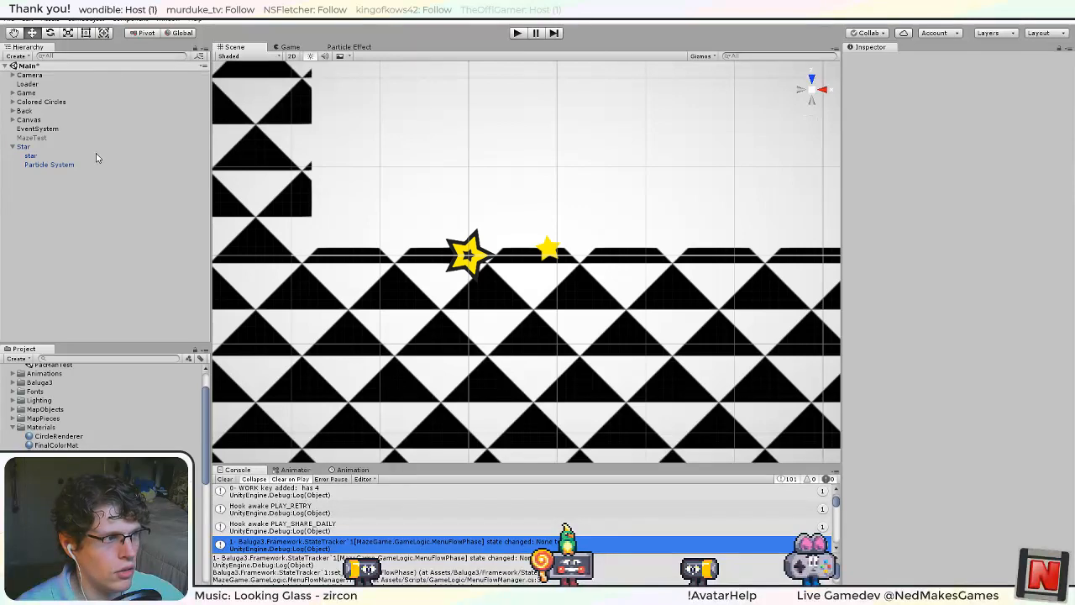
Select the star's Particle System again and change its Simulation Space to Local.
{"action": "left_click", "coordinate": [51, 164]}
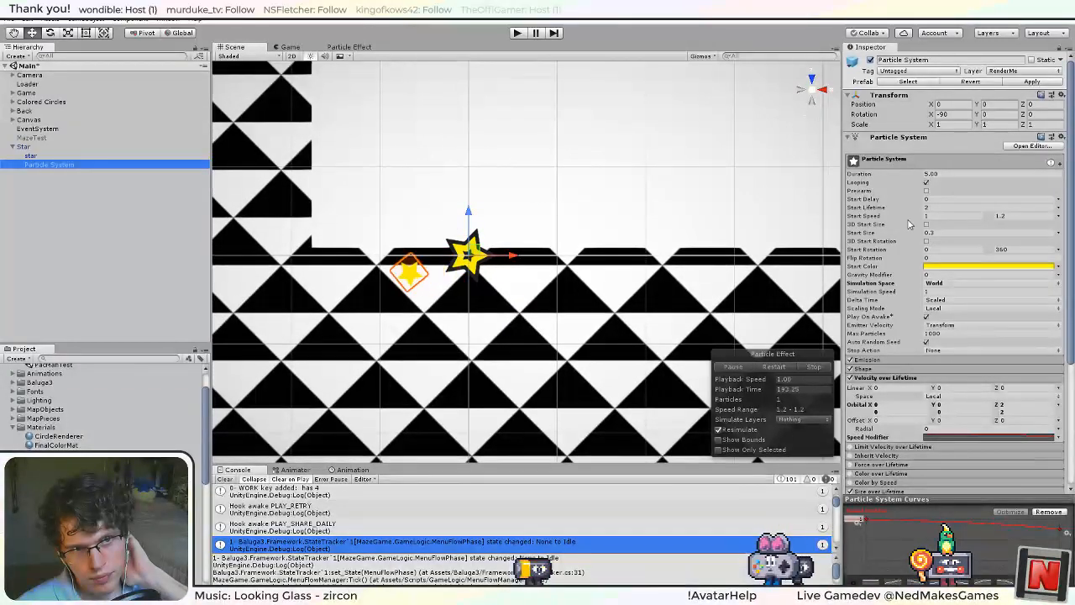
{"action": "left_click", "coordinate": [945, 285]}
{"action": "left_click", "coordinate": [956, 295]}
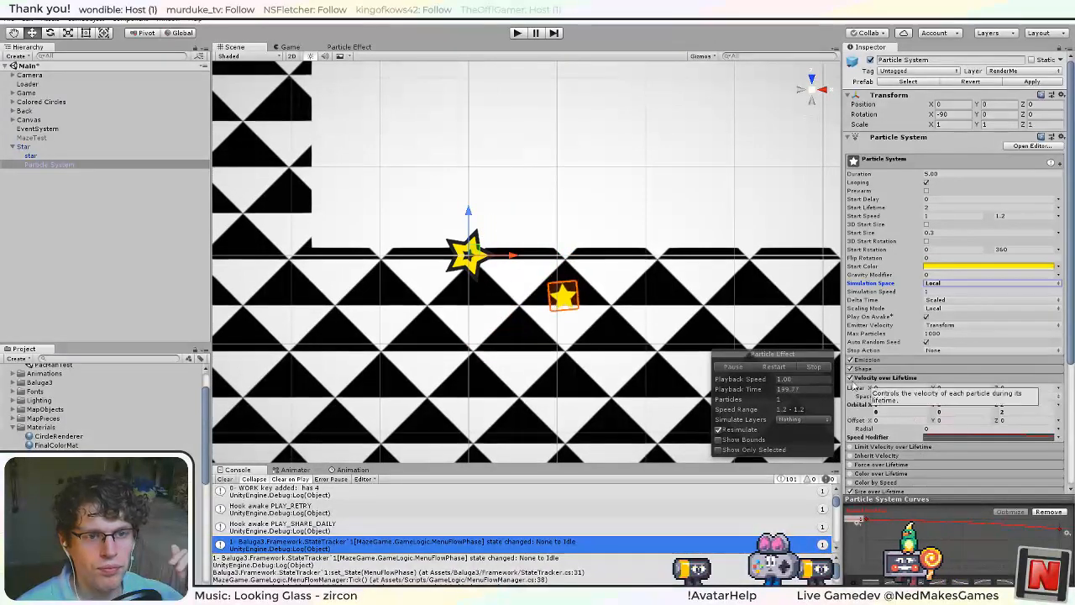
Set the Emission module's Rate over Time range to 1 and 3, and lower its minimum to .1.
{"action": "scroll", "coordinate": [890, 359], "scroll_direction": "down", "scroll_amount": 3}
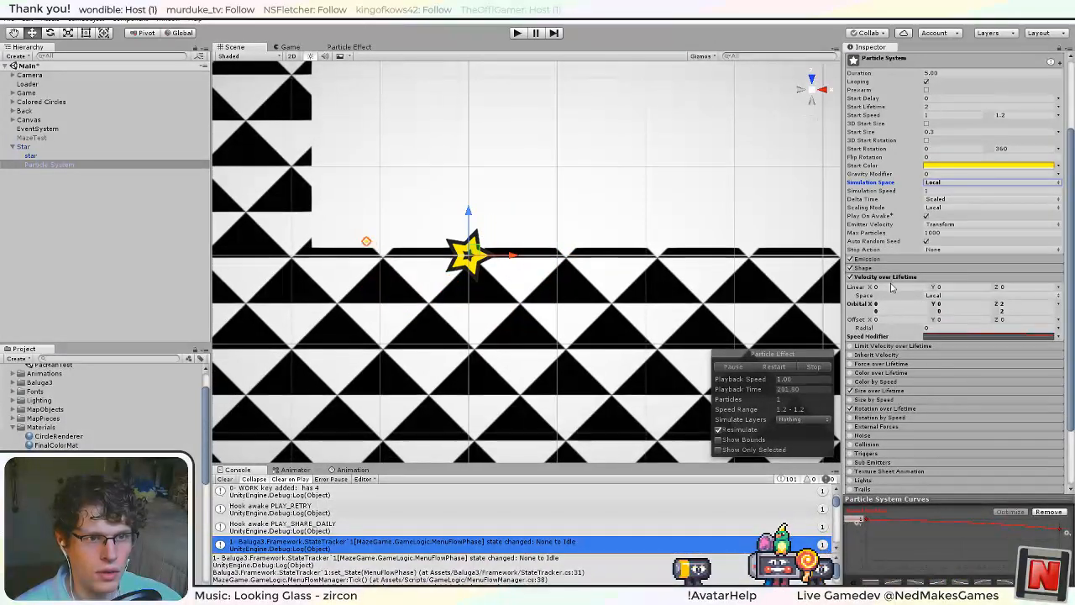
{"action": "left_click", "coordinate": [873, 258]}
{"action": "left_click", "coordinate": [879, 331]}
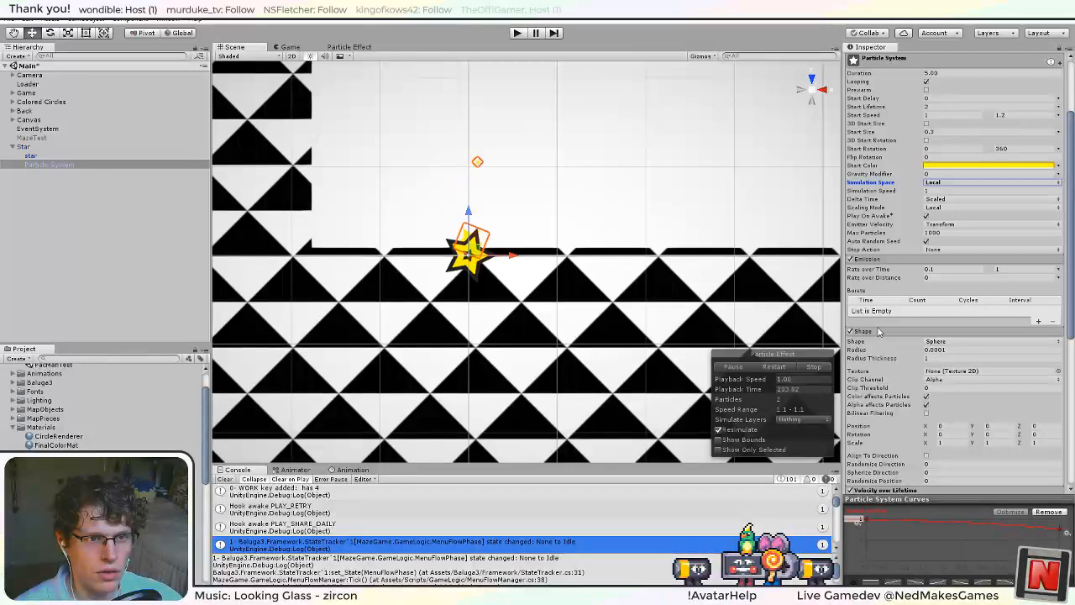
{"action": "left_click", "coordinate": [876, 332]}
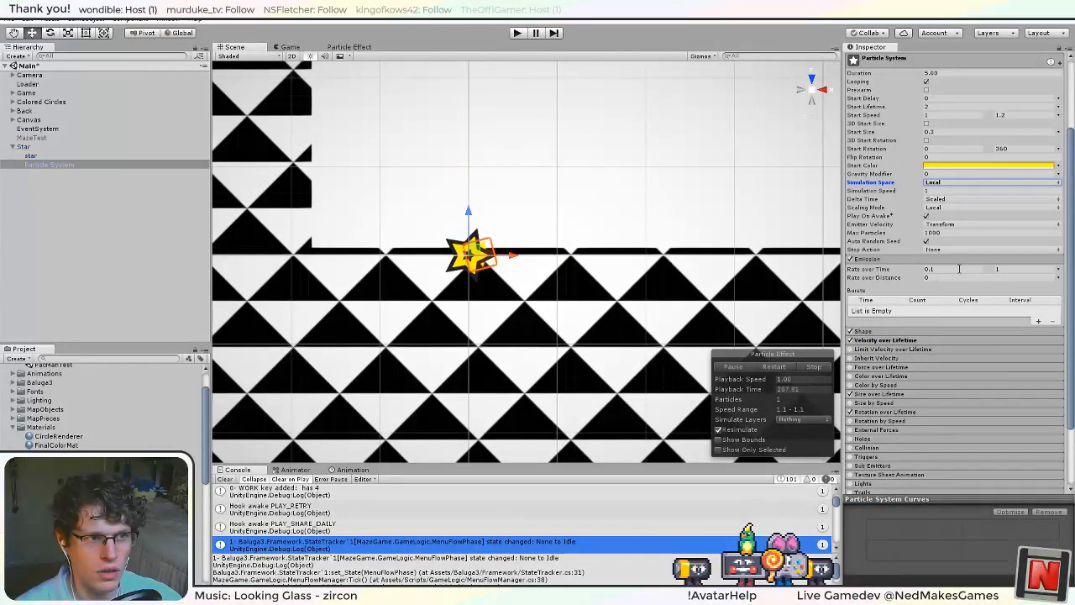
{"action": "type", "text": "1"}
{"action": "left_click", "coordinate": [1012, 270]}
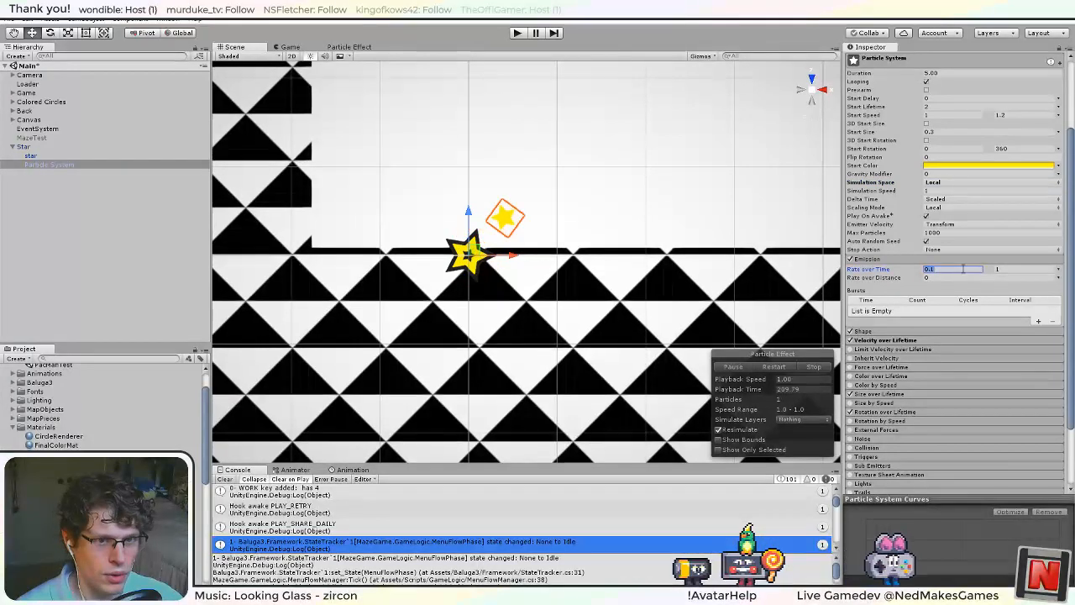
{"action": "type", "text": "3"}
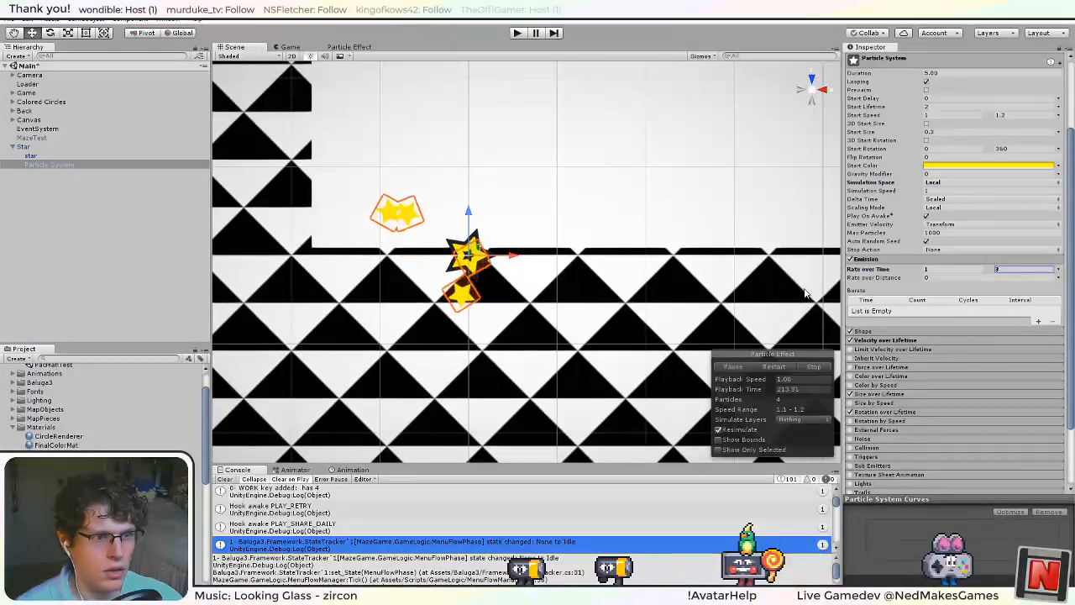
{"action": "left_click", "coordinate": [928, 270]}
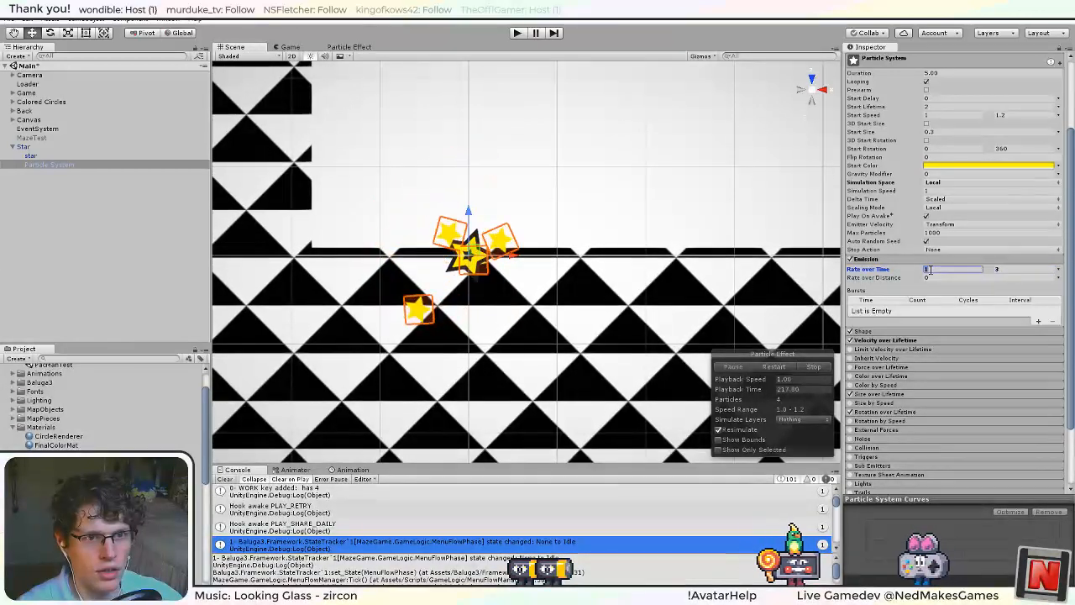
{"action": "type", "text": ".1"}
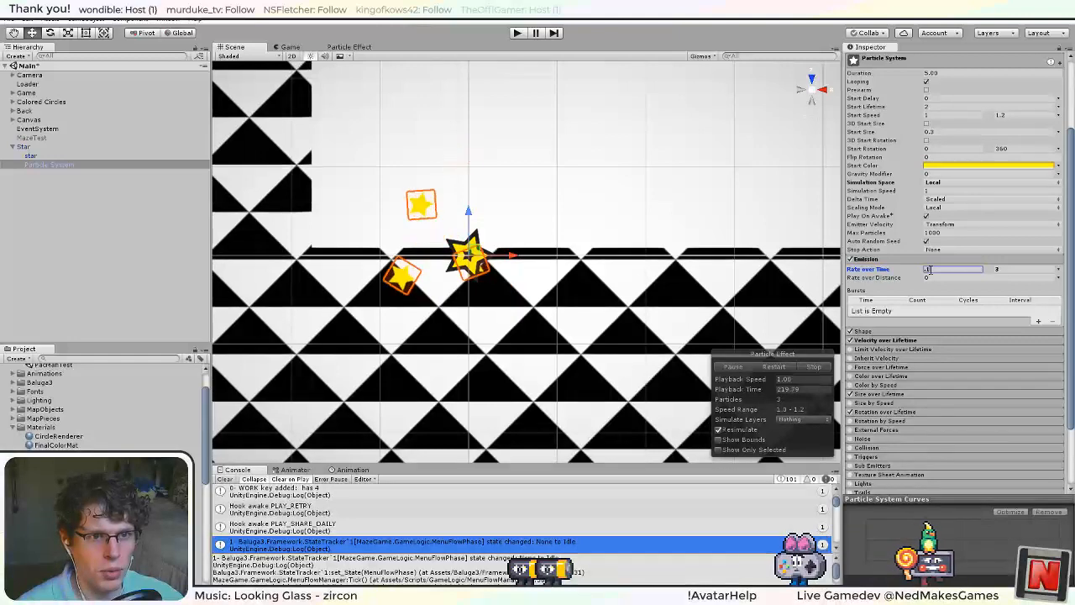
Set the maximum of the Emission module's Rate over Time range to .3.
{"action": "left_click", "coordinate": [1003, 268]}
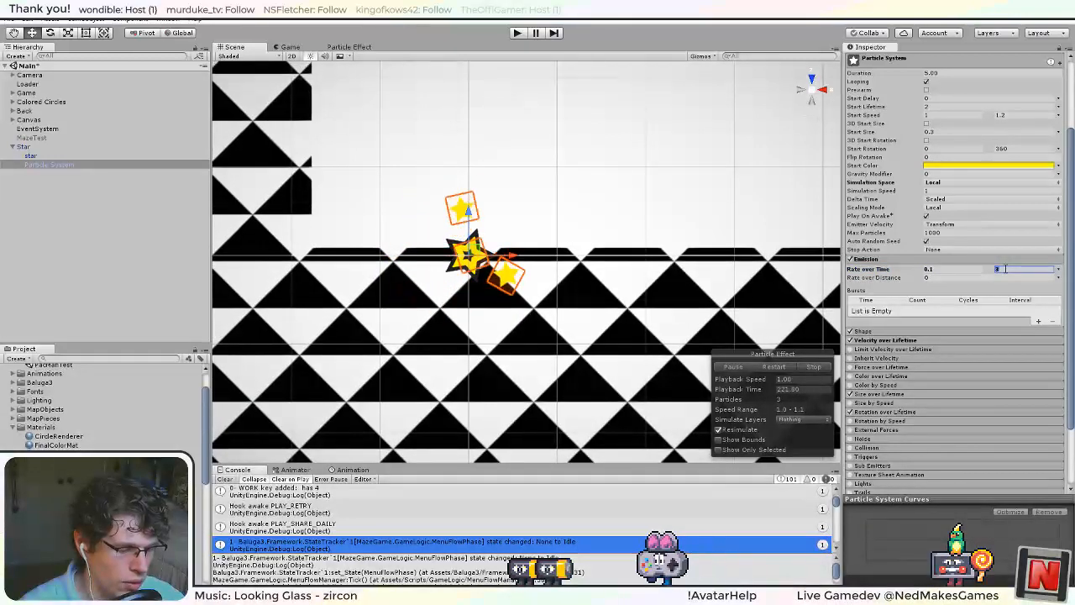
{"action": "type", "text": ".3"}
{"action": "key", "text": "Return"}
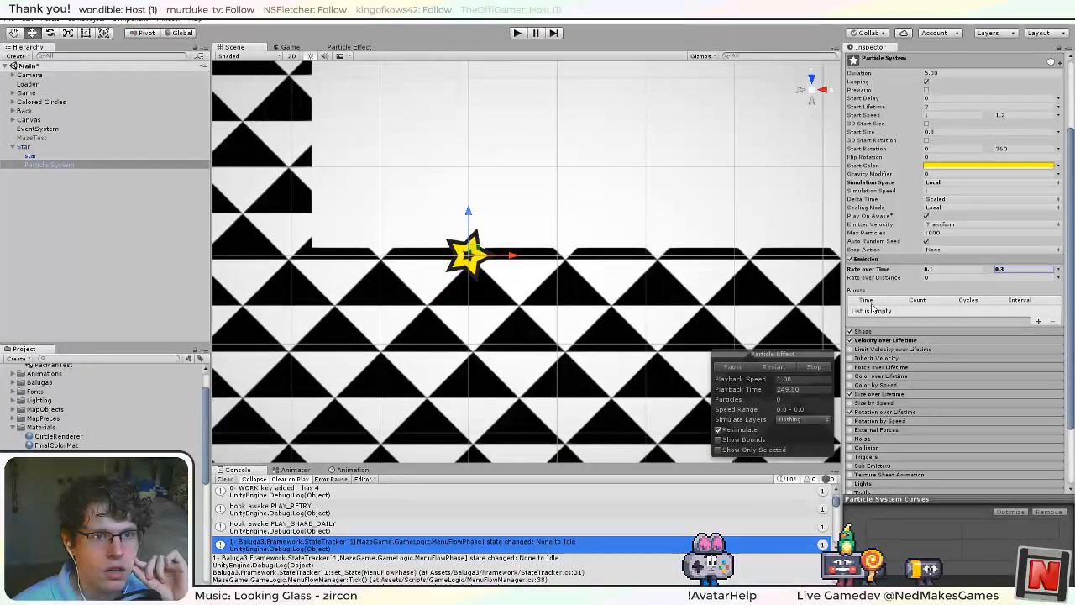
Turn off Play On Awake and Auto Random Seed for the star's Particle System.
{"action": "scroll", "coordinate": [876, 306], "scroll_direction": "up", "scroll_amount": 3}
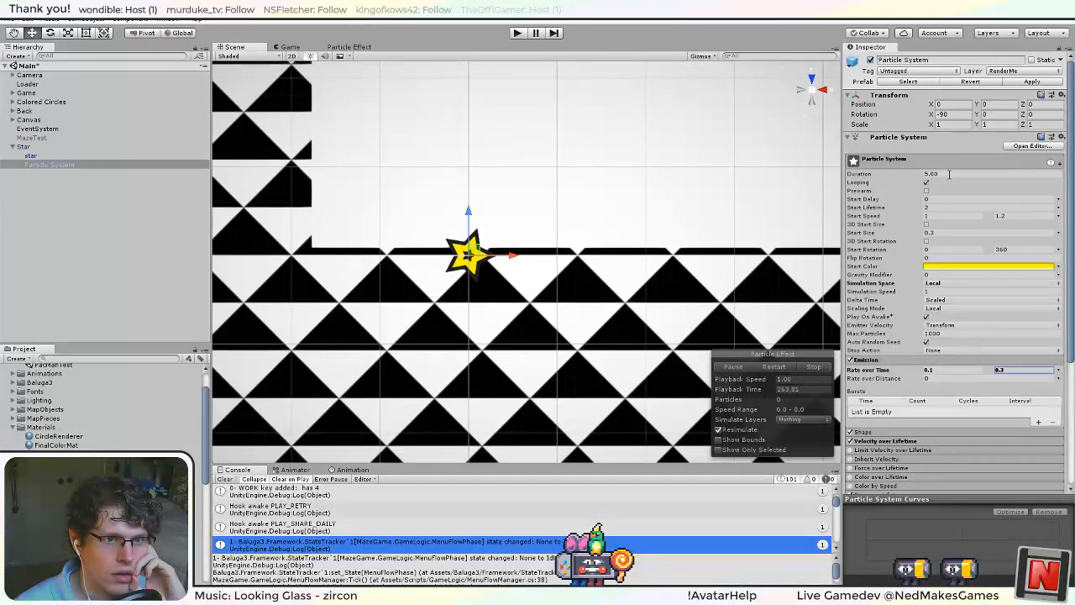
{"action": "left_click", "coordinate": [967, 173]}
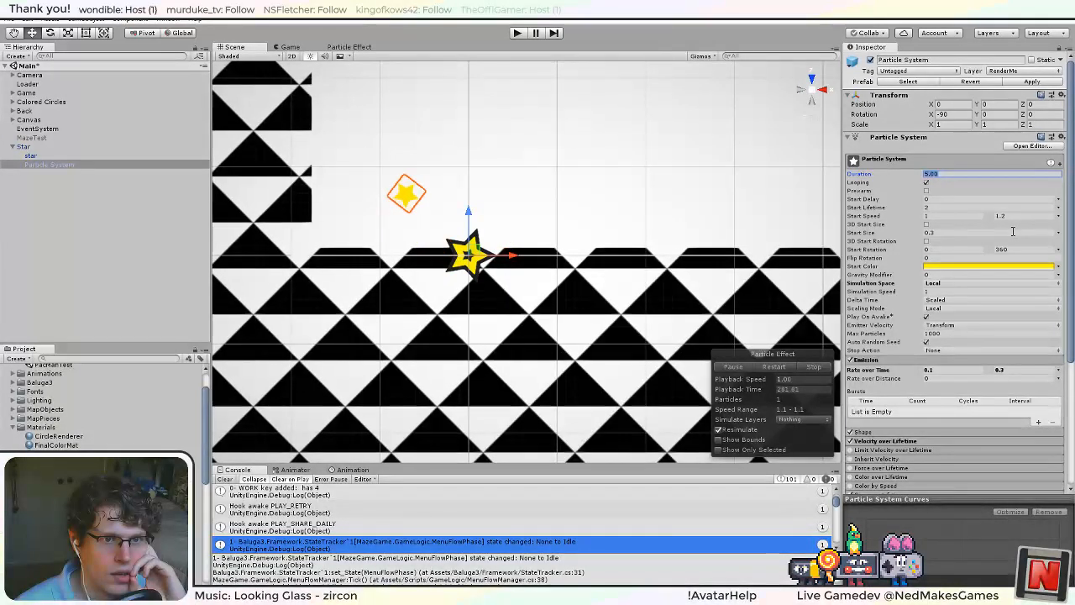
{"action": "left_click", "coordinate": [926, 316]}
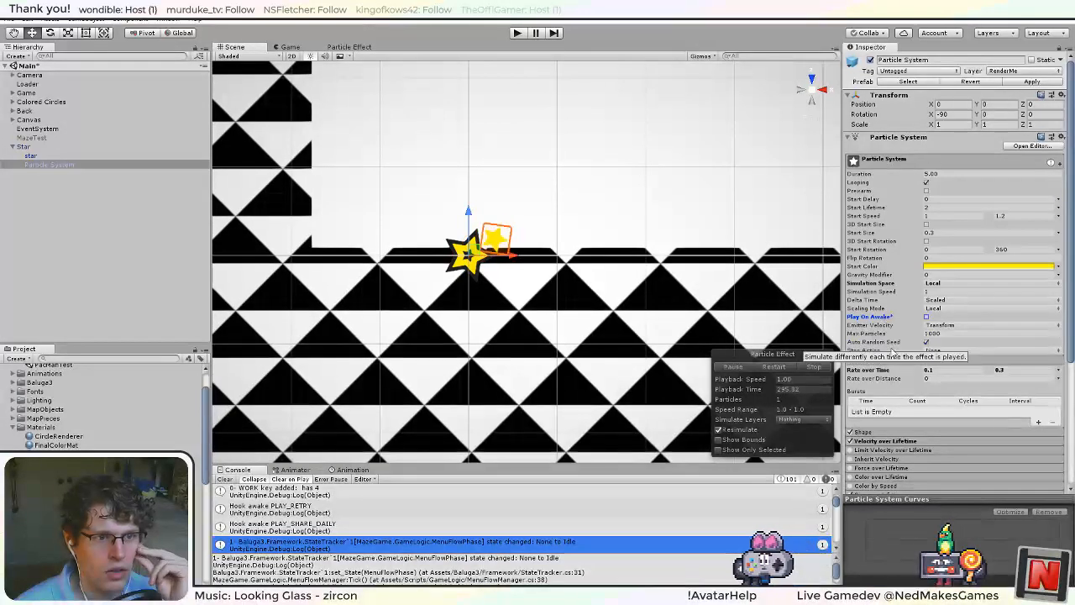
{"action": "left_click", "coordinate": [933, 344]}
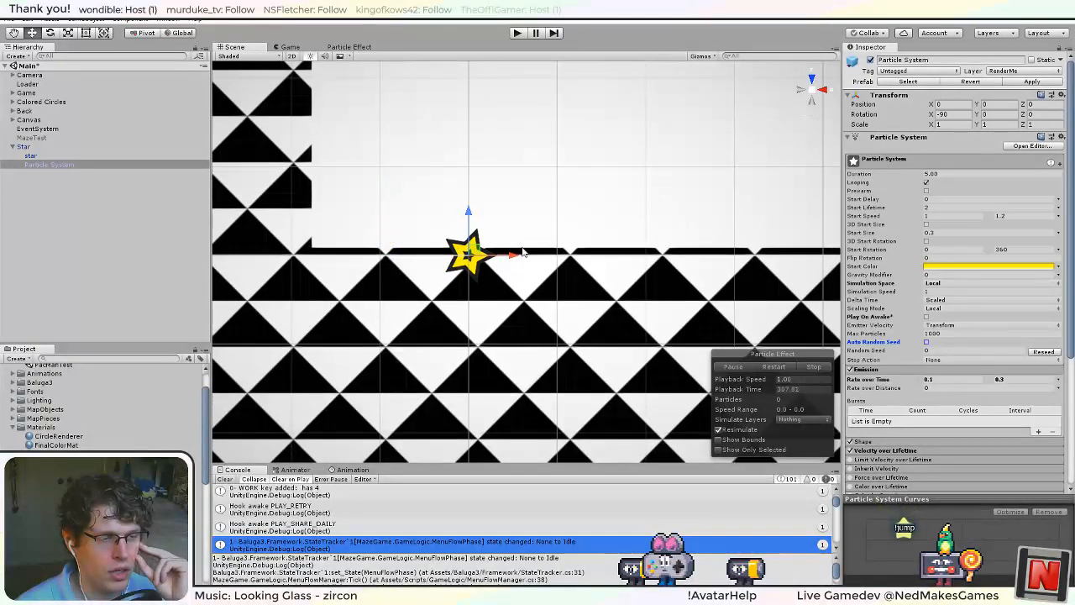
Rename the Particle System object under Star to RenderMe System.
{"action": "left_click", "coordinate": [71, 166]}
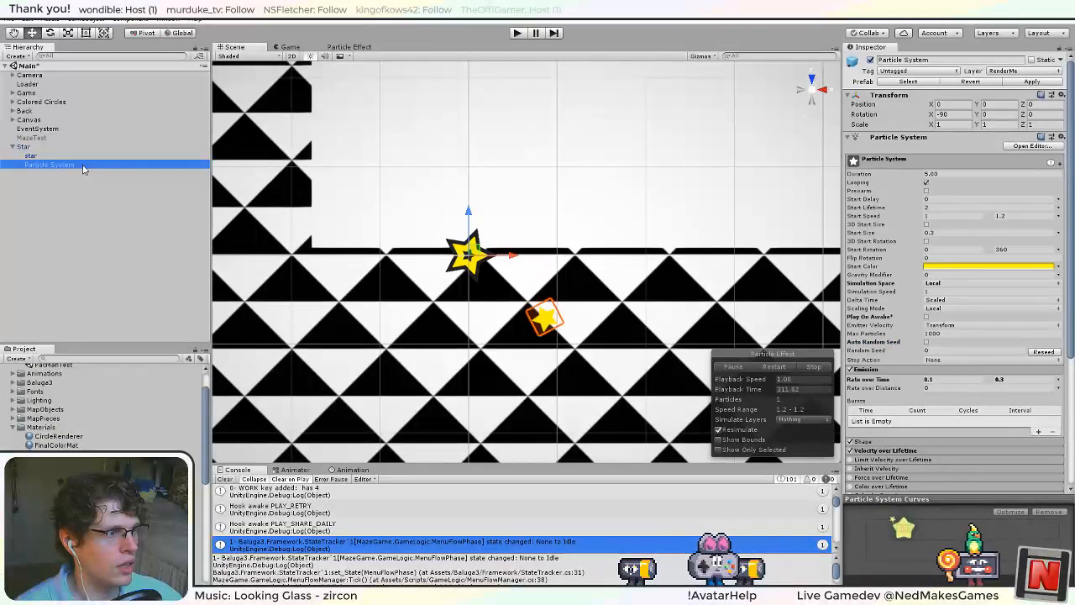
{"action": "left_click", "coordinate": [83, 165]}
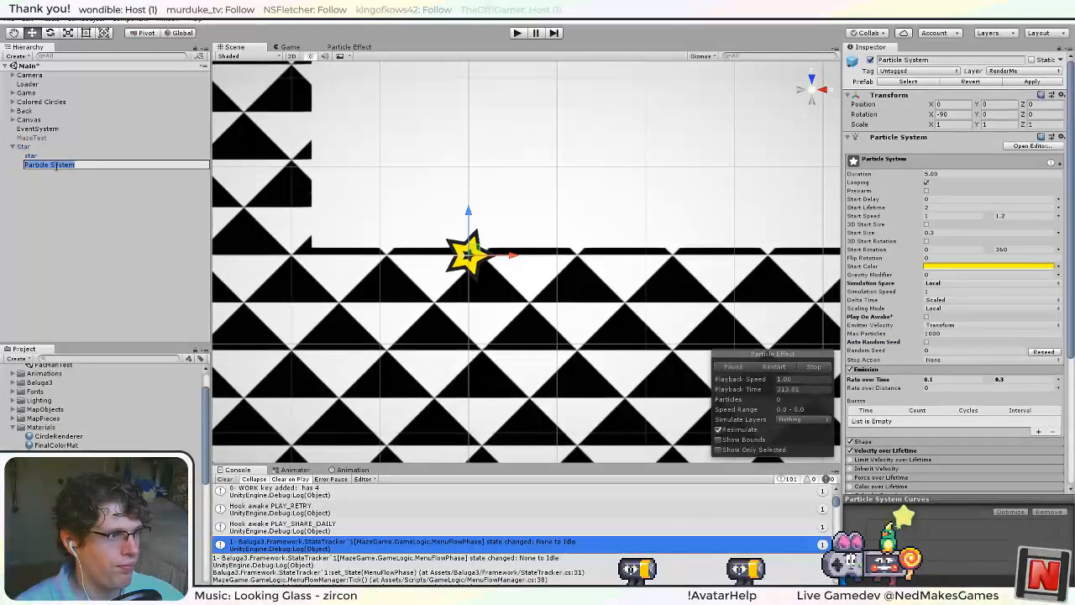
{"action": "type", "text": "P"}
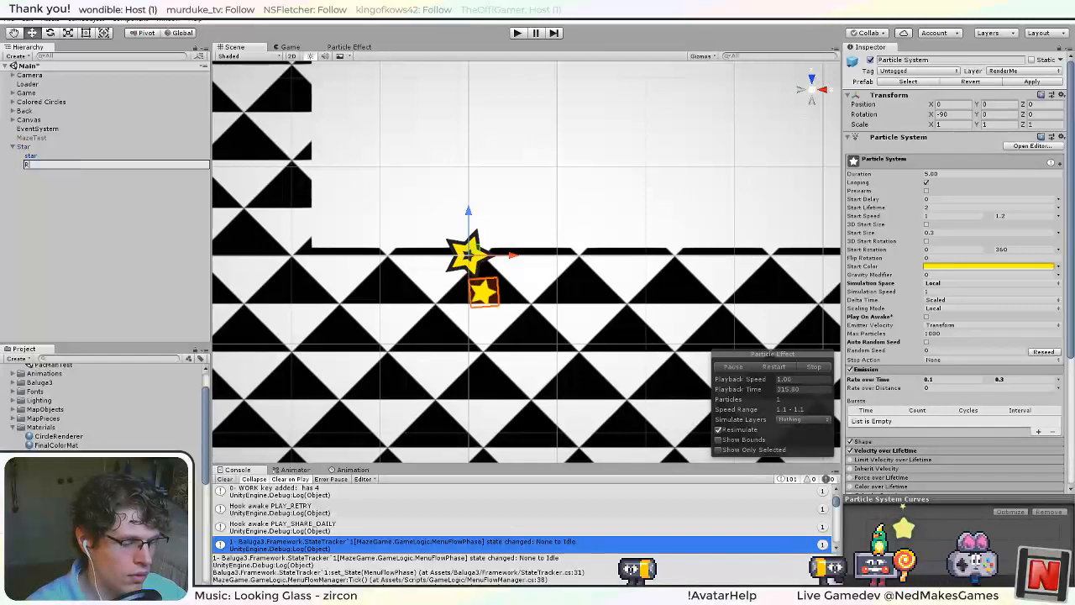
{"action": "type", "text": "enderMe Sy"}
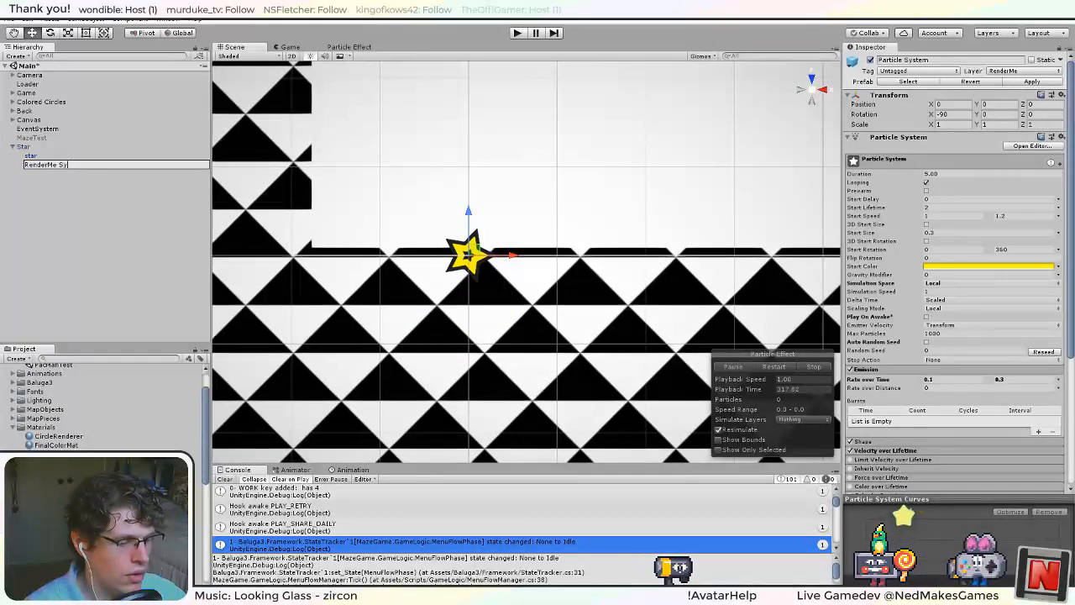
{"action": "type", "text": "stem"}
{"action": "key", "text": "Return"}
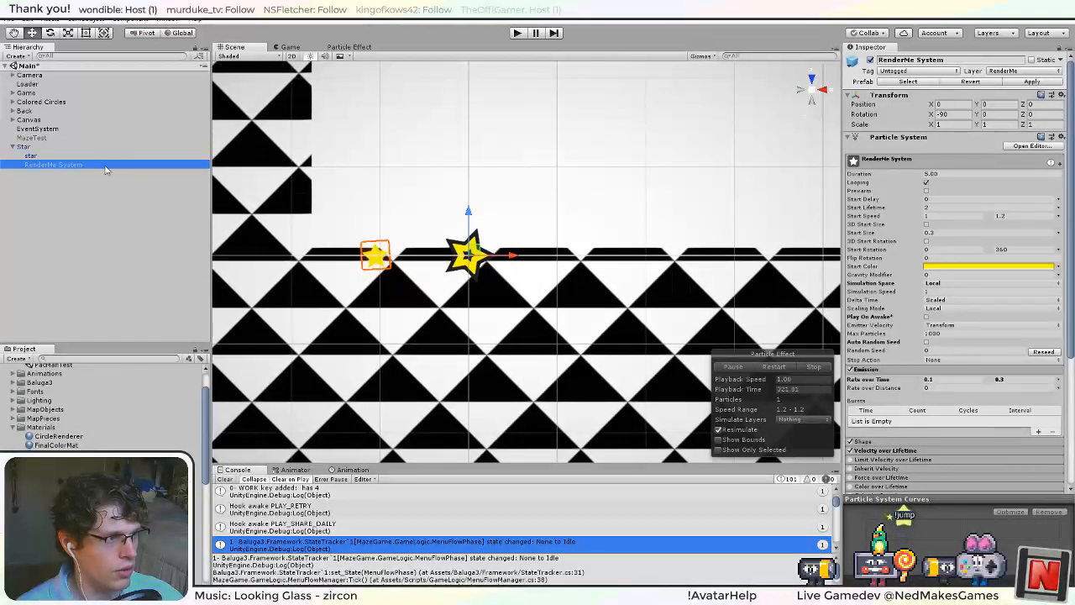
Duplicate the RenderMe System object under Star.
{"action": "left_click", "coordinate": [81, 176]}
{"action": "left_click", "coordinate": [72, 165]}
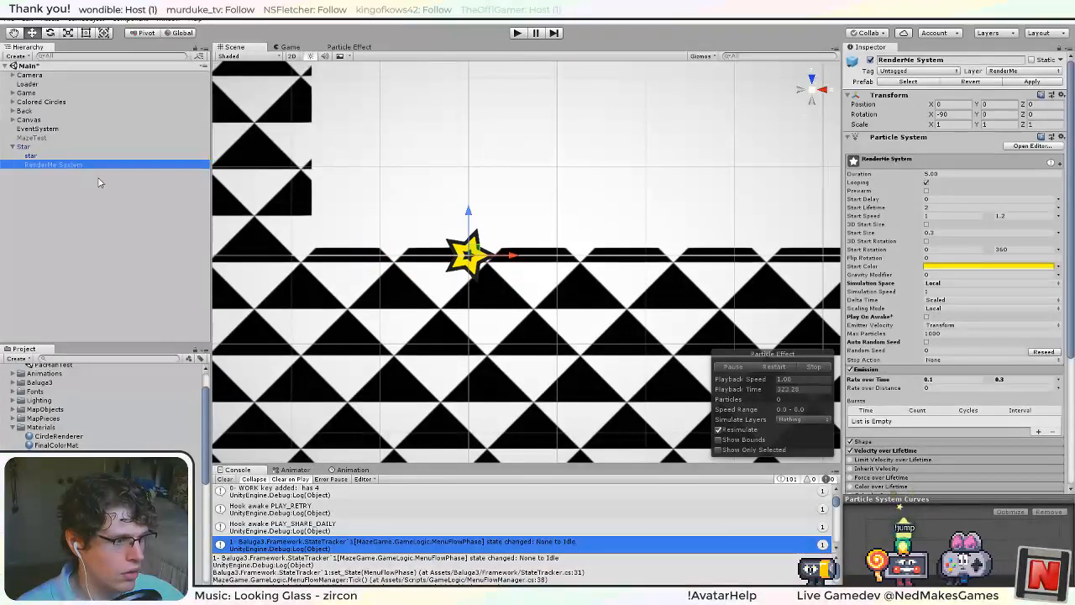
{"action": "key", "text": "ctrl+d"}
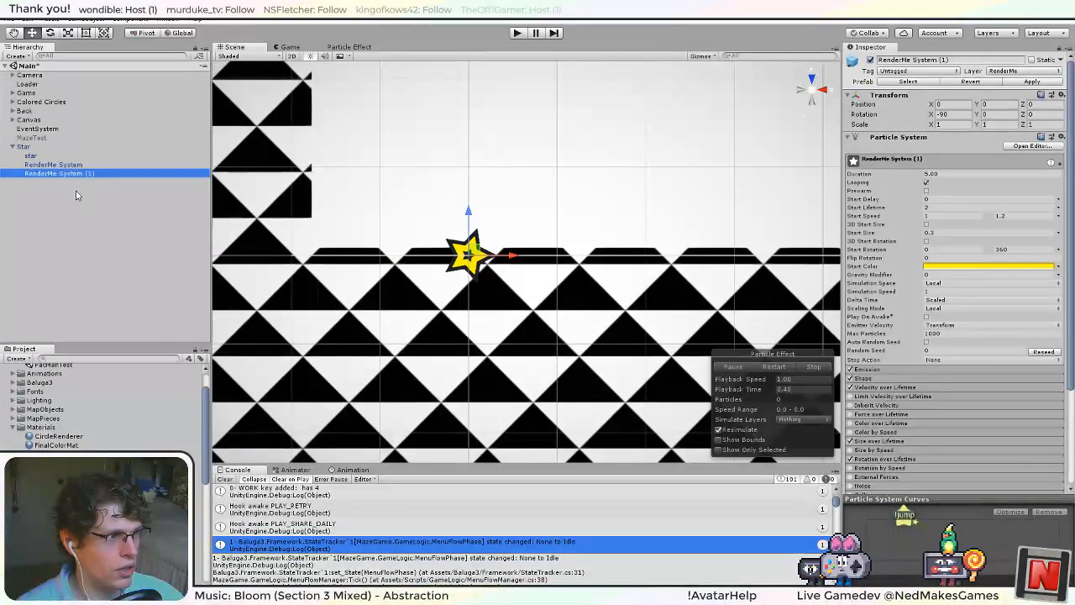
Remove the number suffix from the duplicate's name and set its layer to World.
{"action": "left_click", "coordinate": [104, 176]}
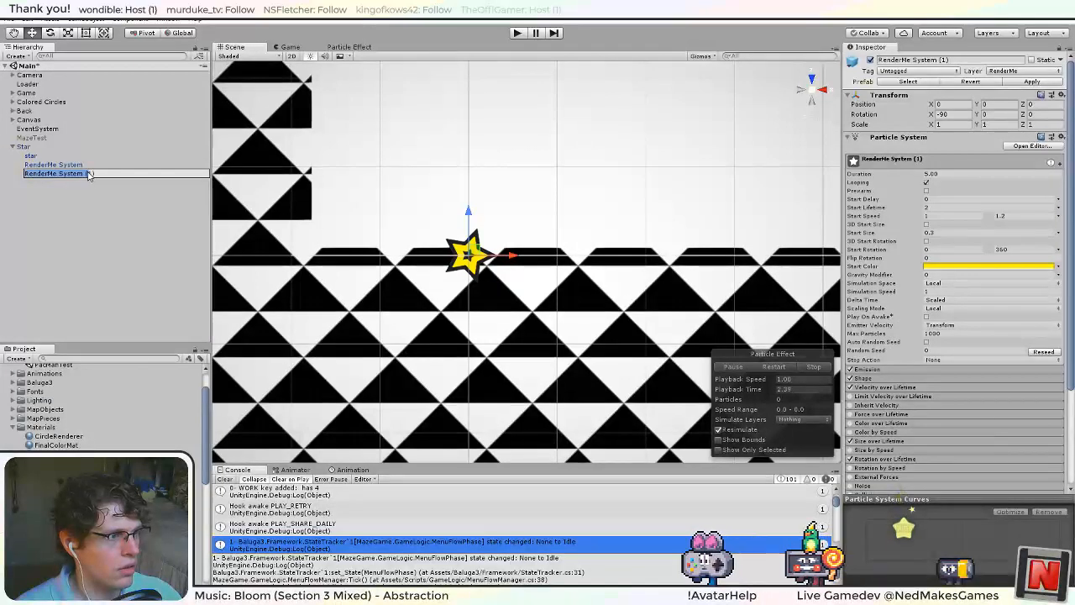
{"action": "left_click_drag", "start_coordinate": [99, 176], "coordinate": [84, 176]}
{"action": "key", "text": "BackSpace"}
{"action": "key", "text": "BackSpace"}
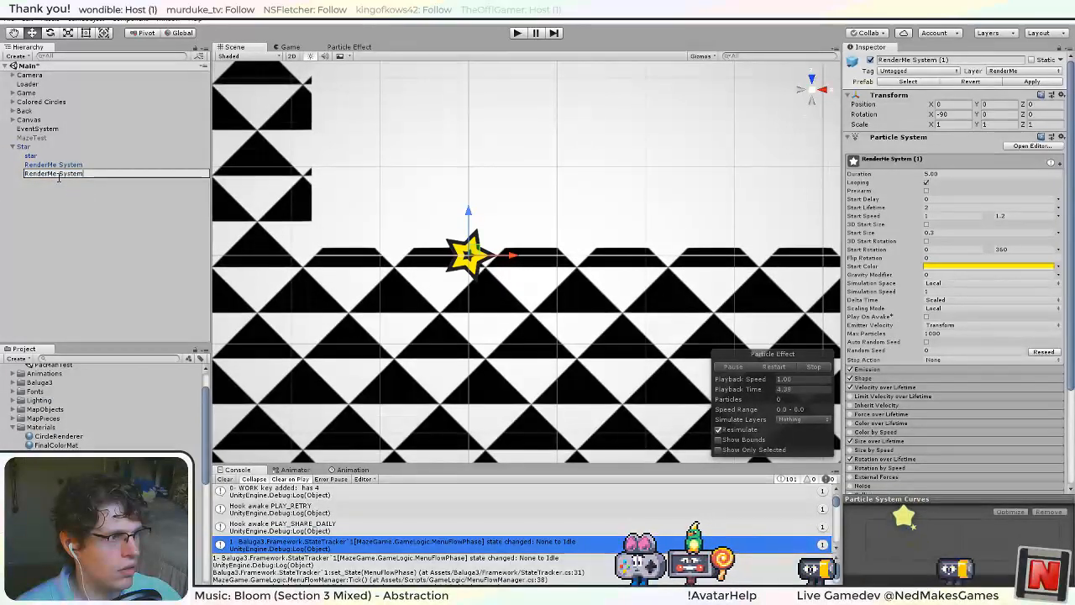
{"action": "left_click", "coordinate": [1023, 71]}
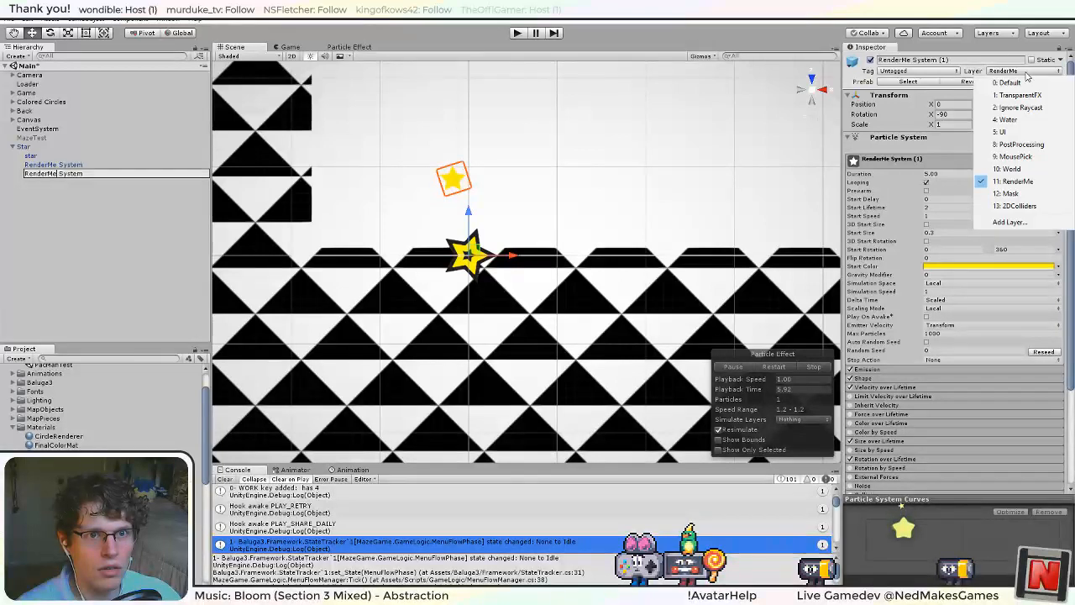
{"action": "left_click", "coordinate": [1026, 169]}
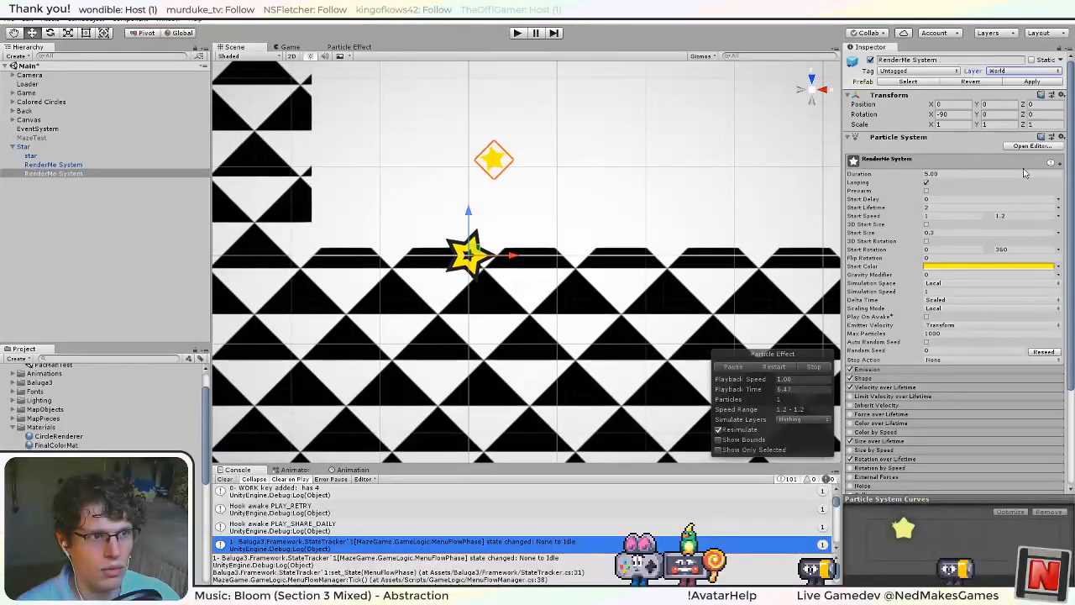
Rename the duplicate particle system on the World layer to Projected System.
{"action": "left_click", "coordinate": [65, 174]}
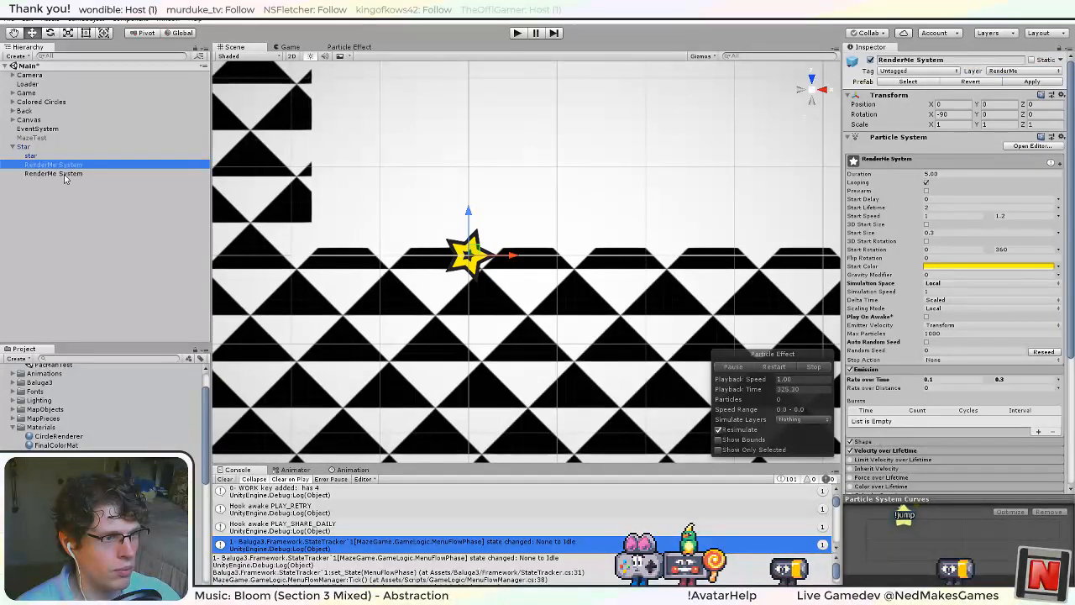
{"action": "left_click", "coordinate": [67, 175]}
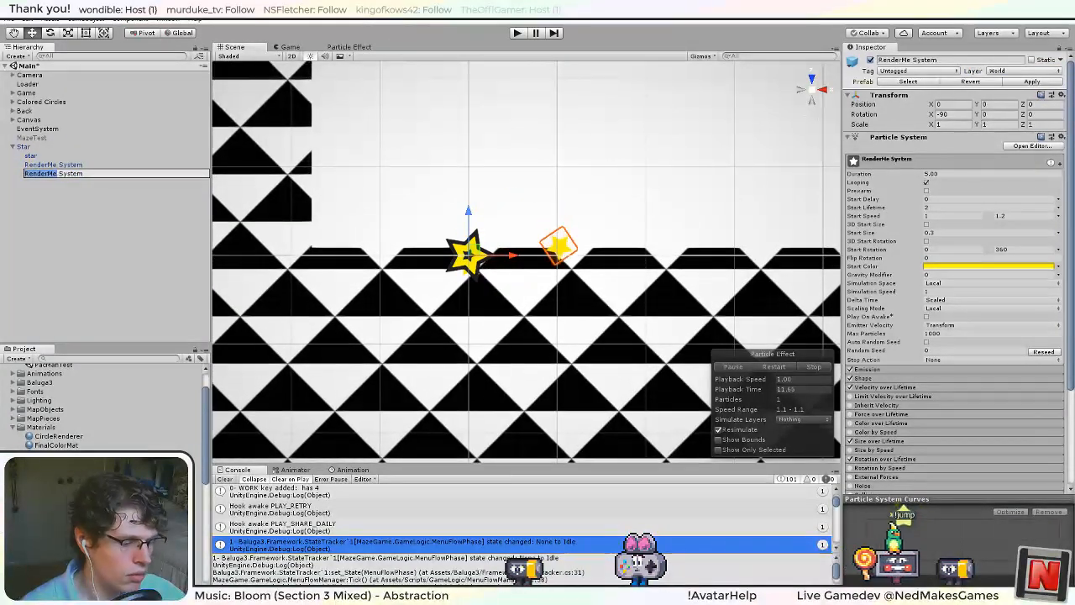
{"action": "left_click", "coordinate": [58, 172]}
{"action": "key", "text": "ctrl+BackSpace"}
{"action": "type", "text": "Project"}
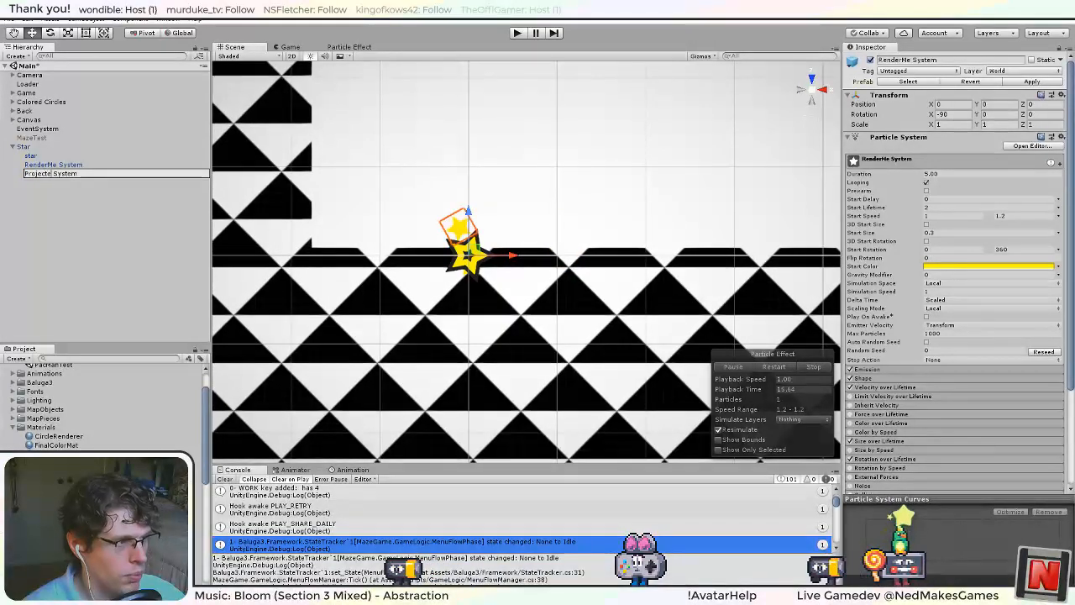
{"action": "key", "text": "Return"}
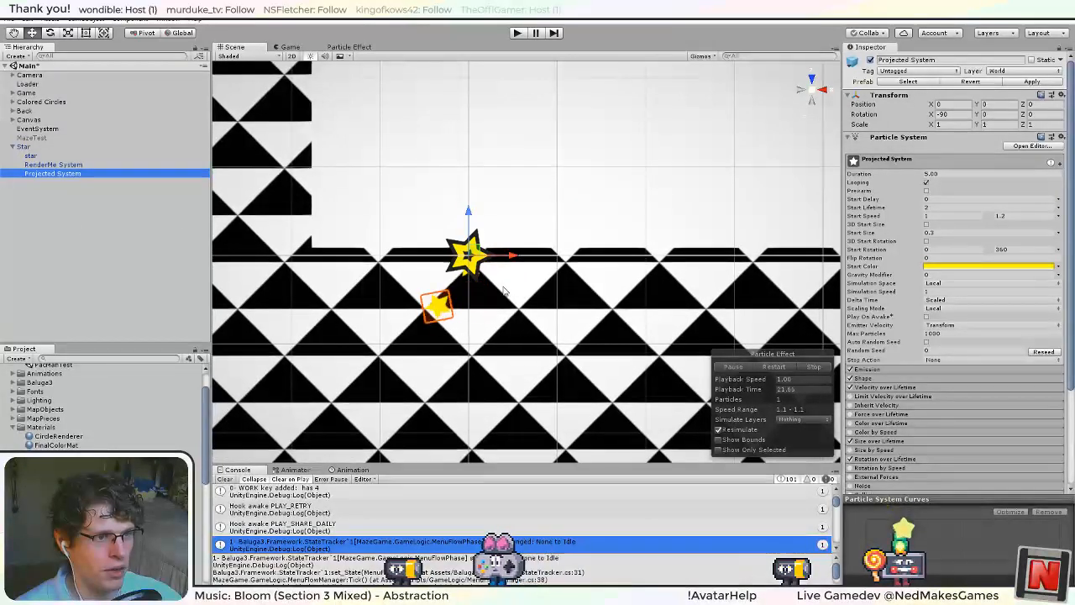
Set the Start Color of Projected System to black.
{"action": "left_click", "coordinate": [87, 165]}
{"action": "left_click", "coordinate": [71, 175]}
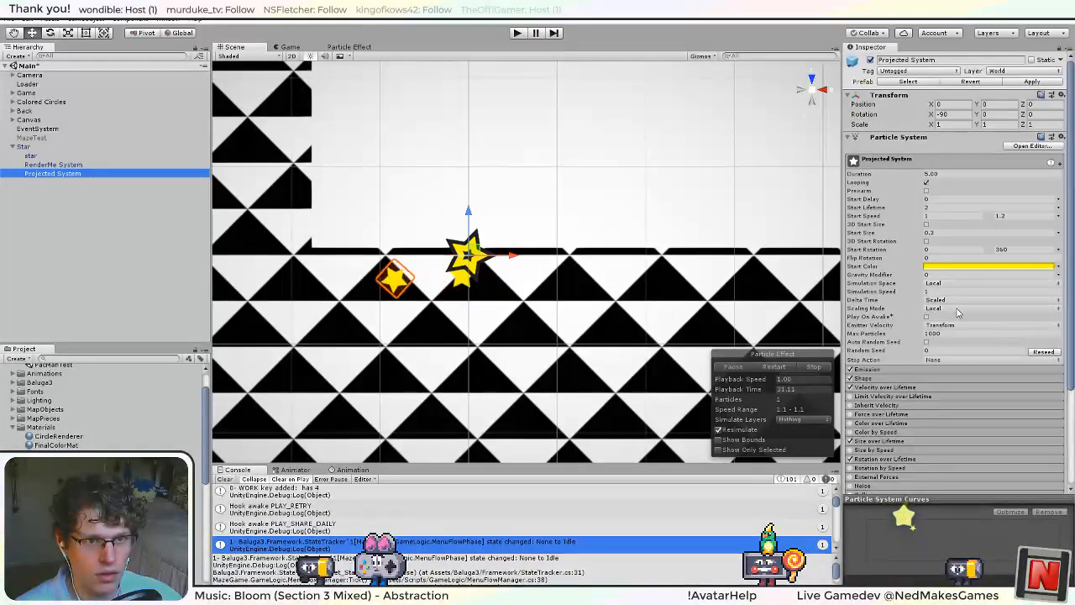
{"action": "left_click", "coordinate": [995, 267]}
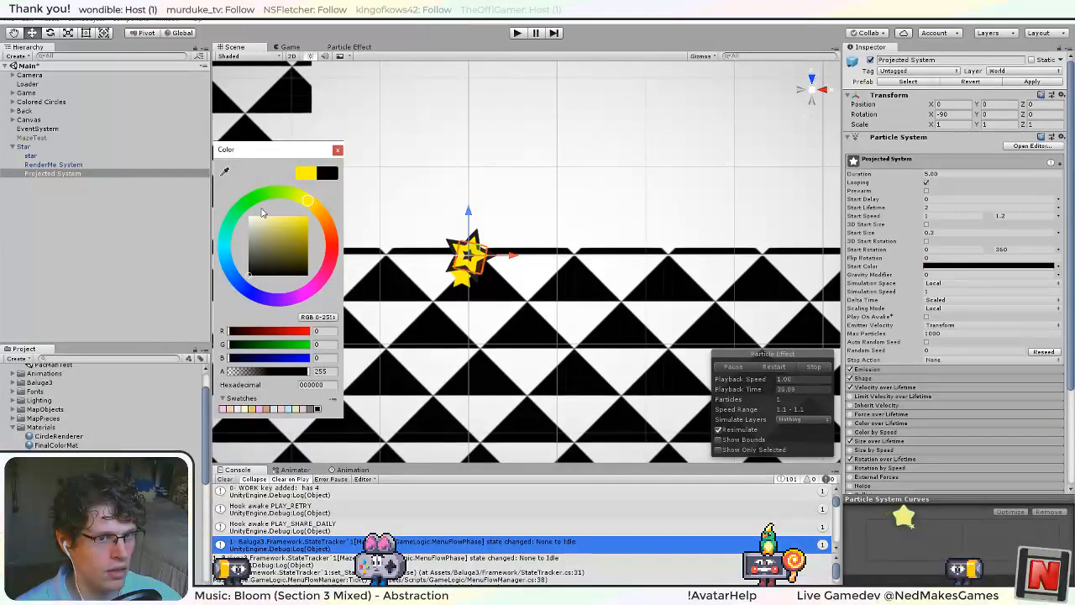
{"action": "left_click", "coordinate": [337, 151]}
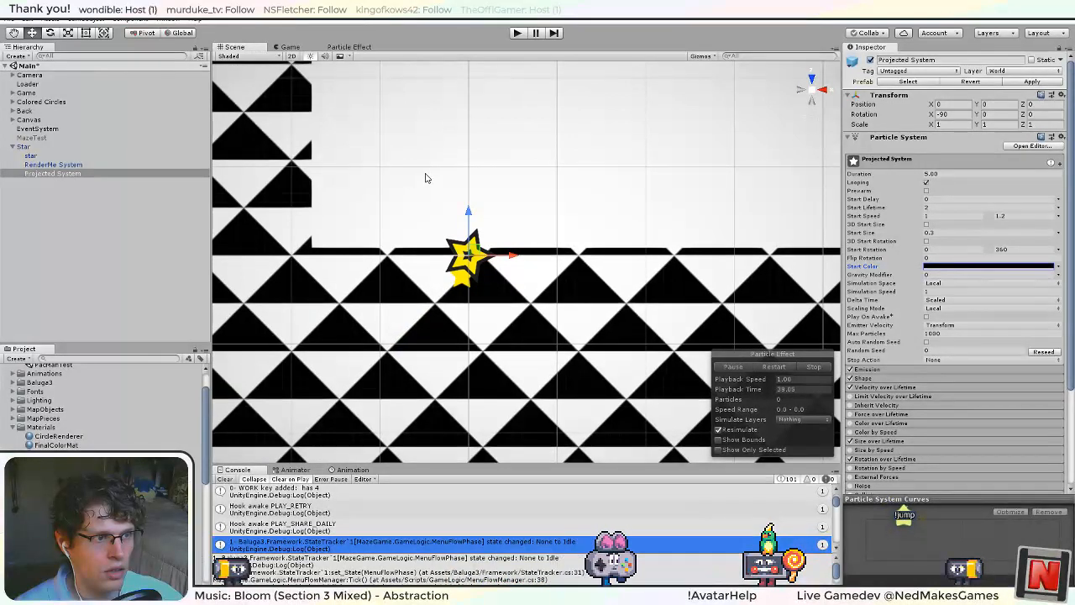
{"action": "left_click", "coordinate": [30, 147]}
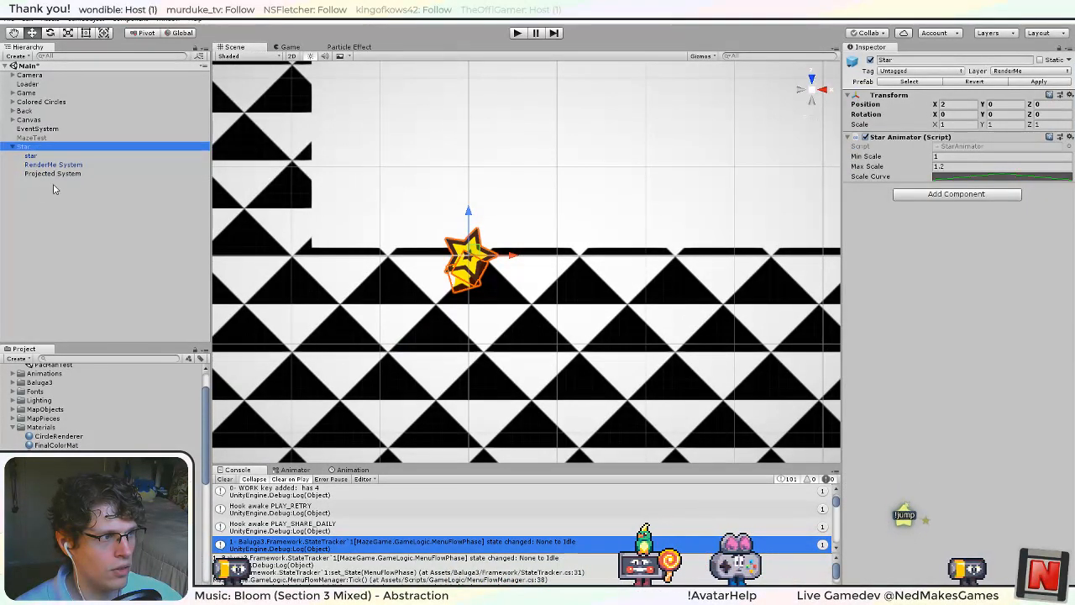
{"action": "left_click", "coordinate": [953, 194]}
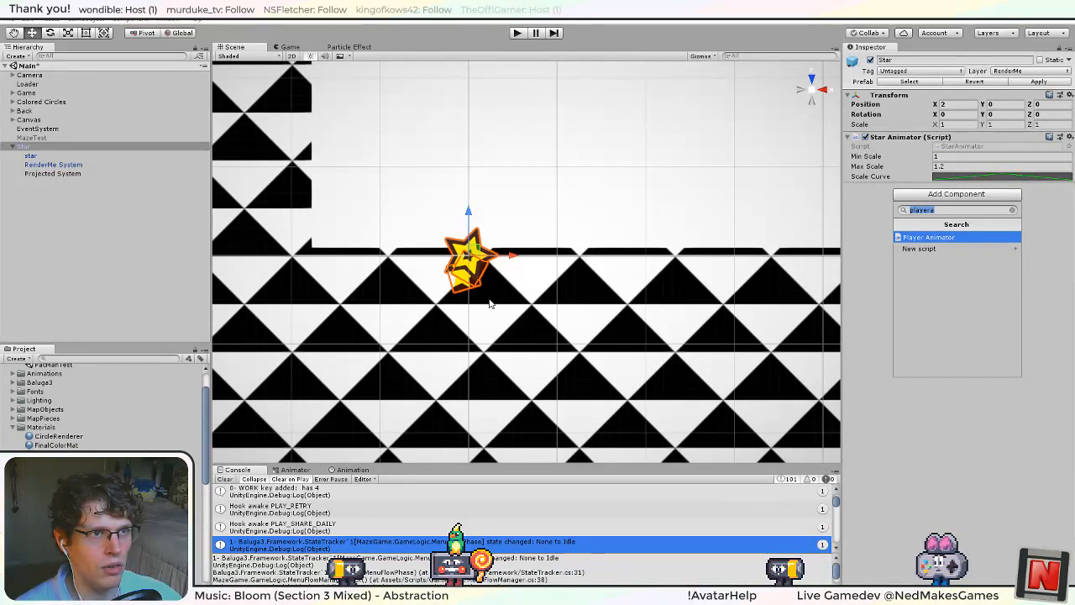
{"action": "left_click", "coordinate": [910, 452]}
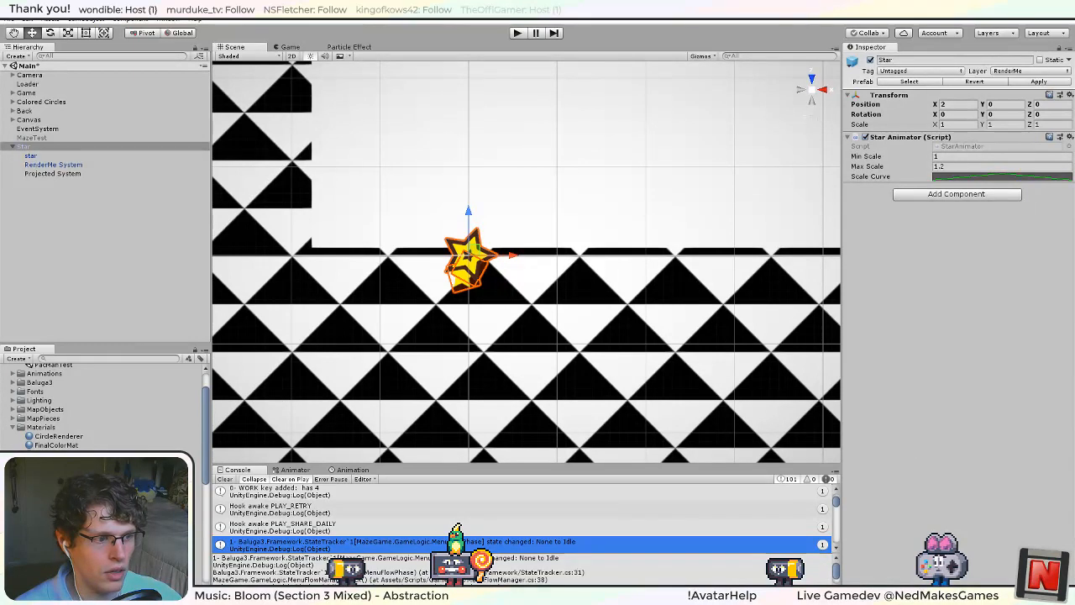
Switch to Visual Studio and add a new class file named ParticleSystemSynchronizer.cs to the GameLogic folder.
{"action": "key", "text": "alt+Tab"}
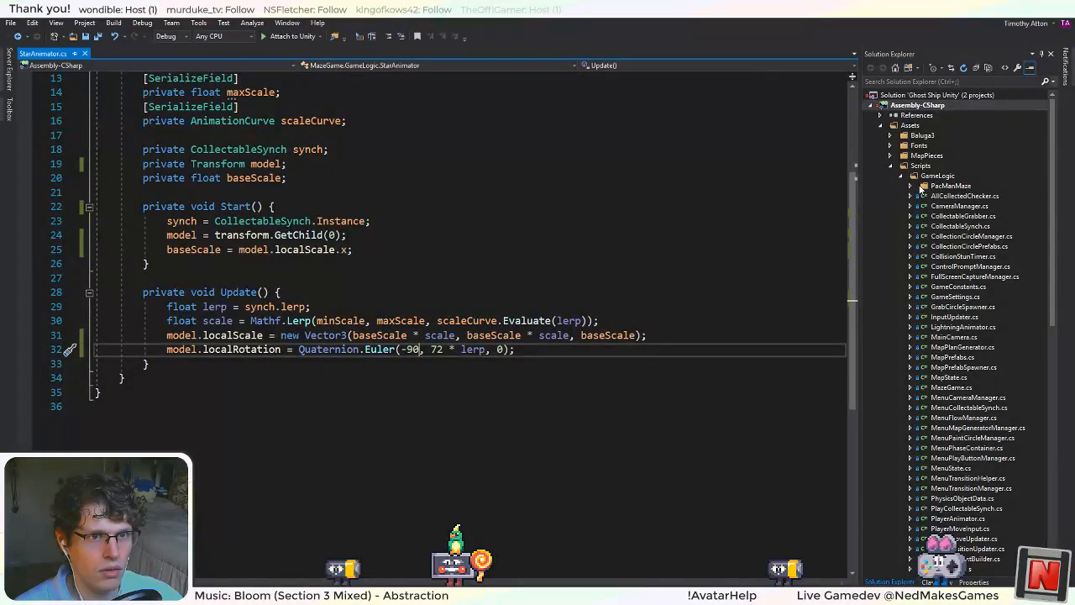
{"action": "right_click", "coordinate": [934, 175]}
{"action": "mouse_move", "coordinate": [796, 184]}
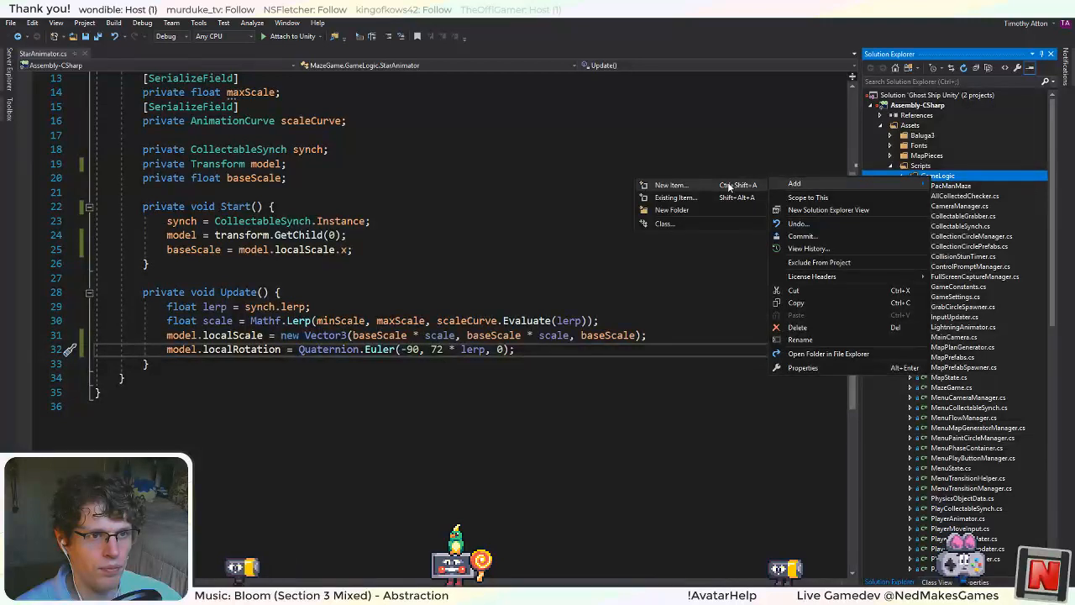
{"action": "left_click", "coordinate": [729, 186]}
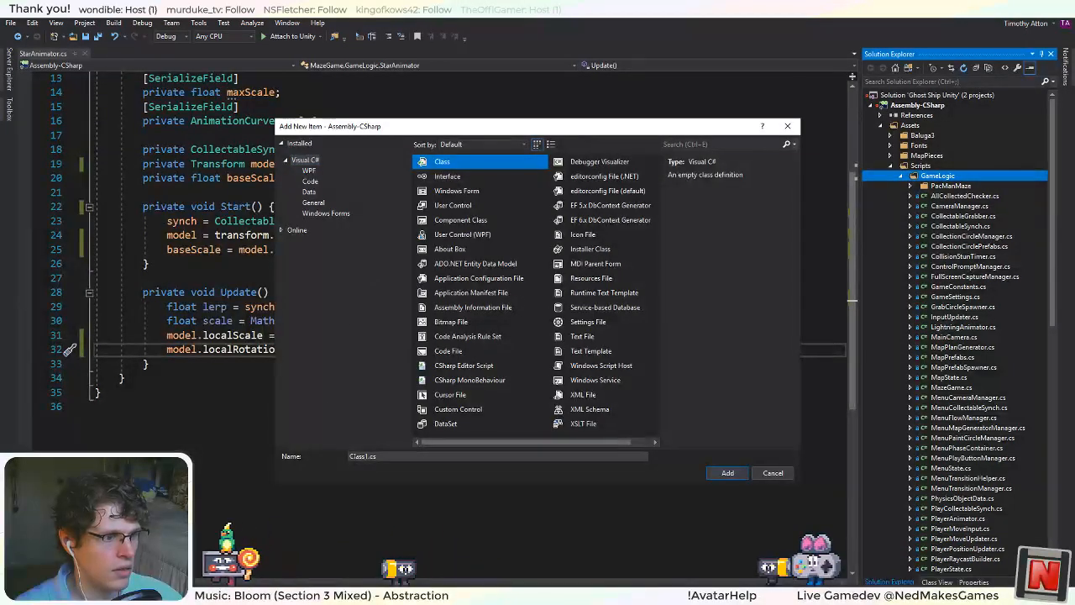
{"action": "left_click", "coordinate": [290, 457]}
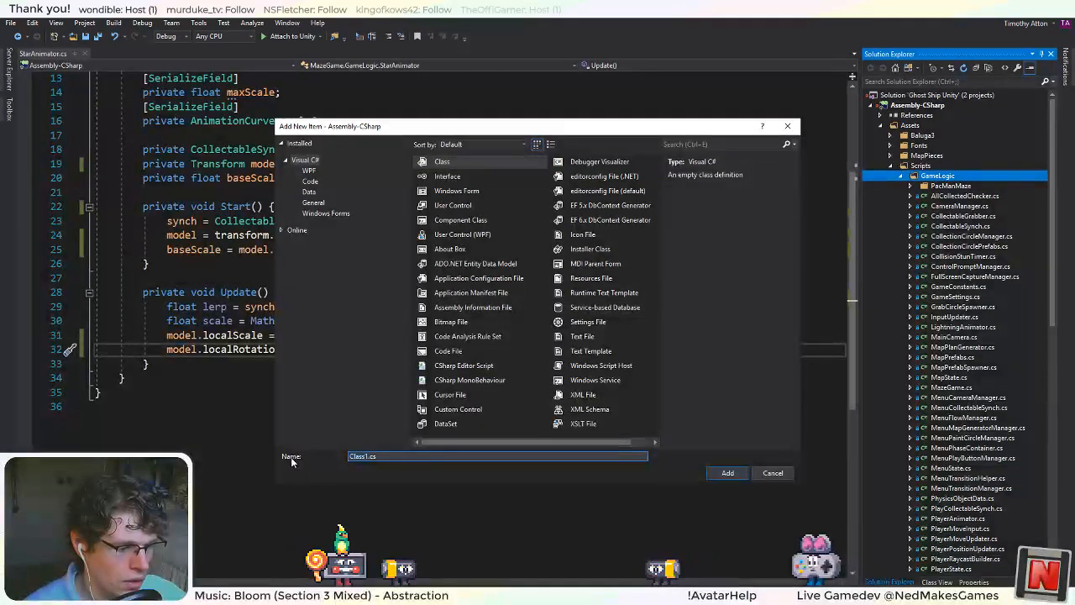
{"action": "type", "text": "Particle"}
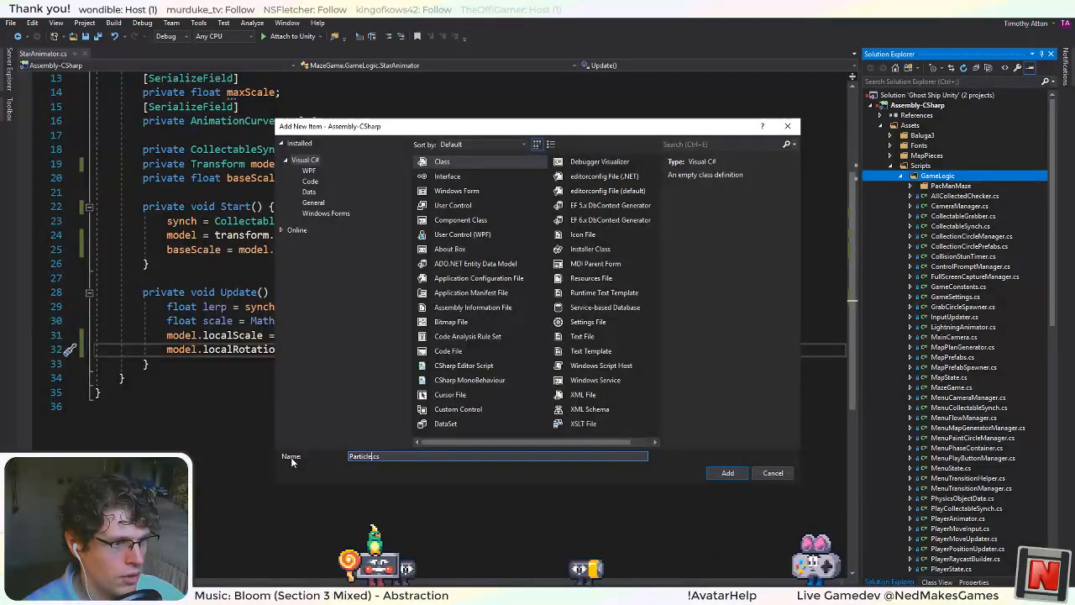
{"action": "type", "text": "SystemSynchro"}
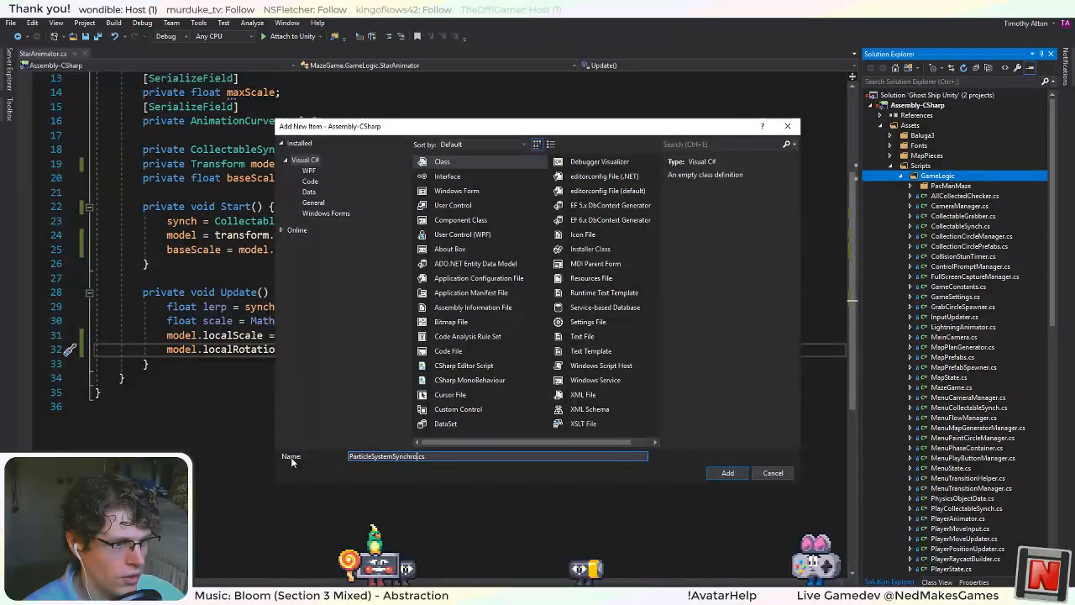
{"action": "type", "text": "nizer"}
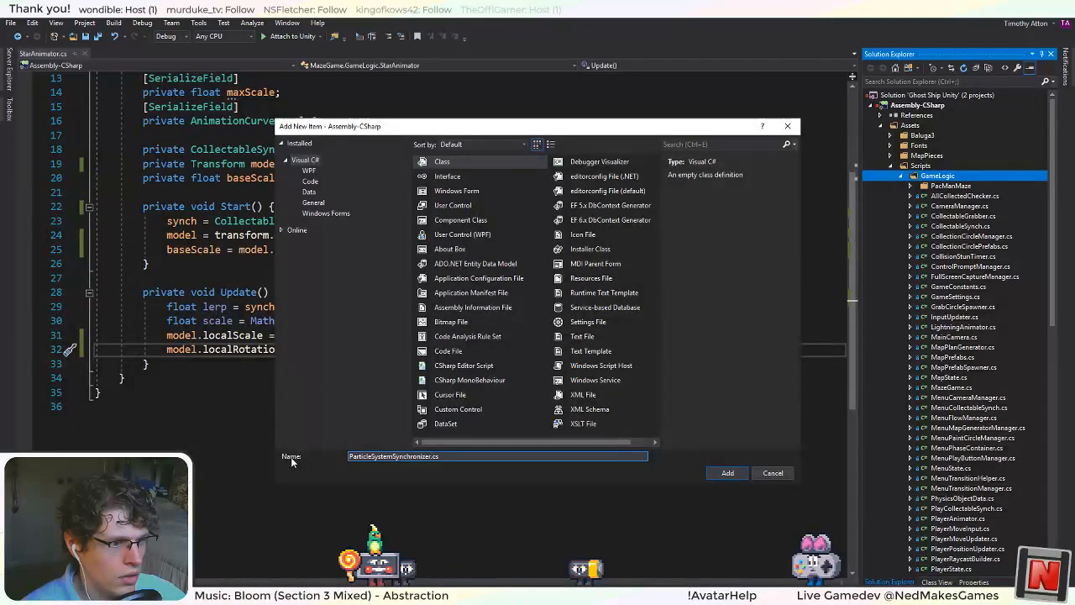
{"action": "key", "text": "Return"}
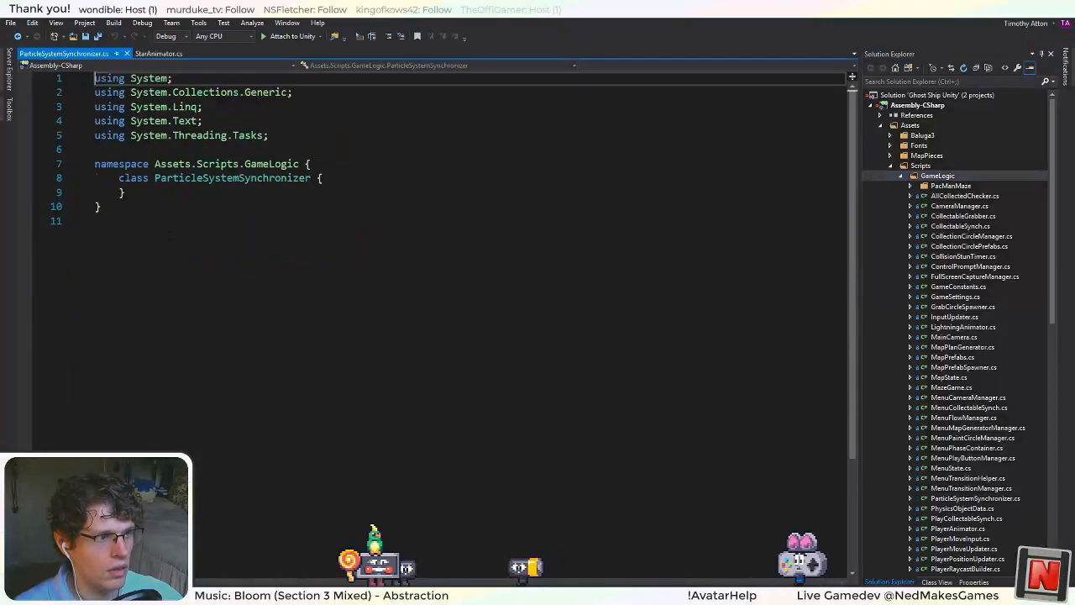
Change the namespace to MazeGame.GameLogic, make ParticleSystemSynchronizer a public class inheriting from MonoBehaviour, and save the file.
{"action": "left_click_drag", "start_coordinate": [236, 164], "coordinate": [154, 164]}
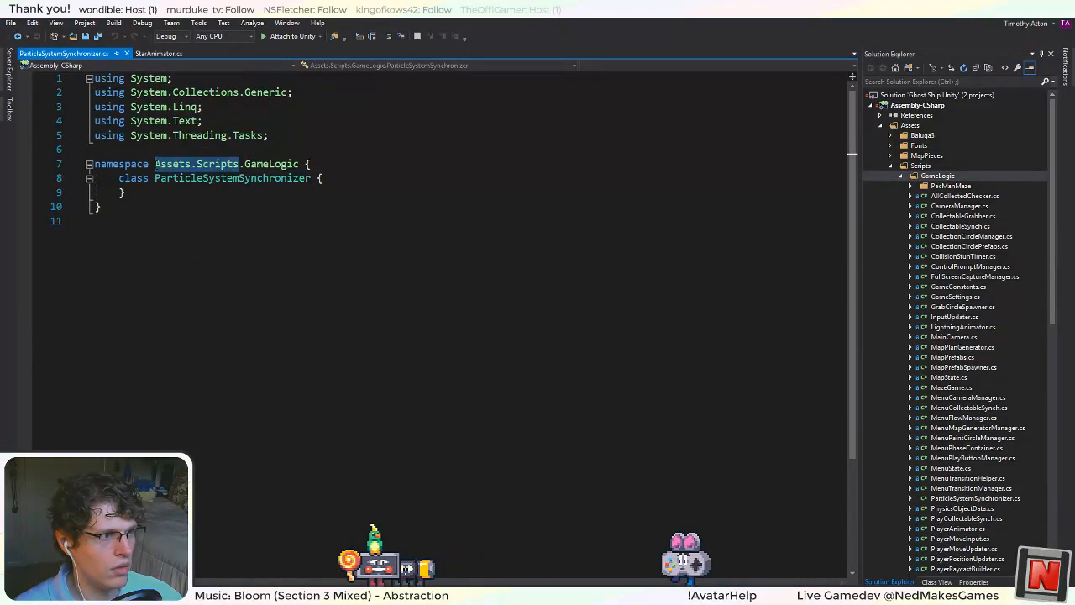
{"action": "type", "text": "MazeGame"}
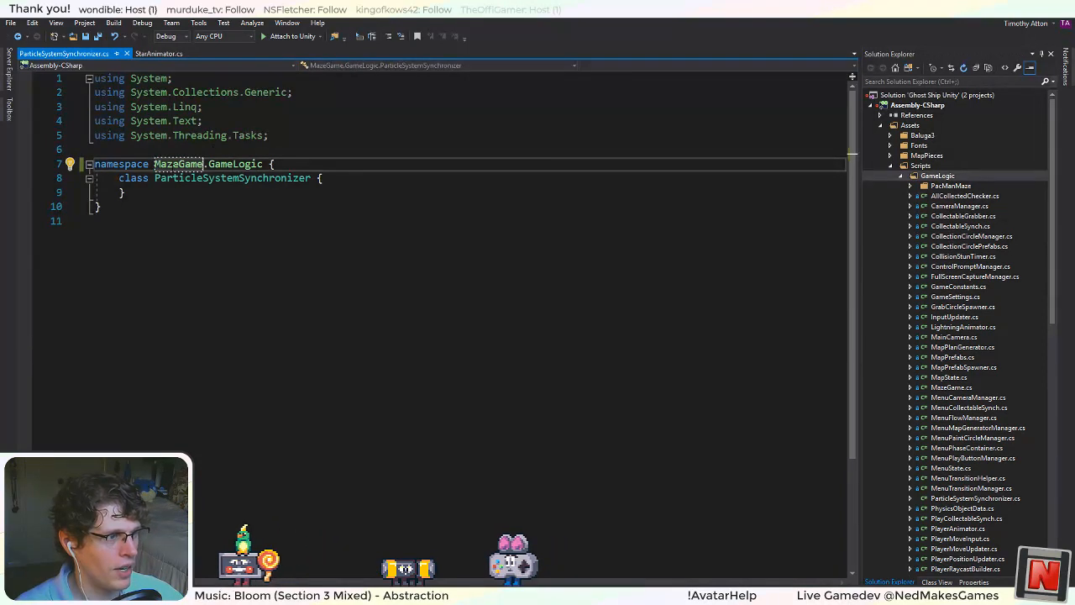
{"action": "left_click", "coordinate": [119, 178]}
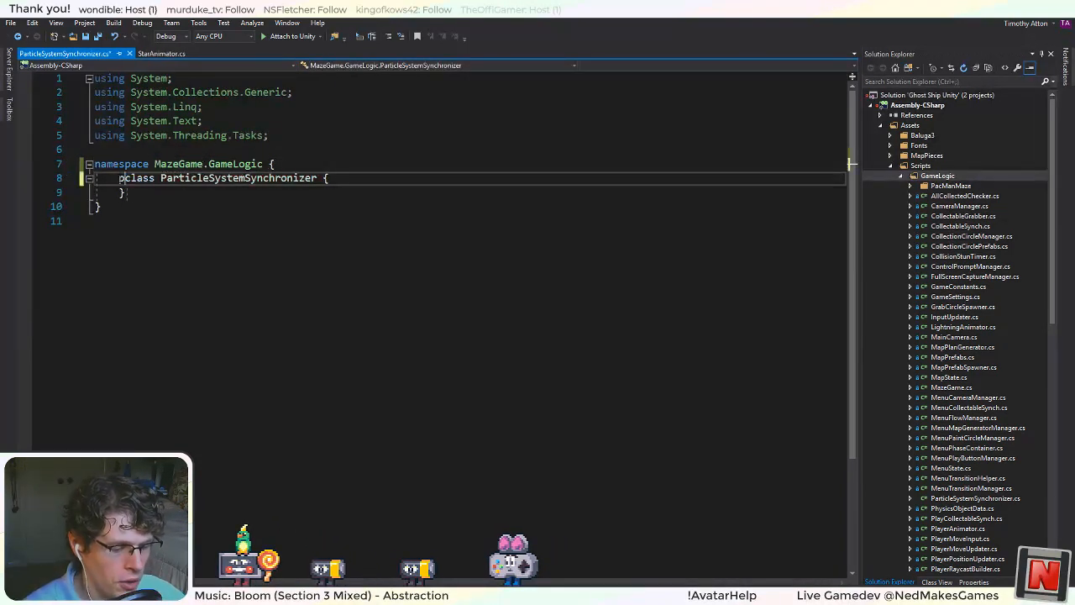
{"action": "type", "text": "public"}
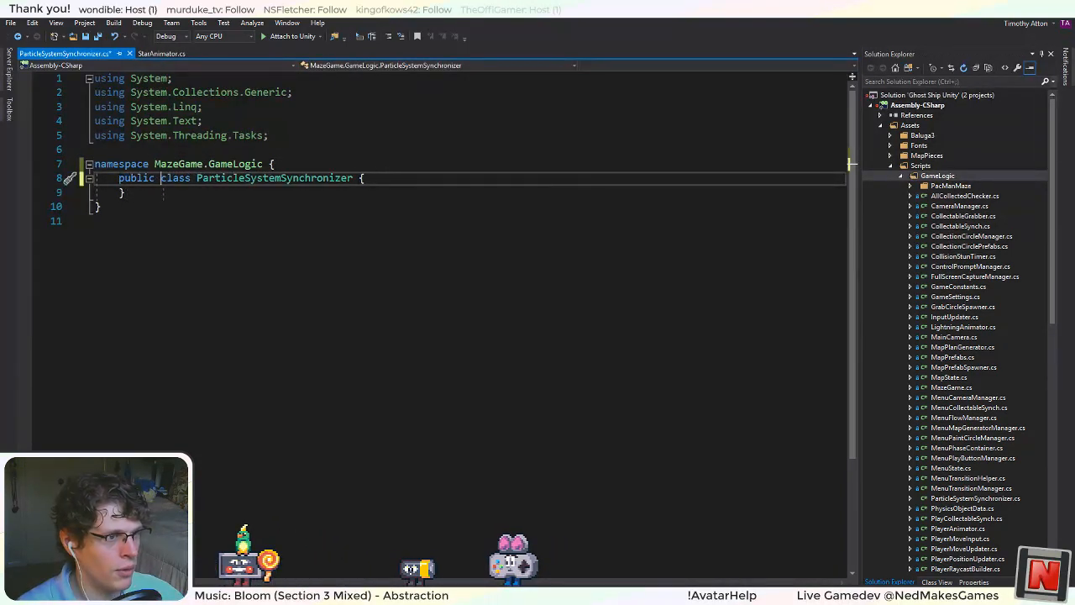
{"action": "left_click", "coordinate": [359, 178]}
{"action": "type", "text": ": MonoBeha"}
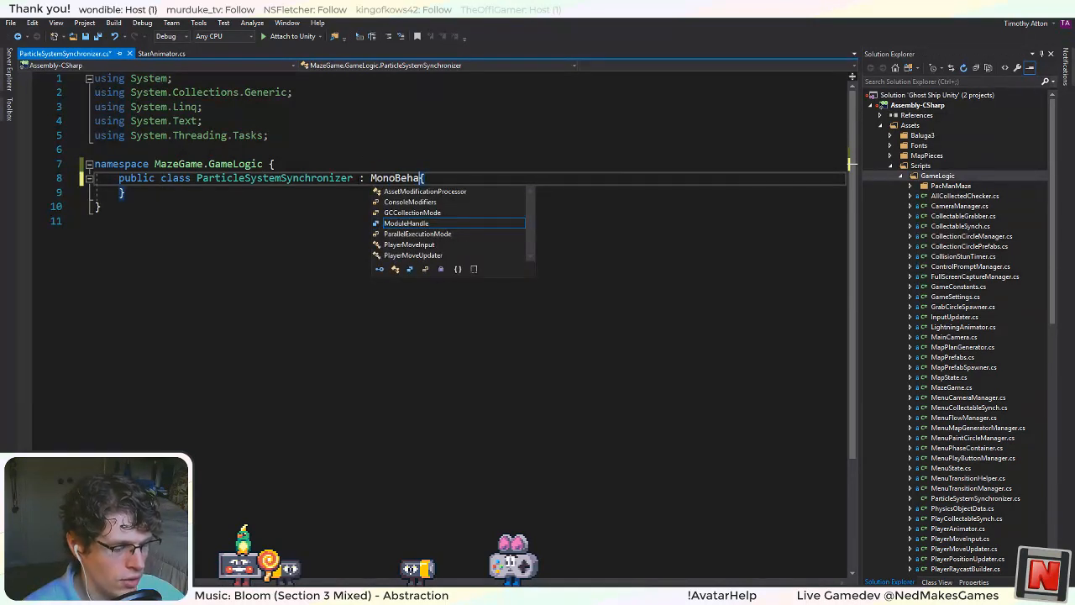
{"action": "type", "text": "viour"}
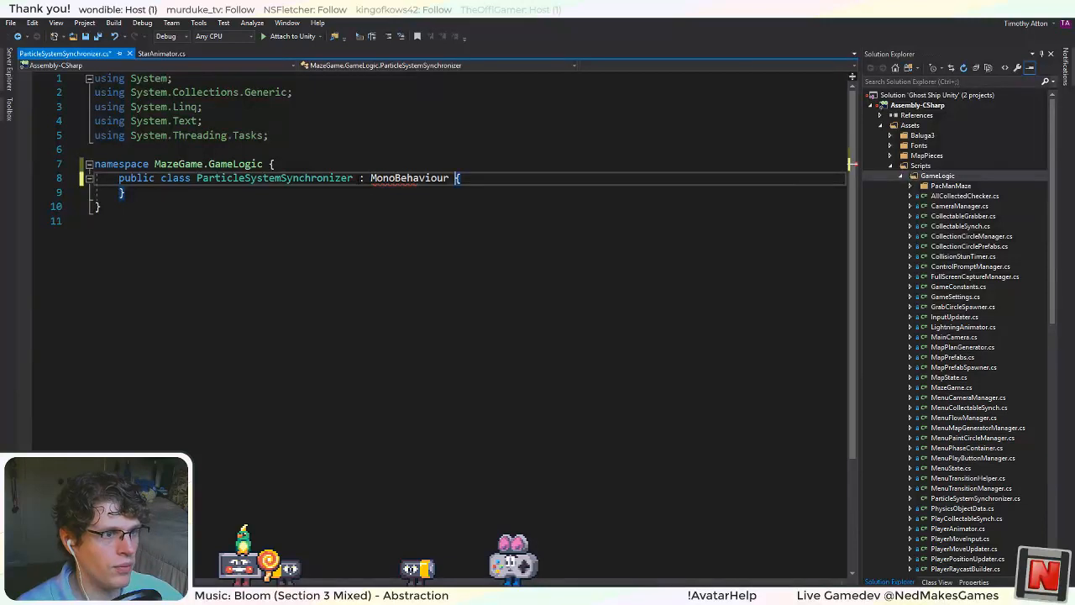
{"action": "key", "text": "ctrl+s"}
Import the UnityEngine namespace to resolve MonoBehaviour, open an empty line in the class body and save the file.
{"action": "right_click", "coordinate": [418, 178]}
{"action": "left_click", "coordinate": [445, 186]}
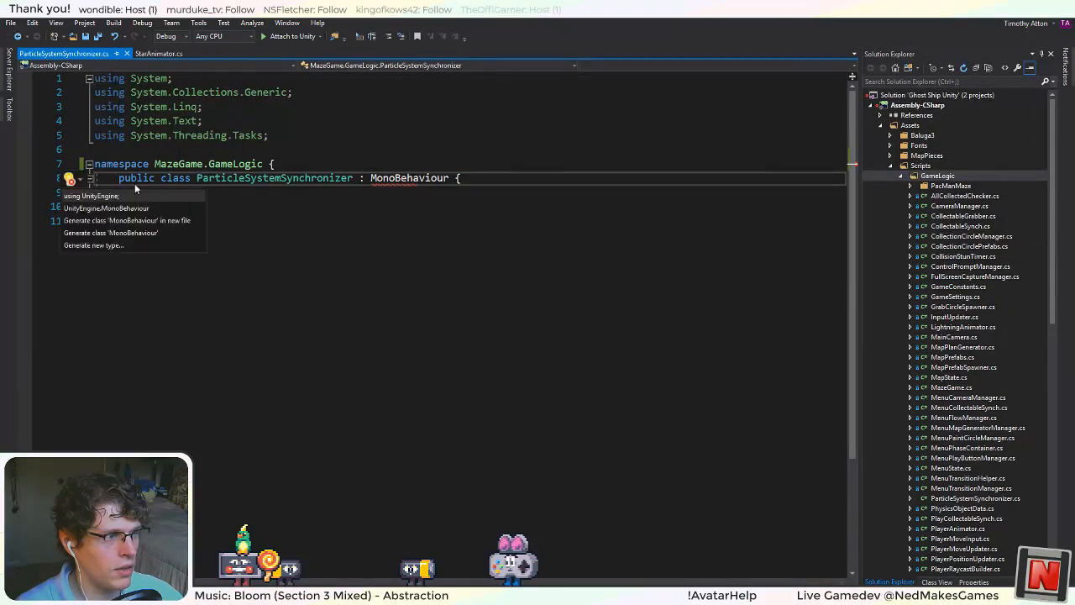
{"action": "left_click", "coordinate": [105, 196]}
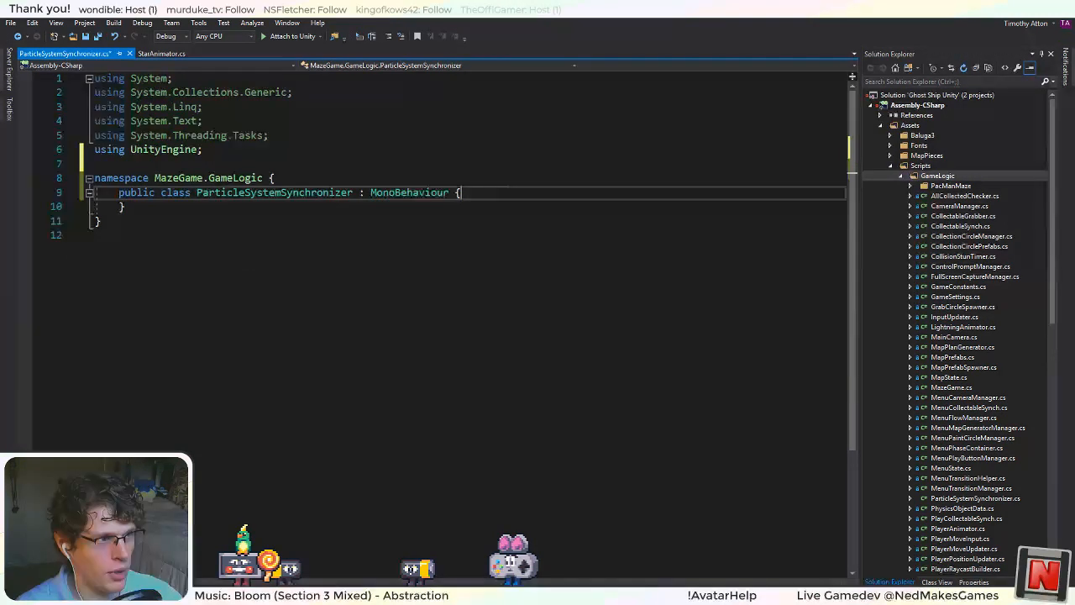
{"action": "key", "text": "Return"}
{"action": "key", "text": "ctrl+s"}
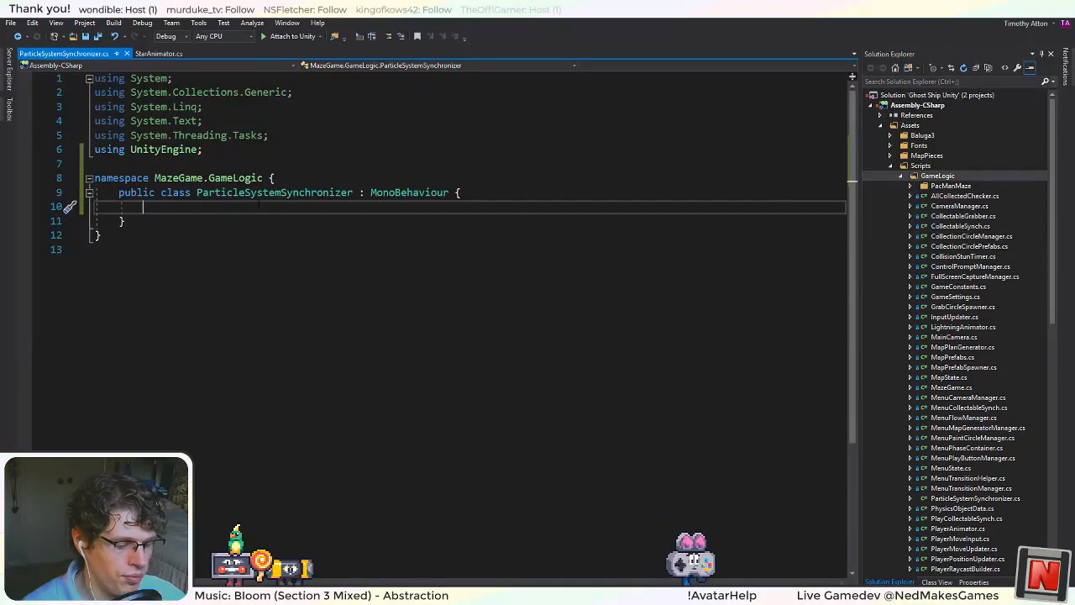
Add a [SerializeField] attribute on the first line inside the ParticleSystemSynchronizer class.
{"action": "type", "text": "["}
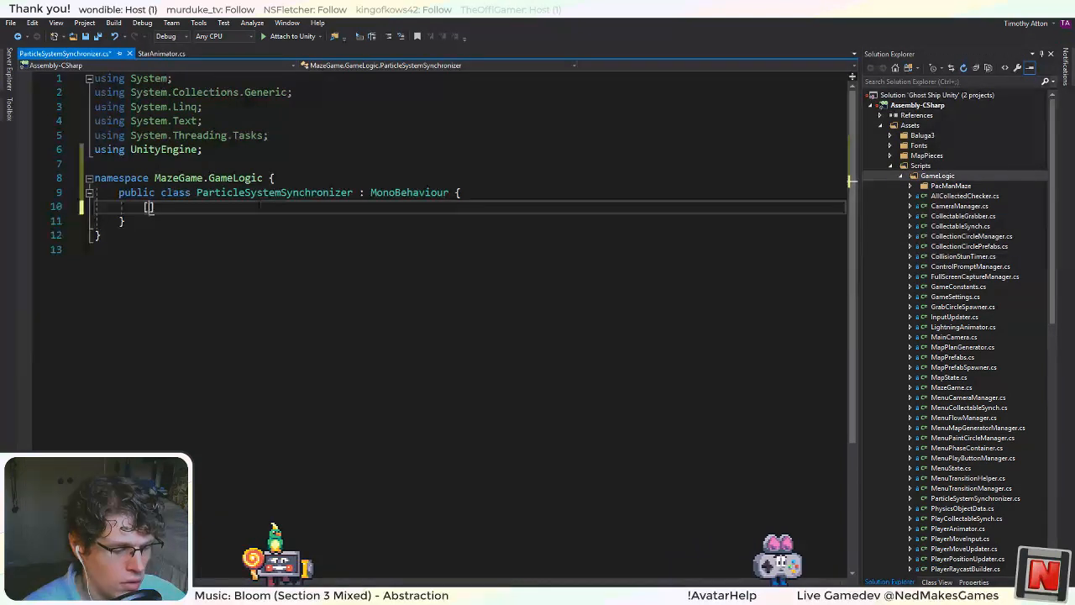
{"action": "type", "text": "Syst"}
{"action": "key", "text": "BackSpace"}
{"action": "key", "text": "BackSpace"}
{"action": "key", "text": "BackSpace"}
{"action": "key", "text": "BackSpace"}
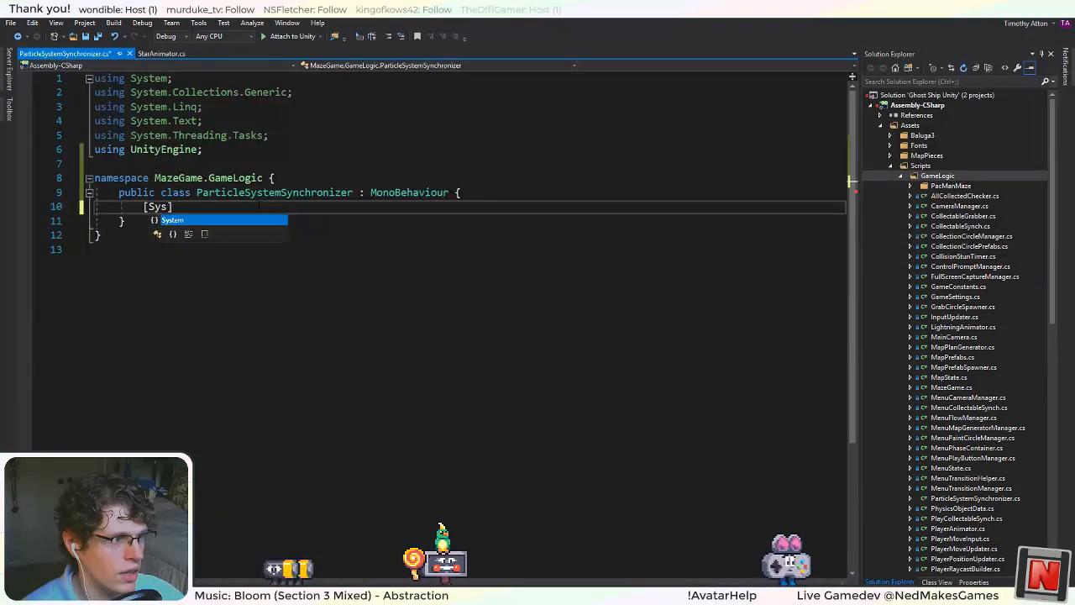
{"action": "type", "text": "Sy"}
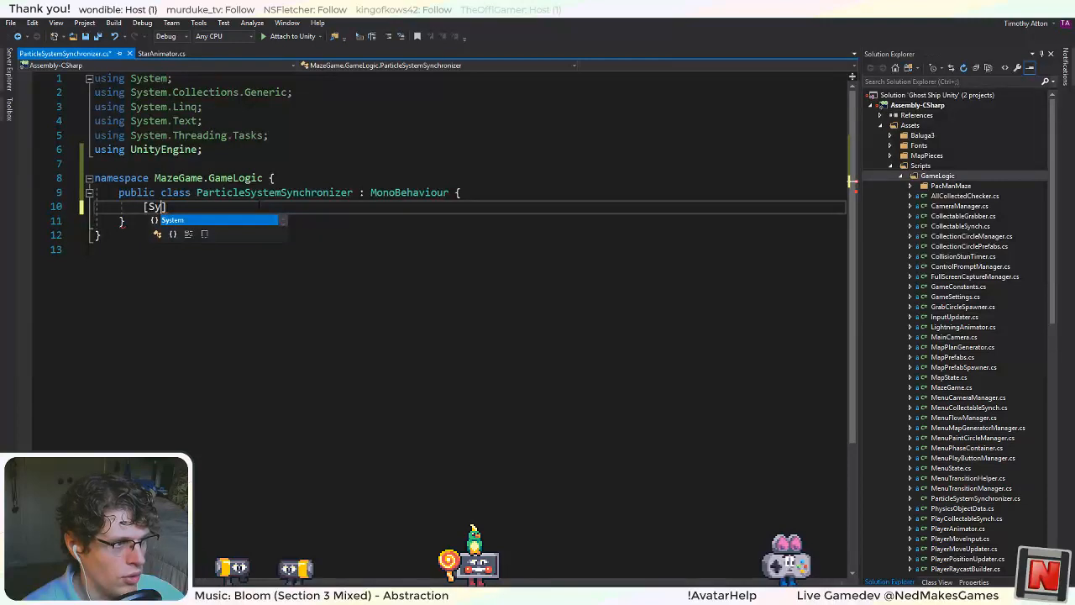
{"action": "key", "text": "BackSpace"}
{"action": "key", "text": "BackSpace"}
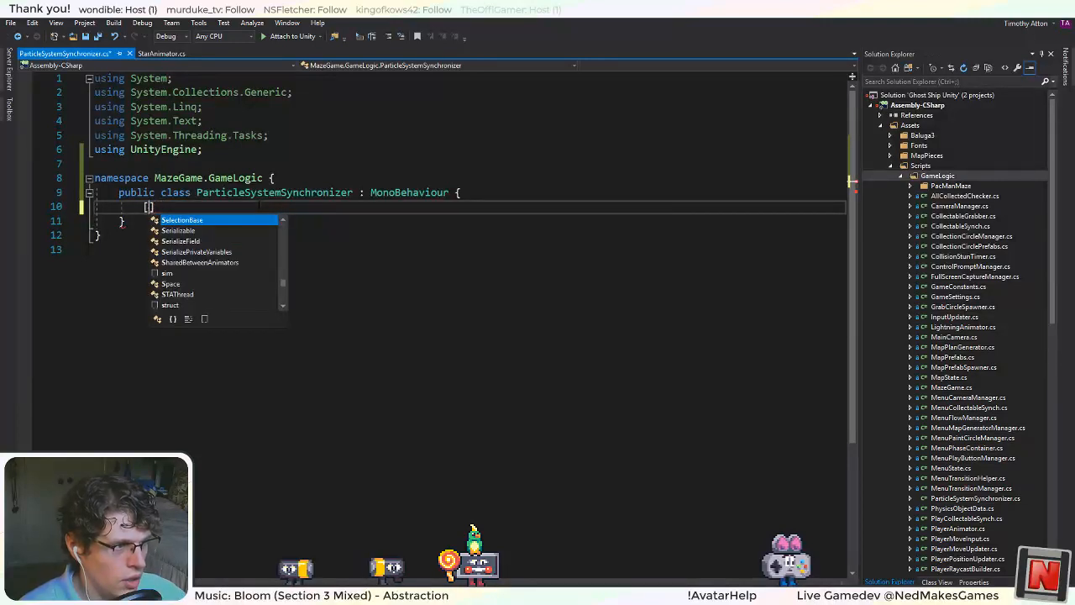
{"action": "type", "text": "SerializeField"}
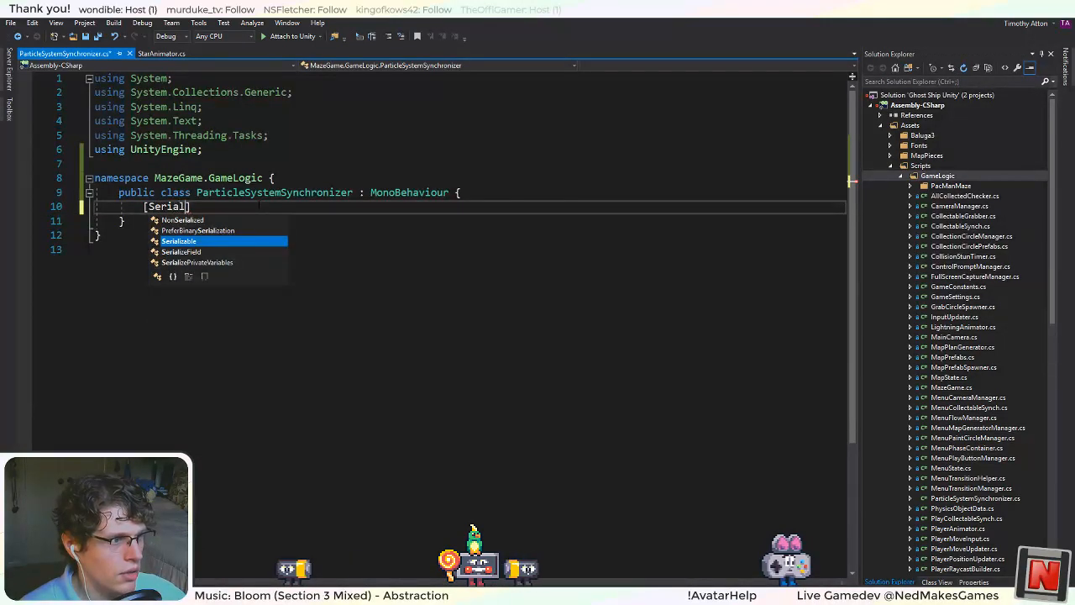
{"action": "type", "text": "]"}
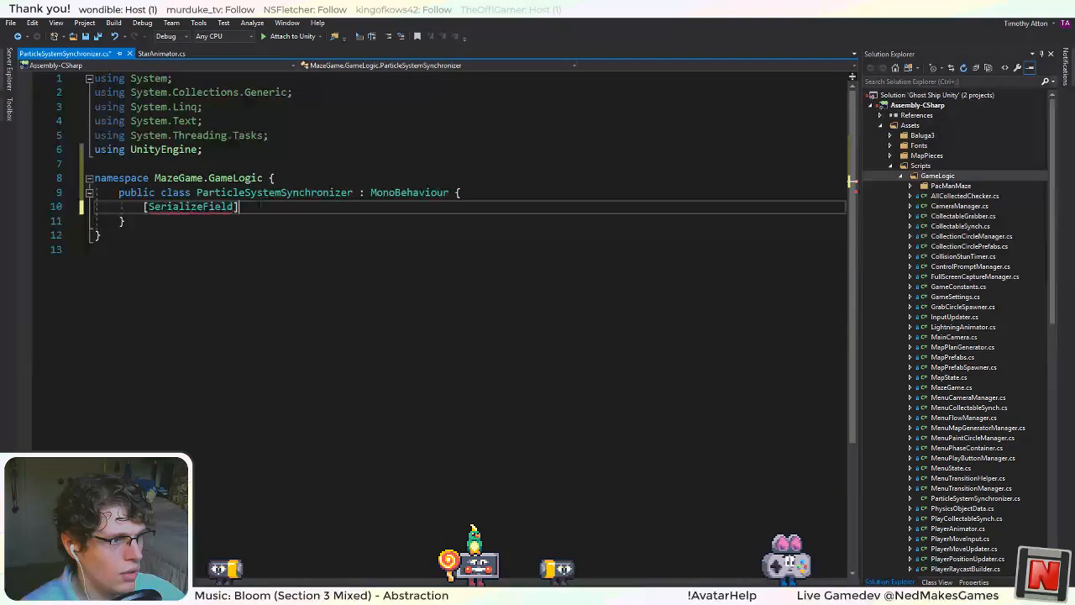
Declare a private ParticleSystem[] field named systems under the SerializeField attribute.
{"action": "key", "text": "Return"}
{"action": "type", "text": "private"}
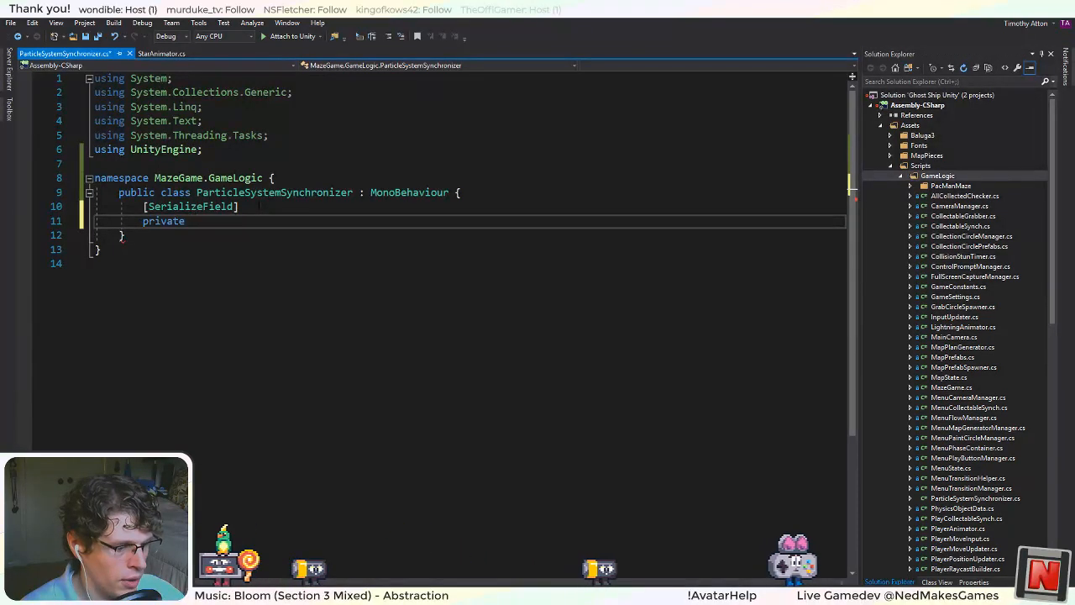
{"action": "type", "text": "Thi"}
{"action": "key", "text": "BackSpace"}
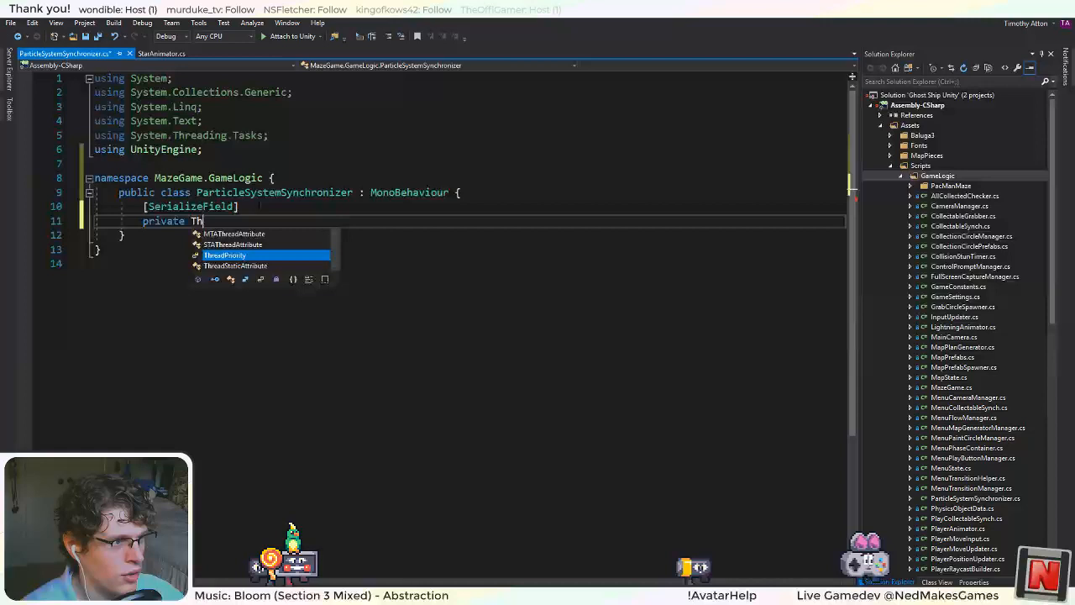
{"action": "key", "text": "BackSpace"}
{"action": "key", "text": "BackSpace"}
{"action": "type", "text": "Party"}
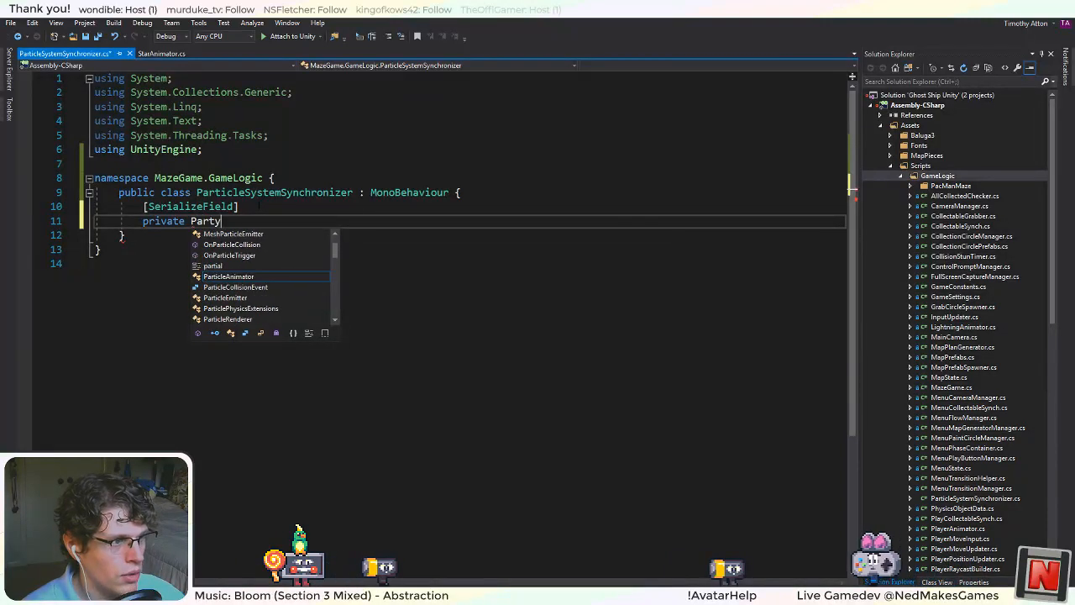
{"action": "key", "text": "BackSpace"}
{"action": "type", "text": "icle"}
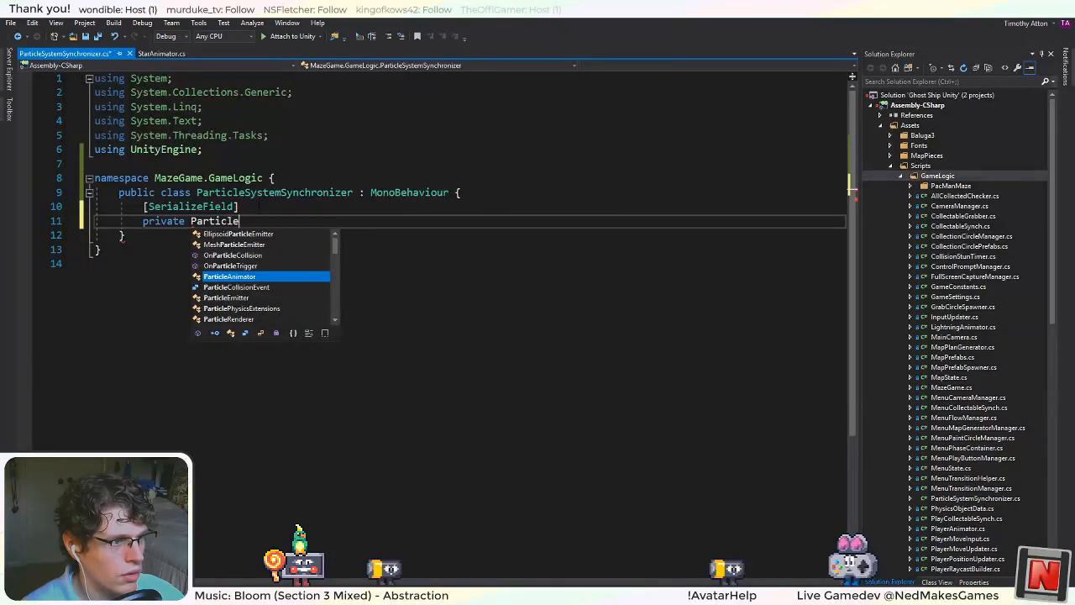
{"action": "type", "text": "System[]"}
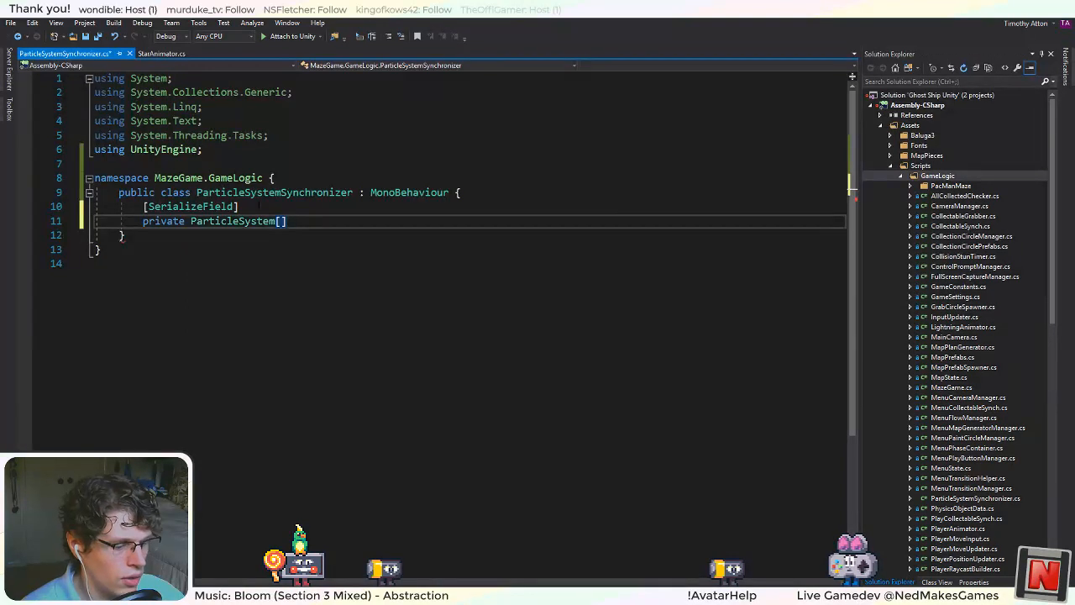
{"action": "type", "text": " systems;"}
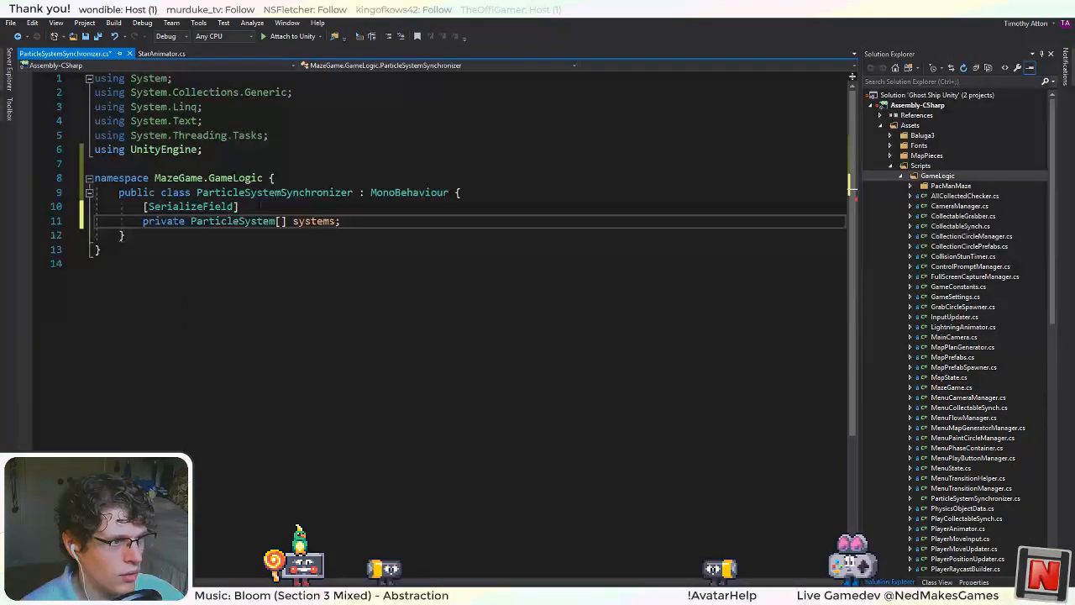
Add an empty private void Start() method below the systems field, separated by a blank line.
{"action": "key", "text": "Return"}
{"action": "key", "text": "Return"}
{"action": "type", "text": "vo"}
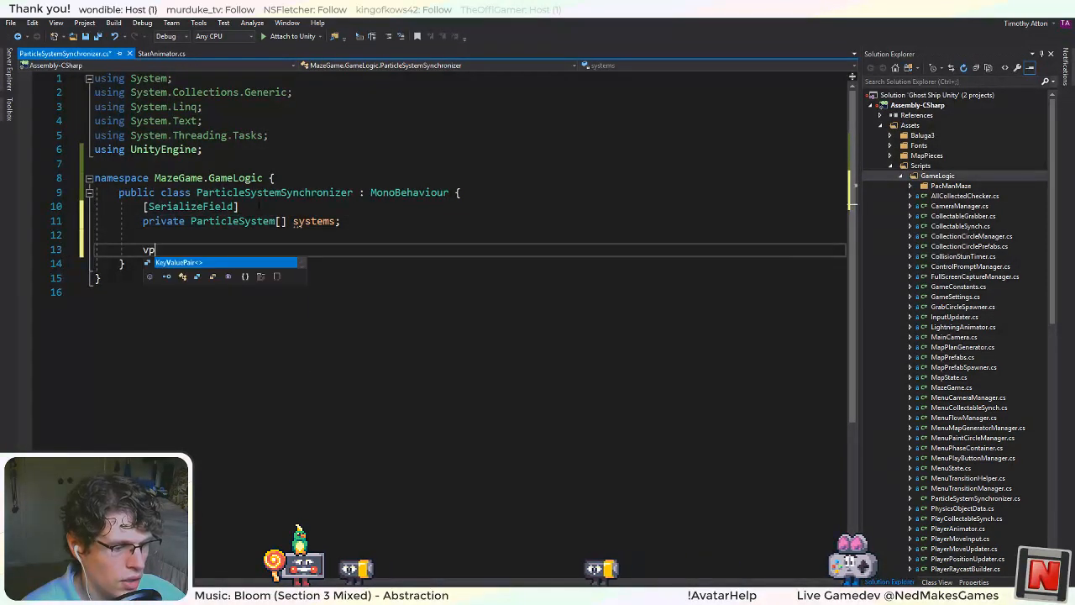
{"action": "type", "text": "id "}
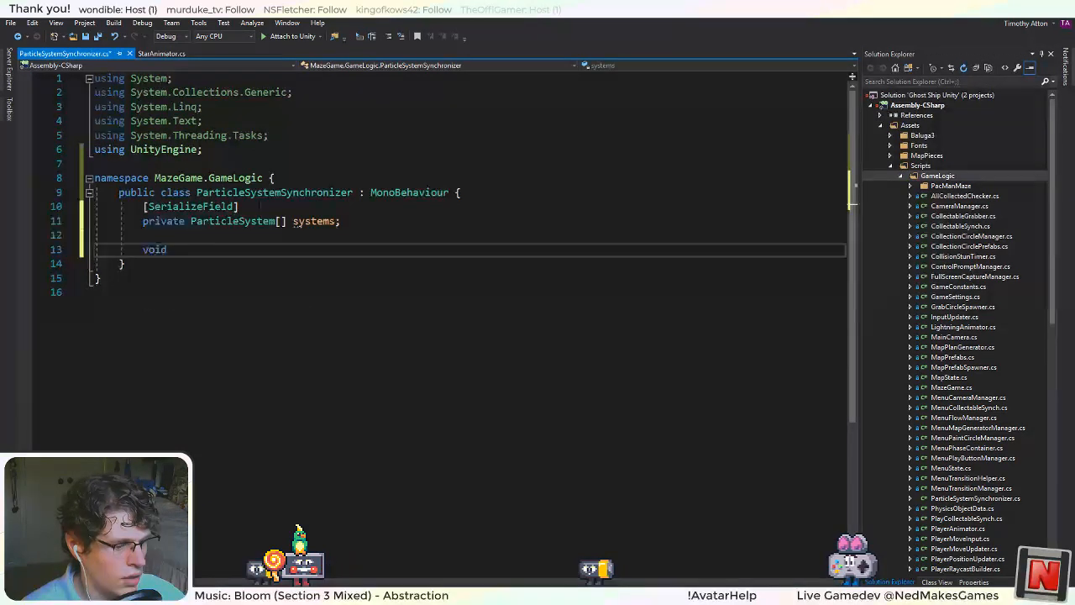
{"action": "type", "text": "Start"}
{"action": "key", "text": "Return"}
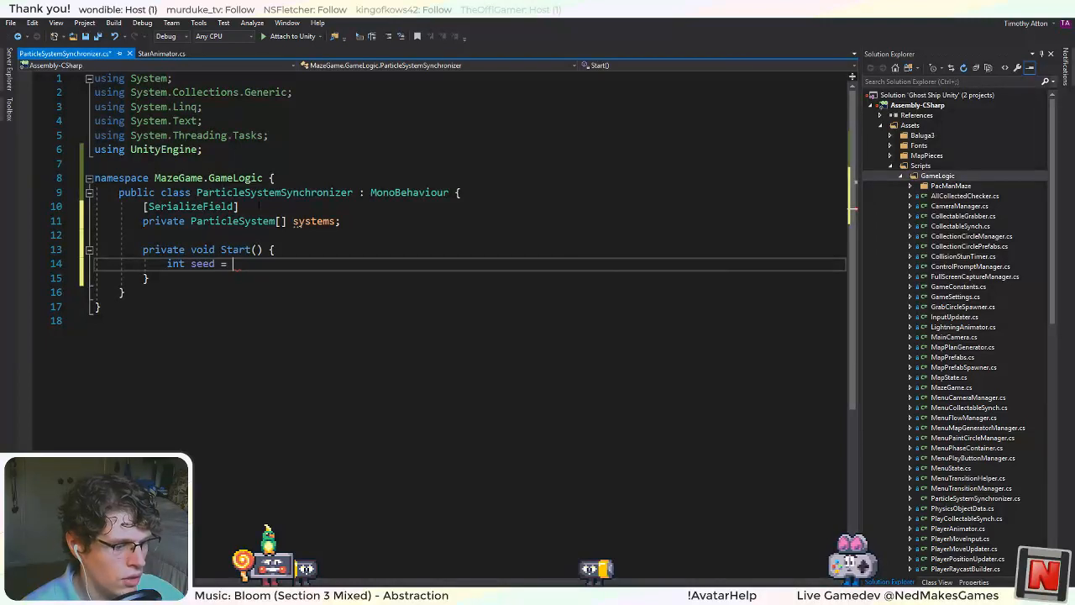
In Start, declare int seed as UnityEngine.Random.Range(int.MinValue, int.MaxValue).
{"action": "type", "text": "int seed = Random"}
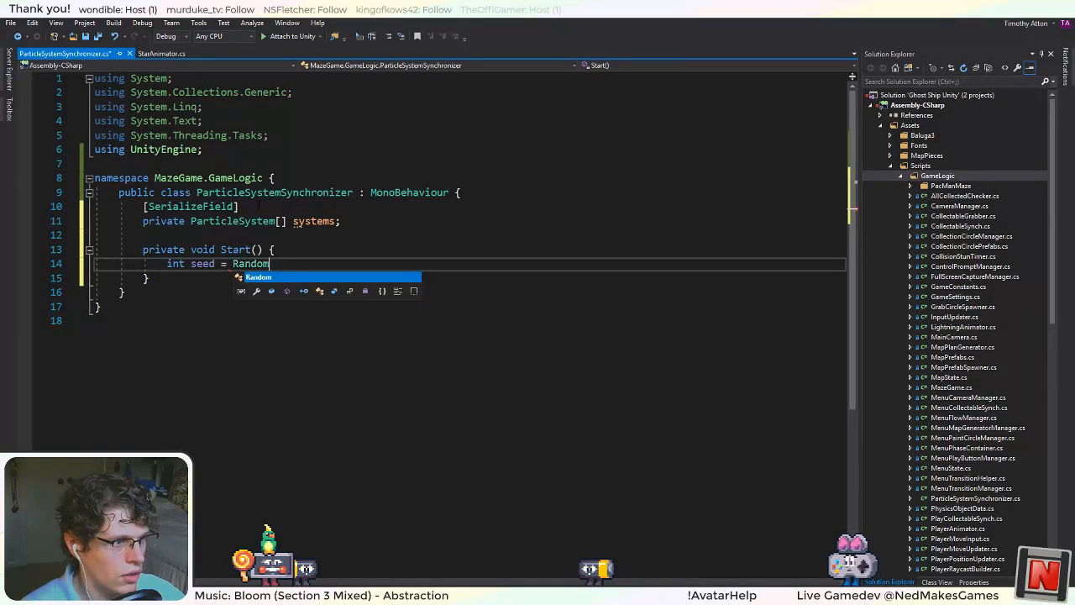
{"action": "type", "text": ".Ra"}
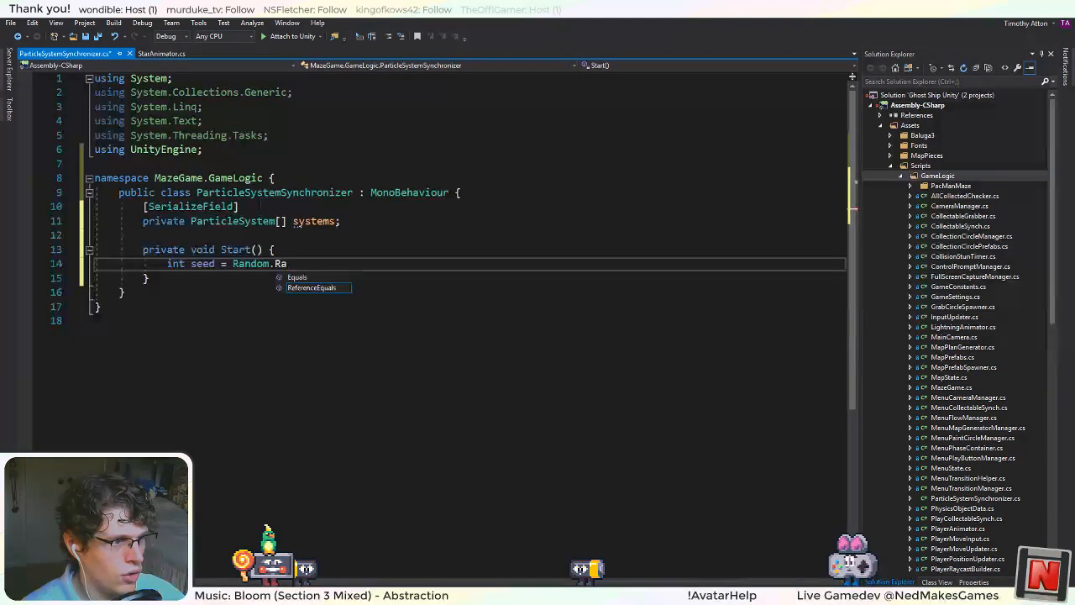
{"action": "type", "text": "nge()"}
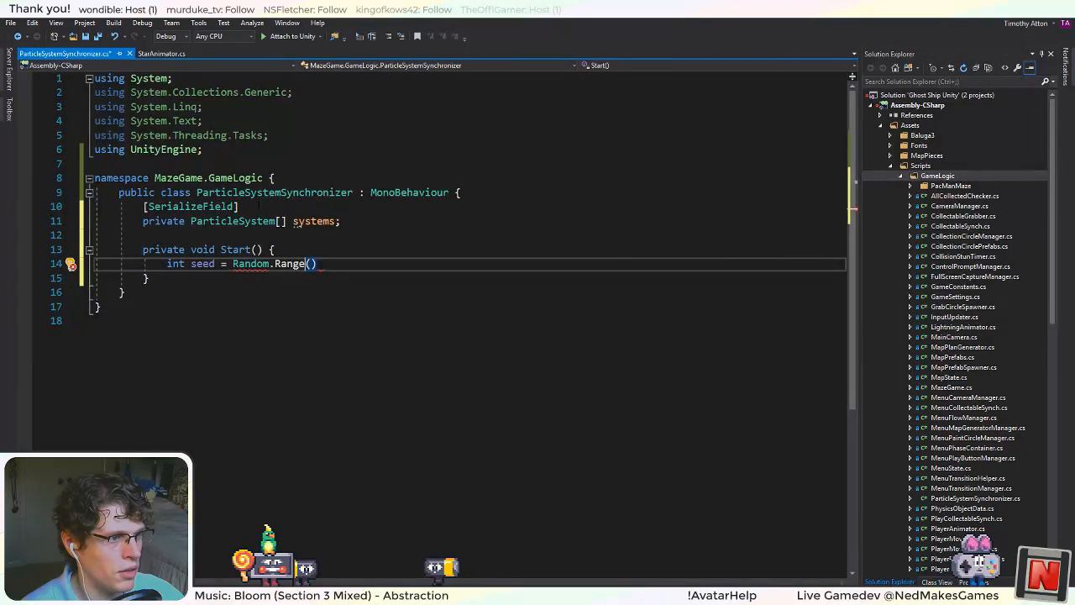
{"action": "type", "text": "Unity"}
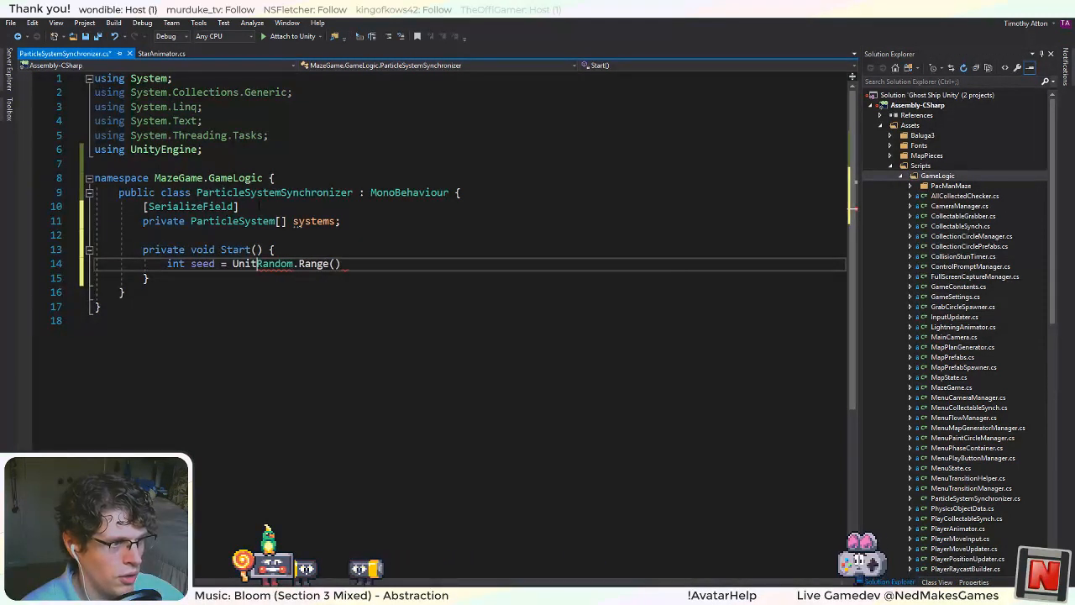
{"action": "type", "text": "Engine."}
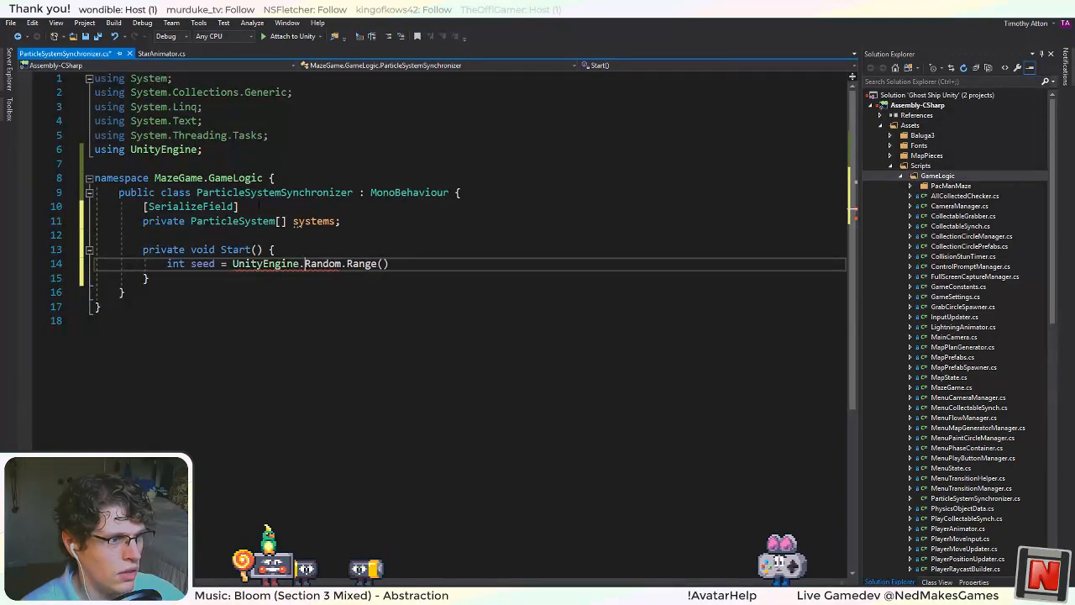
{"action": "key", "text": "ctrl+Right"}
{"action": "key", "text": "ctrl+Right"}
{"action": "key", "text": "ctrl+Right"}
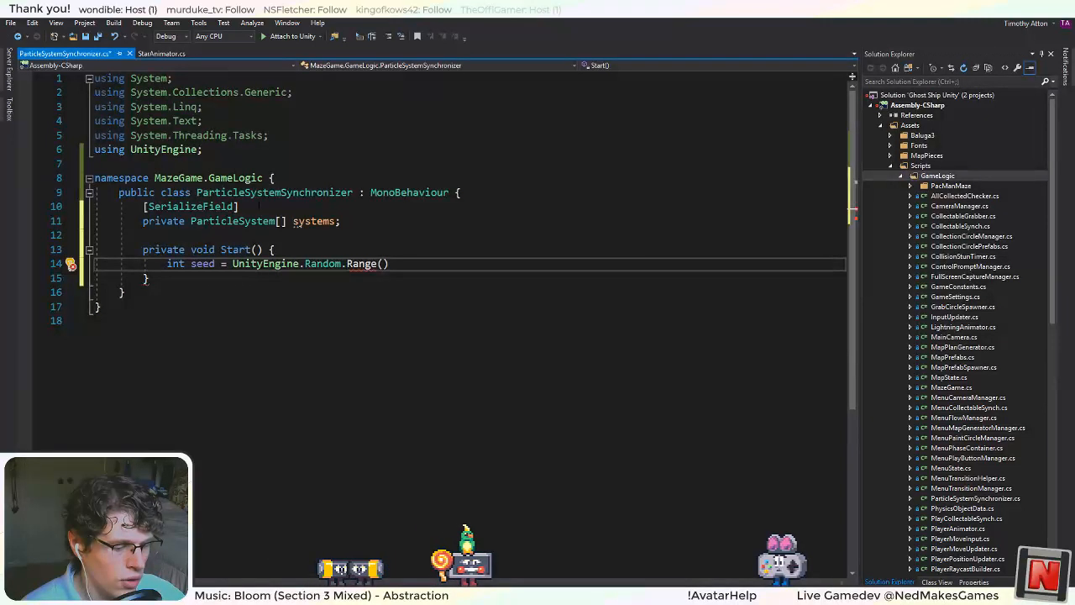
{"action": "type", "text": ", int.MaxValue)"}
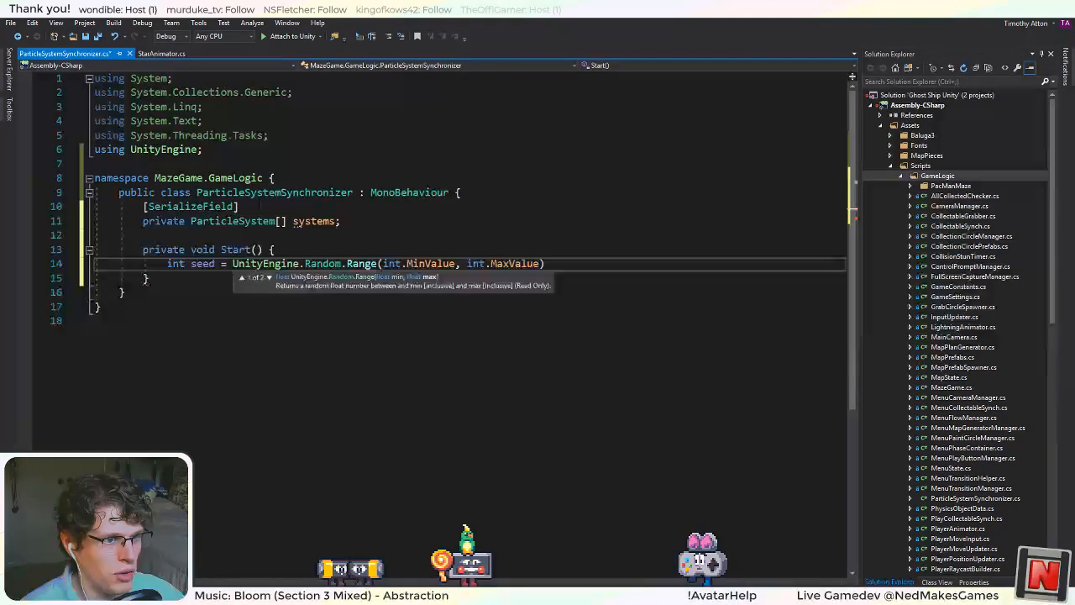
{"action": "type", "text": ";"}
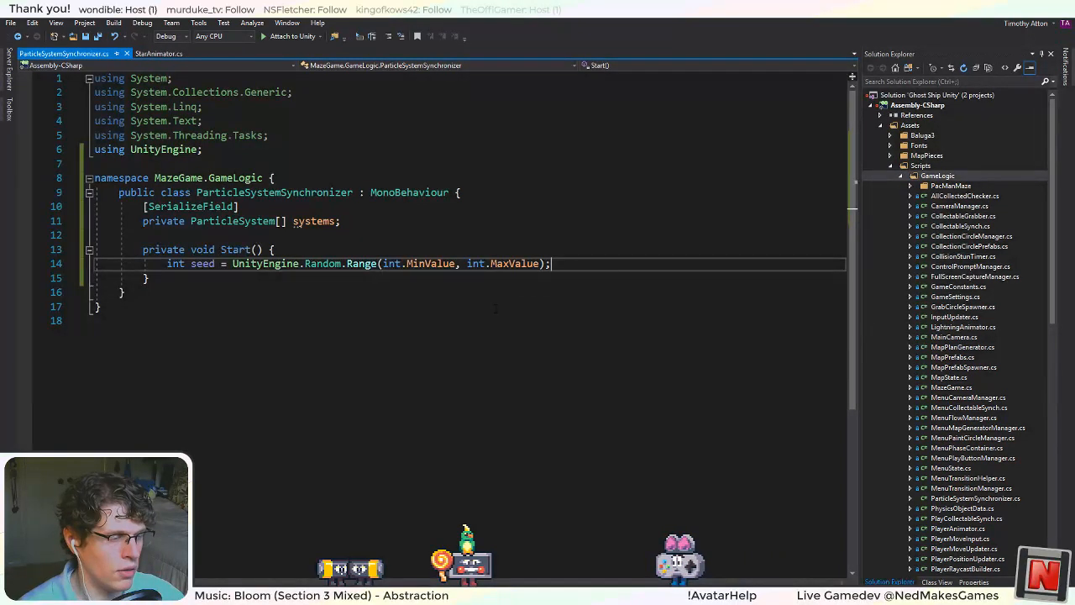
Below the seed declaration in Start, add a foreach loop over var system in systems with an opening brace.
{"action": "key", "text": "Return"}
{"action": "type", "text": "syste"}
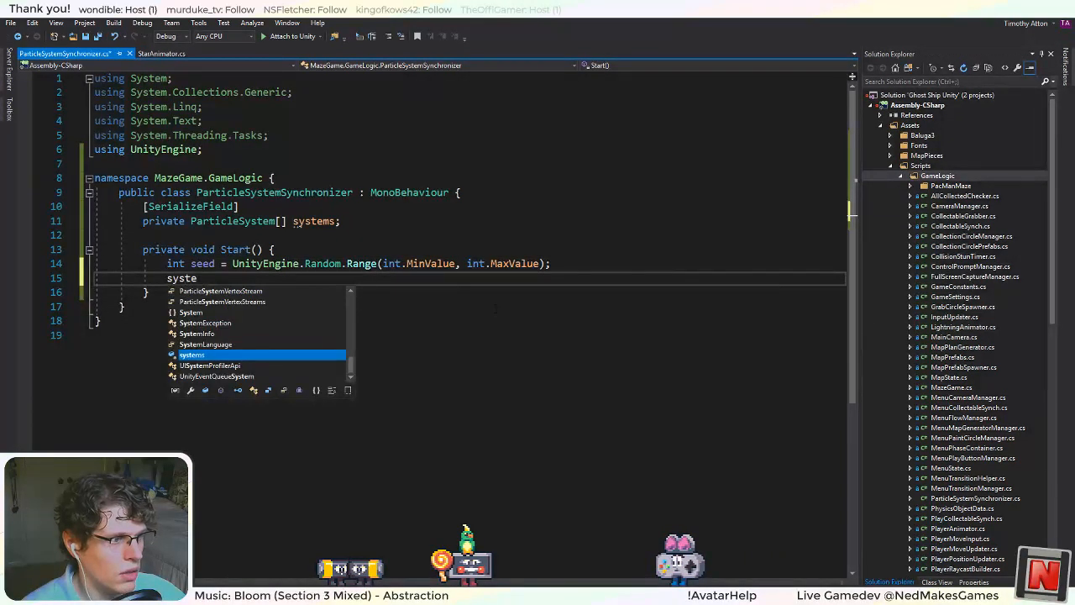
{"action": "key", "text": "BackSpace"}
{"action": "key", "text": "BackSpace"}
{"action": "key", "text": "BackSpace"}
{"action": "key", "text": "BackSpace"}
{"action": "key", "text": "BackSpace"}
{"action": "type", "text": "foreach("}
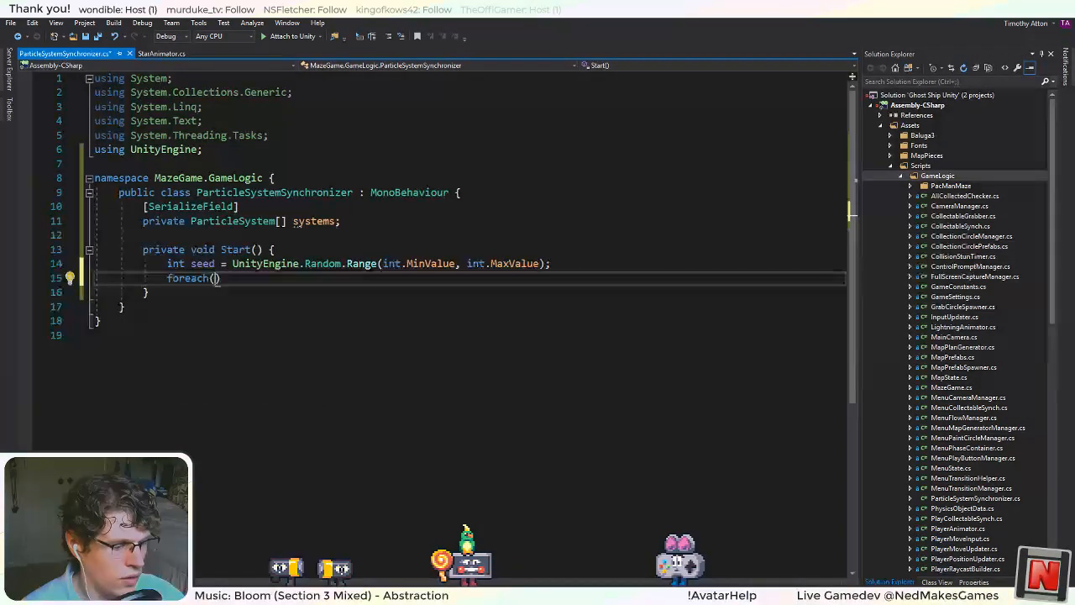
{"action": "type", "text": "Sy"}
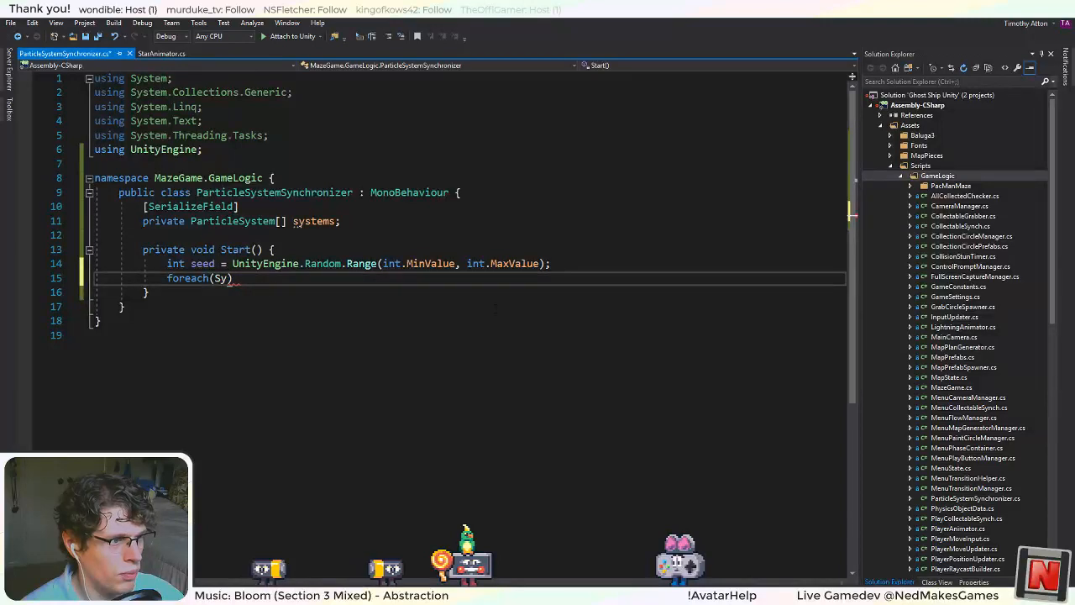
{"action": "type", "text": "var system"}
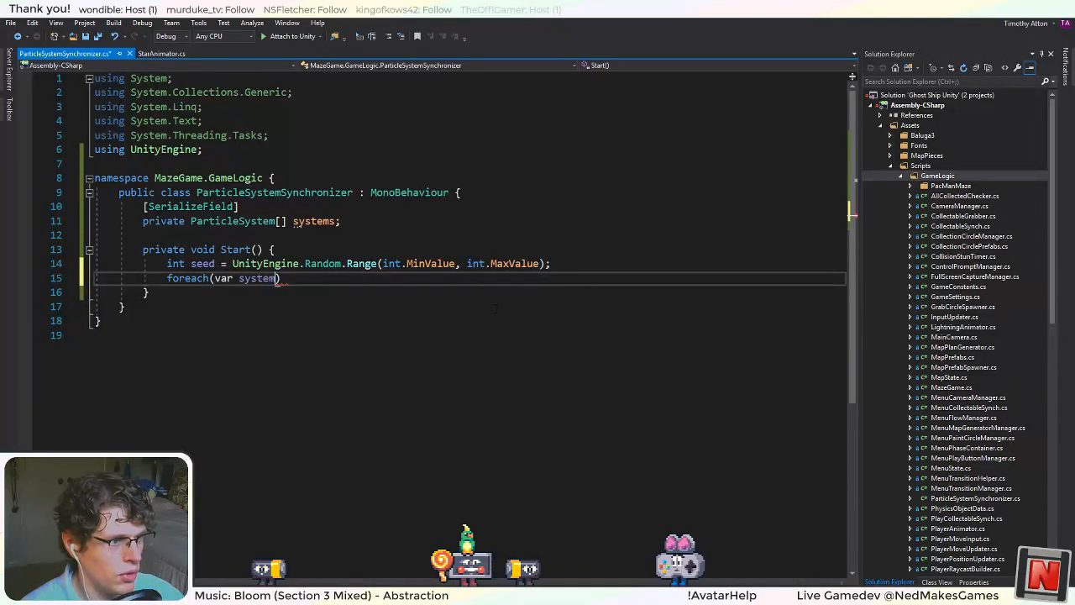
{"action": "type", "text": " in"}
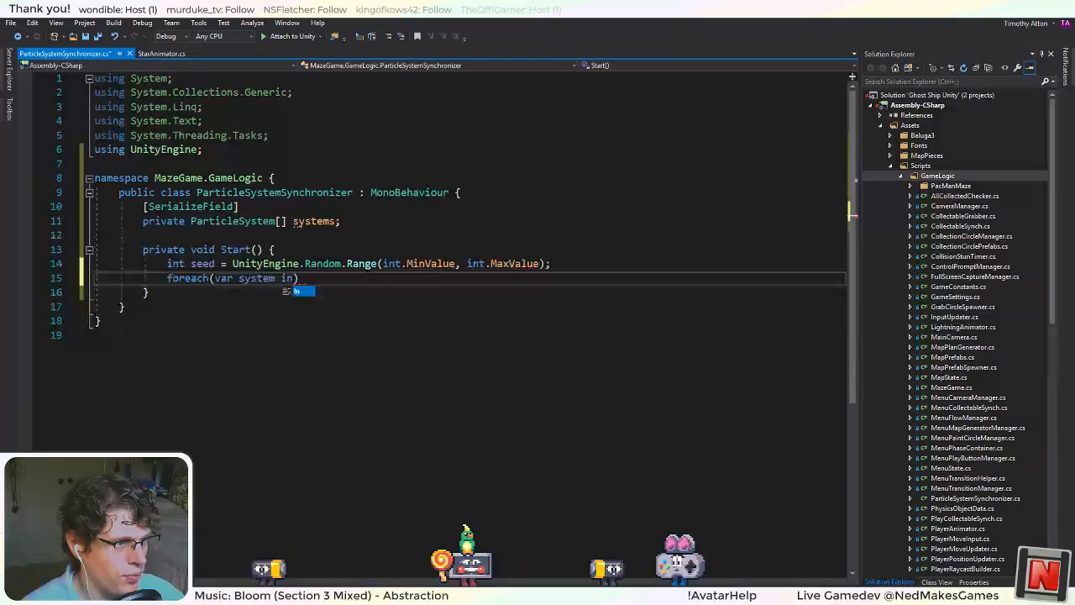
{"action": "type", "text": " systems) {"}
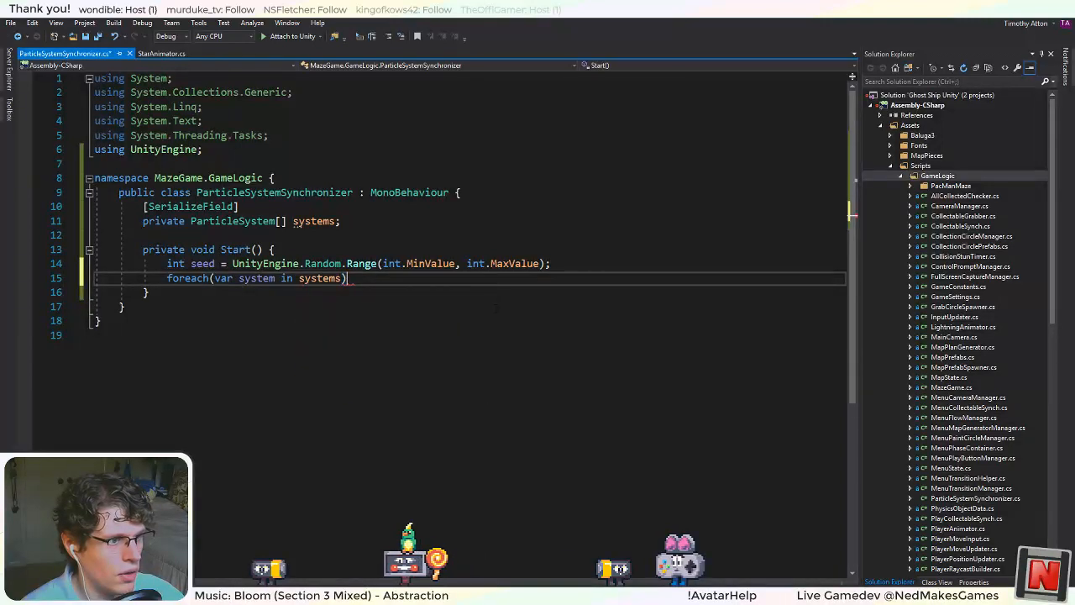
Inside the foreach loop, assign seed to system.randomSeed.
{"action": "key", "text": "Return"}
{"action": "type", "text": "syst"}
{"action": "key", "text": "Tab"}
{"action": "type", "text": ".se"}
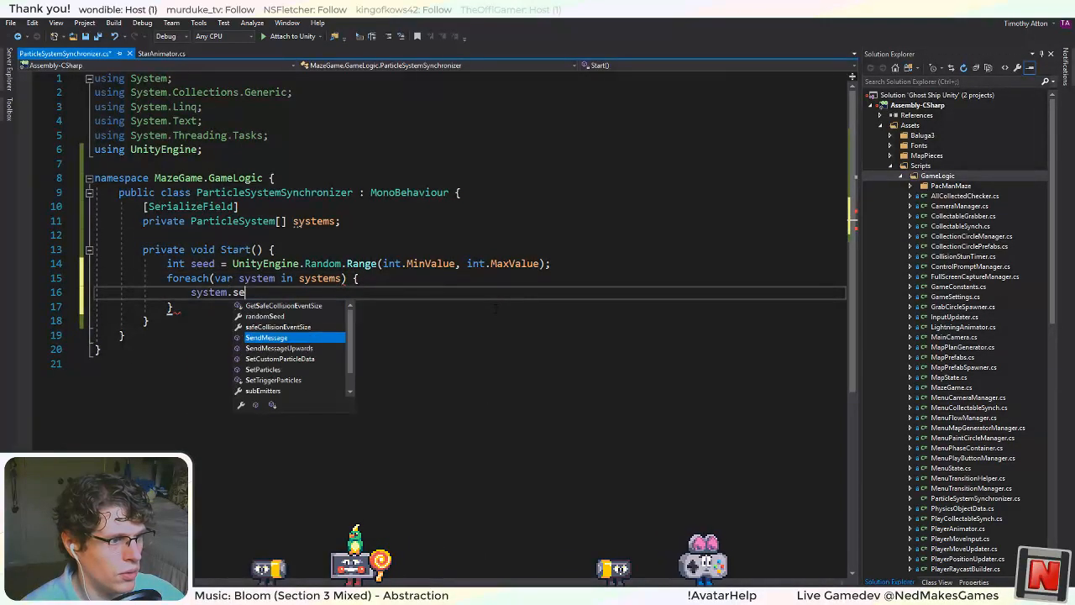
{"action": "key", "text": "BackSpace"}
{"action": "key", "text": "BackSpace"}
{"action": "type", "text": "rand"}
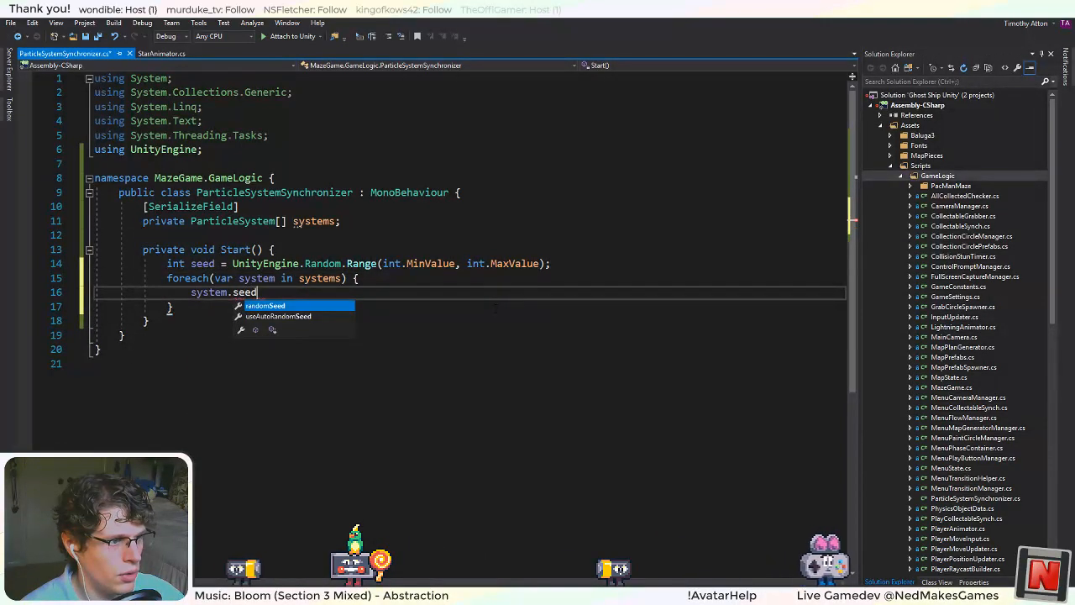
{"action": "key", "text": "Tab"}
{"action": "type", "text": "= seed;"}
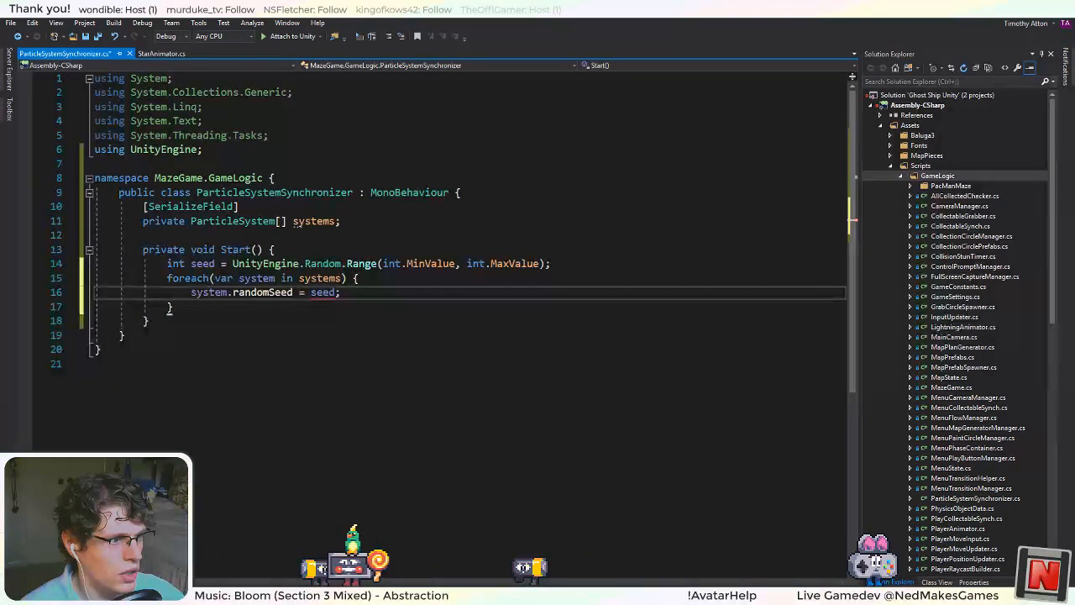
Add a system.Play(); call below the randomSeed assignment in the loop.
{"action": "key", "text": "Return"}
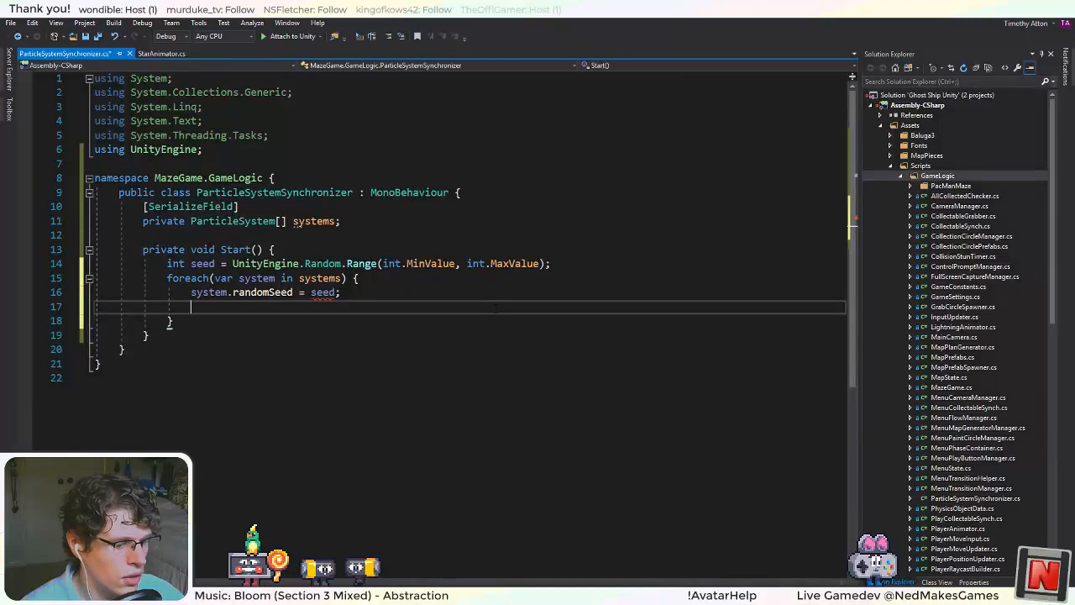
{"action": "type", "text": "systa"}
{"action": "key", "text": "BackSpace"}
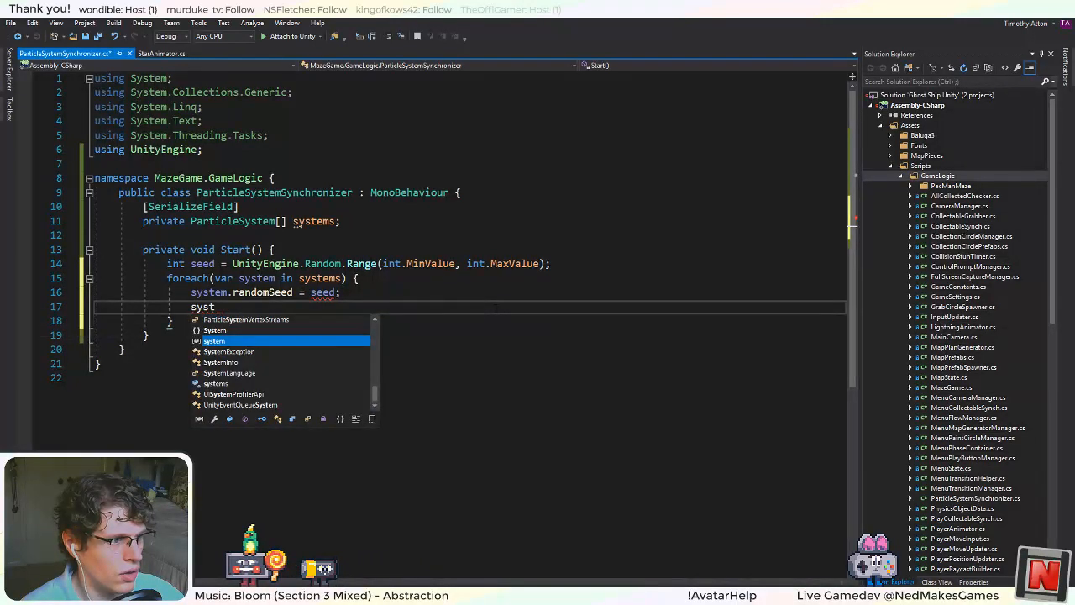
{"action": "type", "text": "em.st"}
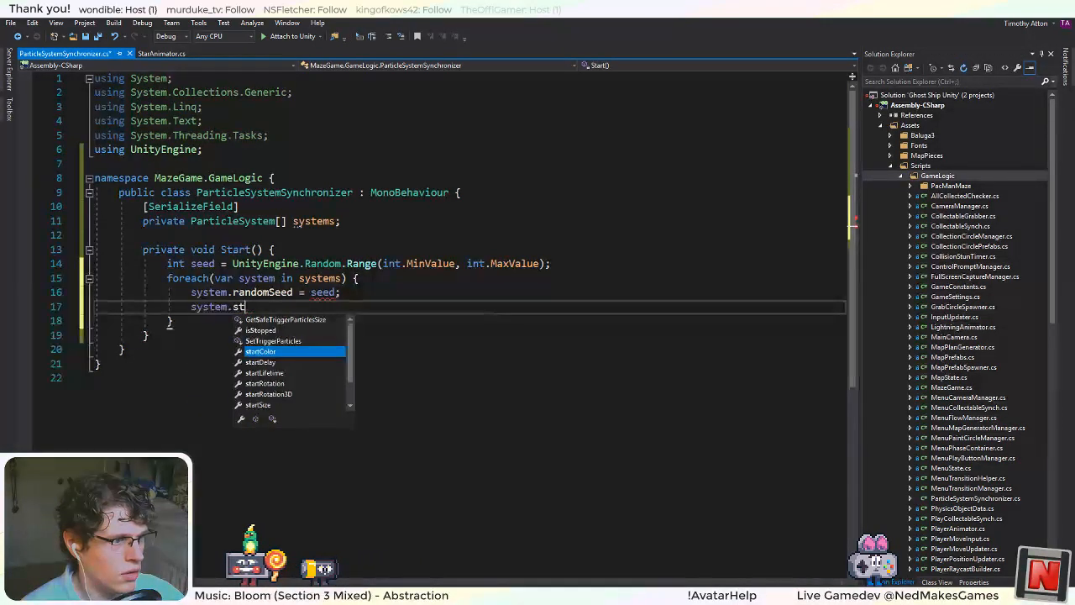
{"action": "key", "text": "BackSpace"}
{"action": "key", "text": "BackSpace"}
{"action": "type", "text": "Play();"}
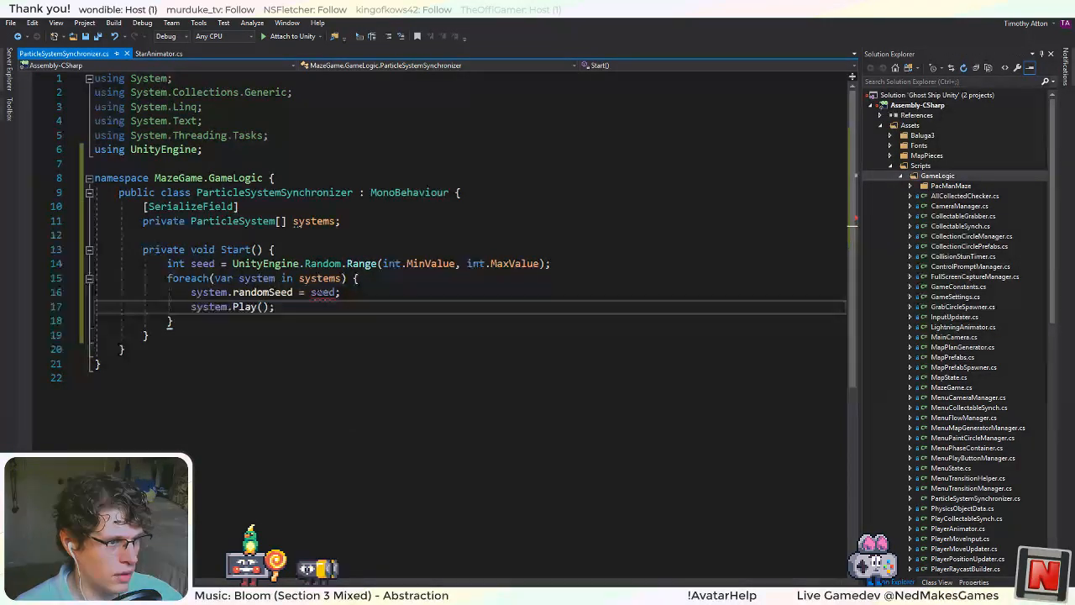
Change the declared type of the seed variable to uint.
{"action": "mouse_move", "coordinate": [320, 292]}
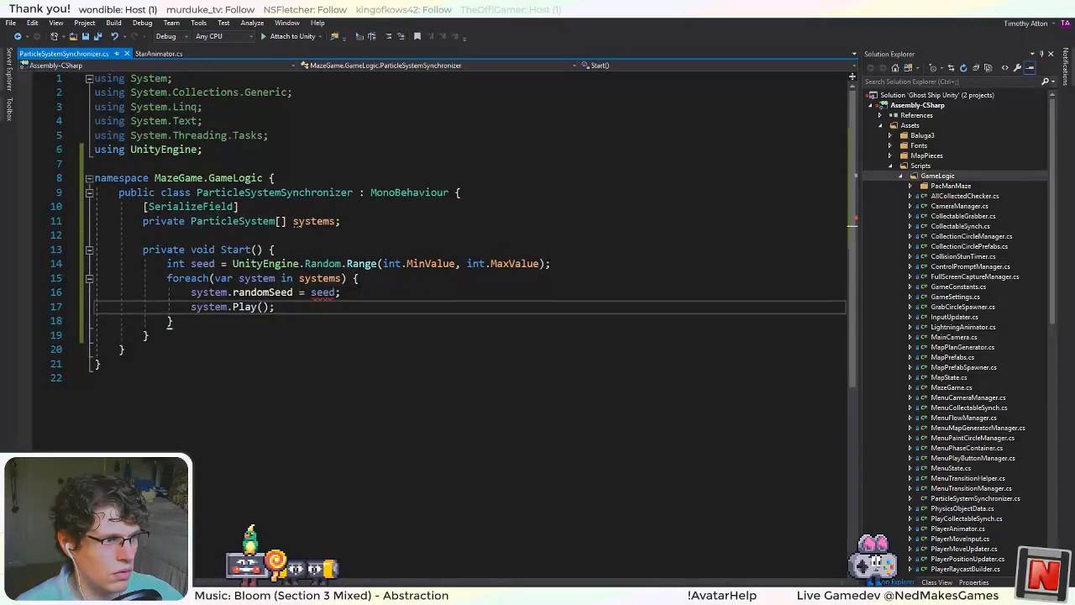
{"action": "left_click", "coordinate": [168, 263]}
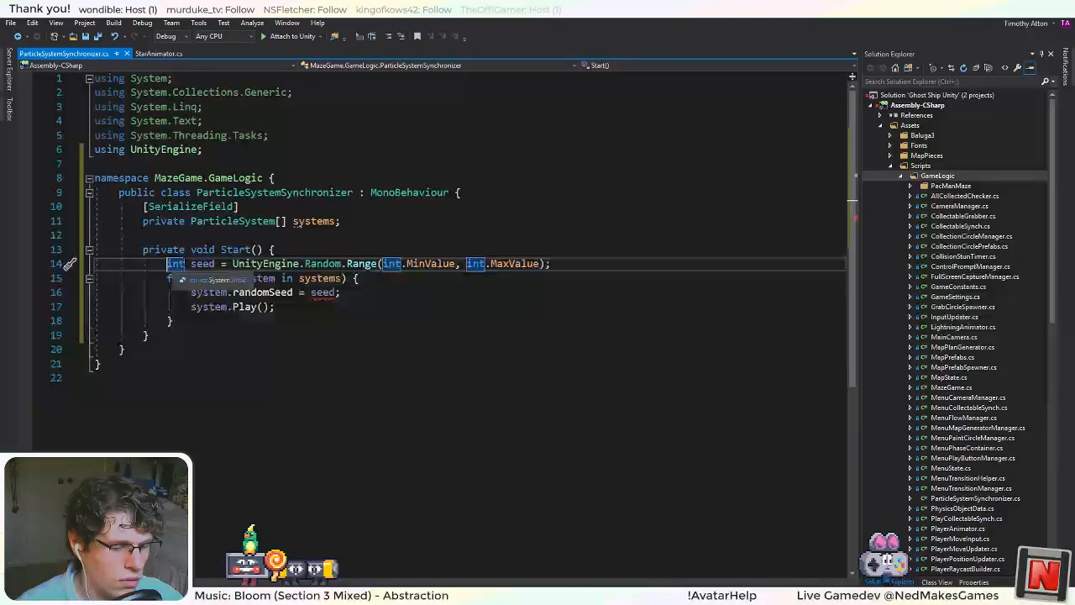
{"action": "type", "text": "u"}
{"action": "left_click", "coordinate": [144, 236]}
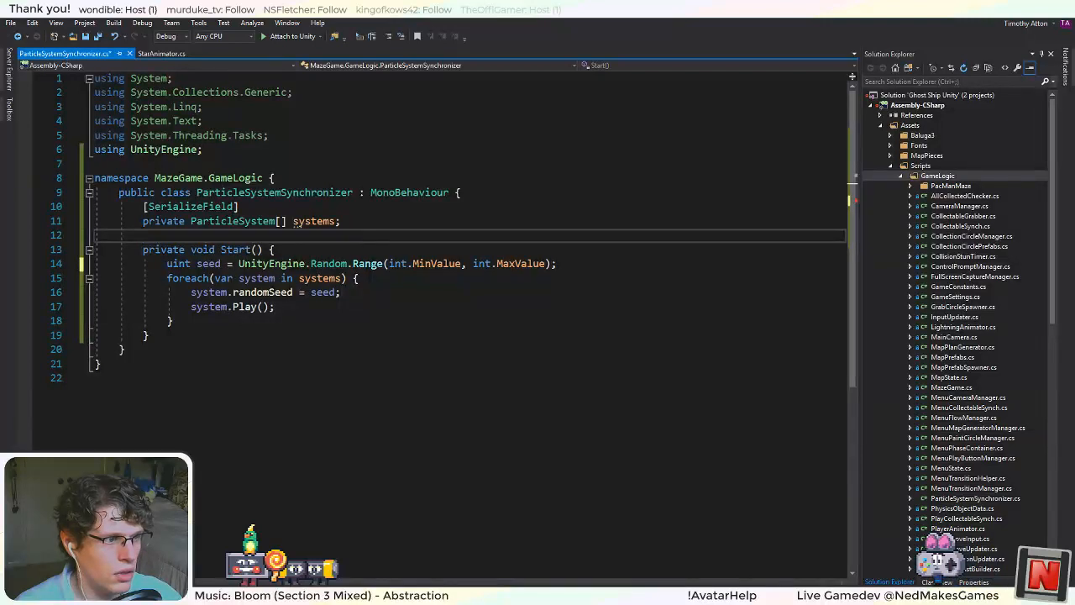
Cast the UnityEngine.Random.Range result to (uint) in the seed declaration and save the script.
{"action": "left_click", "coordinate": [240, 264]}
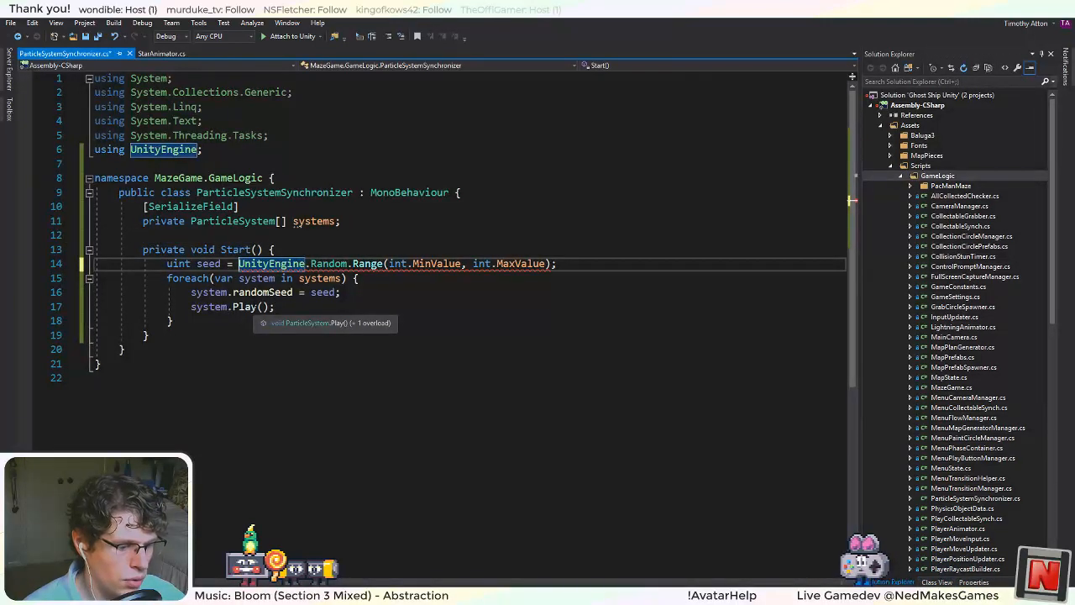
{"action": "type", "text": "(unit"}
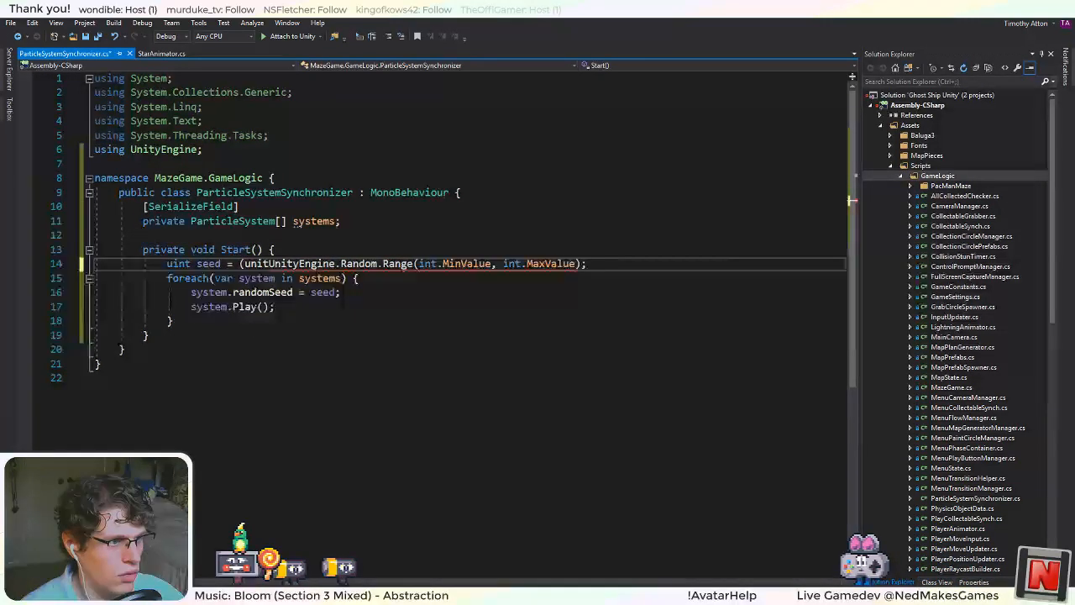
{"action": "type", "text": ")"}
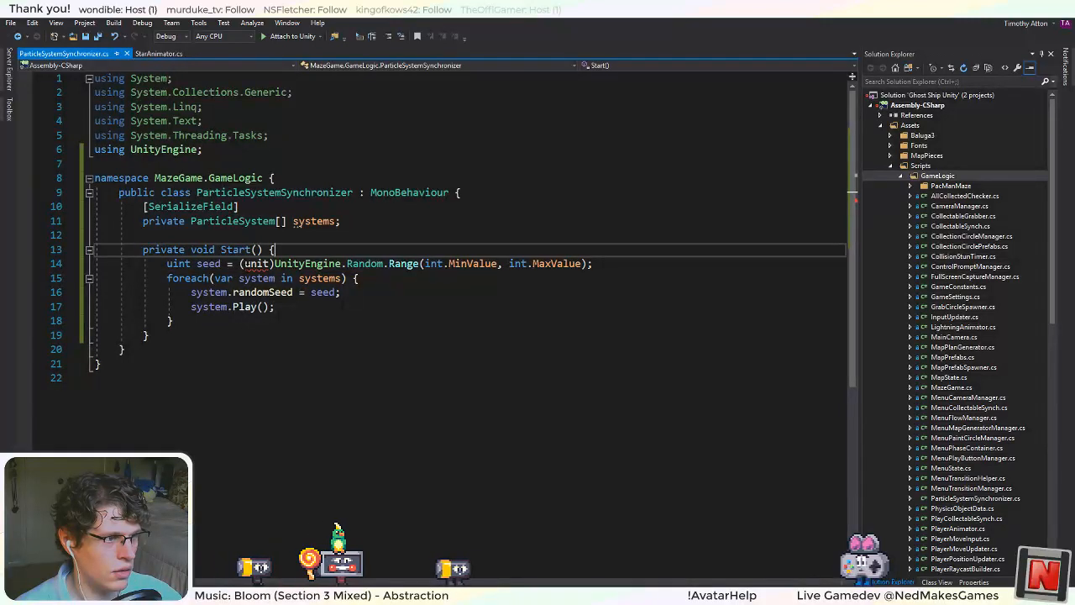
{"action": "mouse_move", "coordinate": [257, 263]}
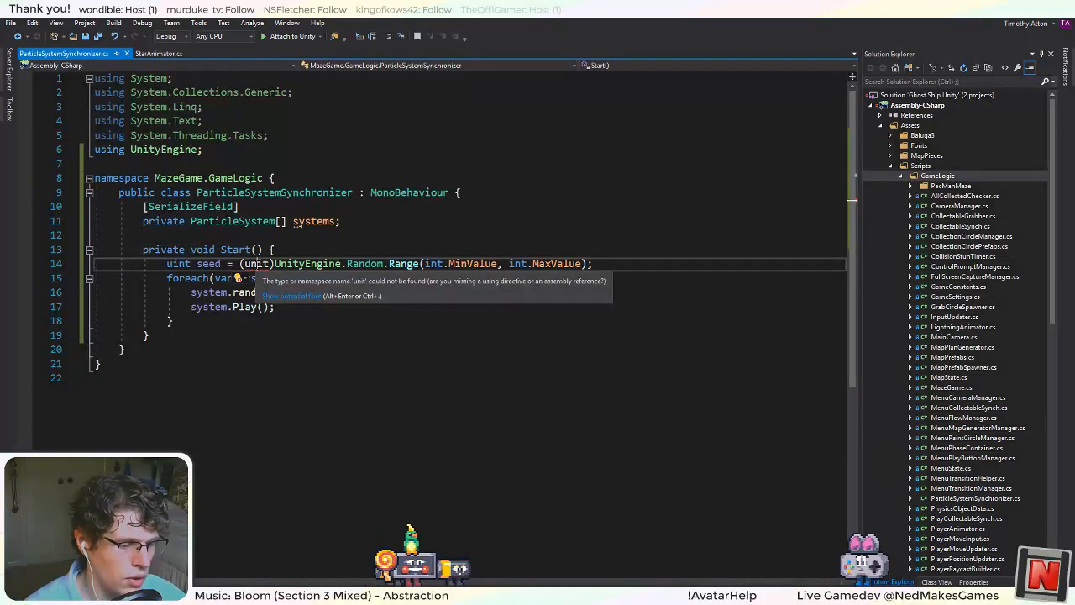
{"action": "double_click", "coordinate": [257, 263]}
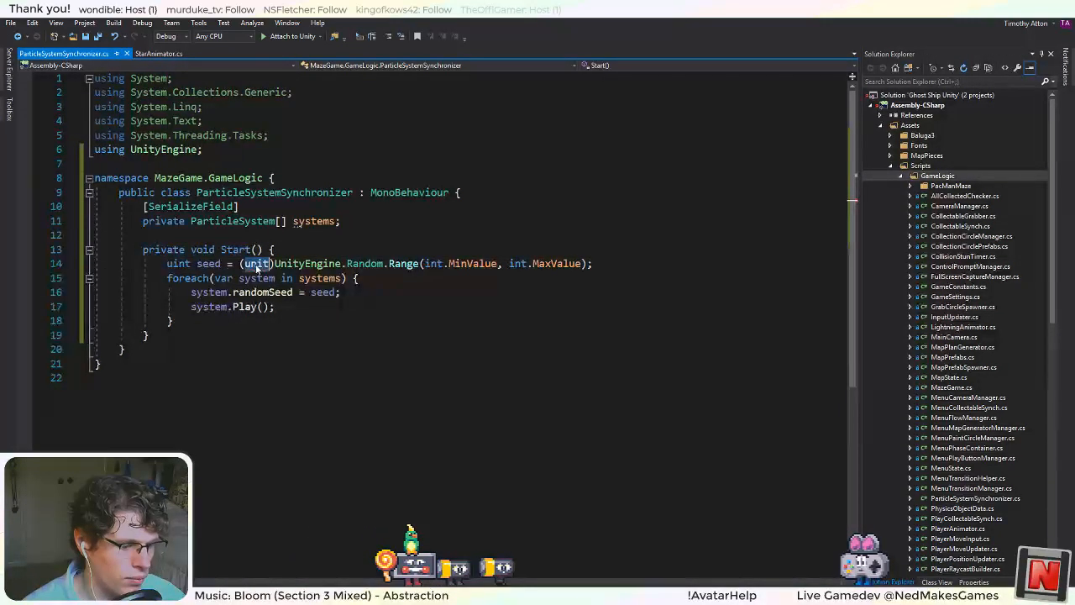
{"action": "type", "text": "uint"}
{"action": "key", "text": "Up"}
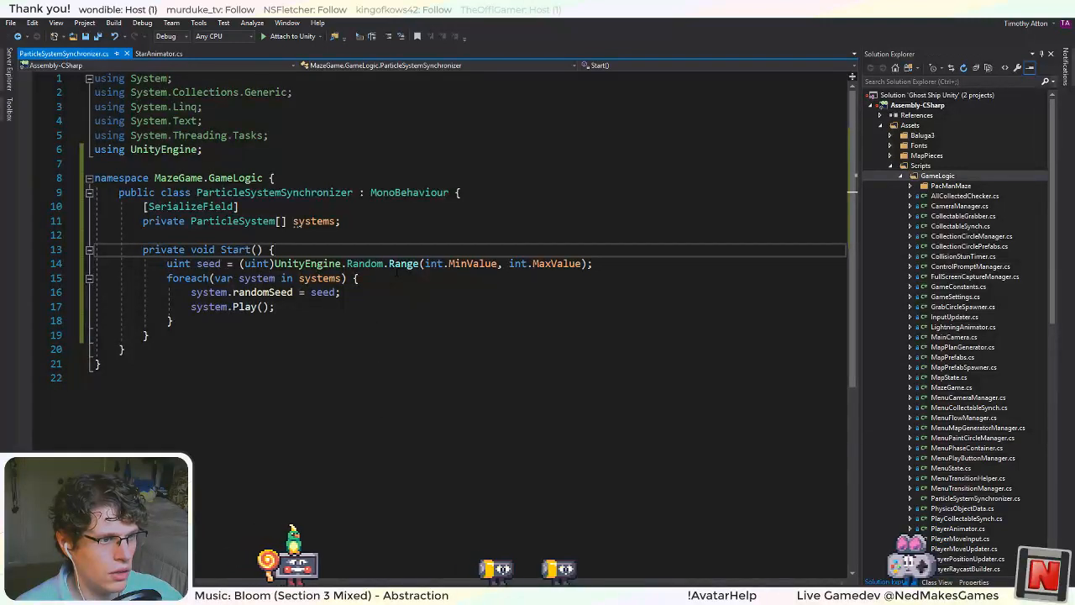
{"action": "mouse_move", "coordinate": [403, 265]}
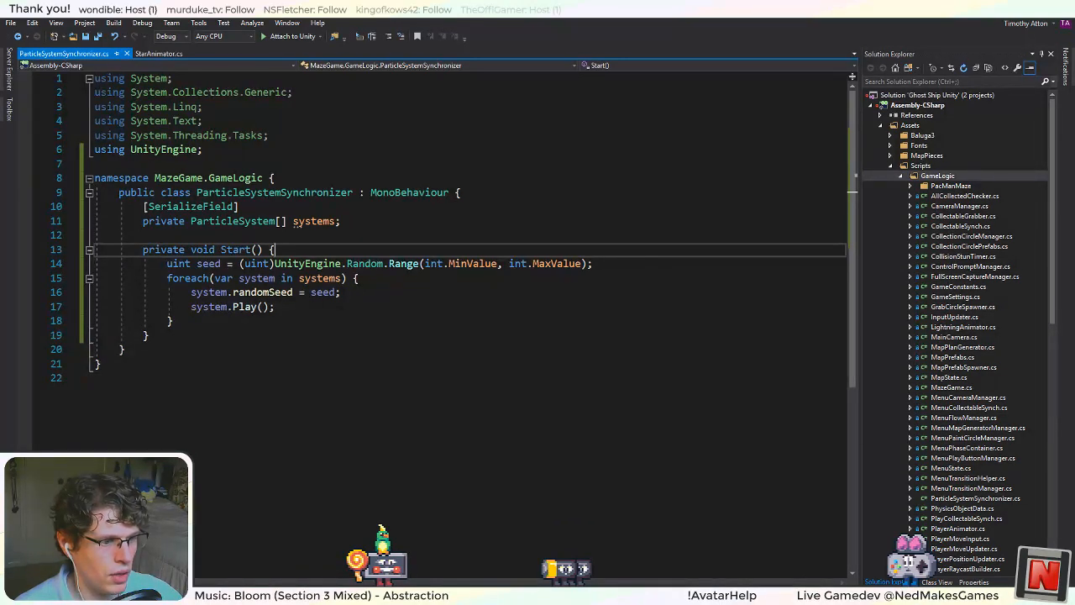
In Unity, add Particle System Synchronizer to Star, assign RenderMe System and Projected System to Systems, and apply the changes to the prefab.
{"action": "key", "text": "alt+Tab"}
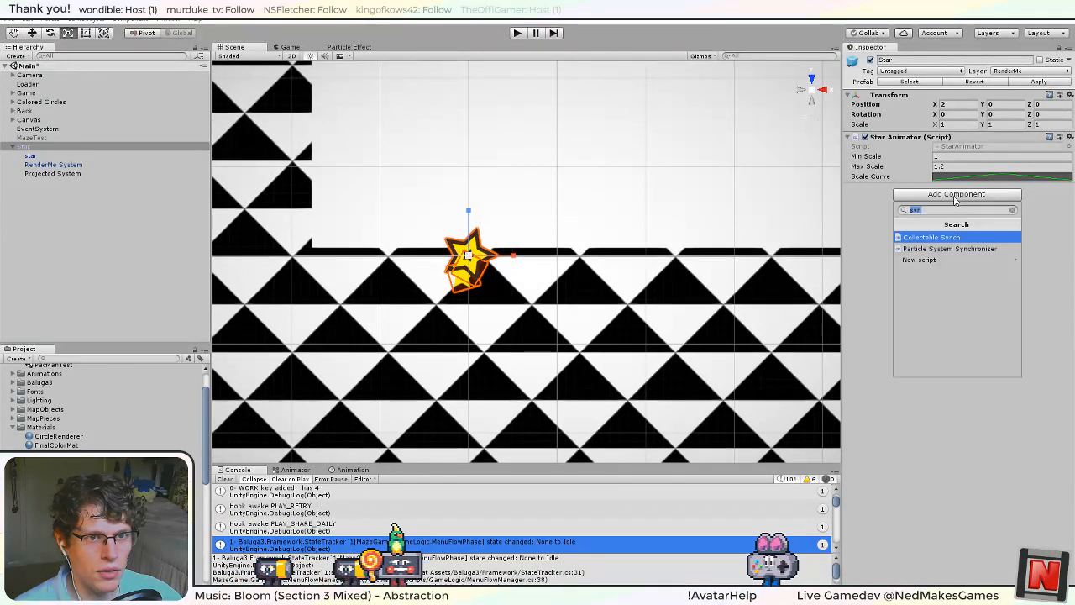
{"action": "left_click", "coordinate": [963, 250]}
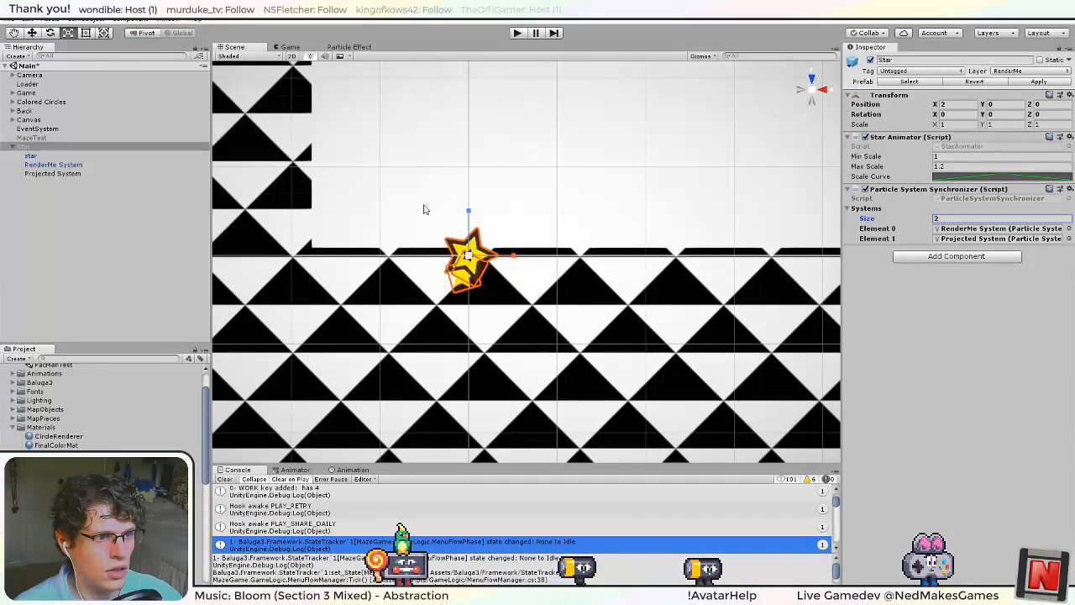
{"action": "left_click", "coordinate": [32, 149]}
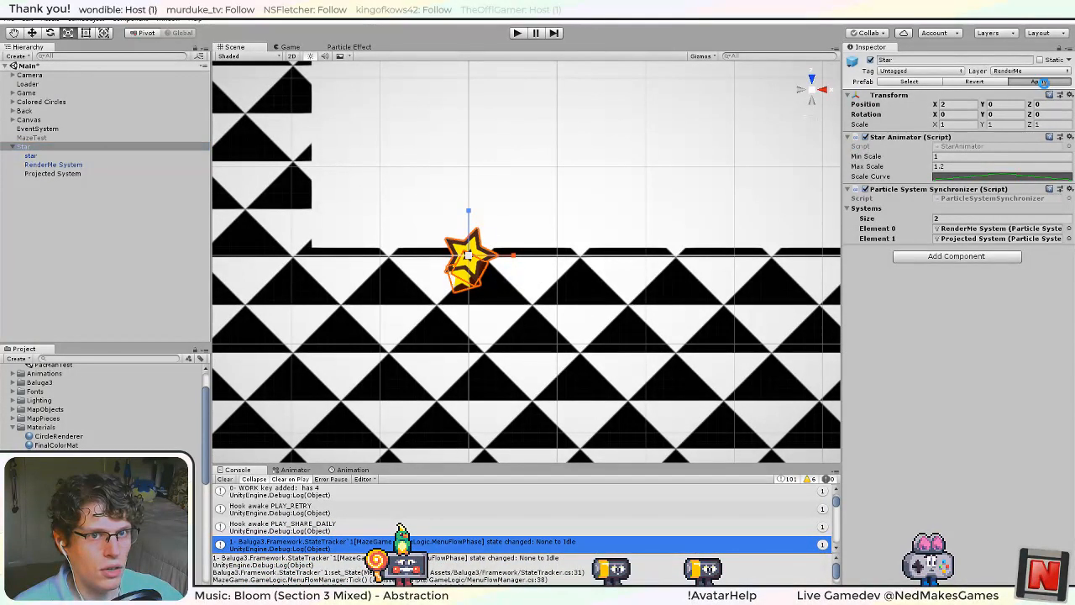
Compare the particles of RenderMe System and Projected System in the Scene view, including from a side angle.
{"action": "left_click", "coordinate": [71, 172]}
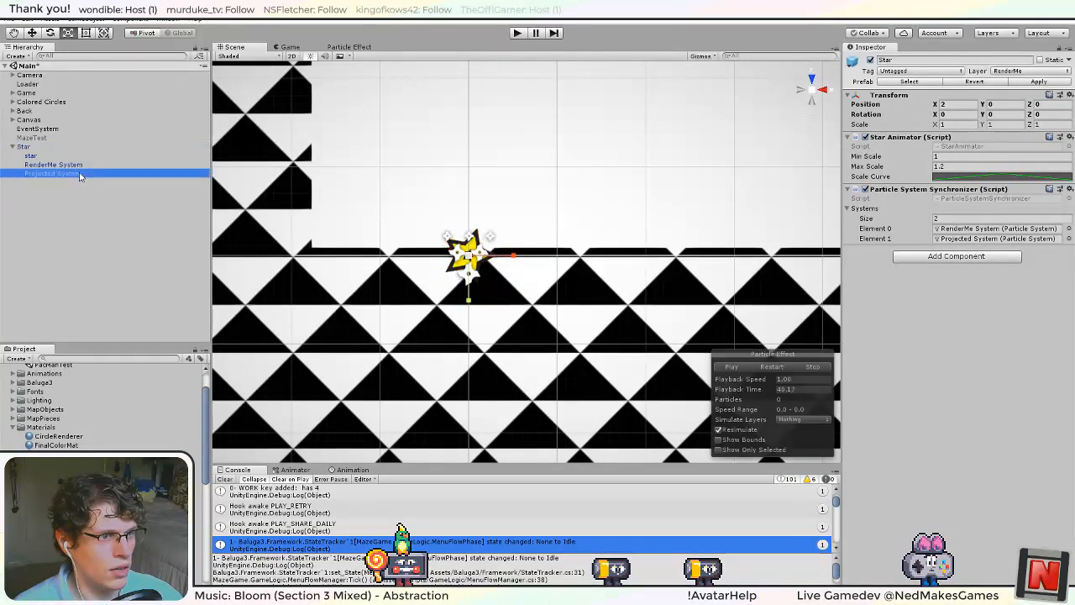
{"action": "left_click", "coordinate": [71, 165]}
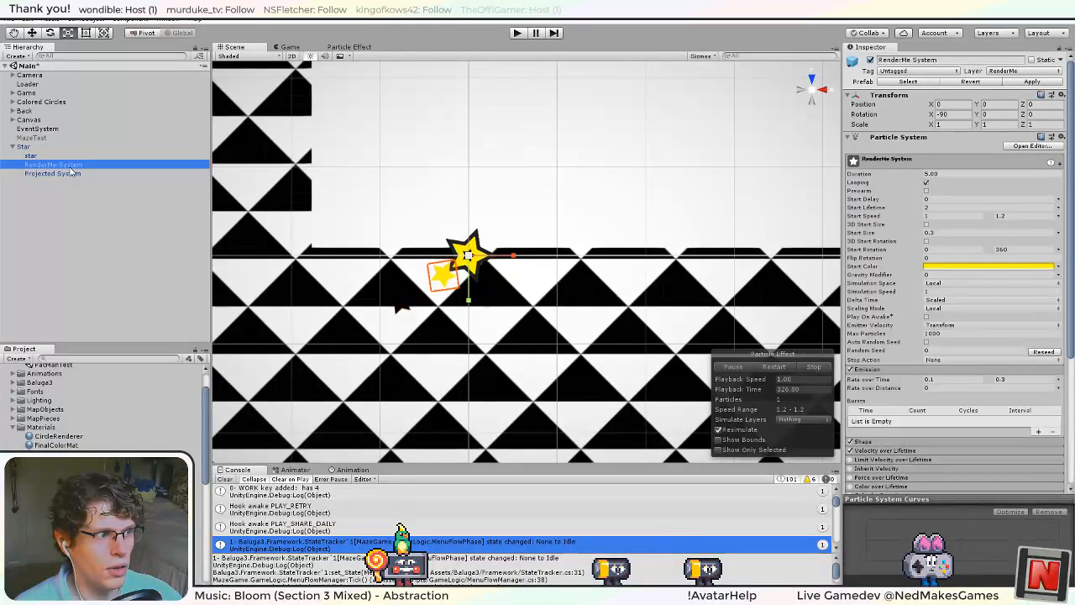
{"action": "left_click", "coordinate": [67, 174]}
{"action": "right_click_drag", "start_coordinate": [454, 335], "coordinate": [701, 194]}
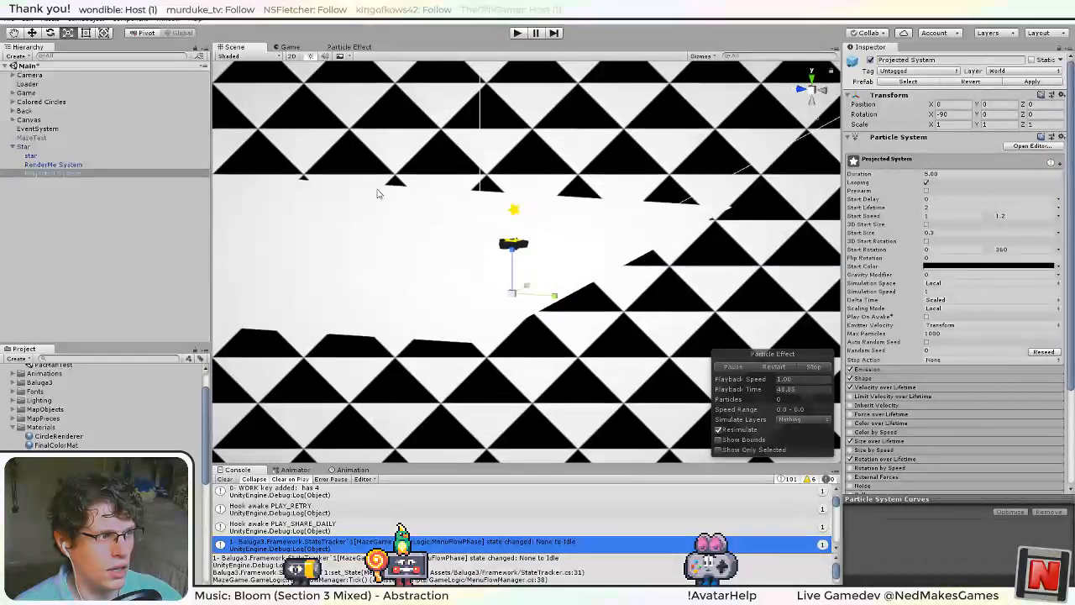
{"action": "left_click", "coordinate": [85, 166]}
{"action": "left_click", "coordinate": [74, 174]}
Inspect the transforms and settings of Colored Circles, Game, Projected System, CamAnchor and CircleCam to work out the particle height.
{"action": "left_click", "coordinate": [34, 102]}
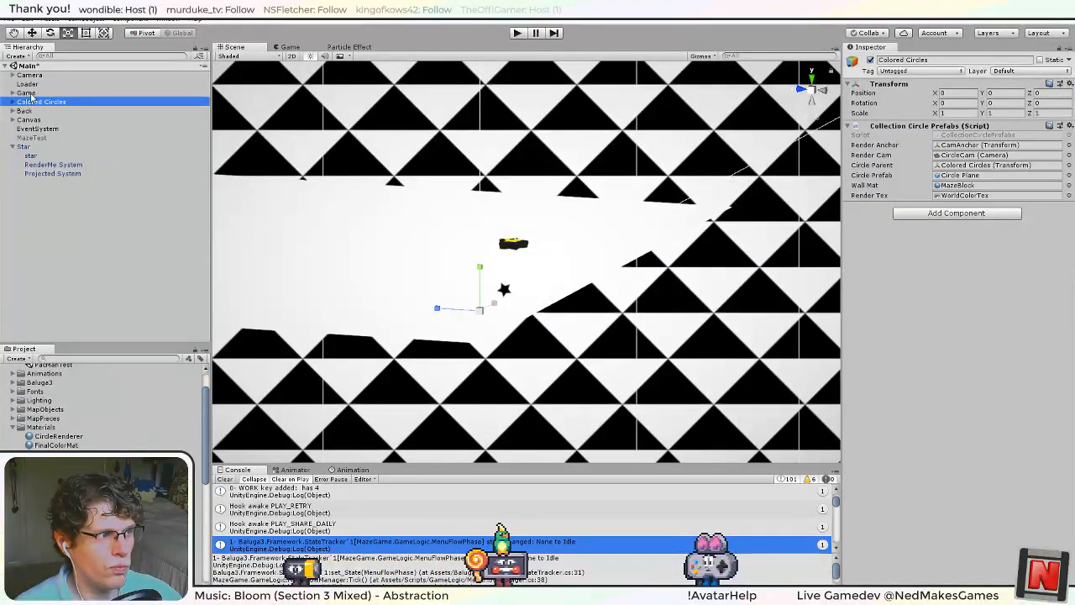
{"action": "left_click", "coordinate": [27, 92]}
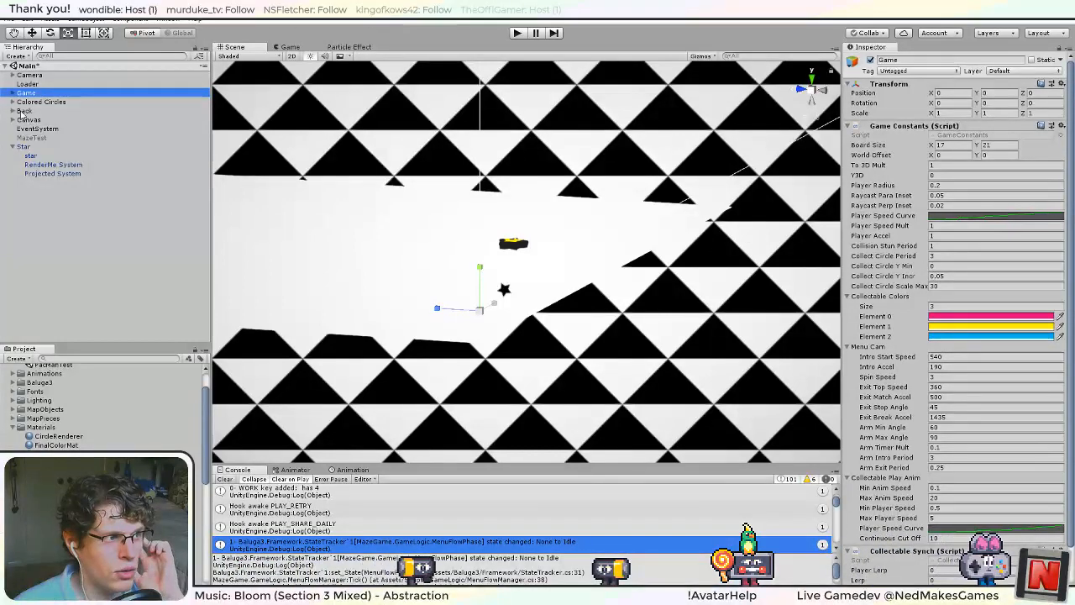
{"action": "left_click", "coordinate": [52, 173]}
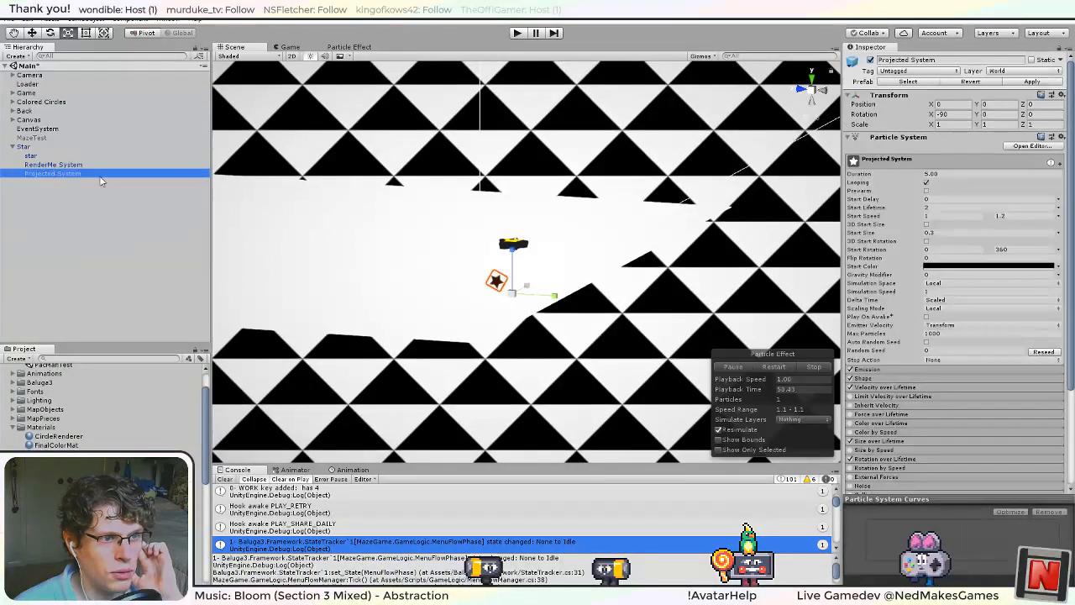
{"action": "left_click", "coordinate": [999, 104]}
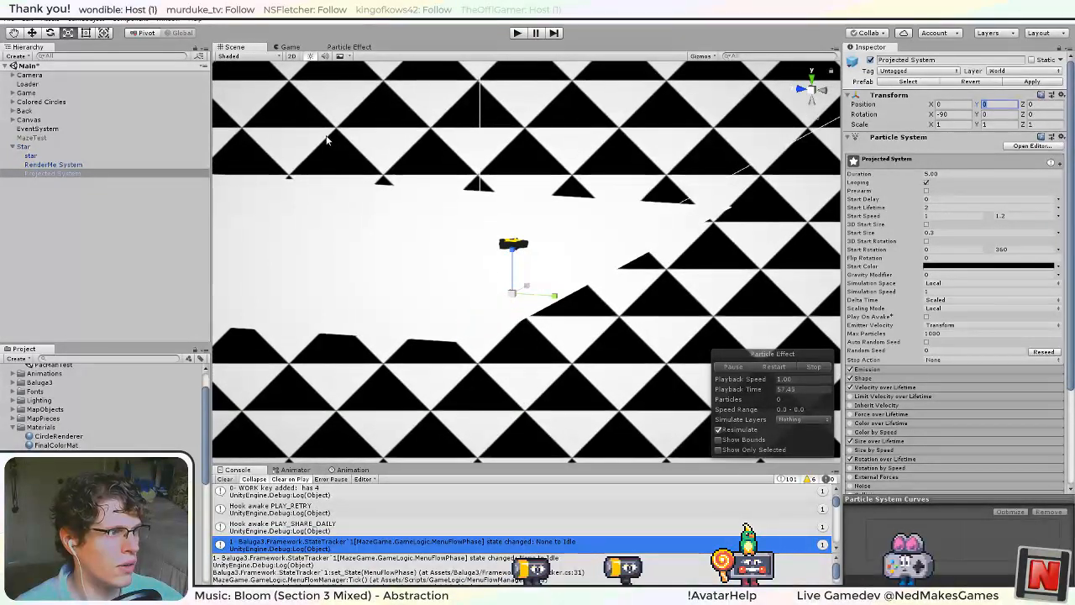
{"action": "left_click", "coordinate": [19, 102]}
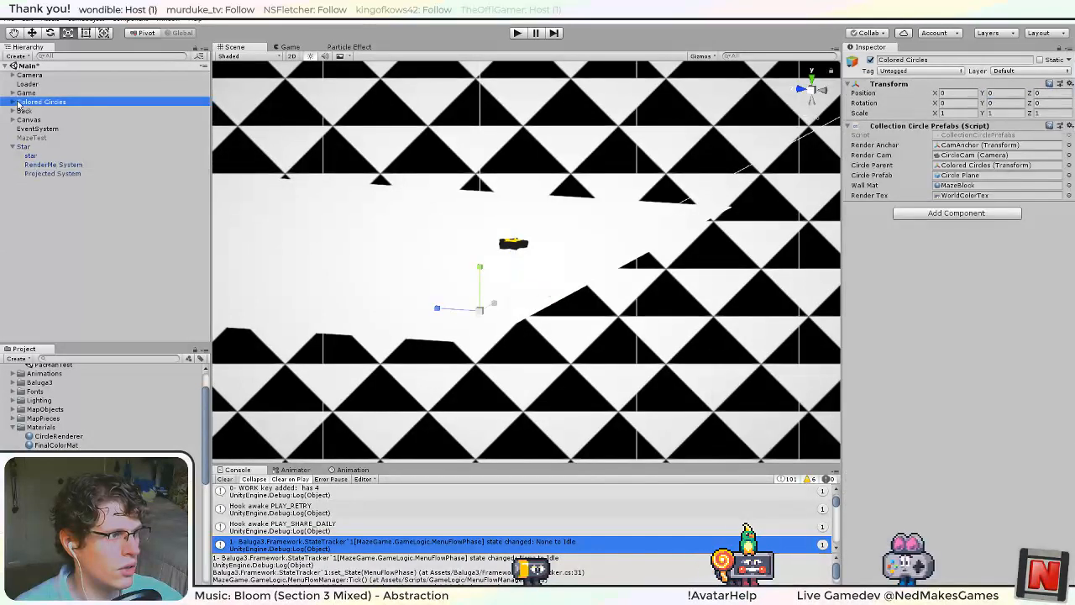
{"action": "left_click", "coordinate": [40, 111]}
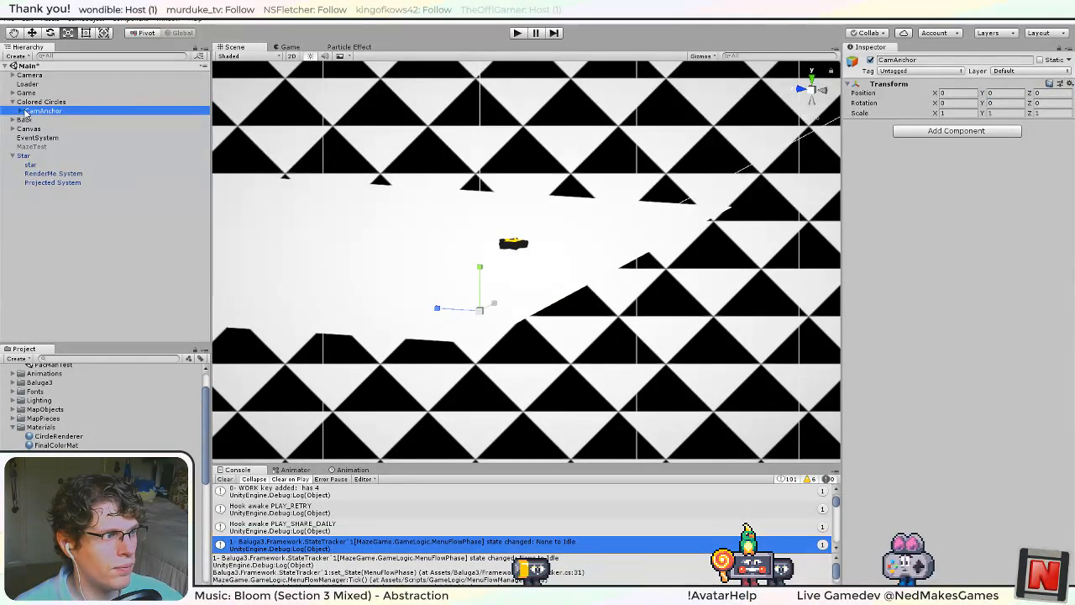
{"action": "left_click", "coordinate": [47, 120]}
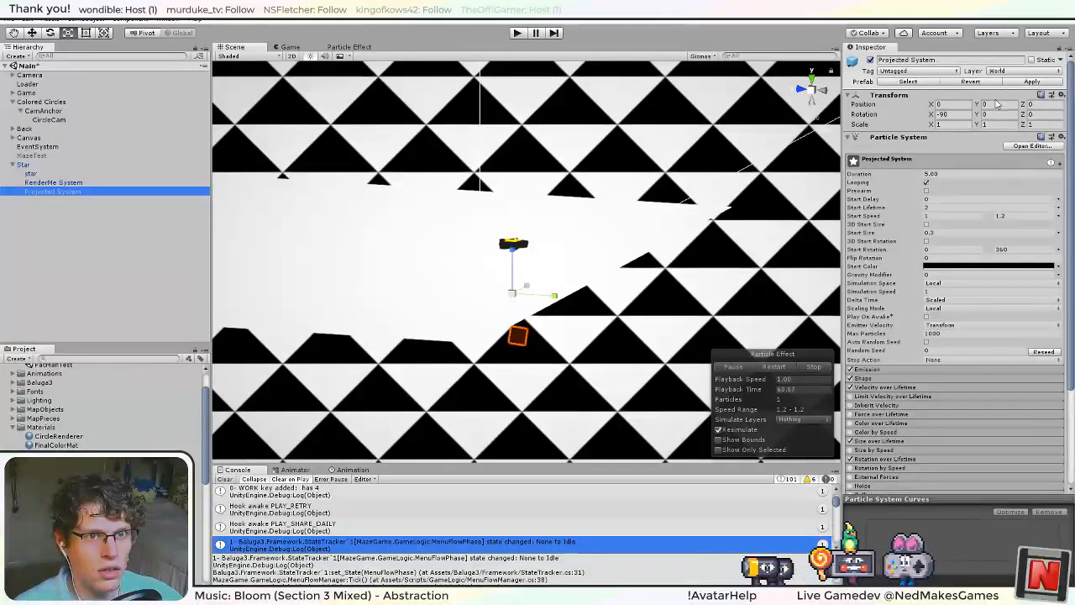
Set Projected System's Y position to 9 and apply the changes to the Star prefab.
{"action": "right_click_drag", "start_coordinate": [571, 319], "coordinate": [541, 226]}
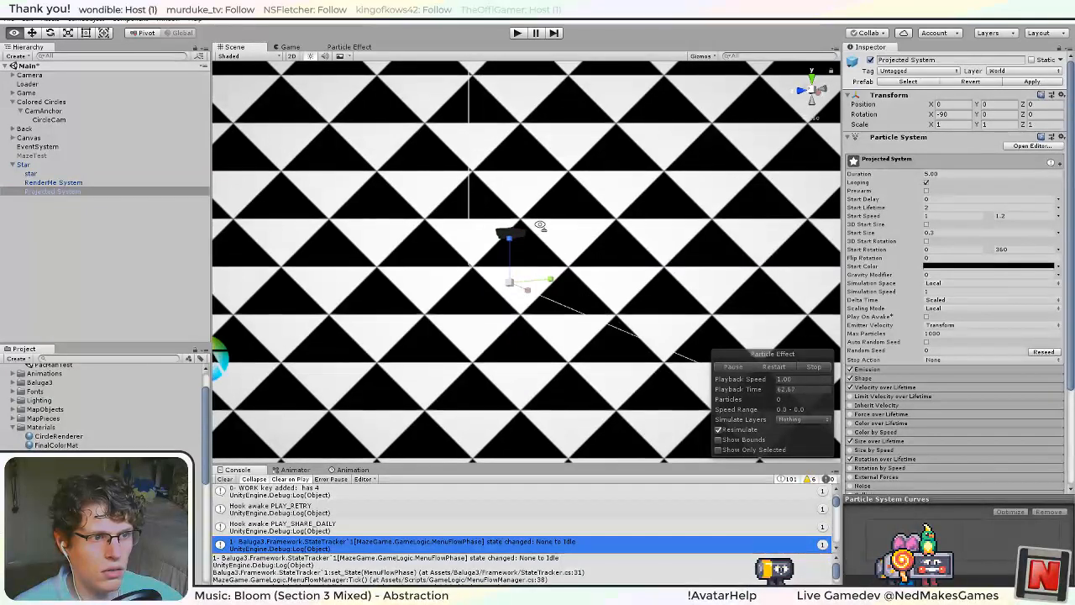
{"action": "right_click_drag", "start_coordinate": [437, 254], "coordinate": [621, 265]}
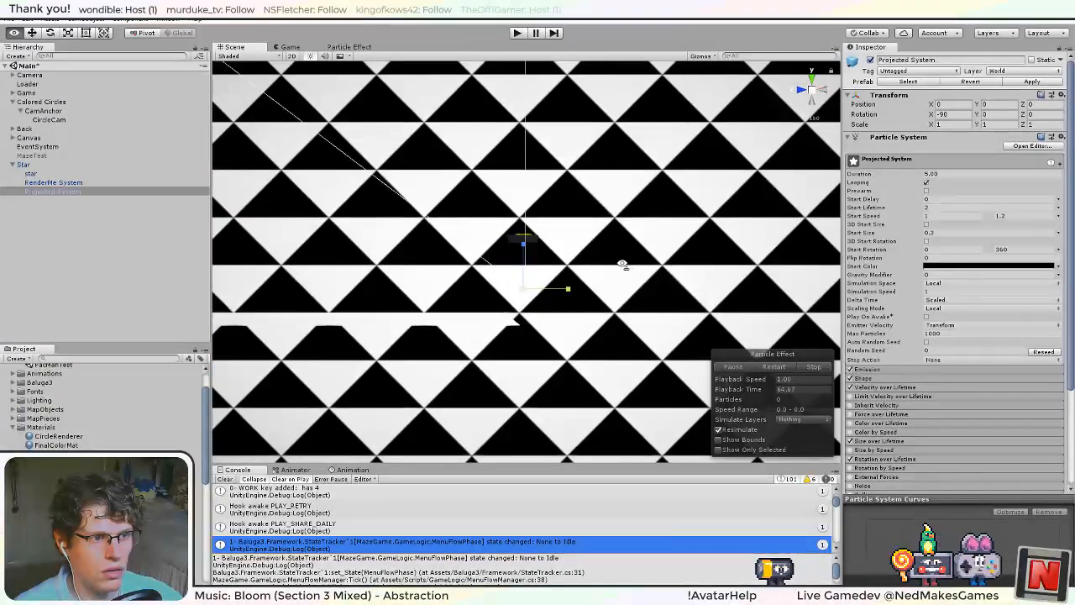
{"action": "left_click", "coordinate": [803, 90]}
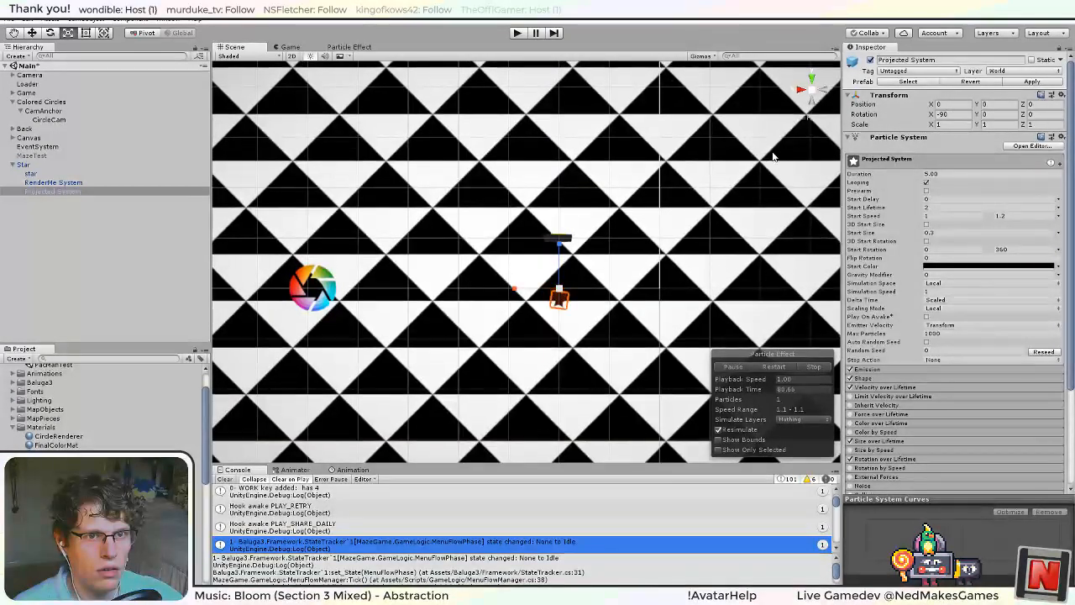
{"action": "left_click", "coordinate": [1000, 107]}
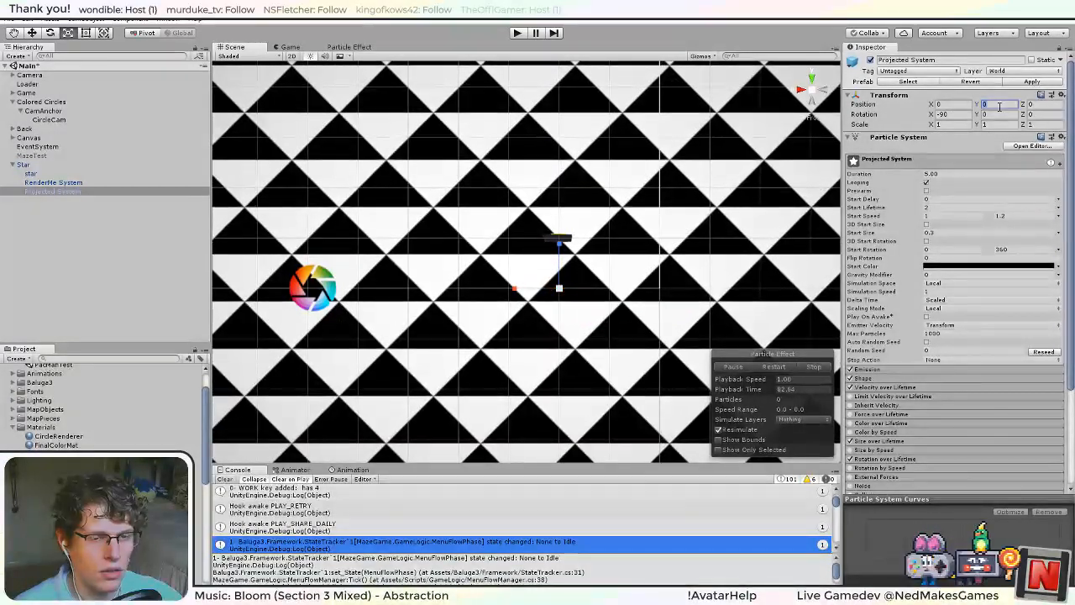
{"action": "type", "text": "10"}
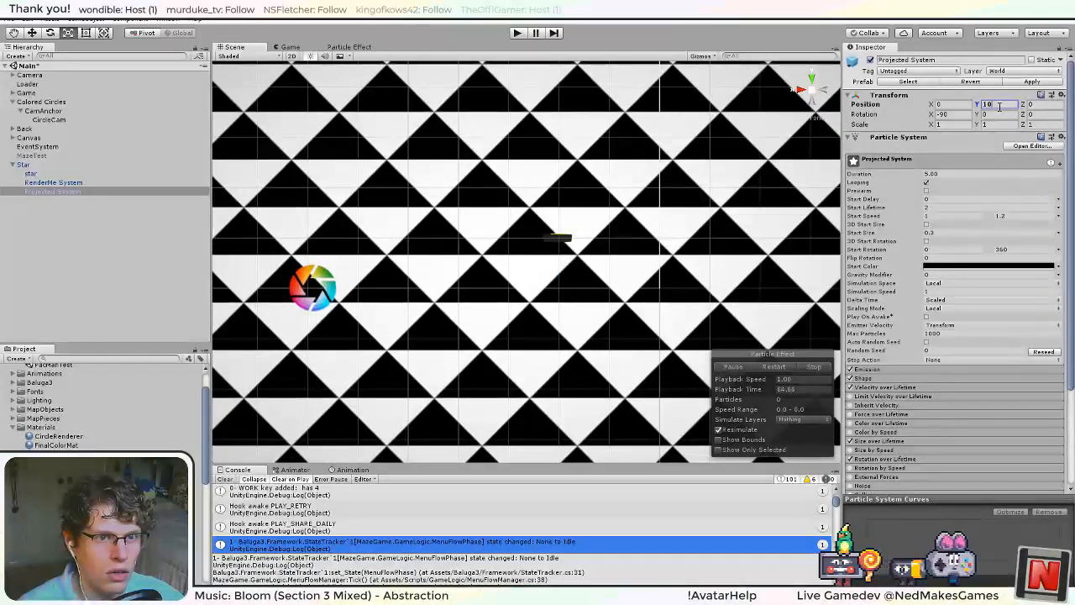
{"action": "type", "text": "9"}
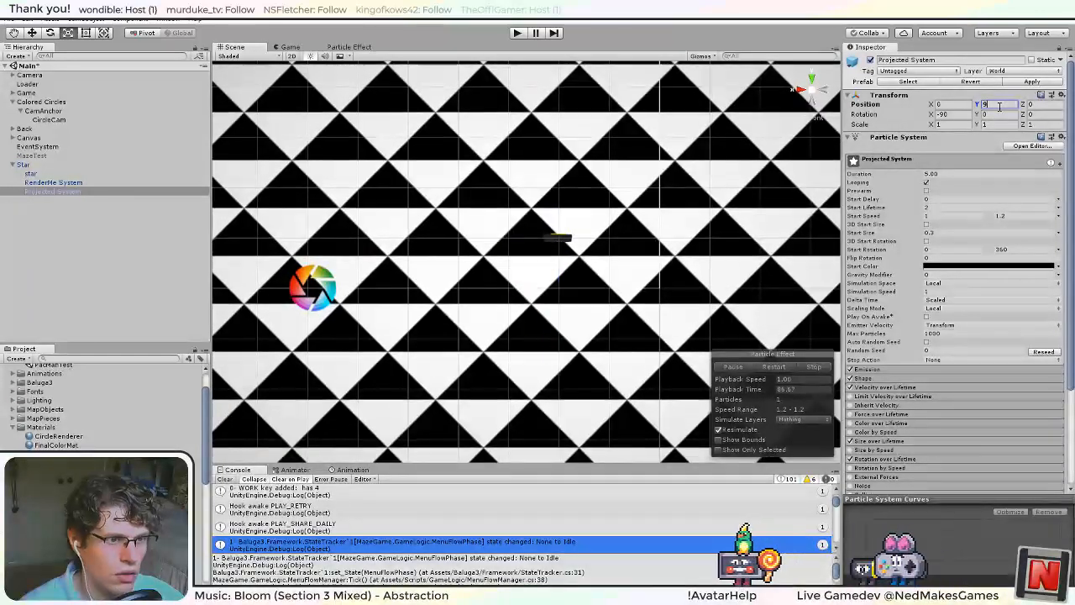
{"action": "left_click", "coordinate": [43, 164]}
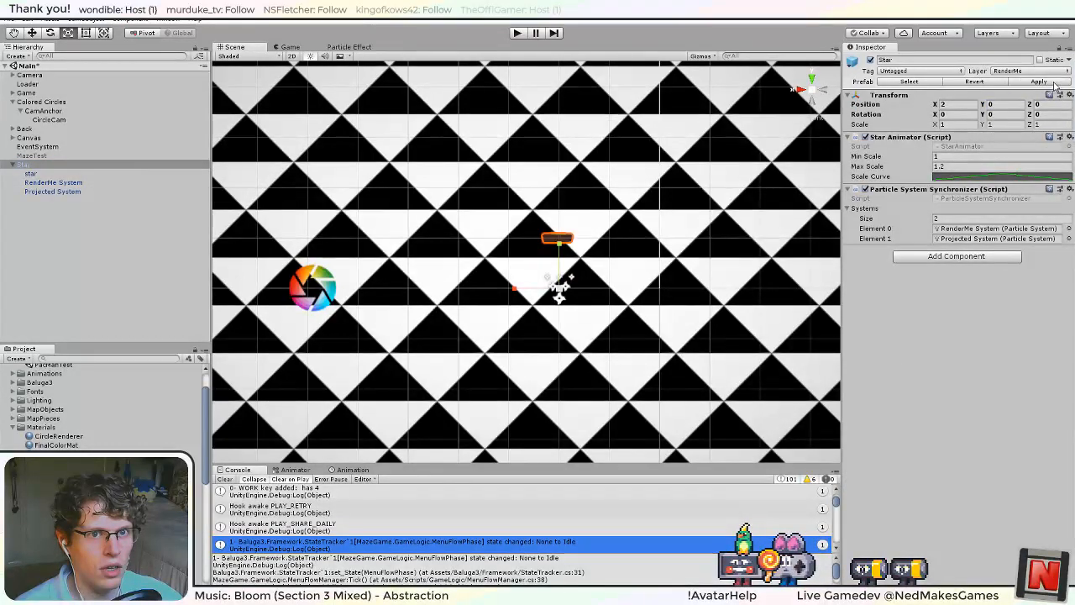
Run the game, examine the star particles and a Circle Plane clone in the Scene view from above, and stop the run.
{"action": "left_click", "coordinate": [518, 32]}
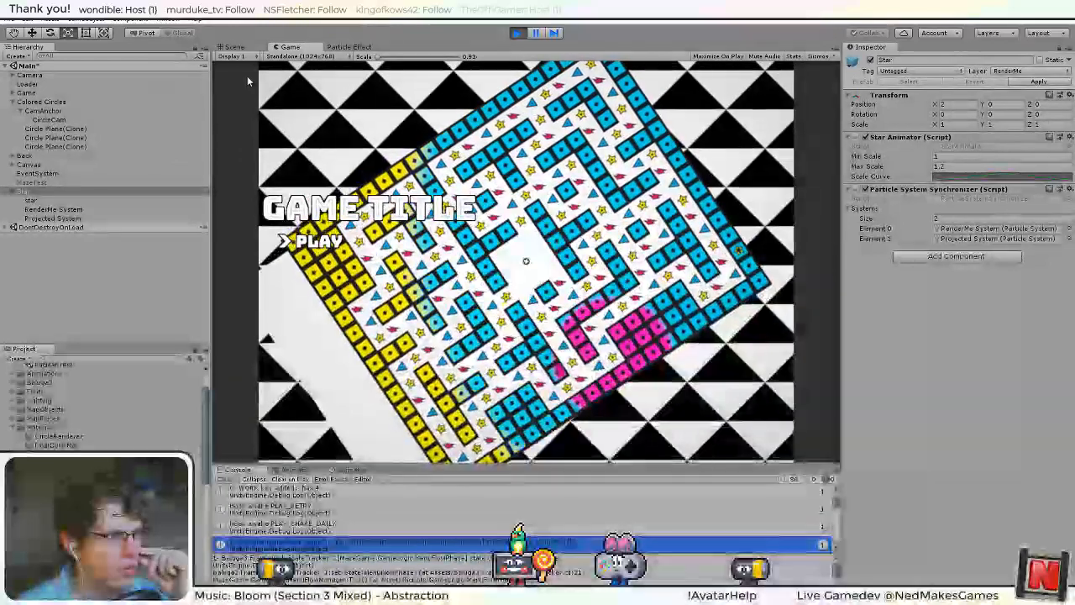
{"action": "left_click", "coordinate": [239, 48]}
{"action": "left_click_drag", "start_coordinate": [567, 137], "coordinate": [582, 227], "text": "alt"}
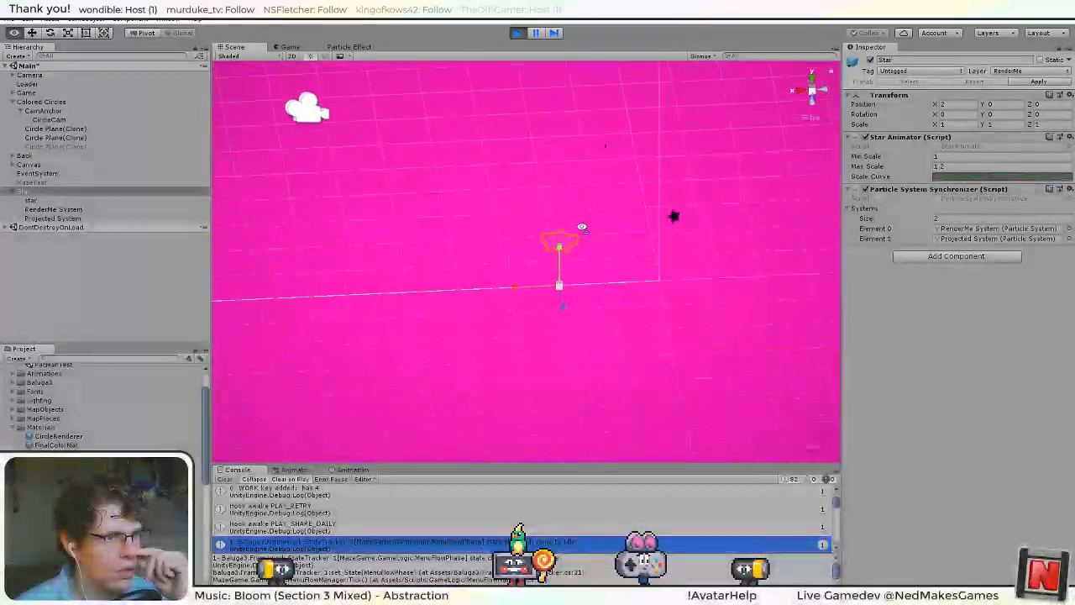
{"action": "scroll", "coordinate": [598, 252], "scroll_direction": "down", "scroll_amount": 5}
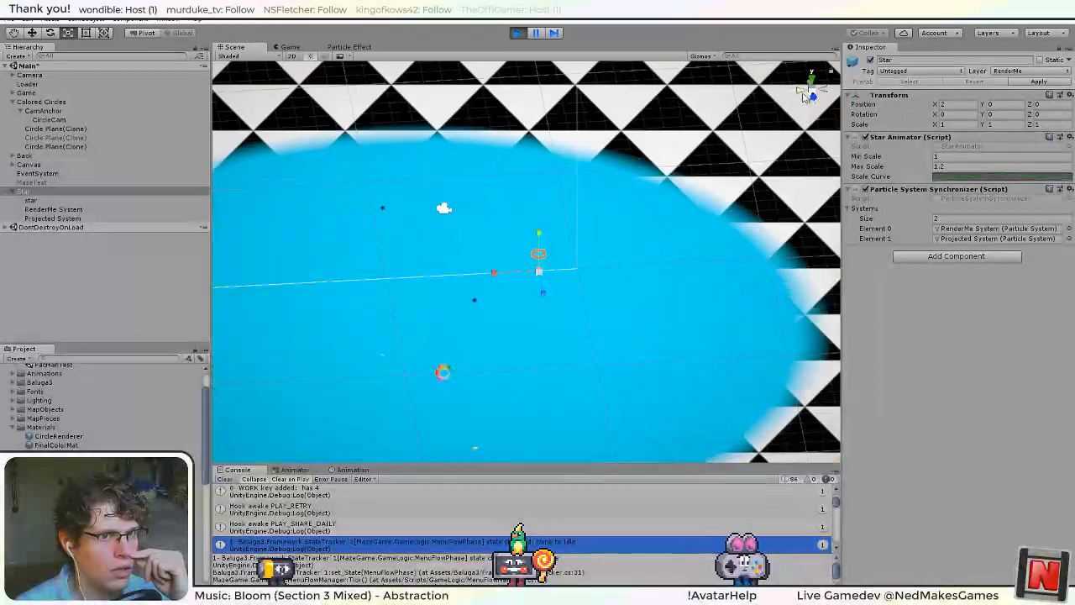
{"action": "left_click", "coordinate": [810, 80]}
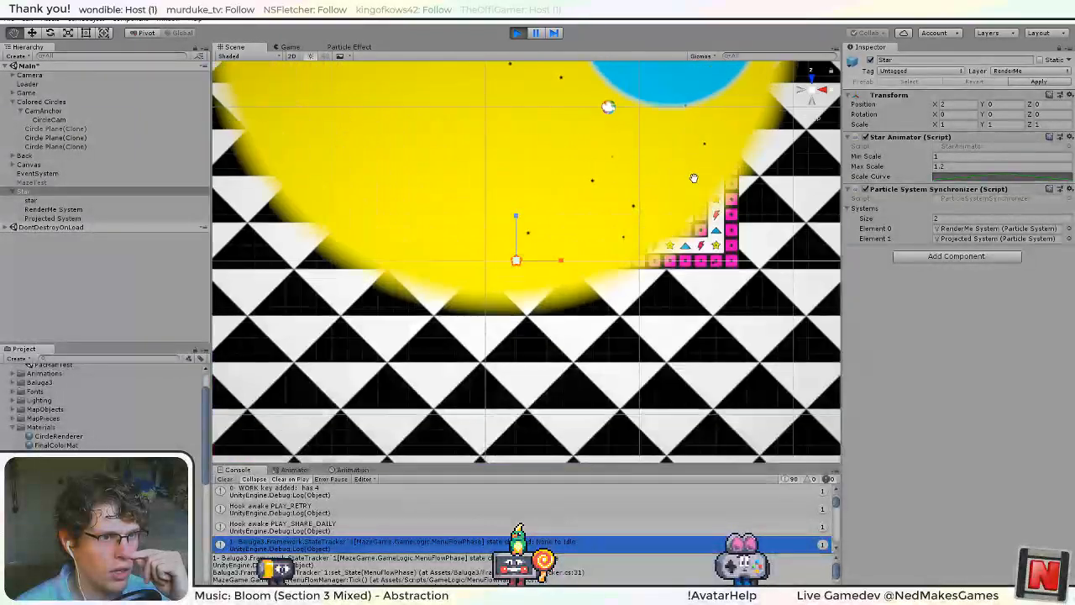
{"action": "middle_click_drag", "start_coordinate": [664, 265], "coordinate": [598, 326]}
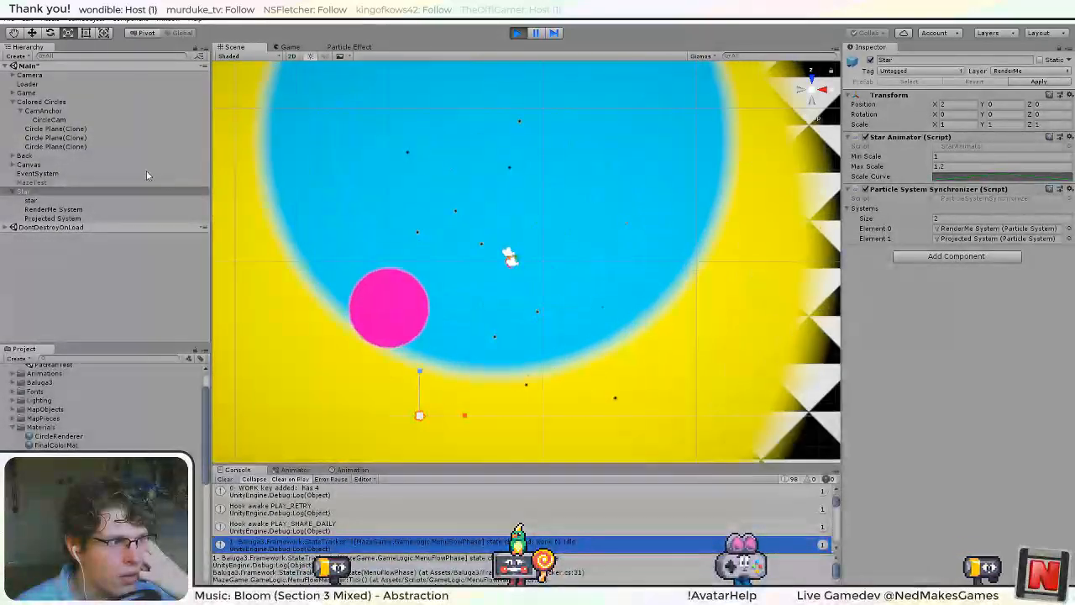
{"action": "left_click", "coordinate": [61, 130]}
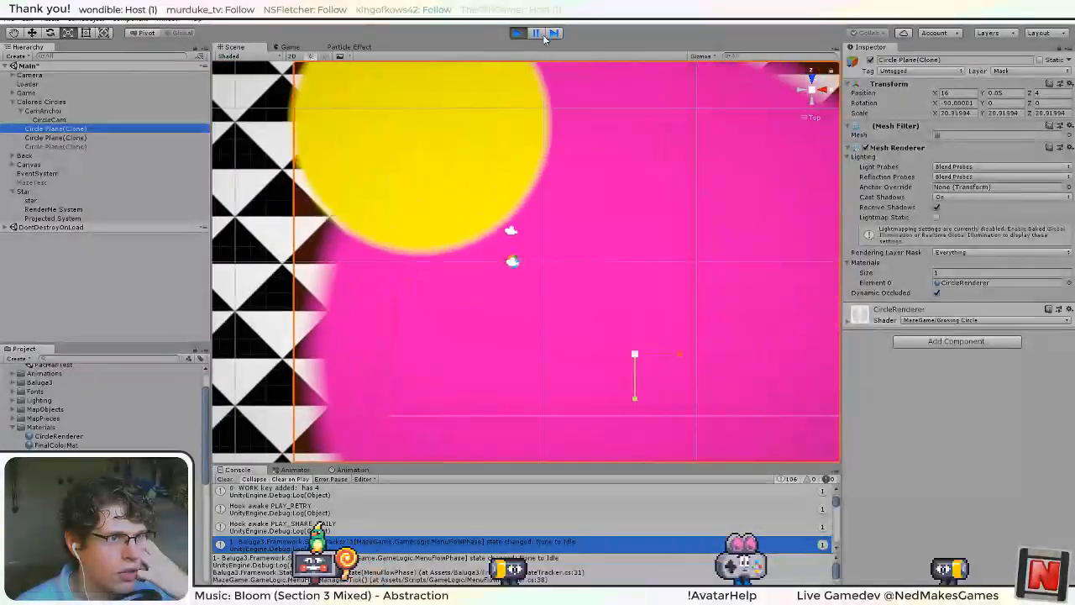
{"action": "left_click", "coordinate": [517, 34]}
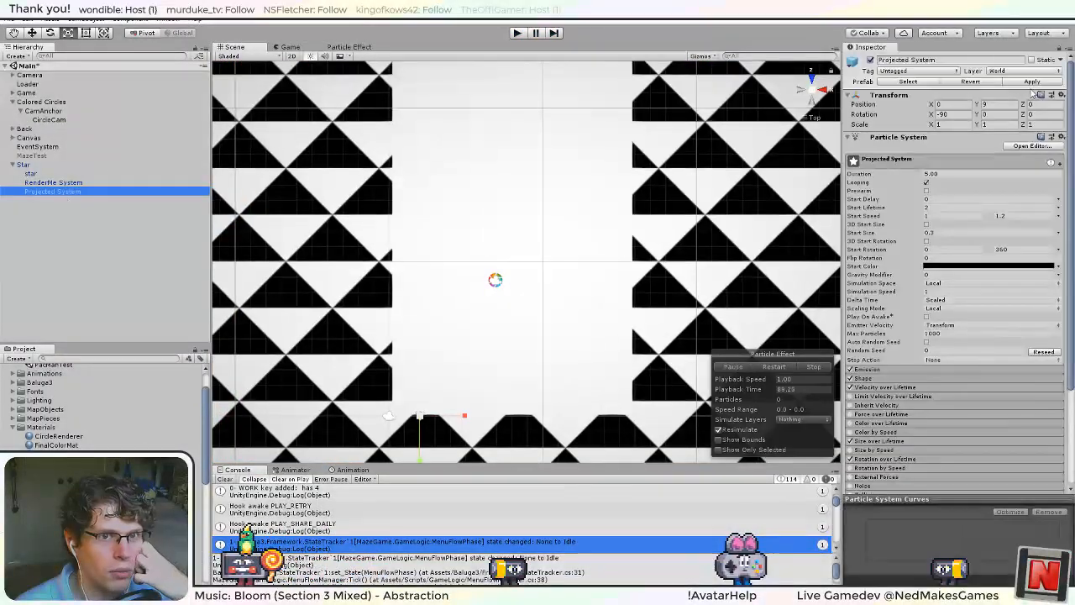
Assign Projected System to the Mask layer and test the change in a short game run.
{"action": "left_click", "coordinate": [1024, 71]}
{"action": "left_click", "coordinate": [1022, 194]}
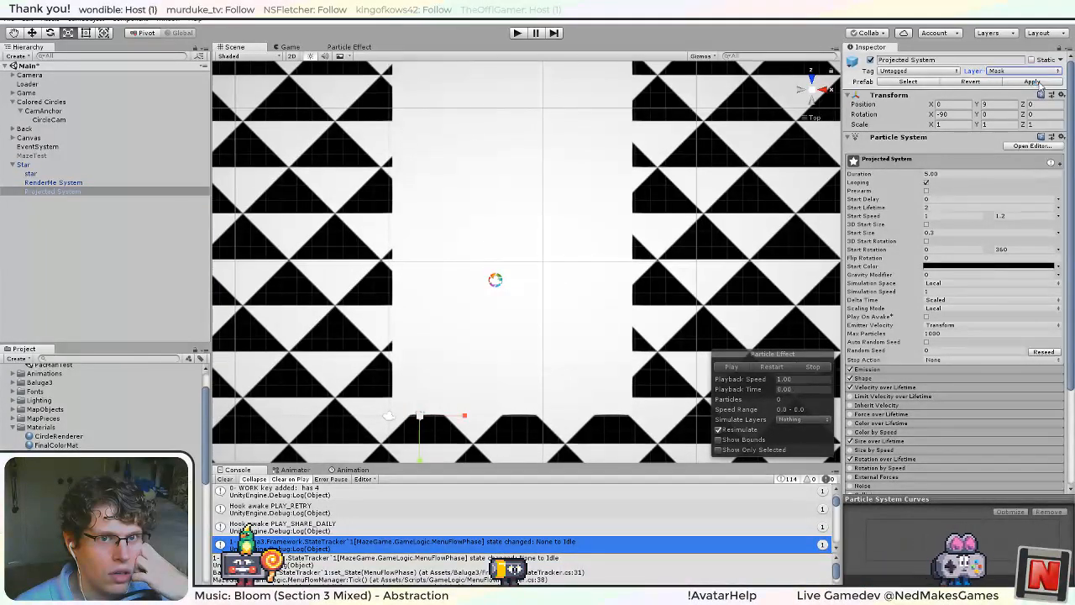
{"action": "left_click", "coordinate": [518, 34]}
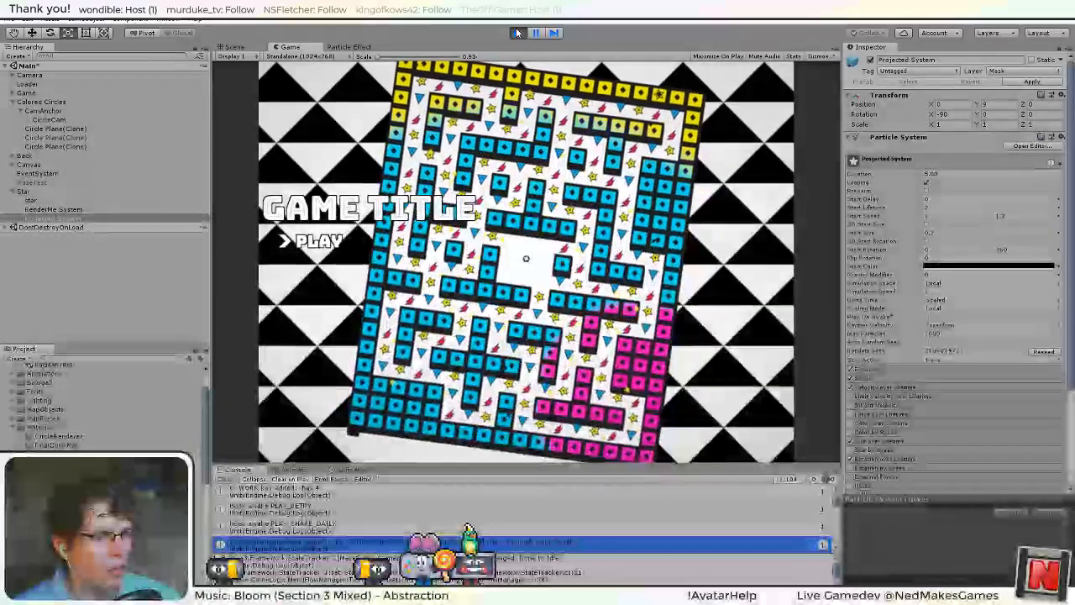
{"action": "left_click", "coordinate": [518, 33]}
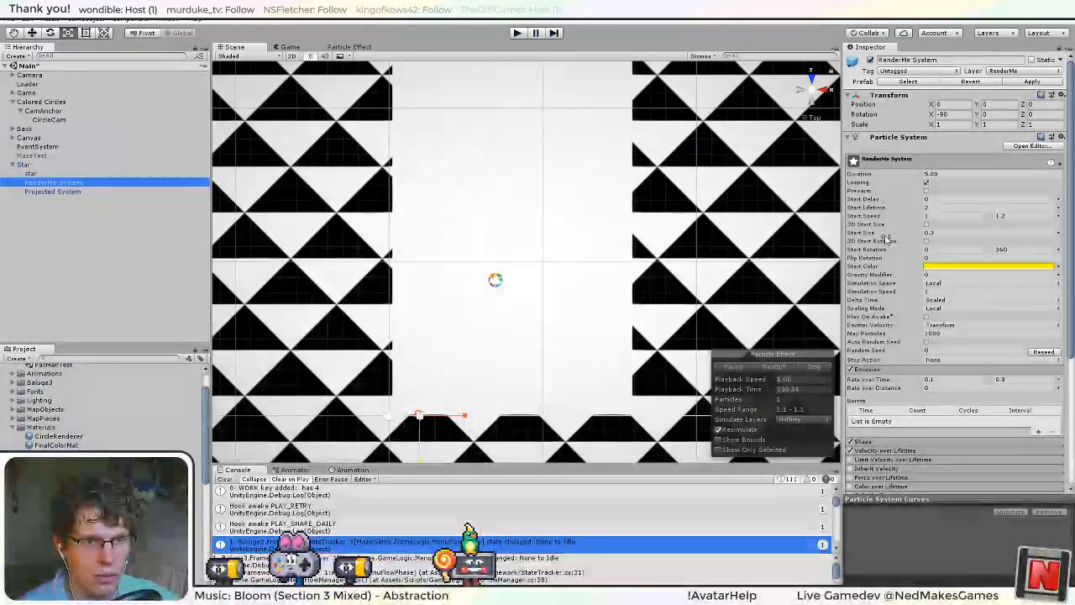
Set the Z scale in RenderMe System's Shape module to 0.
{"action": "scroll", "coordinate": [891, 252], "scroll_direction": "down", "scroll_amount": 2}
{"action": "scroll", "coordinate": [896, 269], "scroll_direction": "up", "scroll_amount": 2}
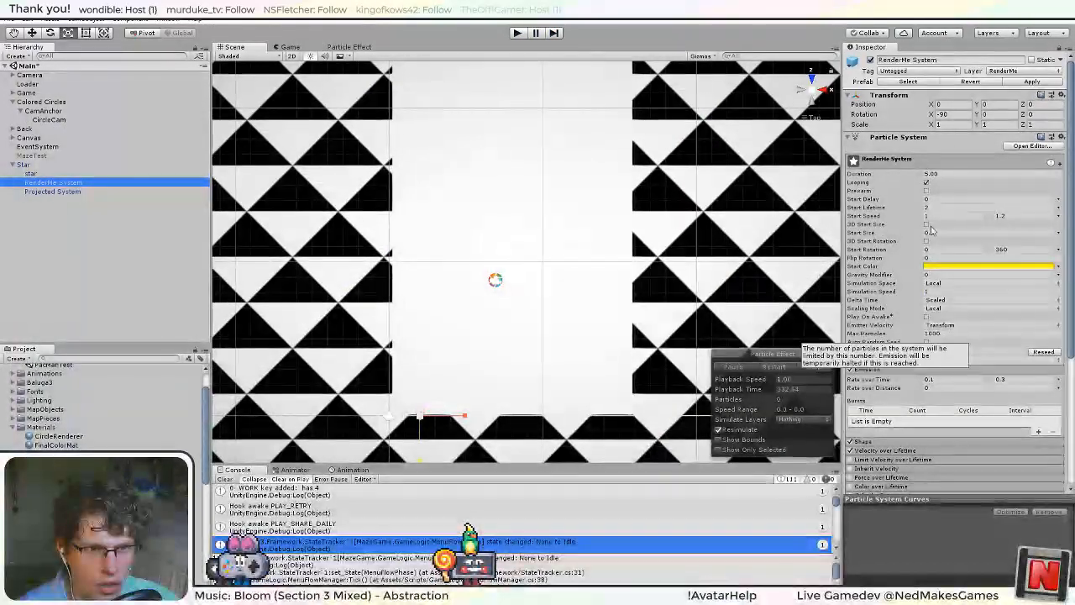
{"action": "scroll", "coordinate": [914, 256], "scroll_direction": "down", "scroll_amount": 4}
{"action": "left_click", "coordinate": [893, 375]}
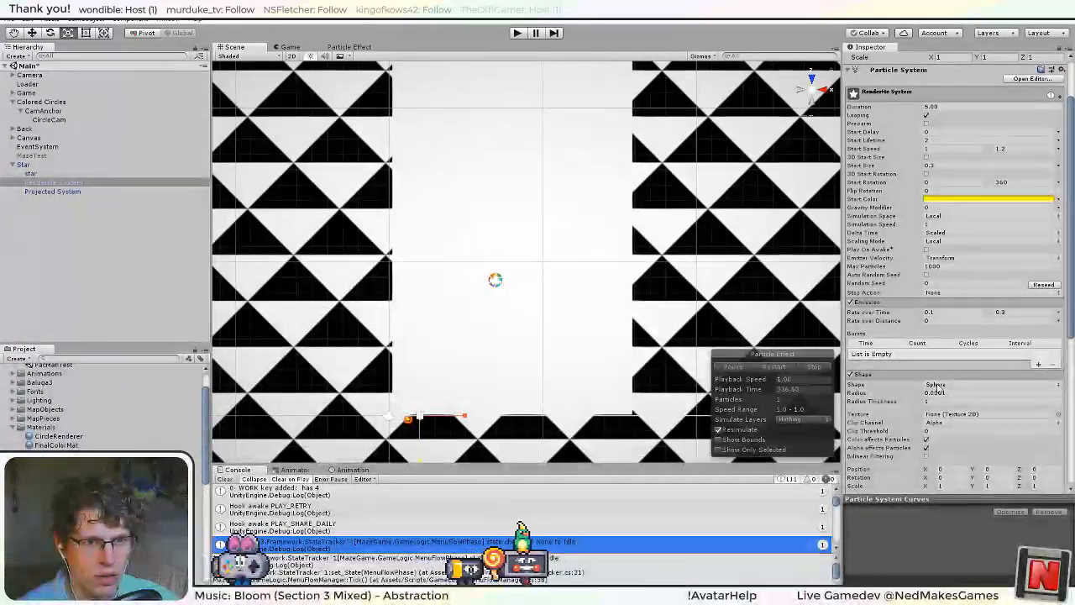
{"action": "scroll", "coordinate": [896, 405], "scroll_direction": "down", "scroll_amount": 5}
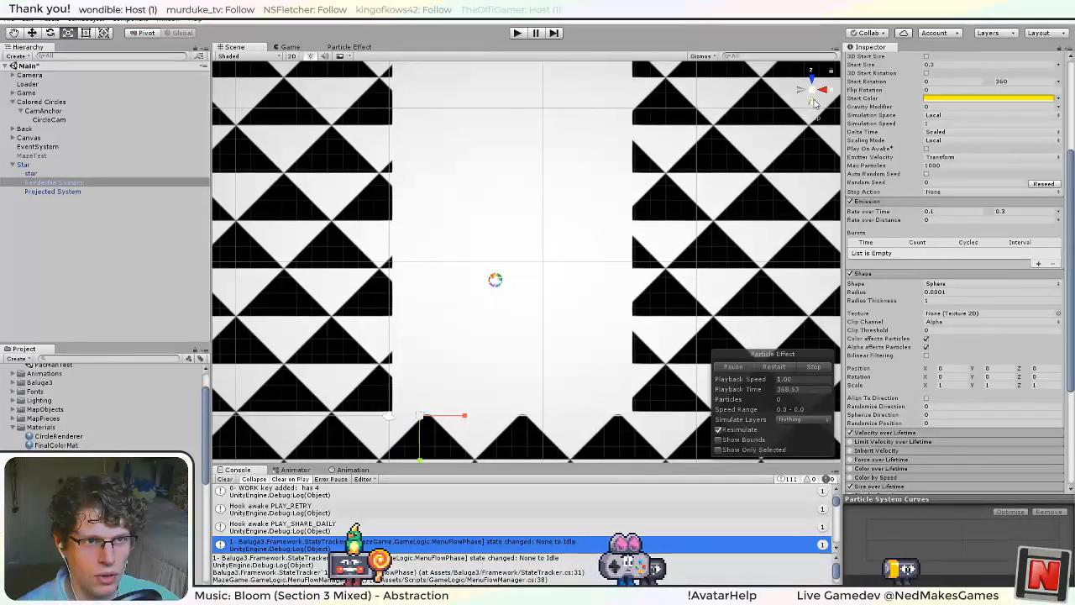
{"action": "left_click", "coordinate": [1042, 385]}
{"action": "type", "text": "0"}
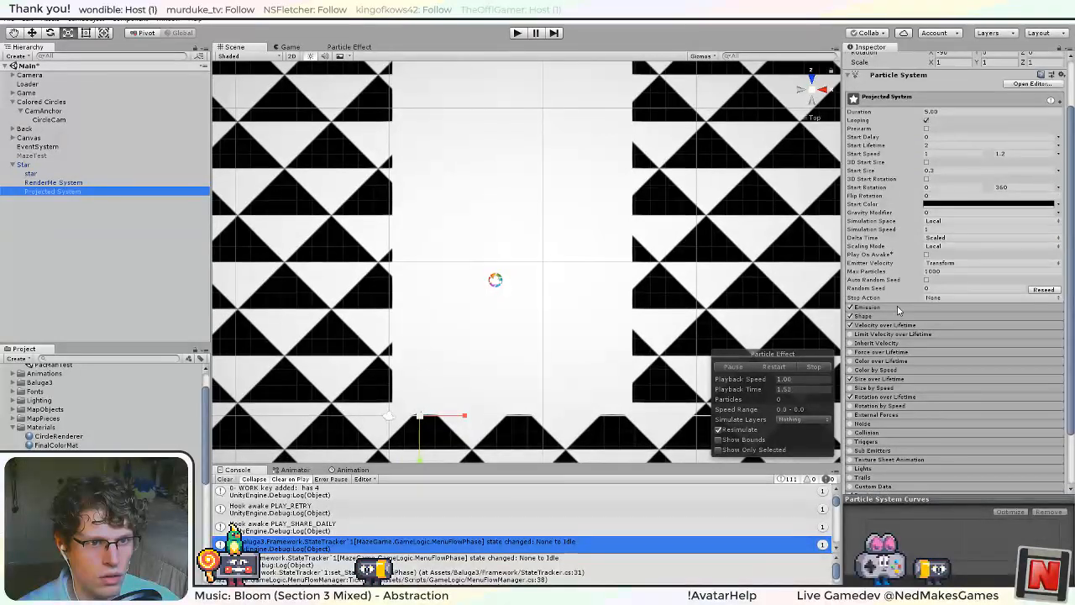
Set the Z scale in Projected System's Shape module to 0 and apply the changes to the Star prefab.
{"action": "left_click", "coordinate": [877, 316]}
{"action": "left_click", "coordinate": [1047, 426]}
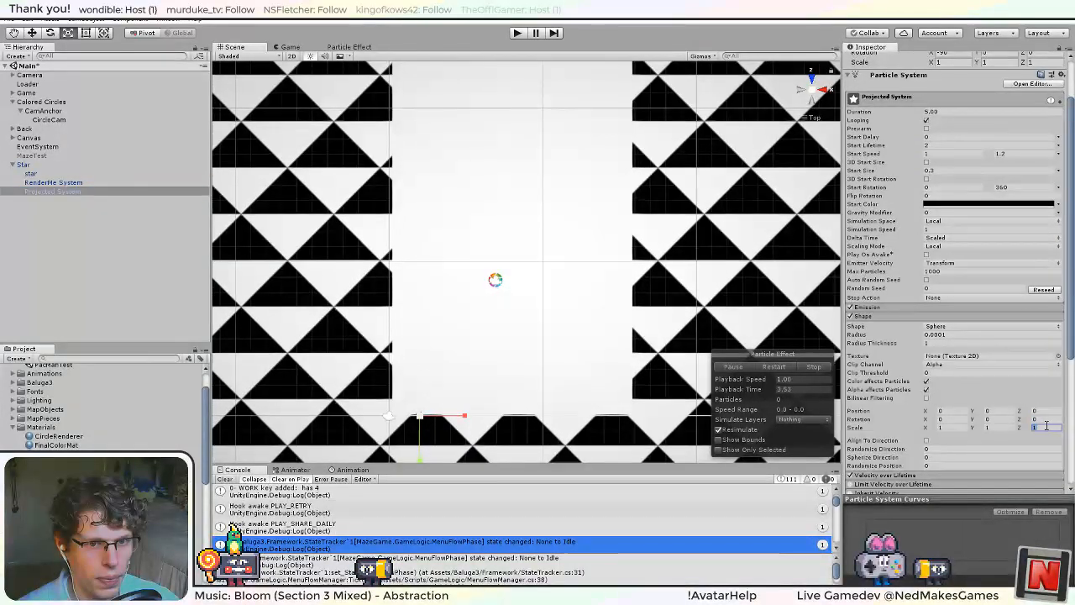
{"action": "scroll", "coordinate": [933, 325], "scroll_direction": "up", "scroll_amount": 3}
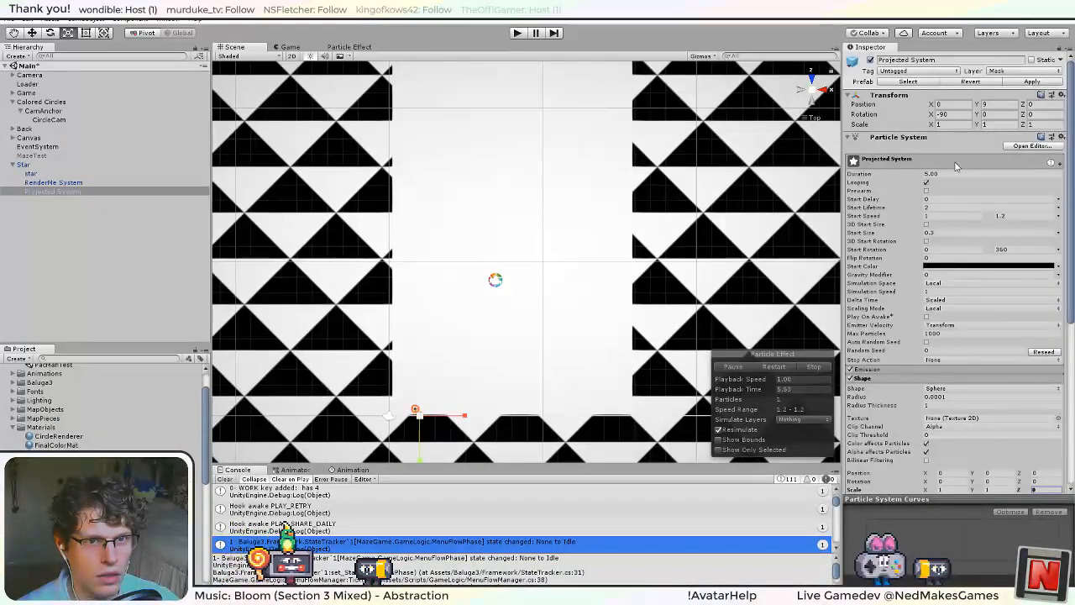
{"action": "left_click", "coordinate": [29, 165]}
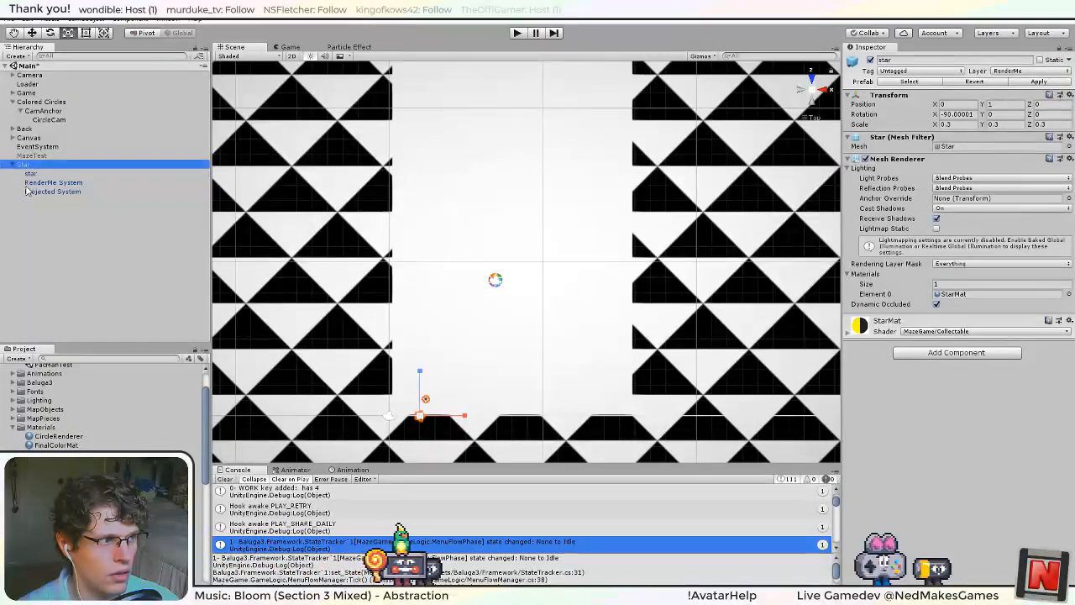
{"action": "left_click", "coordinate": [1051, 83]}
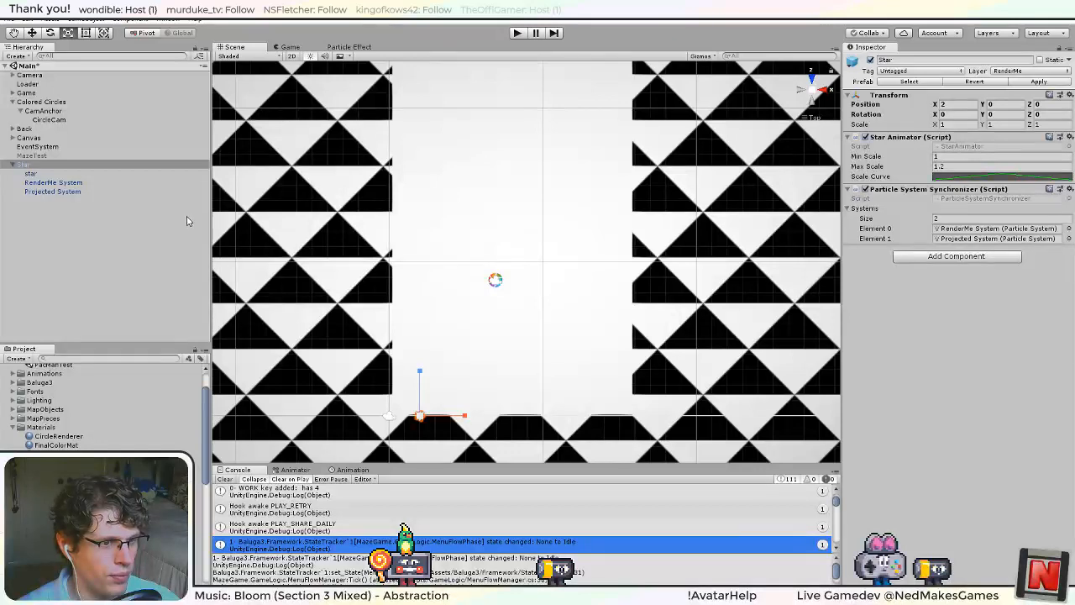
Compare the Emission and Shape settings of RenderMe System and Projected System.
{"action": "left_click", "coordinate": [53, 192]}
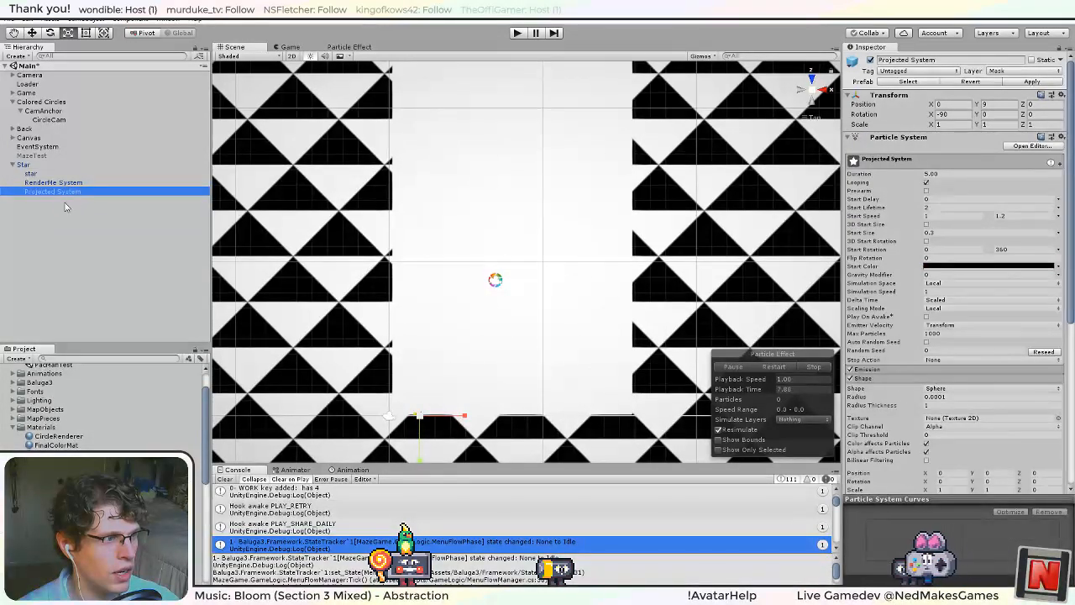
{"action": "left_click", "coordinate": [53, 183]}
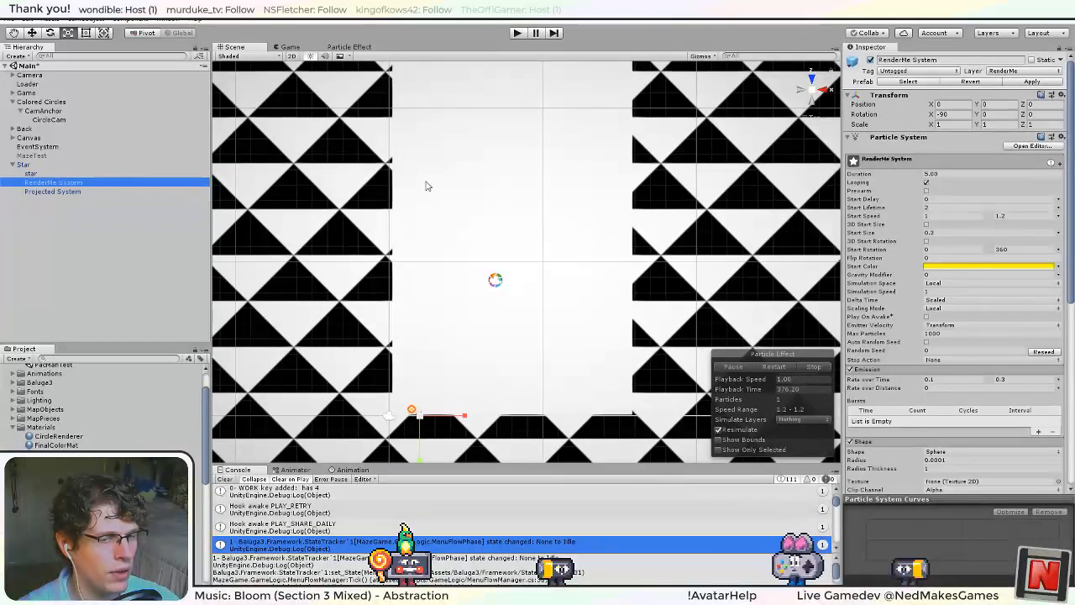
{"action": "scroll", "coordinate": [902, 289], "scroll_direction": "down", "scroll_amount": 5}
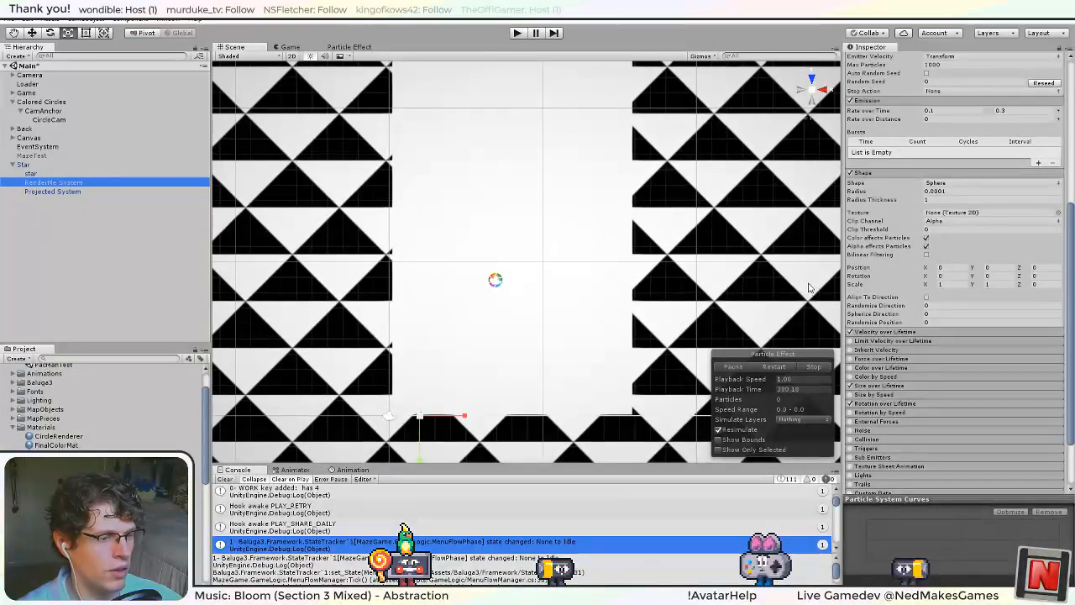
Review the Star object and its children, and test the star particles in a short game run.
{"action": "left_click", "coordinate": [72, 184]}
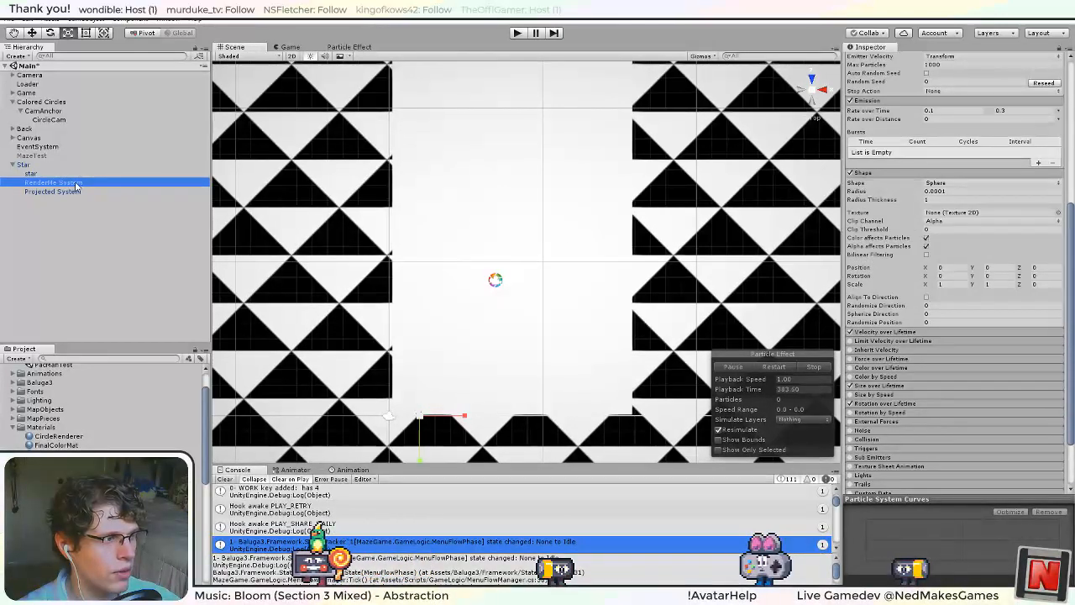
{"action": "left_click", "coordinate": [70, 173]}
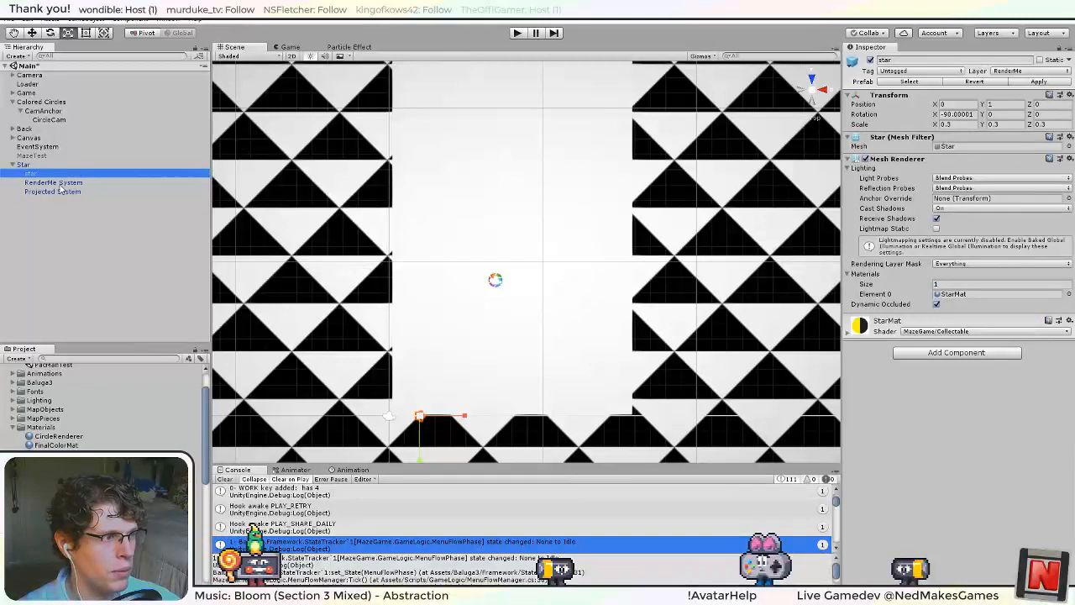
{"action": "left_click", "coordinate": [57, 200]}
{"action": "left_click", "coordinate": [47, 164]}
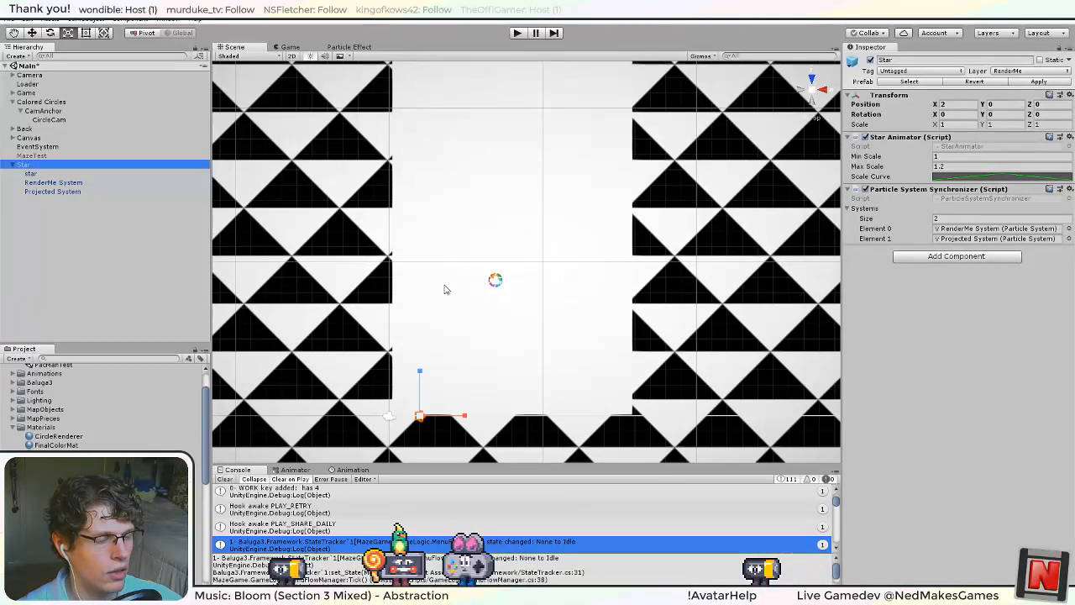
{"action": "left_click", "coordinate": [519, 33]}
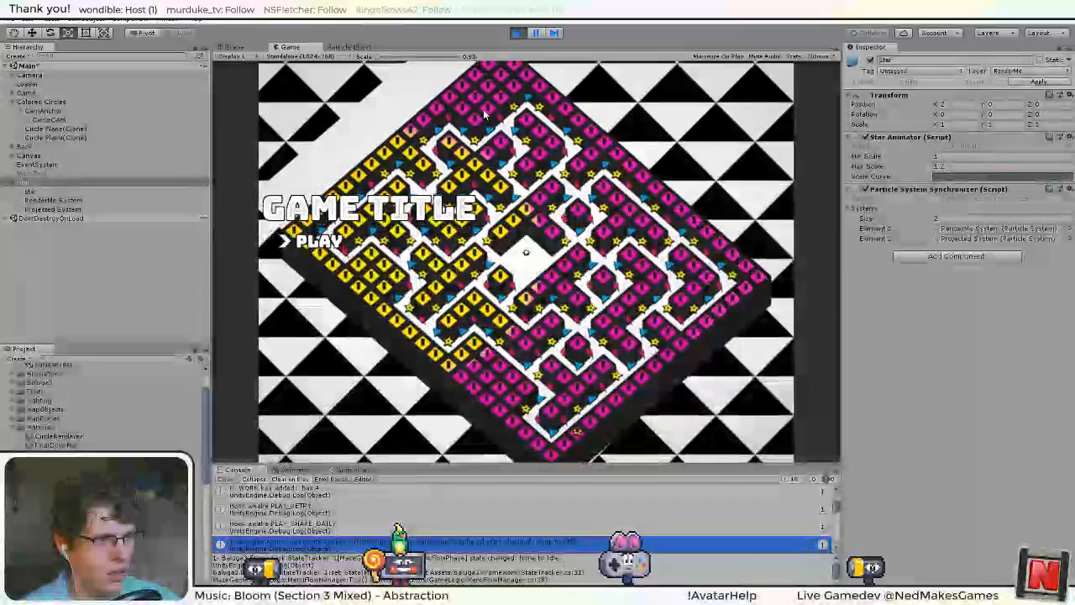
{"action": "left_click", "coordinate": [518, 34]}
Frame the Star object in the Scene view and examine its particles from an angle and from above.
{"action": "left_click", "coordinate": [88, 183]}
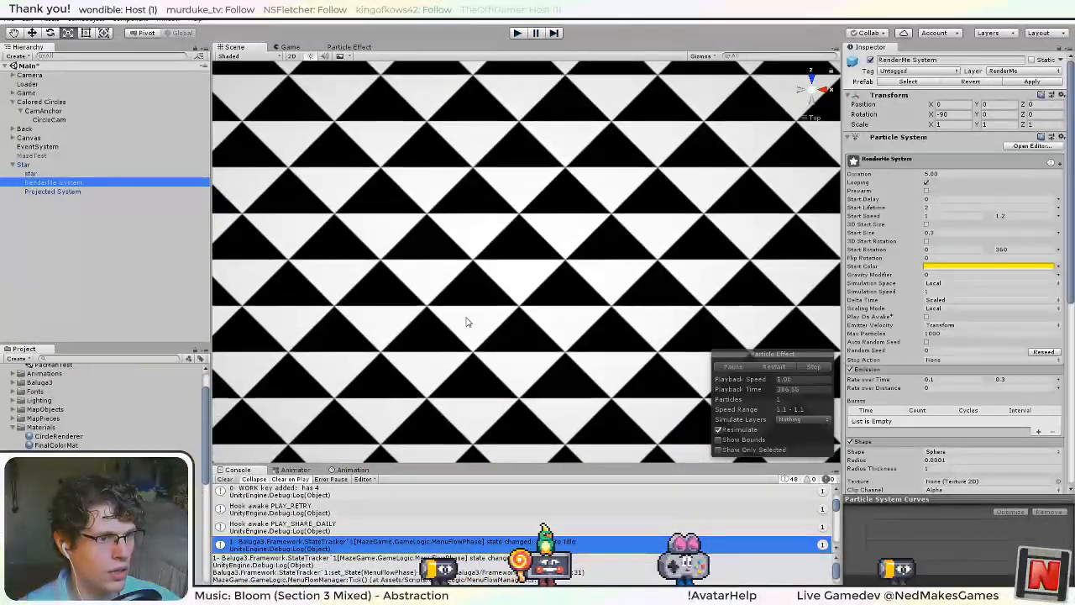
{"action": "left_click", "coordinate": [803, 89]}
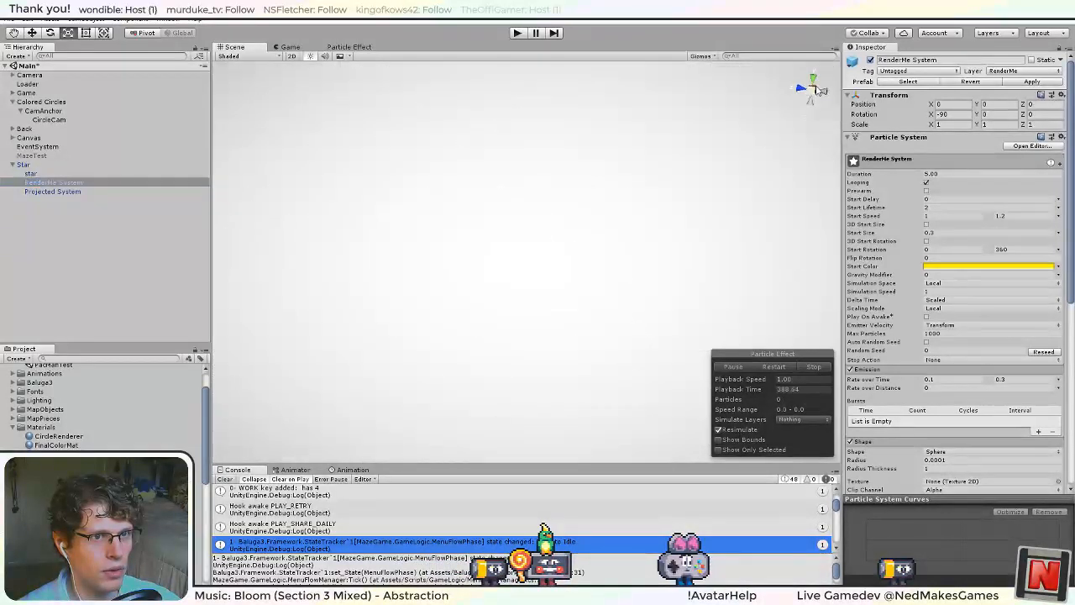
{"action": "left_click", "coordinate": [812, 79]}
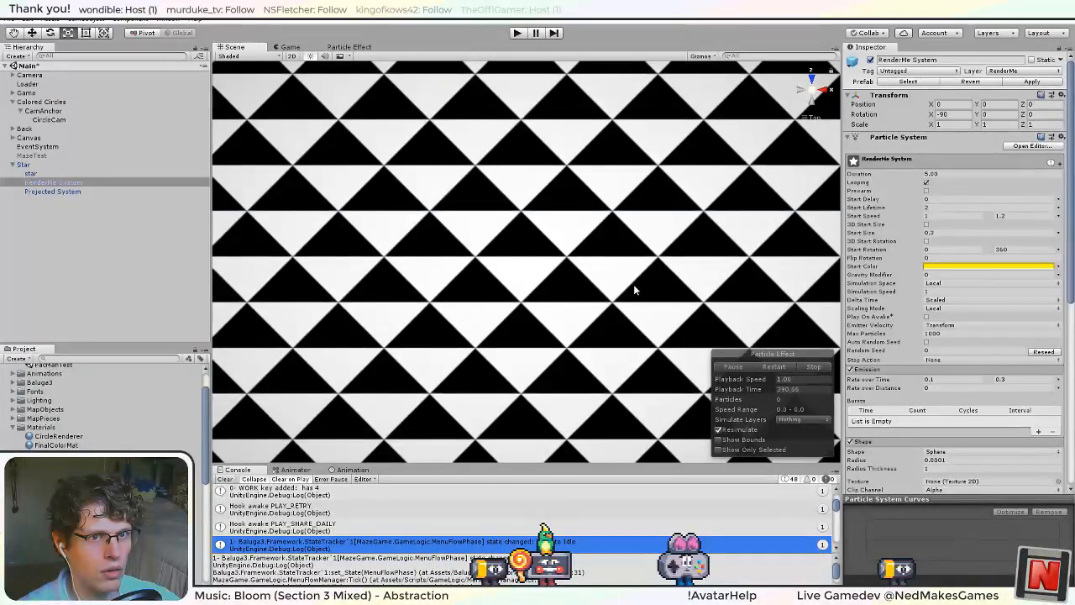
{"action": "left_click_drag", "start_coordinate": [634, 290], "coordinate": [469, 241], "text": "alt"}
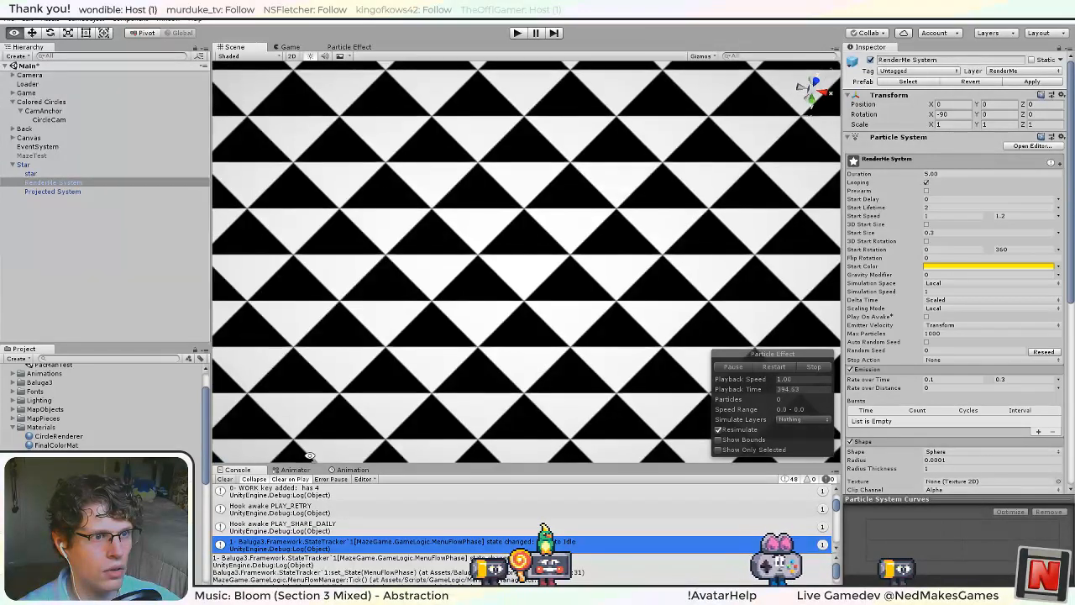
{"action": "left_click", "coordinate": [32, 165]}
{"action": "double_click", "coordinate": [33, 168]}
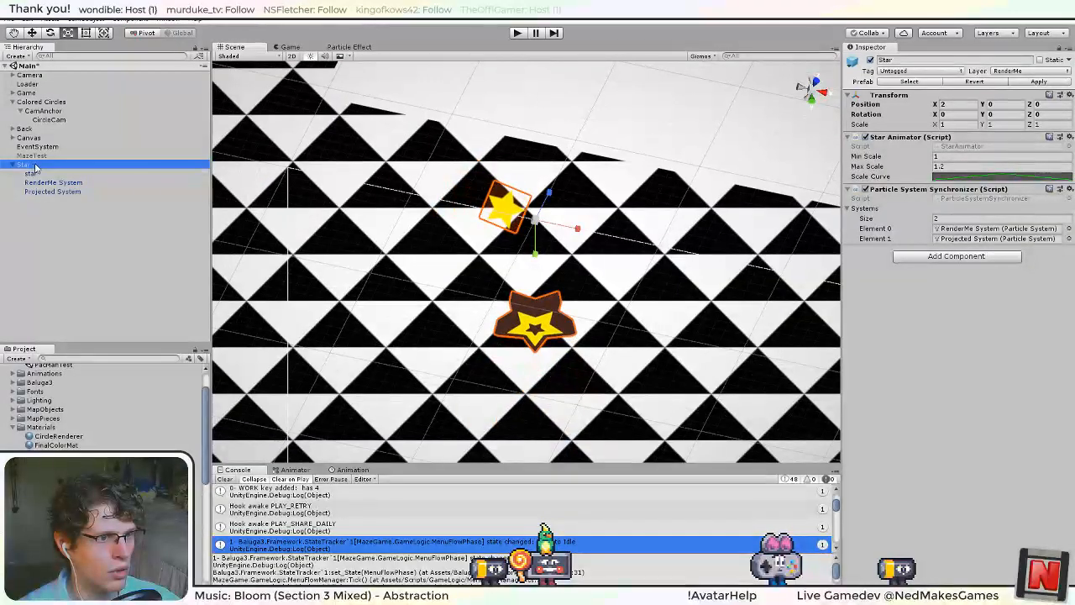
{"action": "scroll", "coordinate": [419, 253], "scroll_direction": "down", "scroll_amount": 1}
{"action": "left_click_drag", "start_coordinate": [535, 345], "coordinate": [592, 261], "text": "alt"}
{"action": "left_click", "coordinate": [811, 83]}
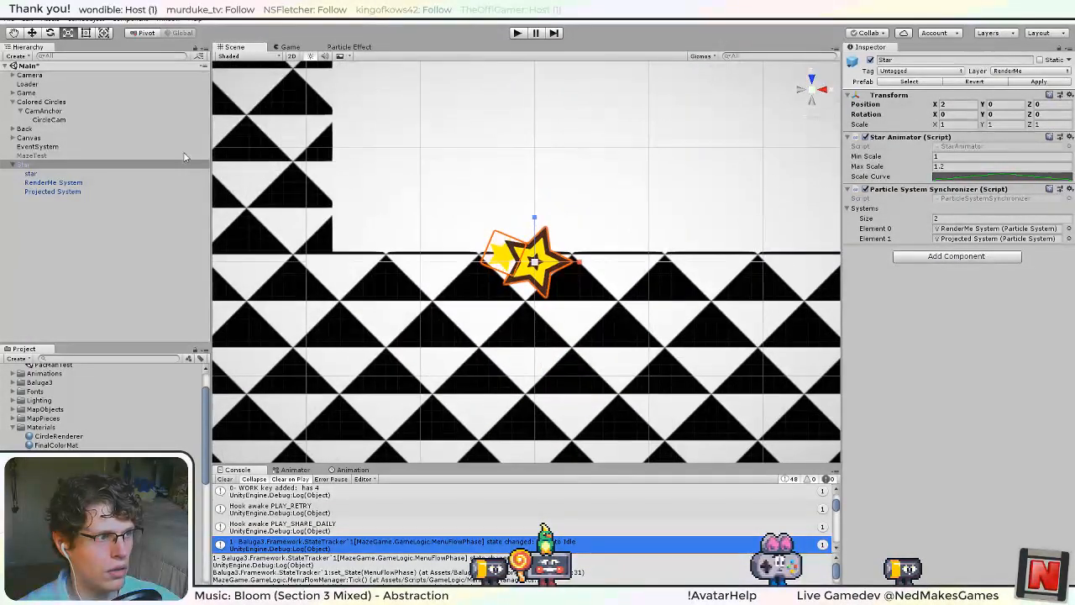
Examine RenderMe System's particles from the side and from above to judge their orientation.
{"action": "left_click", "coordinate": [76, 183]}
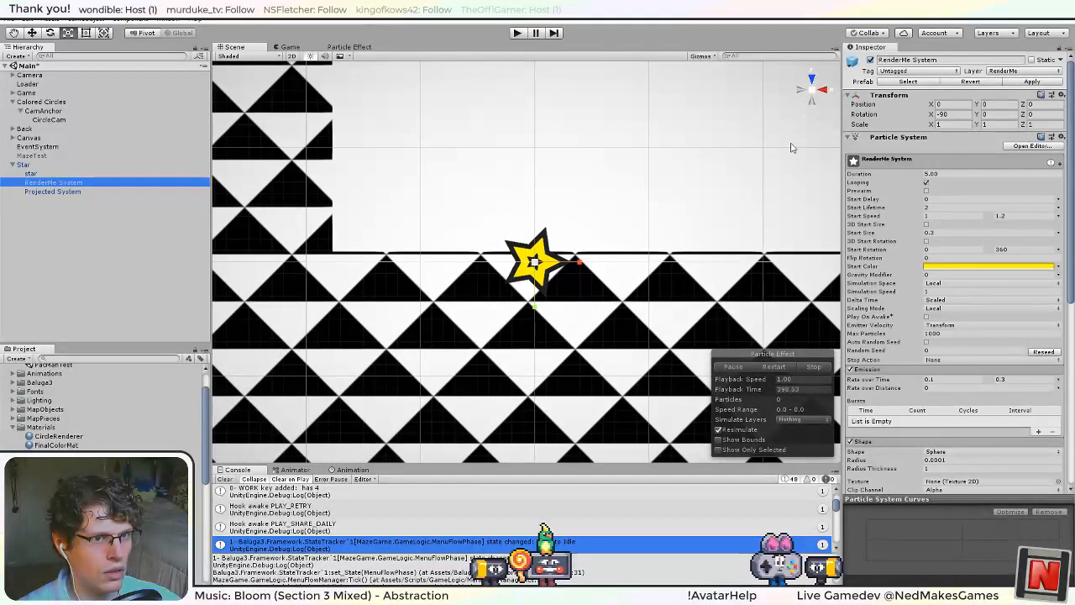
{"action": "left_click_drag", "start_coordinate": [562, 375], "coordinate": [828, 85], "text": "alt"}
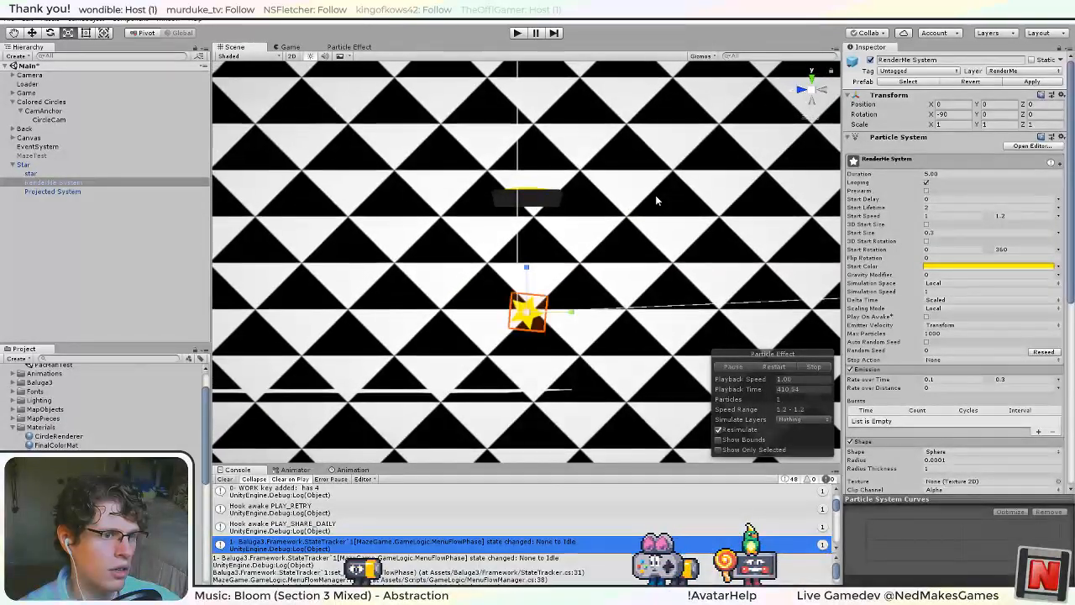
{"action": "left_click", "coordinate": [804, 92]}
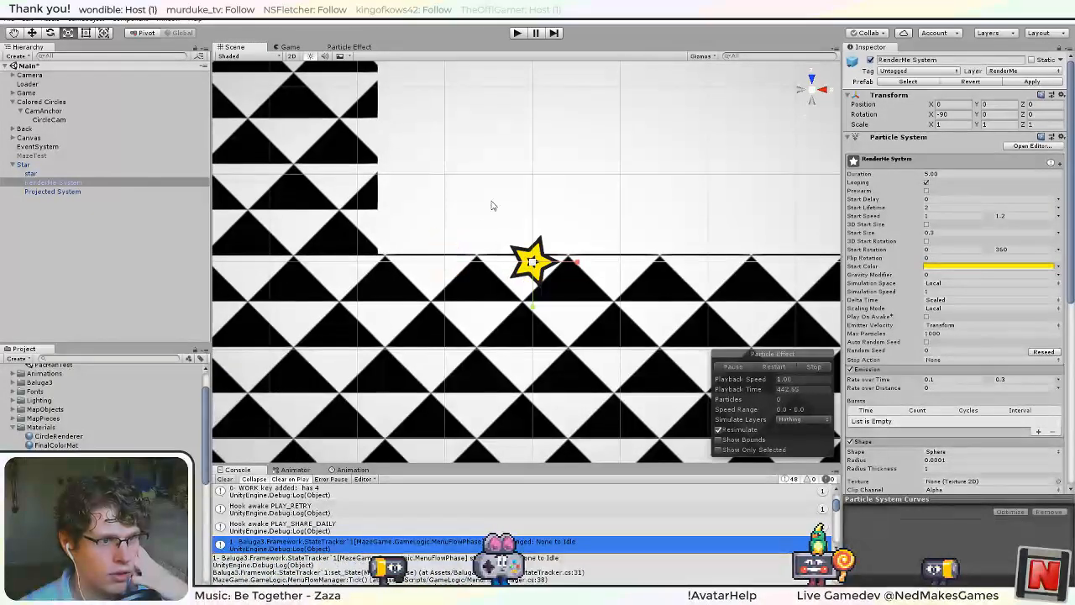
Set the Render Mode in RenderMe System's Renderer module to Mesh.
{"action": "scroll", "coordinate": [926, 359], "scroll_direction": "down", "scroll_amount": 5}
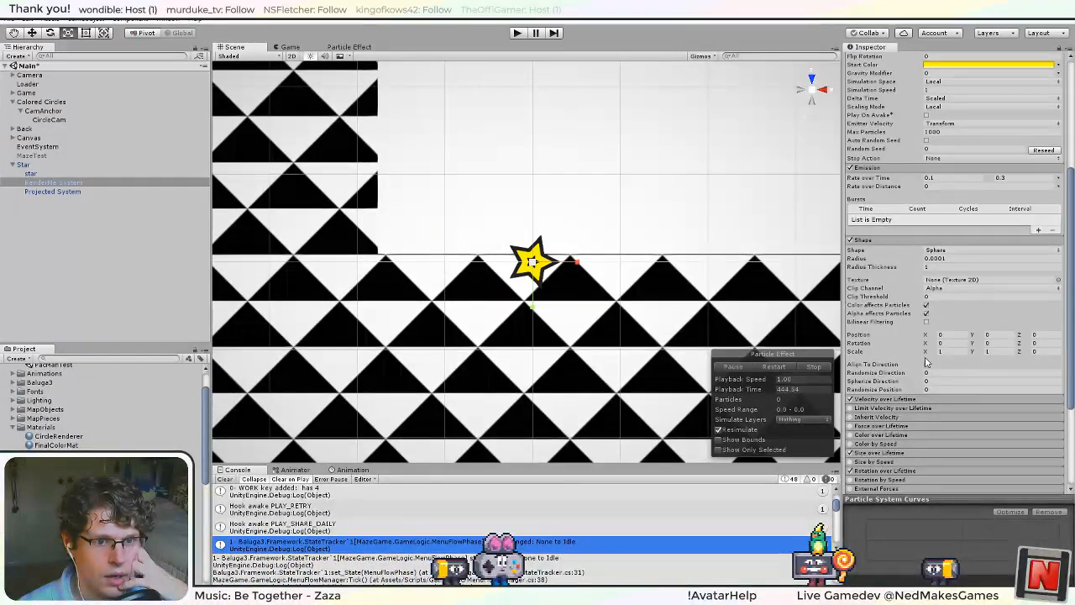
{"action": "scroll", "coordinate": [926, 359], "scroll_direction": "down", "scroll_amount": 4}
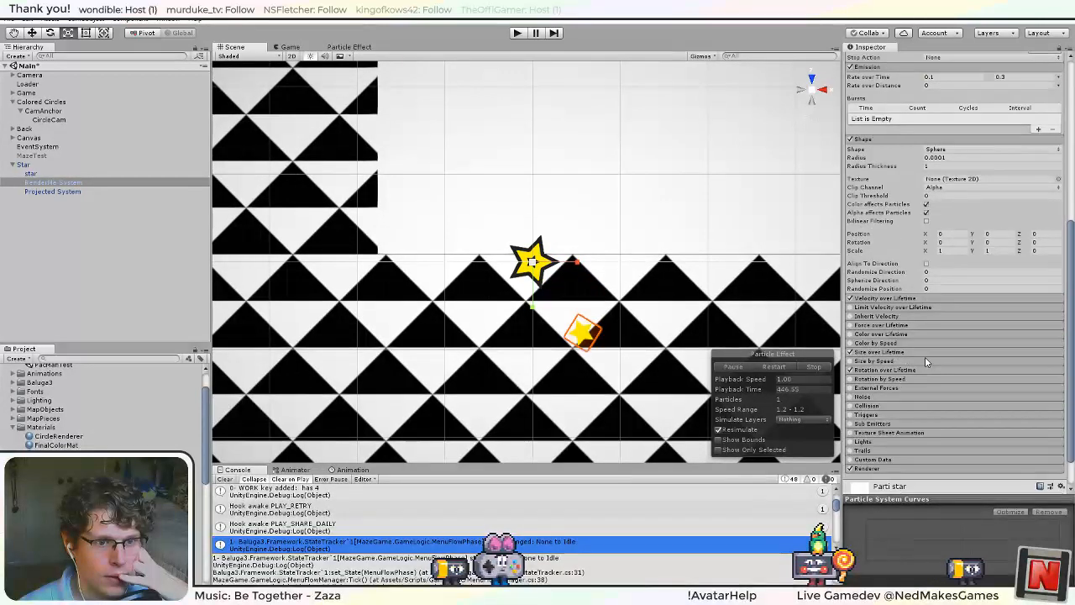
{"action": "left_click", "coordinate": [900, 428]}
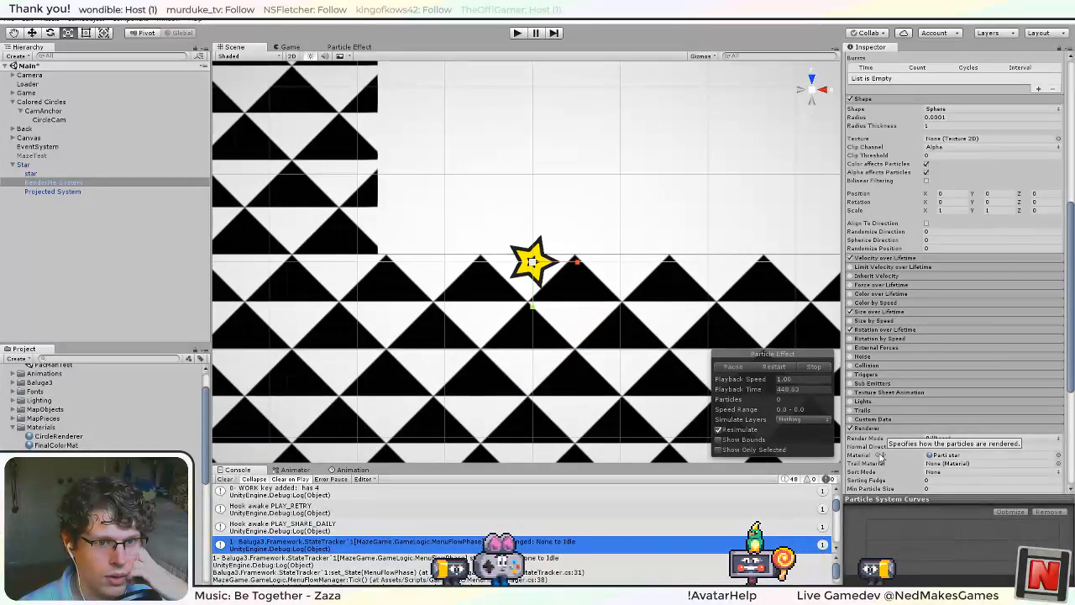
{"action": "scroll", "coordinate": [901, 429], "scroll_direction": "down", "scroll_amount": 2}
{"action": "left_click", "coordinate": [950, 372]}
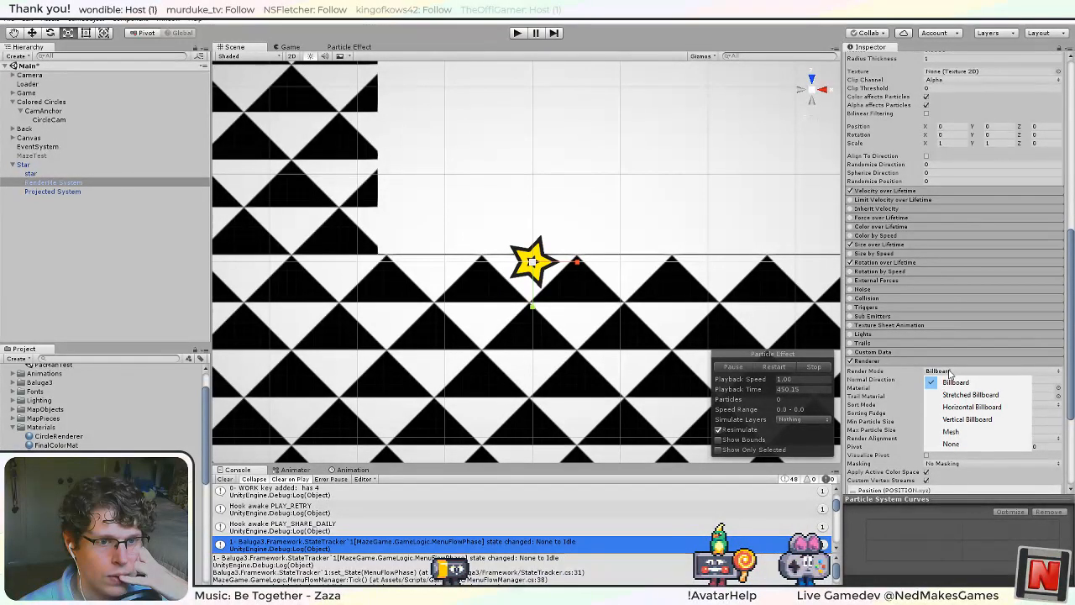
{"action": "left_click", "coordinate": [886, 377]}
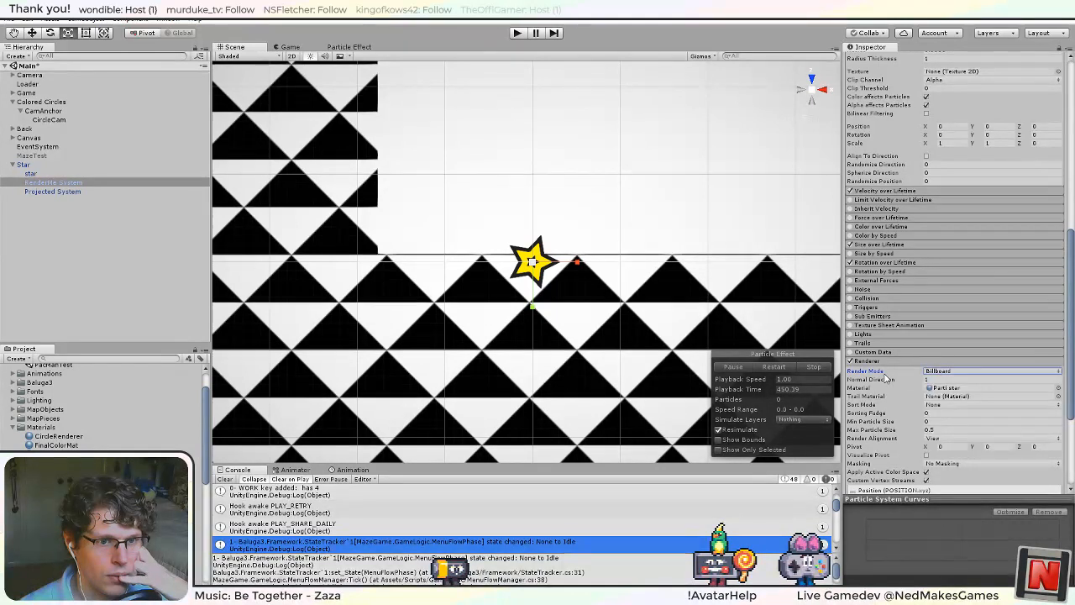
{"action": "left_click", "coordinate": [881, 379]}
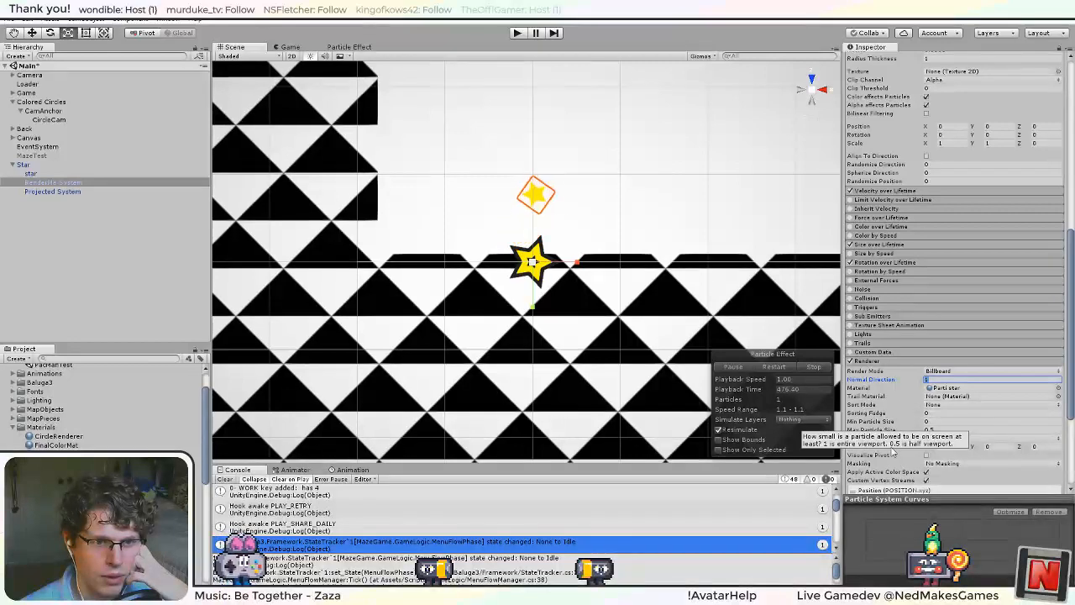
{"action": "left_click", "coordinate": [932, 371]}
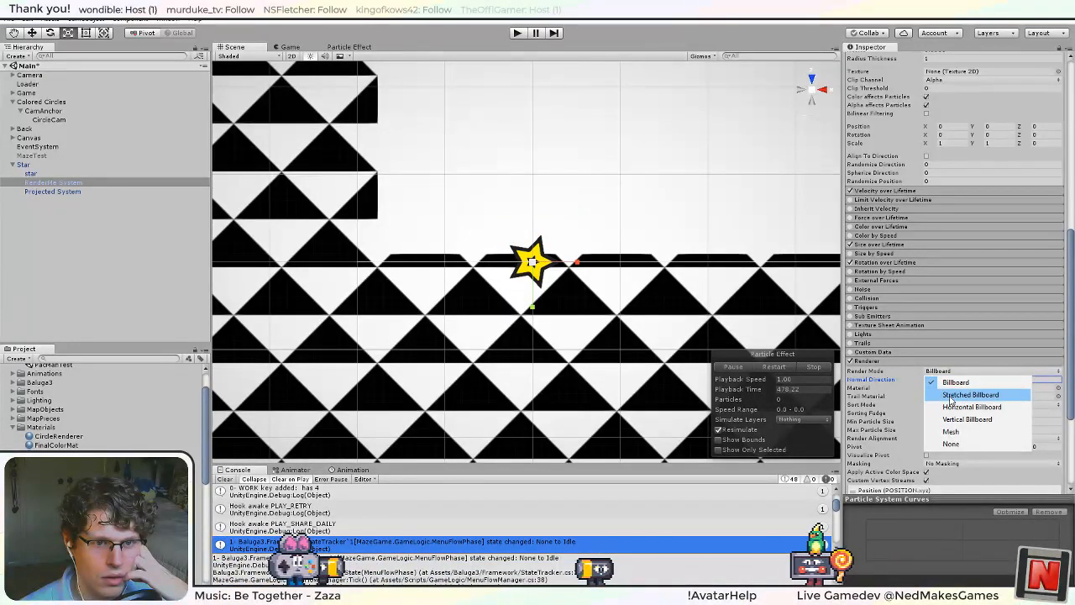
{"action": "left_click", "coordinate": [948, 432]}
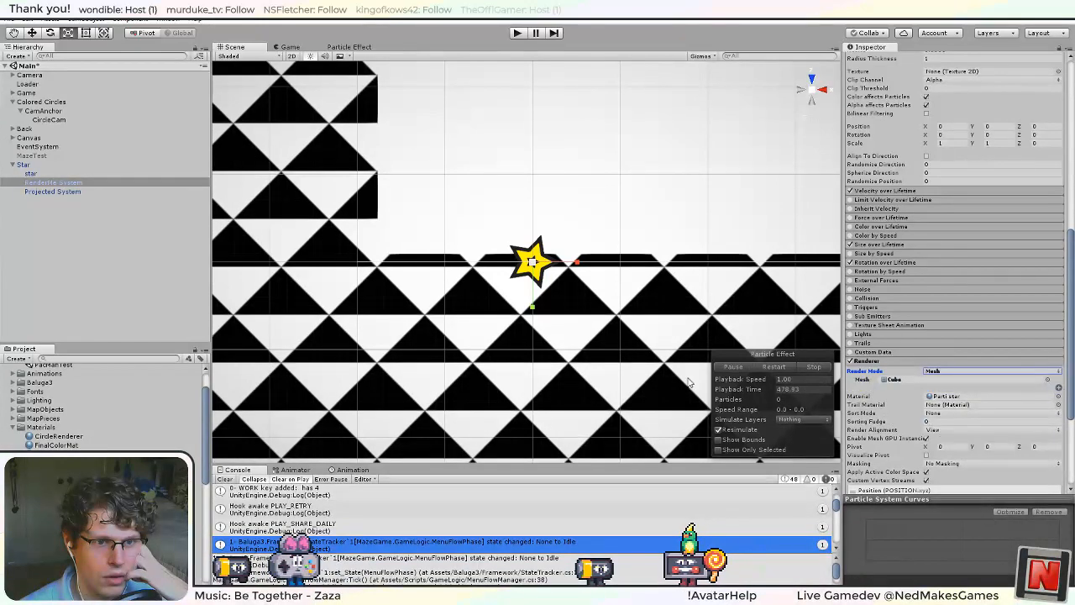
Assign the Plane mesh from Assets/Models/Plane/Plane.blend as RenderMe System's particle mesh.
{"action": "left_click_drag", "start_coordinate": [567, 410], "coordinate": [781, 141], "text": "alt"}
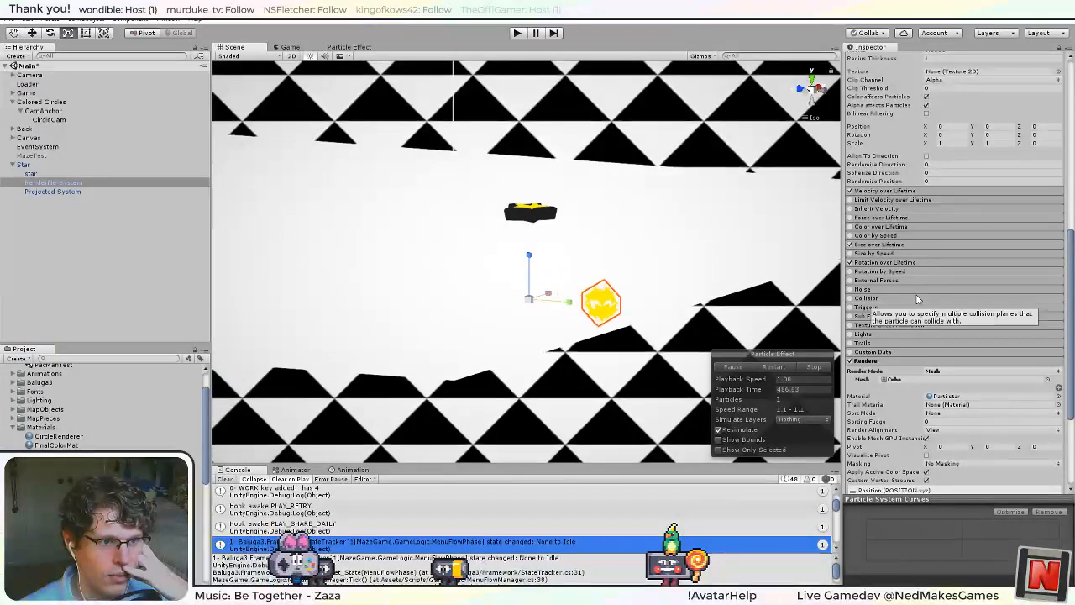
{"action": "left_click", "coordinate": [1047, 380]}
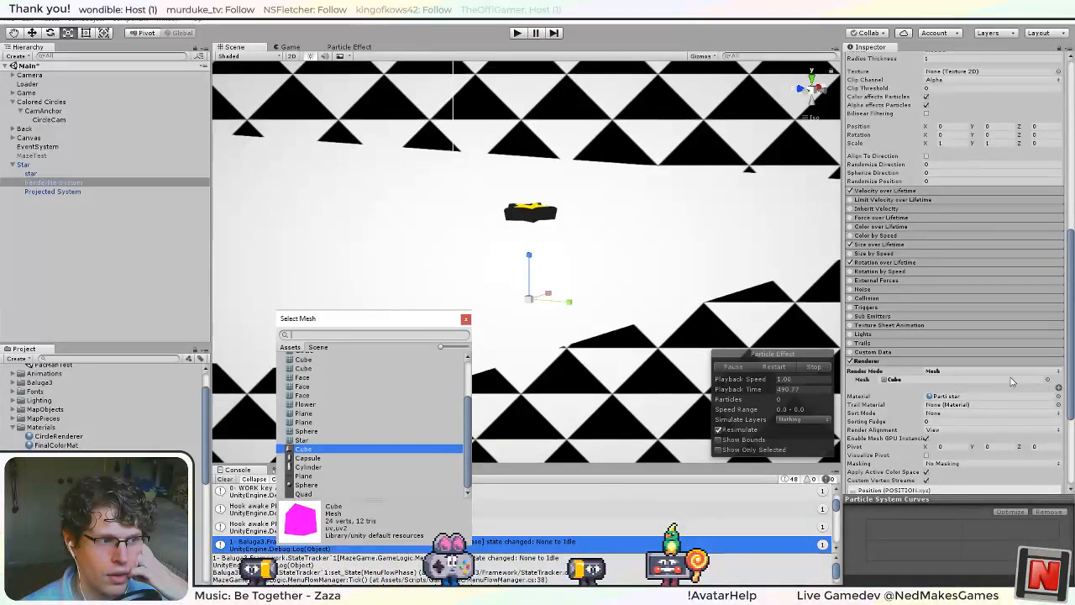
{"action": "left_click_drag", "start_coordinate": [467, 465], "coordinate": [473, 429]}
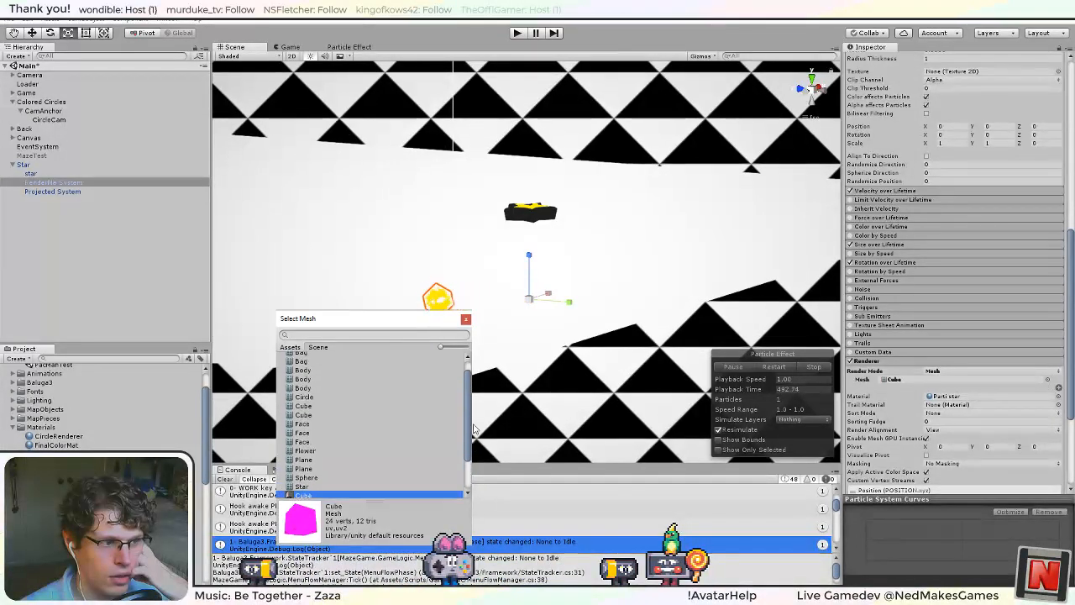
{"action": "left_click", "coordinate": [307, 474]}
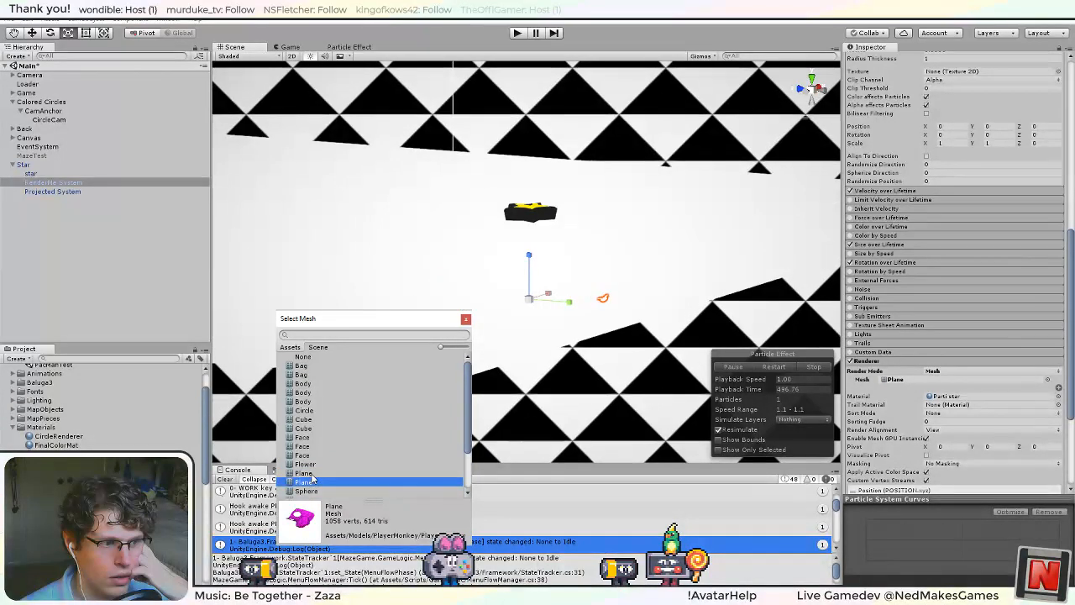
{"action": "left_click", "coordinate": [311, 474]}
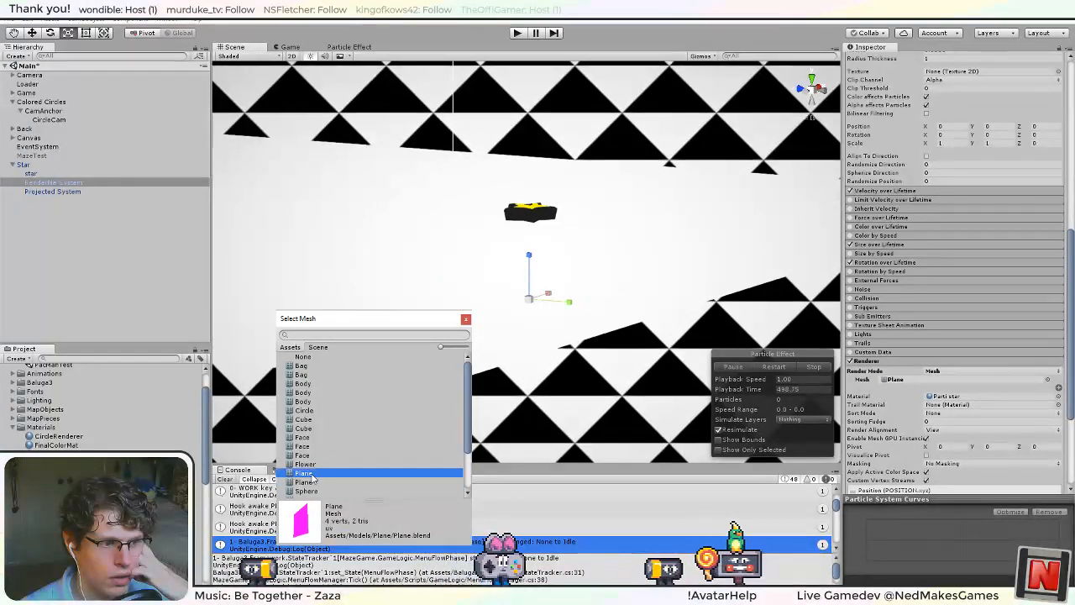
{"action": "double_click", "coordinate": [311, 477]}
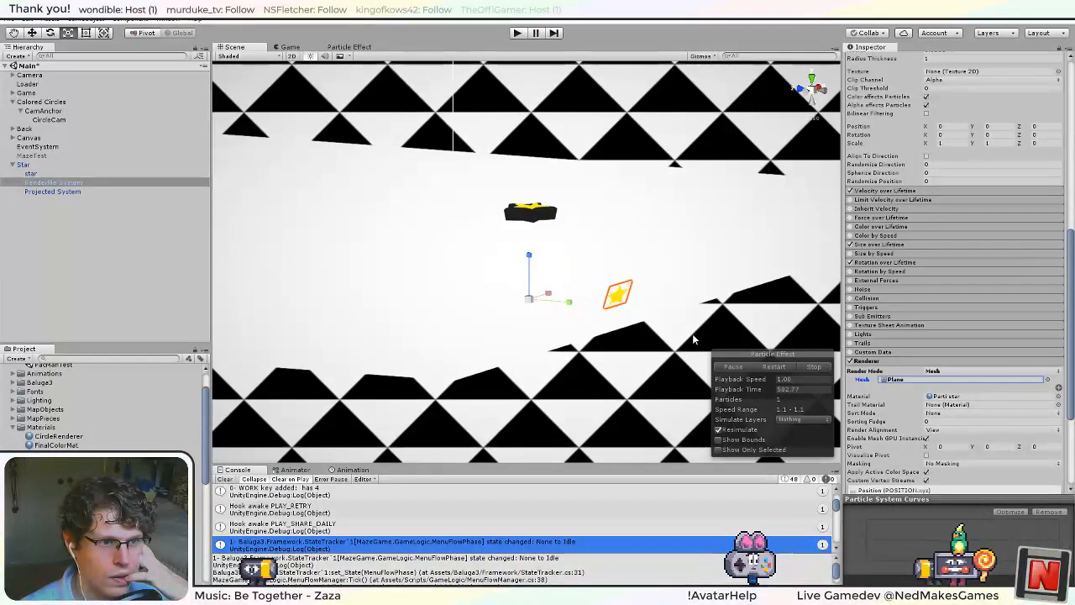
Inspect the orientation of the plane-mesh particles from an angle and straight from above.
{"action": "left_click_drag", "start_coordinate": [734, 263], "coordinate": [570, 351], "text": "alt"}
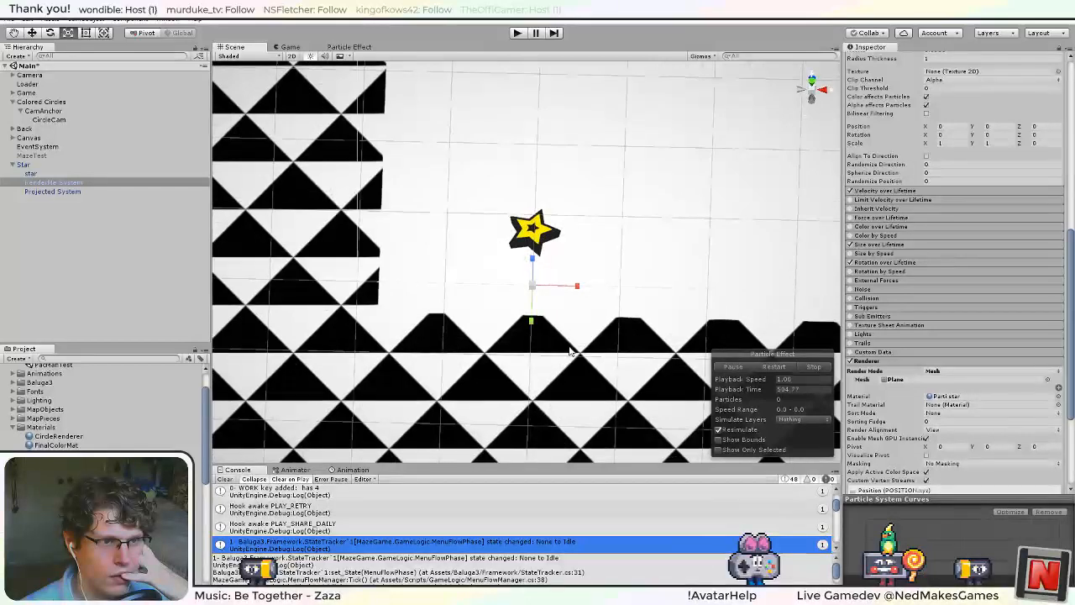
{"action": "left_click", "coordinate": [811, 89]}
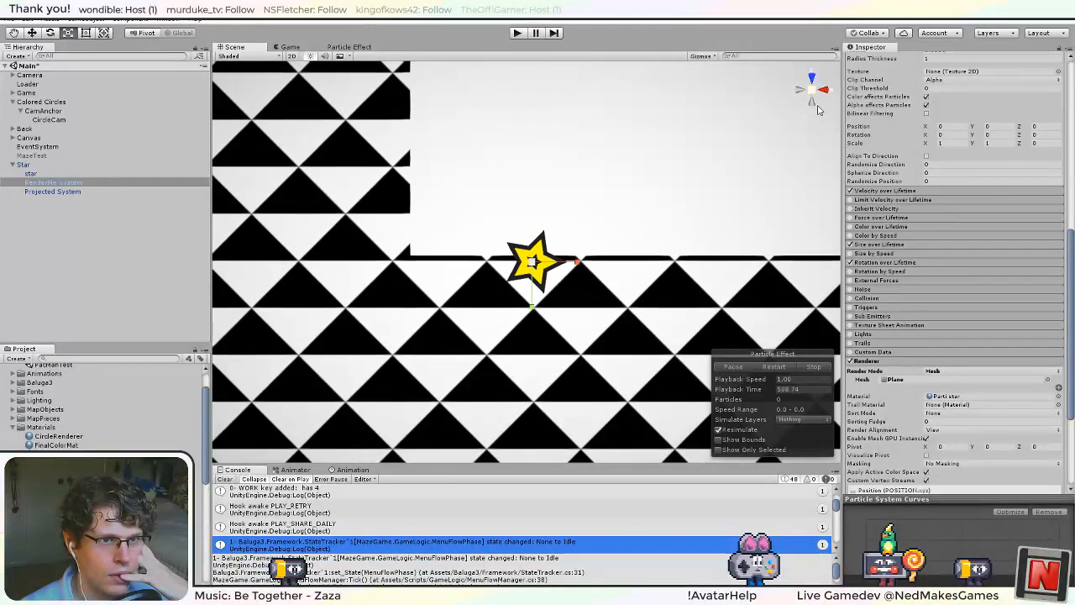
{"action": "left_click", "coordinate": [807, 117]}
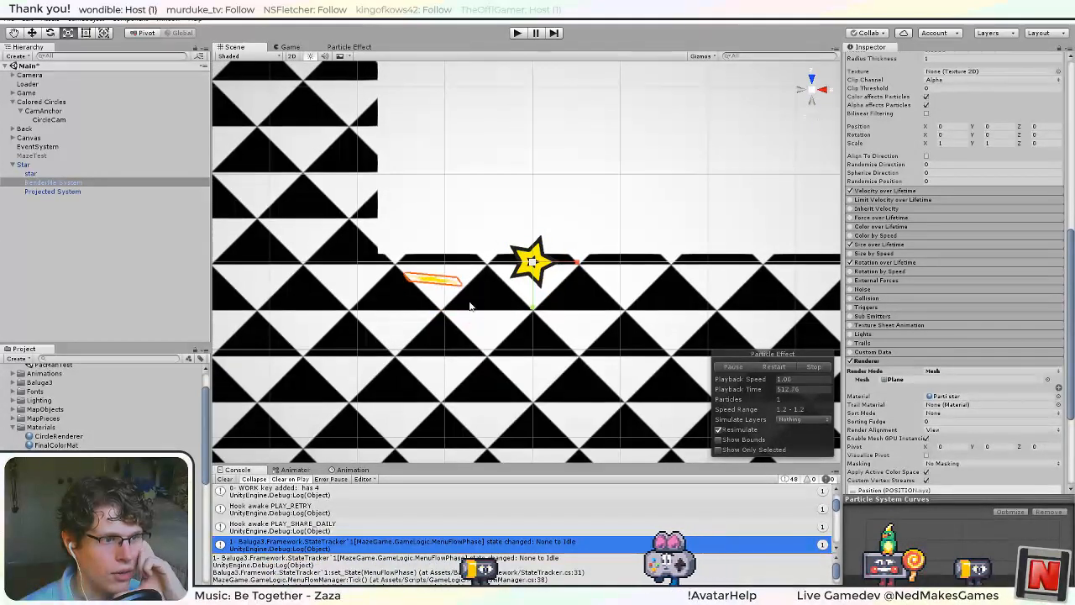
Review RenderMe System's main settings and the available emitter shapes in its Shape module.
{"action": "scroll", "coordinate": [970, 363], "scroll_direction": "up", "scroll_amount": 10}
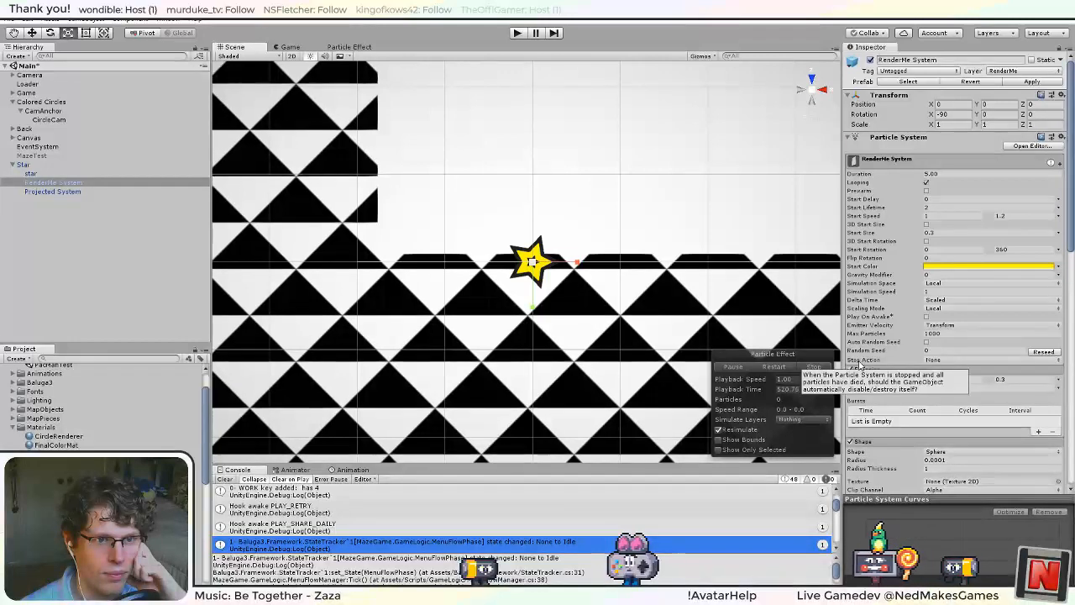
{"action": "scroll", "coordinate": [882, 416], "scroll_direction": "down", "scroll_amount": 3}
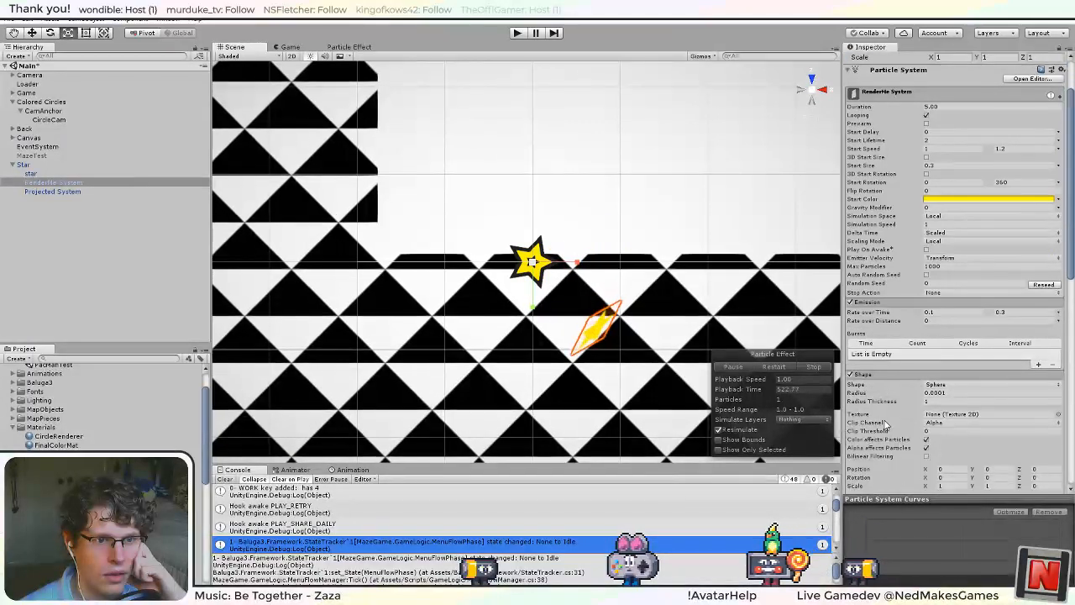
{"action": "scroll", "coordinate": [885, 422], "scroll_direction": "down", "scroll_amount": 3}
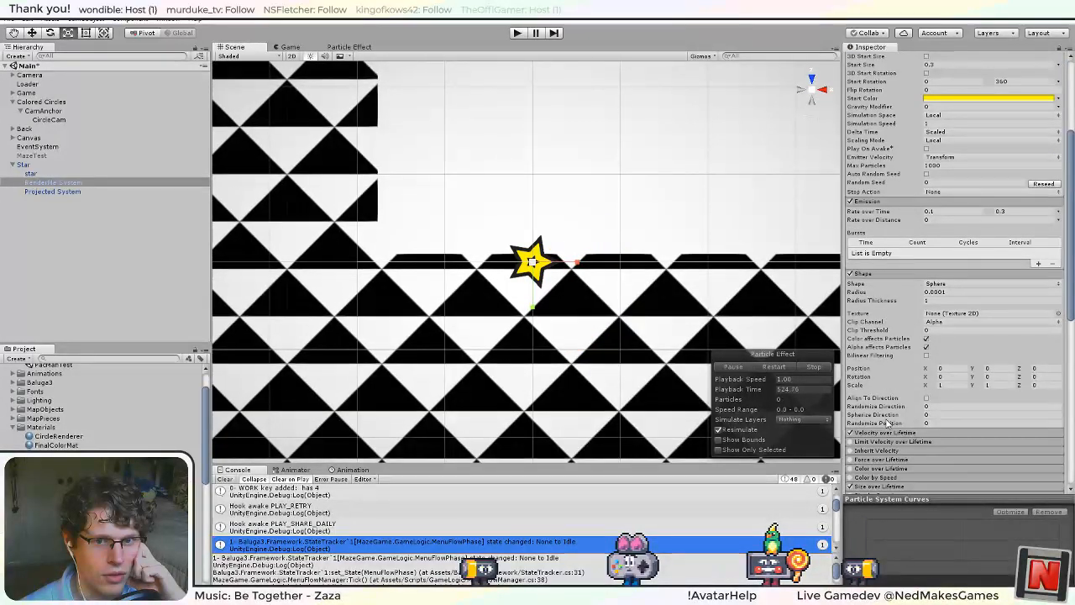
{"action": "left_click", "coordinate": [941, 284]}
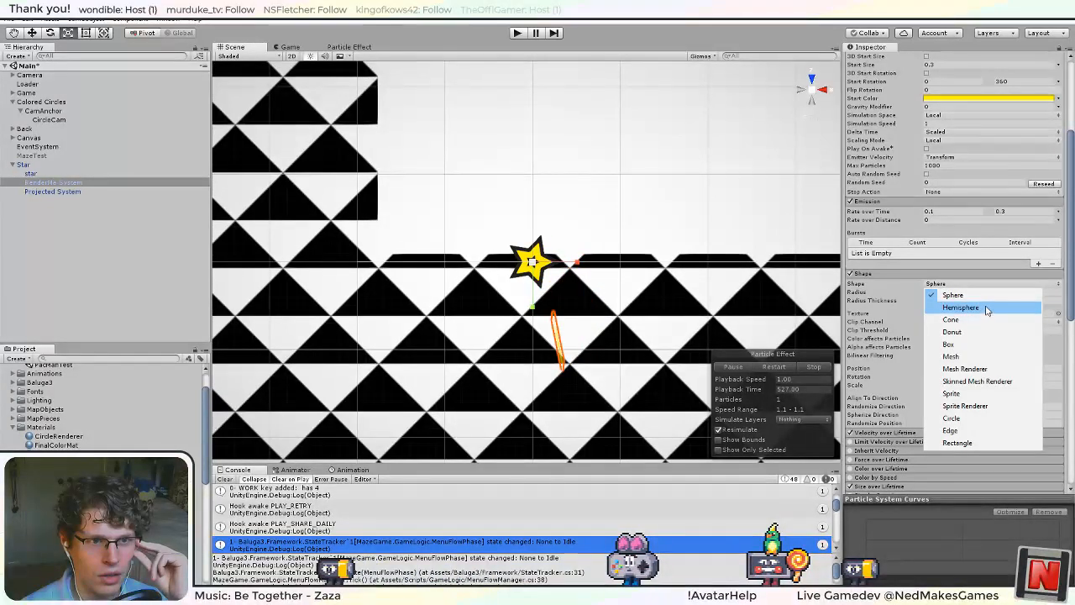
{"action": "left_click", "coordinate": [892, 347]}
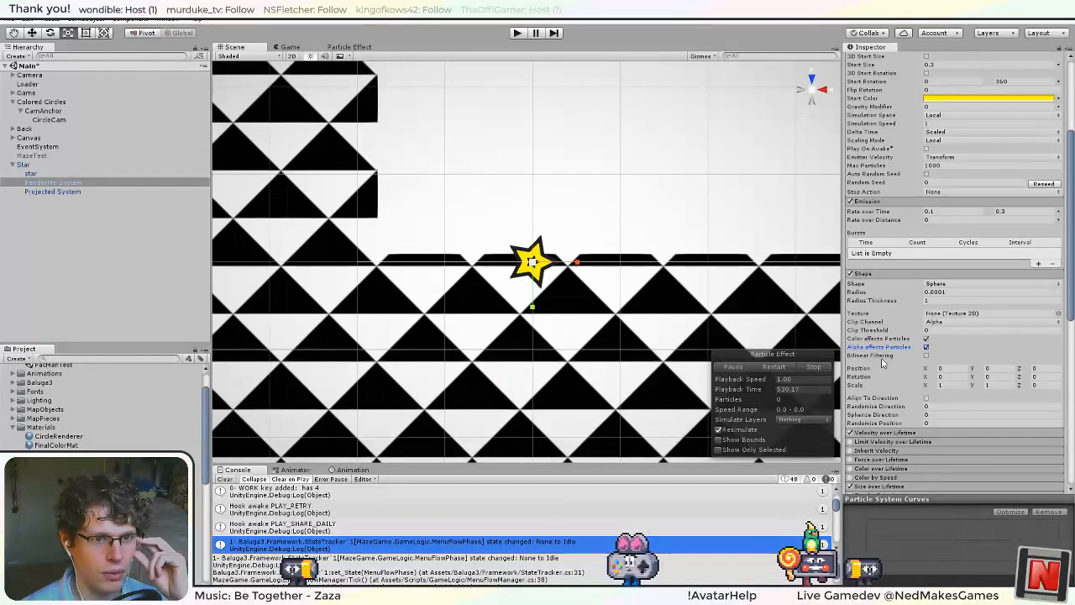
Set the Render Mode in RenderMe System's Renderer module back to Billboard.
{"action": "scroll", "coordinate": [884, 370], "scroll_direction": "down", "scroll_amount": 3}
{"action": "scroll", "coordinate": [883, 374], "scroll_direction": "down", "scroll_amount": 8}
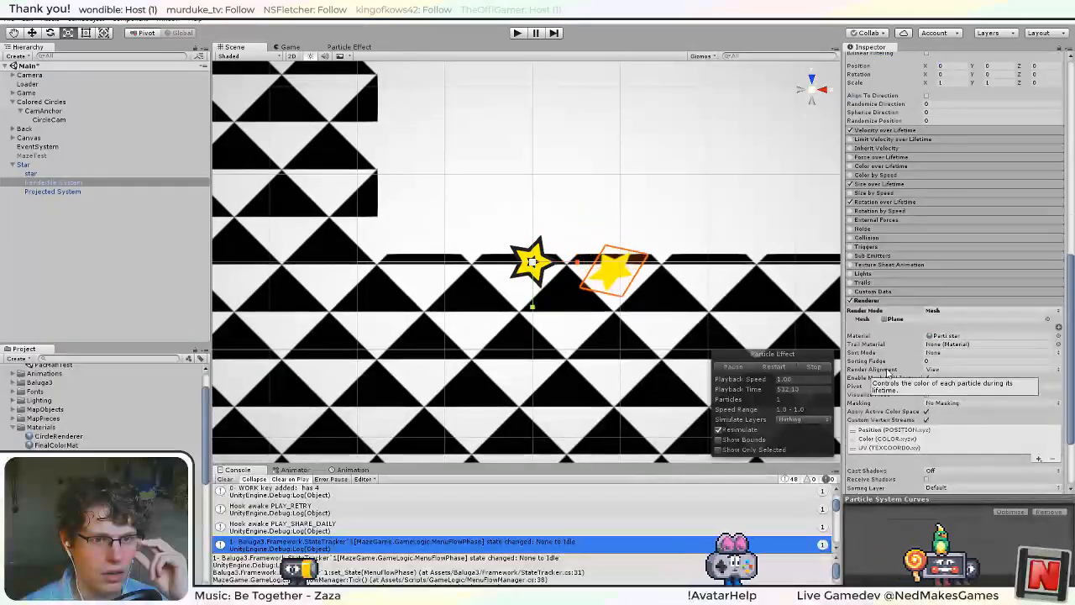
{"action": "left_click", "coordinate": [934, 244]}
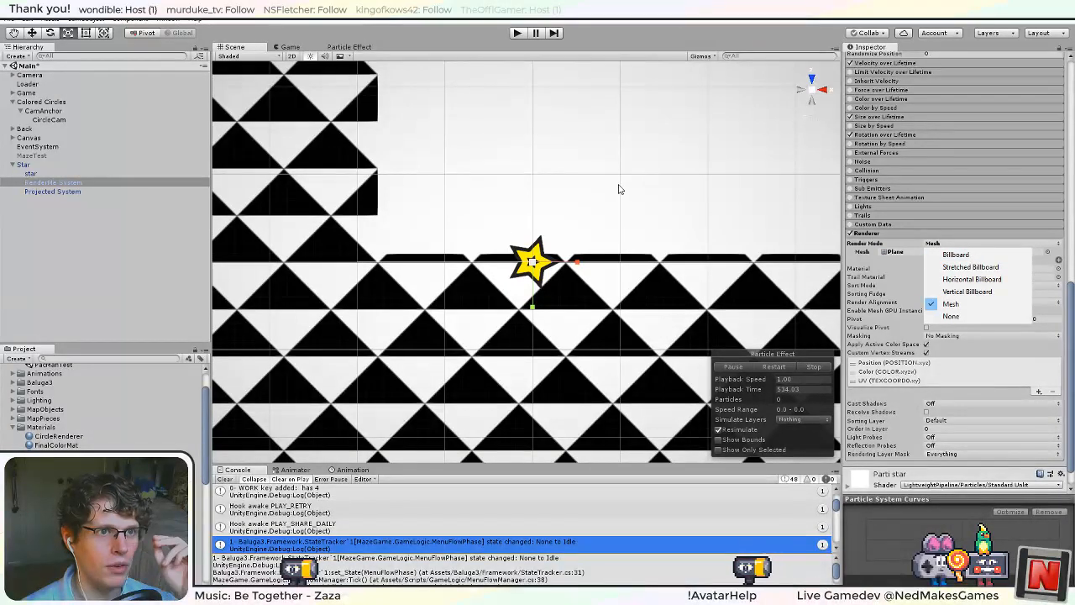
{"action": "left_click", "coordinate": [978, 257]}
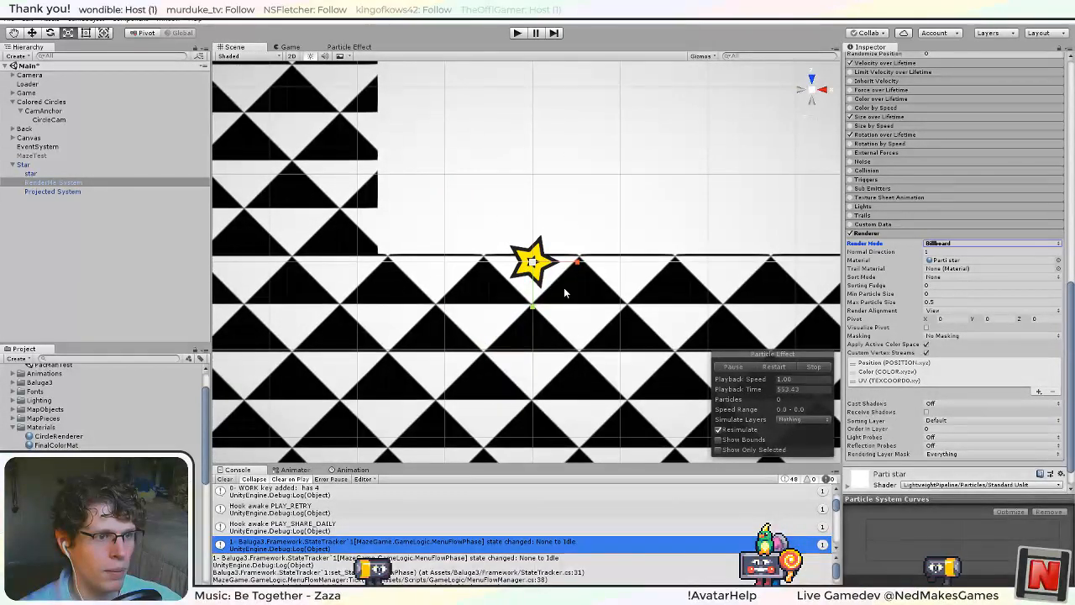
Apply the Star object's changes to its prefab and play-test the game to check the star particles.
{"action": "left_click", "coordinate": [79, 190]}
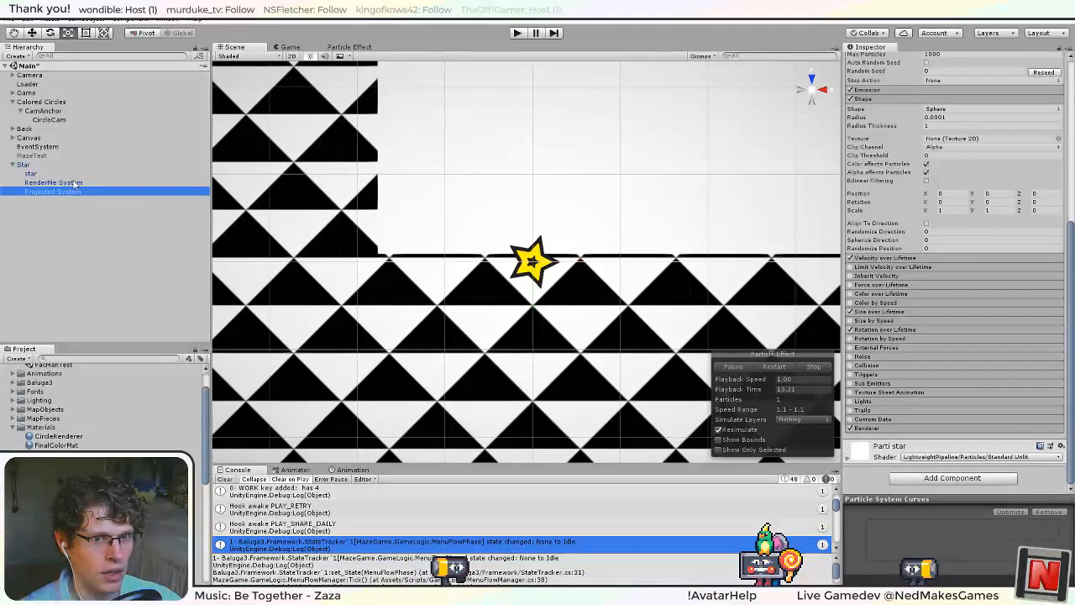
{"action": "left_click", "coordinate": [191, 165]}
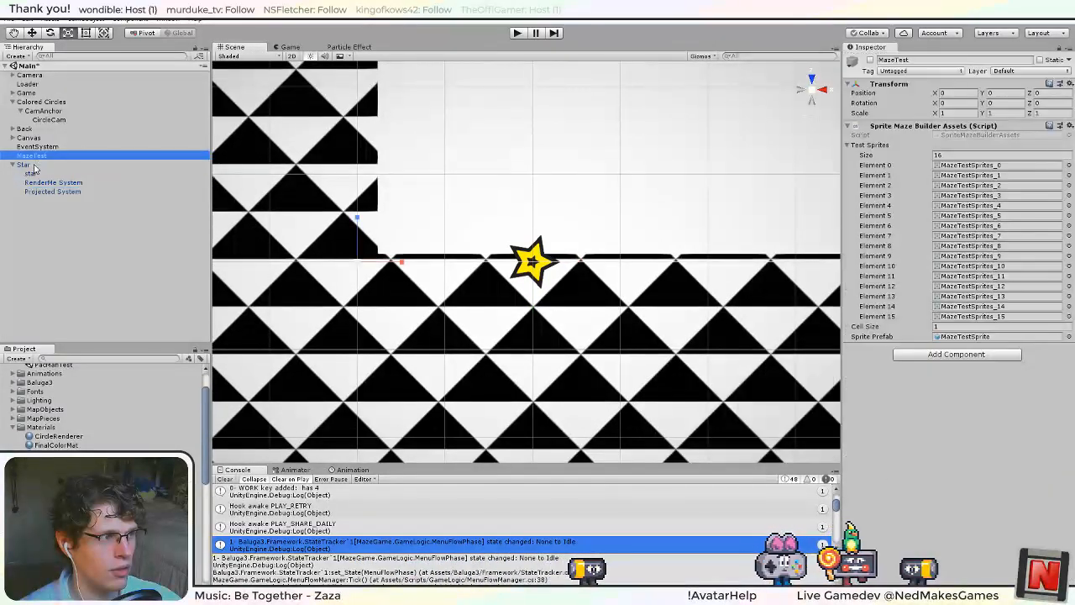
{"action": "left_click", "coordinate": [1027, 84]}
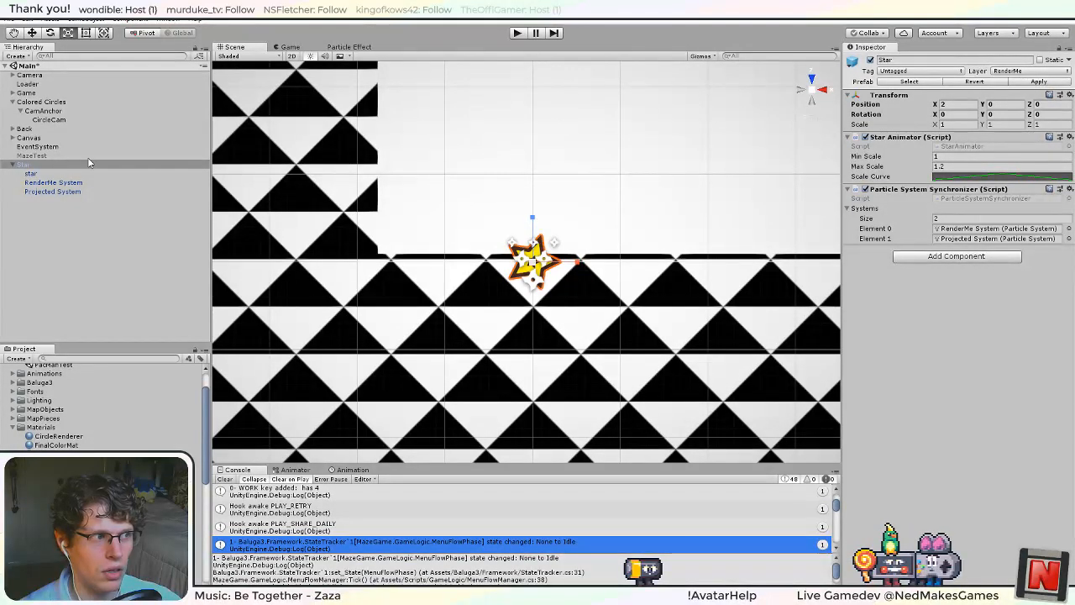
{"action": "left_click", "coordinate": [517, 32]}
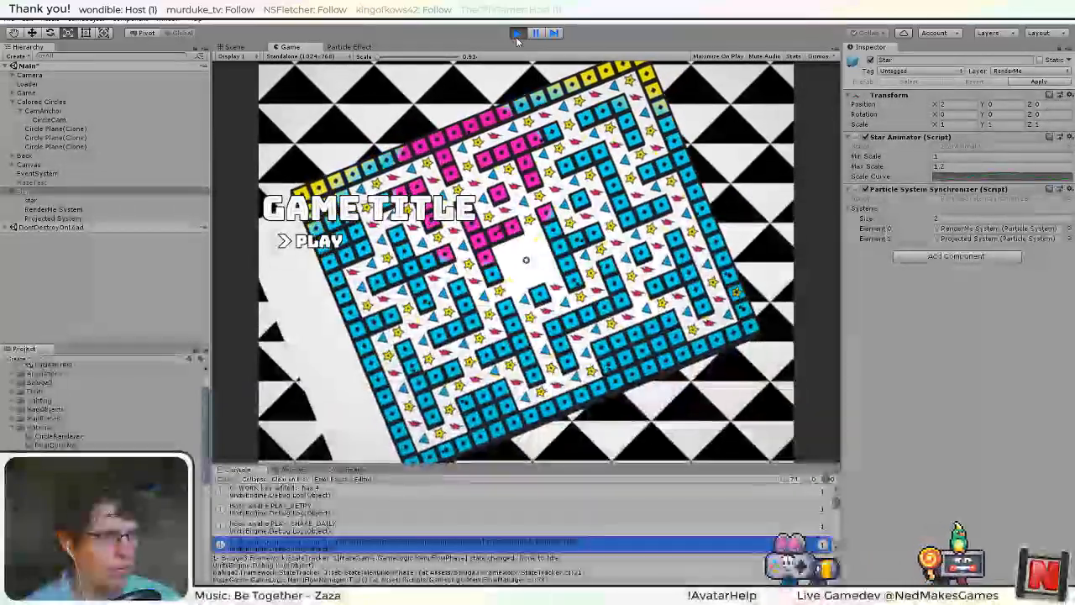
{"action": "left_click", "coordinate": [517, 34]}
Set Projected System's Start Color to white and run the game briefly to check the particles.
{"action": "left_click", "coordinate": [54, 191]}
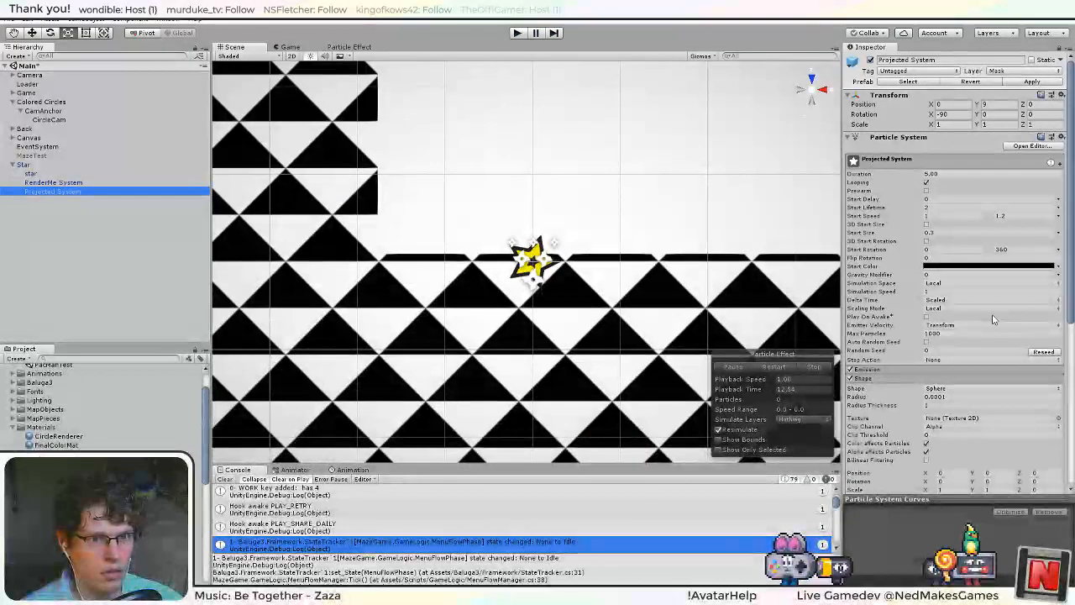
{"action": "left_click", "coordinate": [974, 267]}
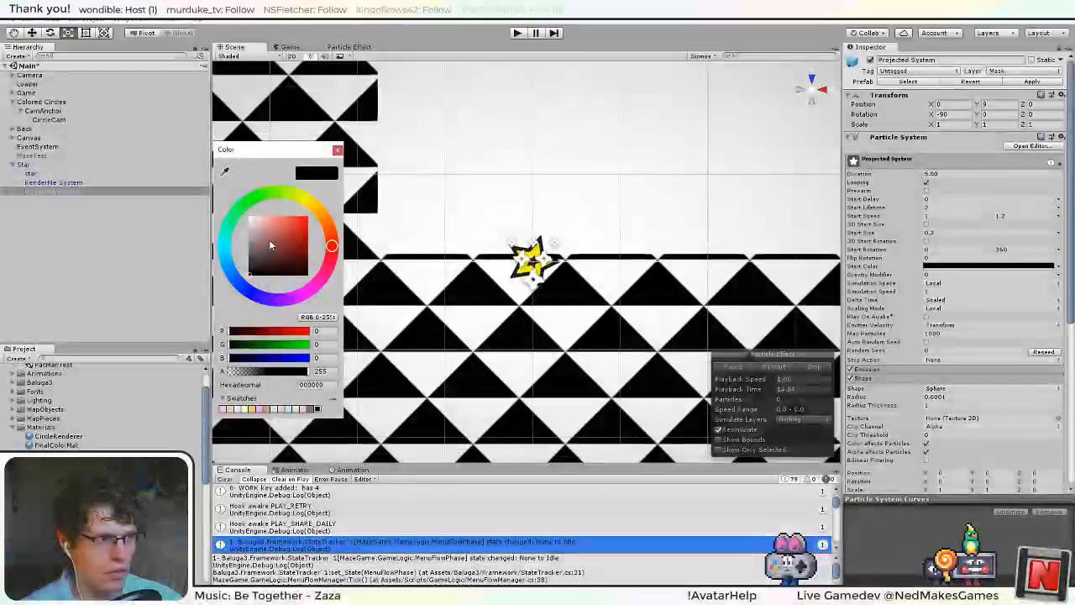
{"action": "left_click", "coordinate": [338, 150]}
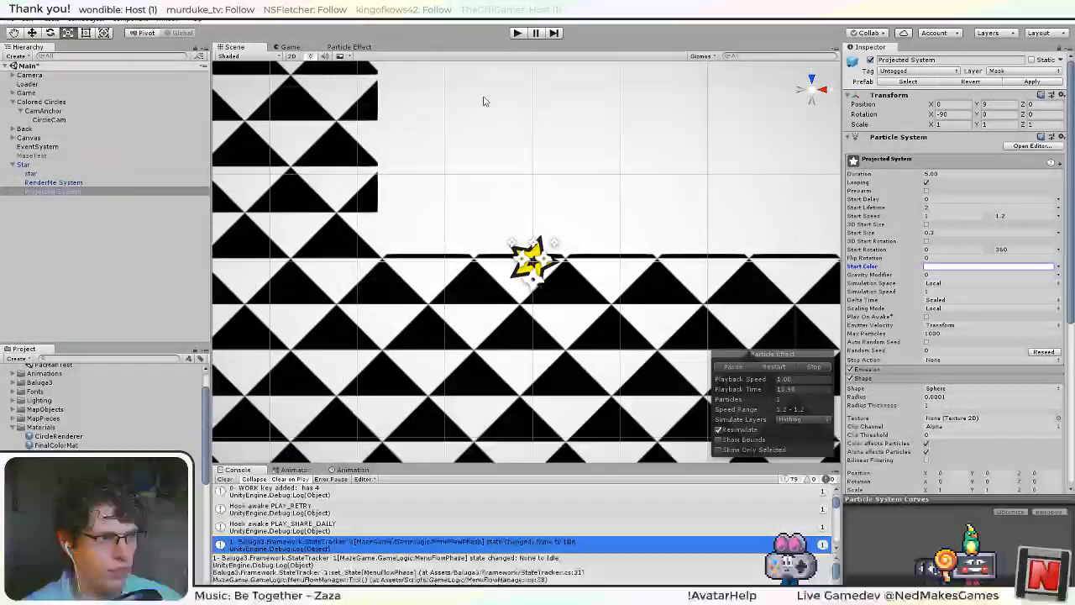
{"action": "left_click", "coordinate": [516, 34]}
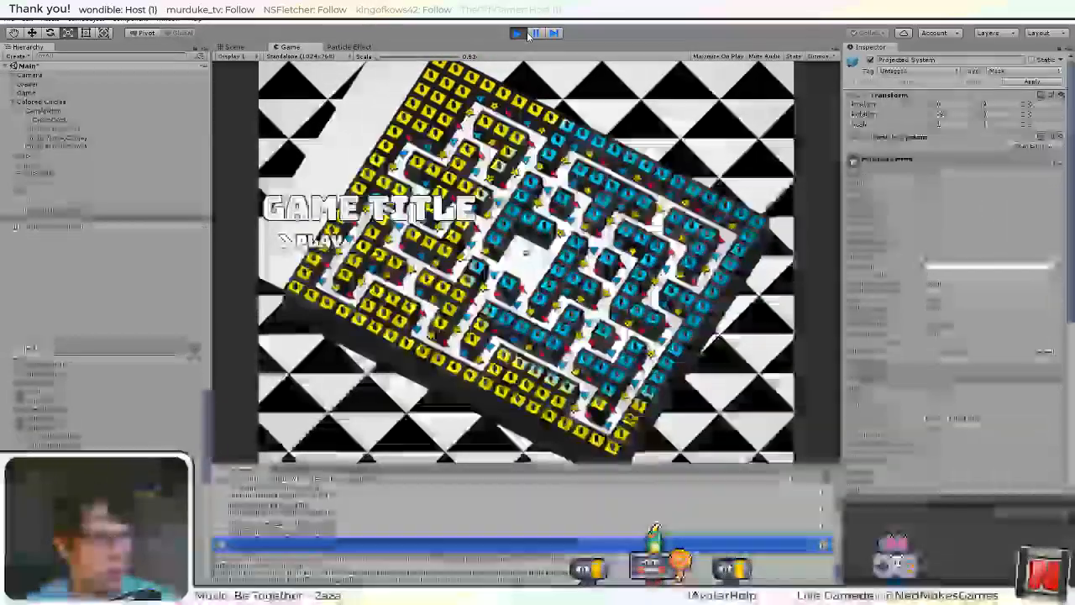
{"action": "left_click", "coordinate": [518, 34]}
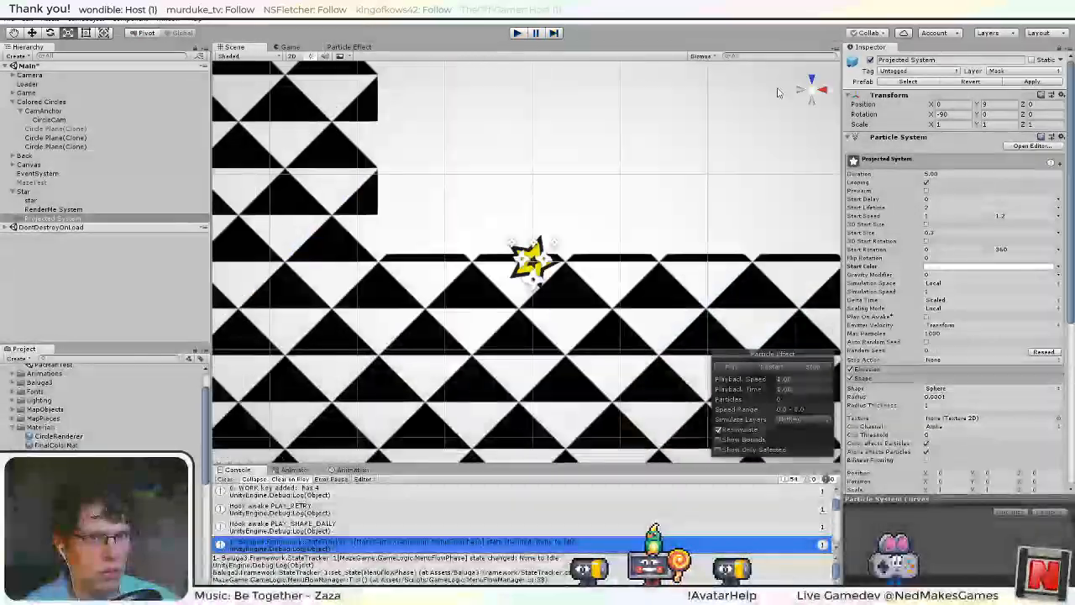
Apply Projected System's changes to the prefab and play-test the maze again, starting play from the title menu.
{"action": "left_click", "coordinate": [1033, 82]}
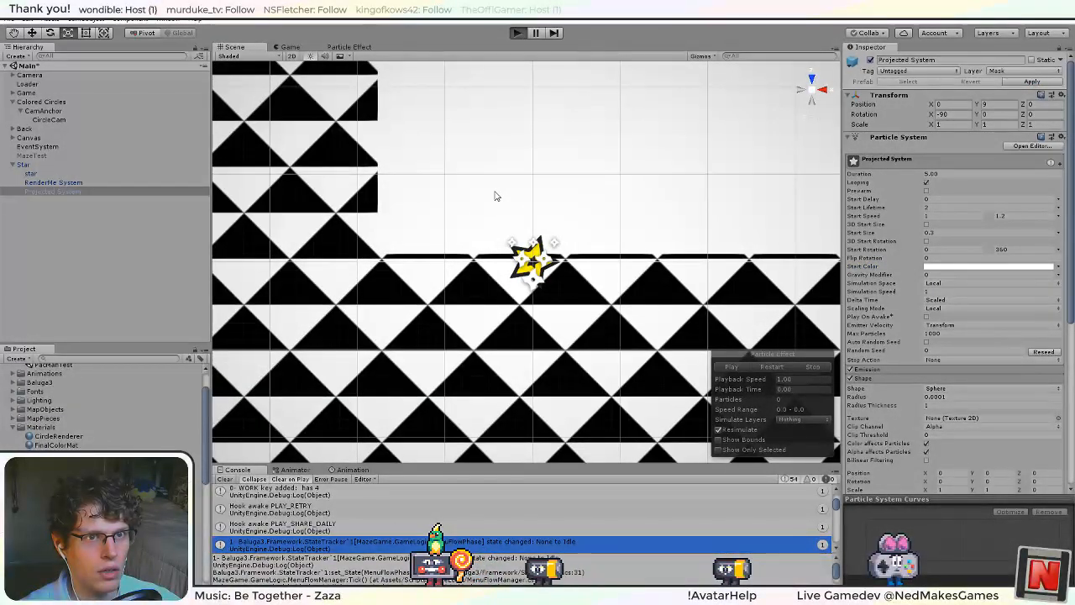
{"action": "key", "text": "ctrl+p"}
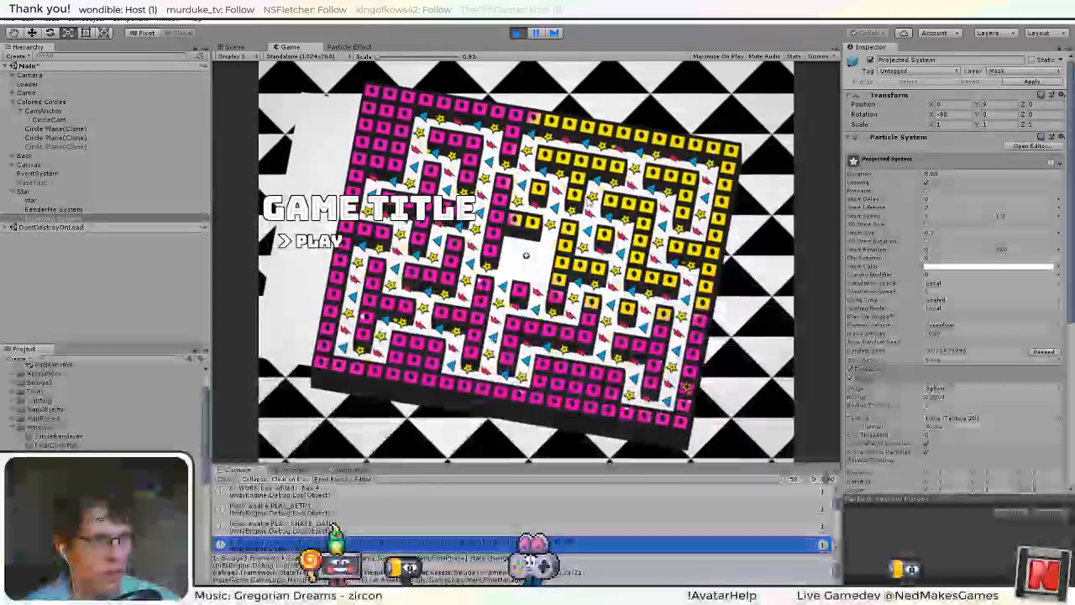
{"action": "key", "text": "Return"}
{"action": "key", "text": "Return"}
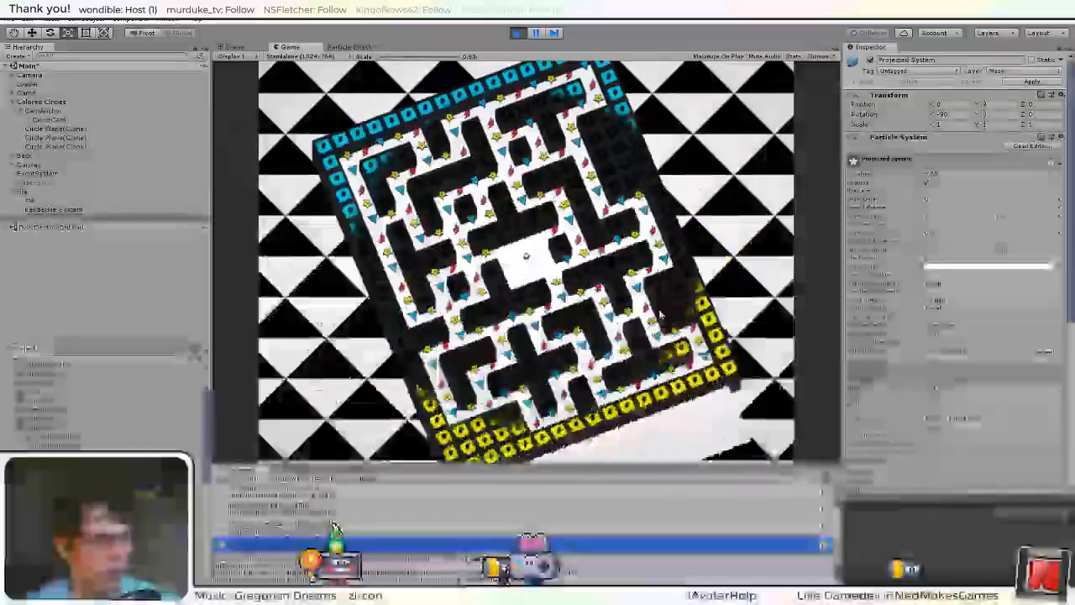
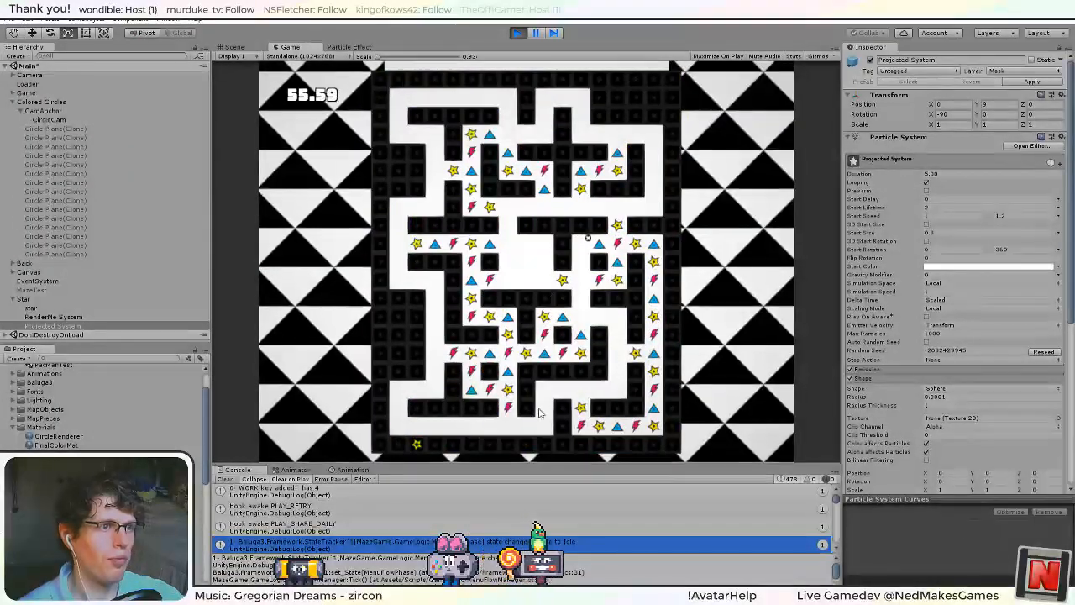
Stop the play-test and set Projected System's Start Color to black.
{"action": "left_click", "coordinate": [518, 33]}
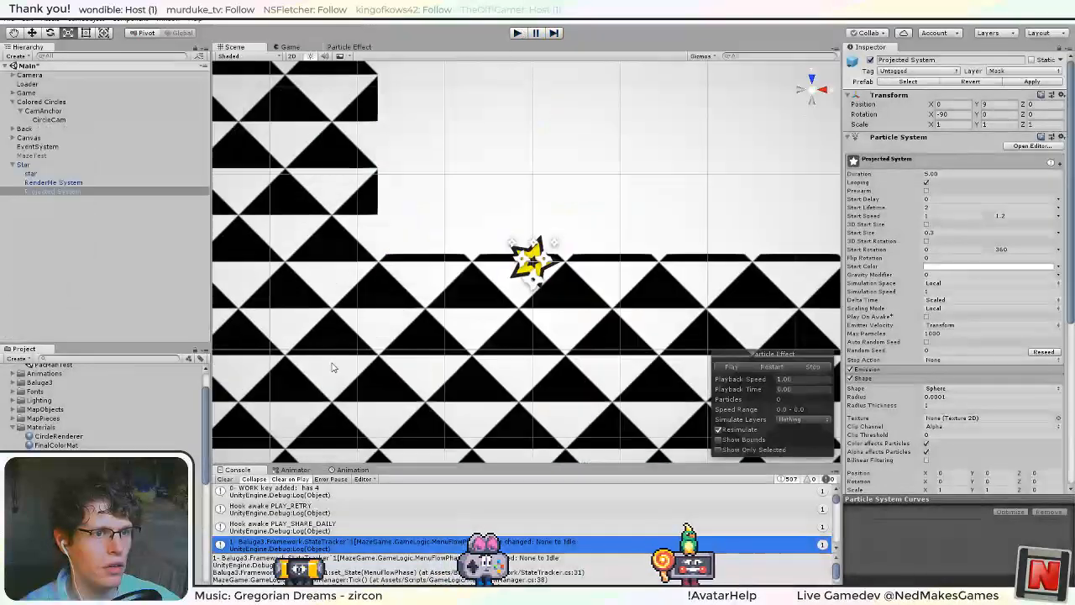
{"action": "left_click", "coordinate": [959, 269]}
{"action": "left_click_drag", "start_coordinate": [262, 264], "coordinate": [242, 282]}
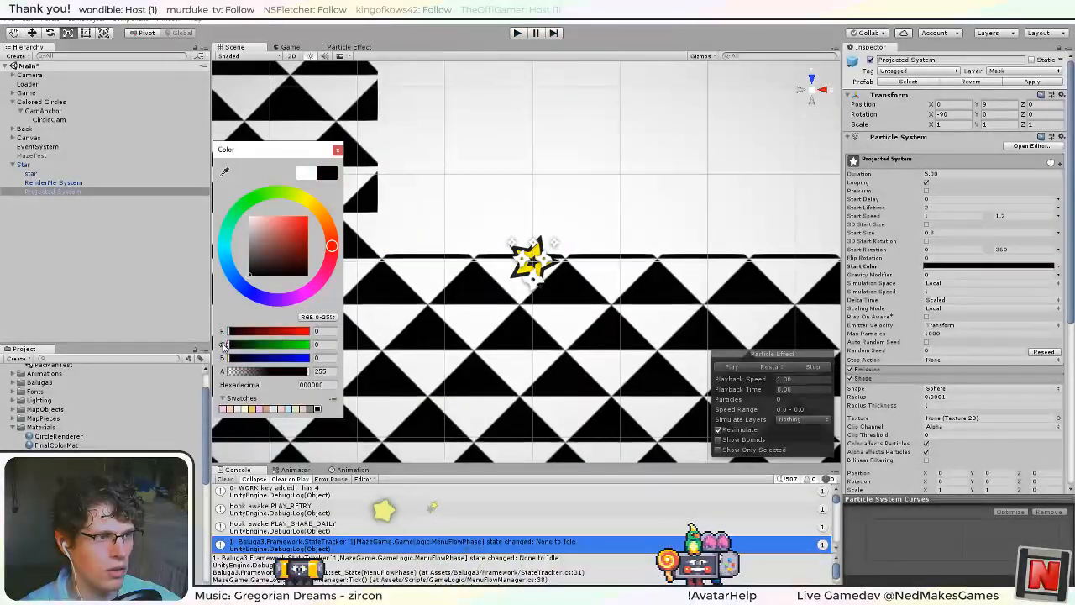
{"action": "left_click", "coordinate": [337, 151]}
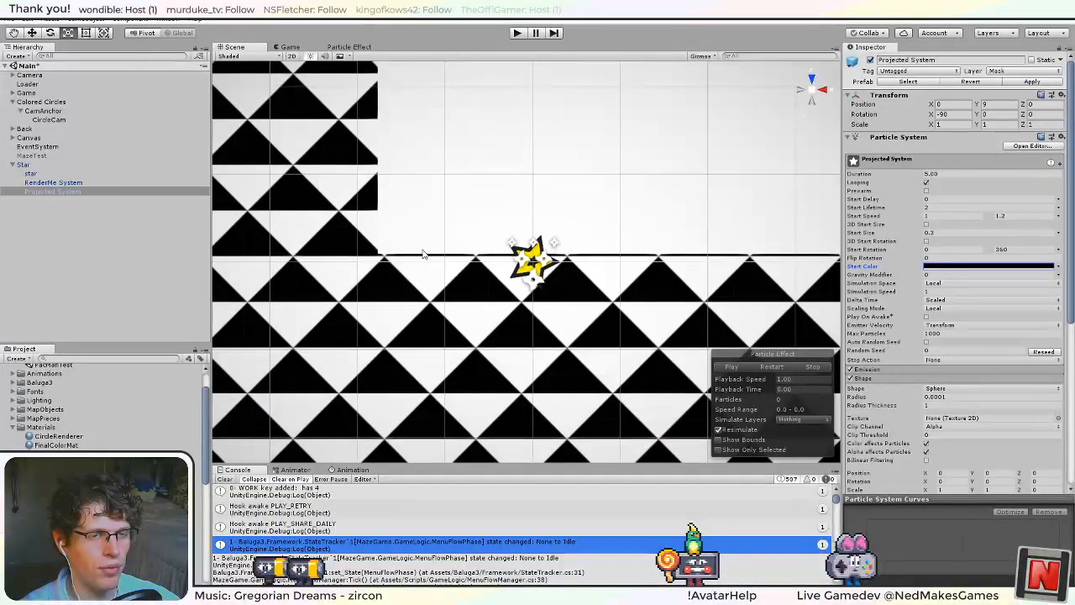
Run the game and start a maze from the title menu to check the black projected particles.
{"action": "left_click", "coordinate": [517, 32]}
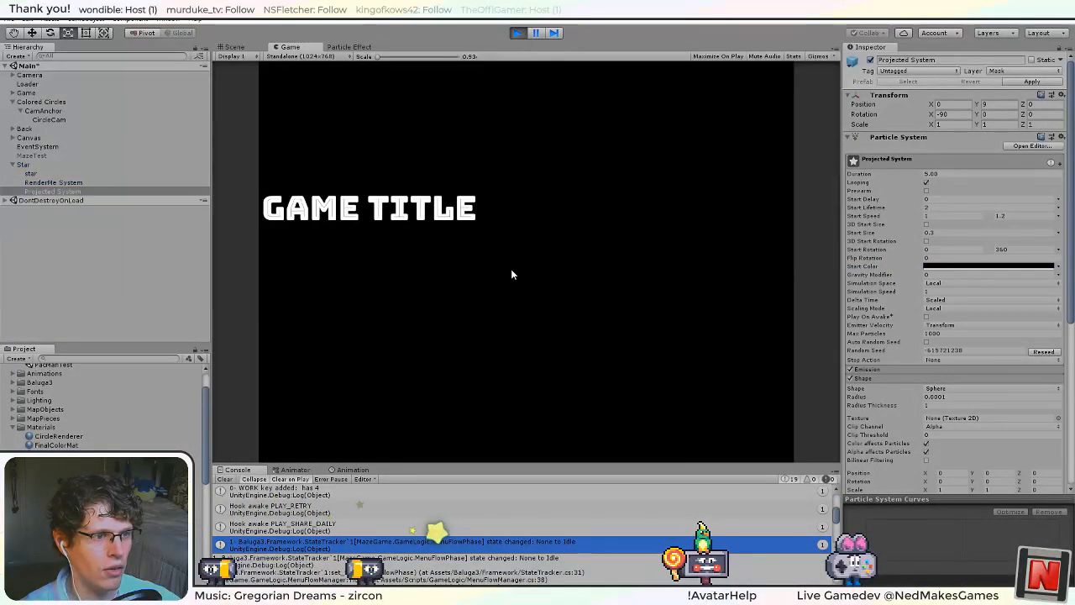
{"action": "key", "text": "Return"}
{"action": "key", "text": "Return"}
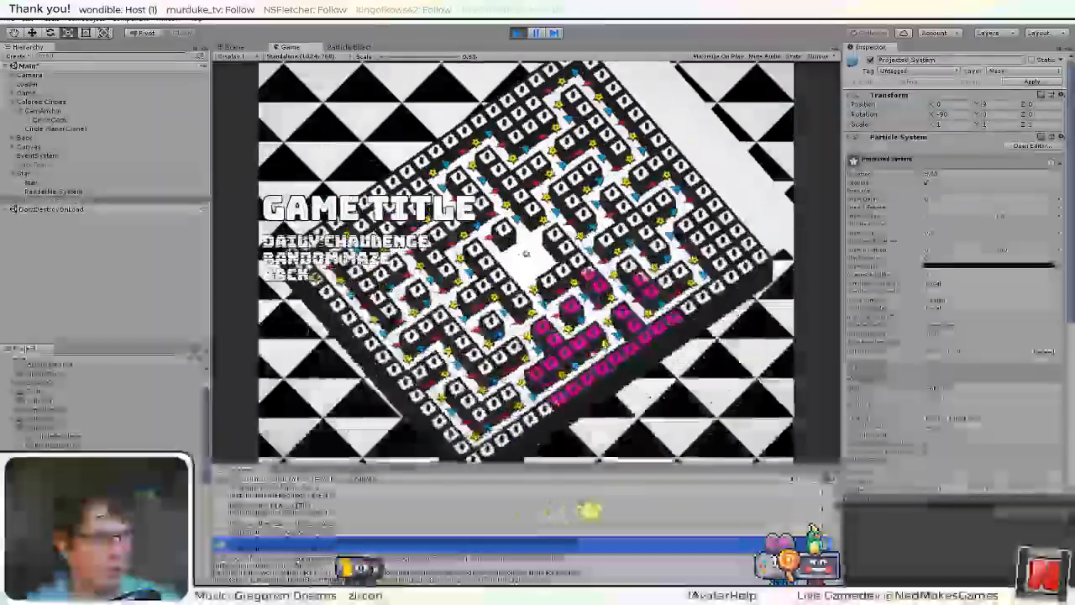
{"action": "key", "text": "Return"}
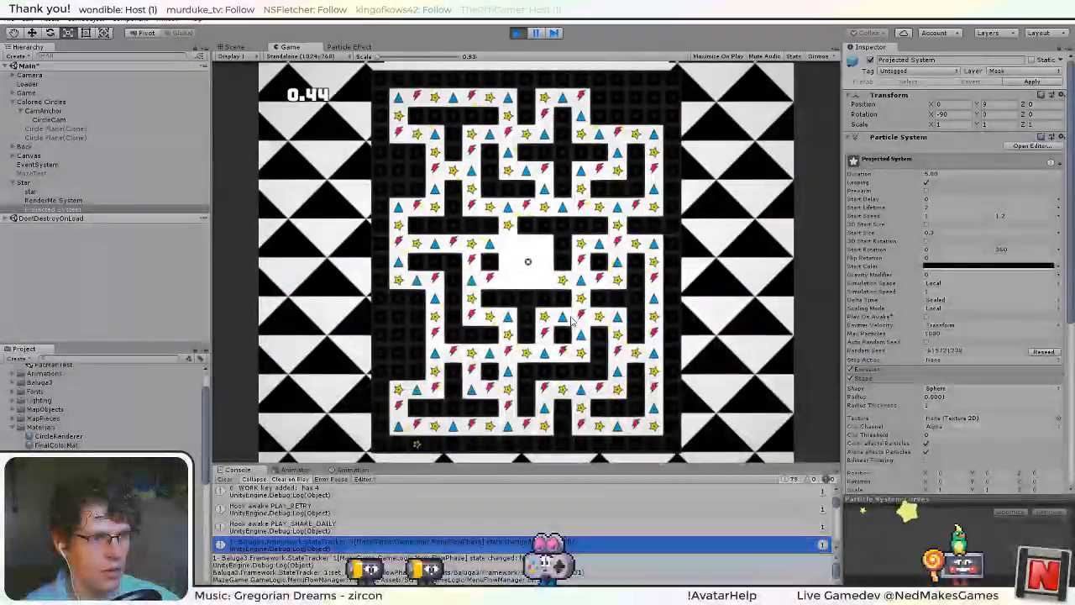
{"action": "key", "text": "Right"}
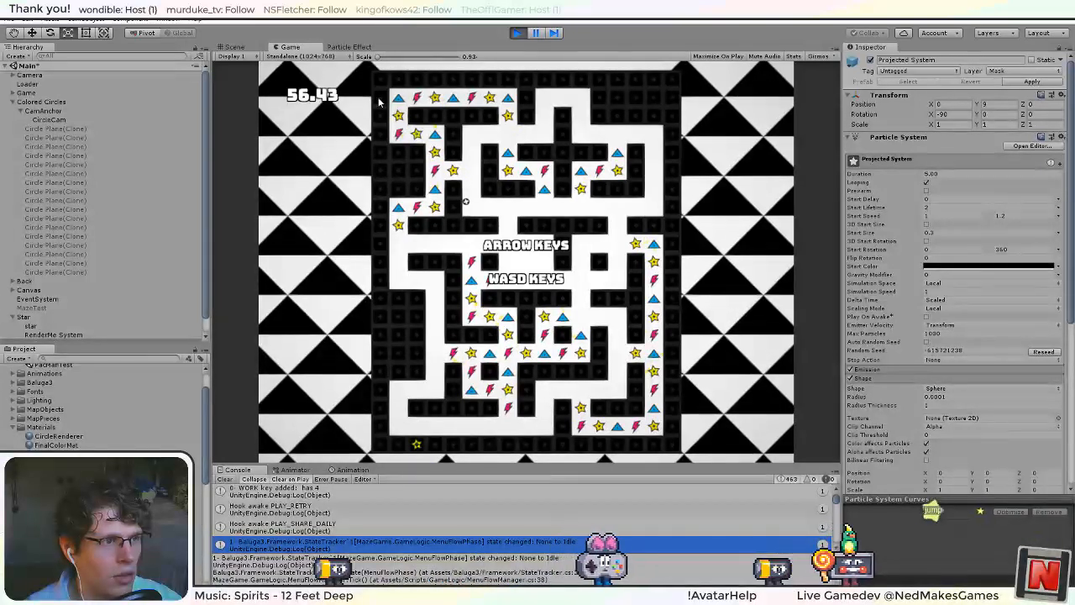
Inspect the running maze in the Scene view and return to the Game view.
{"action": "left_click", "coordinate": [235, 47]}
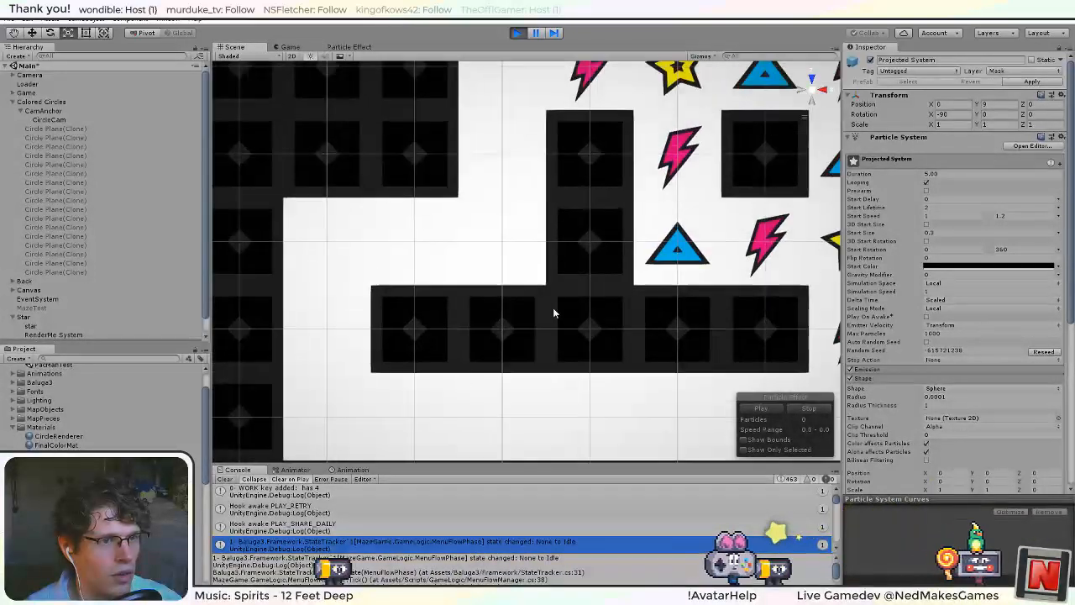
{"action": "scroll", "coordinate": [579, 325], "scroll_direction": "down", "scroll_amount": 2}
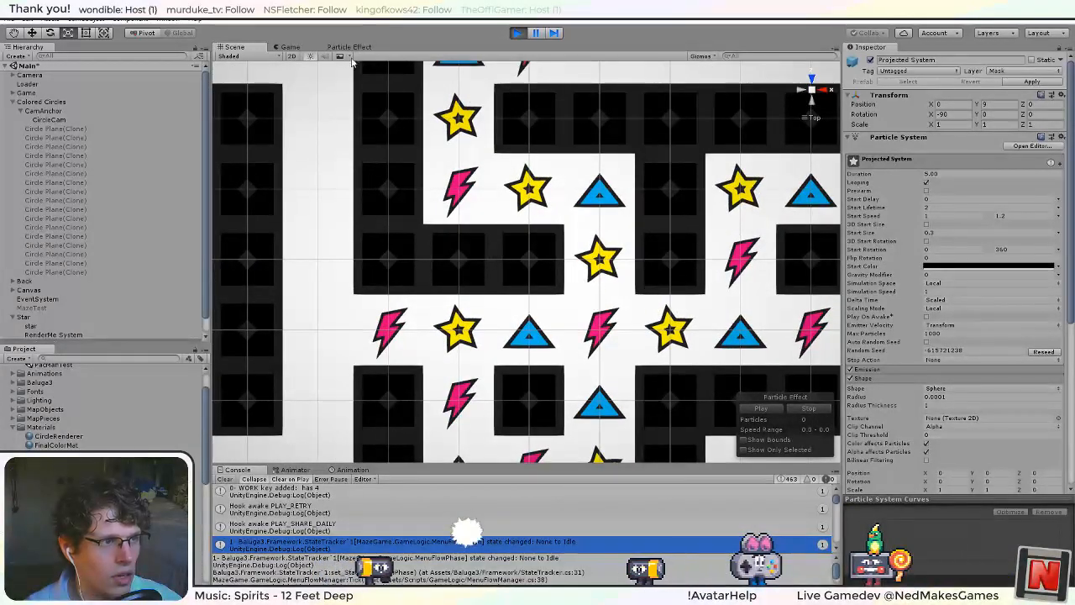
{"action": "left_click", "coordinate": [290, 47]}
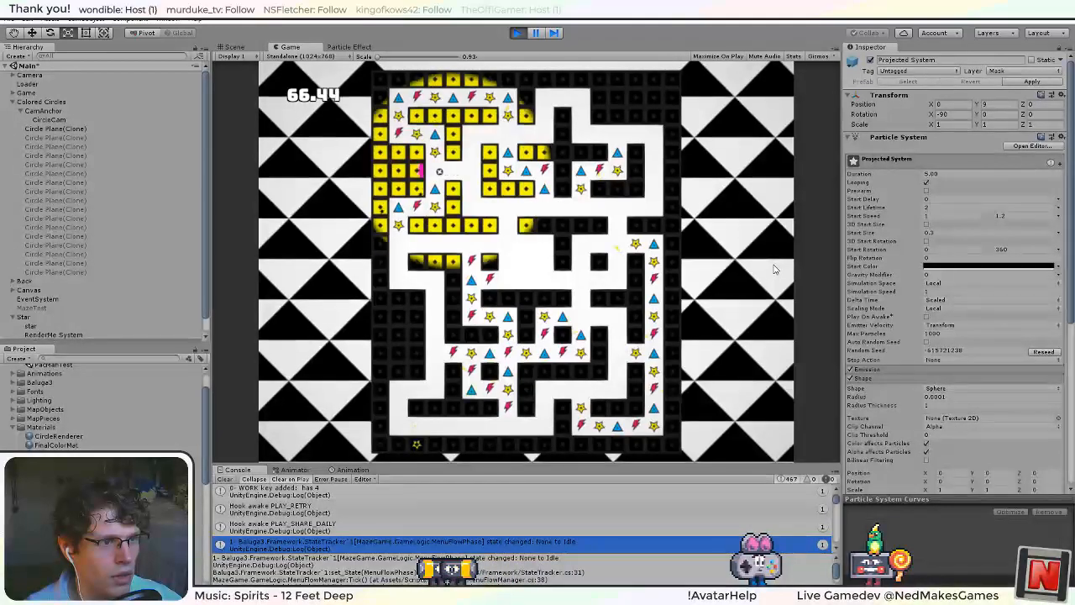
Steer the player through the maze to observe the star particles, and end the play-test.
{"action": "key", "text": "Down"}
{"action": "key", "text": "Right"}
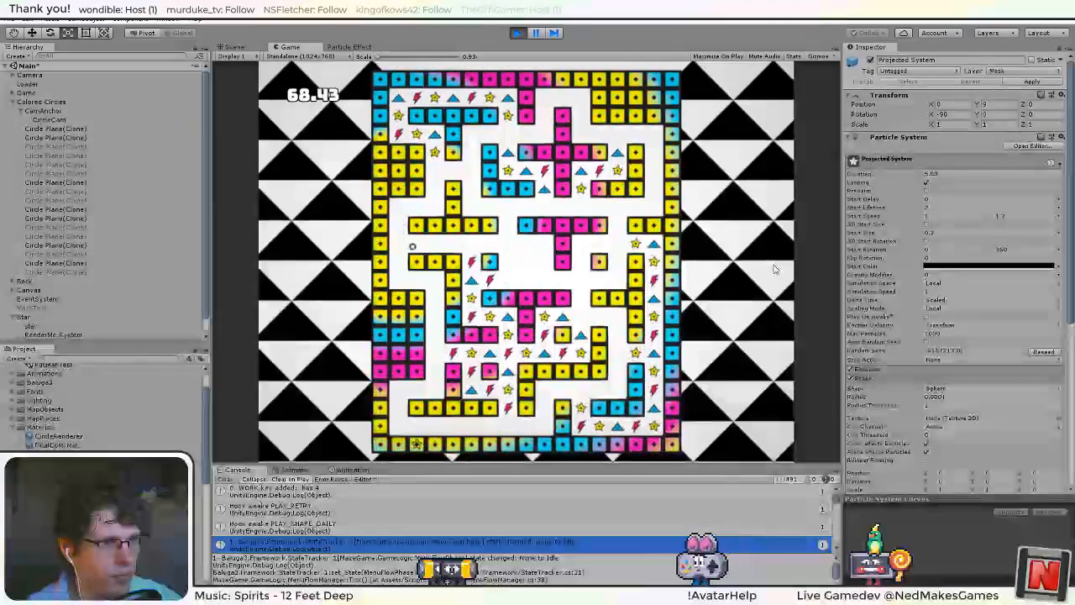
{"action": "key", "text": "Down"}
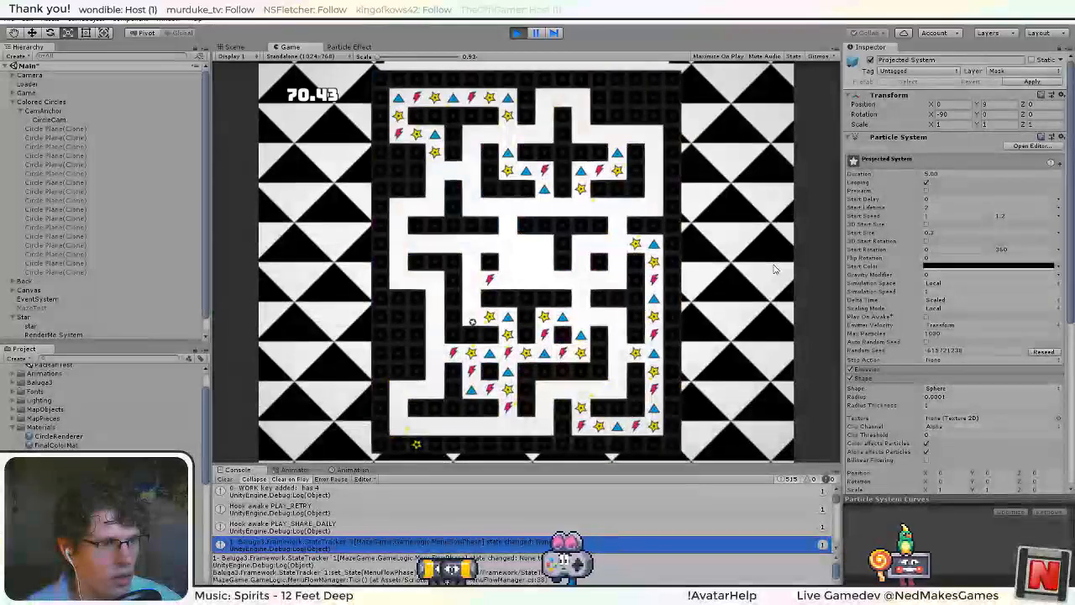
{"action": "key", "text": "Right"}
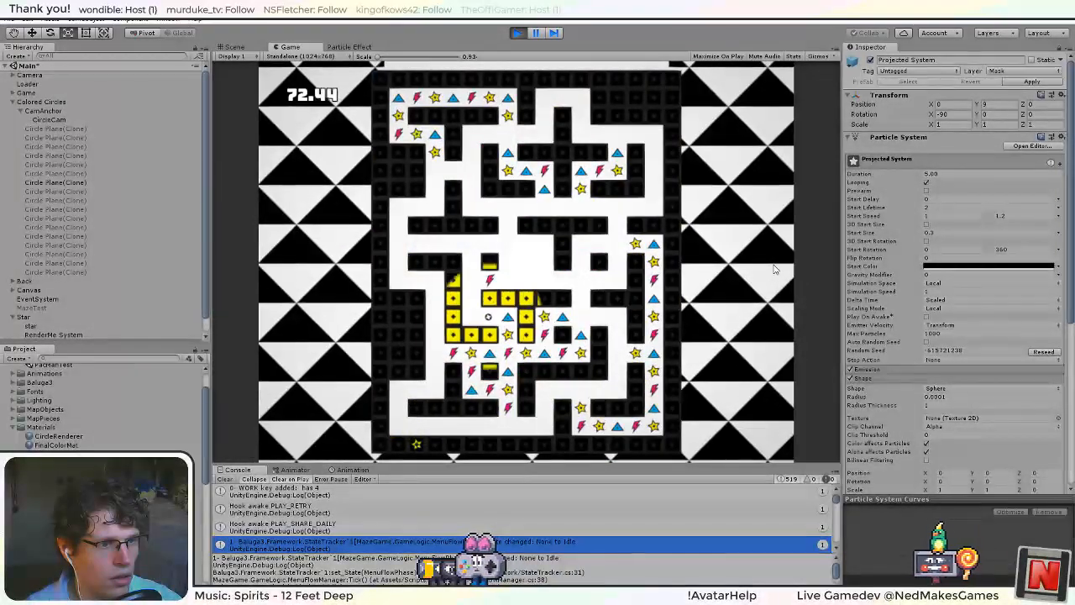
{"action": "key", "text": "Down"}
{"action": "key", "text": "Down"}
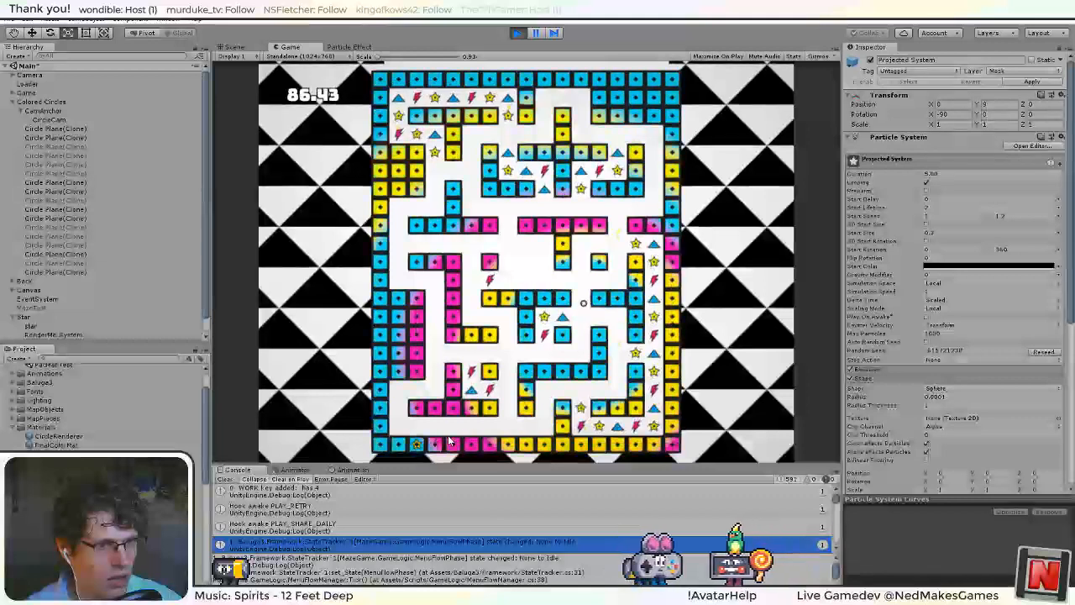
{"action": "left_click", "coordinate": [517, 34]}
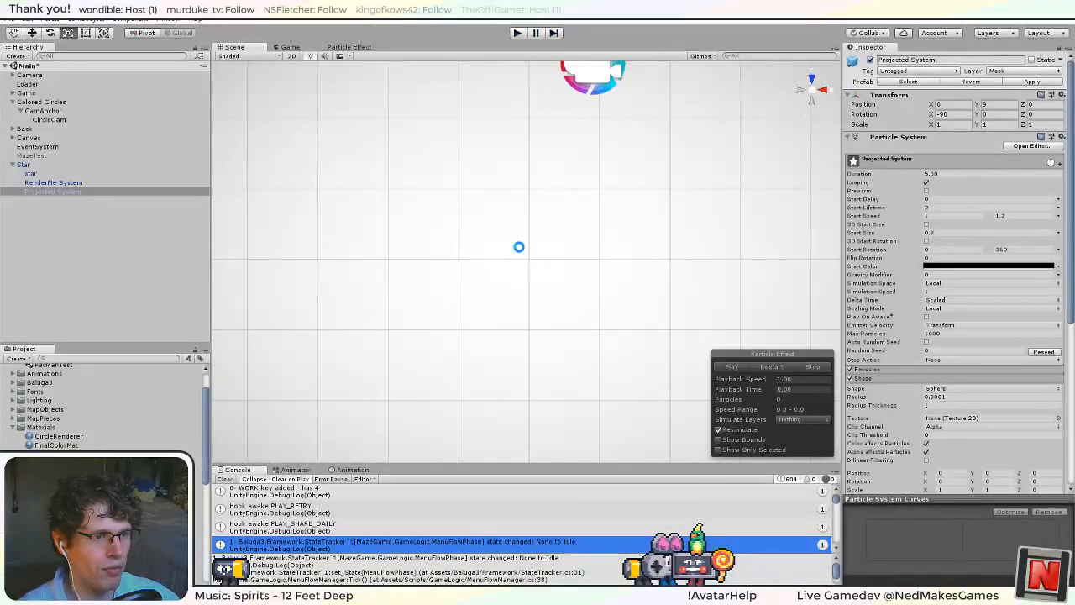
Set Projected System's Duration to 0.05 and run the game briefly.
{"action": "scroll", "coordinate": [518, 251], "scroll_direction": "down", "scroll_amount": 15}
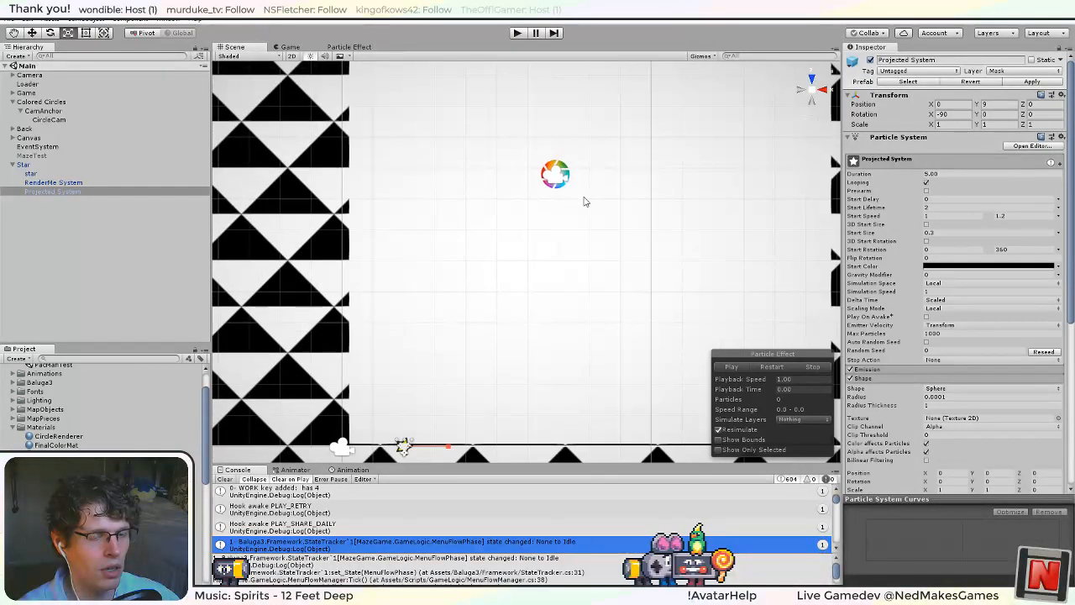
{"action": "middle_click_drag", "start_coordinate": [768, 227], "coordinate": [672, 292]}
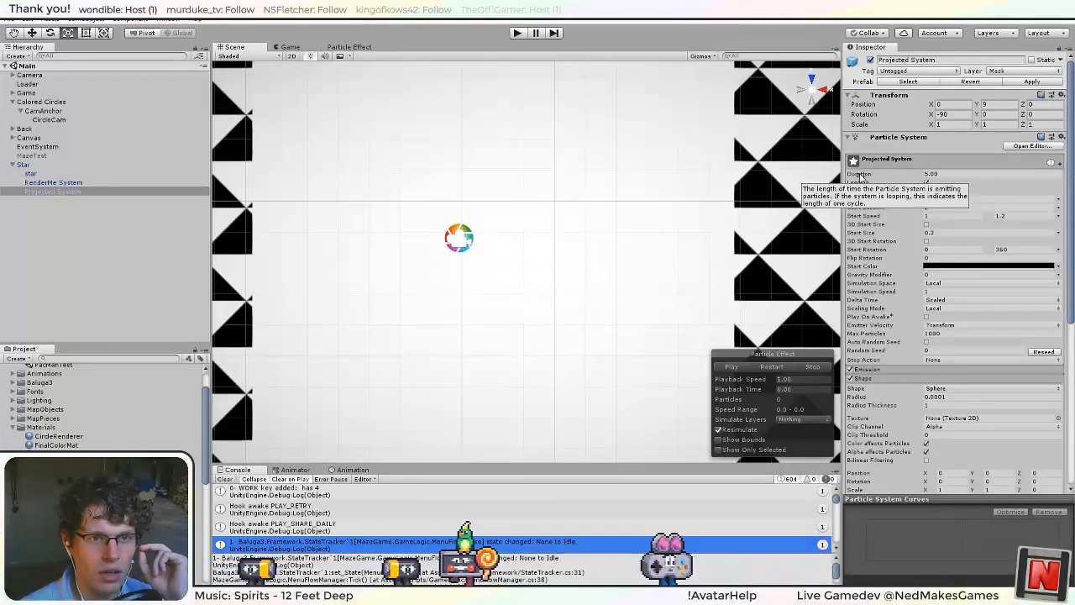
{"action": "left_click", "coordinate": [953, 173]}
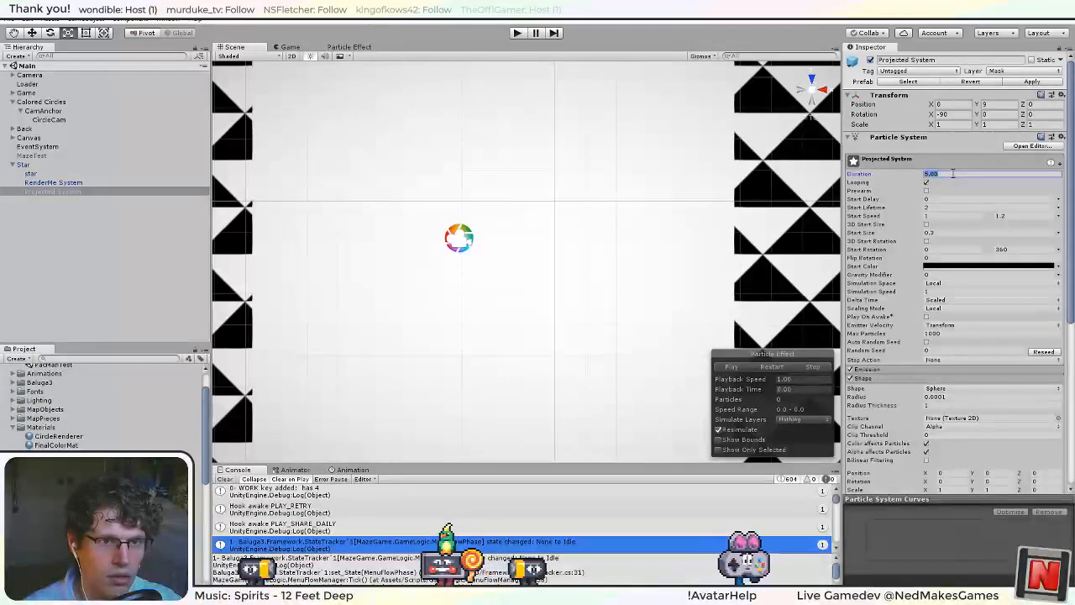
{"action": "type", "text": "0"}
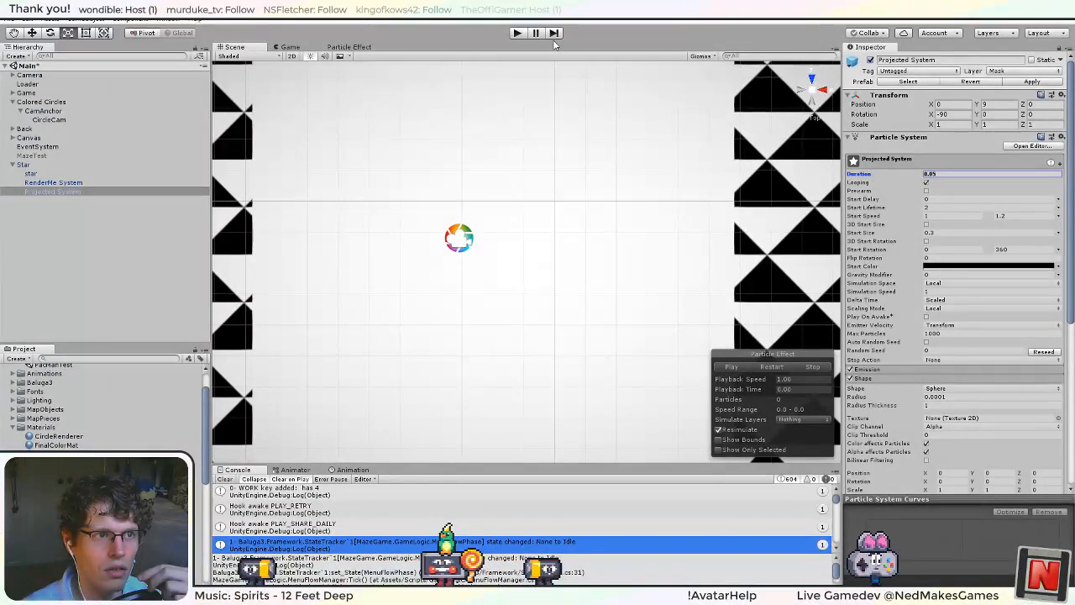
{"action": "left_click", "coordinate": [514, 32]}
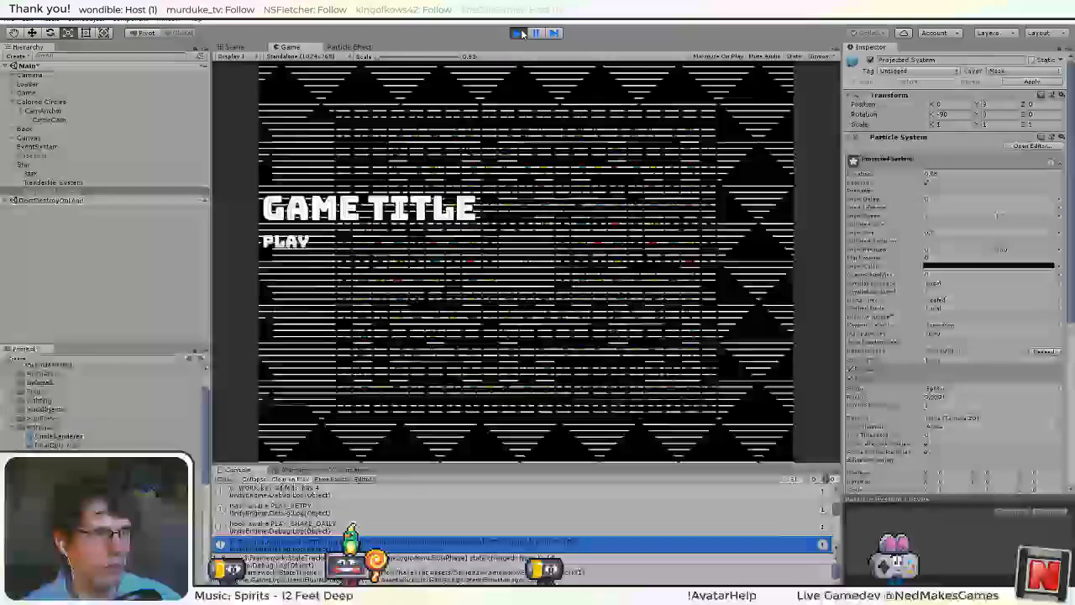
{"action": "left_click", "coordinate": [522, 32]}
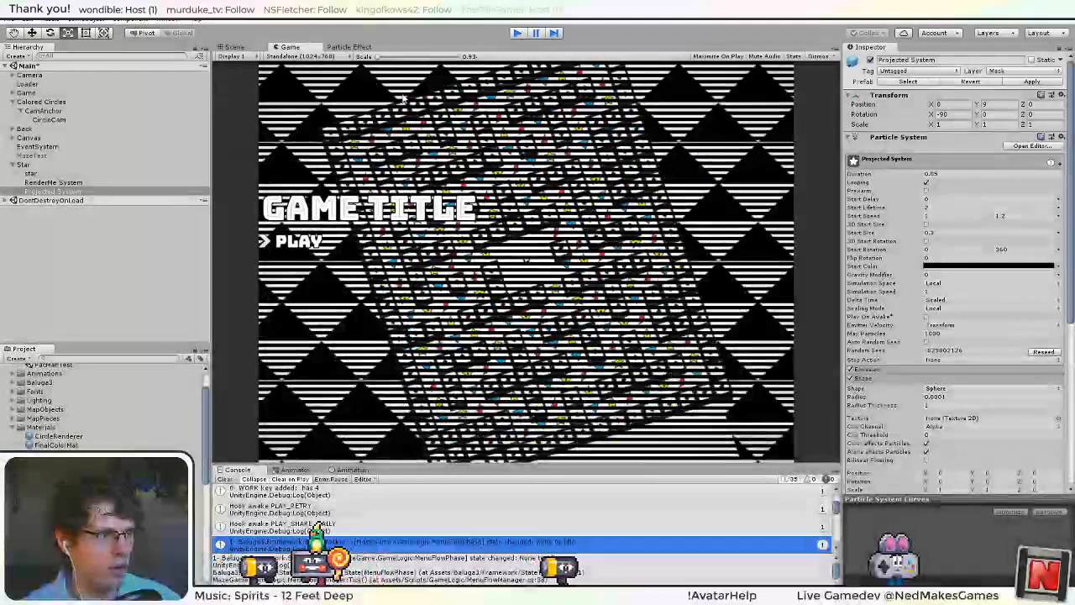
Set the Duration to 0.05 for RenderMe System and Projected System together.
{"action": "left_click", "coordinate": [75, 191]}
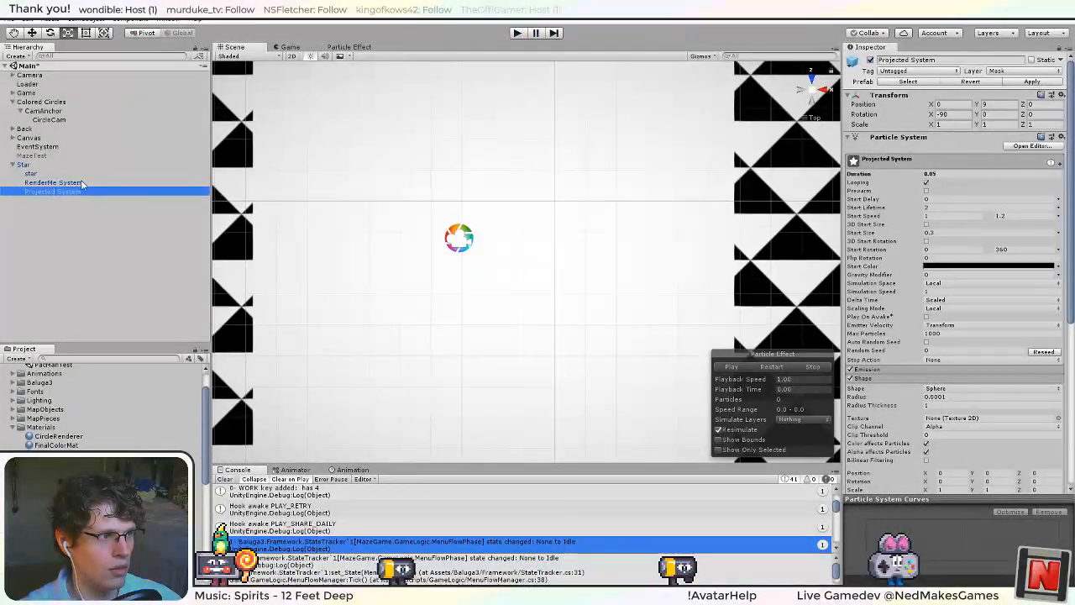
{"action": "left_click", "coordinate": [74, 182], "text": "ctrl"}
{"action": "left_click", "coordinate": [938, 163]}
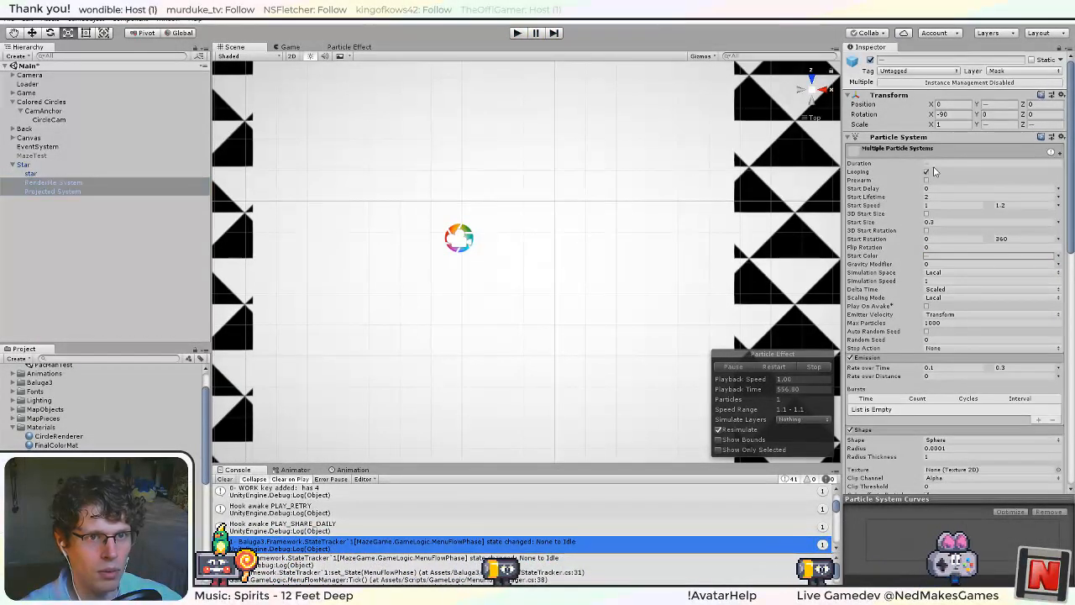
{"action": "type", "text": "0.05"}
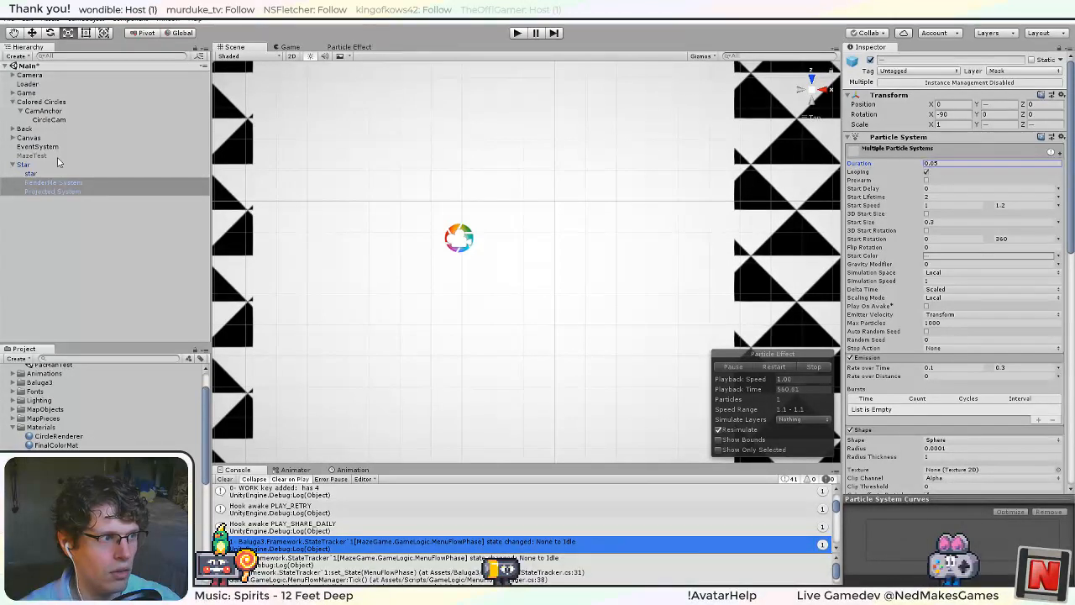
Select the parent Star object and run the game to check the particles with the 0.05 duration.
{"action": "left_click", "coordinate": [25, 173]}
{"action": "left_click", "coordinate": [26, 164]}
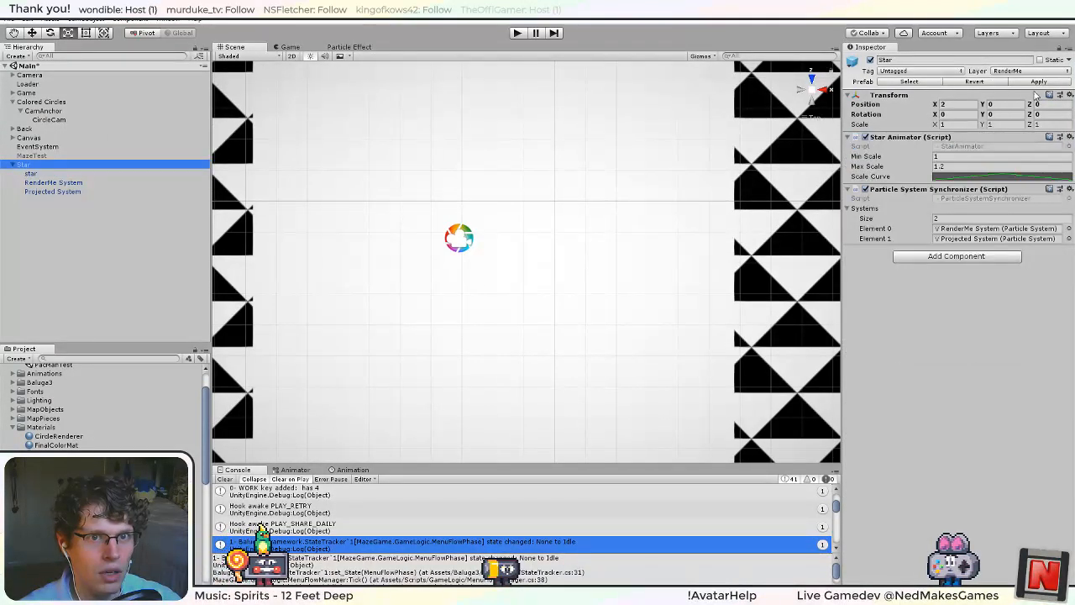
{"action": "left_click", "coordinate": [517, 34]}
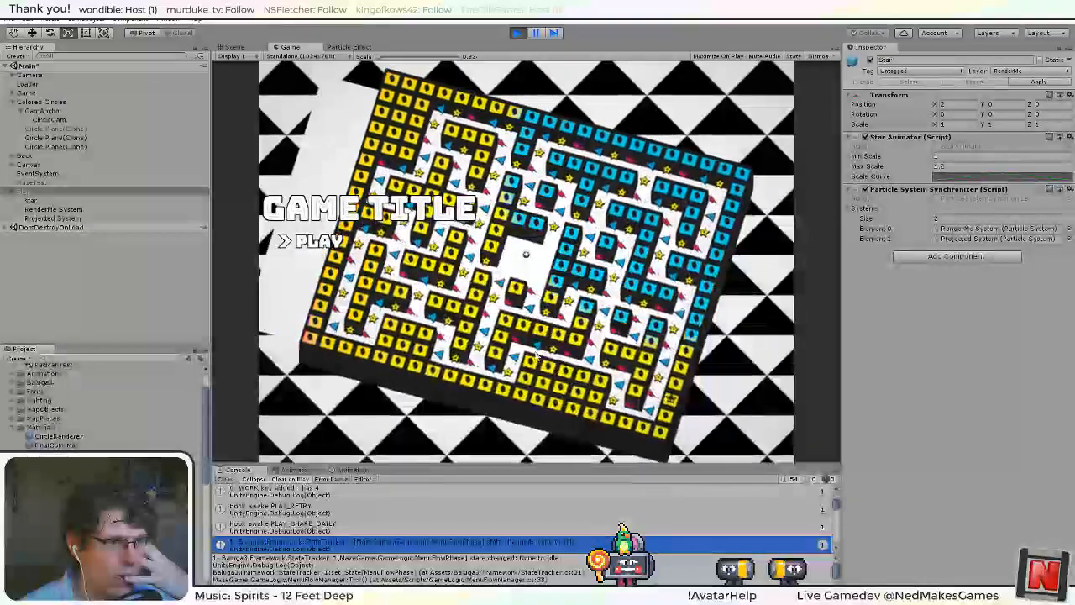
{"action": "key", "text": "ctrl+p"}
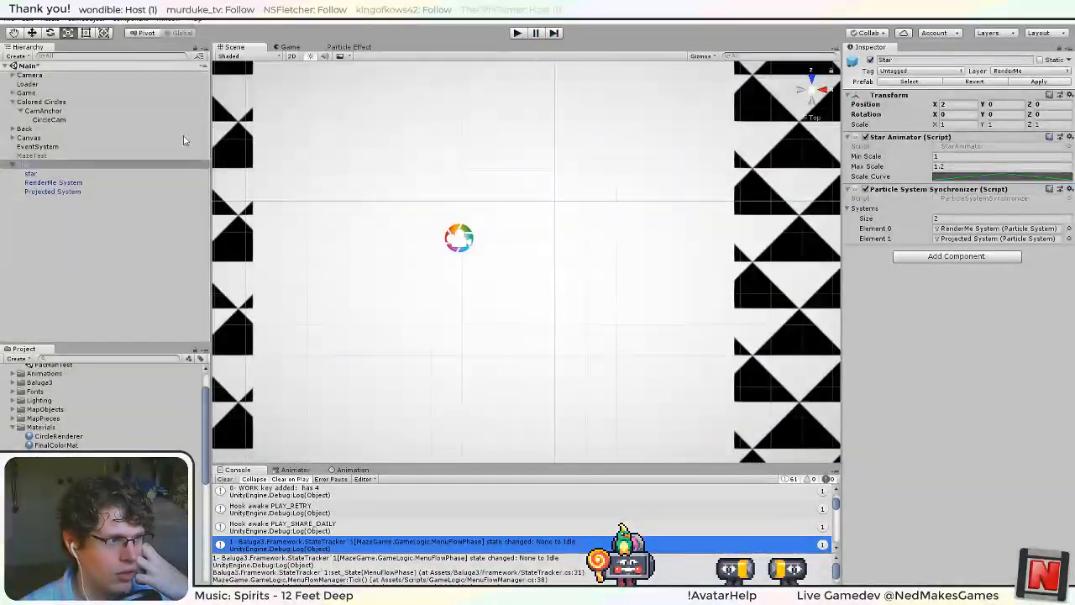
Set RenderMe System and Projected System's Duration to 5.00, enable Prewarm on both, and review their remaining particle modules.
{"action": "left_click", "coordinate": [73, 192]}
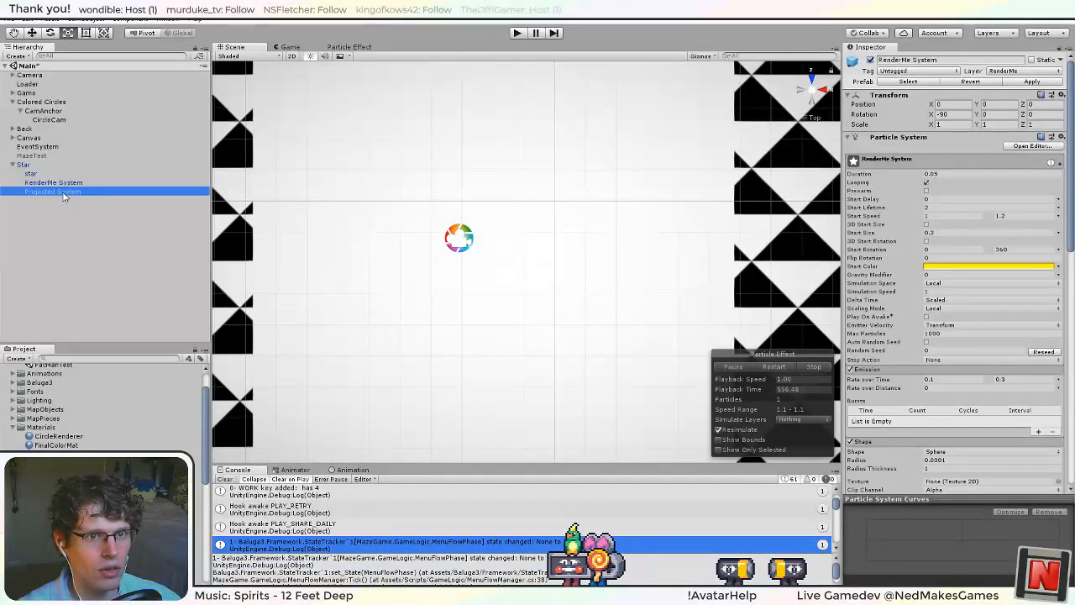
{"action": "left_click", "coordinate": [80, 182], "text": "ctrl"}
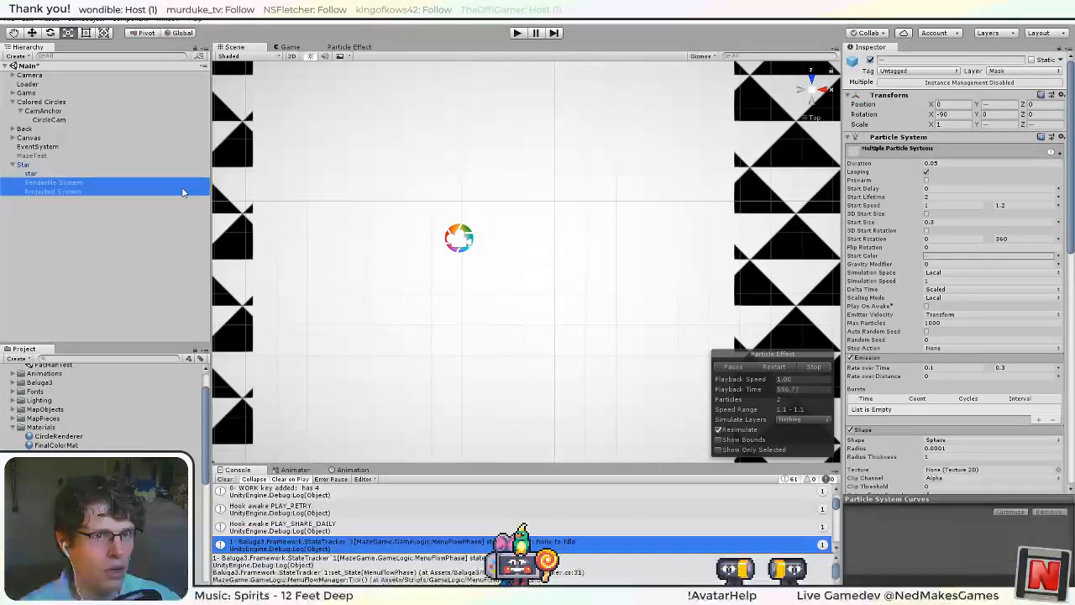
{"action": "left_click", "coordinate": [940, 165]}
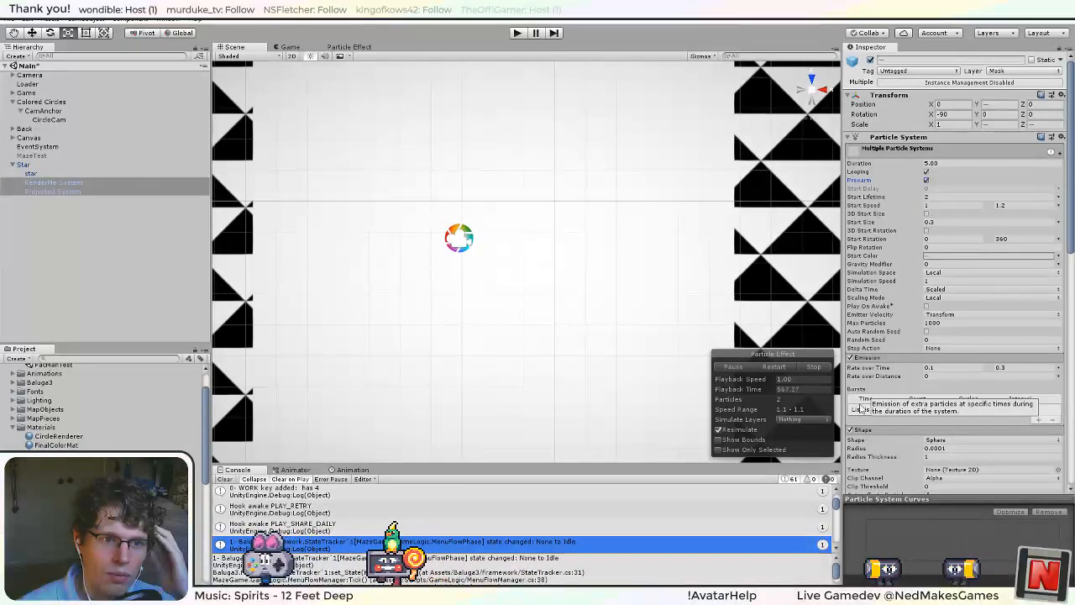
{"action": "scroll", "coordinate": [892, 336], "scroll_direction": "down", "scroll_amount": 4}
{"action": "scroll", "coordinate": [891, 394], "scroll_direction": "down", "scroll_amount": 15}
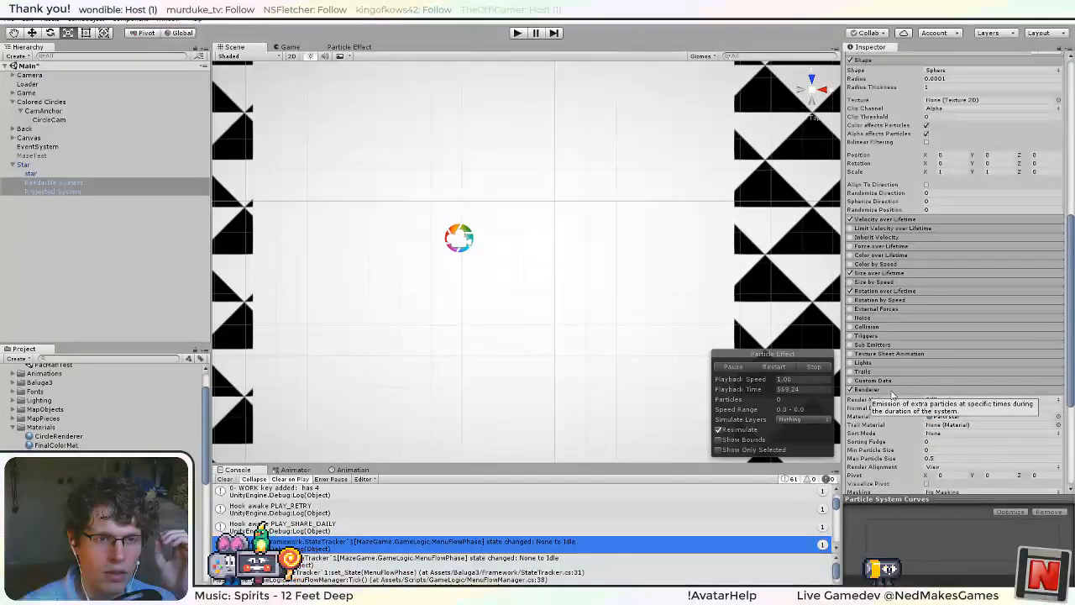
{"action": "scroll", "coordinate": [892, 395], "scroll_direction": "up", "scroll_amount": 20}
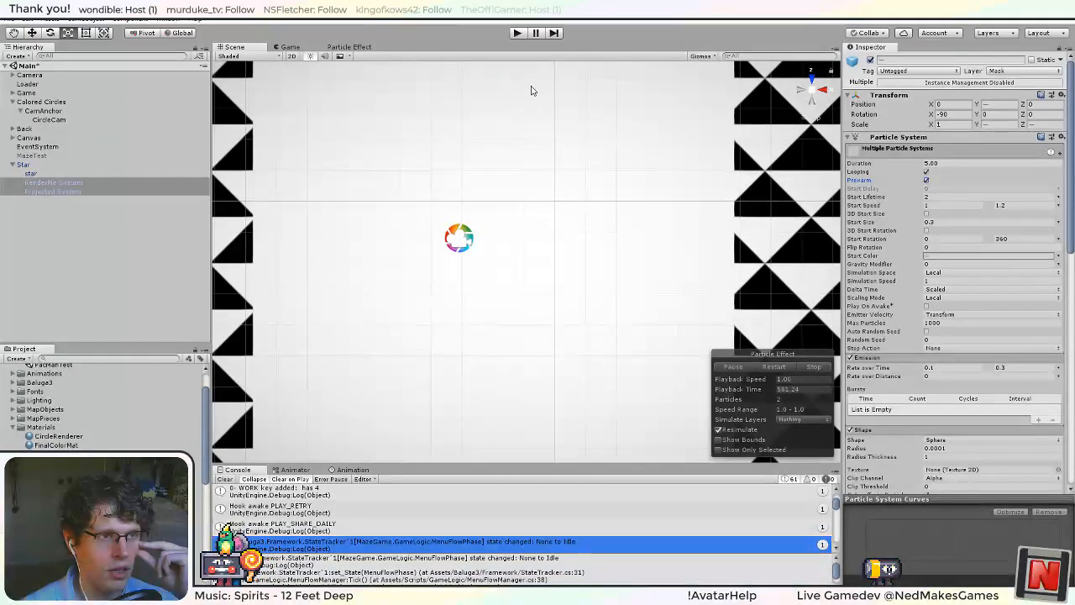
Run the game and inspect the RenderMe System settings of a spawned Star clone under Prefabs.
{"action": "left_click", "coordinate": [519, 32]}
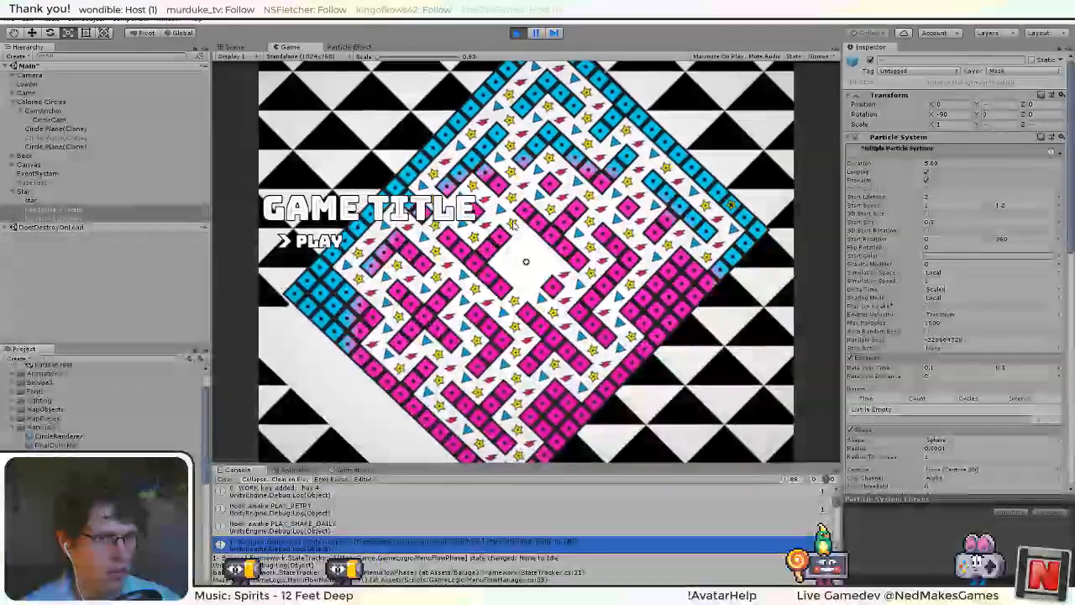
{"action": "left_click", "coordinate": [14, 95]}
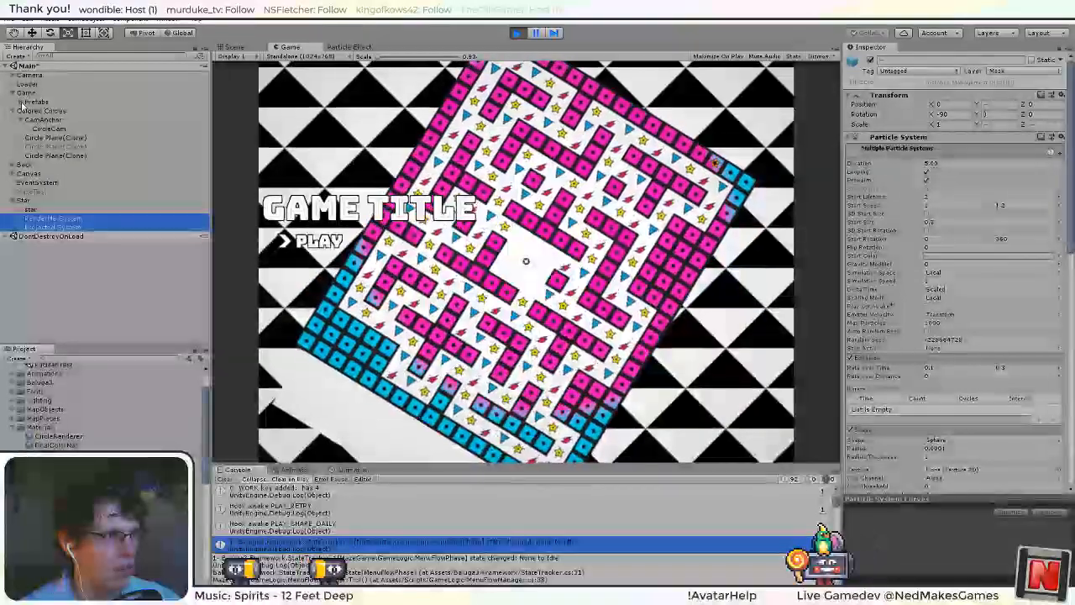
{"action": "left_click", "coordinate": [22, 103]}
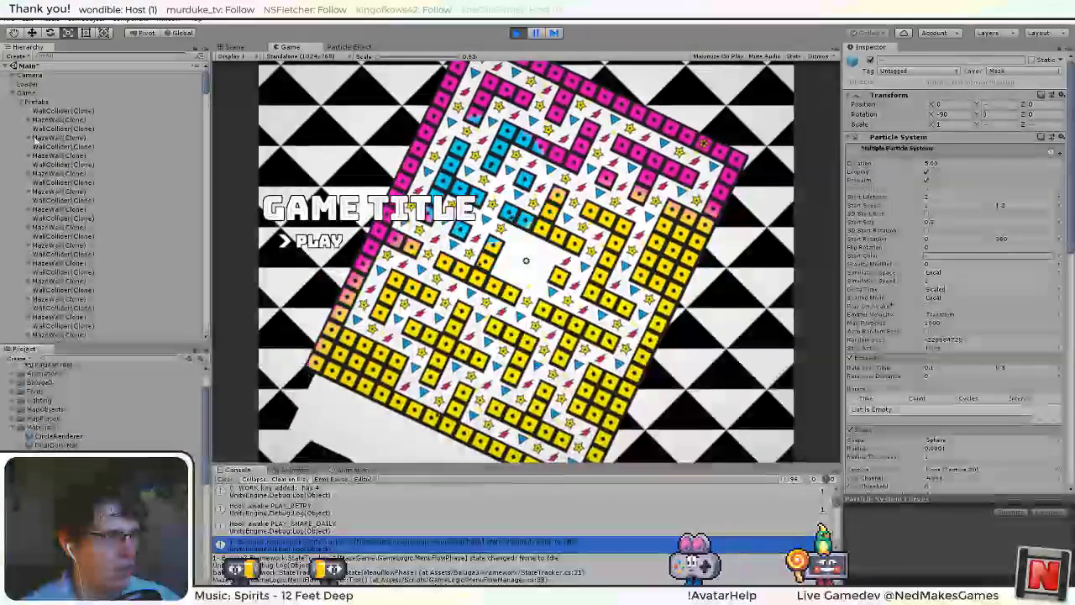
{"action": "scroll", "coordinate": [60, 179], "scroll_direction": "down", "scroll_amount": 2}
{"action": "left_click_drag", "start_coordinate": [206, 93], "coordinate": [205, 228]}
{"action": "left_click", "coordinate": [28, 251]}
{"action": "left_click", "coordinate": [63, 270]}
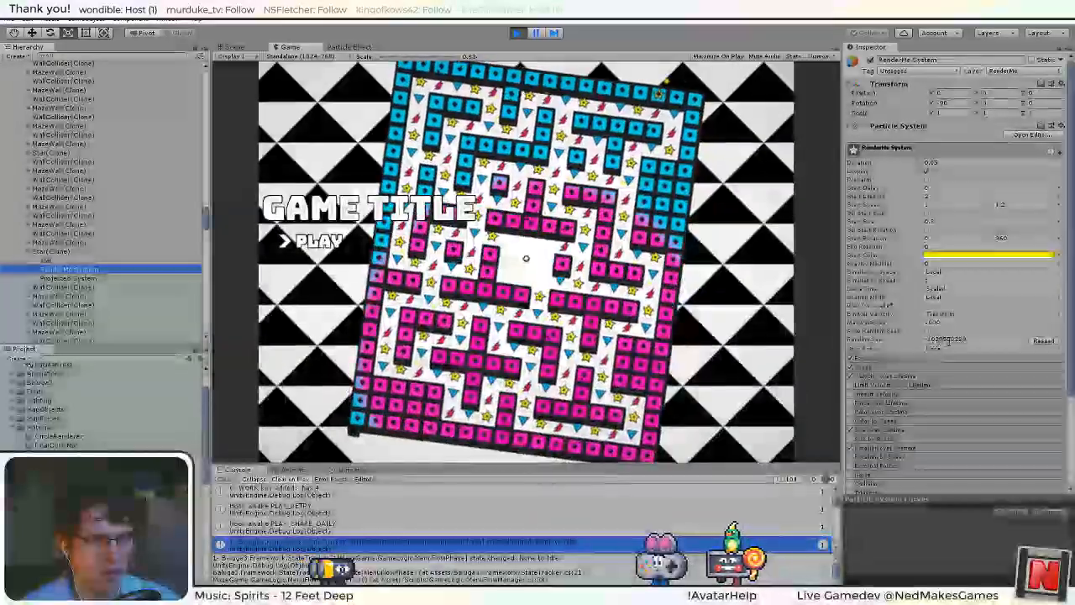
Check the RenderMe System and Projected System of another spawned Star clone, and stop the game.
{"action": "scroll", "coordinate": [27, 245], "scroll_direction": "down", "scroll_amount": 3}
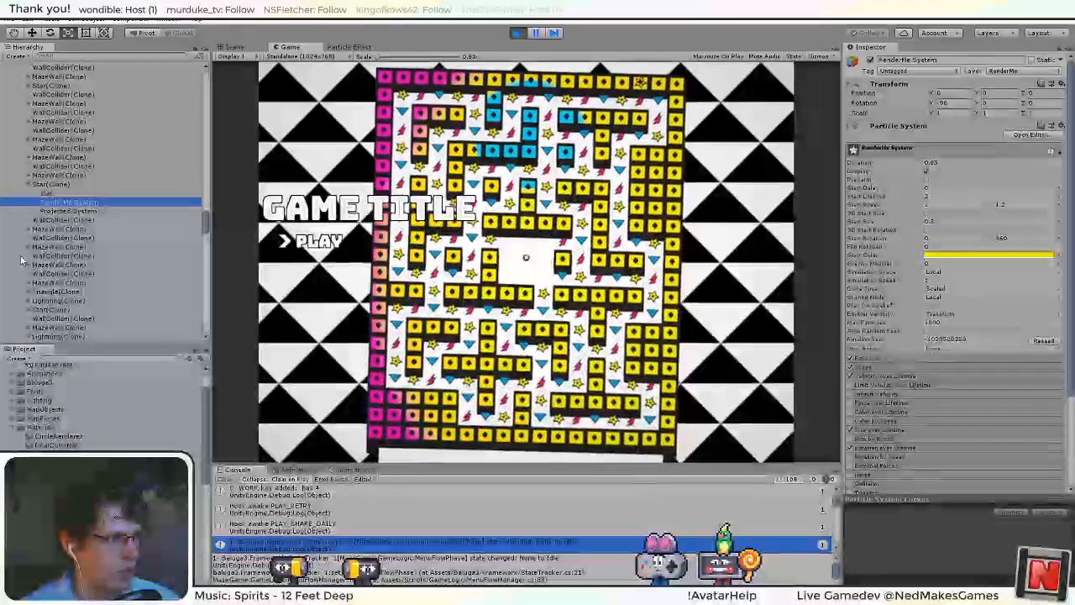
{"action": "scroll", "coordinate": [27, 244], "scroll_direction": "down", "scroll_amount": 1}
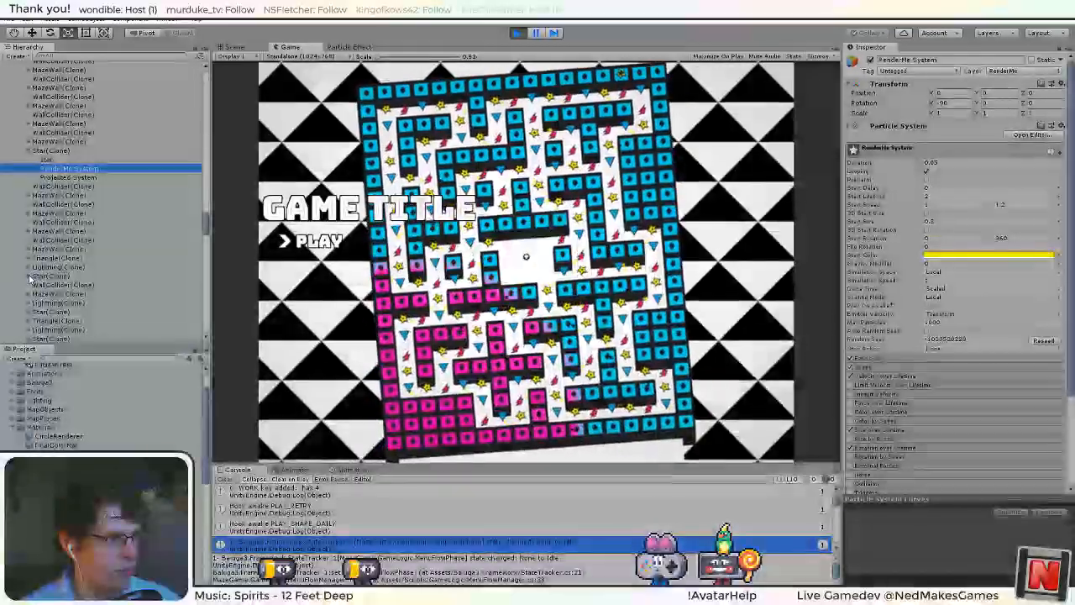
{"action": "left_click", "coordinate": [28, 275]}
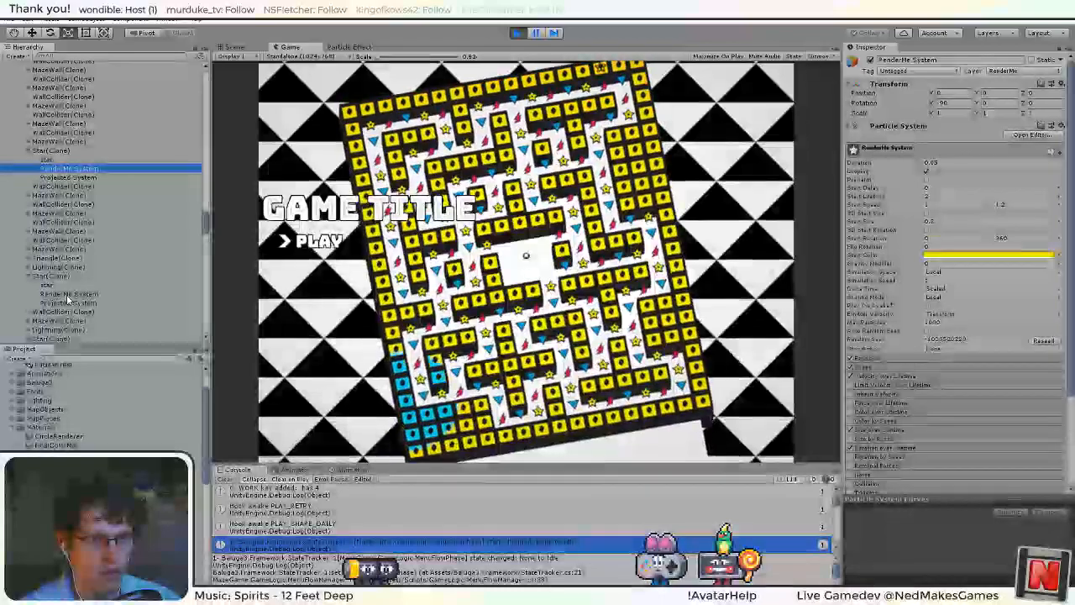
{"action": "left_click", "coordinate": [69, 295]}
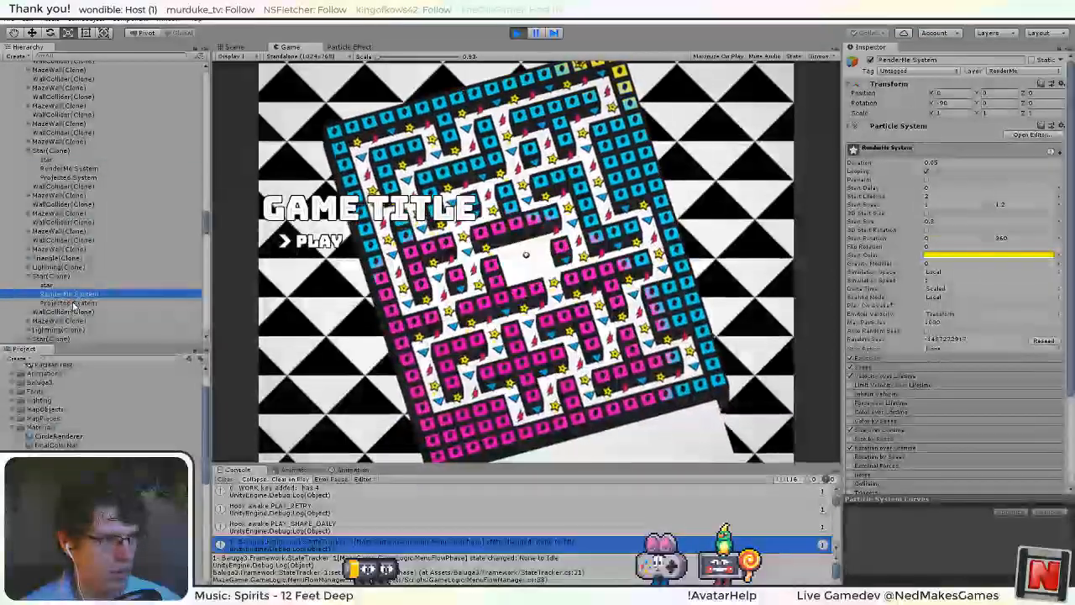
{"action": "left_click", "coordinate": [73, 303]}
{"action": "left_click", "coordinate": [69, 294]}
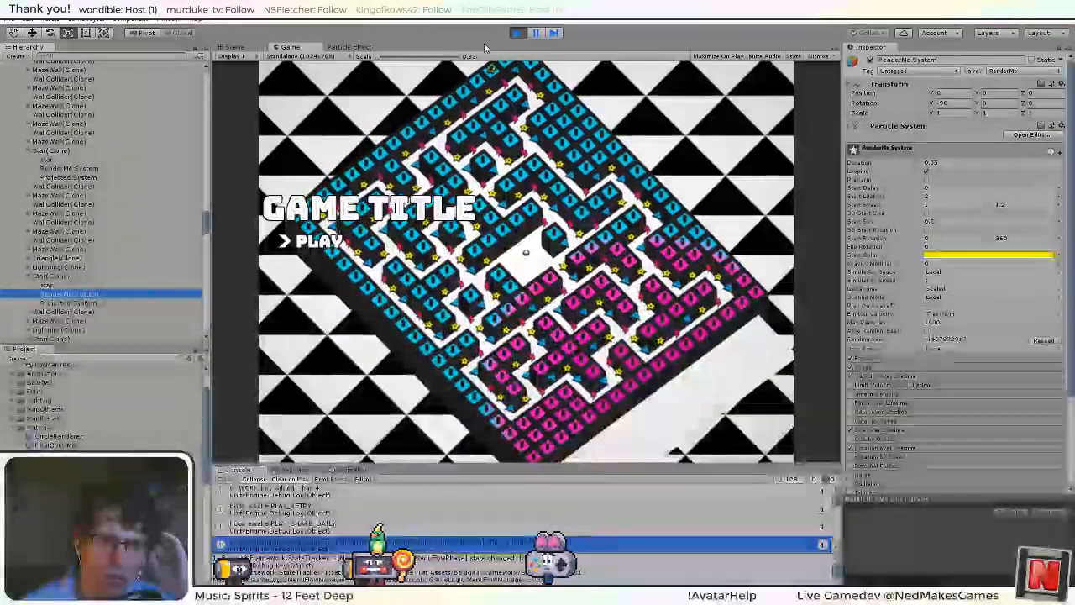
{"action": "left_click", "coordinate": [514, 34]}
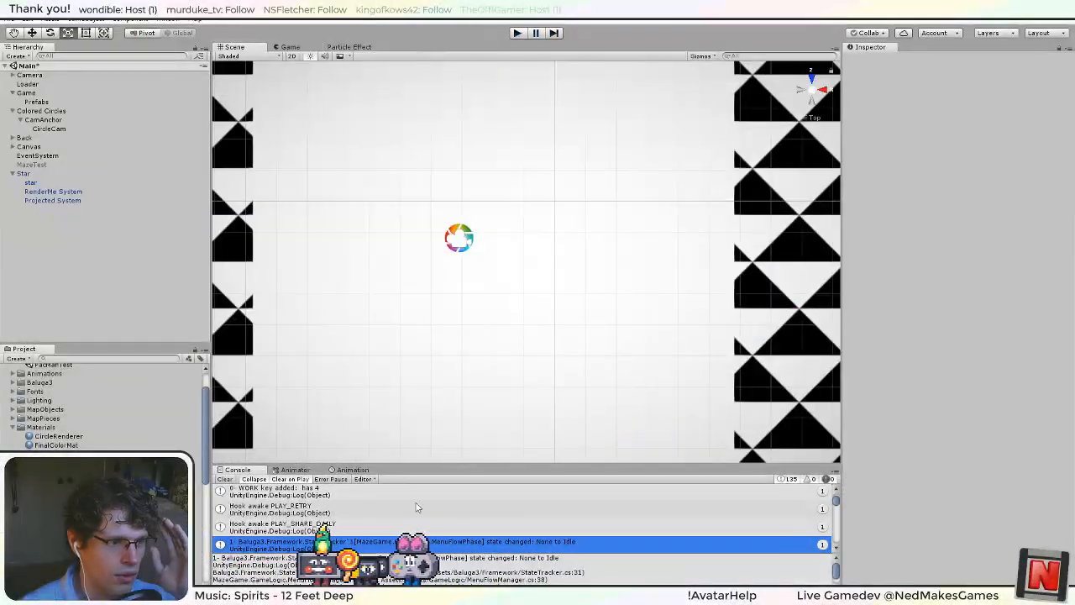
Review the scene Star's RenderMe System and Projected System, and apply the parent Star's changes to its prefab.
{"action": "left_click", "coordinate": [48, 192]}
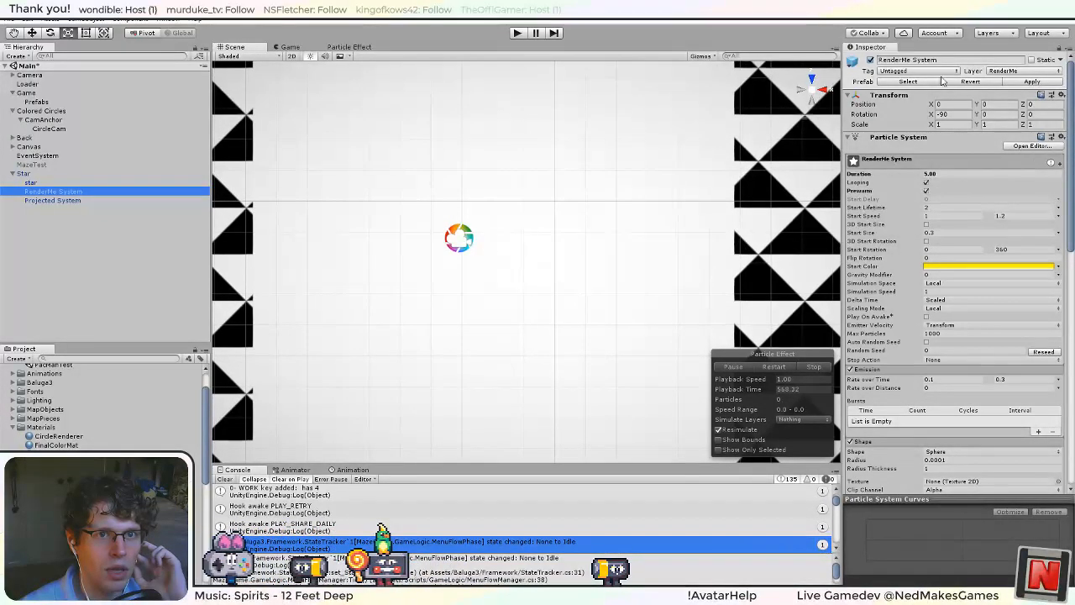
{"action": "left_click", "coordinate": [42, 202]}
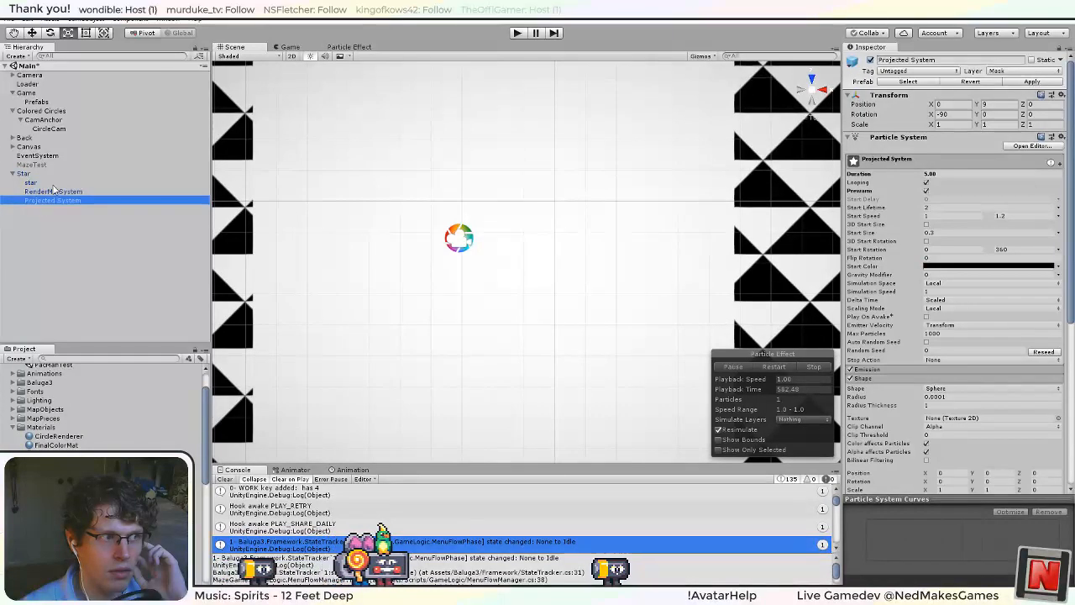
{"action": "left_click", "coordinate": [55, 182]}
{"action": "left_click", "coordinate": [52, 192]}
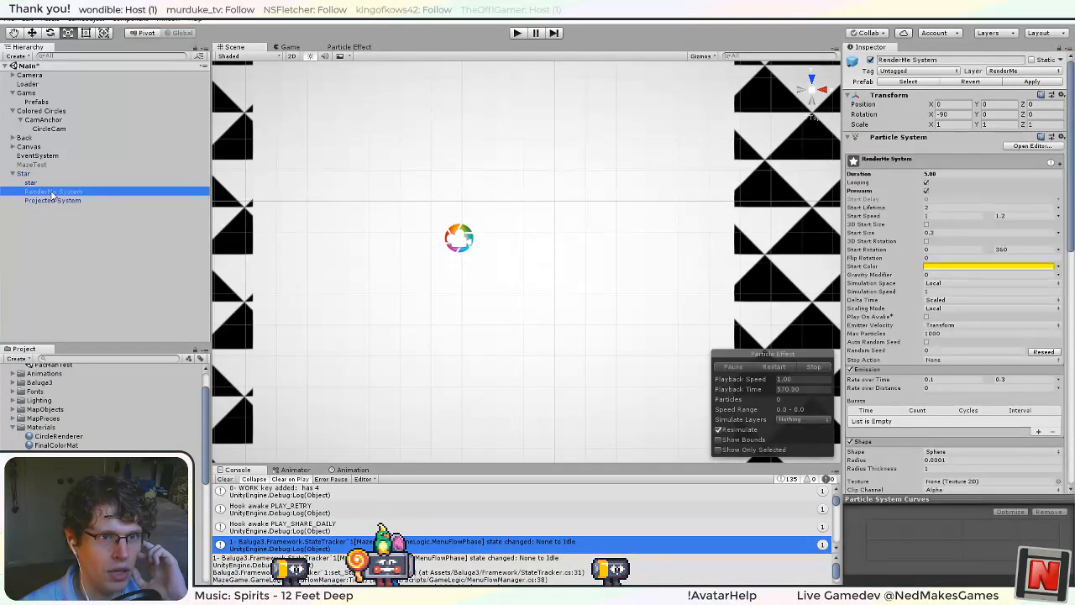
{"action": "left_click", "coordinate": [49, 174]}
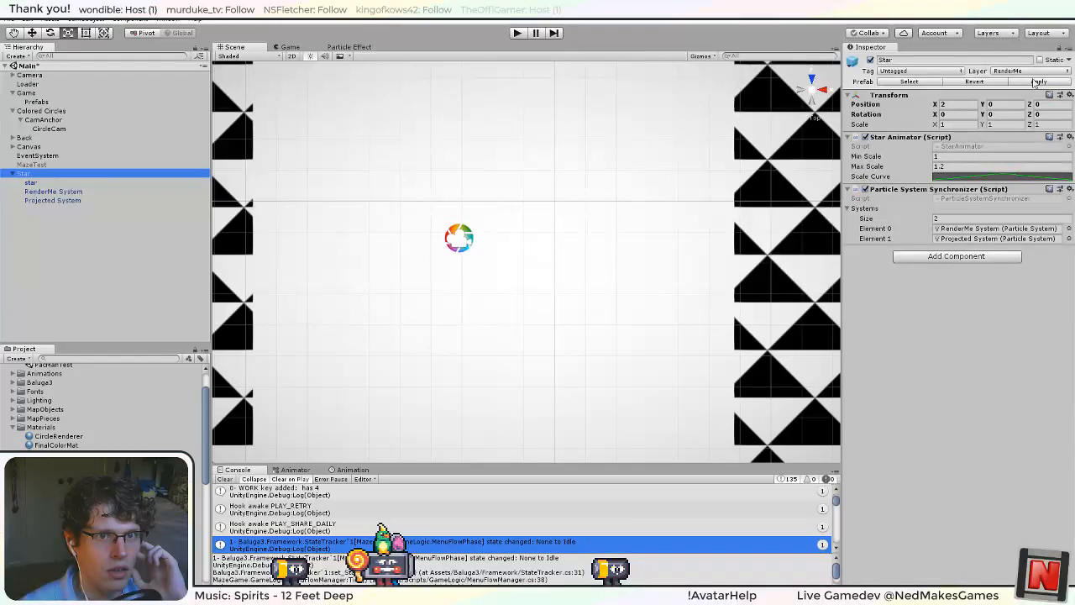
Run the game again, check a spawned Star clone's RenderMe System for the applied settings, and stop the game.
{"action": "left_click", "coordinate": [520, 34]}
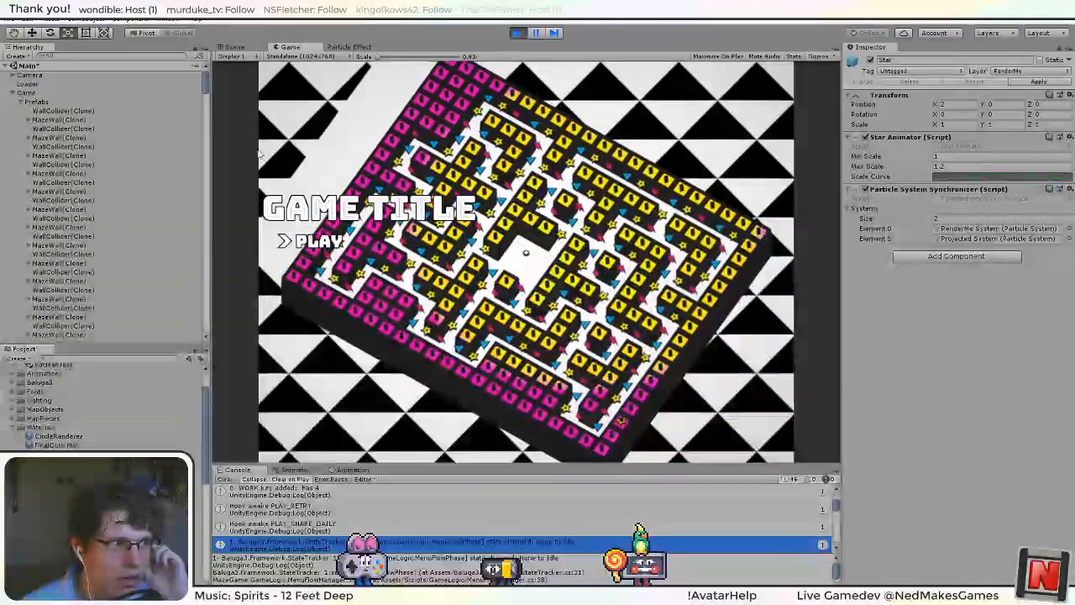
{"action": "left_click_drag", "start_coordinate": [204, 80], "coordinate": [205, 113]}
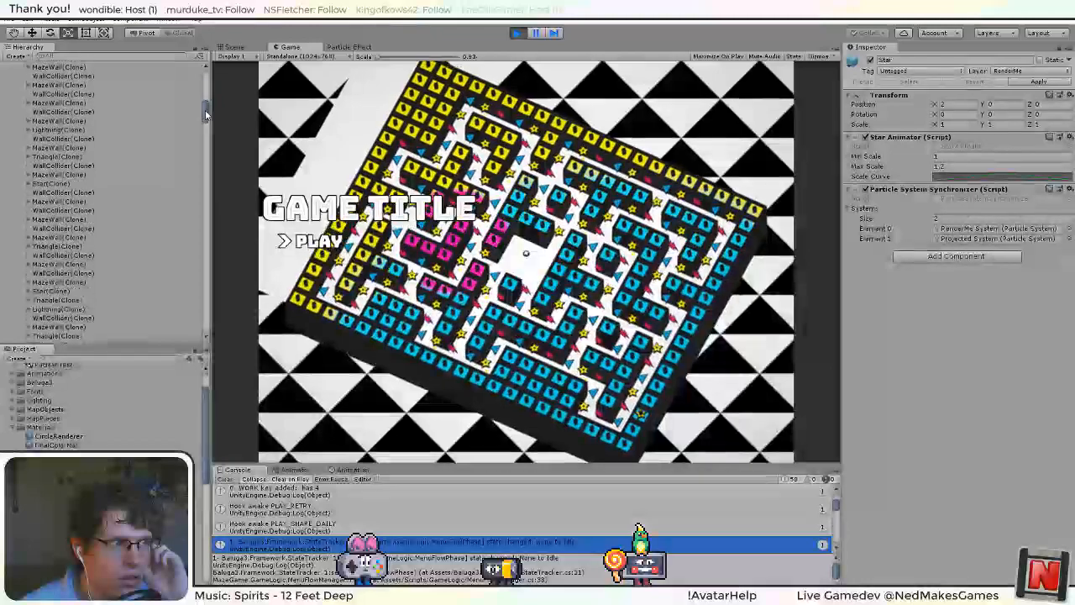
{"action": "left_click", "coordinate": [28, 184]}
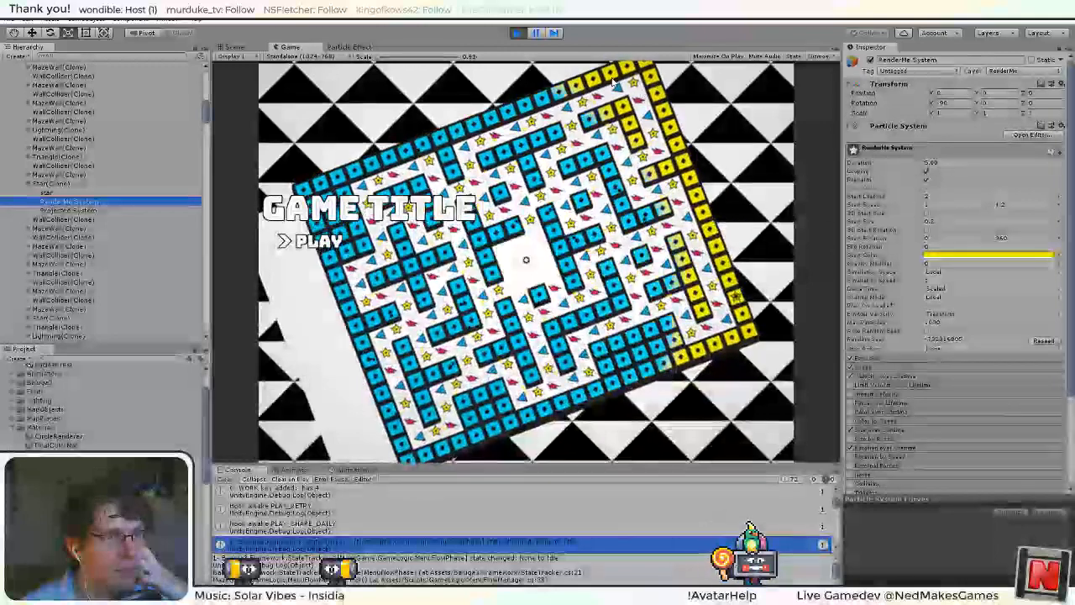
{"action": "key", "text": "ctrl+p"}
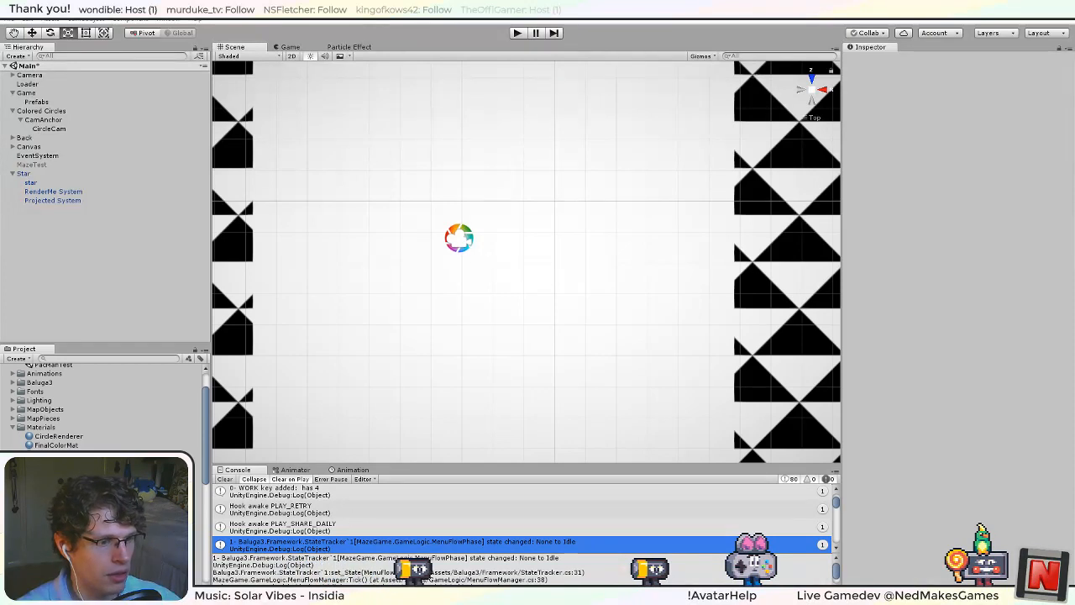
Examine the available value modes for the Emission module's Rate over Time on the scene Star's RenderMe System.
{"action": "left_click", "coordinate": [66, 192]}
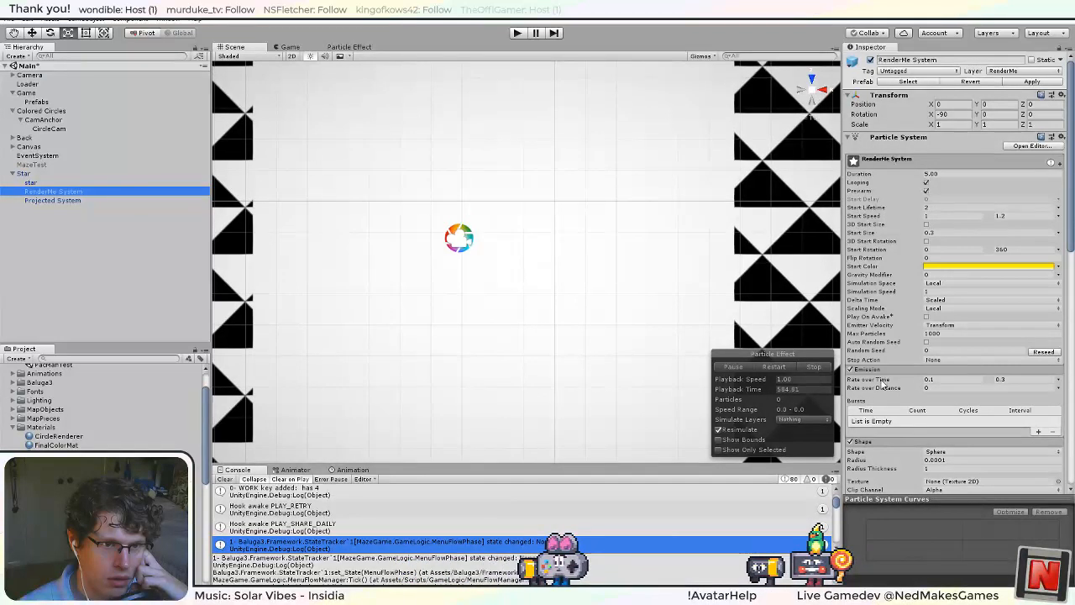
{"action": "left_click", "coordinate": [1060, 381]}
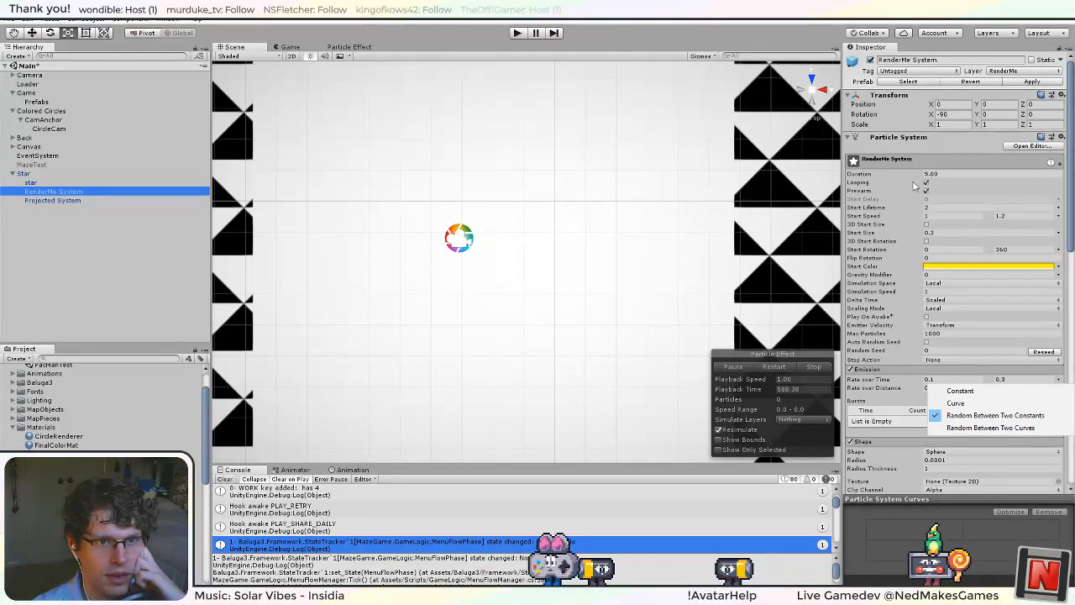
{"action": "left_click", "coordinate": [870, 394]}
{"action": "left_click", "coordinate": [870, 391]}
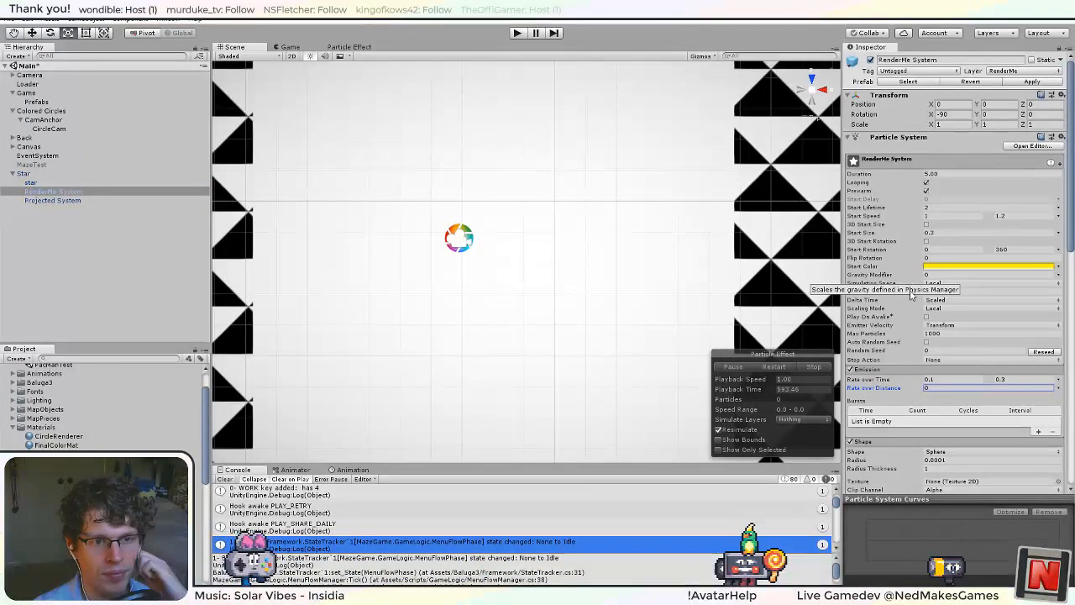
{"action": "scroll", "coordinate": [909, 309], "scroll_direction": "down", "scroll_amount": 4}
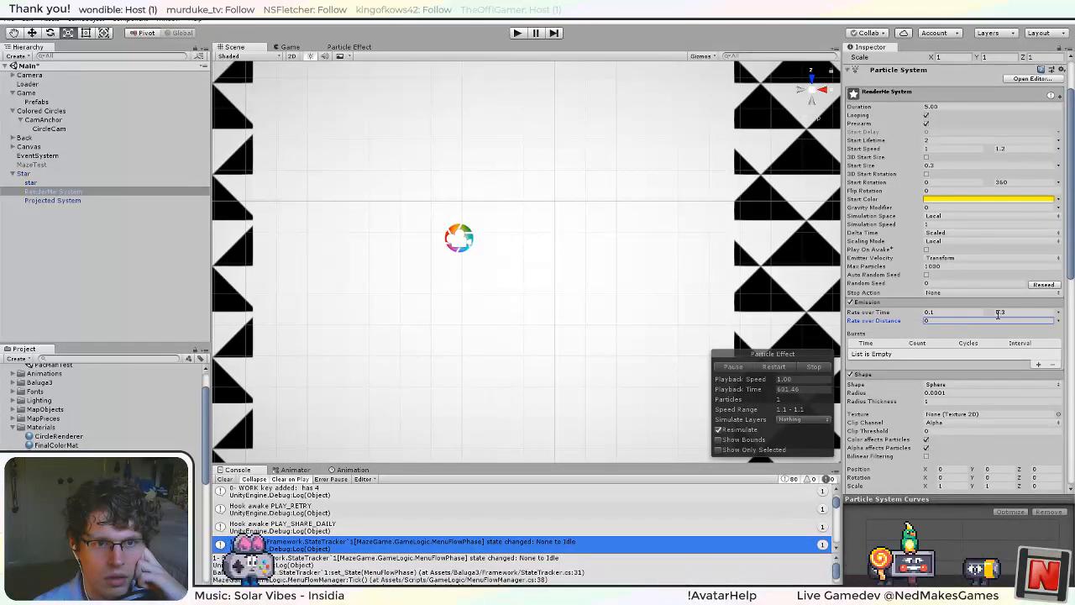
{"action": "left_click", "coordinate": [1059, 313]}
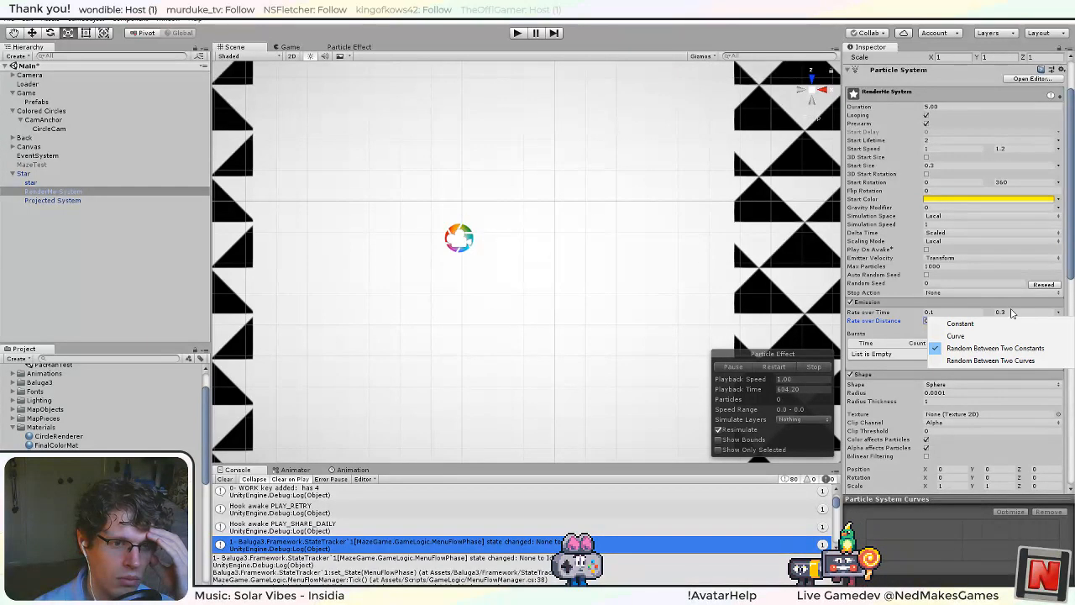
{"action": "left_click", "coordinate": [891, 320]}
Look through RenderMe System's particle modules, examining the Noise and Limit Velocity over Lifetime options.
{"action": "scroll", "coordinate": [890, 320], "scroll_direction": "up", "scroll_amount": 3}
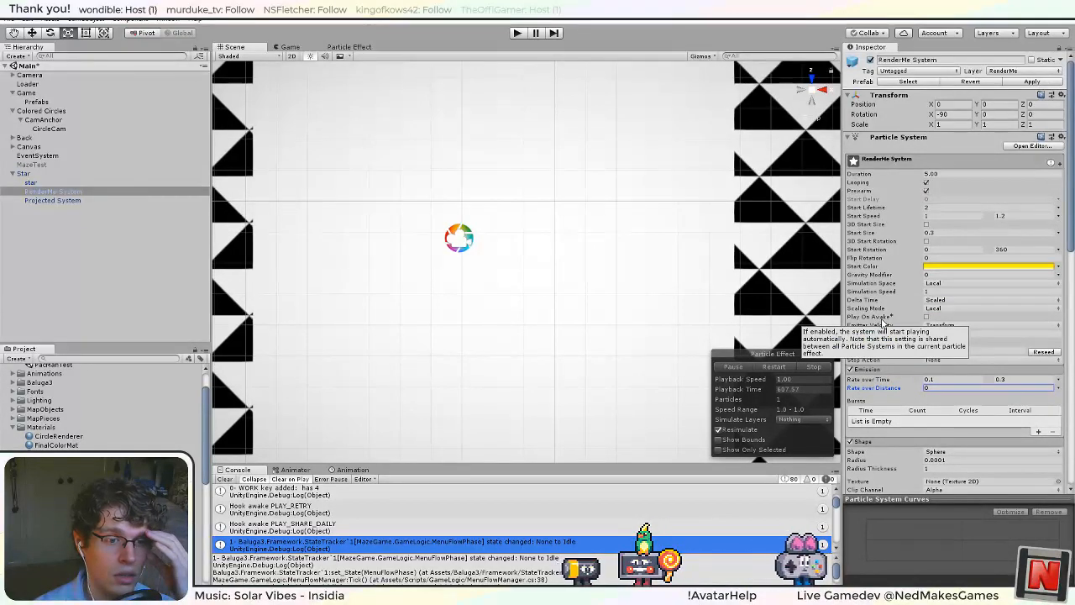
{"action": "scroll", "coordinate": [880, 322], "scroll_direction": "down", "scroll_amount": 5}
{"action": "scroll", "coordinate": [883, 322], "scroll_direction": "down", "scroll_amount": 9}
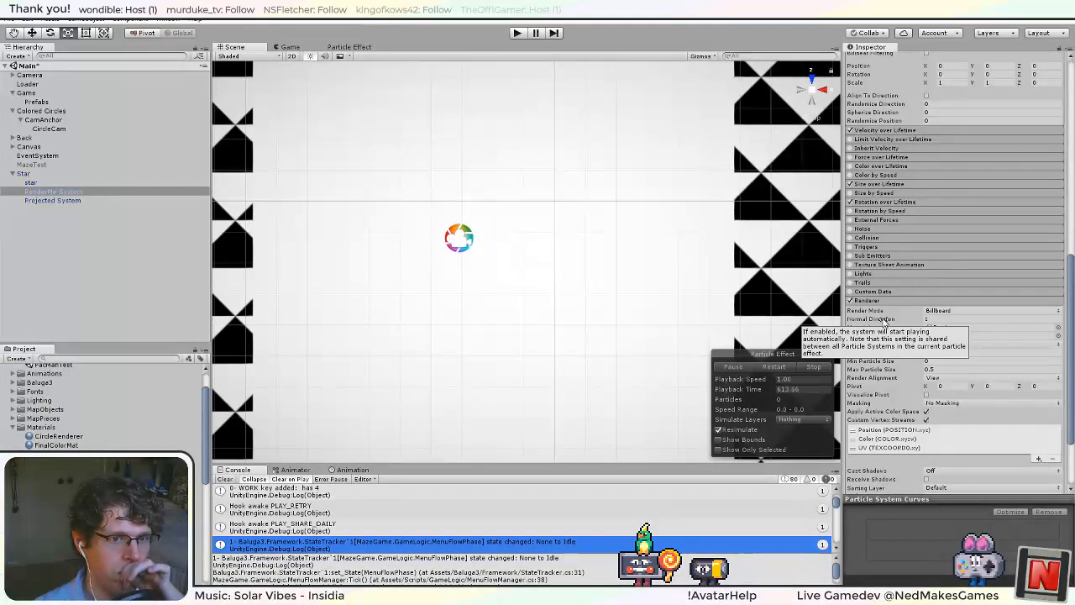
{"action": "scroll", "coordinate": [883, 320], "scroll_direction": "up", "scroll_amount": 3}
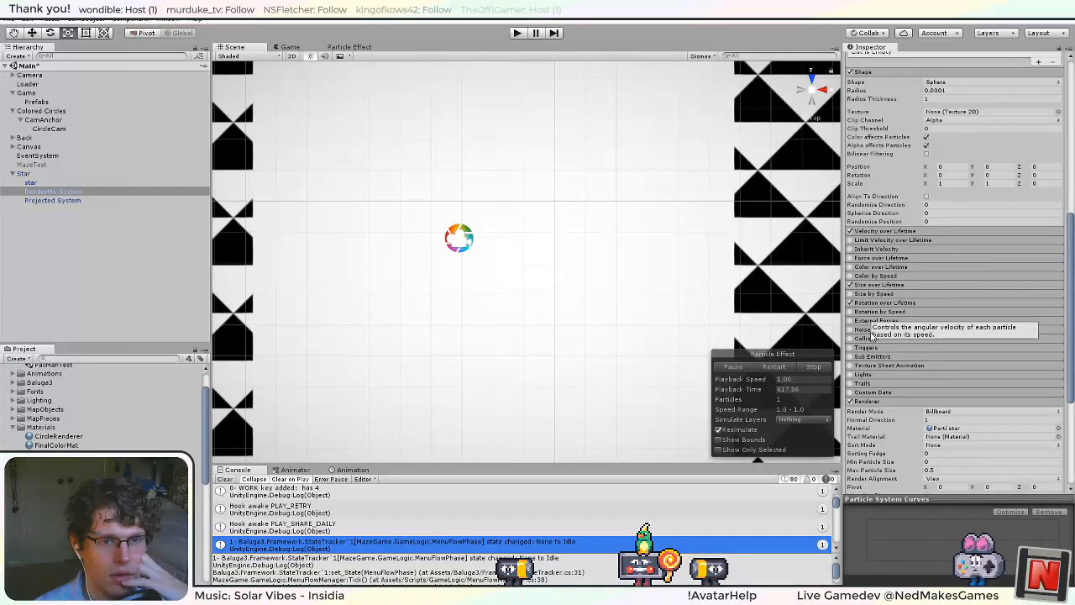
{"action": "left_click", "coordinate": [863, 329]}
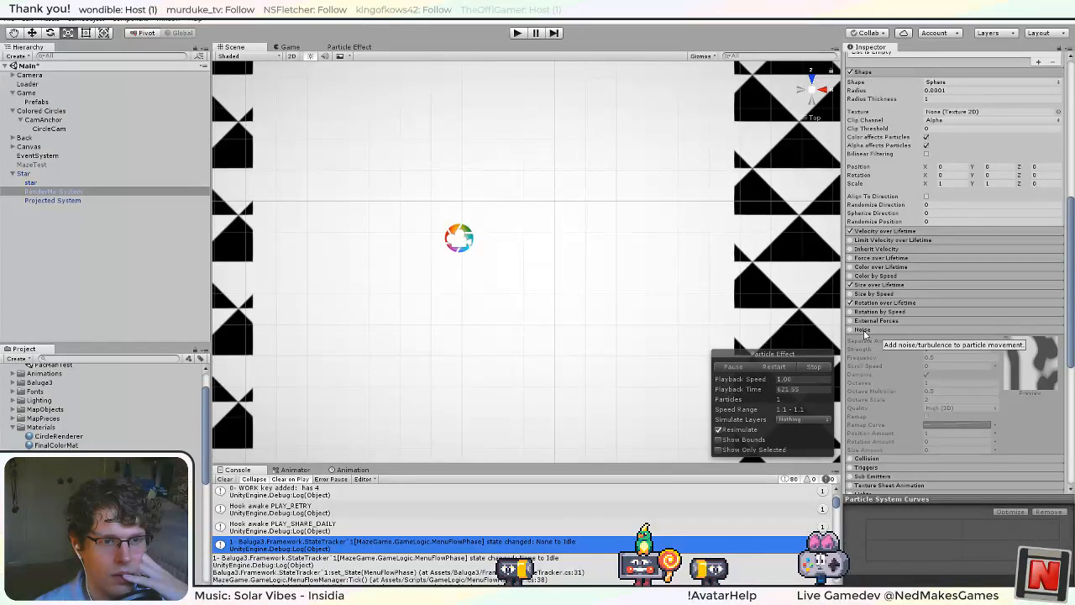
{"action": "left_click", "coordinate": [863, 331]}
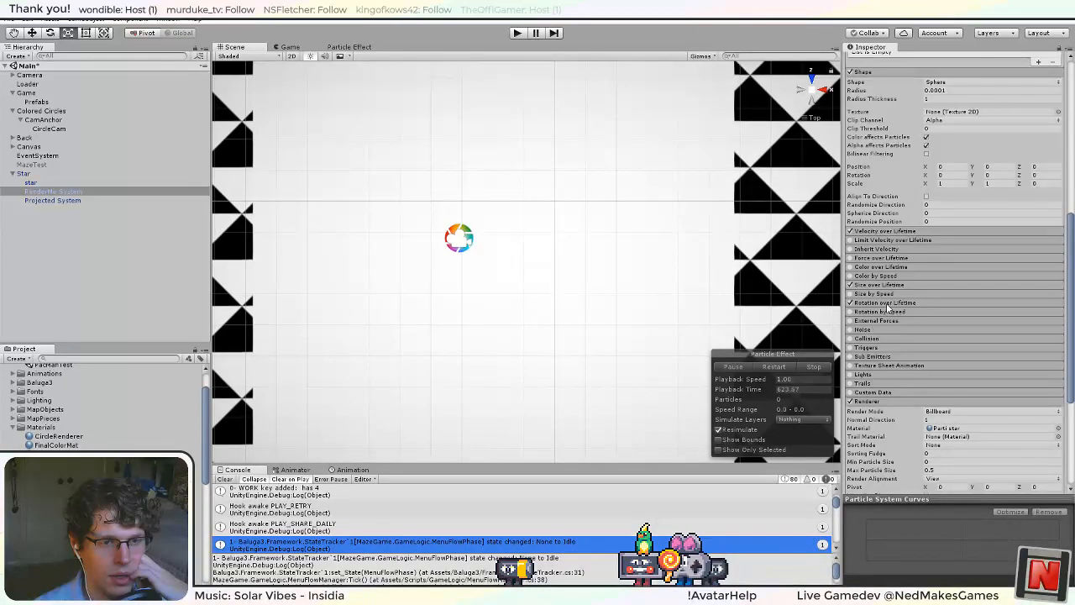
{"action": "scroll", "coordinate": [894, 345], "scroll_direction": "up", "scroll_amount": 2}
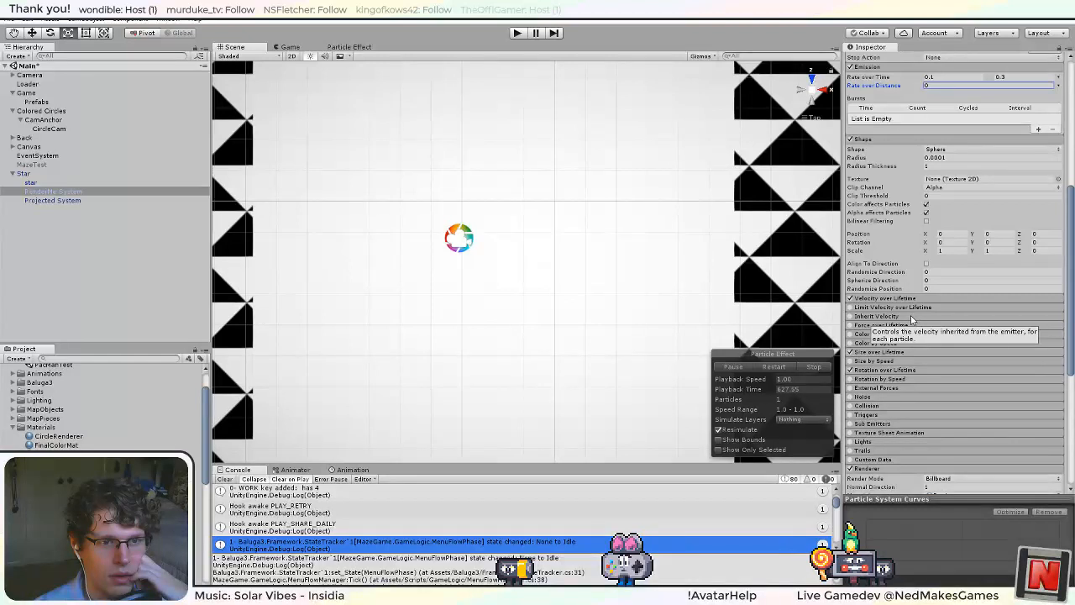
{"action": "left_click", "coordinate": [912, 308]}
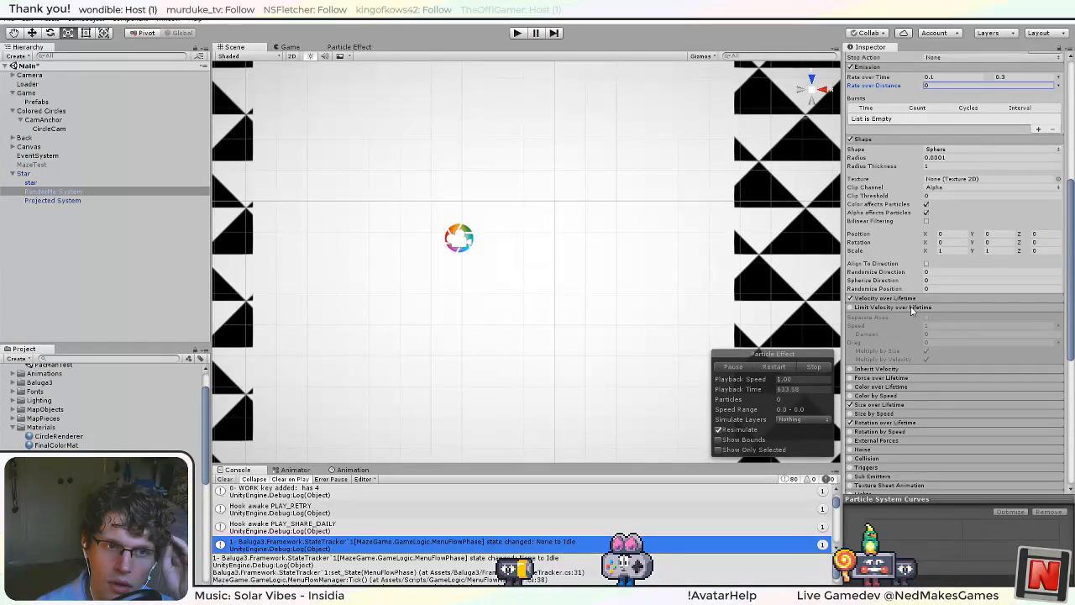
{"action": "left_click", "coordinate": [912, 307]}
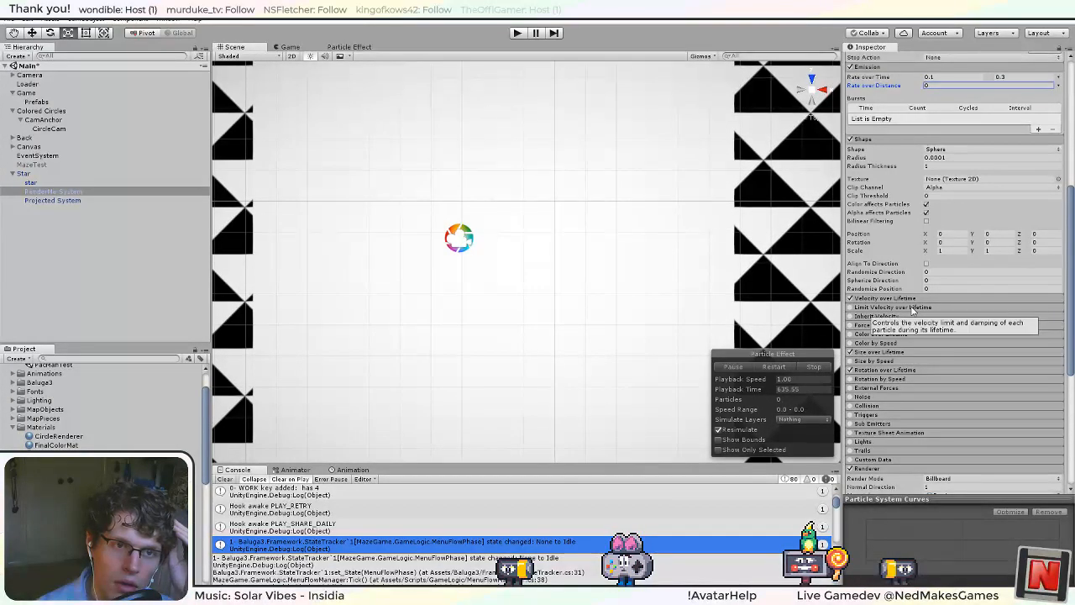
Collapse RenderMe System's Shape module and review its emission and main particle settings.
{"action": "scroll", "coordinate": [920, 289], "scroll_direction": "up", "scroll_amount": 3}
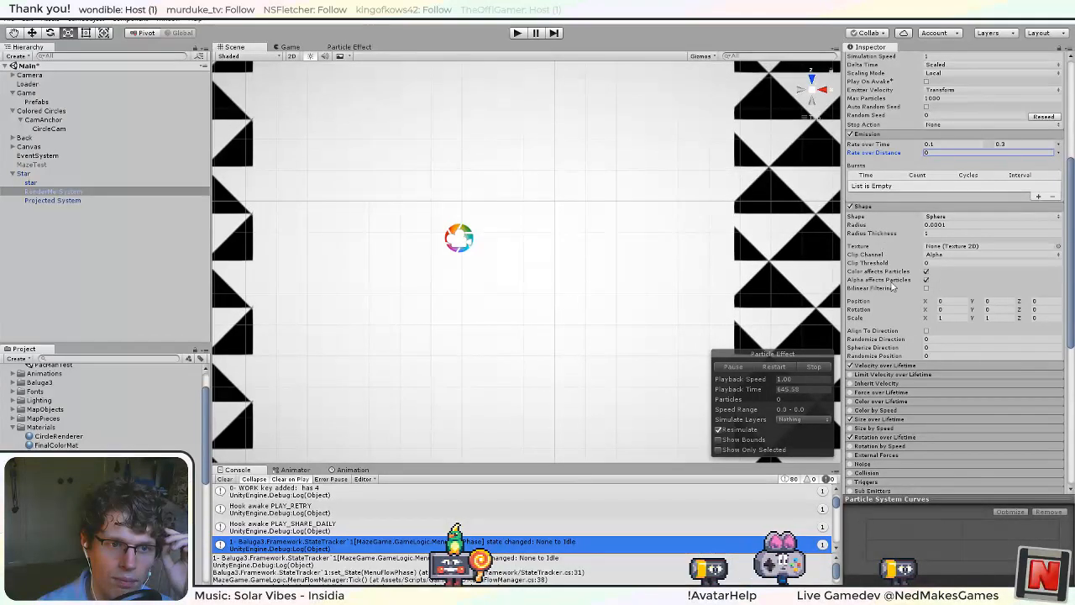
{"action": "left_click", "coordinate": [873, 207]}
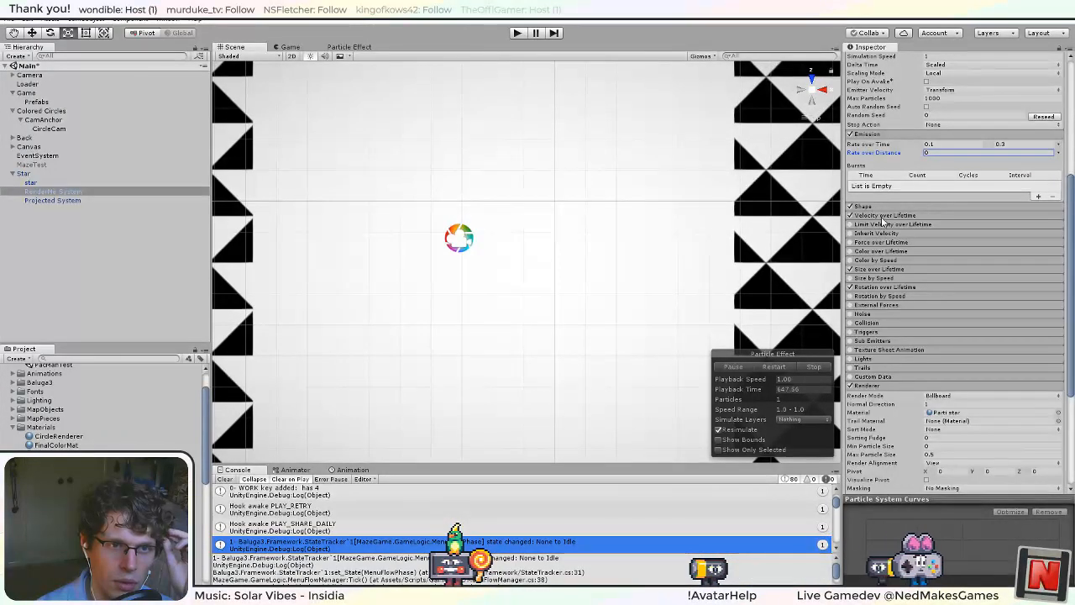
{"action": "scroll", "coordinate": [881, 239], "scroll_direction": "up", "scroll_amount": 4}
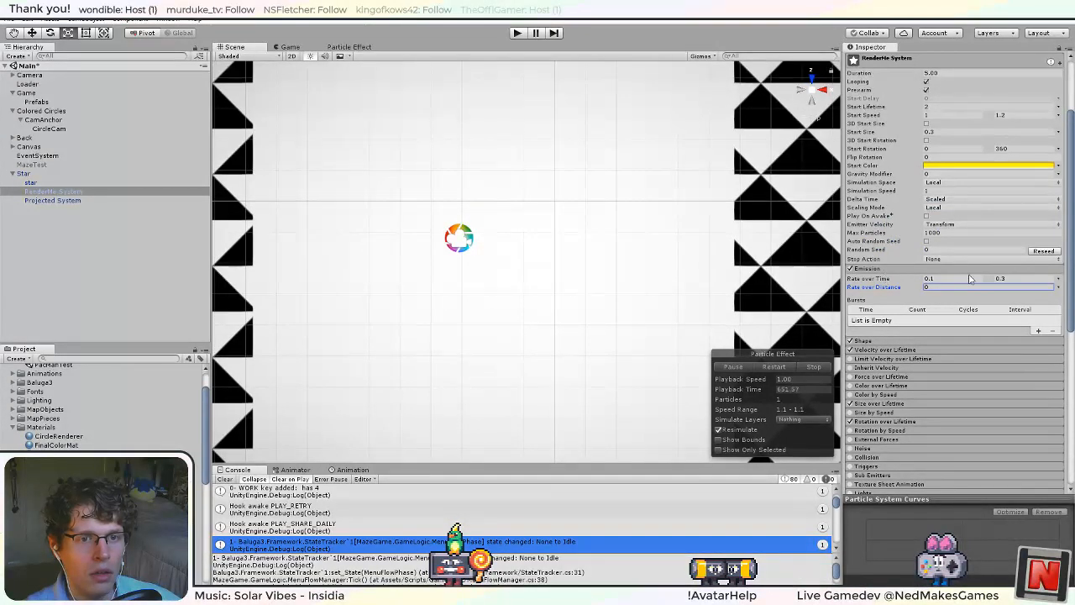
{"action": "scroll", "coordinate": [967, 282], "scroll_direction": "up", "scroll_amount": 3}
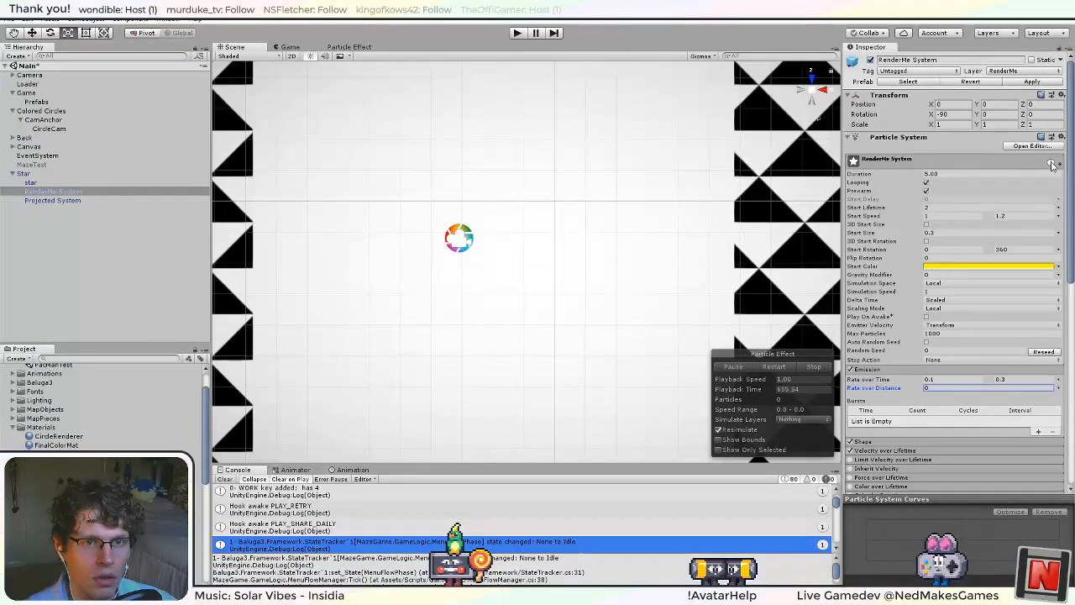
Review RenderMe System's main particle settings and examine the available Scaling Mode options.
{"action": "mouse_move", "coordinate": [1051, 165]}
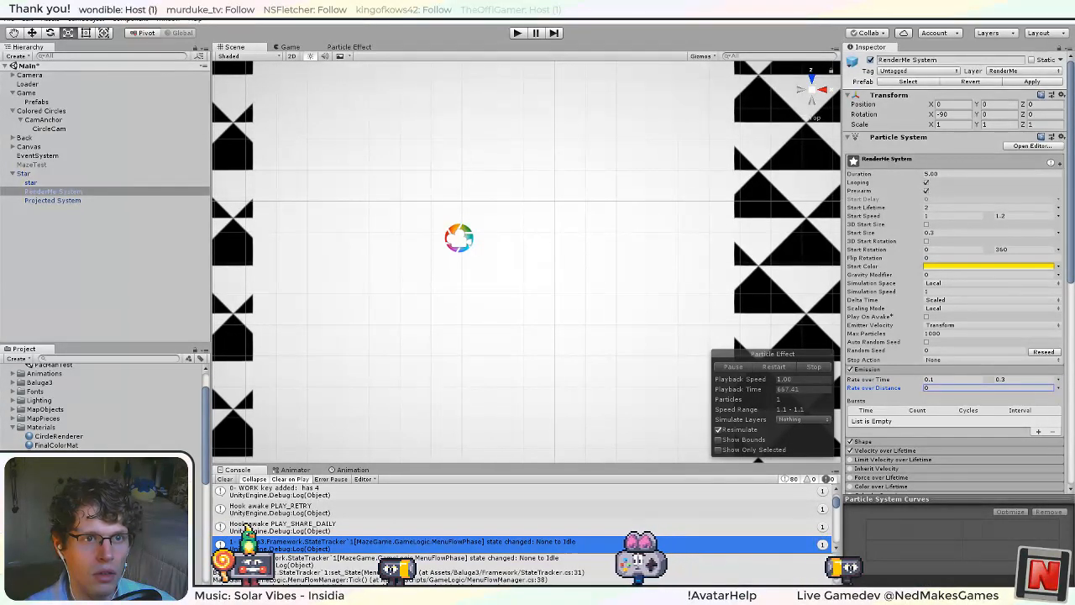
{"action": "left_click_drag", "start_coordinate": [939, 12], "coordinate": [756, 22]}
{"action": "mouse_move", "coordinate": [870, 175]}
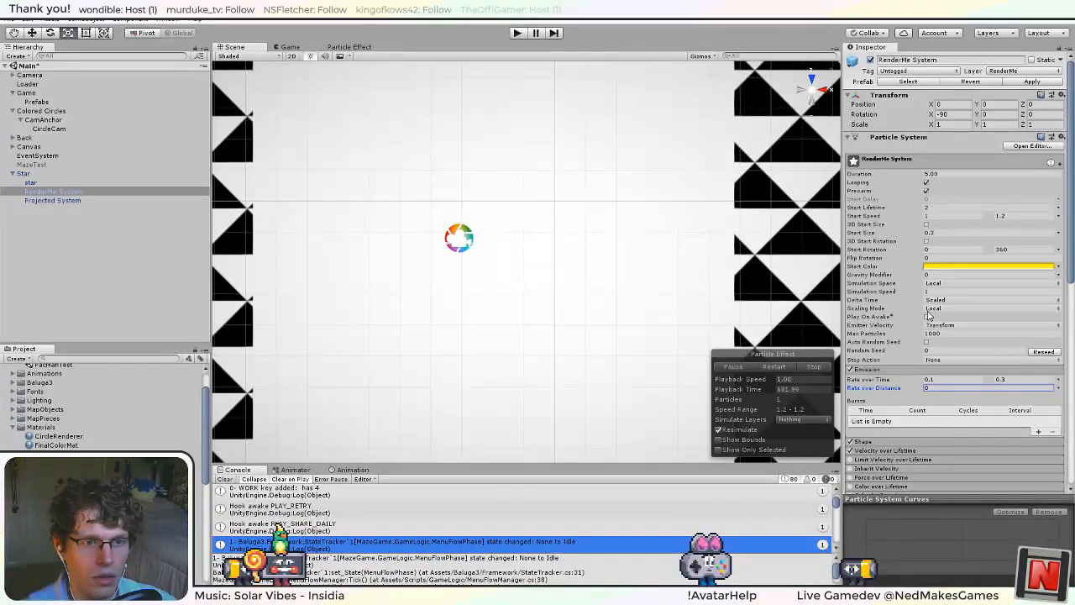
{"action": "left_click", "coordinate": [971, 311]}
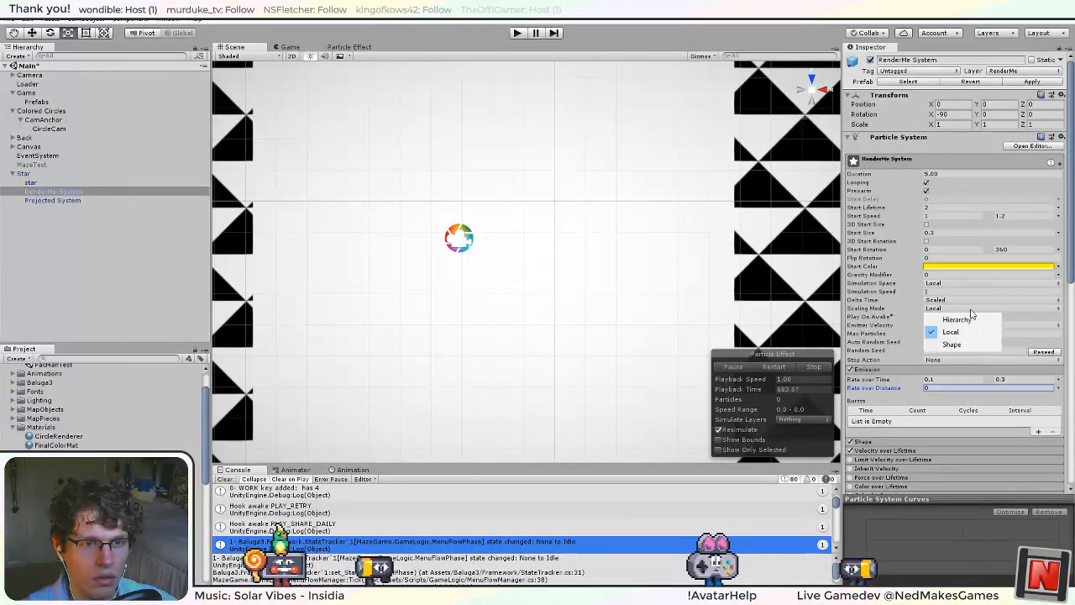
{"action": "left_click", "coordinate": [893, 310]}
{"action": "mouse_move", "coordinate": [865, 313]}
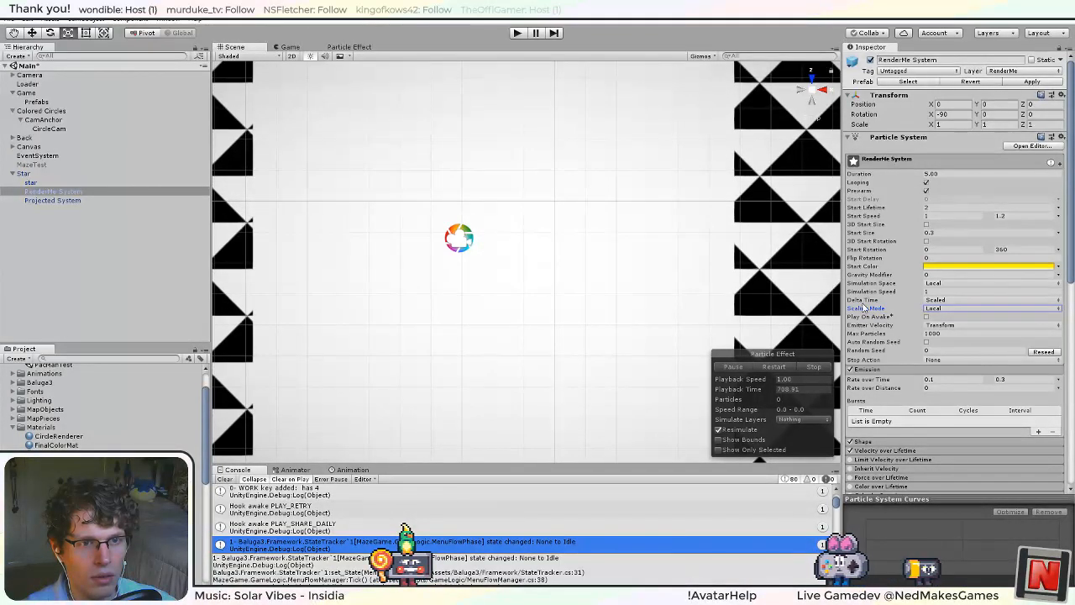
Set RenderMe System's Duration to 1, then run the game briefly and stop it.
{"action": "scroll", "coordinate": [861, 228], "scroll_direction": "down", "scroll_amount": 3}
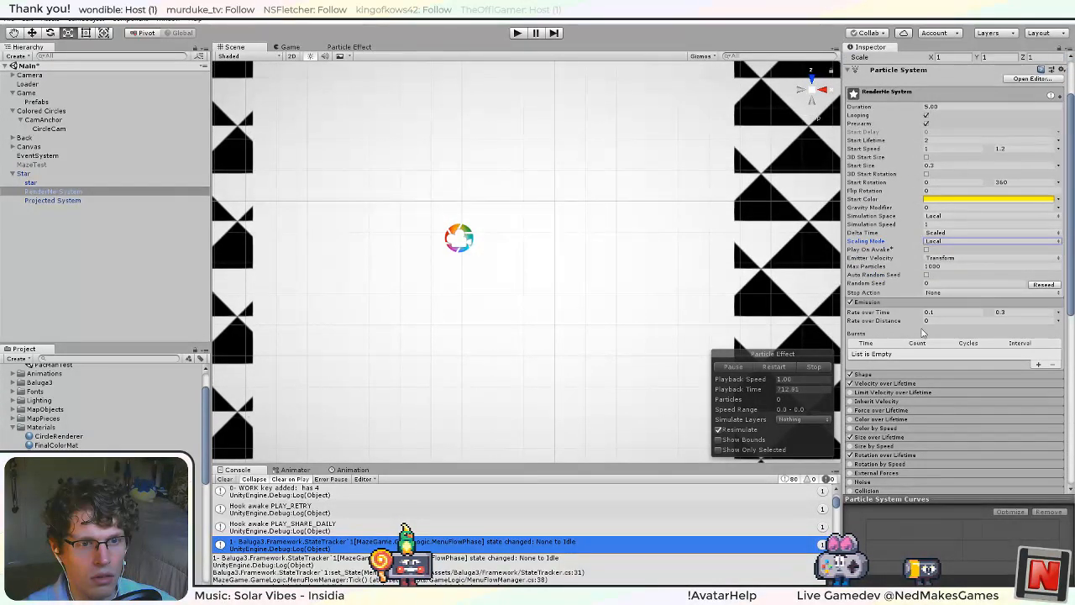
{"action": "left_click", "coordinate": [951, 108]}
{"action": "type", "text": "1"}
{"action": "key", "text": "Return"}
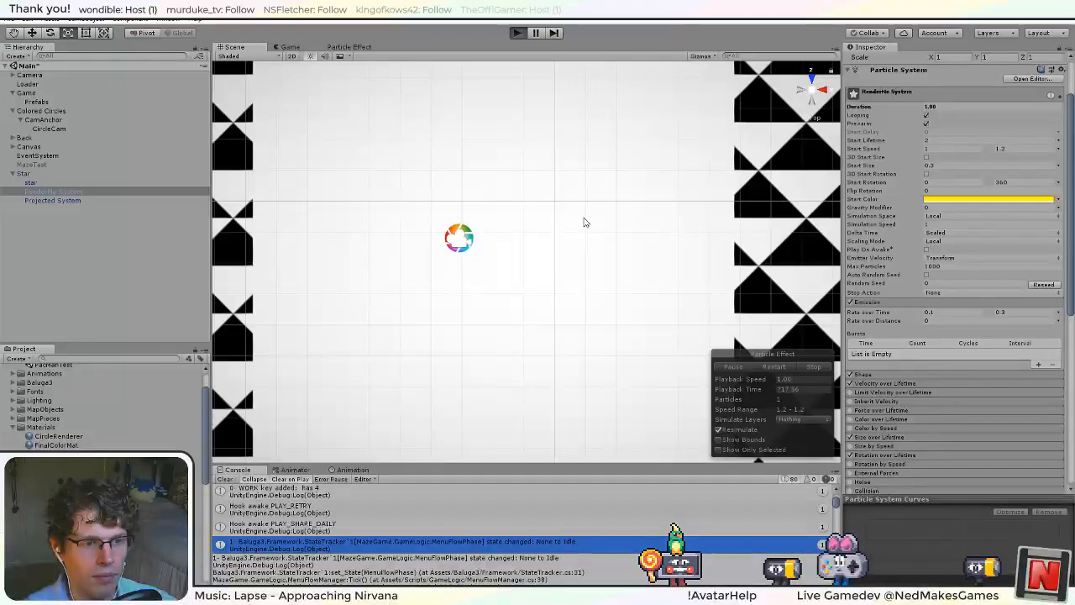
{"action": "key", "text": "ctrl+p"}
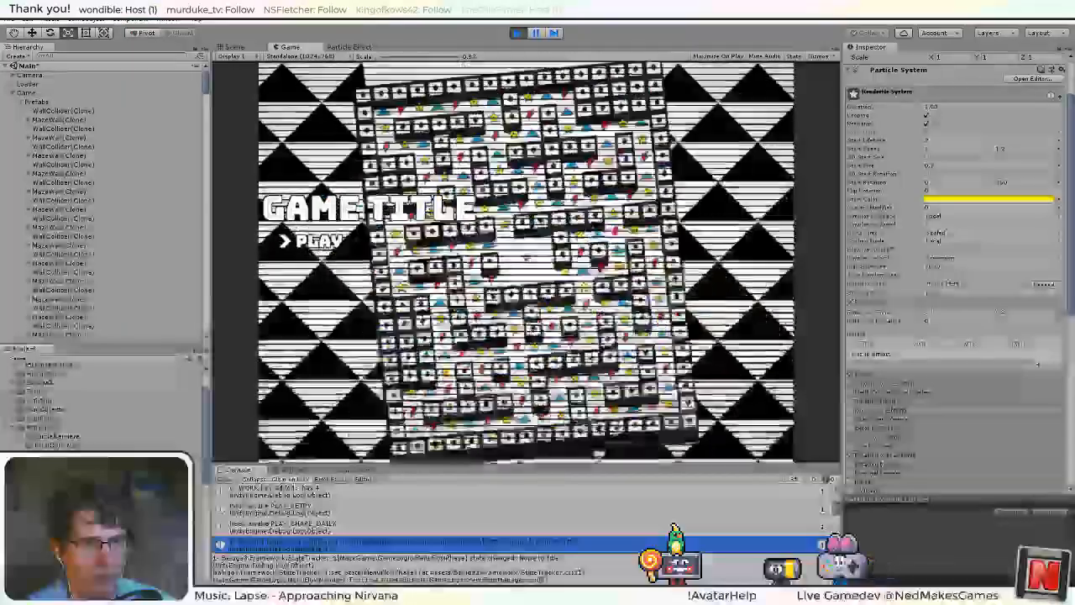
{"action": "key", "text": "ctrl+p"}
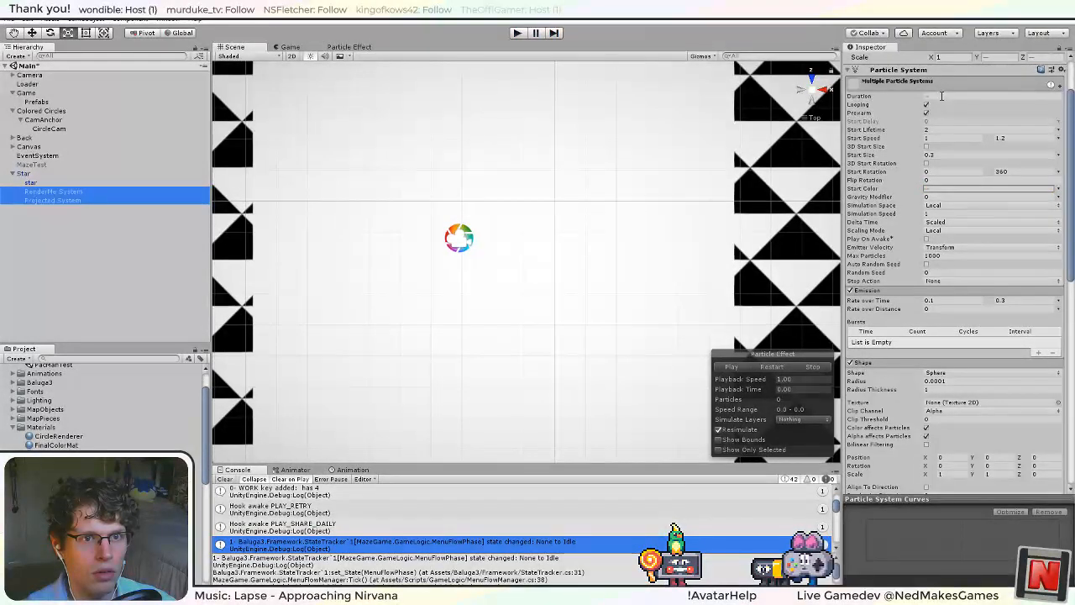
Set Duration to 1 on both of the Star's particle systems, apply it to the prefab, and run the game.
{"action": "left_click", "coordinate": [942, 97]}
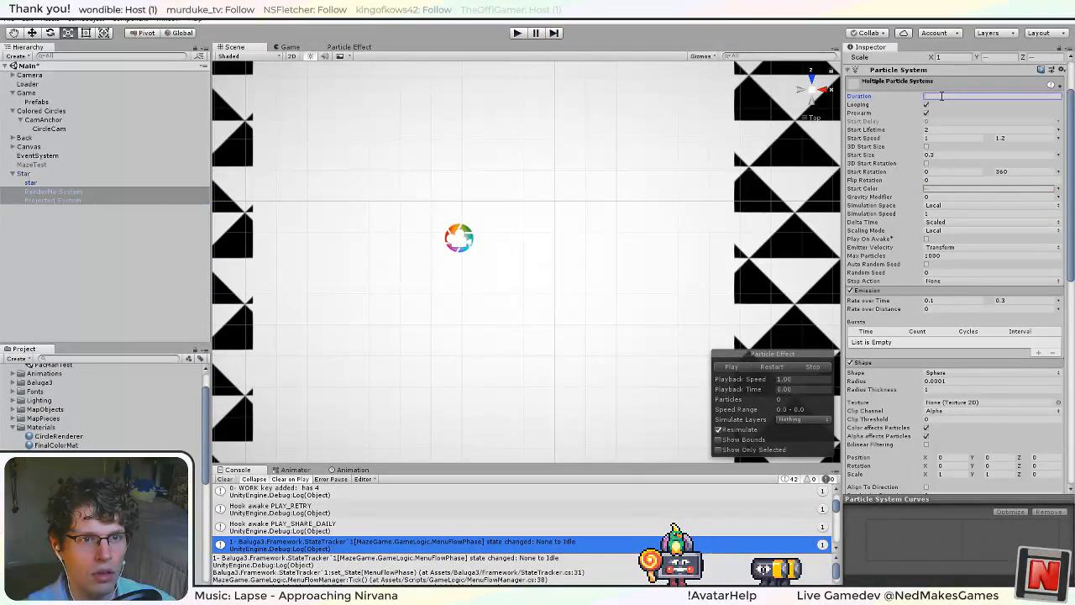
{"action": "scroll", "coordinate": [860, 154], "scroll_direction": "up", "scroll_amount": 3}
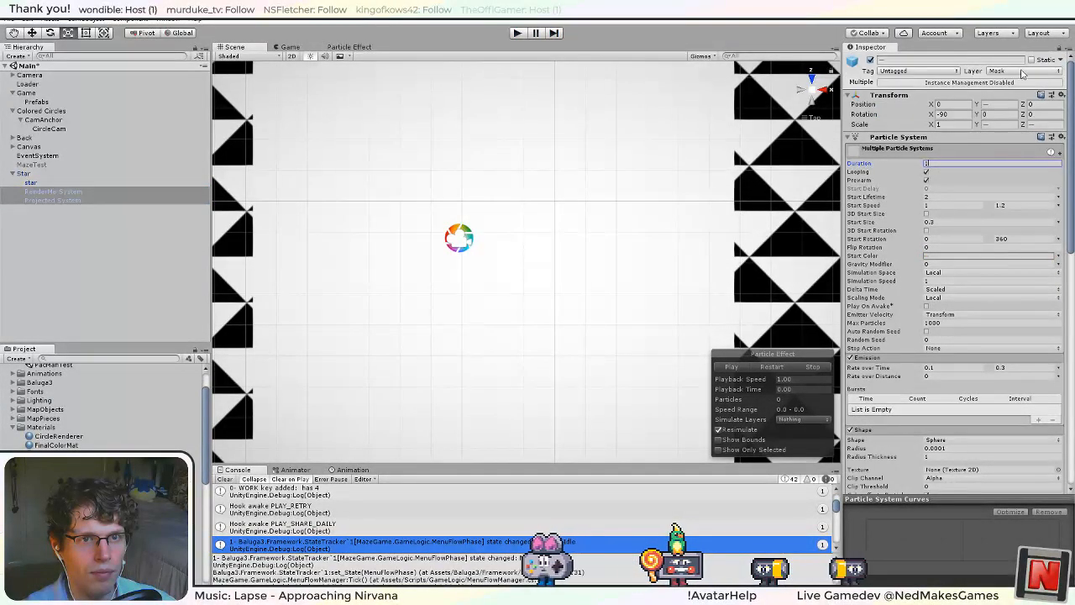
{"action": "left_click", "coordinate": [28, 174]}
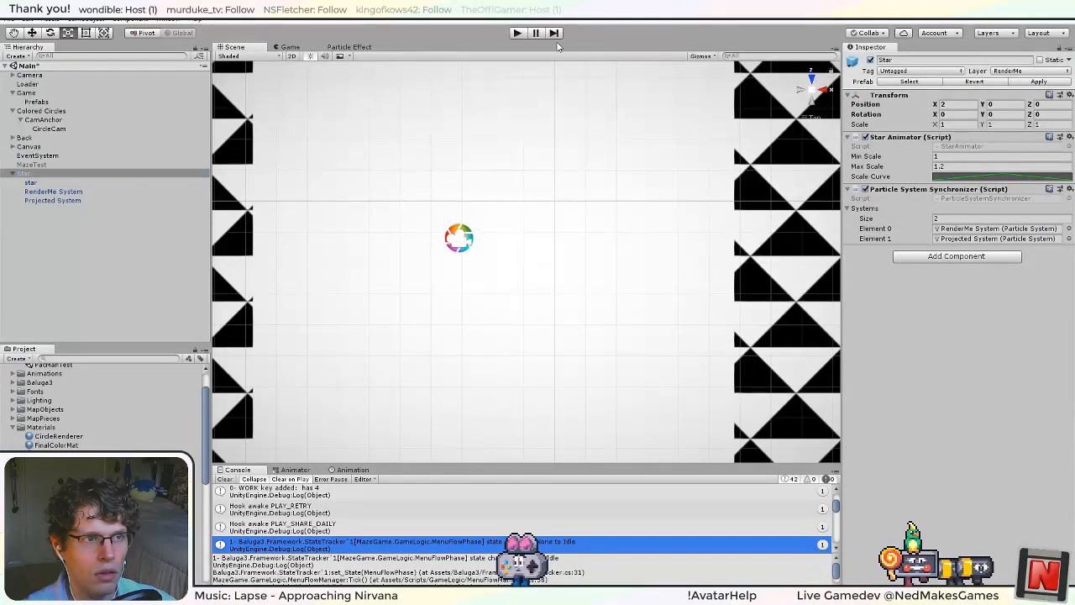
{"action": "left_click", "coordinate": [517, 34]}
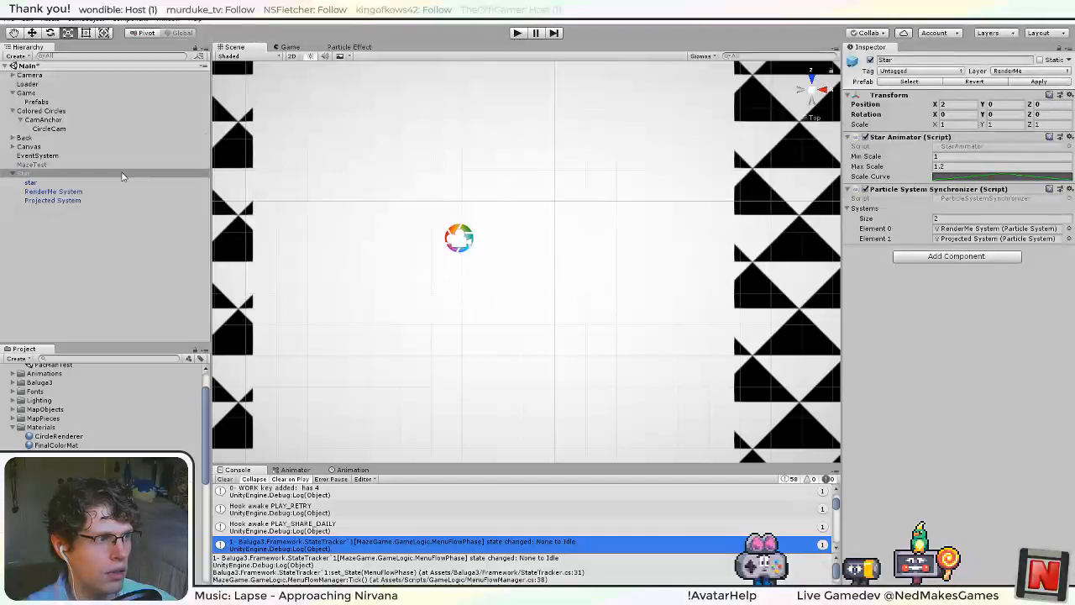
Raise the maximum emission Rate over Time to 1 on RenderMe System and Projected System, and play-test the game.
{"action": "left_click", "coordinate": [101, 191]}
{"action": "left_click", "coordinate": [109, 200], "text": "shift"}
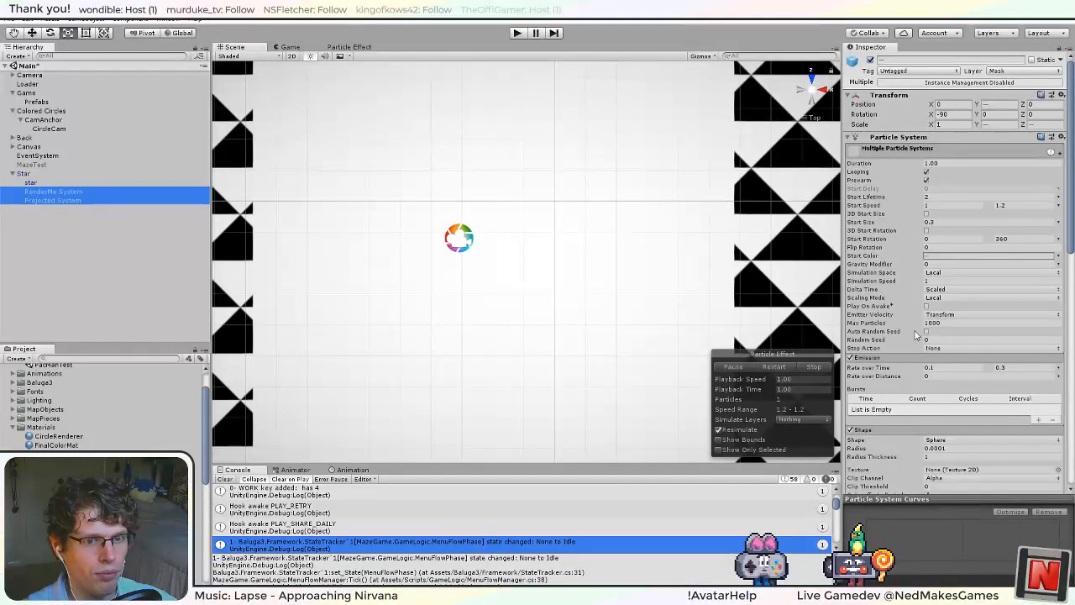
{"action": "scroll", "coordinate": [922, 336], "scroll_direction": "down", "scroll_amount": 3}
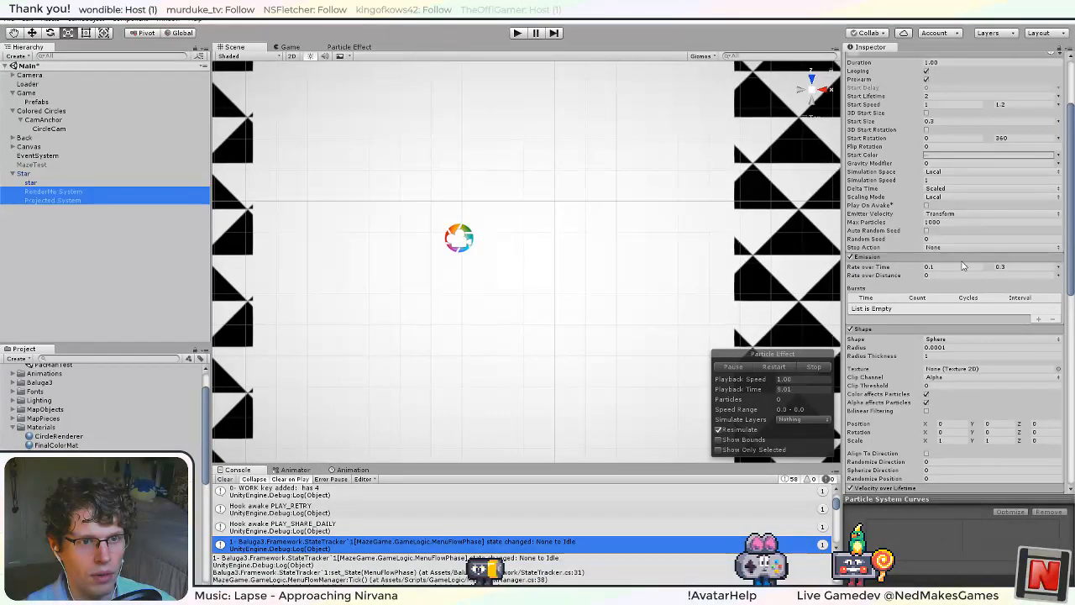
{"action": "left_click", "coordinate": [1004, 256]}
{"action": "left_click", "coordinate": [1007, 256]}
{"action": "left_click", "coordinate": [1024, 267]}
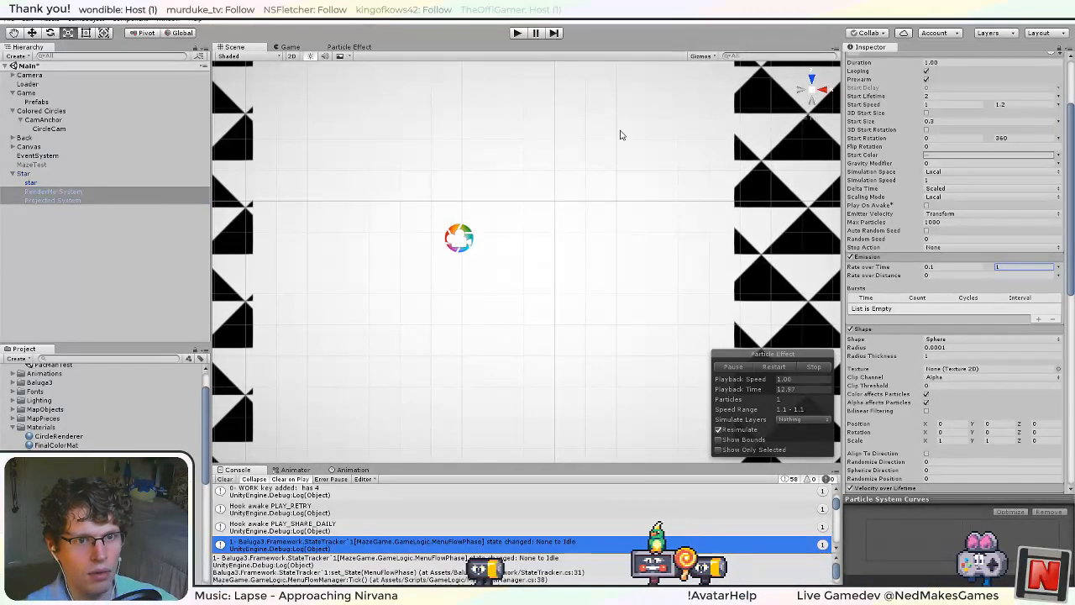
{"action": "left_click", "coordinate": [515, 35]}
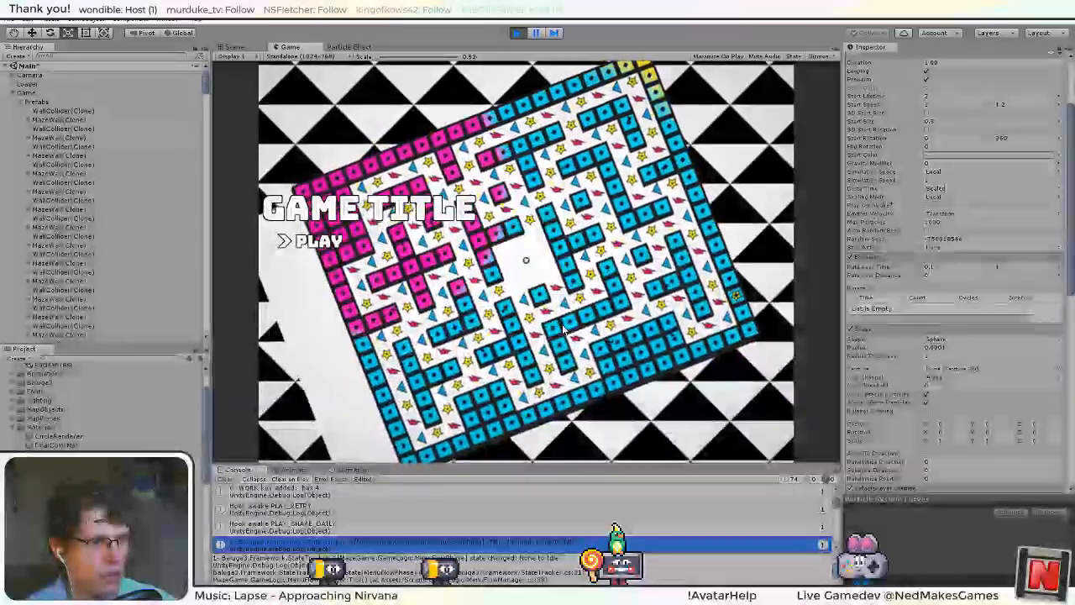
{"action": "left_click", "coordinate": [523, 34]}
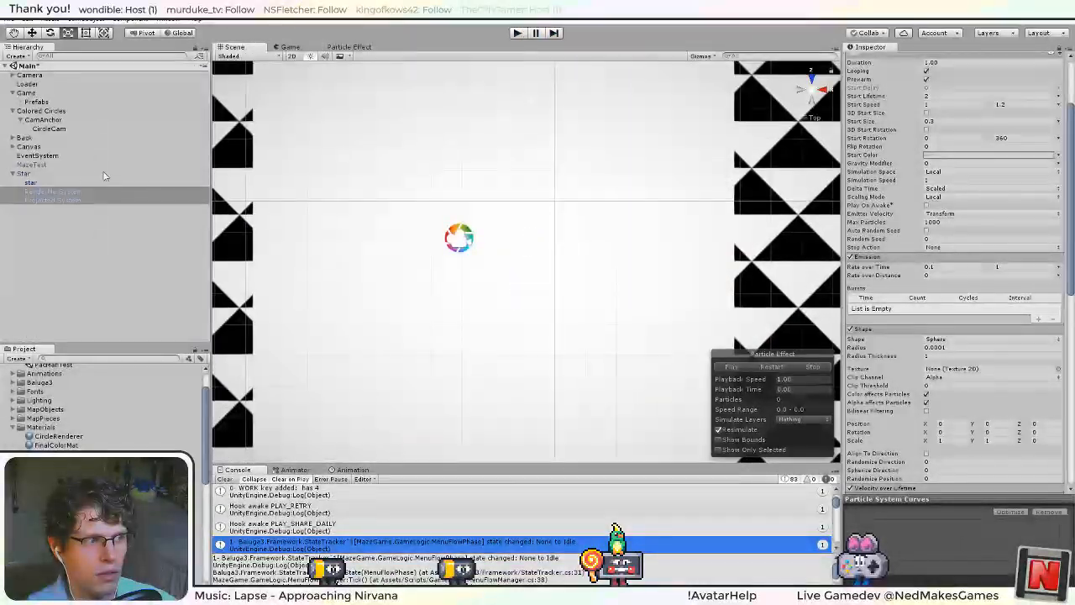
Apply the scene Star's particle changes to its prefab, then run the game and stop it.
{"action": "left_click", "coordinate": [61, 199]}
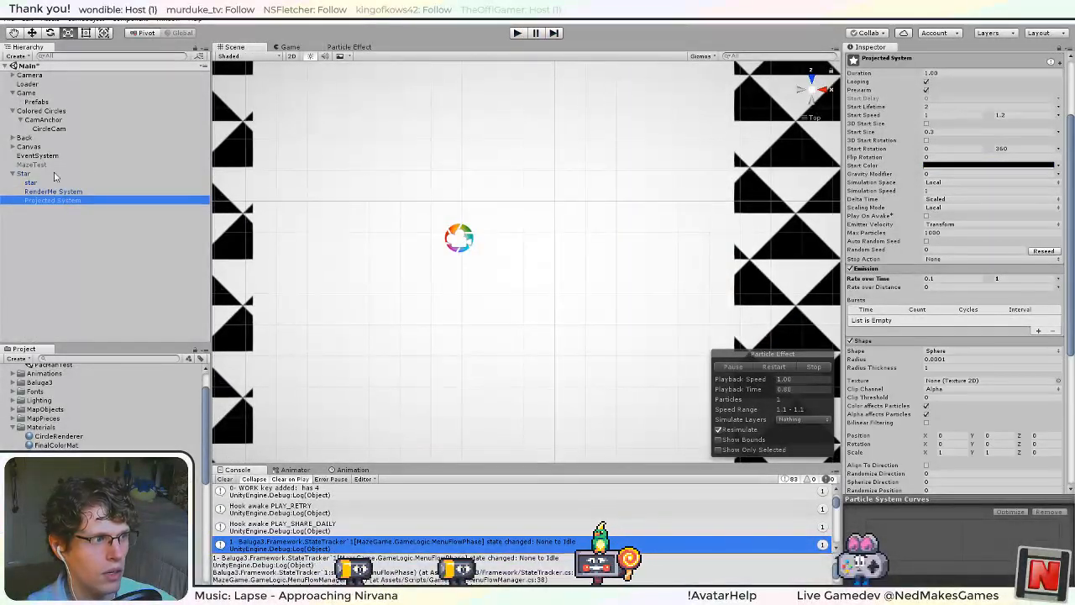
{"action": "left_click", "coordinate": [54, 174]}
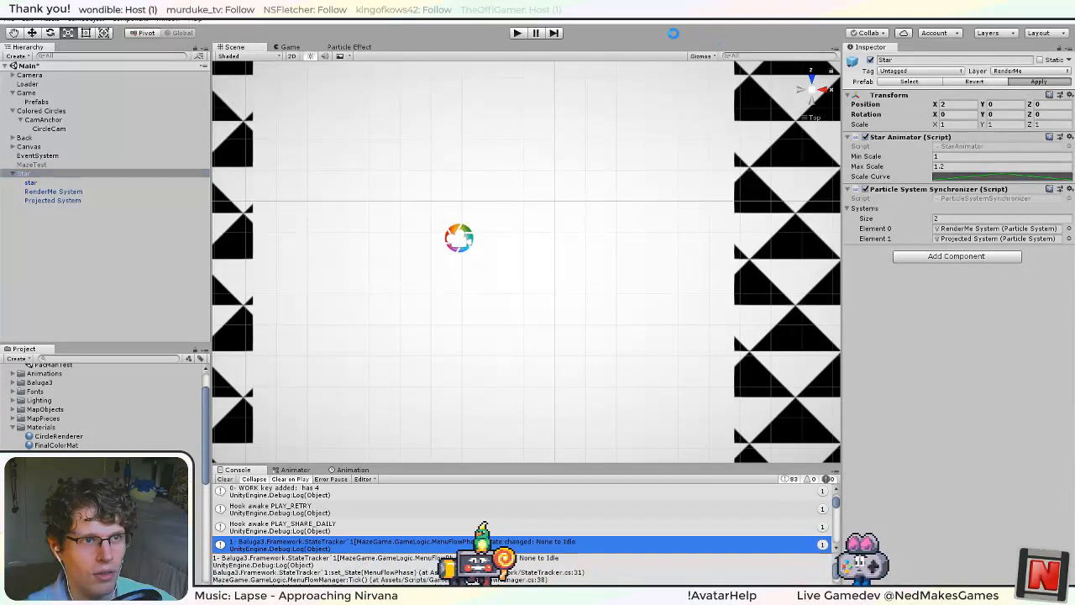
{"action": "left_click", "coordinate": [518, 33]}
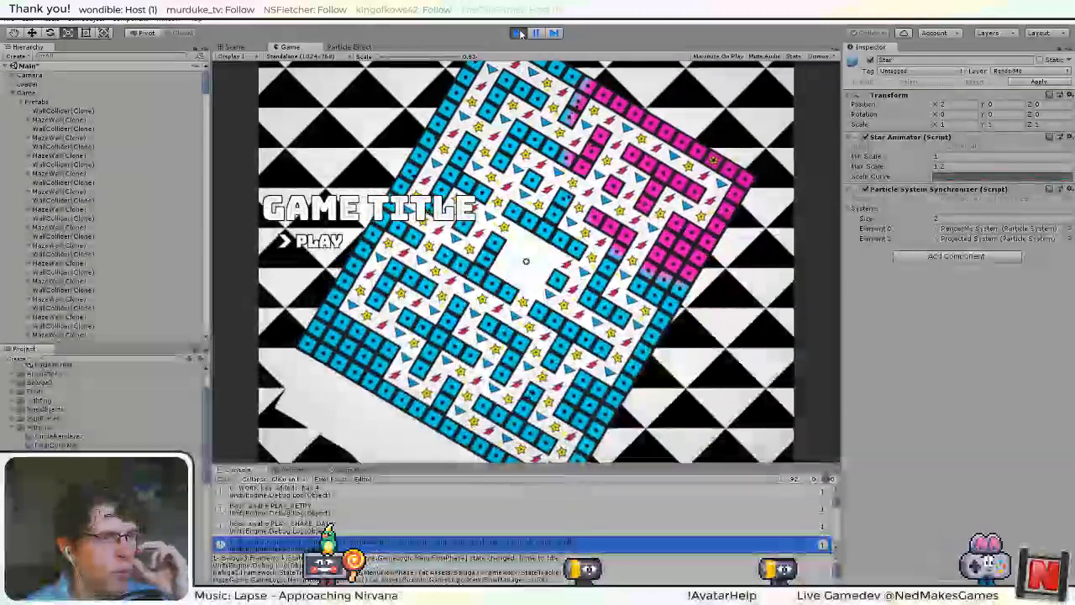
{"action": "key", "text": "ctrl+p"}
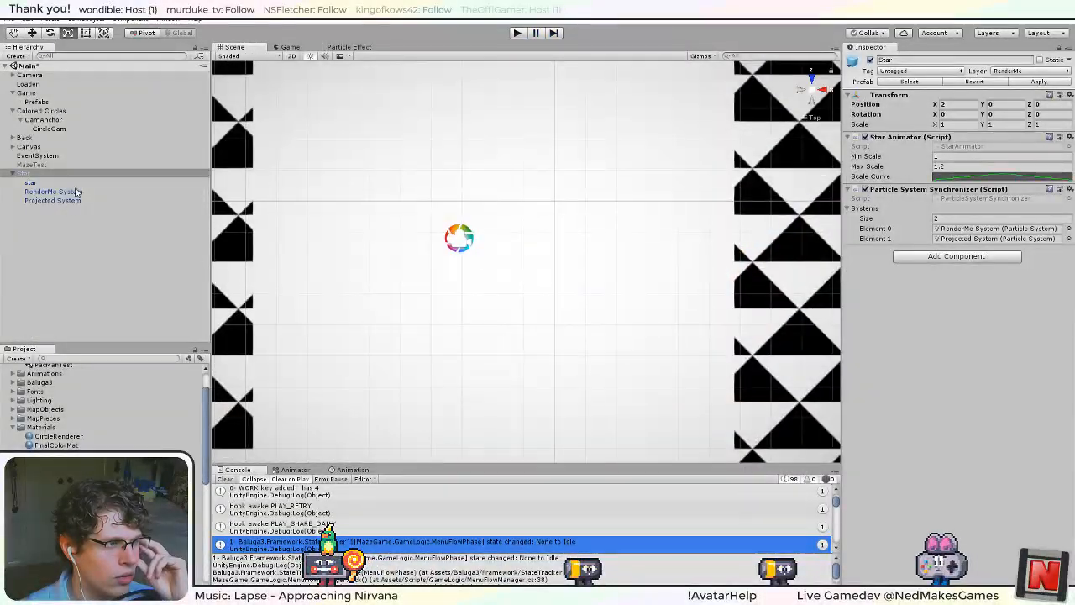
Turn off Looping on both RenderMe System and Projected System under the Star.
{"action": "key", "text": "Down"}
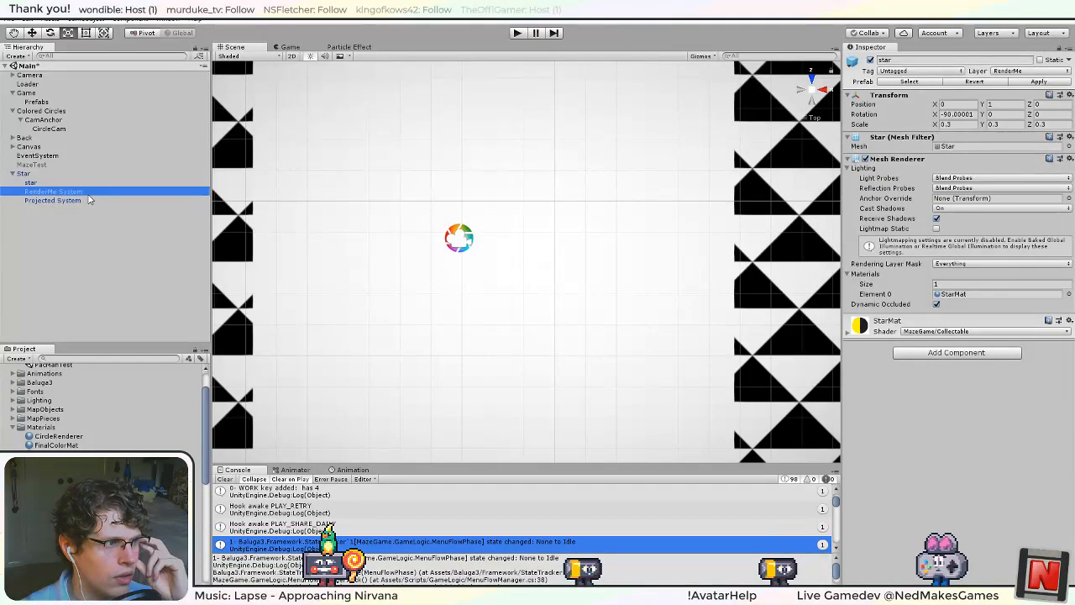
{"action": "left_click", "coordinate": [52, 201], "text": "shift"}
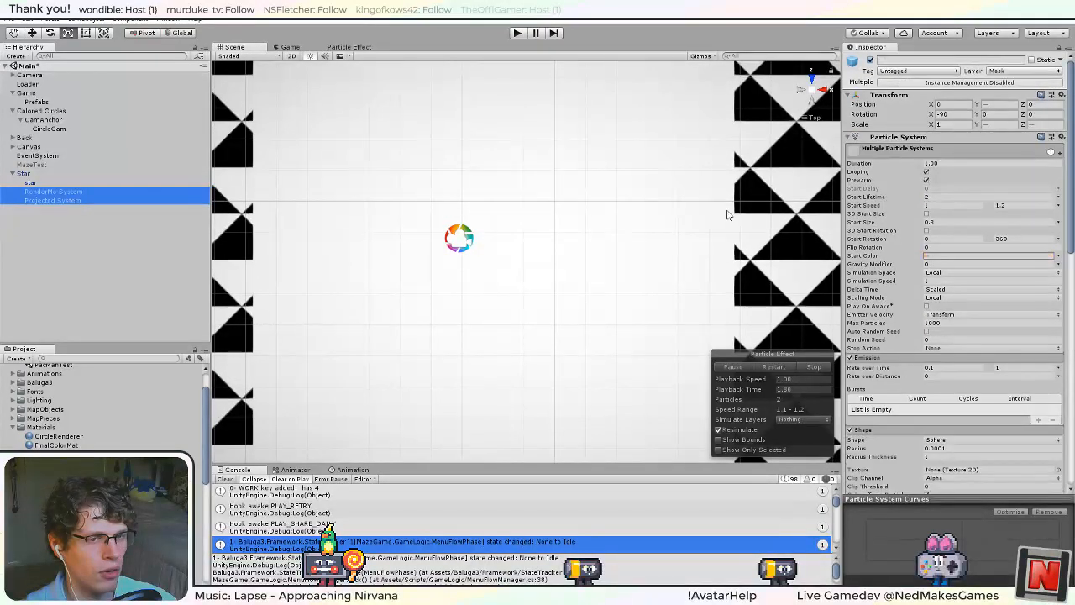
{"action": "scroll", "coordinate": [904, 260], "scroll_direction": "down", "scroll_amount": 10}
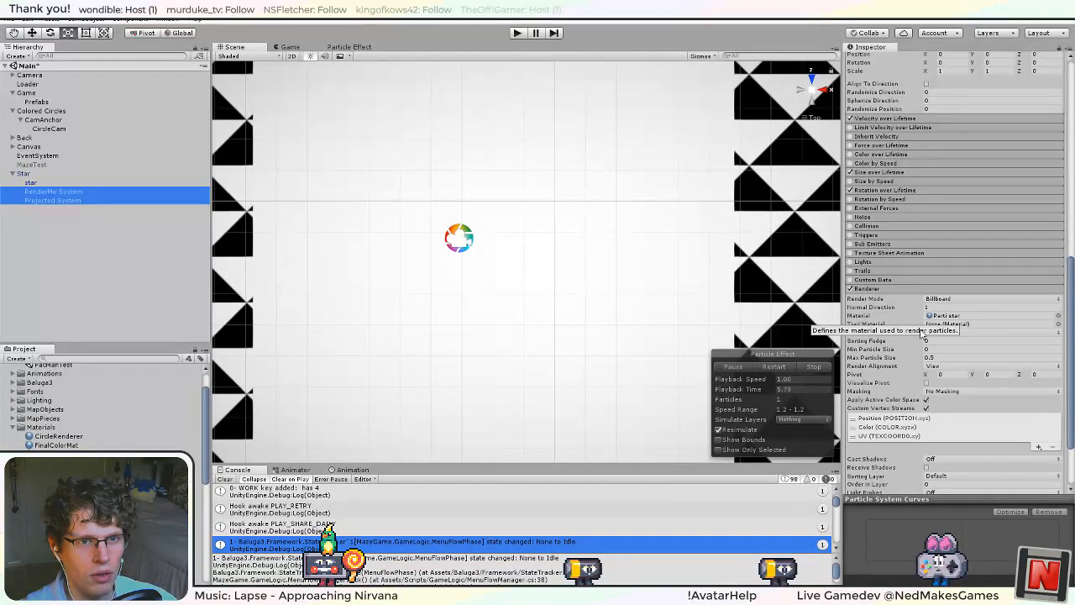
{"action": "scroll", "coordinate": [902, 269], "scroll_direction": "up", "scroll_amount": 3}
{"action": "scroll", "coordinate": [899, 265], "scroll_direction": "up", "scroll_amount": 8}
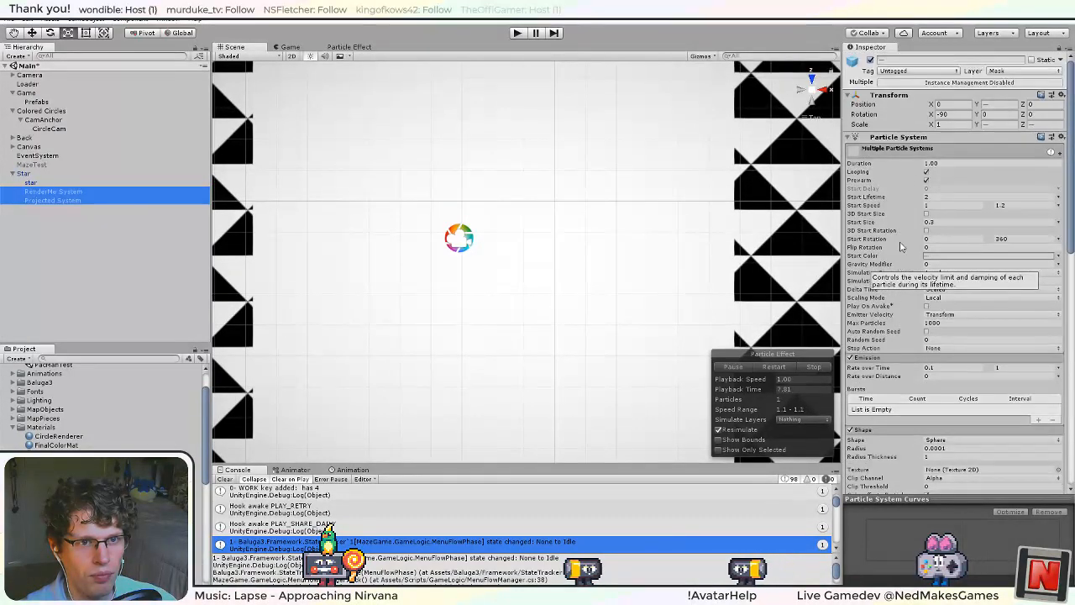
{"action": "left_click", "coordinate": [926, 171]}
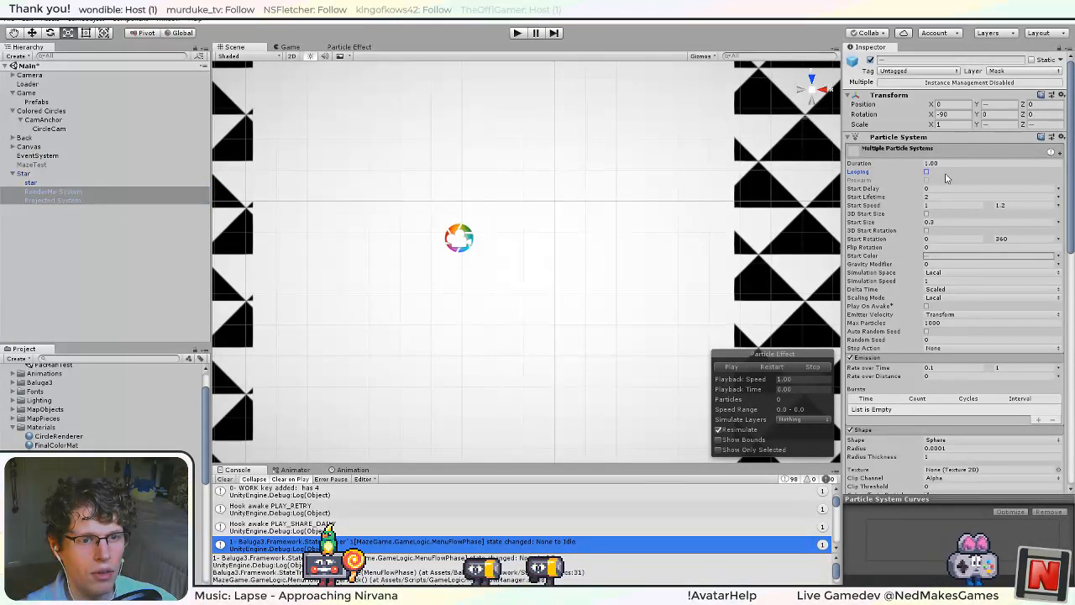
{"action": "scroll", "coordinate": [892, 228], "scroll_direction": "down", "scroll_amount": 4}
{"action": "scroll", "coordinate": [897, 235], "scroll_direction": "up", "scroll_amount": 4}
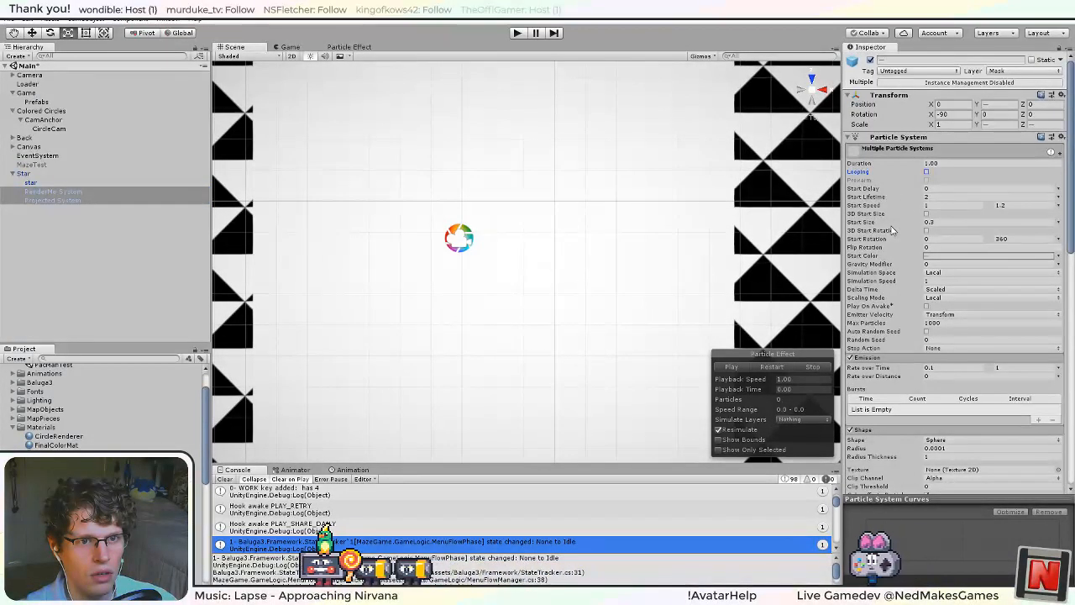
Set the Duration of both particle systems to 2, then run the game and stop it.
{"action": "left_click", "coordinate": [939, 163]}
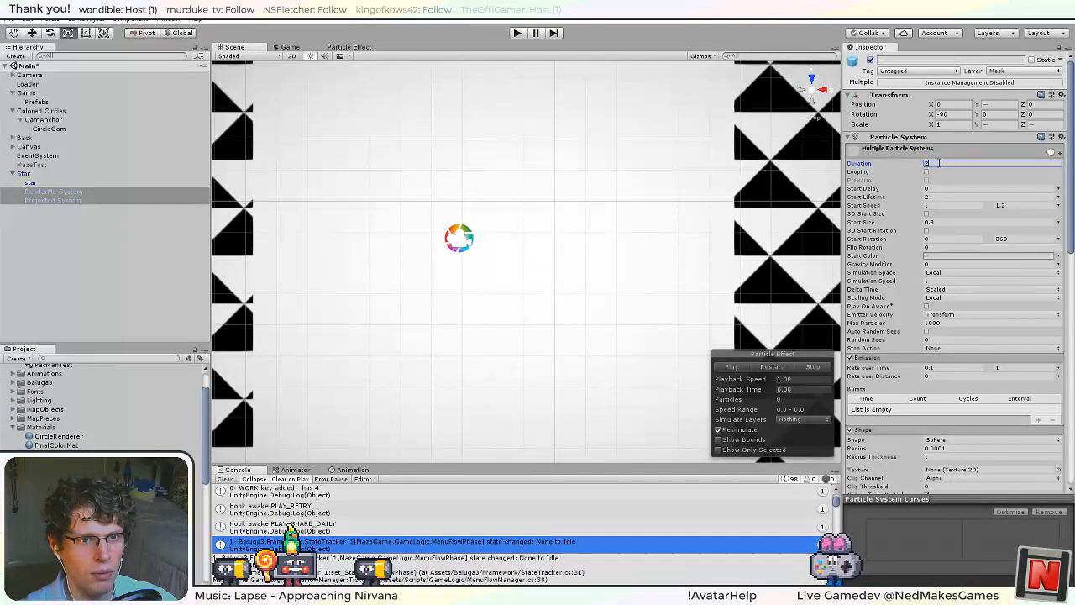
{"action": "left_click", "coordinate": [521, 34]}
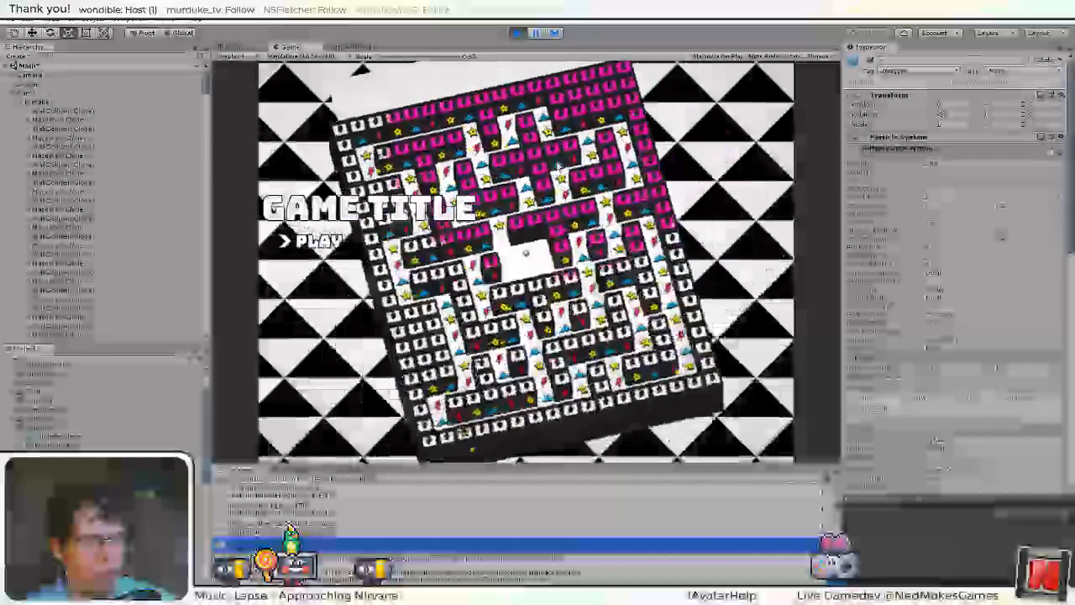
{"action": "left_click", "coordinate": [517, 32]}
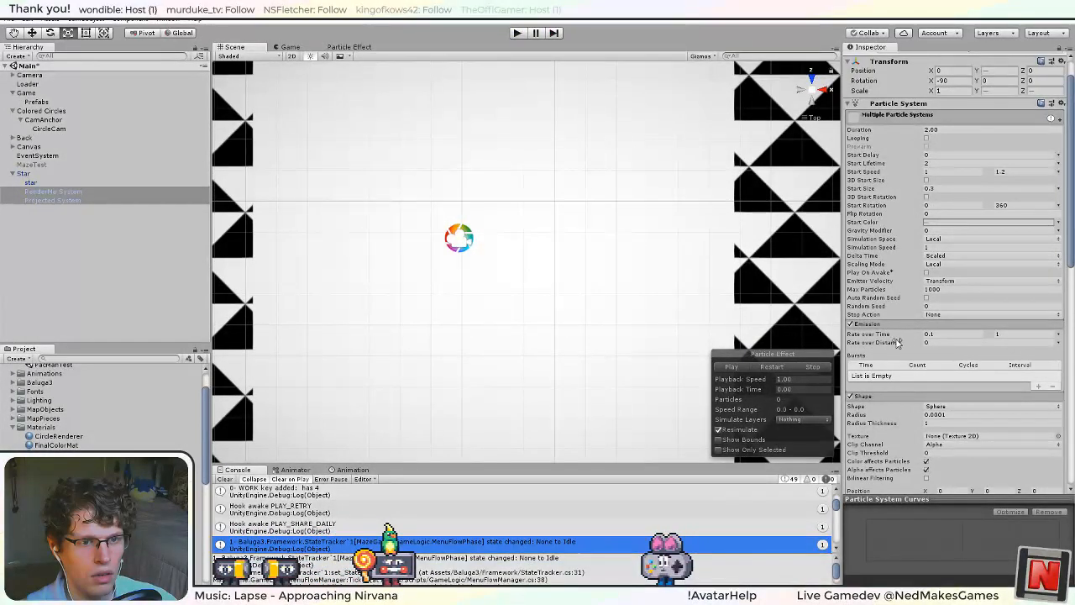
Check the Rate over Time value modes and disable the Emission module on both particle systems.
{"action": "left_click", "coordinate": [1057, 334]}
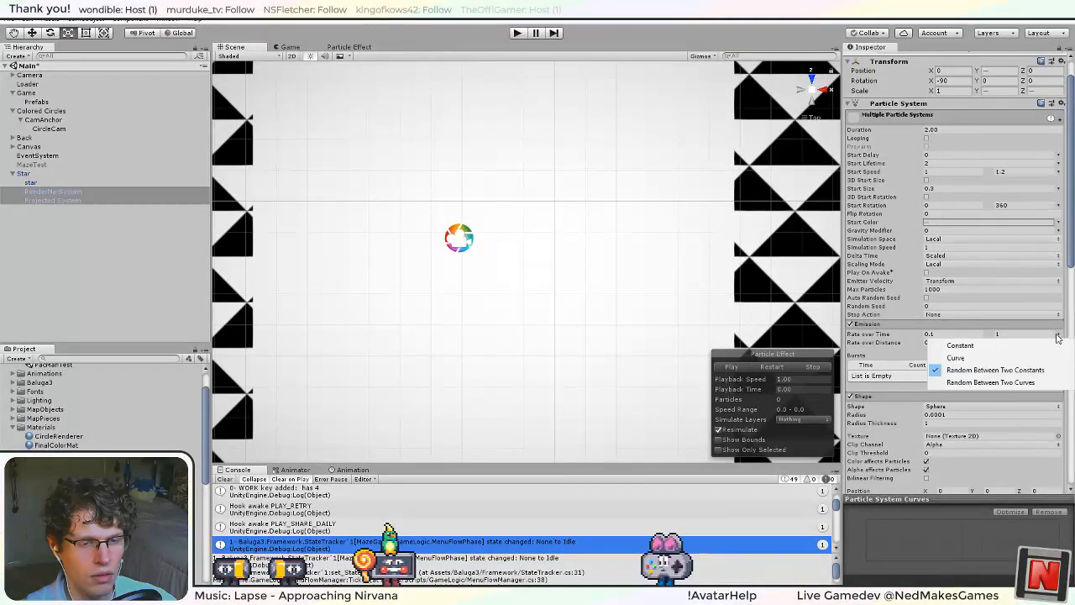
{"action": "left_click", "coordinate": [885, 338]}
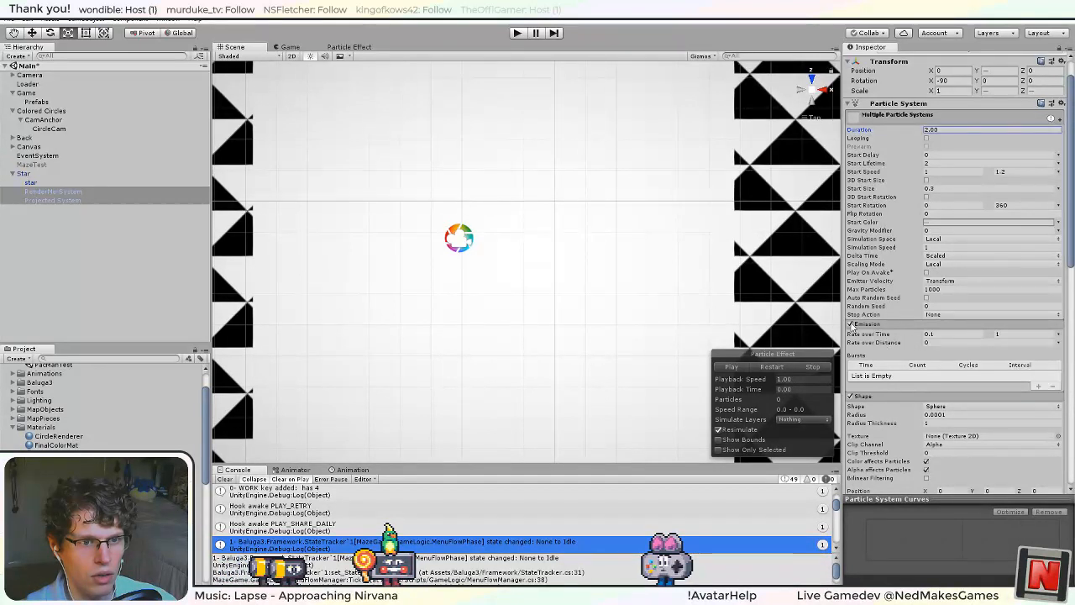
{"action": "left_click", "coordinate": [850, 324]}
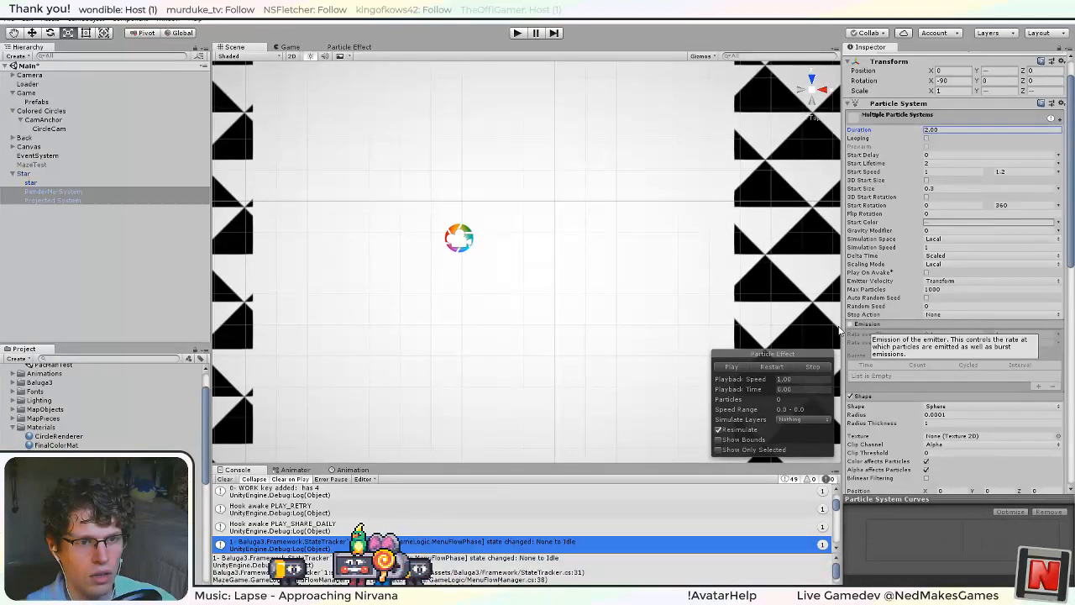
Switch to the ParticleSystemSynchronizer script in Visual Studio and place the cursor after the foreach loop in Start.
{"action": "key", "text": "alt+Tab"}
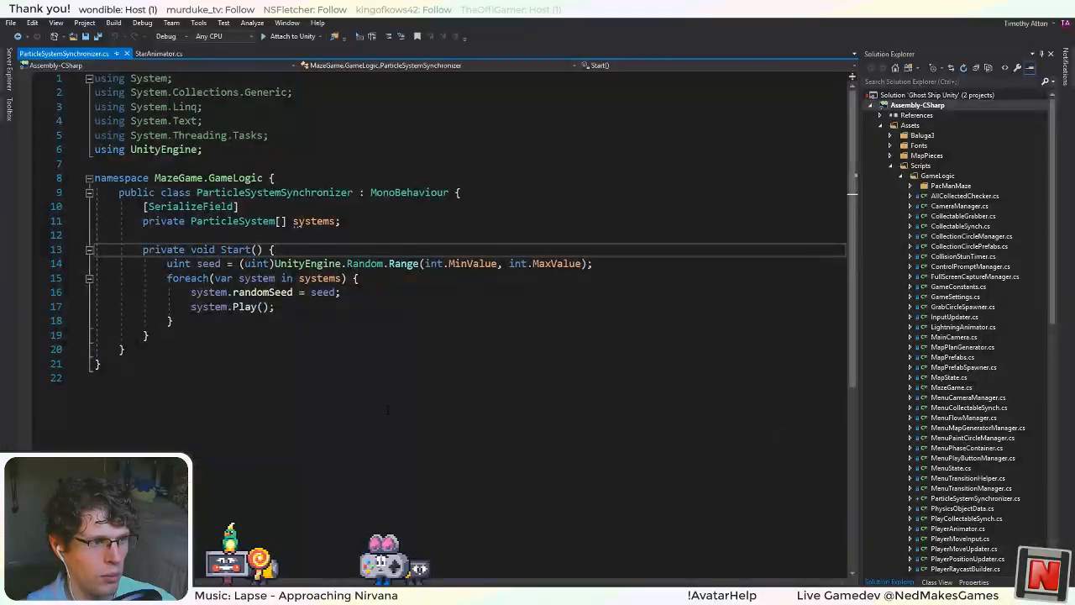
{"action": "left_click", "coordinate": [328, 323]}
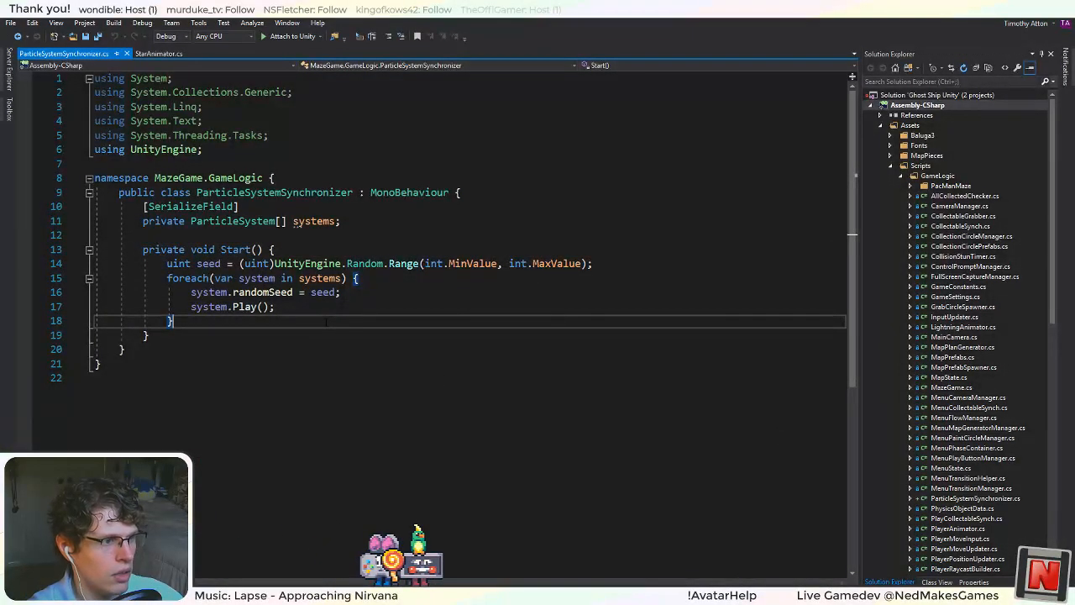
{"action": "key", "text": "Return"}
{"action": "key", "text": "Return"}
{"action": "type", "text": "System.em"}
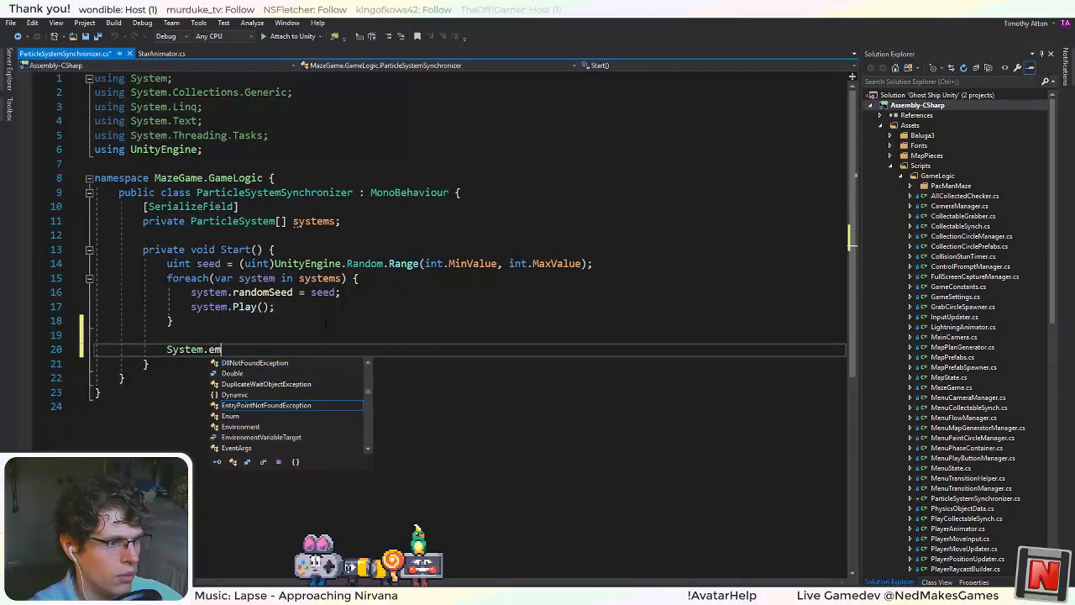
{"action": "key", "text": "BackSpace"}
{"action": "key", "text": "BackSpace"}
{"action": "key", "text": "BackSpace"}
{"action": "key", "text": "BackSpace"}
{"action": "key", "text": "BackSpace"}
{"action": "key", "text": "BackSpace"}
{"action": "key", "text": "BackSpace"}
{"action": "key", "text": "BackSpace"}
{"action": "key", "text": "BackSpace"}
{"action": "key", "text": "BackSpace"}
{"action": "key", "text": "BackSpace"}
{"action": "key", "text": "BackSpace"}
{"action": "key", "text": "BackSpace"}
{"action": "key", "text": "BackSpace"}
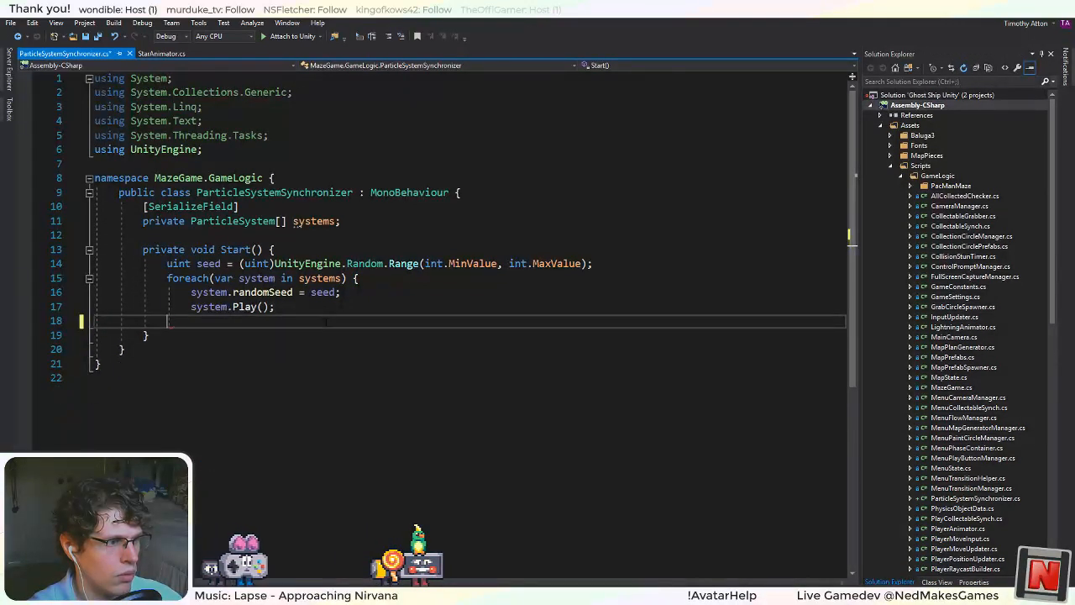
Look up the particle system's Emit member after system.Play() inside the foreach loop, and remove the unfinished line.
{"action": "key", "text": "Up"}
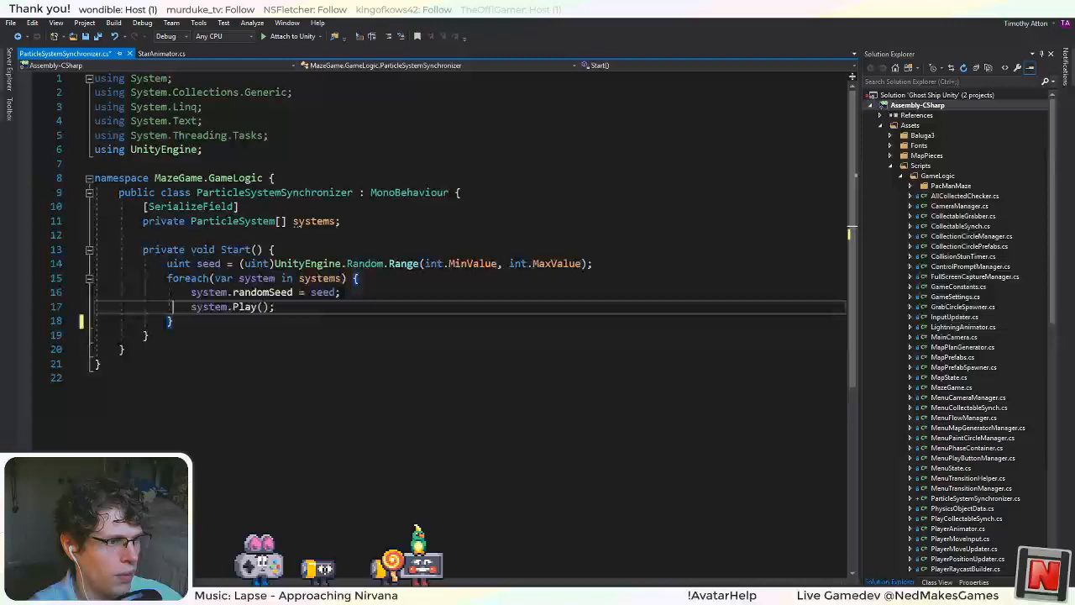
{"action": "key", "text": "End"}
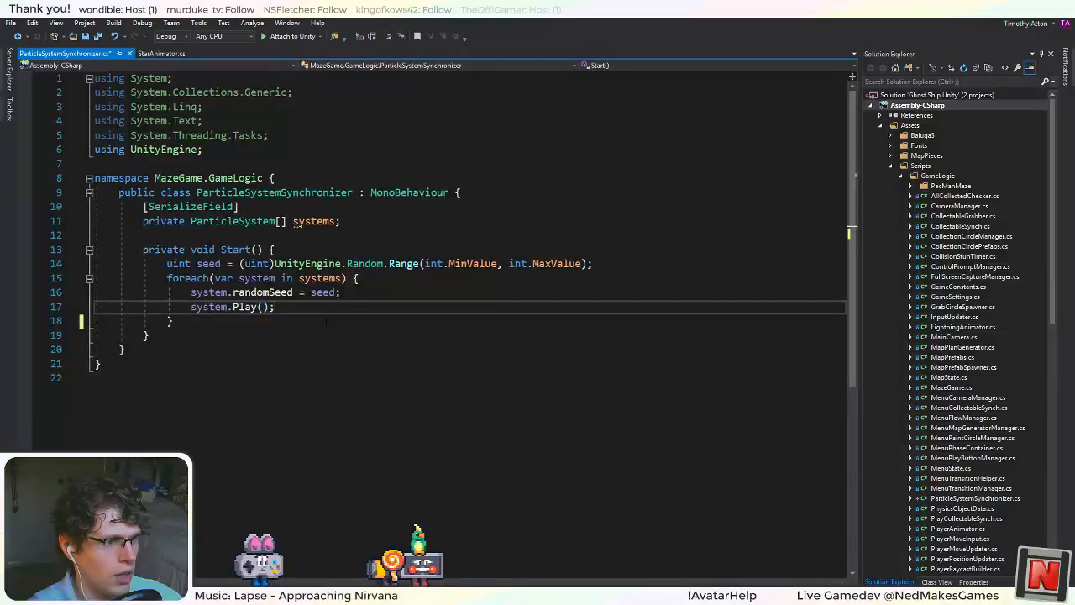
{"action": "key", "text": "Return"}
{"action": "key", "text": "Return"}
{"action": "type", "text": "system.em"}
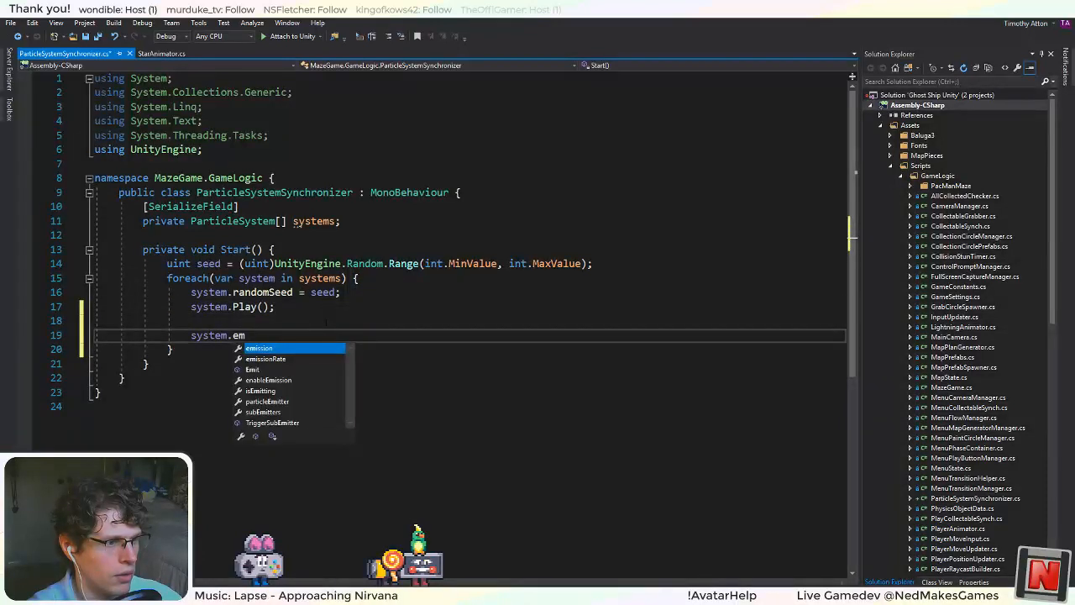
{"action": "key", "text": "Down"}
{"action": "key", "text": "Down"}
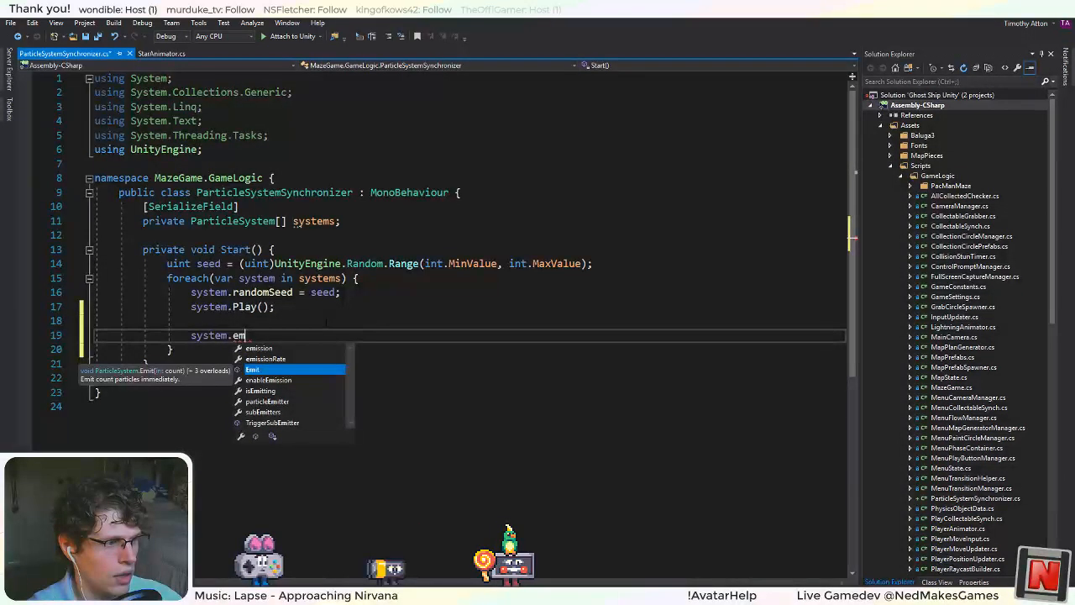
{"action": "left_click", "coordinate": [319, 323]}
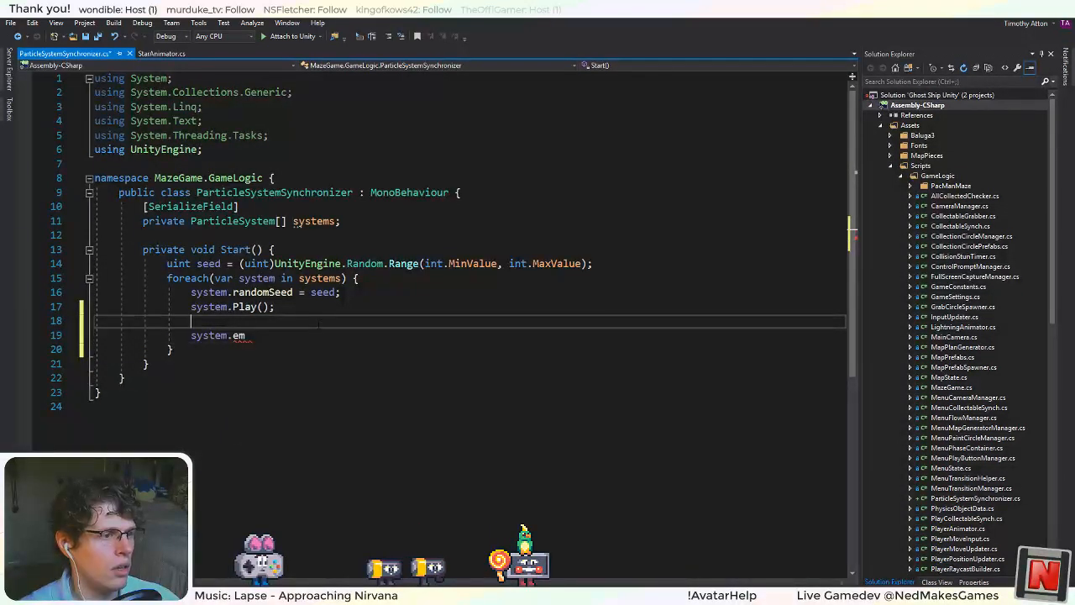
{"action": "left_click_drag", "start_coordinate": [319, 335], "coordinate": [319, 308]}
{"action": "key", "text": "BackSpace"}
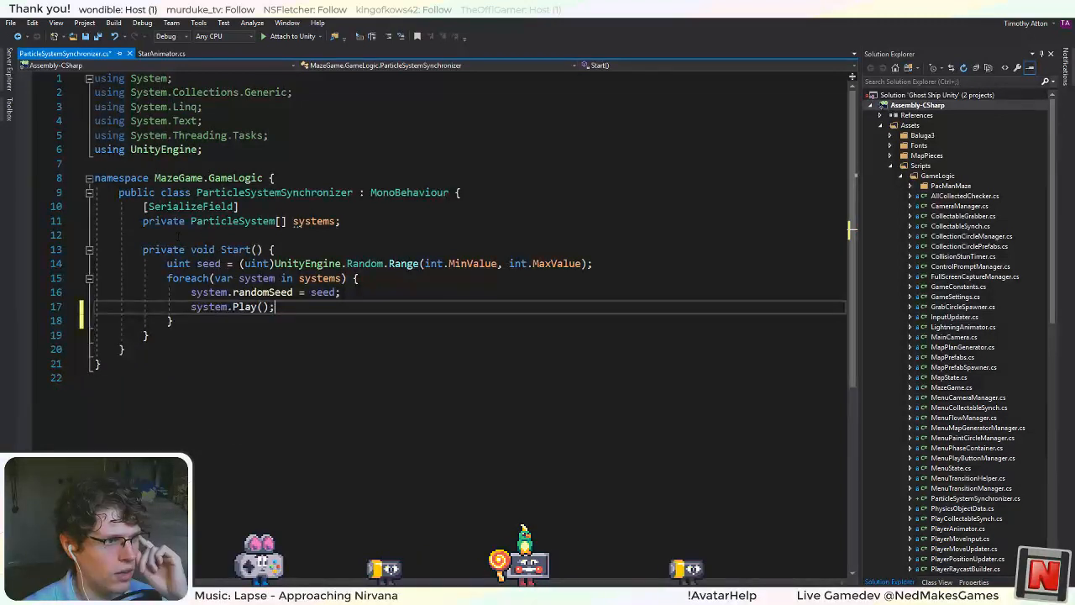
Save the script and add an empty private Update method below Start.
{"action": "left_click", "coordinate": [306, 179]}
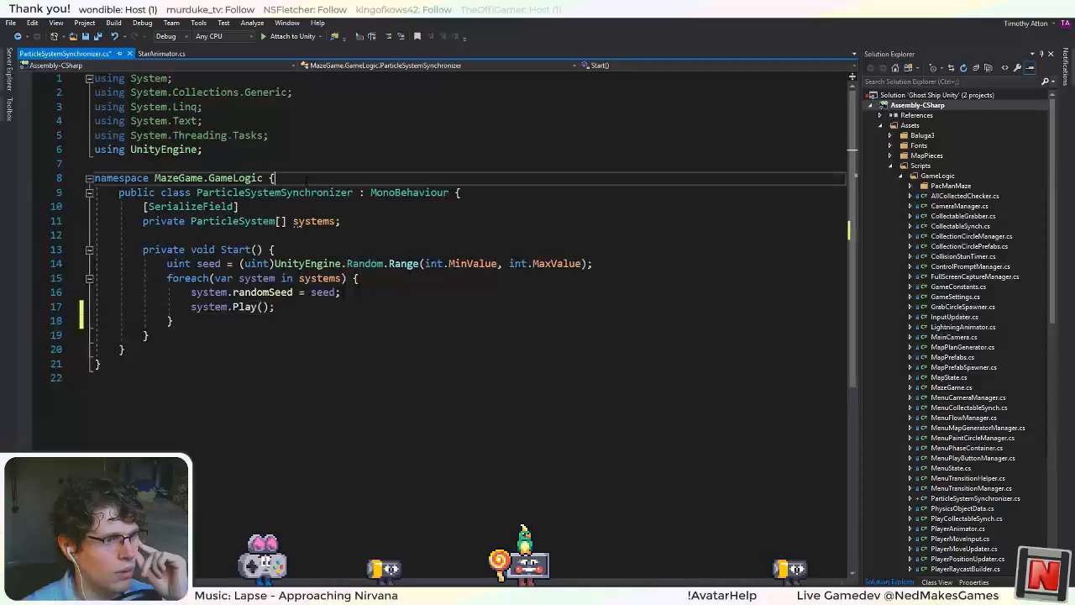
{"action": "left_click", "coordinate": [373, 223]}
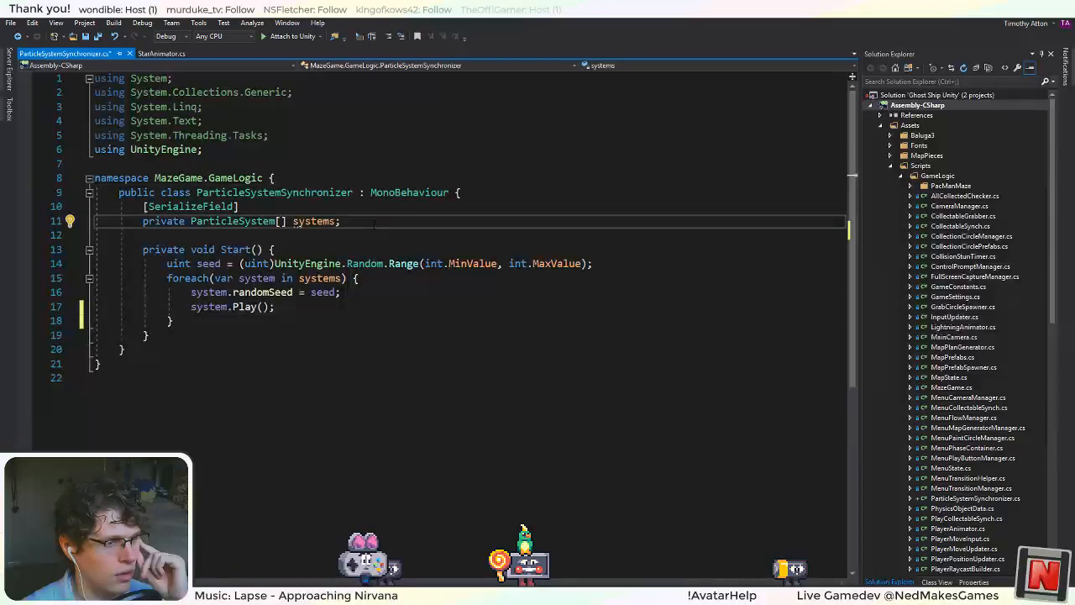
{"action": "left_click", "coordinate": [173, 321]}
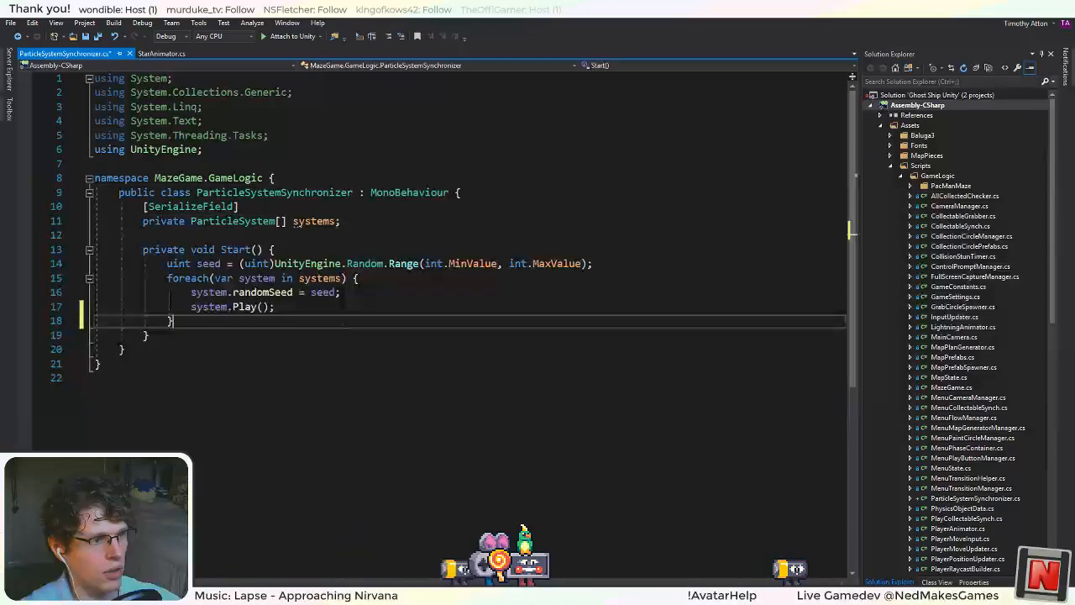
{"action": "key", "text": "ctrl+s"}
{"action": "left_click", "coordinate": [144, 235]}
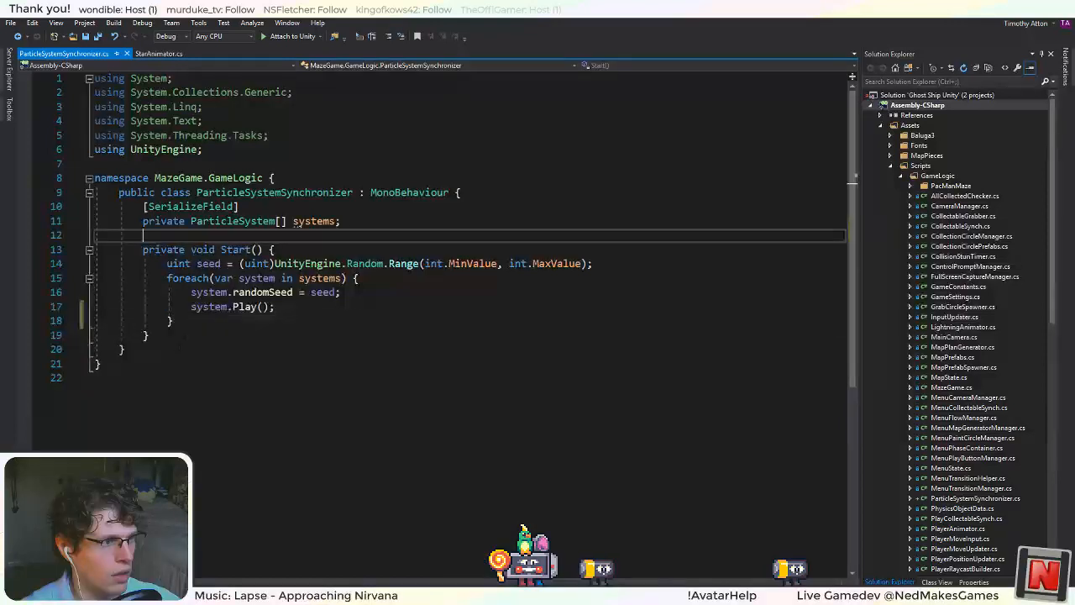
{"action": "left_click", "coordinate": [148, 336]}
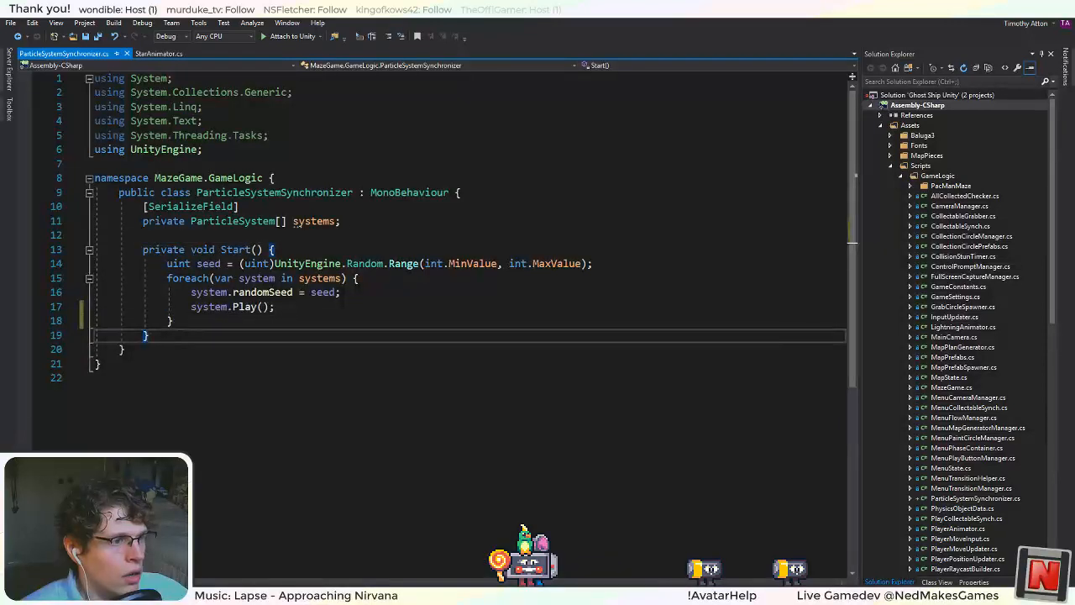
{"action": "key", "text": "Return"}
{"action": "key", "text": "Return"}
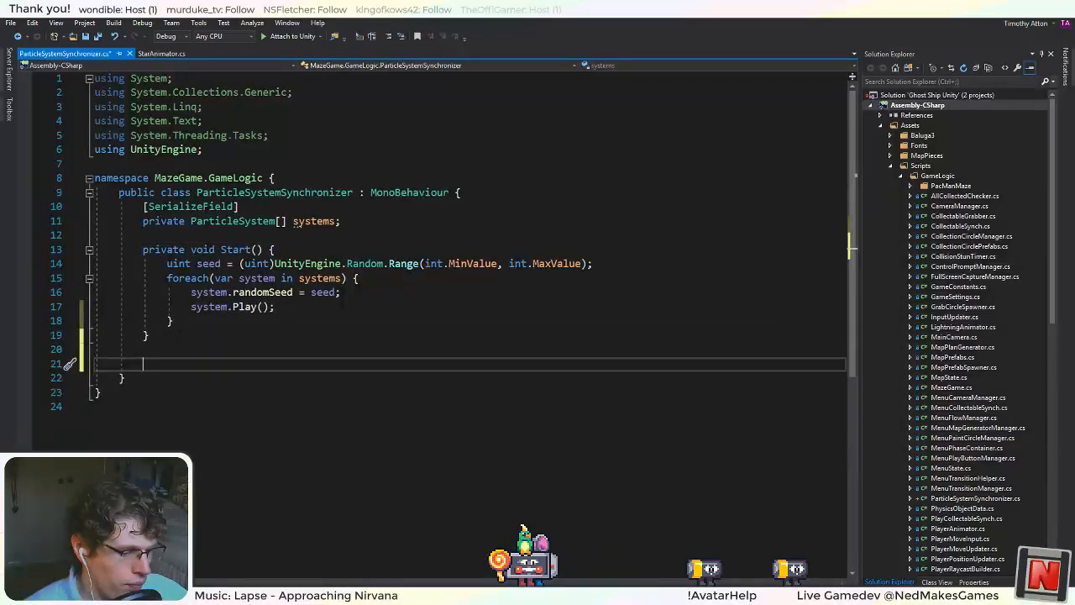
{"action": "type", "text": "void up"}
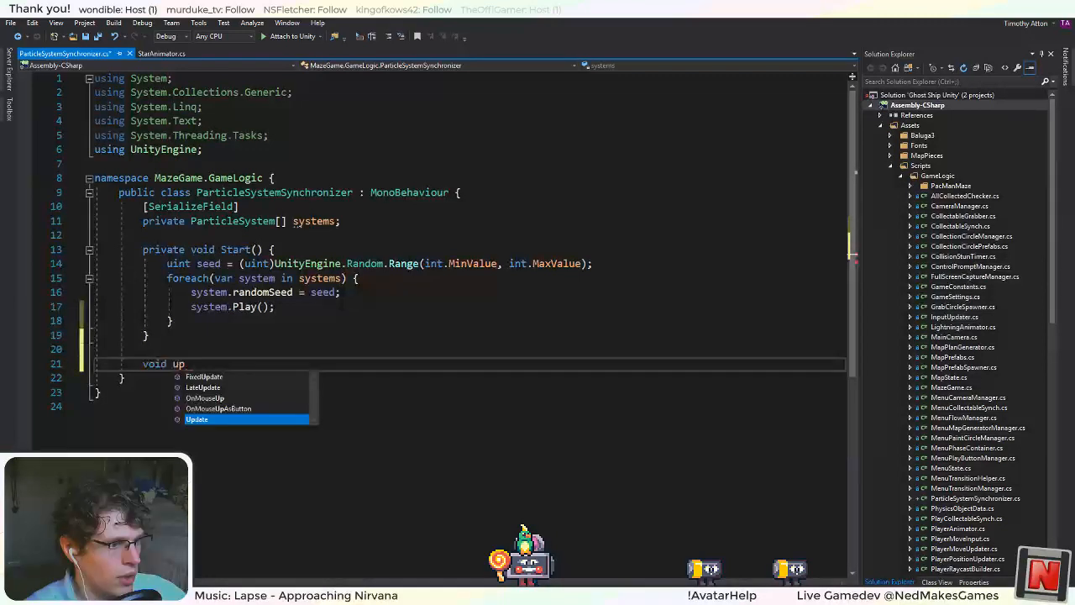
{"action": "key", "text": "Tab"}
Declare a private float field named timer between the systems array and the Start method.
{"action": "key", "text": "Up"}
{"action": "key", "text": "Up"}
{"action": "key", "text": "Up"}
{"action": "key", "text": "Up"}
{"action": "key", "text": "Up"}
{"action": "key", "text": "Up"}
{"action": "key", "text": "Up"}
{"action": "key", "text": "Up"}
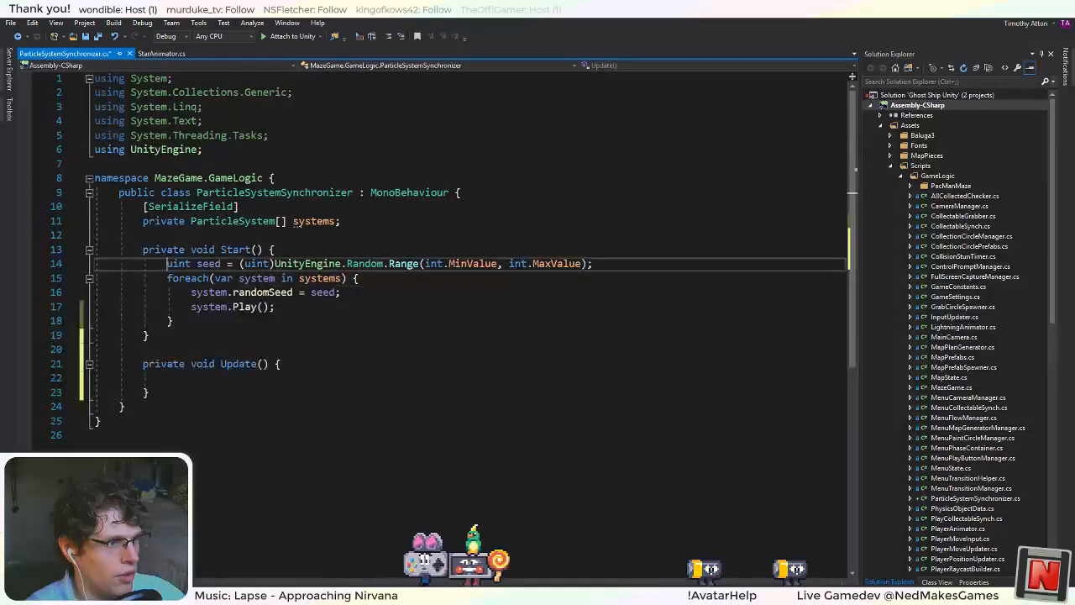
{"action": "key", "text": "Up"}
{"action": "key", "text": "Up"}
{"action": "key", "text": "Return"}
{"action": "key", "text": "Return"}
{"action": "key", "text": "Up"}
{"action": "type", "text": "priv"}
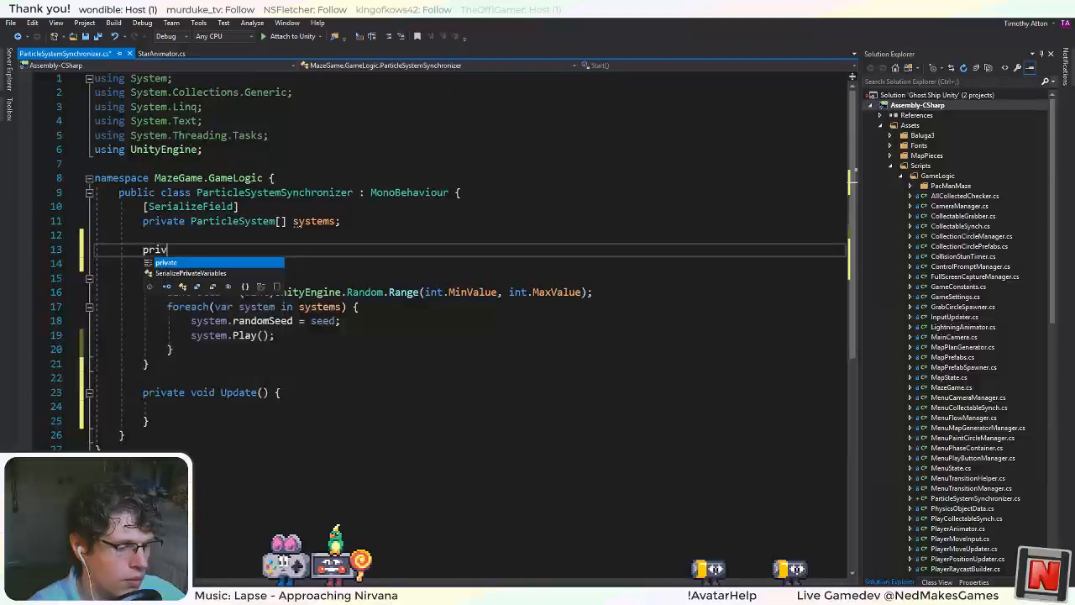
{"action": "type", "text": "ate CollisionStunTimer;"}
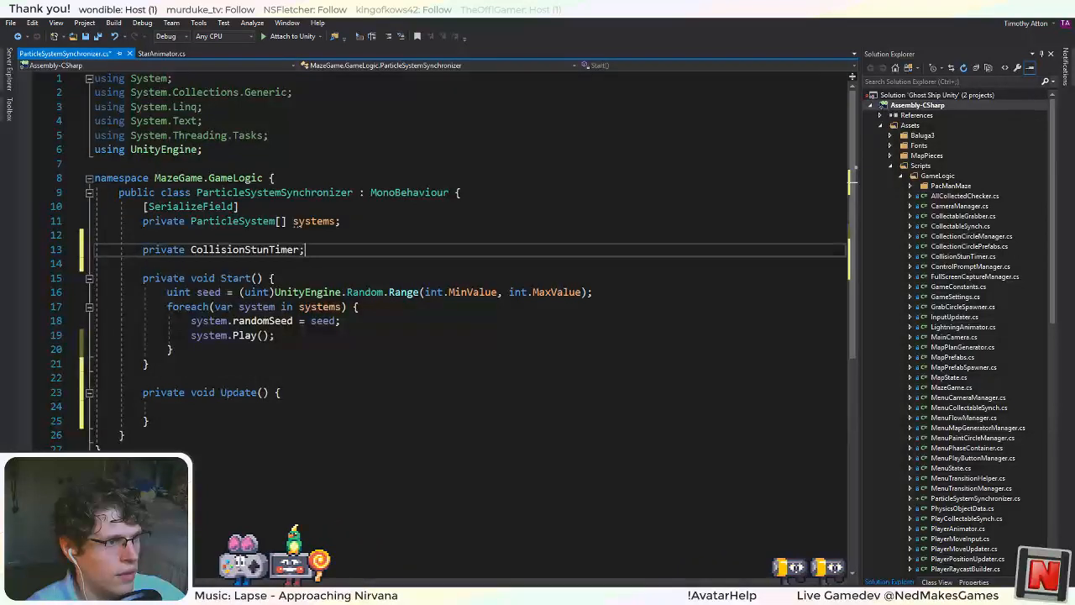
{"action": "key", "text": "BackSpace"}
{"action": "key", "text": "BackSpace"}
{"action": "key", "text": "BackSpace"}
{"action": "key", "text": "BackSpace"}
{"action": "key", "text": "BackSpace"}
{"action": "key", "text": "BackSpace"}
{"action": "key", "text": "BackSpace"}
{"action": "key", "text": "BackSpace"}
{"action": "key", "text": "BackSpace"}
{"action": "key", "text": "BackSpace"}
{"action": "key", "text": "BackSpace"}
{"action": "key", "text": "BackSpace"}
{"action": "key", "text": "BackSpace"}
{"action": "key", "text": "BackSpace"}
{"action": "key", "text": "BackSpace"}
{"action": "key", "text": "BackSpace"}
{"action": "key", "text": "BackSpace"}
{"action": "key", "text": "BackSpace"}
{"action": "key", "text": "BackSpace"}
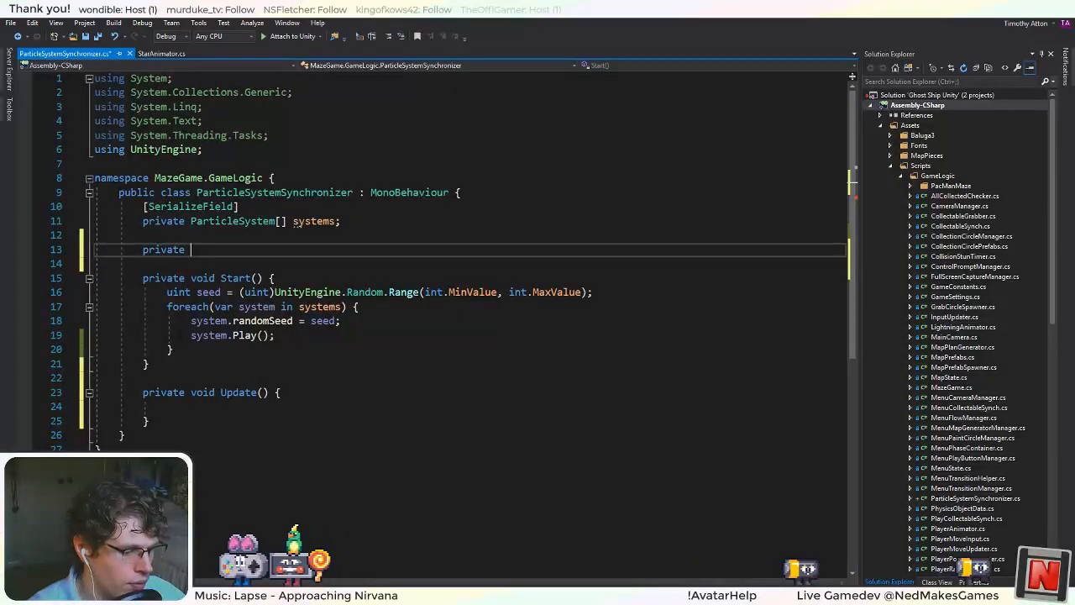
{"action": "type", "text": "bool ti"}
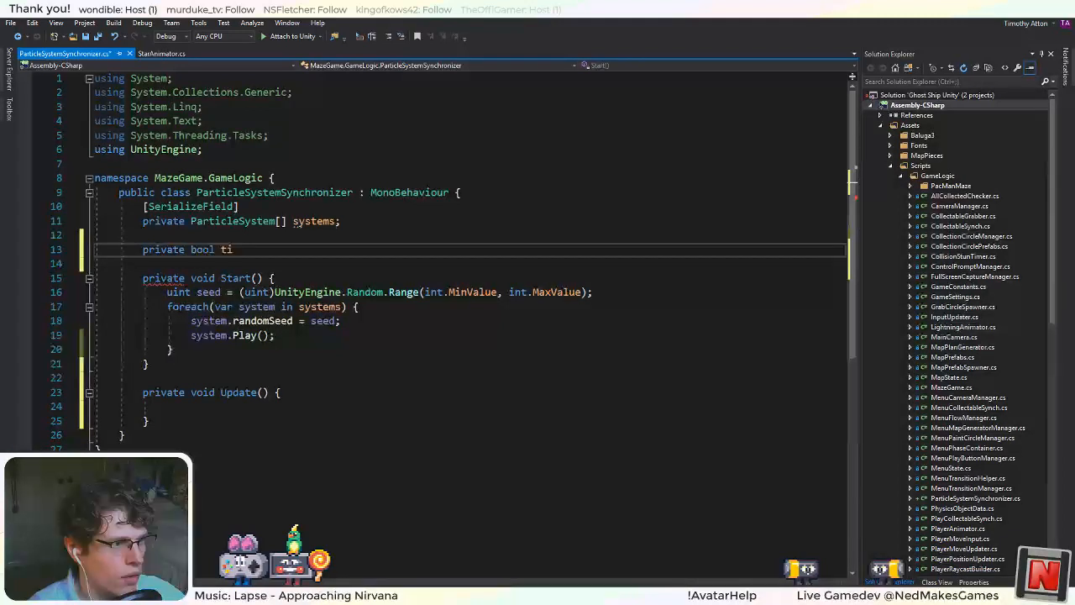
{"action": "type", "text": "t"}
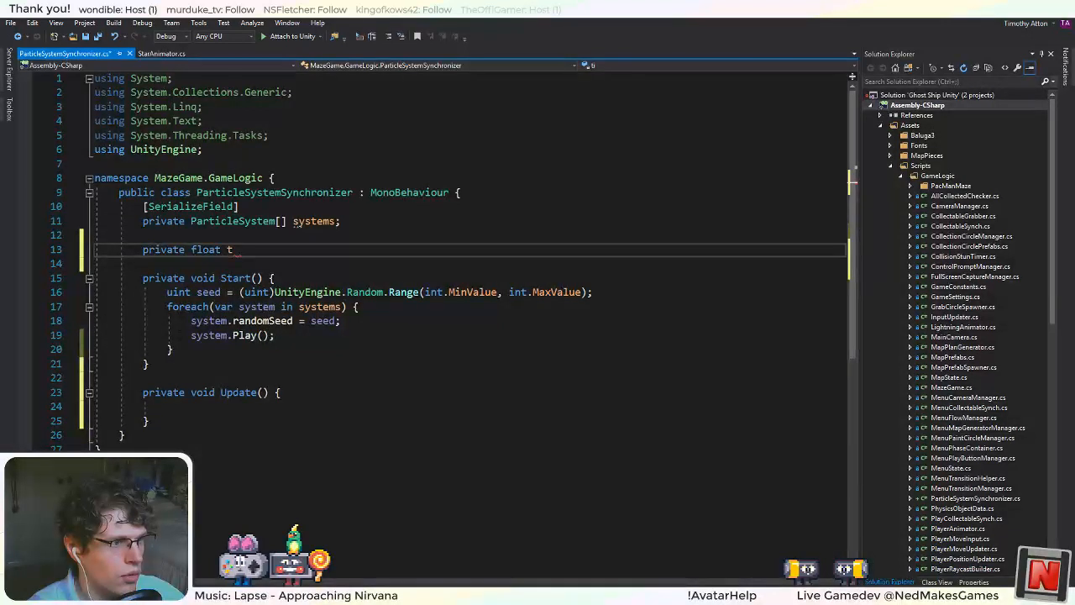
{"action": "type", "text": "imer;"}
Add an empty private void method named Emit below Update.
{"action": "key", "text": "Down"}
{"action": "key", "text": "Down"}
{"action": "key", "text": "Down"}
{"action": "key", "text": "Down"}
{"action": "key", "text": "Down"}
{"action": "key", "text": "Down"}
{"action": "key", "text": "Down"}
{"action": "key", "text": "Down"}
{"action": "key", "text": "Down"}
{"action": "key", "text": "Down"}
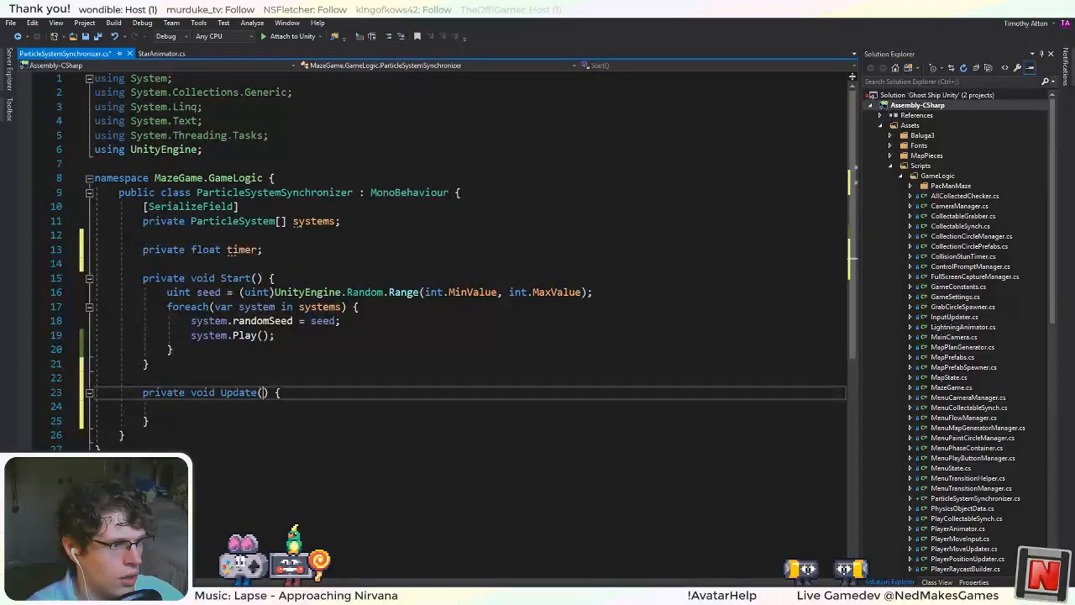
{"action": "key", "text": "Down"}
{"action": "key", "text": "Down"}
{"action": "key", "text": "Return"}
{"action": "key", "text": "Return"}
{"action": "type", "text": "private void"}
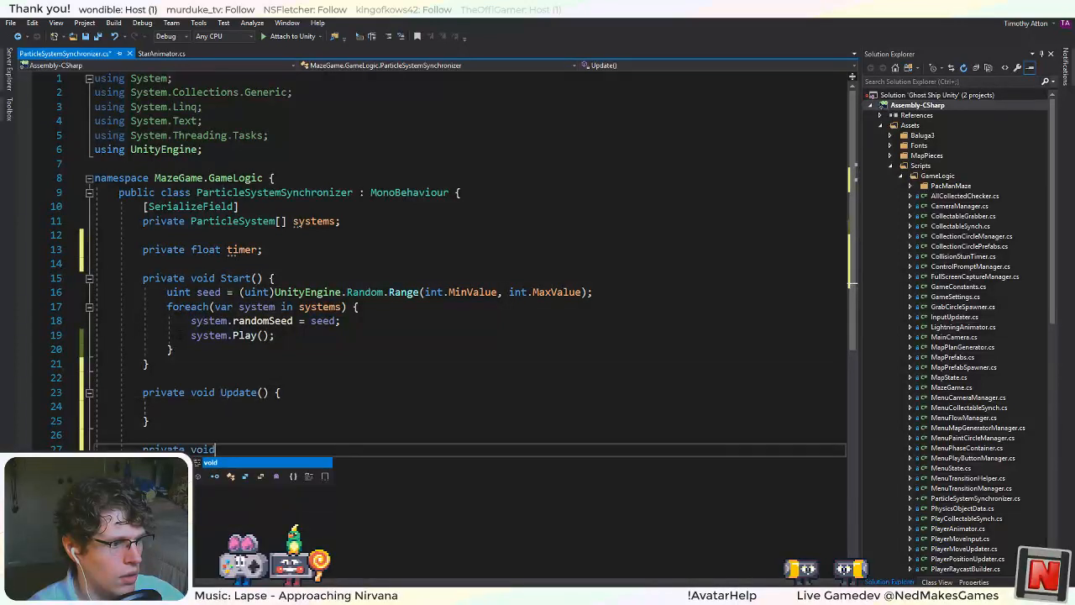
{"action": "type", "text": " Emit() {"}
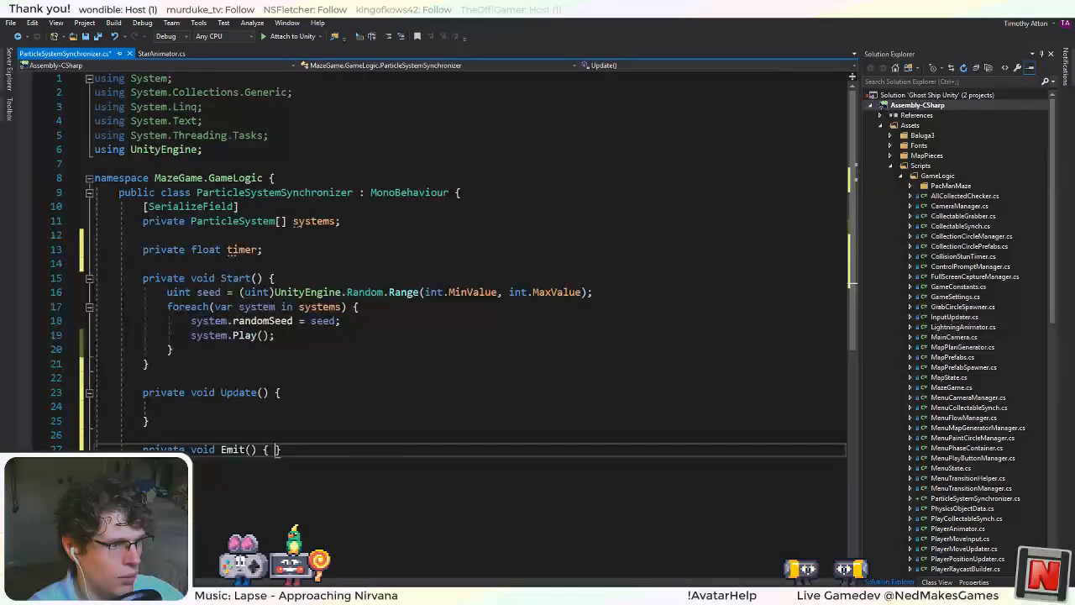
{"action": "key", "text": "Return"}
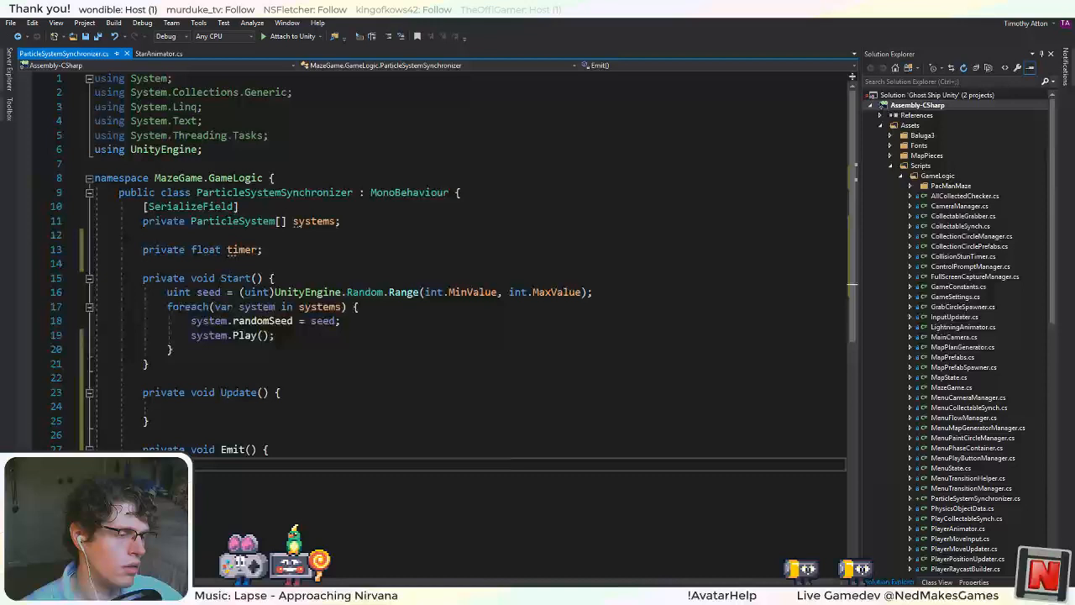
Rename the Emit method to FigureTimer.
{"action": "double_click", "coordinate": [233, 449]}
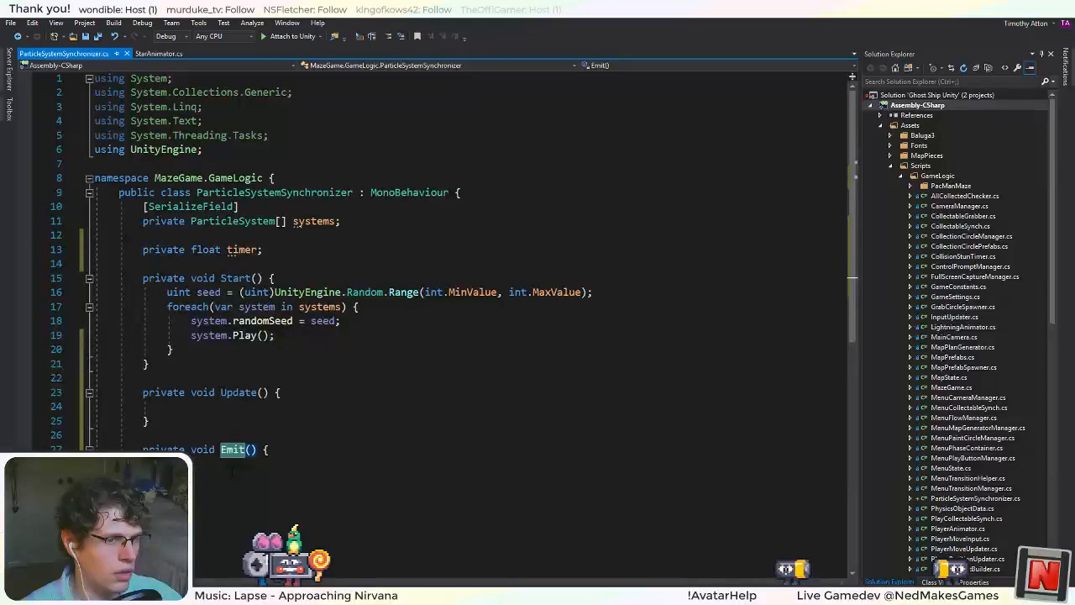
{"action": "type", "text": "Figur"}
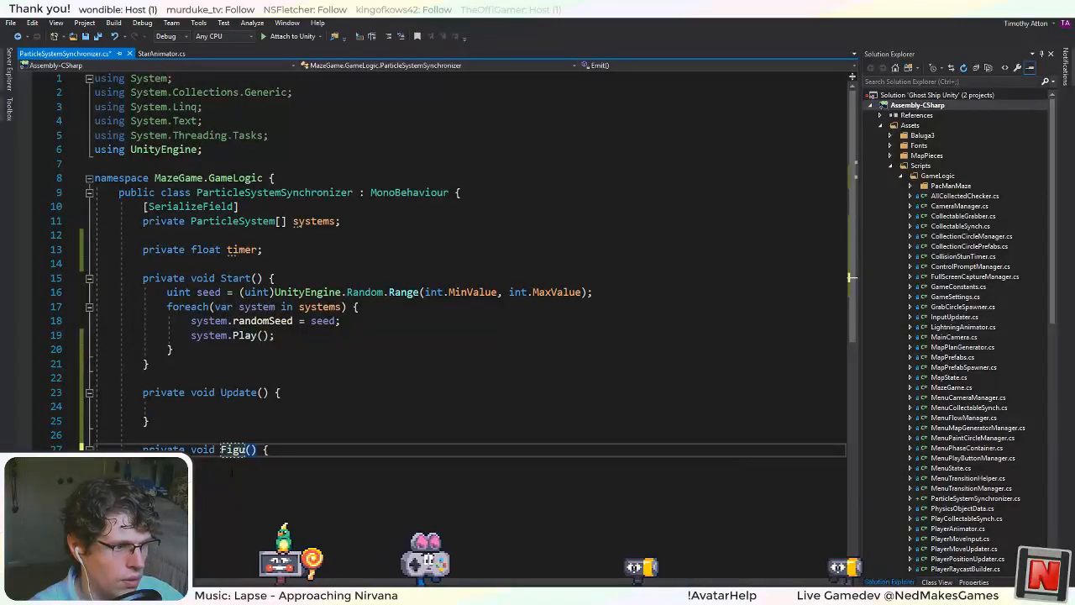
{"action": "type", "text": "eTimer"}
Inside FigureTimer, assign timer the value of UnityEngine.Random.Range(1, 2).
{"action": "key", "text": "Down"}
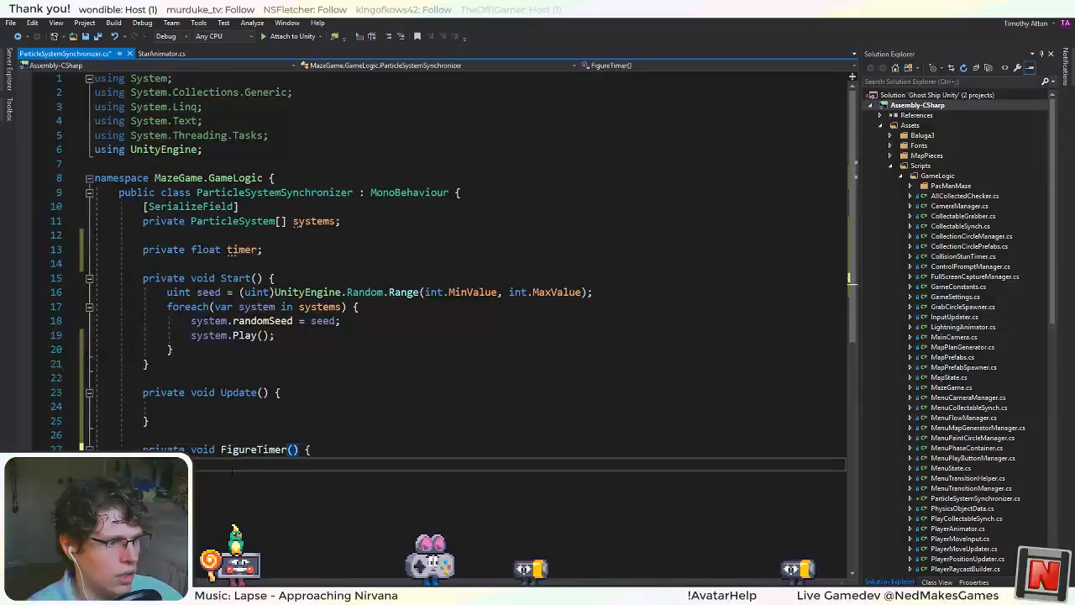
{"action": "type", "text": "timer = R"}
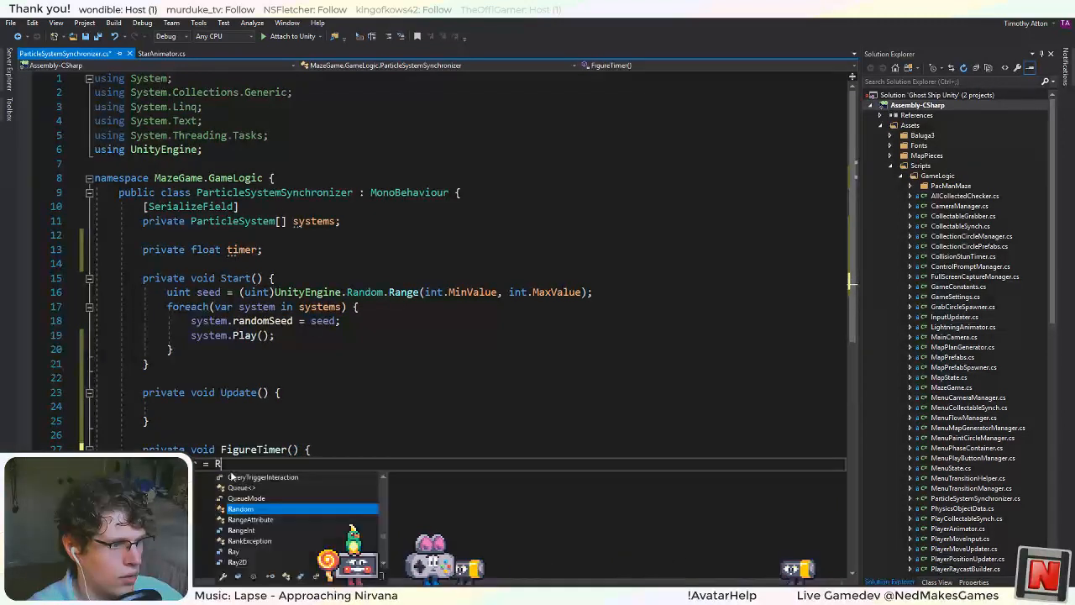
{"action": "key", "text": "BackSpace"}
{"action": "type", "text": "UnityEn"}
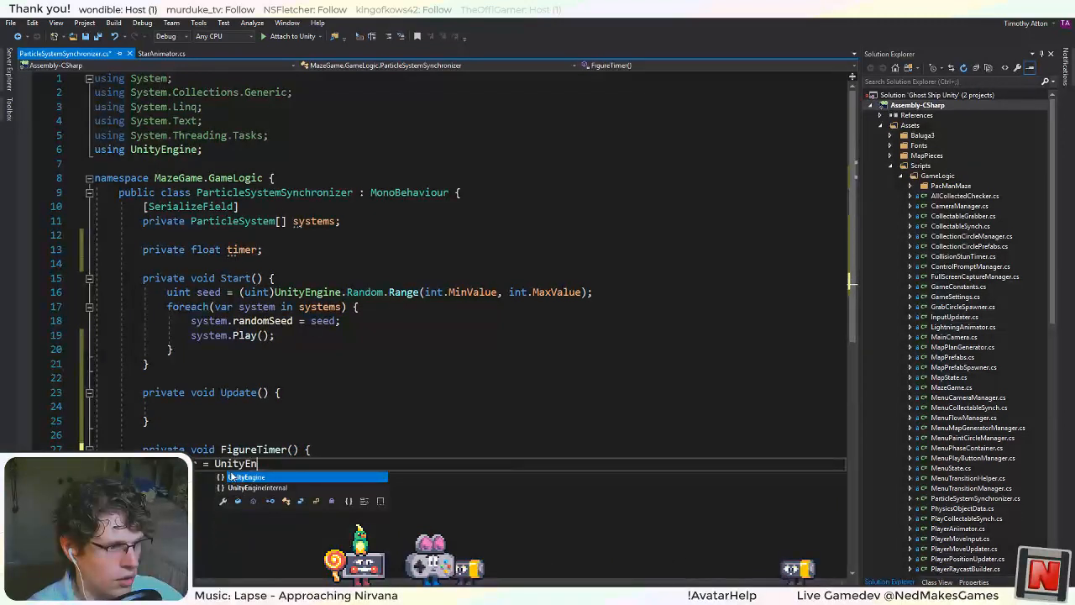
{"action": "type", "text": "gine.Random"}
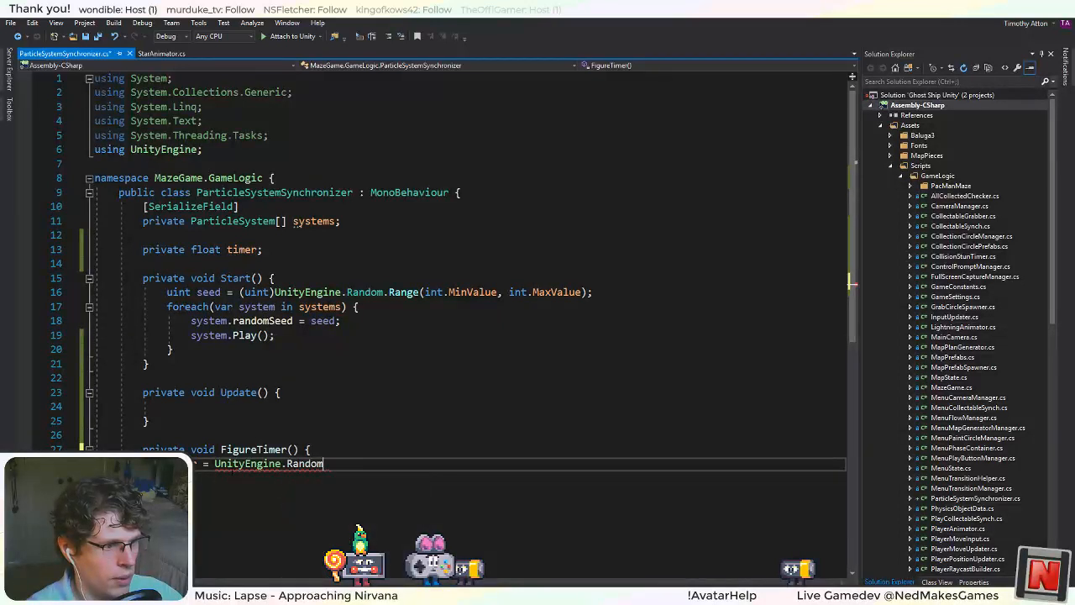
{"action": "type", "text": ".r"}
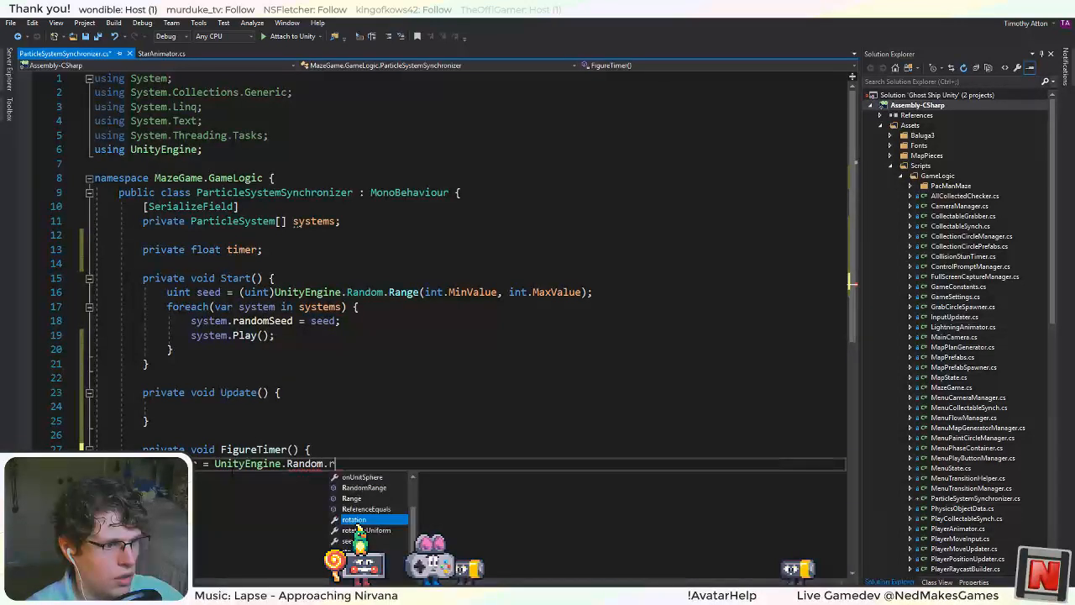
{"action": "type", "text": "ange("}
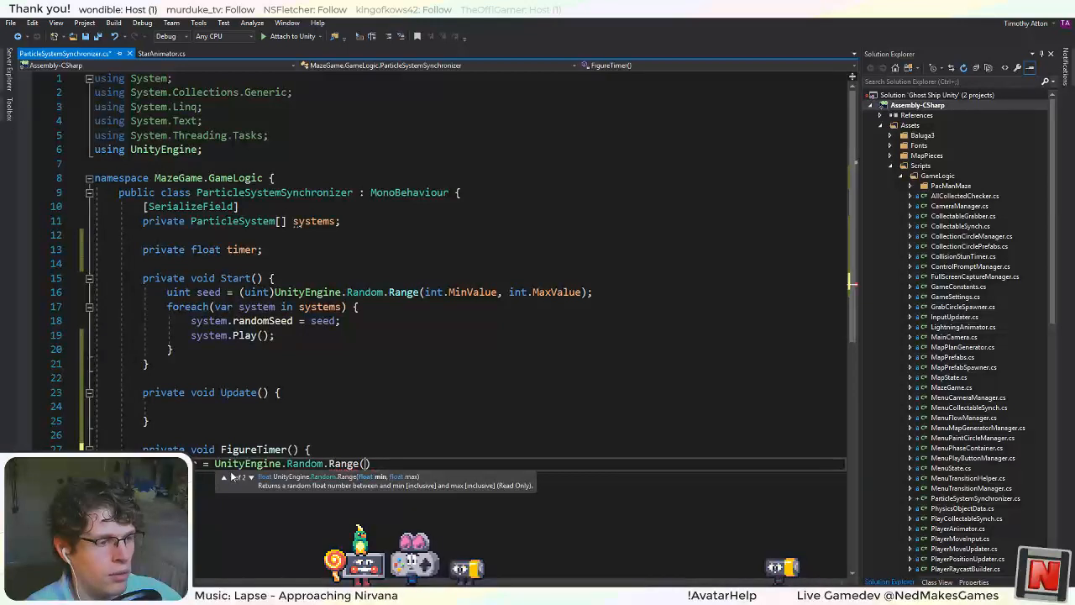
{"action": "type", "text": "1, 2);"}
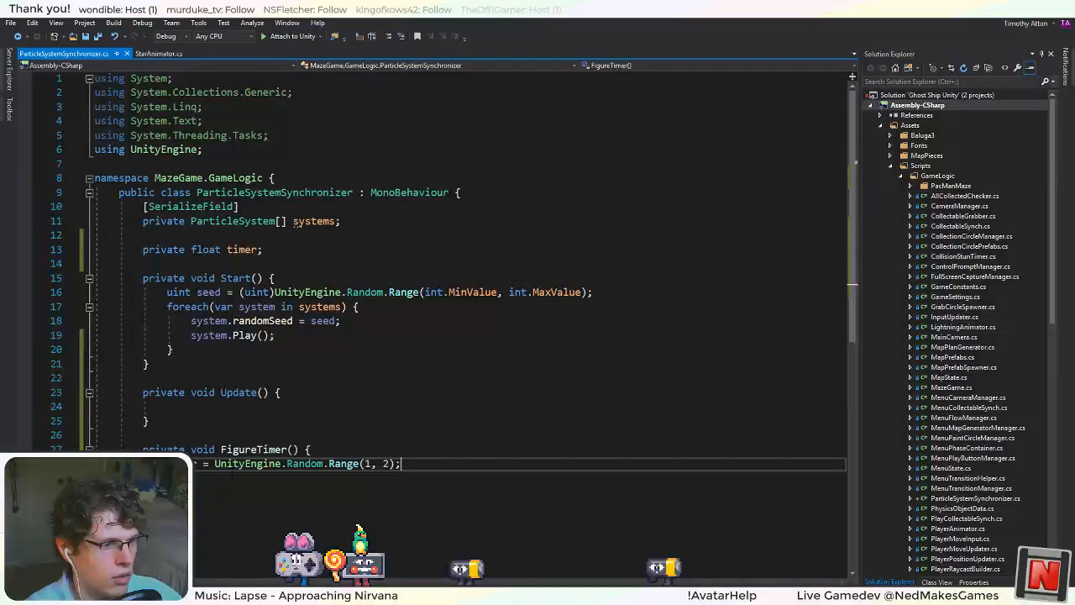
Turn both Random.Range arguments in FigureTimer into float literals, 1f and 2f.
{"action": "key", "text": "Left"}
{"action": "key", "text": "Left"}
{"action": "type", "text": "f"}
{"action": "key", "text": "Left"}
{"action": "key", "text": "Left"}
{"action": "key", "text": "Left"}
{"action": "key", "text": "Left"}
{"action": "type", "text": "f"}
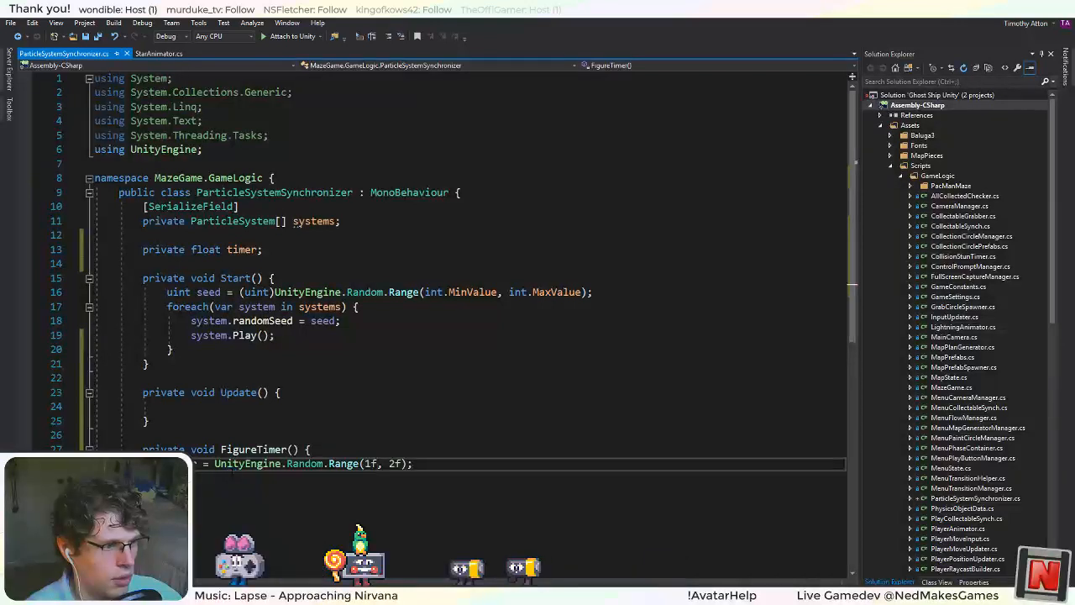
Add a FigureTimer() call after the foreach loop at the end of Start.
{"action": "key", "text": "Up"}
{"action": "key", "text": "Up"}
{"action": "key", "text": "Up"}
{"action": "key", "text": "Up"}
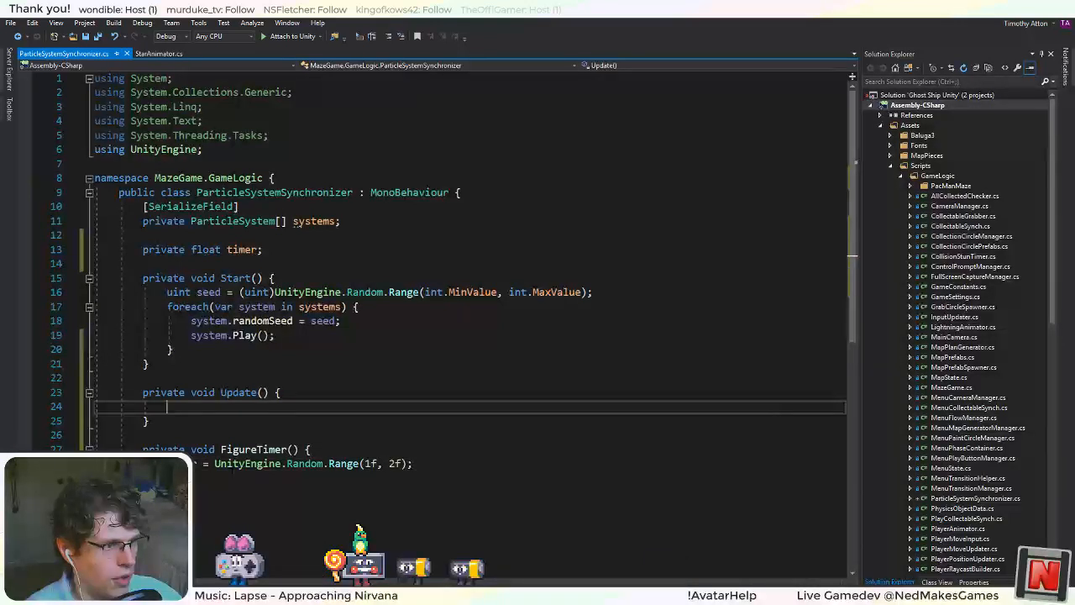
{"action": "key", "text": "Up"}
{"action": "key", "text": "Up"}
{"action": "key", "text": "Up"}
{"action": "key", "text": "Up"}
{"action": "key", "text": "End"}
{"action": "key", "text": "Return"}
{"action": "type", "text": "F"}
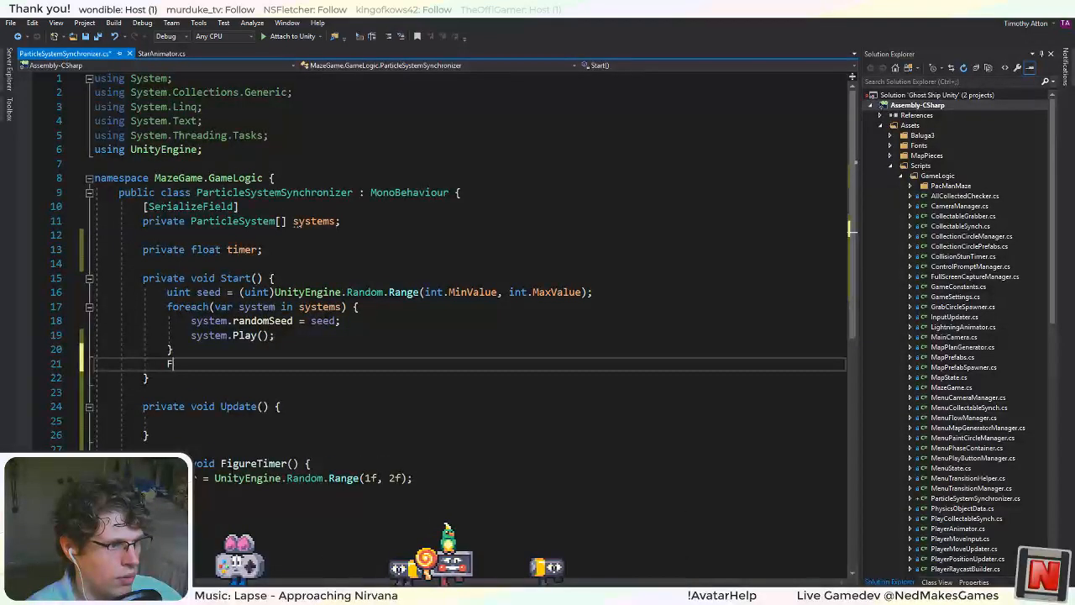
{"action": "type", "text": "igureTimer();"}
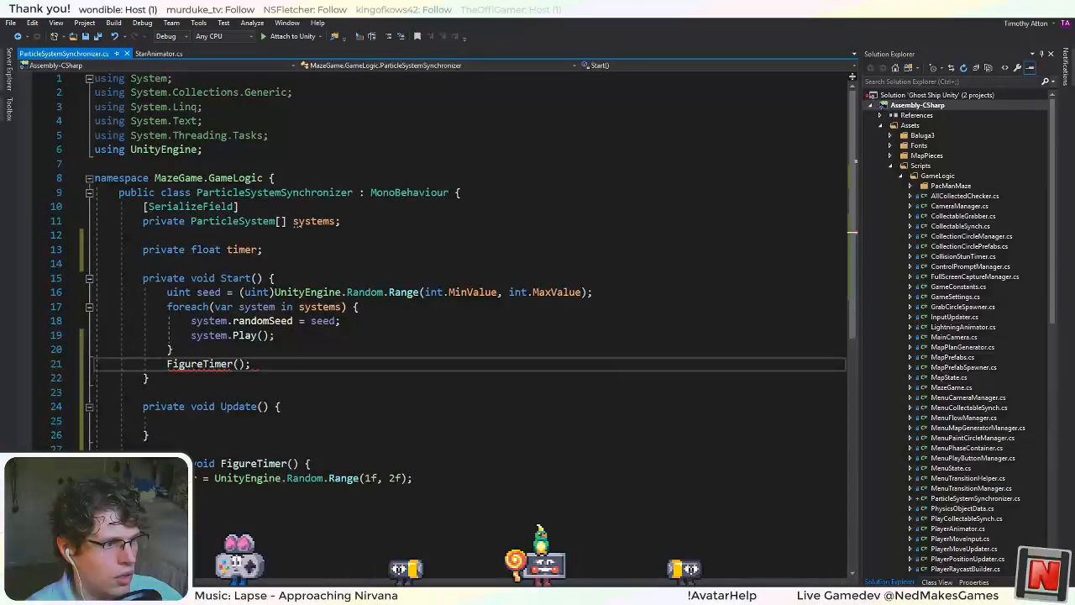
Replace the FigureTimer() call in Start with a statement assigning FigureTimer's result to timer.
{"action": "key", "text": "shift+Left"}
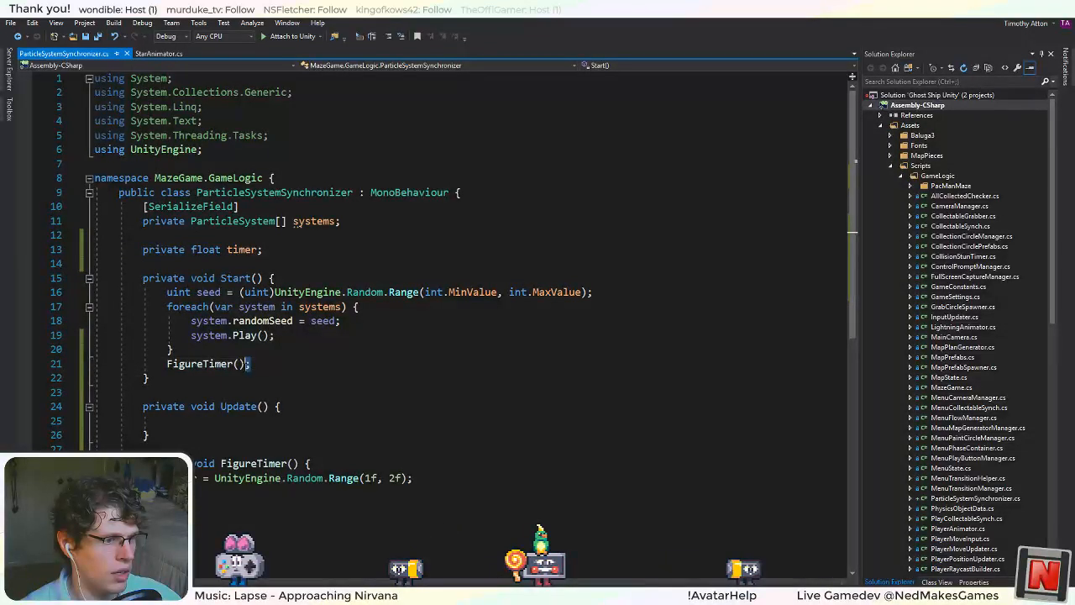
{"action": "key", "text": "shift+Left"}
{"action": "key", "text": "shift+Left"}
{"action": "key", "text": "shift+Left"}
{"action": "key", "text": "shift+Left"}
{"action": "key", "text": "shift+Left"}
{"action": "key", "text": "shift+Left"}
{"action": "key", "text": "shift+Left"}
{"action": "key", "text": "shift+Left"}
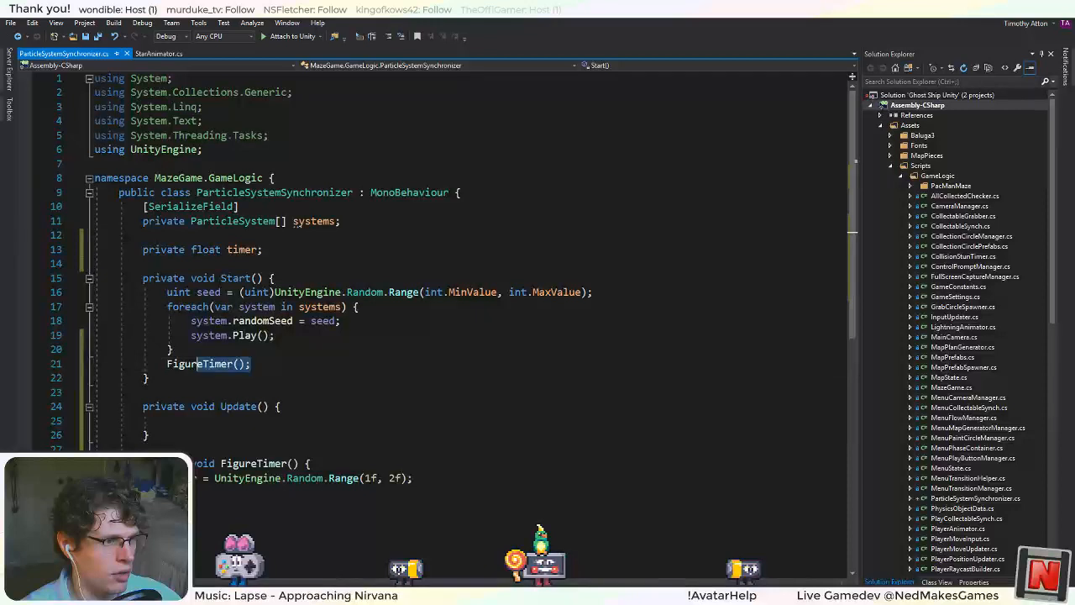
{"action": "key", "text": "shift+Home"}
{"action": "type", "text": "ti"}
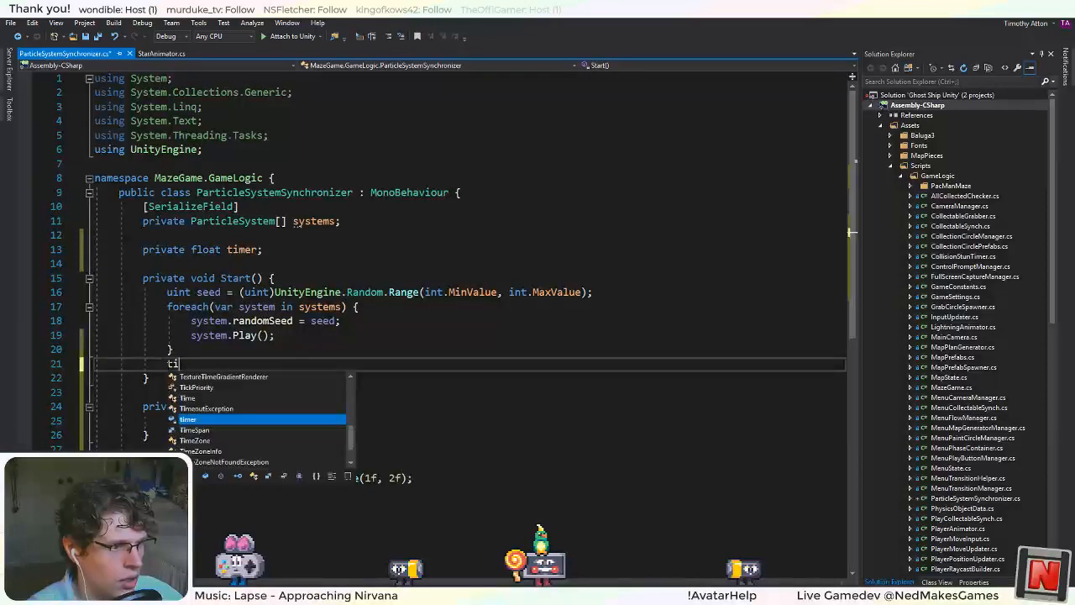
{"action": "type", "text": "mer = Fig"}
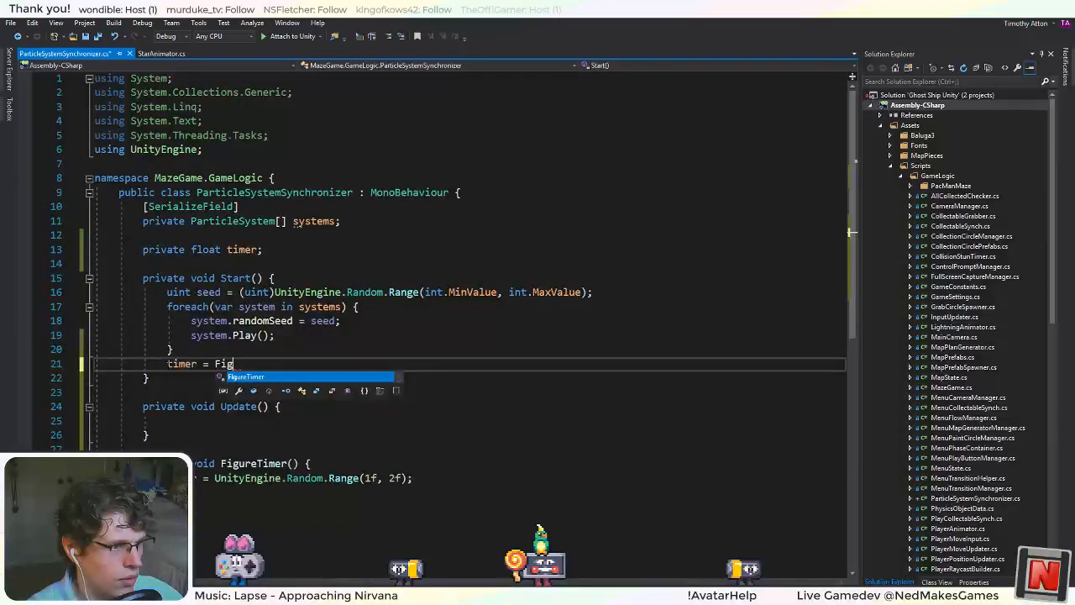
{"action": "type", "text": "ureTimer(0"}
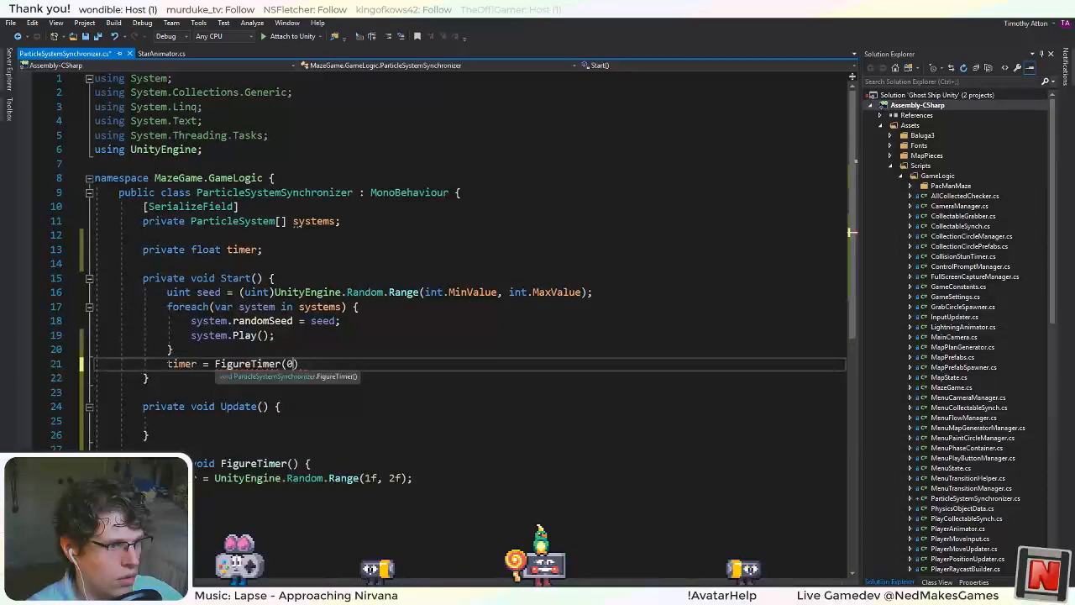
Change the value assigned to timer in Start to a UnityEngine.Random.Range() call without arguments.
{"action": "key", "text": "ctrl+BackSpace"}
{"action": "key", "text": "ctrl+BackSpace"}
{"action": "type", "text": "F"}
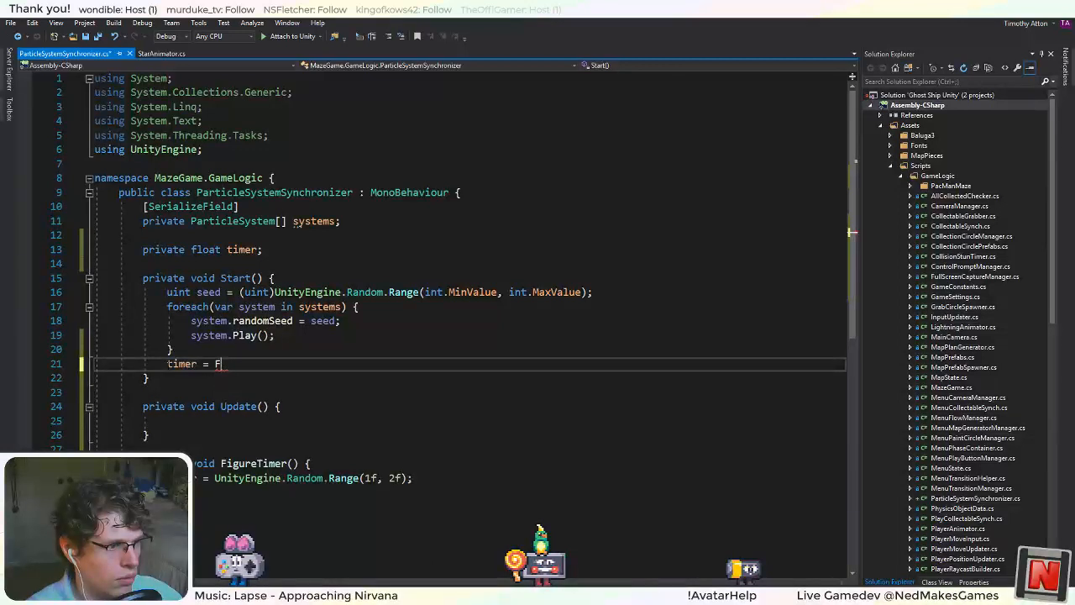
{"action": "key", "text": "BackSpace"}
{"action": "type", "text": "UnityEn"}
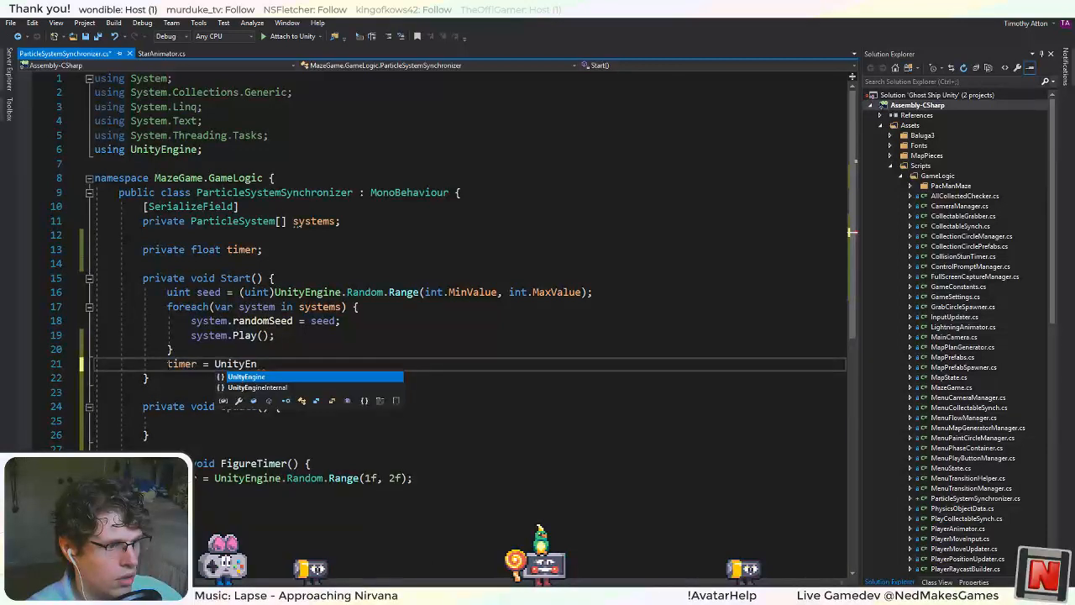
{"action": "type", "text": "gine.Random.R"}
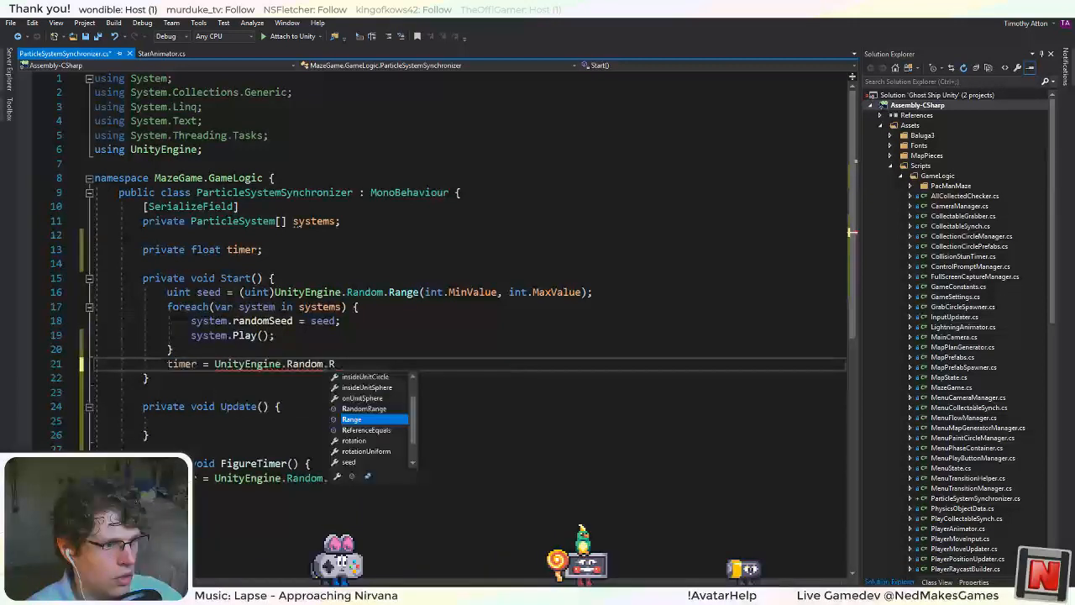
{"action": "type", "text": "ange()"}
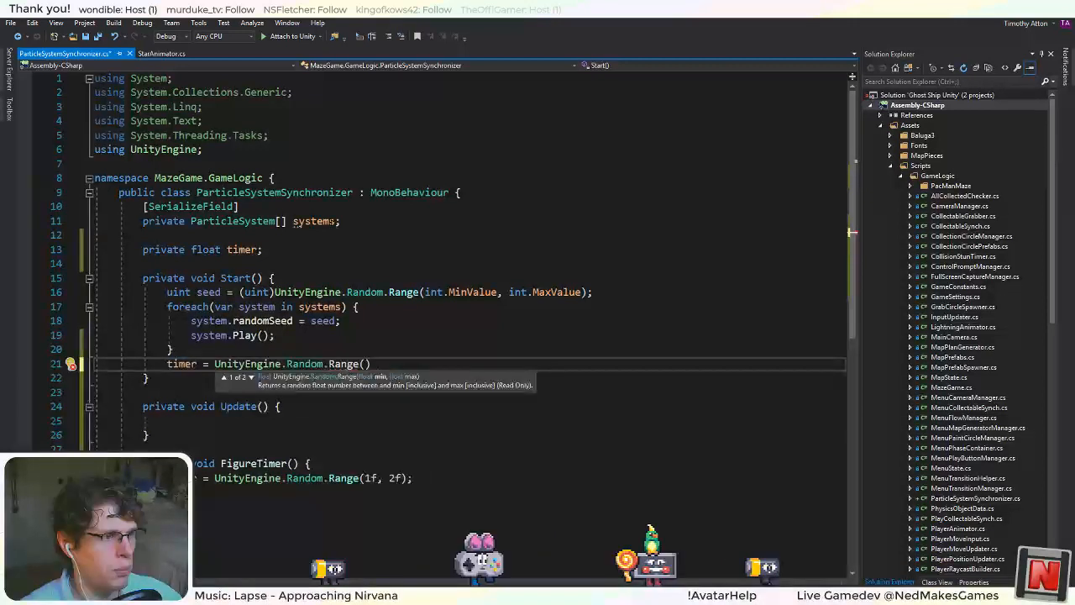
Declare a [SerializeField] private float field named minPeriod directly below the systems array.
{"action": "left_click", "coordinate": [344, 221]}
{"action": "key", "text": "Return"}
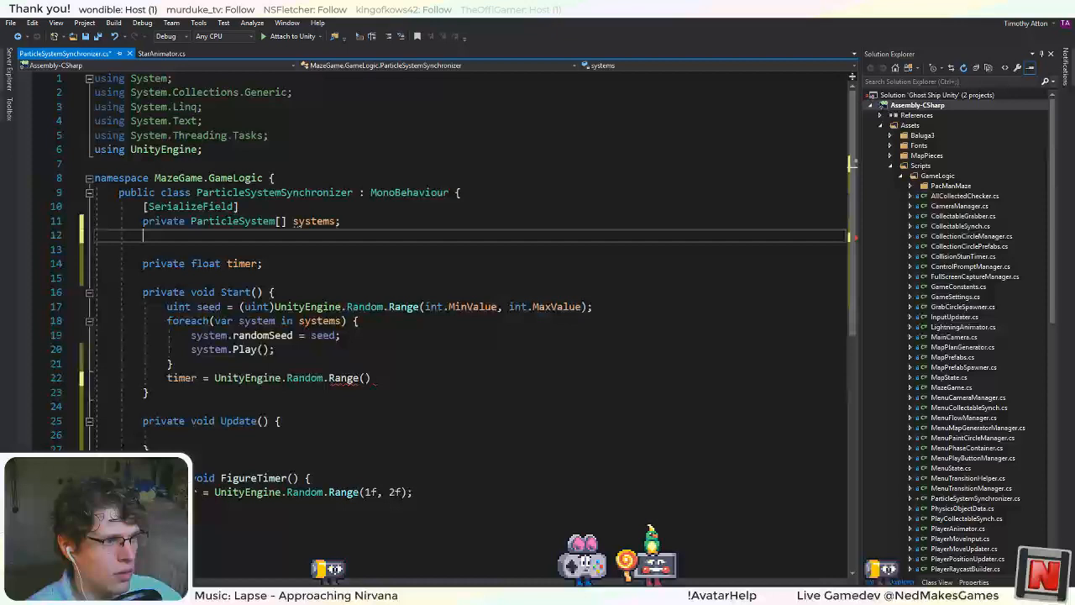
{"action": "type", "text": "[Seri"}
{"action": "key", "text": "Tab"}
{"action": "type", "text": "]"}
{"action": "key", "text": "Return"}
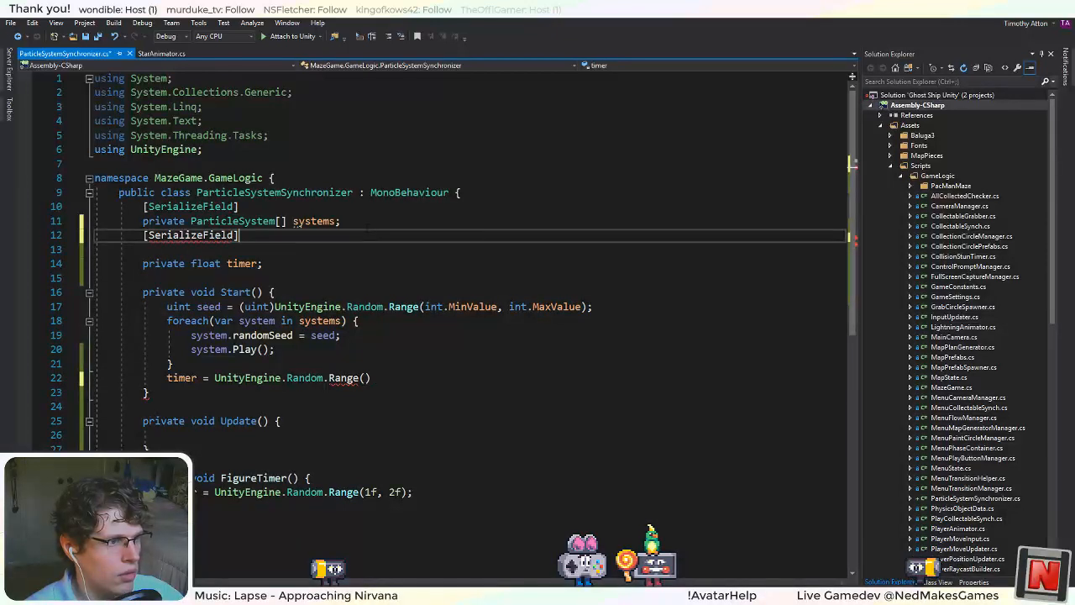
{"action": "type", "text": "private fl"}
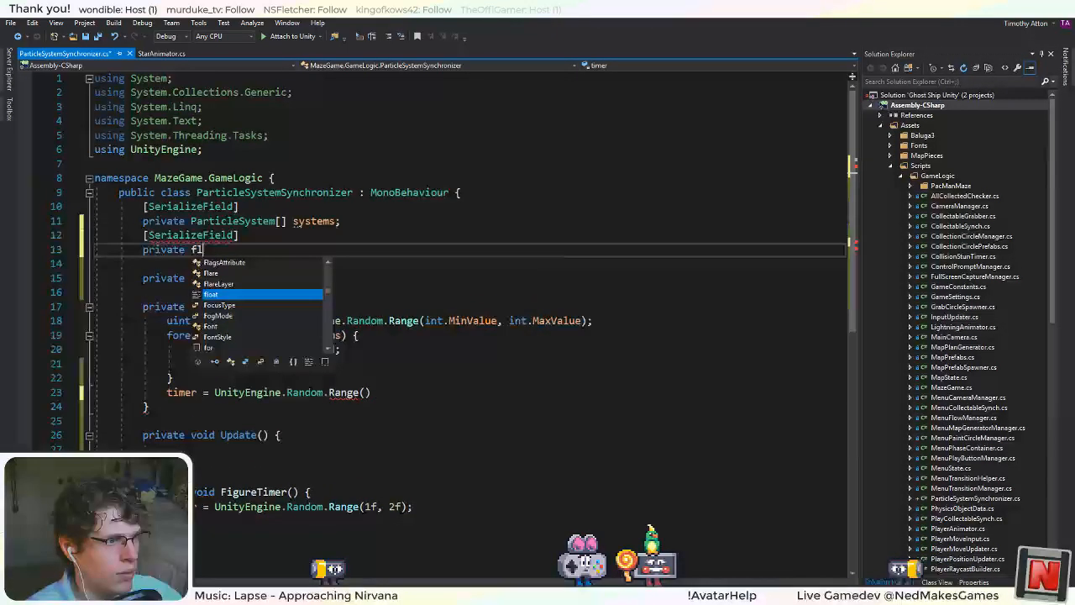
{"action": "type", "text": "oat minP"}
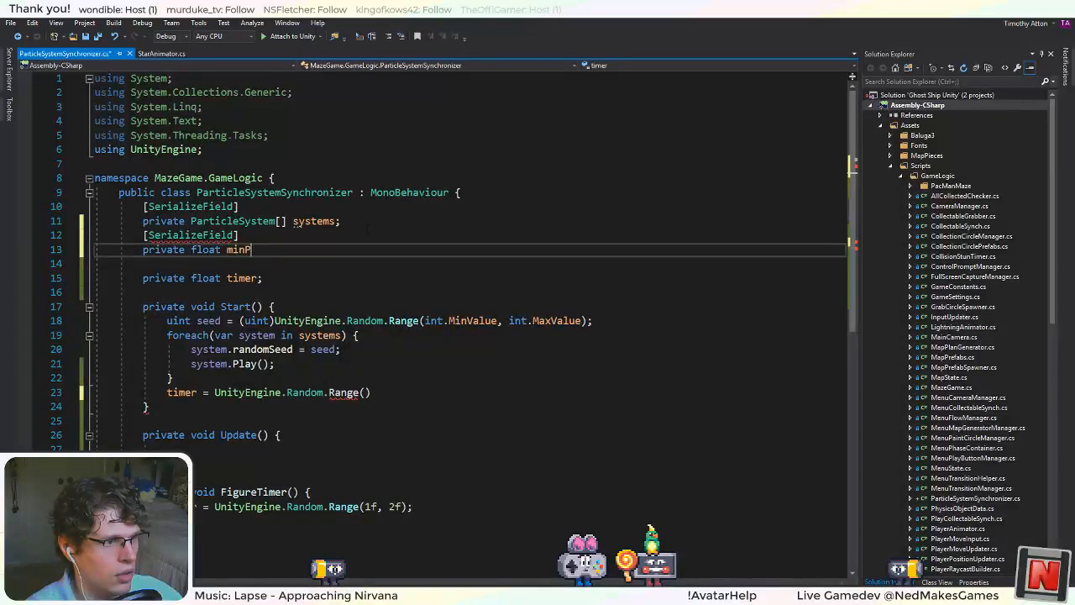
{"action": "type", "text": "eriod;"}
Declare a [SerializeField] private float field named maxPeriod below minPeriod and save the script.
{"action": "key", "text": "Return"}
{"action": "type", "text": "[Se"}
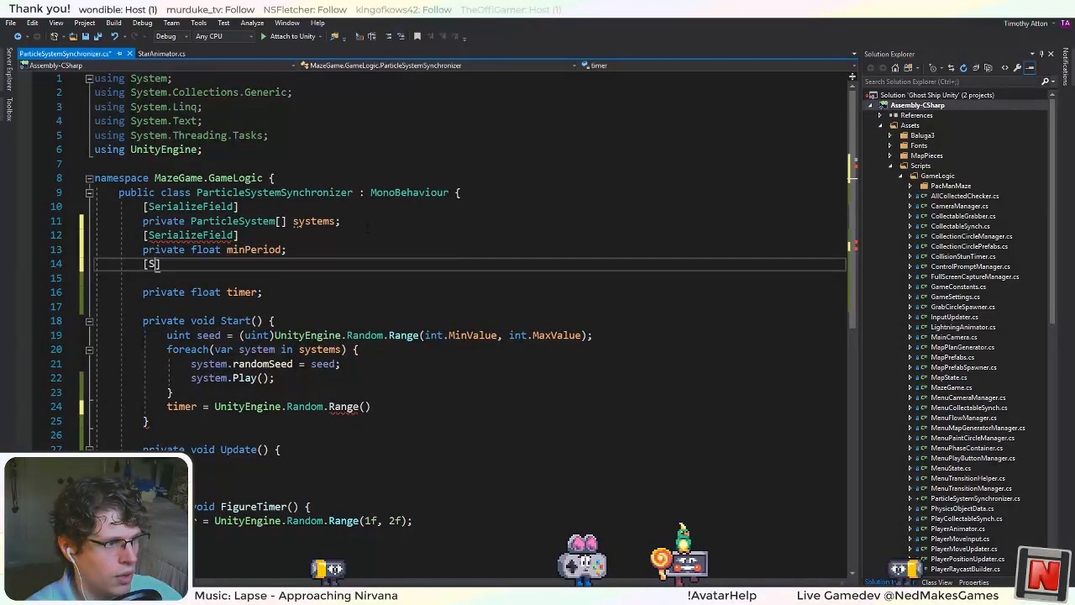
{"action": "type", "text": "rializeField]"}
{"action": "key", "text": "Return"}
{"action": "type", "text": "p"}
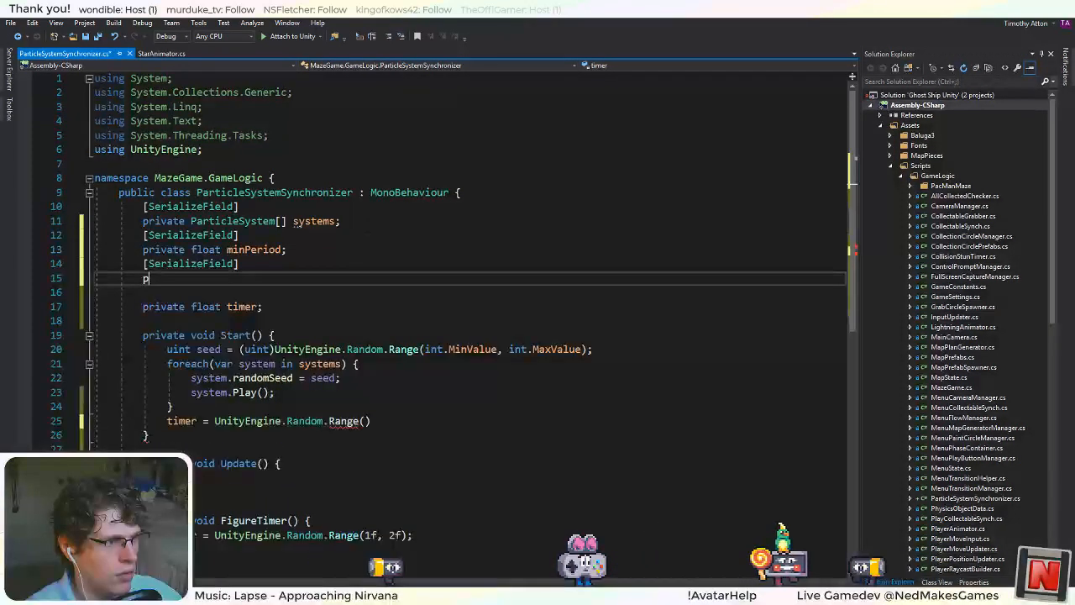
{"action": "type", "text": "ribatye"}
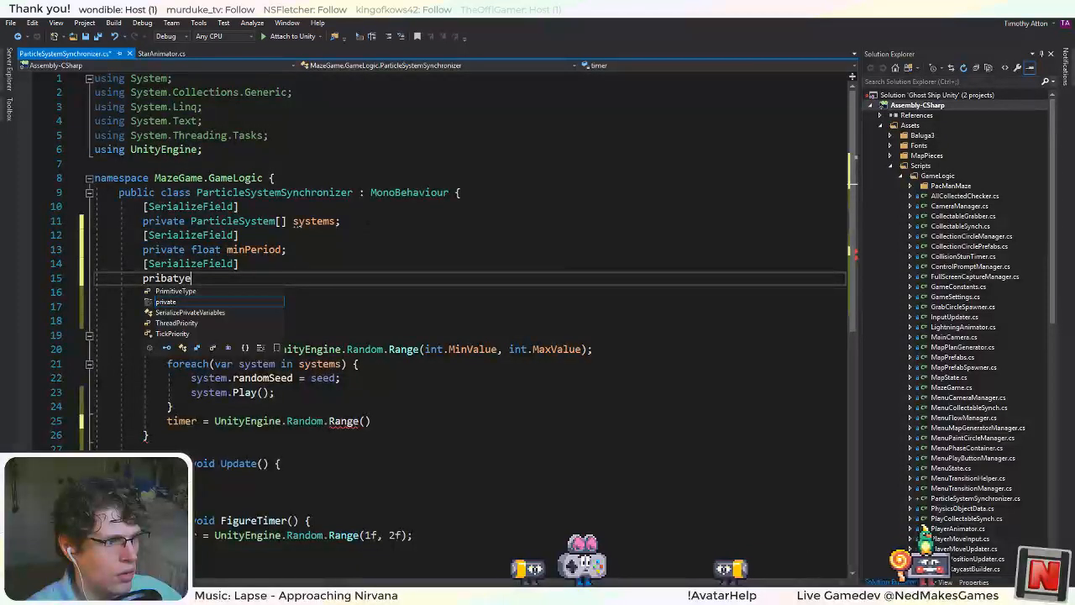
{"action": "key", "text": "BackSpace"}
{"action": "key", "text": "BackSpace"}
{"action": "key", "text": "BackSpace"}
{"action": "key", "text": "BackSpace"}
{"action": "key", "text": "BackSpace"}
{"action": "type", "text": "ate"}
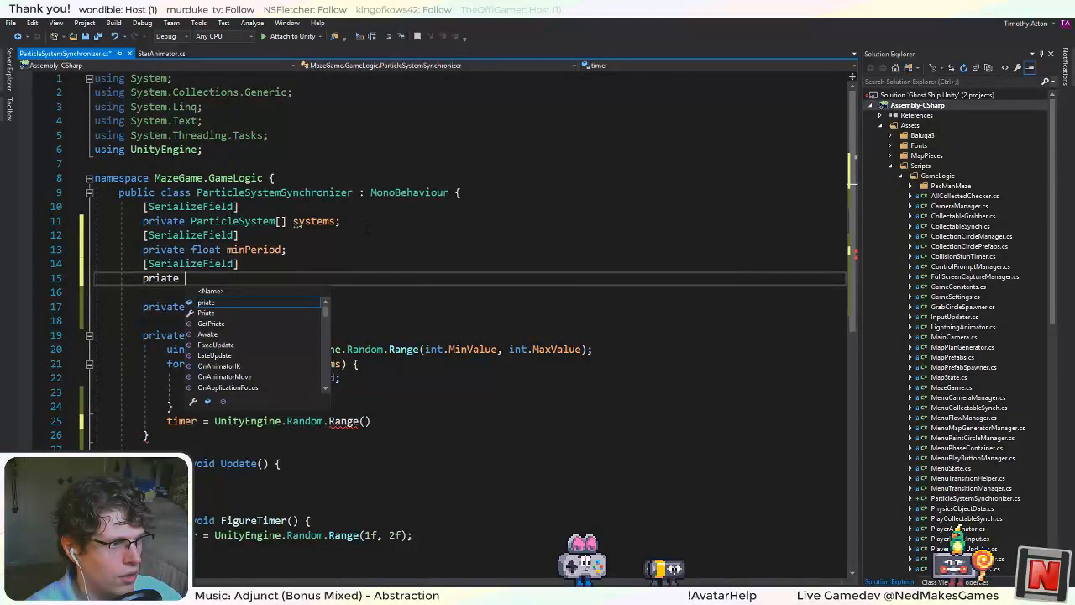
{"action": "key", "text": "BackSpace"}
{"action": "key", "text": "BackSpace"}
{"action": "key", "text": "BackSpace"}
{"action": "key", "text": "BackSpace"}
{"action": "type", "text": "vat"}
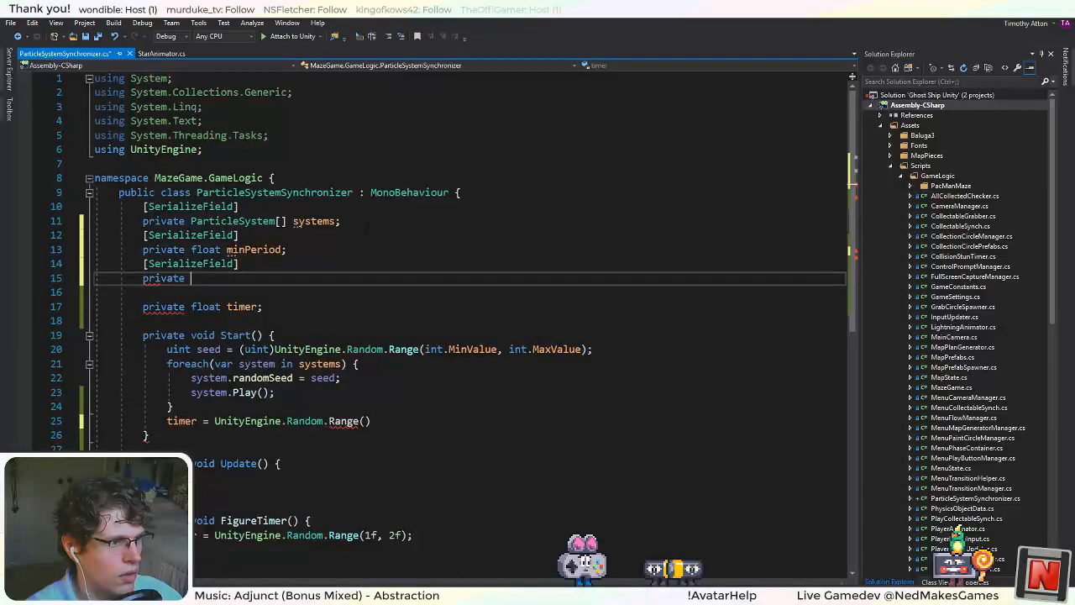
{"action": "type", "text": "e float maxPeri"}
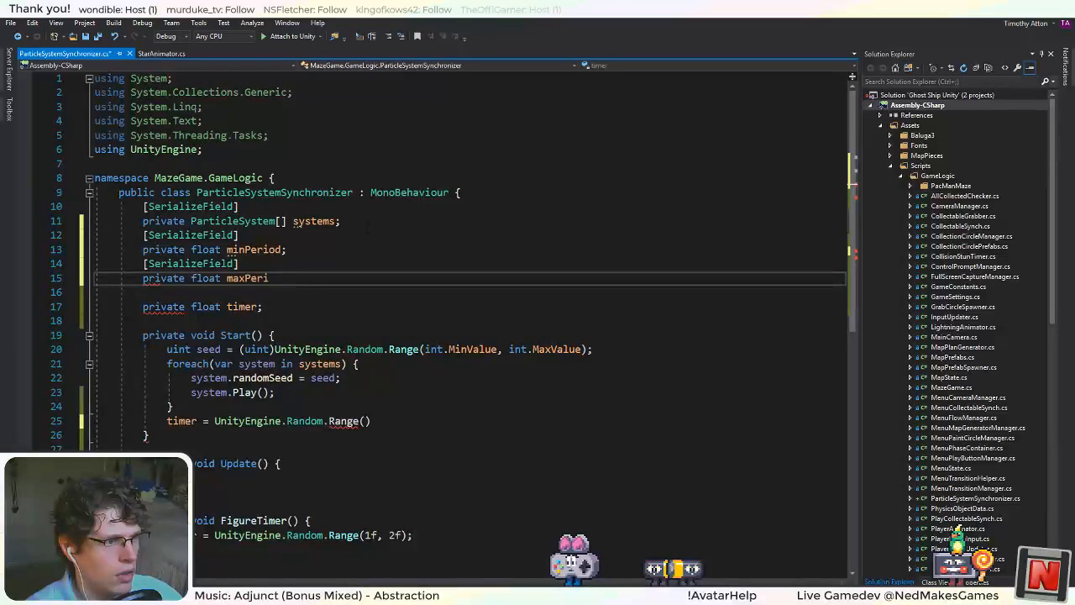
{"action": "type", "text": "od;"}
{"action": "key", "text": "ctrl+s"}
Complete the timer assignment in Start by giving Random.Range the arguments 0 and maxPeriod and ending the statement.
{"action": "left_click", "coordinate": [365, 421]}
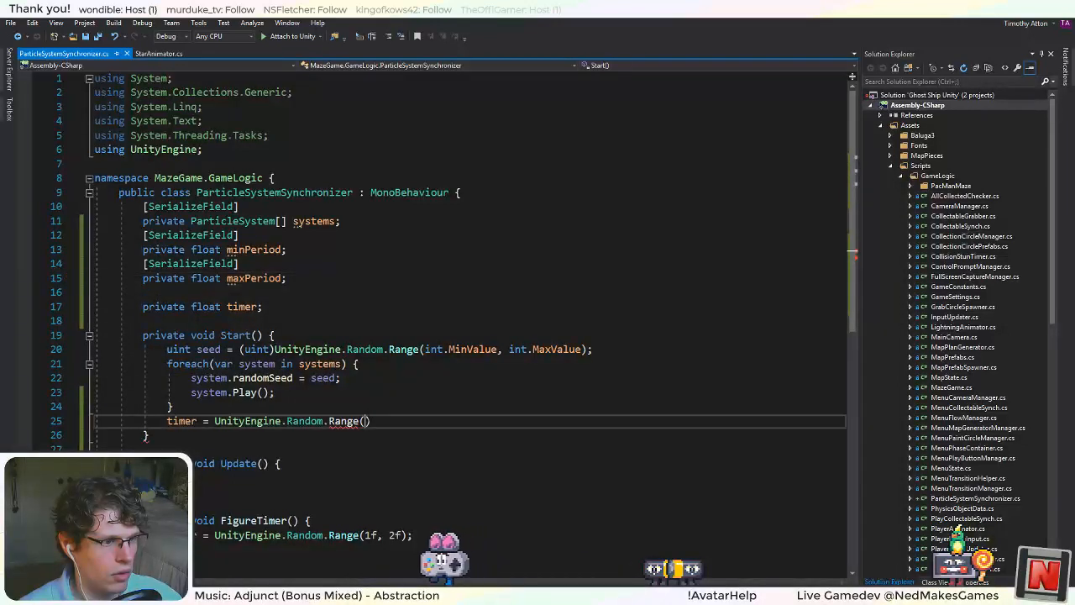
{"action": "type", "text": "0, max"}
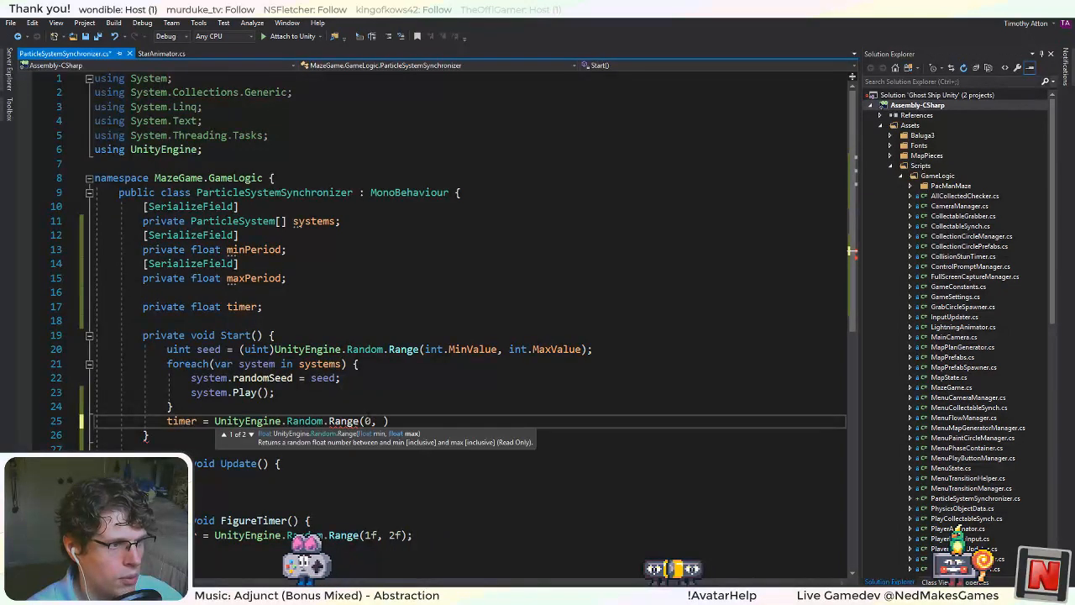
{"action": "key", "text": "Down"}
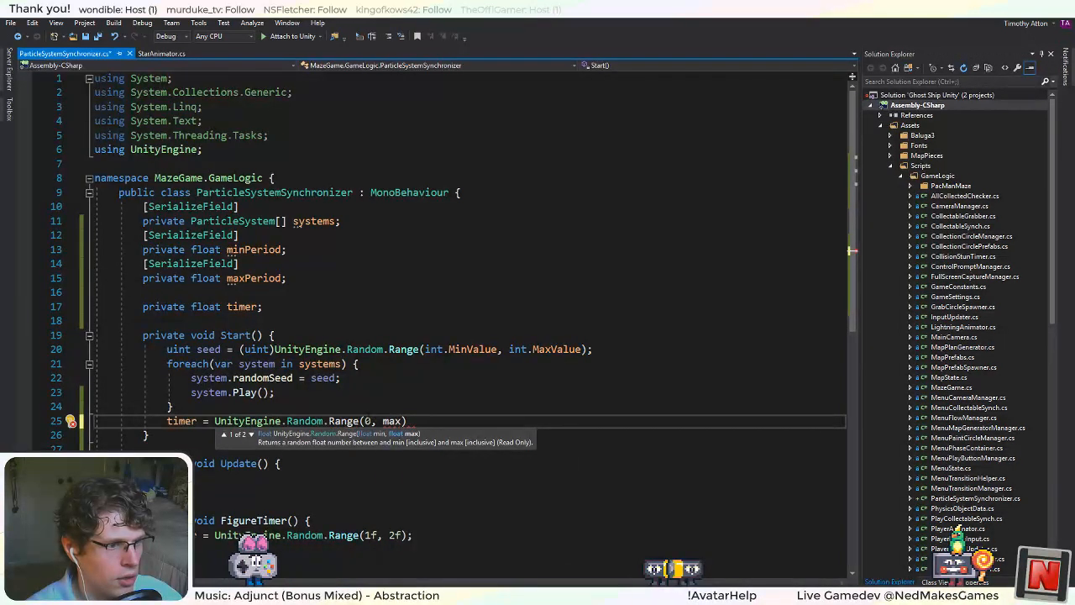
{"action": "type", "text": "Period);"}
{"action": "key", "text": "Delete"}
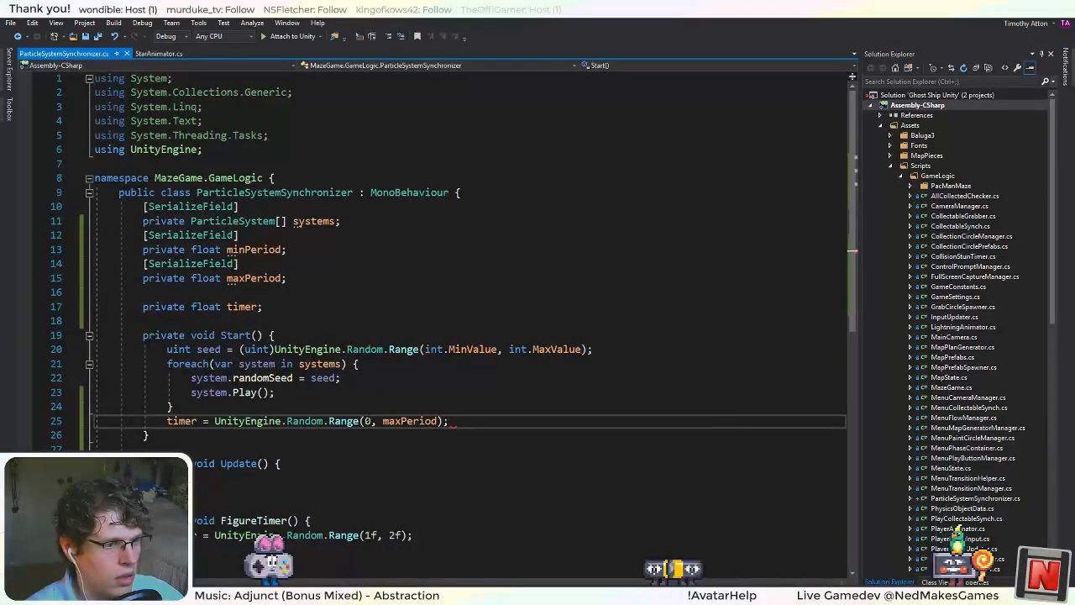
{"action": "left_click", "coordinate": [389, 421]}
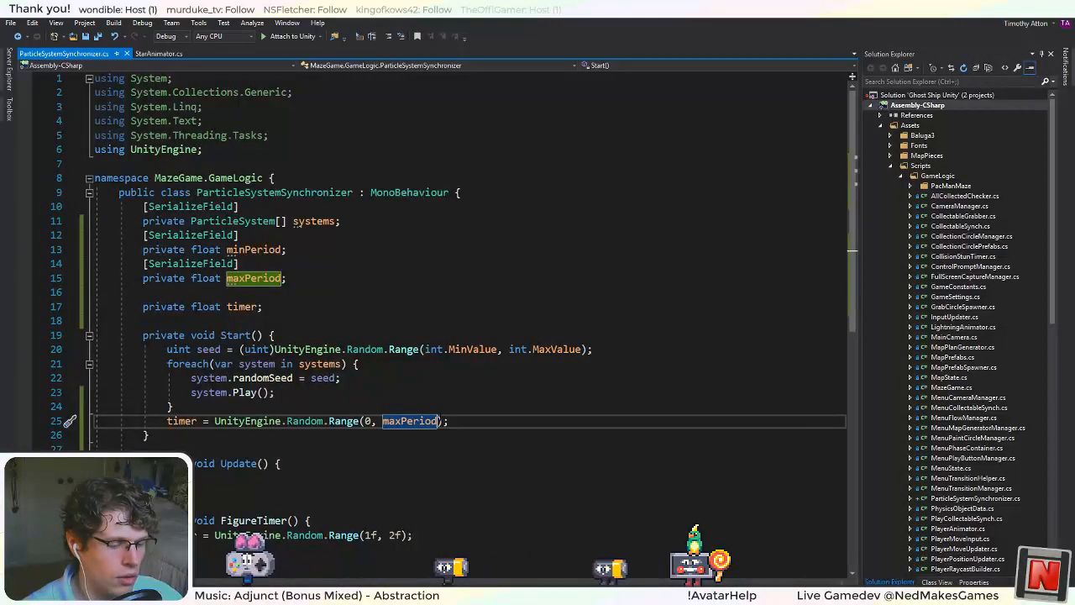
Extend the upper bound of the Random.Range call for timer in Start to maxPeriod - minPeriod.
{"action": "key", "text": "ctrl+Right"}
{"action": "type", "text": "- minPeriod"}
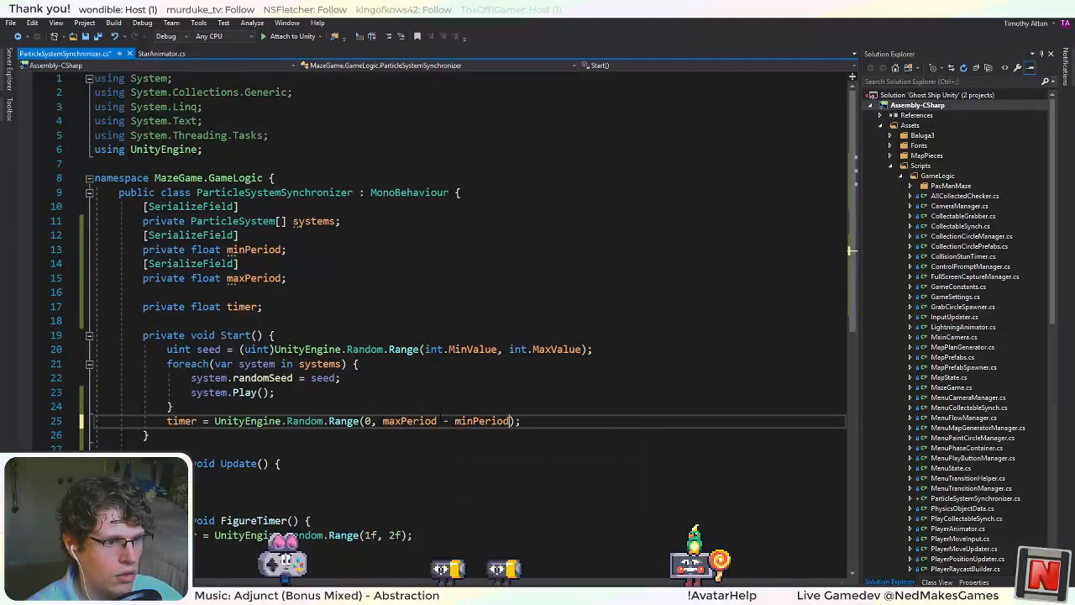
Replace the Random.Range arguments in FigureTimer with minPeriod and maxPeriod.
{"action": "left_click", "coordinate": [437, 544]}
{"action": "left_click_drag", "start_coordinate": [401, 536], "coordinate": [389, 535]}
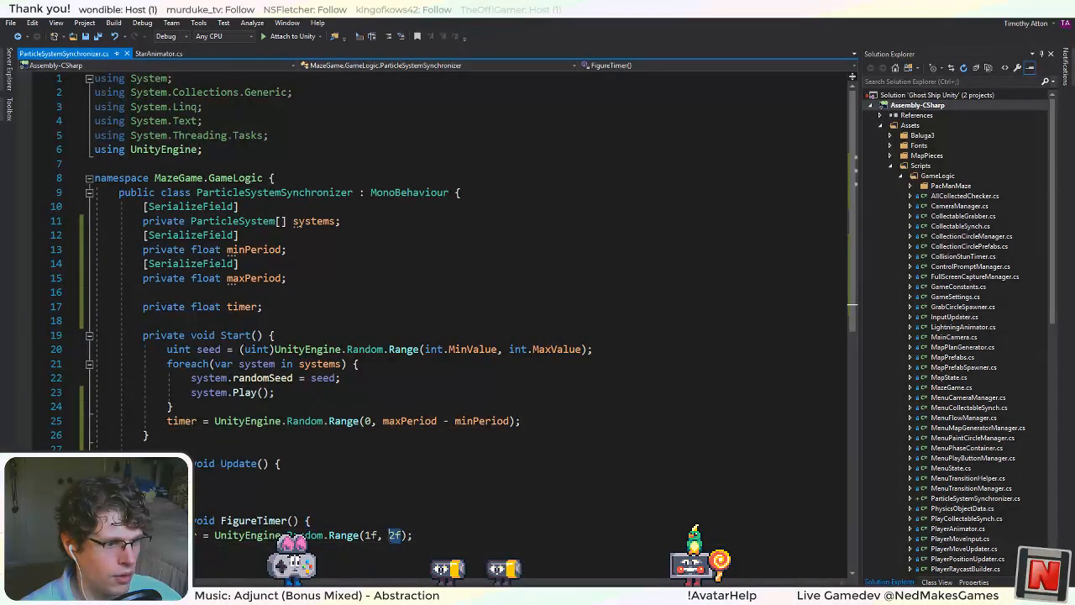
{"action": "type", "text": "min"}
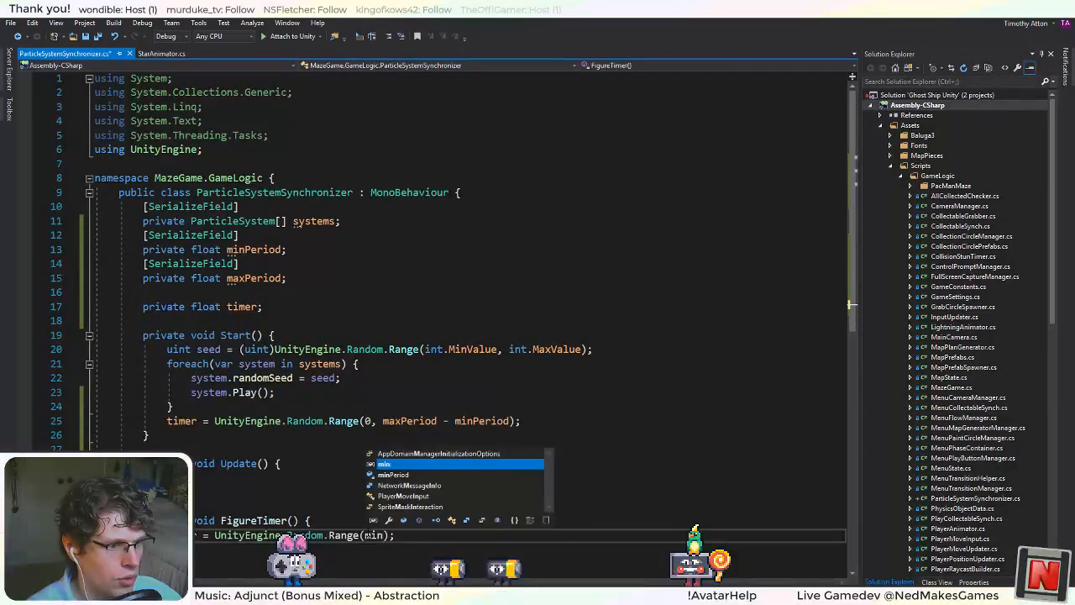
{"action": "type", "text": "Period, ,a"}
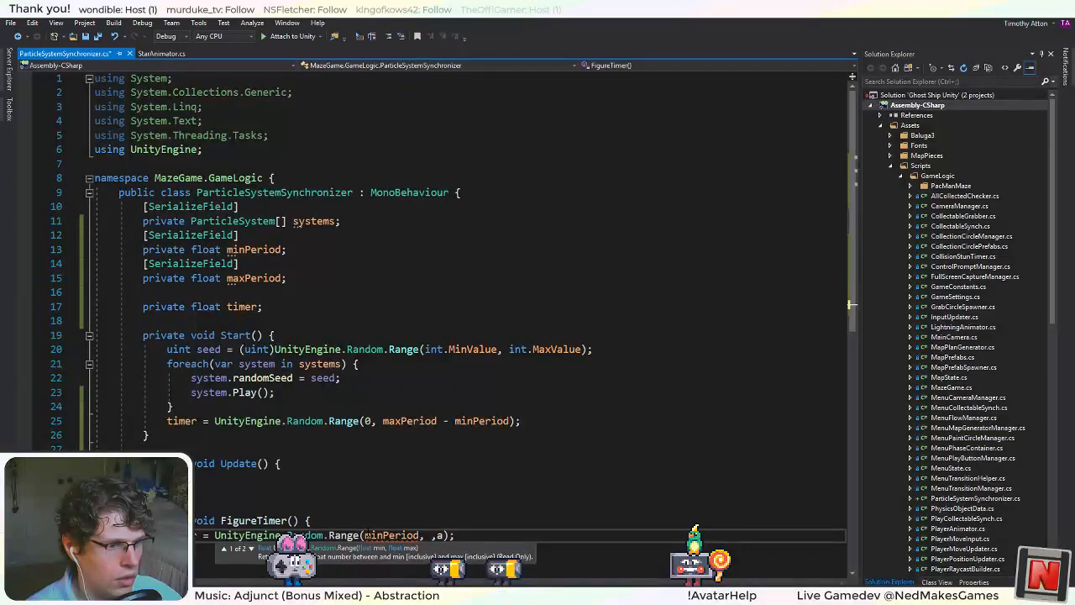
{"action": "key", "text": "BackSpace"}
{"action": "key", "text": "BackSpace"}
{"action": "type", "text": "max"}
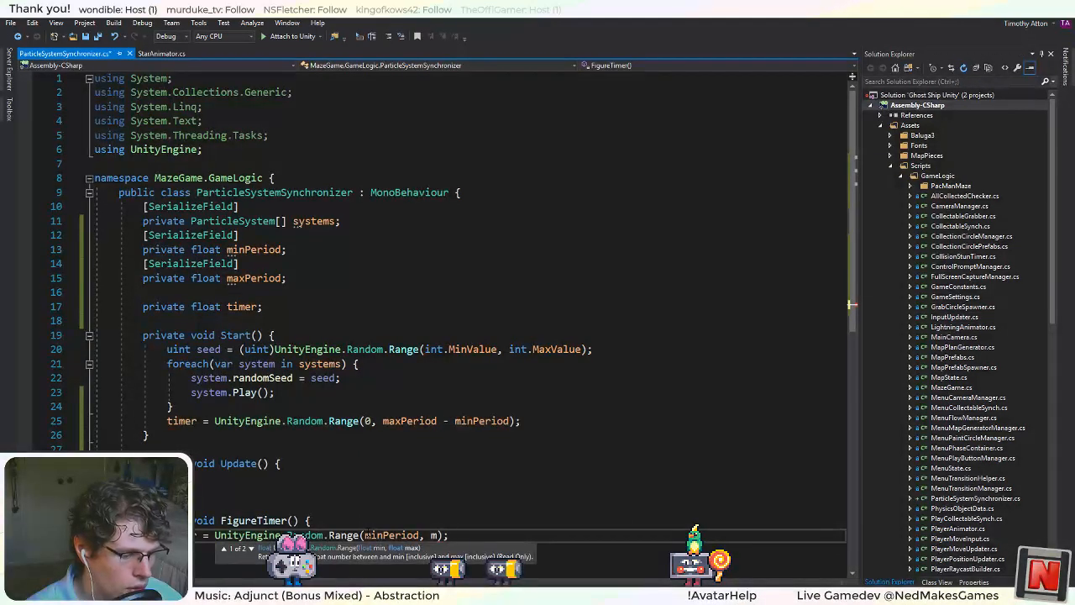
{"action": "key", "text": "Down"}
{"action": "key", "text": "Tab"}
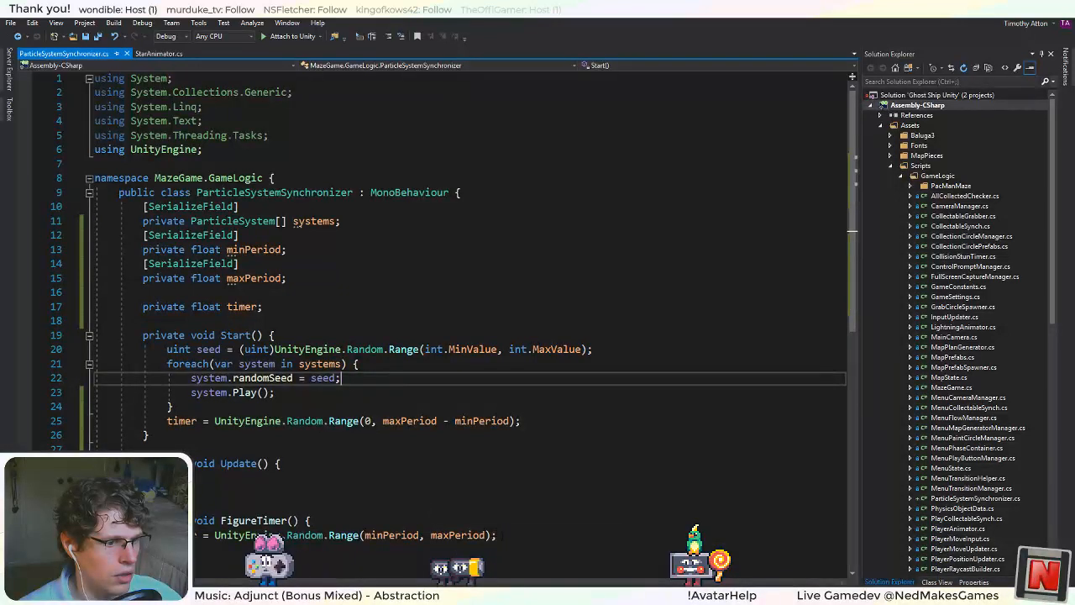
Move the timer assignment out of FigureTimer into the body of Update.
{"action": "key", "text": "End"}
{"action": "key", "text": "shift+Home"}
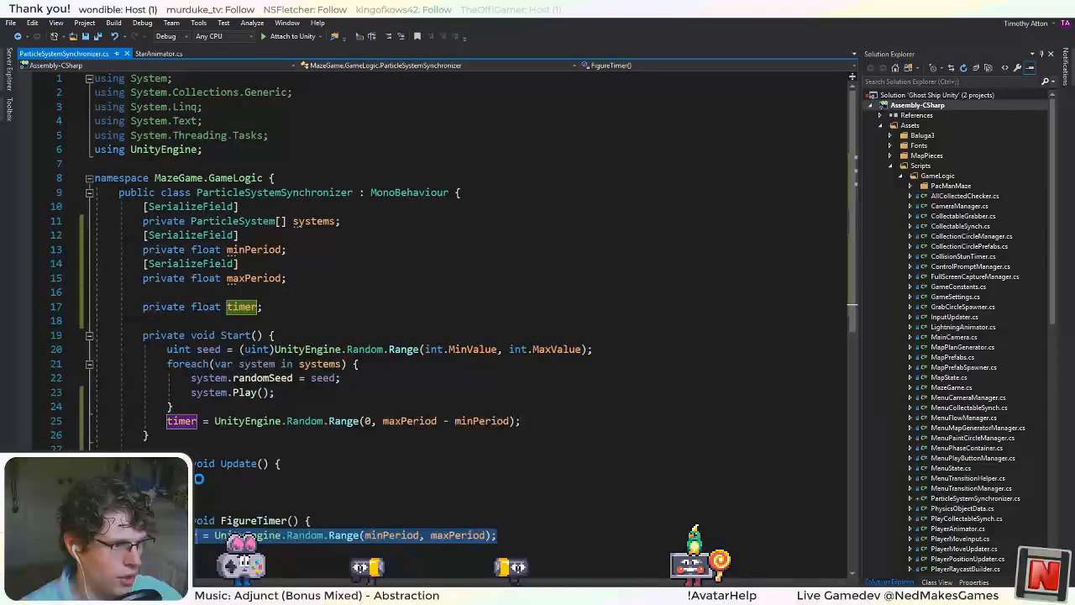
{"action": "key", "text": "ctrl+x"}
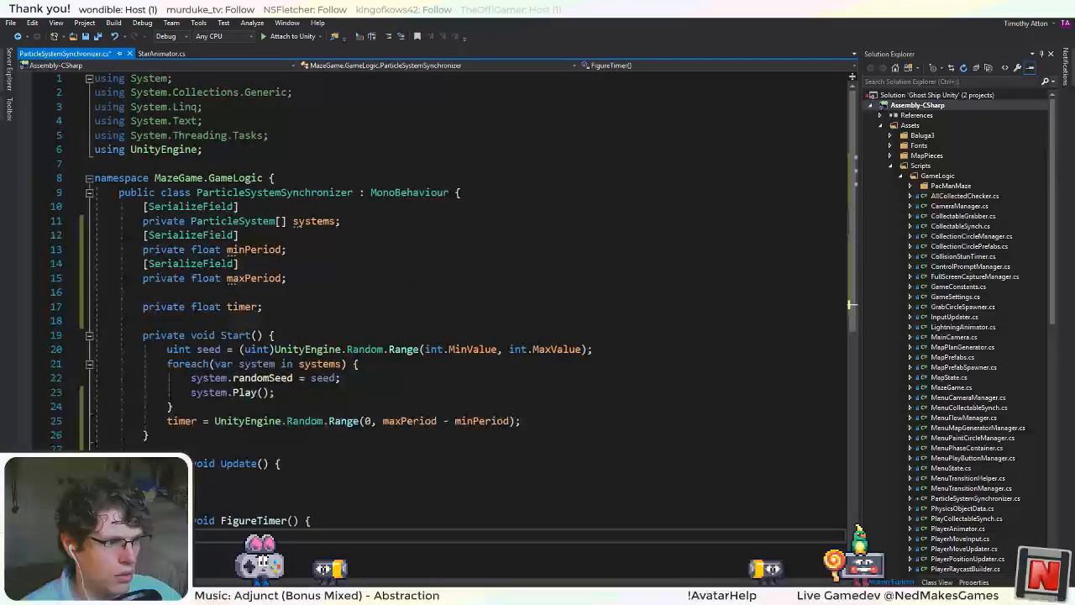
{"action": "key", "text": "Up"}
{"action": "key", "text": "Up"}
{"action": "key", "text": "Up"}
{"action": "key", "text": "Up"}
{"action": "key", "text": "ctrl+v"}
Delete the emptied FigureTimer method below Update.
{"action": "key", "text": "Down"}
{"action": "key", "text": "Down"}
{"action": "key", "text": "Down"}
{"action": "key", "text": "Down"}
{"action": "key", "text": "Down"}
{"action": "key", "text": "Down"}
{"action": "key", "text": "shift+Up"}
{"action": "key", "text": "shift+Up"}
{"action": "key", "text": "shift+Up"}
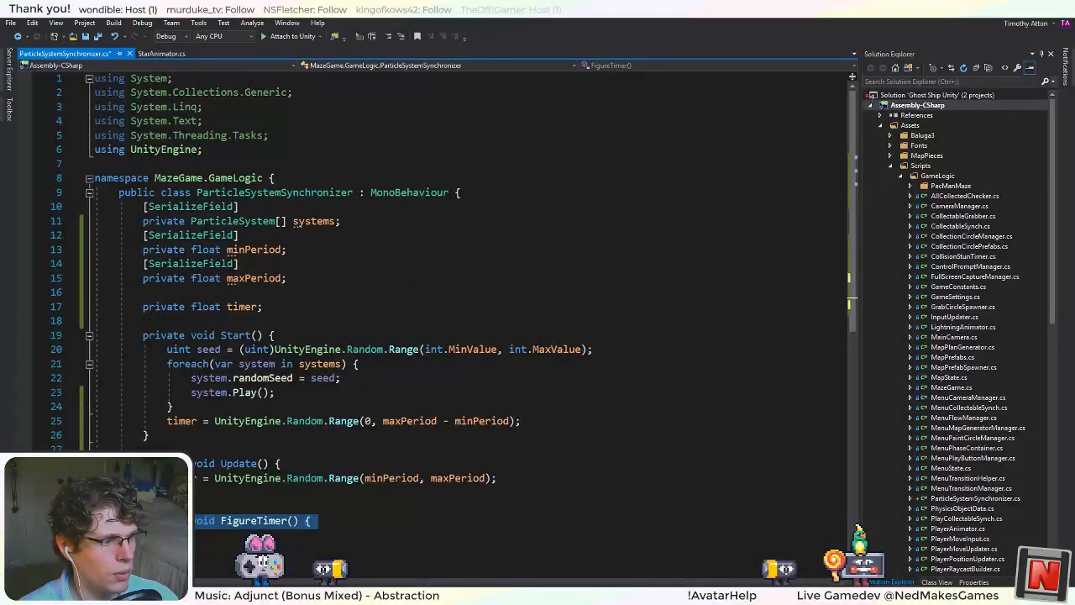
{"action": "key", "text": "BackSpace"}
{"action": "key", "text": "BackSpace"}
Insert the statement timer -= Time.deltaTime; as the first line of Update.
{"action": "left_click", "coordinate": [304, 465]}
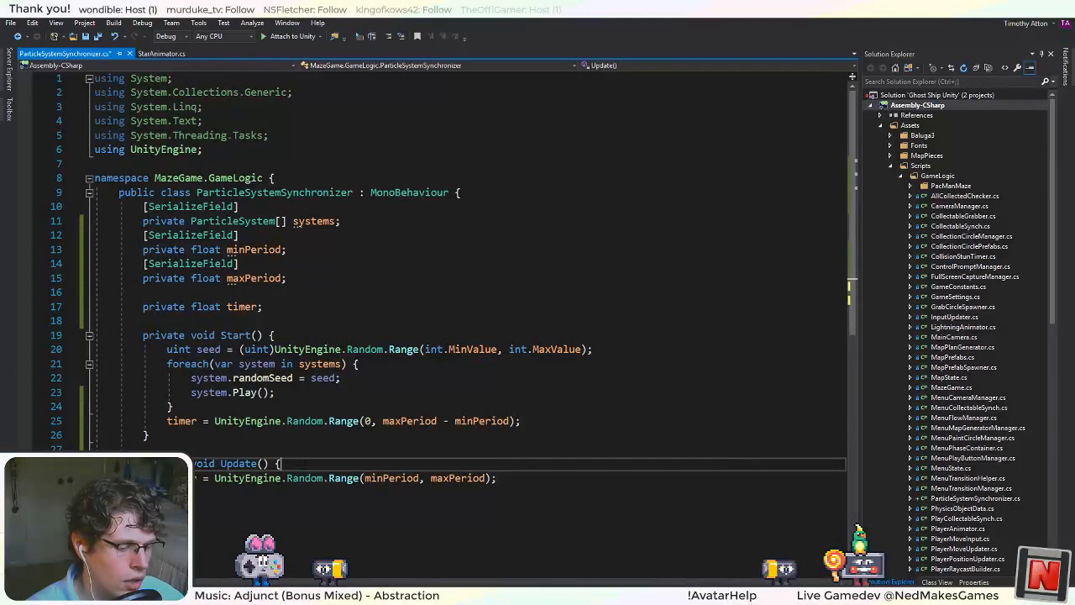
{"action": "key", "text": "Return"}
{"action": "type", "text": "timer -= "}
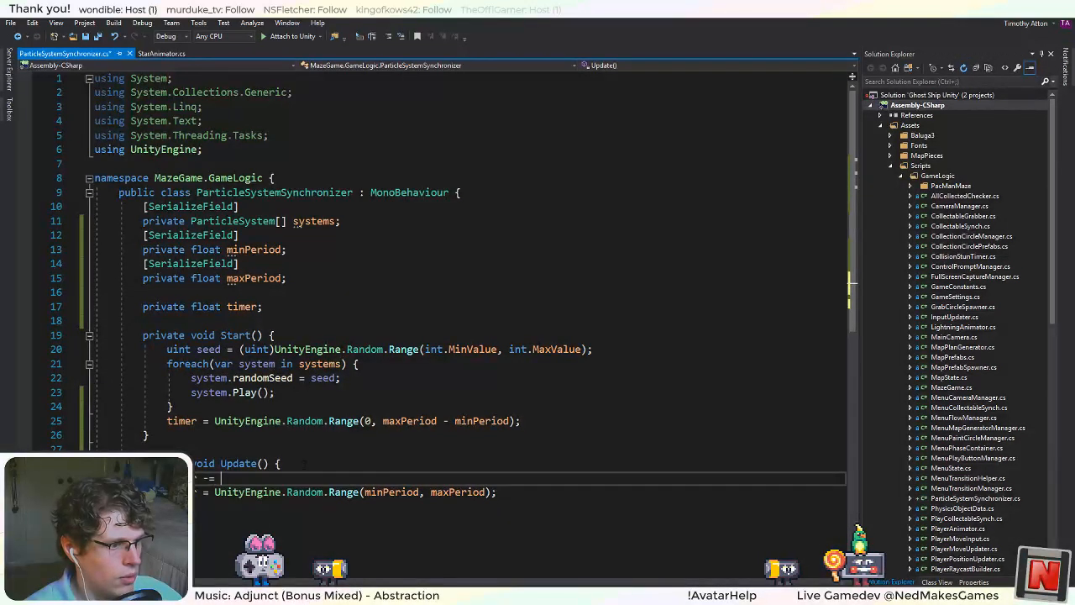
{"action": "type", "text": "Time.de"}
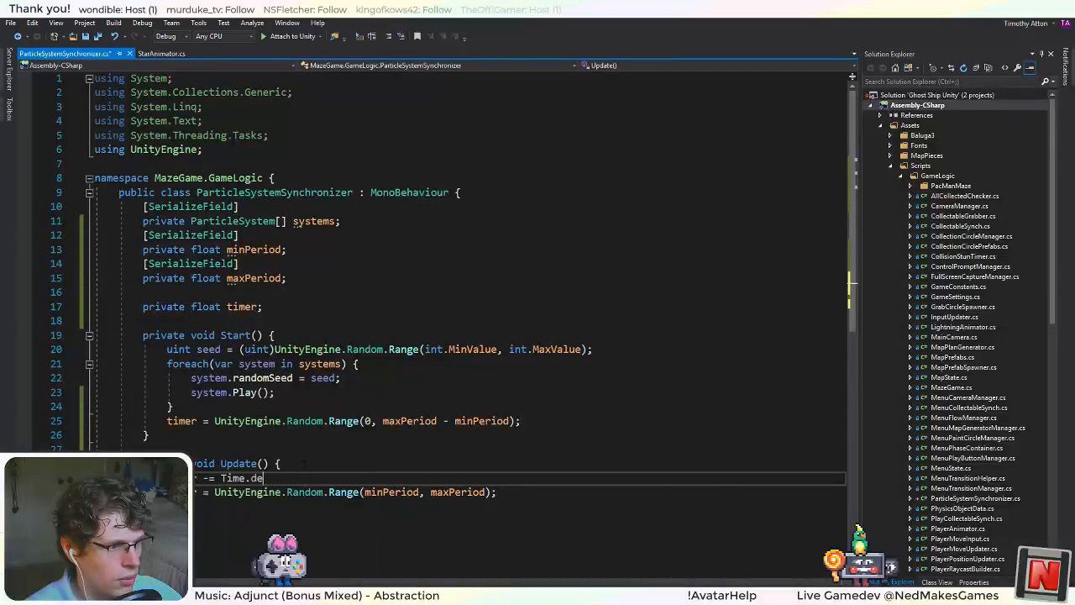
{"action": "type", "text": "ltaTime;"}
Wrap the timer assignment in Update in an if(timer <= 0) block.
{"action": "key", "text": "Return"}
{"action": "type", "text": "if(ti"}
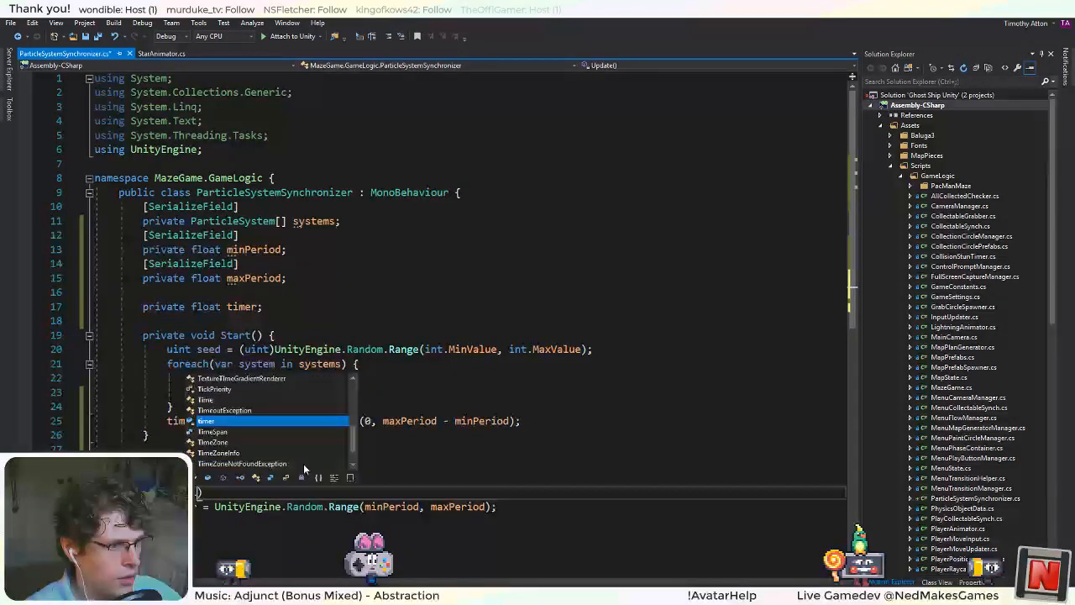
{"action": "type", "text": "mer <= 0) {"}
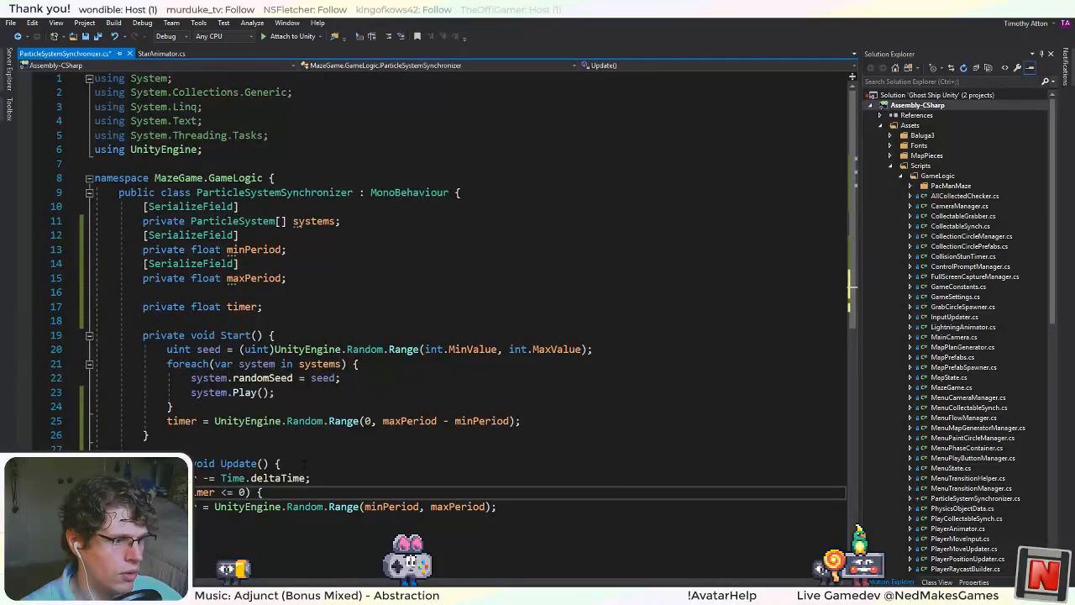
{"action": "left_click", "coordinate": [575, 508]}
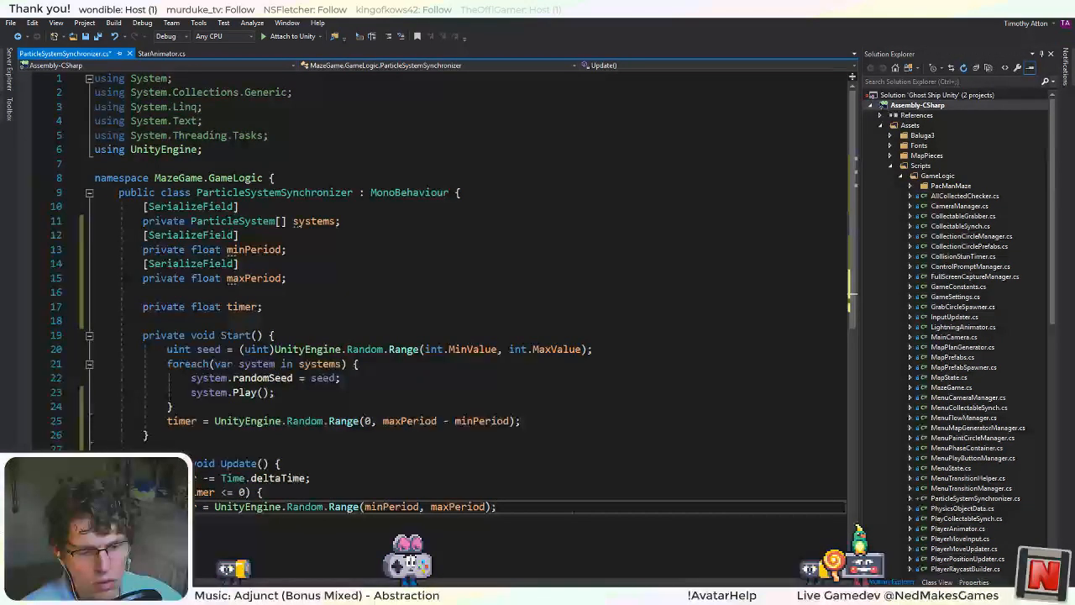
{"action": "key", "text": "Return"}
{"action": "type", "text": "}"}
Change the timer assignment inside the if block to use += and save the script.
{"action": "left_click", "coordinate": [228, 506]}
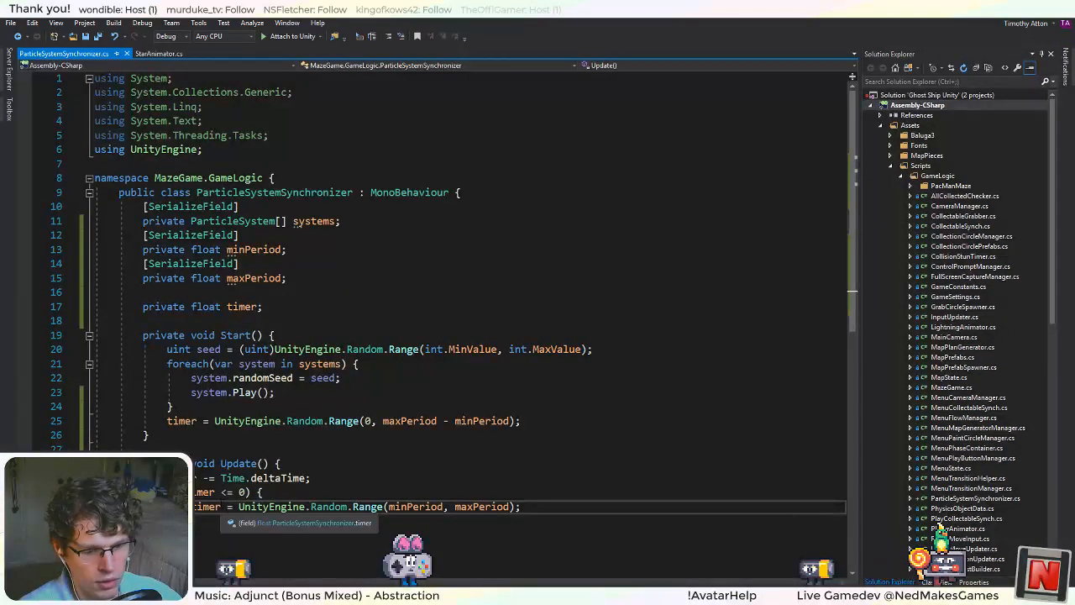
{"action": "type", "text": "+"}
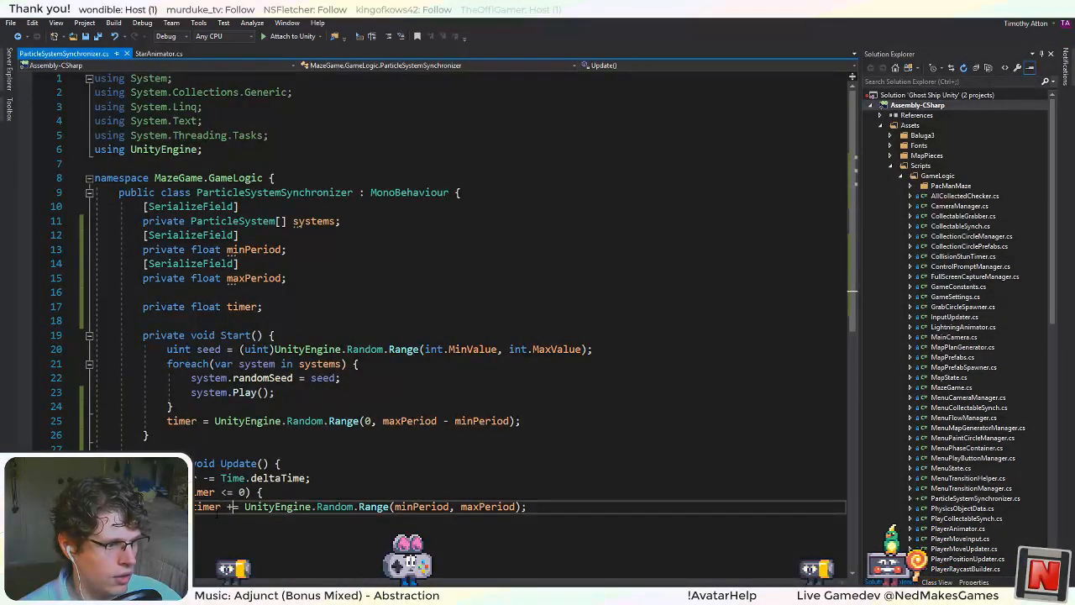
{"action": "left_click", "coordinate": [211, 506]}
{"action": "key", "text": "ctrl+s"}
Copy the foreach loop over systems from Start into Update's if block, below the timer assignment.
{"action": "left_click", "coordinate": [646, 511]}
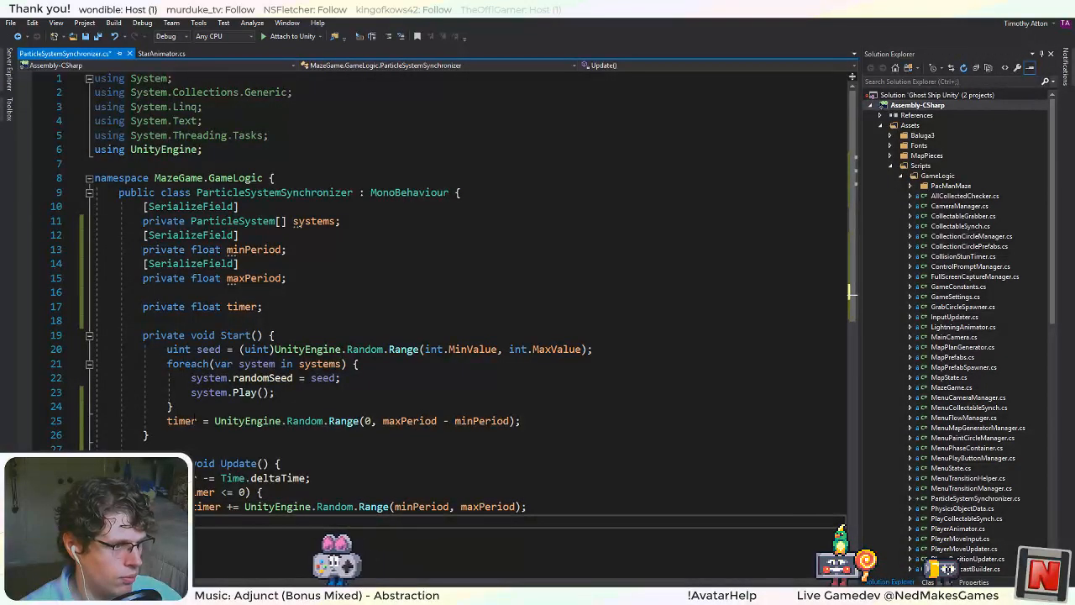
{"action": "left_click_drag", "start_coordinate": [173, 406], "coordinate": [167, 364]}
{"action": "key", "text": "ctrl+c"}
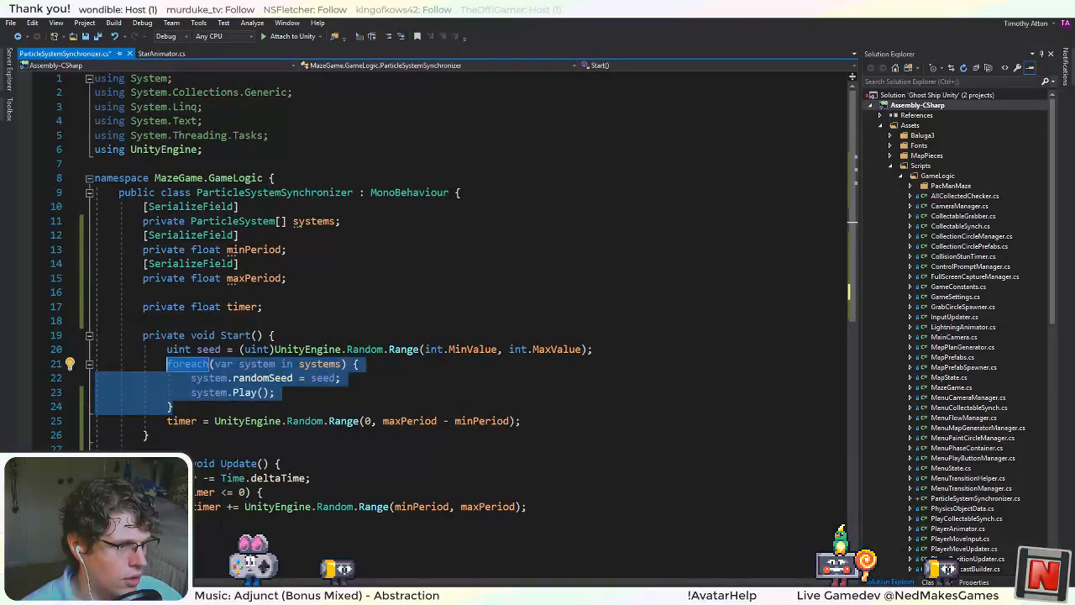
{"action": "left_click", "coordinate": [244, 521]}
{"action": "key", "text": "ctrl+v"}
Remove system.Play() from the foreach loop in Start and keep only that call in Update's loop.
{"action": "left_click", "coordinate": [284, 395]}
{"action": "left_click", "coordinate": [258, 392]}
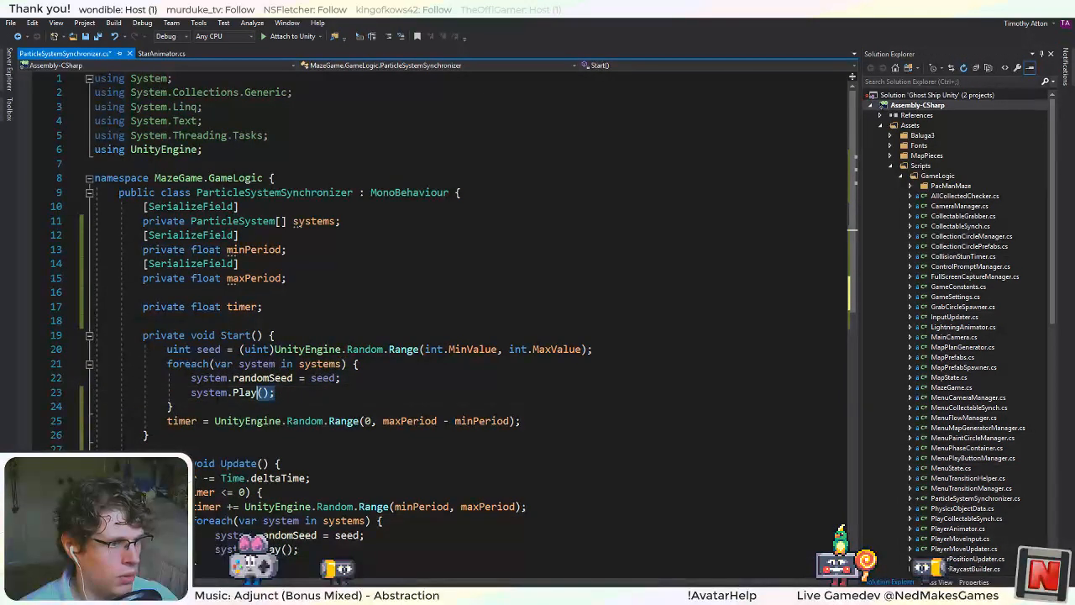
{"action": "key", "text": "ctrl+x"}
{"action": "triple_click", "coordinate": [334, 521]}
{"action": "key", "text": "ctrl+v"}
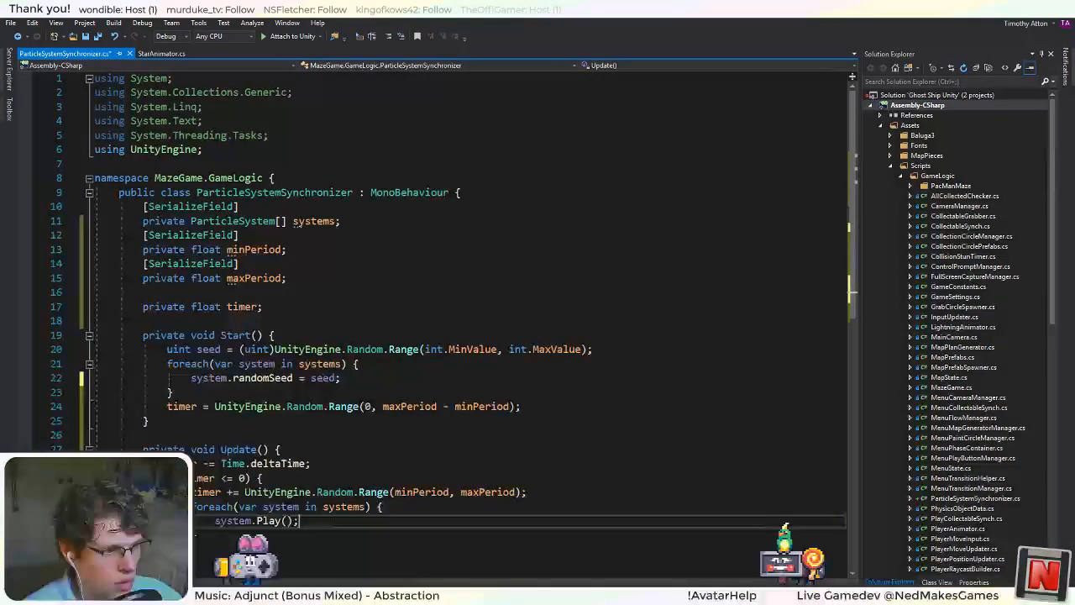
Strip the parentheses, semicolon and extra line following system.Play in Update's foreach loop.
{"action": "key", "text": "BackSpace"}
{"action": "key", "text": "BackSpace"}
{"action": "key", "text": "BackSpace"}
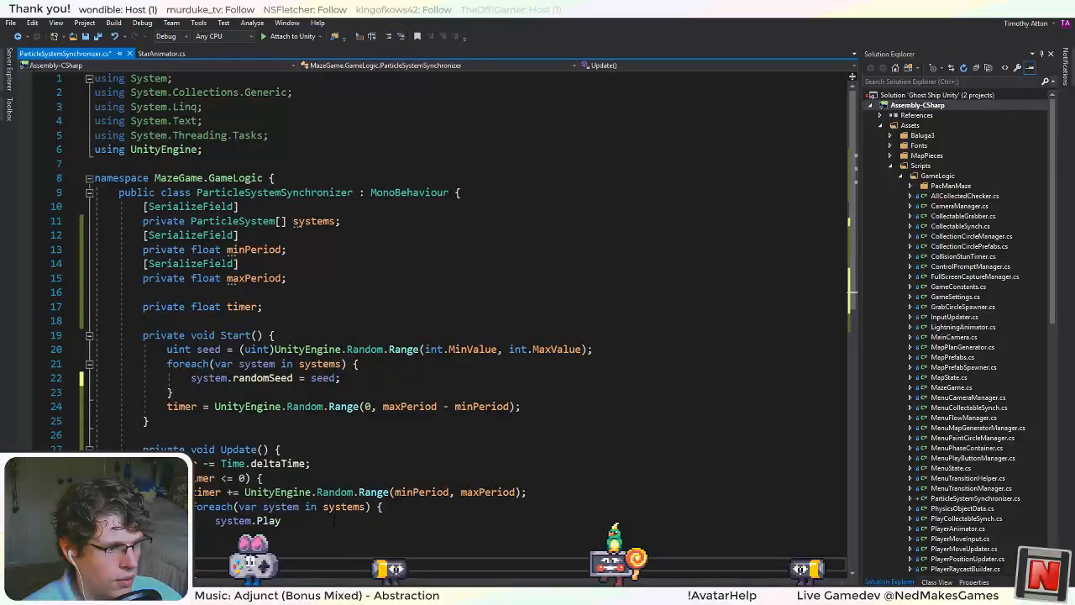
{"action": "key", "text": "BackSpace"}
{"action": "key", "text": "BackSpace"}
{"action": "key", "text": "BackSpace"}
{"action": "key", "text": "BackSpace"}
{"action": "key", "text": "BackSpace"}
{"action": "key", "text": "BackSpace"}
{"action": "key", "text": "BackSpace"}
{"action": "key", "text": "BackSpace"}
{"action": "key", "text": "BackSpace"}
{"action": "key", "text": "BackSpace"}
{"action": "key", "text": "BackSpace"}
{"action": "key", "text": "BackSpace"}
{"action": "key", "text": "BackSpace"}
{"action": "key", "text": "BackSpace"}
{"action": "key", "text": "BackSpace"}
{"action": "key", "text": "BackSpace"}
{"action": "key", "text": "BackSpace"}
{"action": "key", "text": "BackSpace"}
{"action": "key", "text": "BackSpace"}
{"action": "key", "text": "BackSpace"}
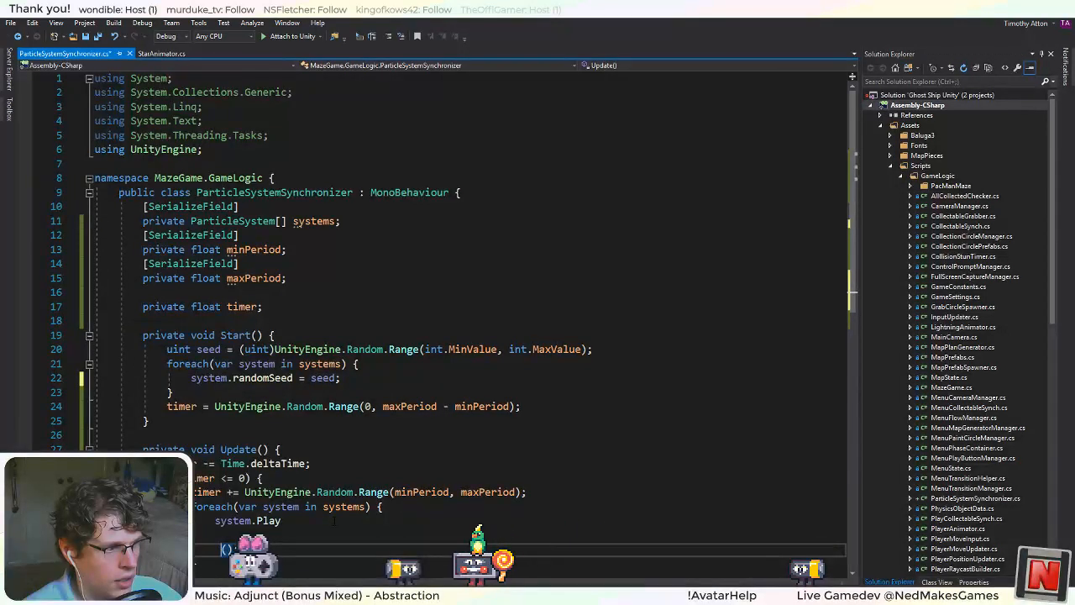
{"action": "key", "text": "Delete"}
{"action": "key", "text": "Delete"}
{"action": "key", "text": "Delete"}
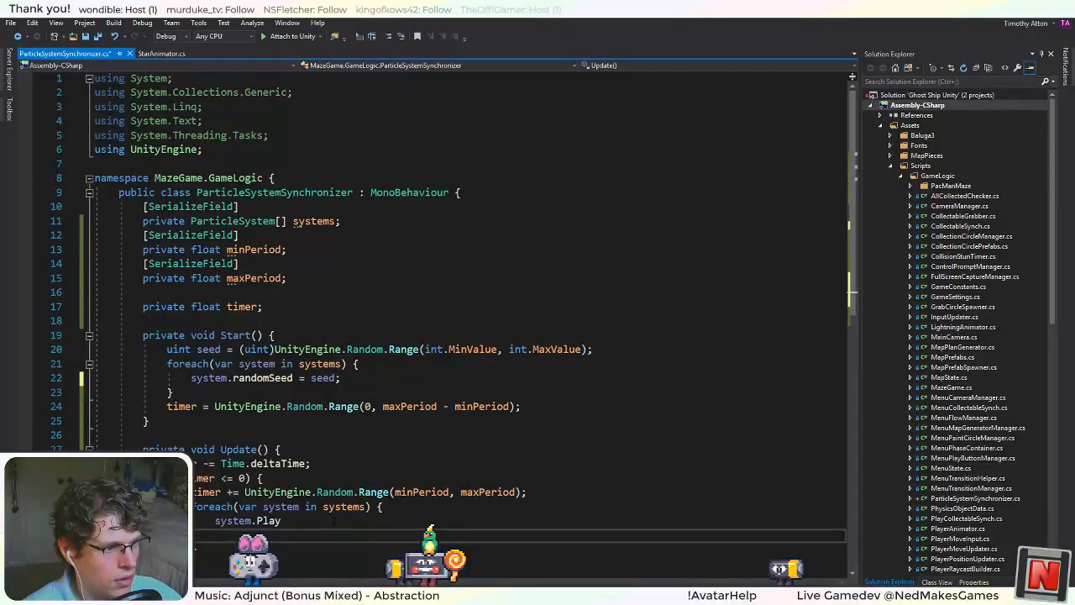
Turn the call in Update's foreach loop into system.Emit(1); and save the script.
{"action": "key", "text": "BackSpace"}
{"action": "key", "text": "BackSpace"}
{"action": "type", "text": "();"}
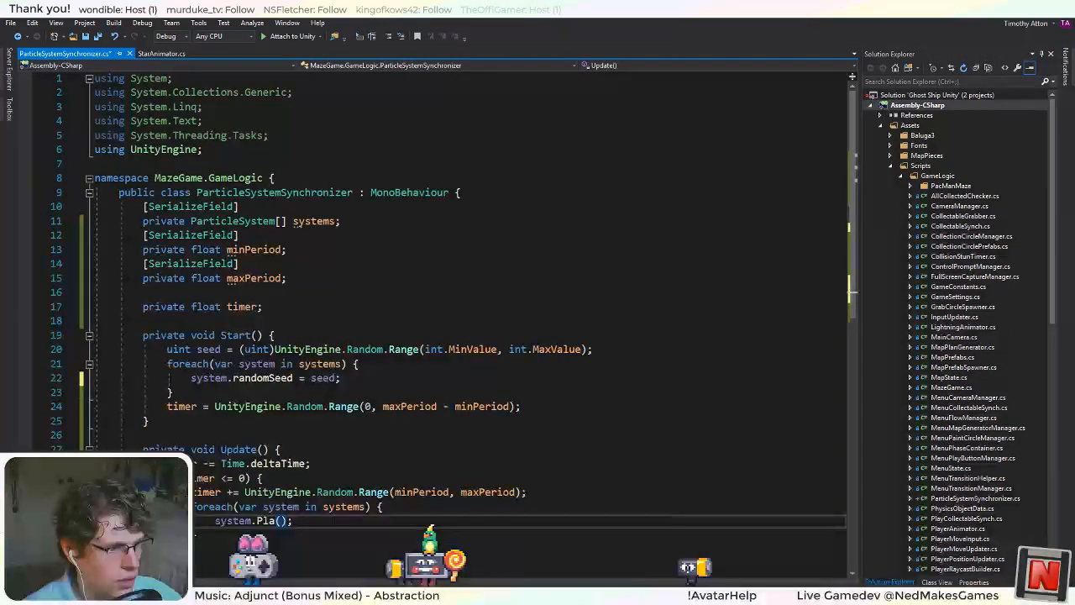
{"action": "key", "text": "BackSpace"}
{"action": "key", "text": "BackSpace"}
{"action": "key", "text": "BackSpace"}
{"action": "type", "text": "Emit"}
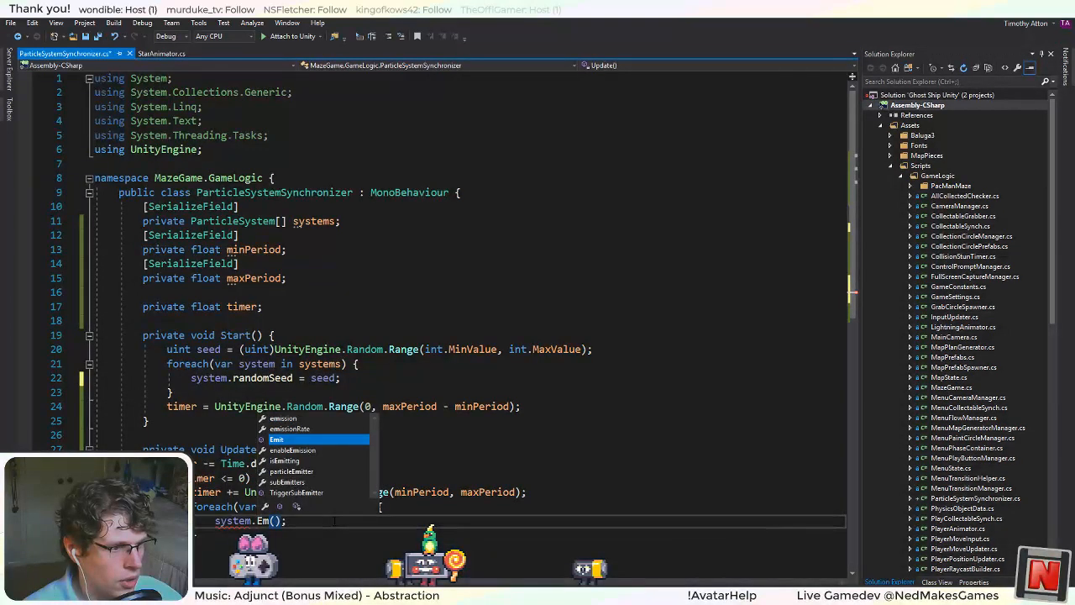
{"action": "key", "text": "ctrl+s"}
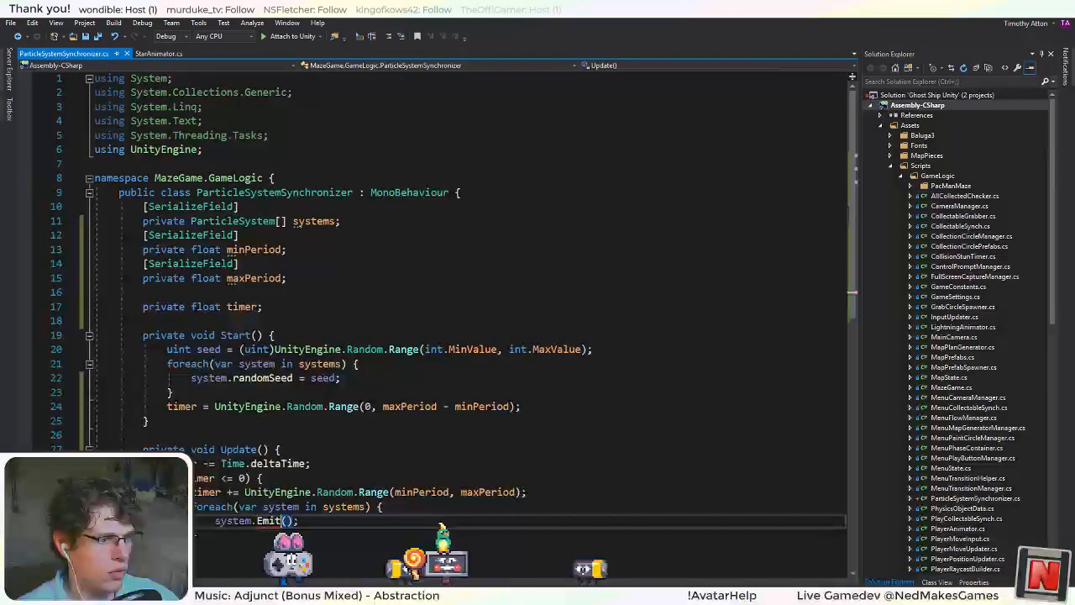
{"action": "key", "text": "Right"}
{"action": "type", "text": "1"}
{"action": "left_click", "coordinate": [150, 421]}
{"action": "key", "text": "ctrl+s"}
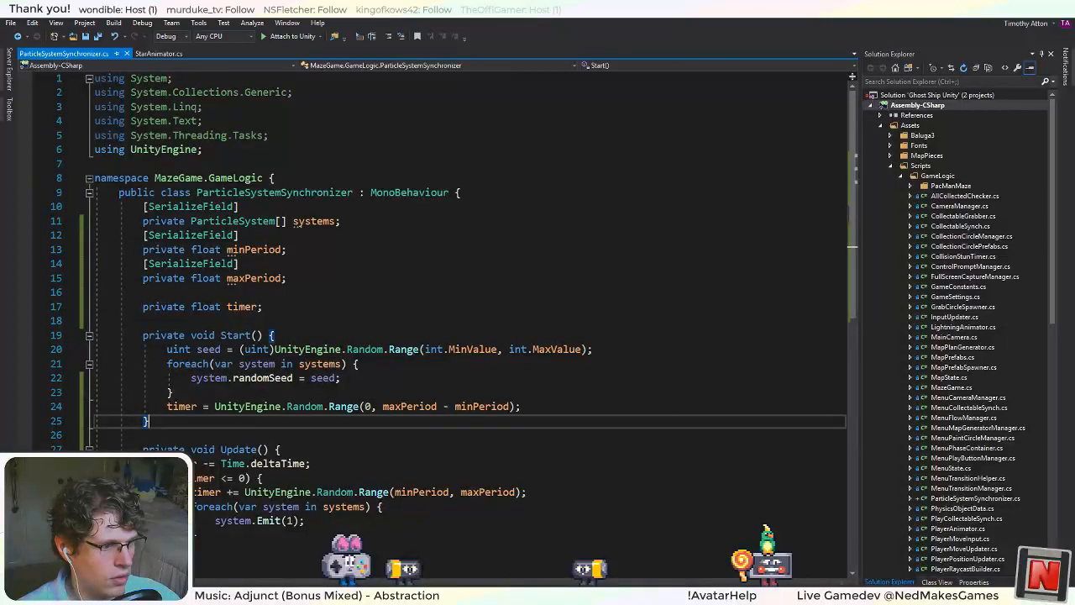
Switch to Unity and set the Star object's Particle System Synchronizer to Min Period 1 and Max Period 2.
{"action": "key", "text": "alt+Tab"}
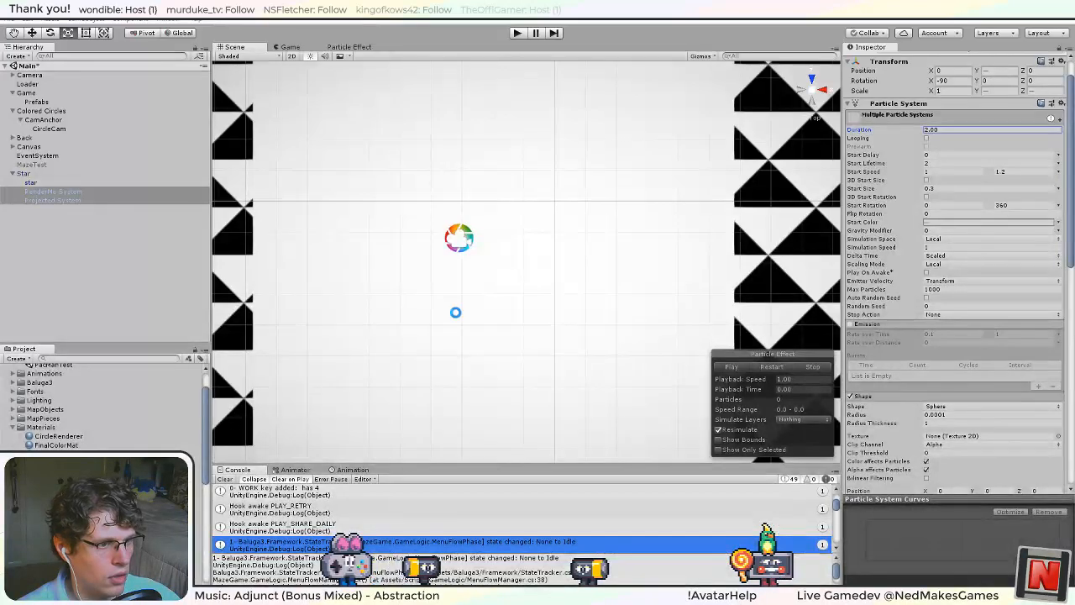
{"action": "left_click", "coordinate": [27, 175]}
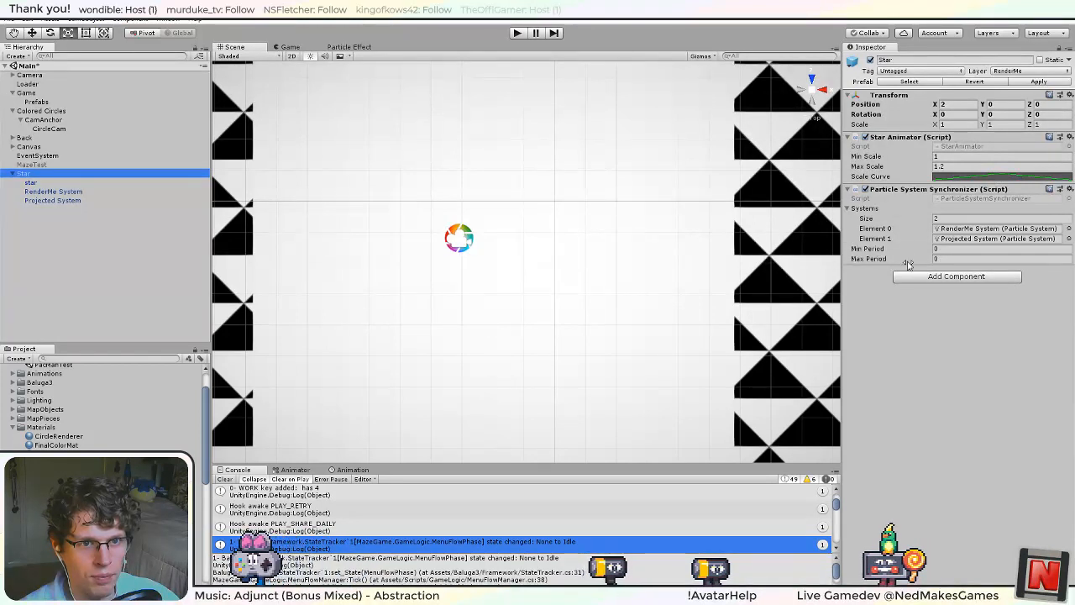
{"action": "left_click", "coordinate": [946, 248]}
{"action": "left_click", "coordinate": [951, 260]}
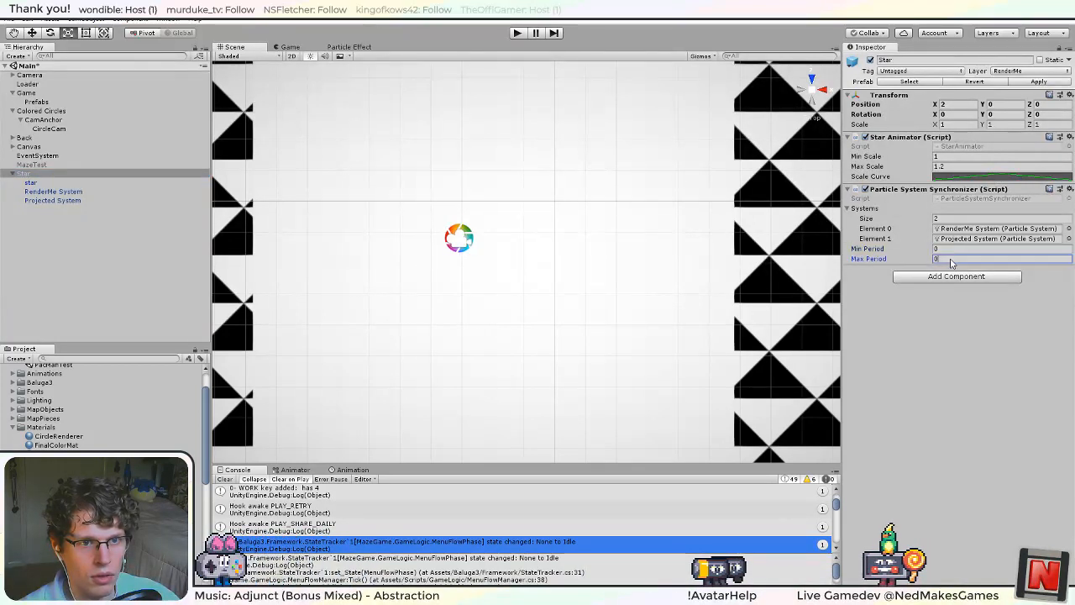
{"action": "left_click", "coordinate": [950, 247]}
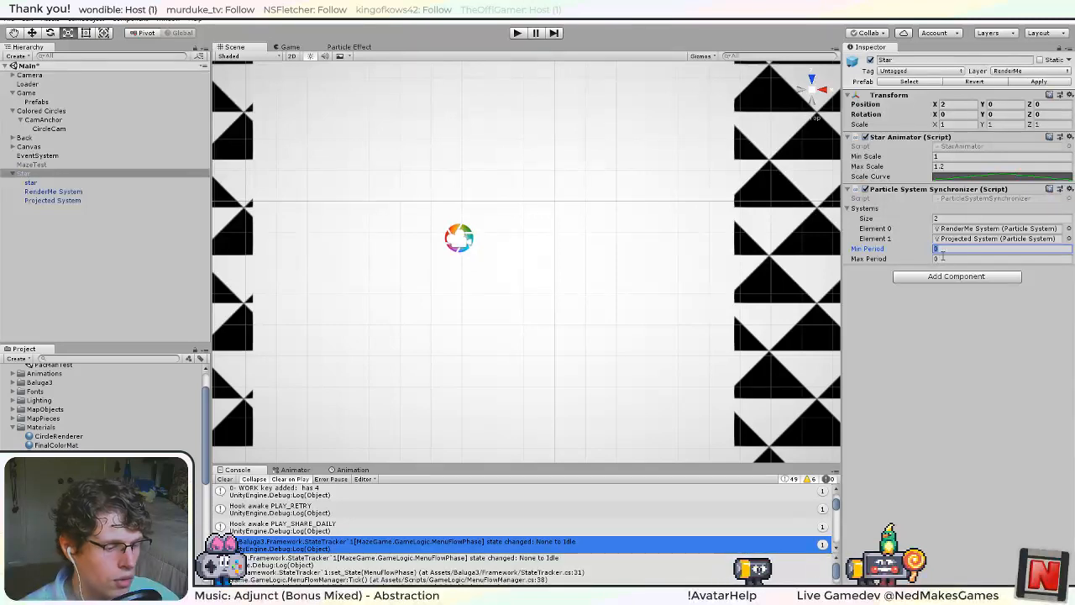
{"action": "type", "text": "1"}
{"action": "key", "text": "Tab"}
{"action": "type", "text": "2"}
{"action": "key", "text": "Return"}
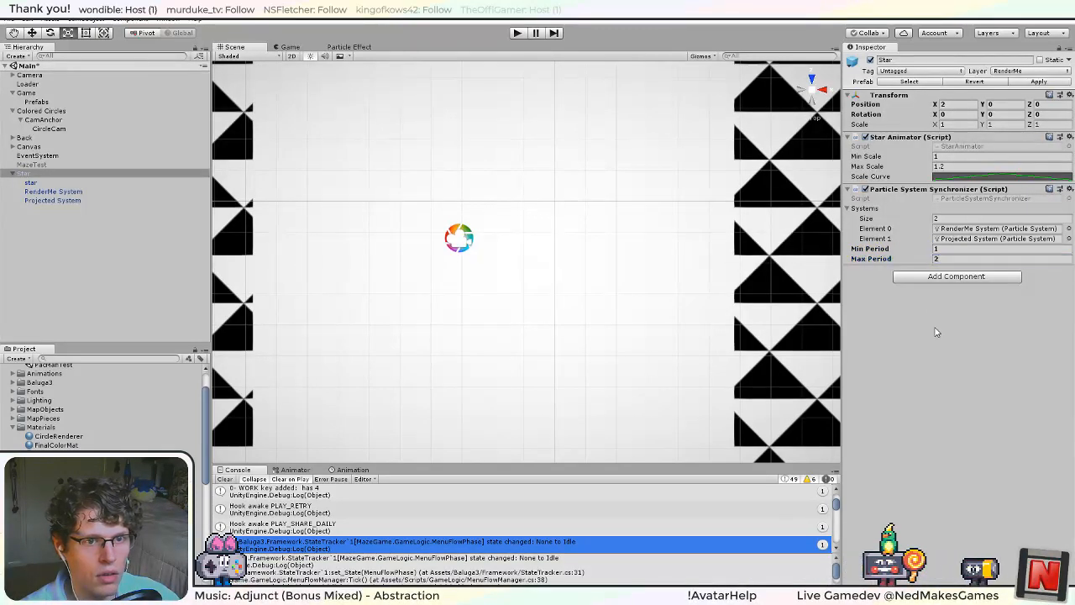
Apply the Star's changes to its prefab and run the game to test the particle emission.
{"action": "left_click", "coordinate": [1039, 83]}
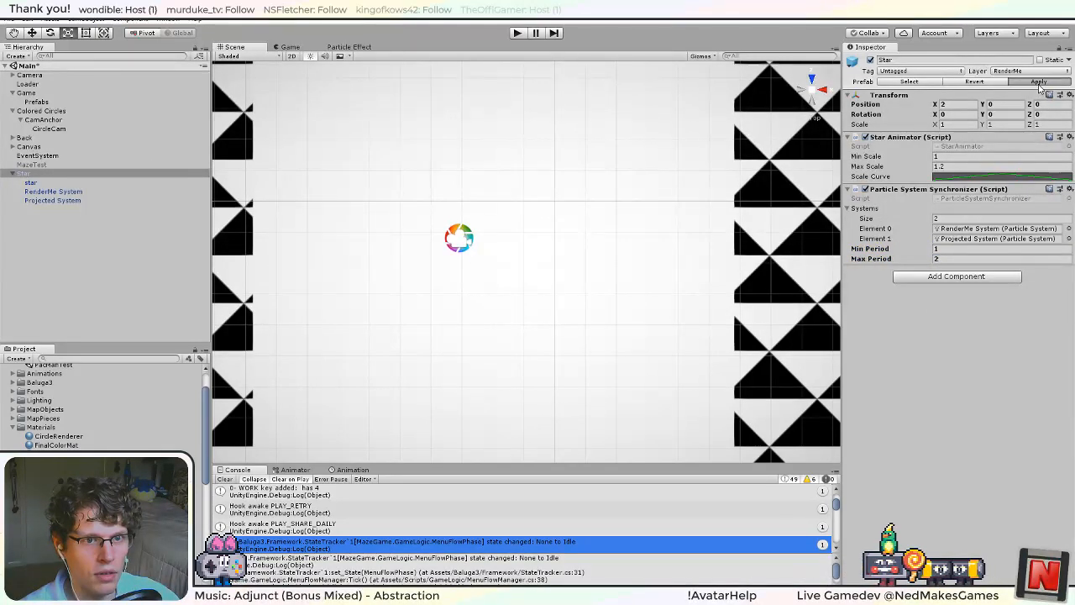
{"action": "left_click", "coordinate": [519, 33]}
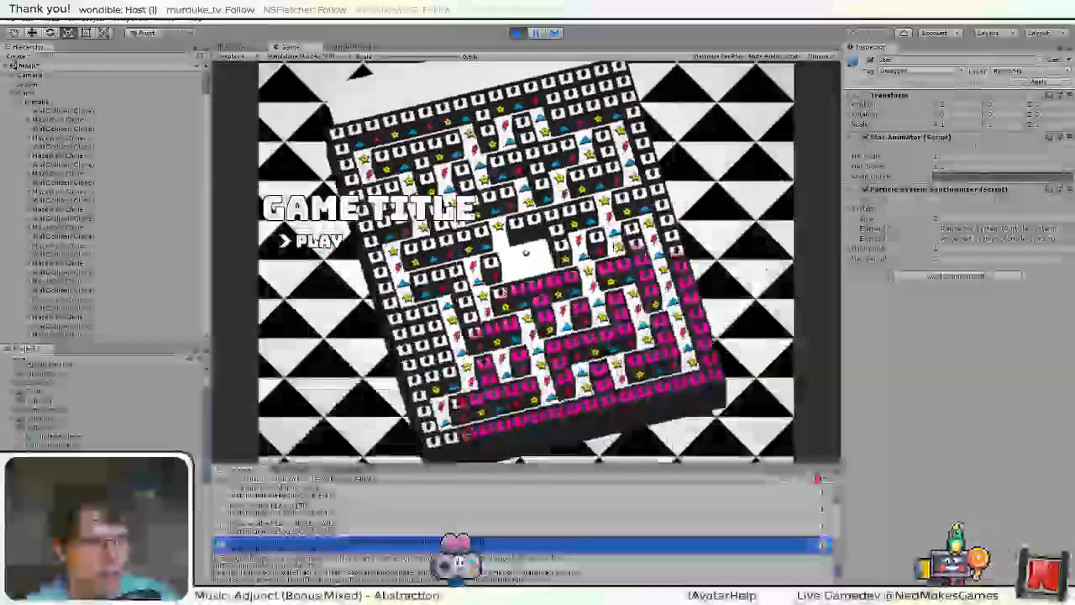
Show the game's rendering statistics and end the test run.
{"action": "left_click", "coordinate": [794, 57]}
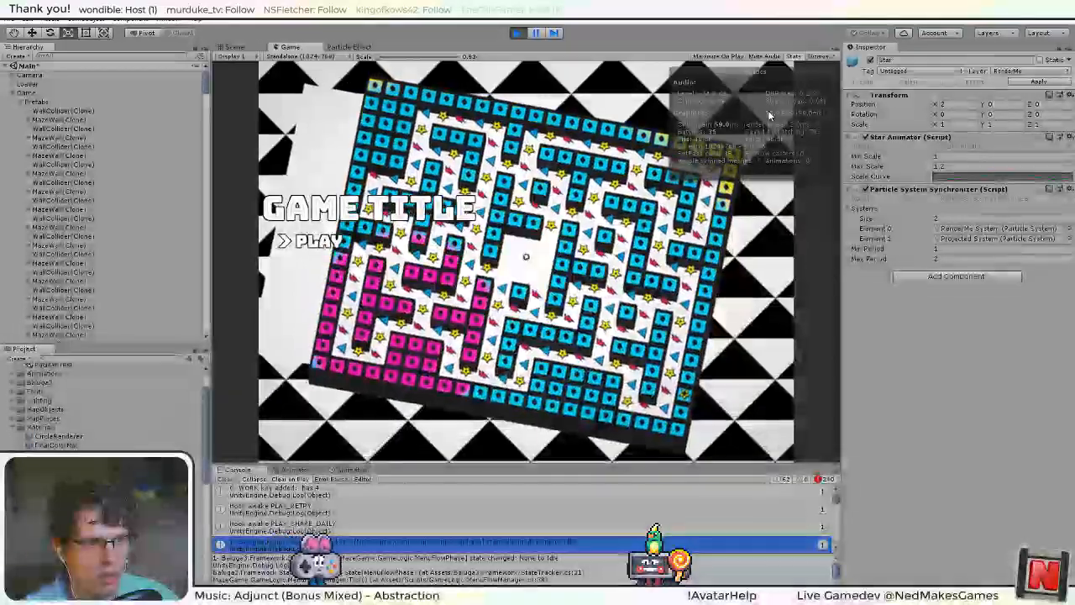
{"action": "key", "text": "ctrl+p"}
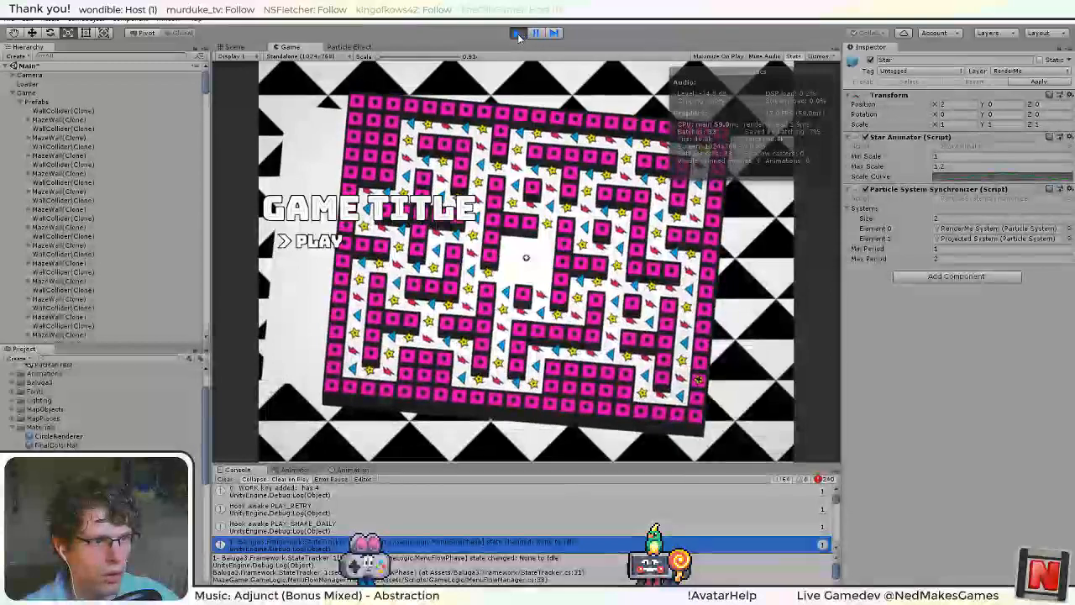
Switch to Visual Studio, review Update's timer logic and insert a line above system.Emit(1); in its foreach loop.
{"action": "key", "text": "alt+Tab"}
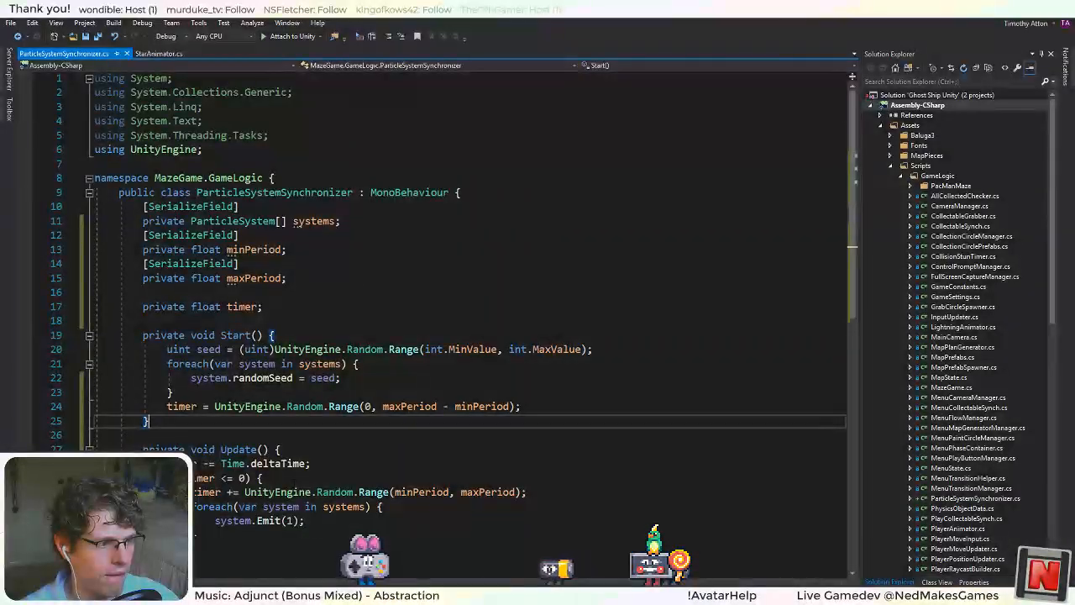
{"action": "scroll", "coordinate": [462, 294], "scroll_direction": "down", "scroll_amount": 2}
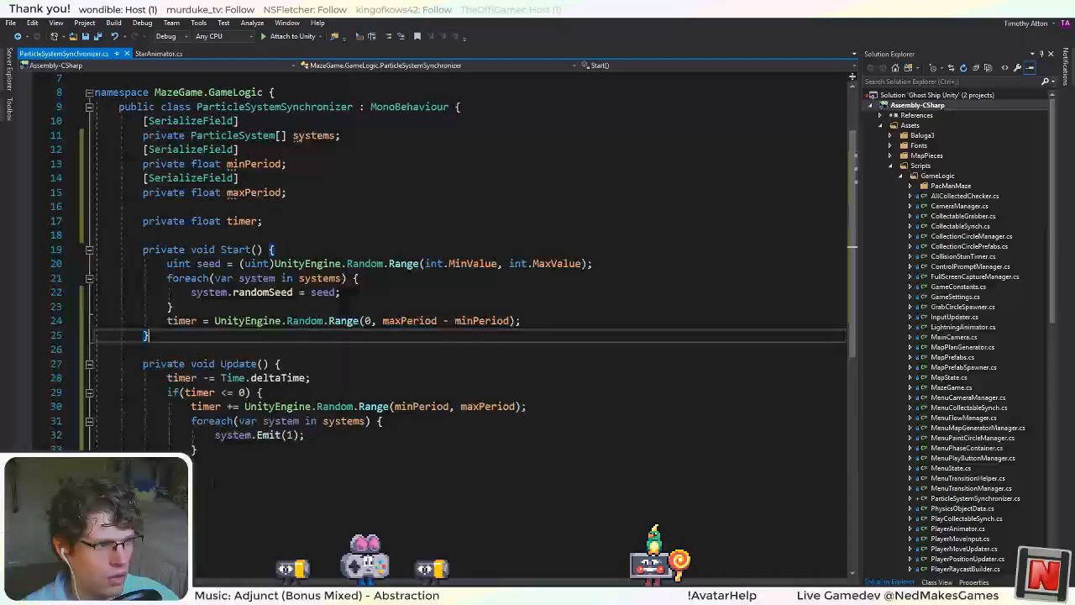
{"action": "left_click", "coordinate": [311, 378]}
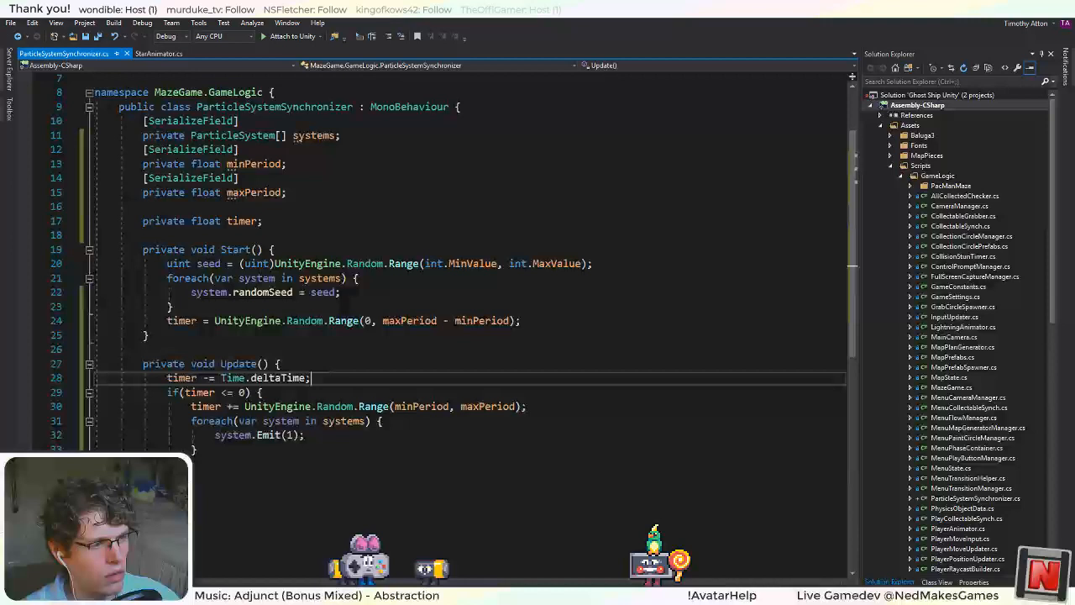
{"action": "left_click", "coordinate": [263, 393]}
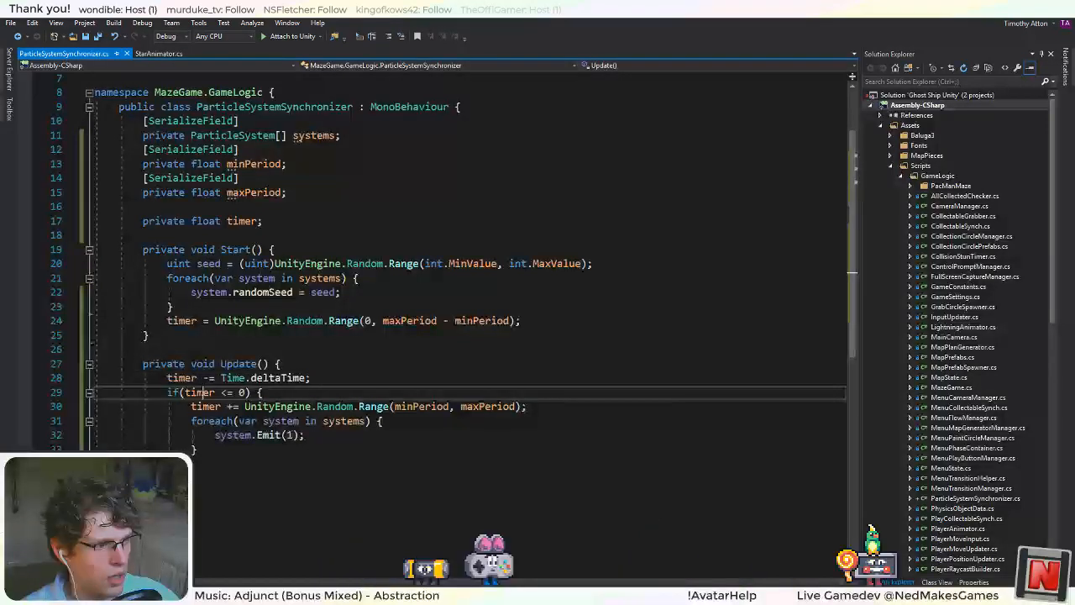
{"action": "left_click", "coordinate": [451, 405]}
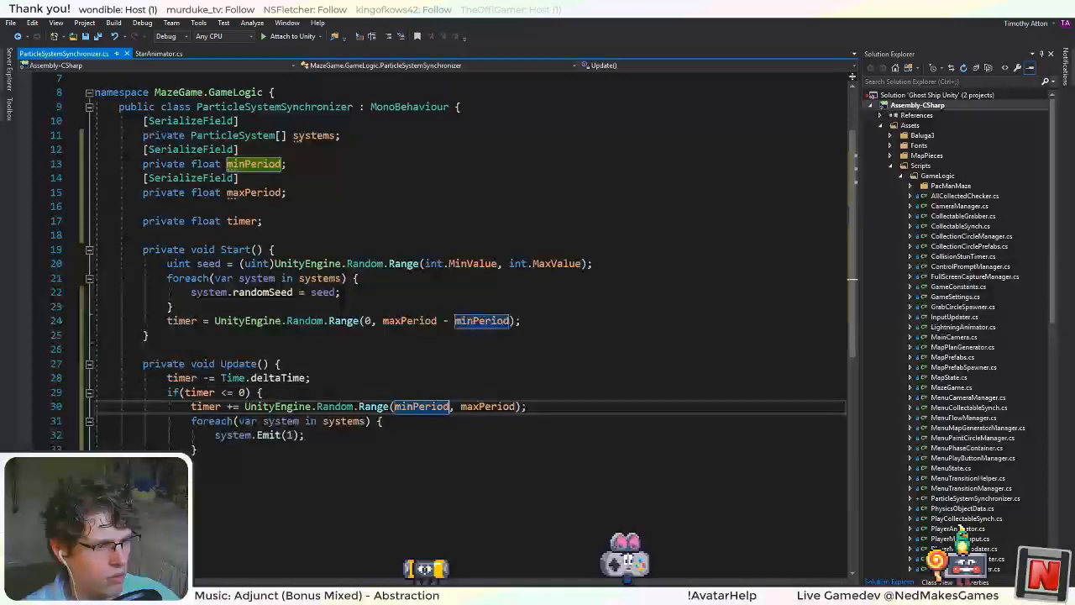
{"action": "left_click", "coordinate": [352, 407]}
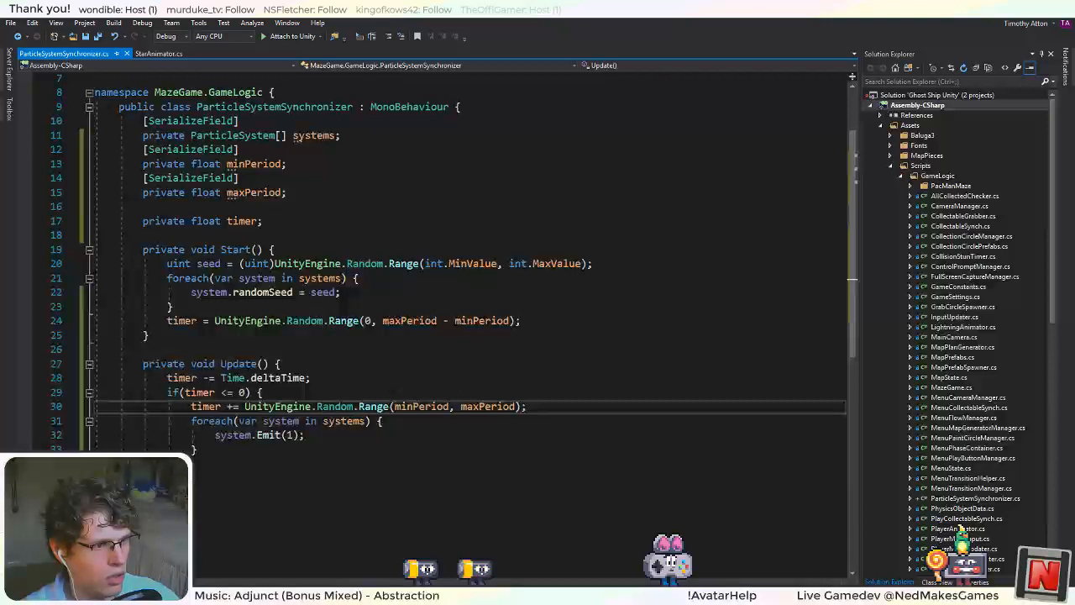
{"action": "key", "text": "Down"}
{"action": "type", "text": "]"}
{"action": "key", "text": "Return"}
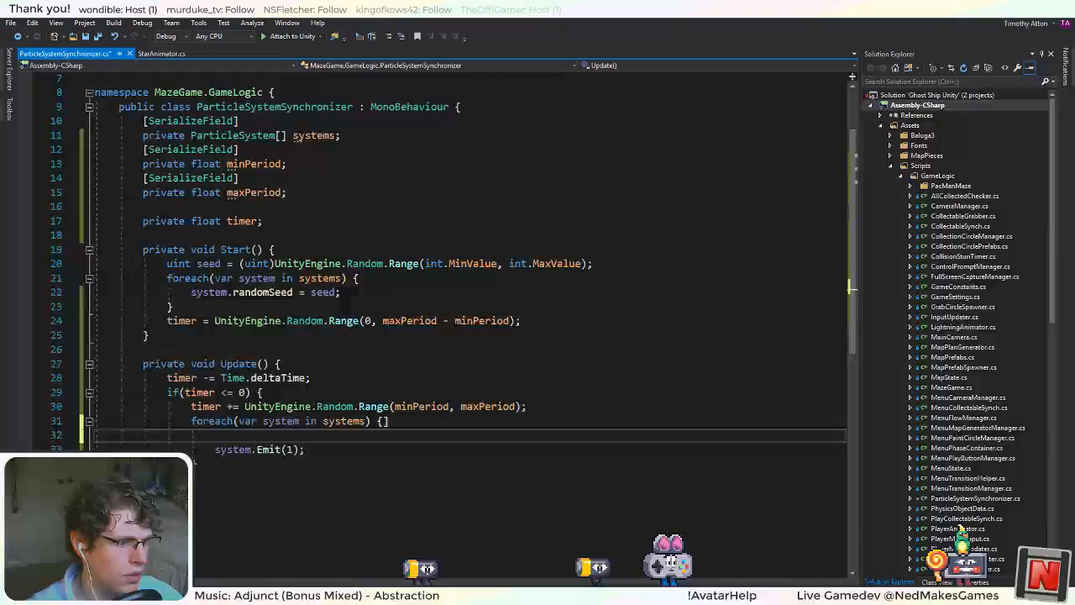
Switch to Unity, enlarge the Console and examine the invalid AABB errors.
{"action": "key", "text": "alt+Tab"}
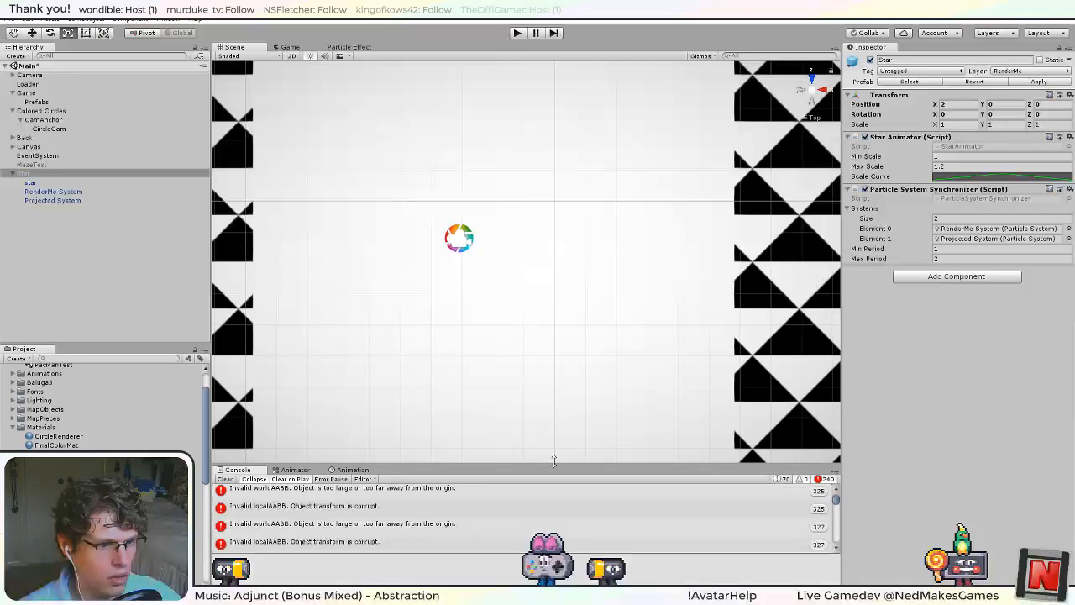
{"action": "left_click_drag", "start_coordinate": [553, 461], "coordinate": [553, 317]}
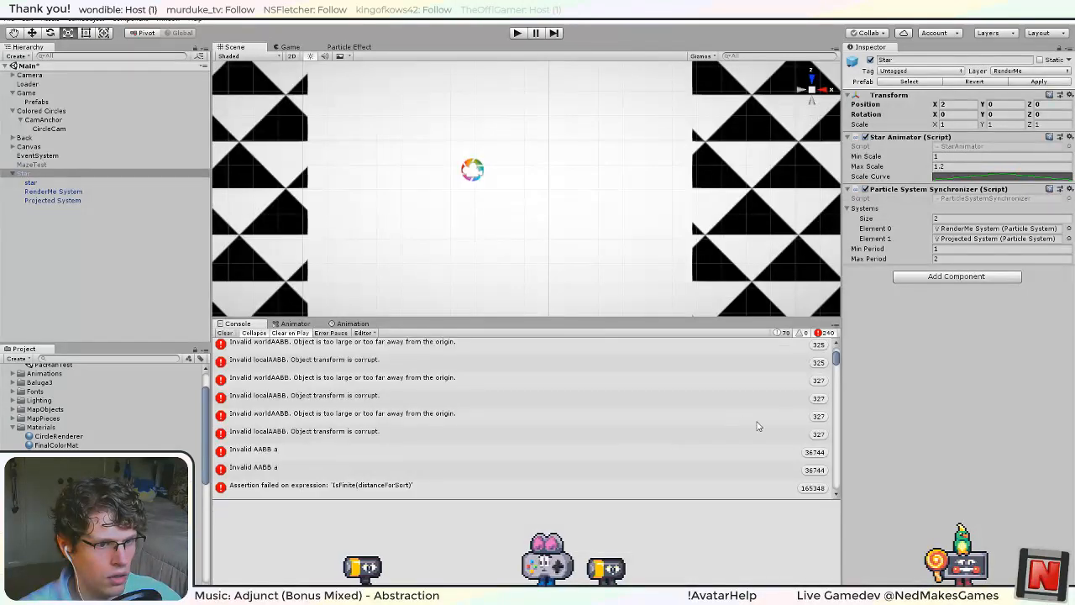
{"action": "left_click_drag", "start_coordinate": [837, 361], "coordinate": [822, 304]}
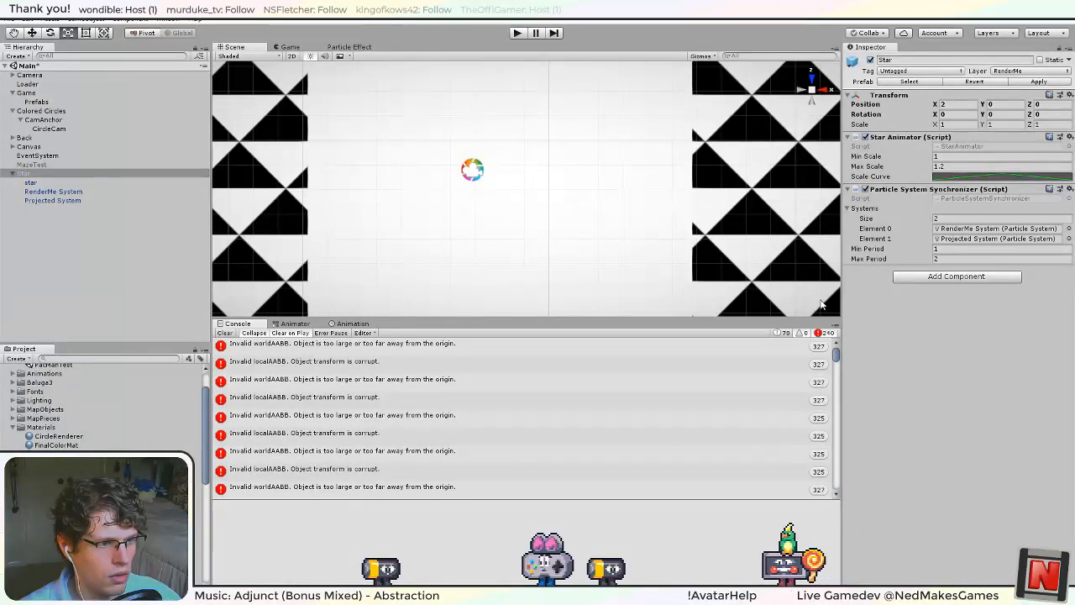
{"action": "left_click", "coordinate": [556, 352]}
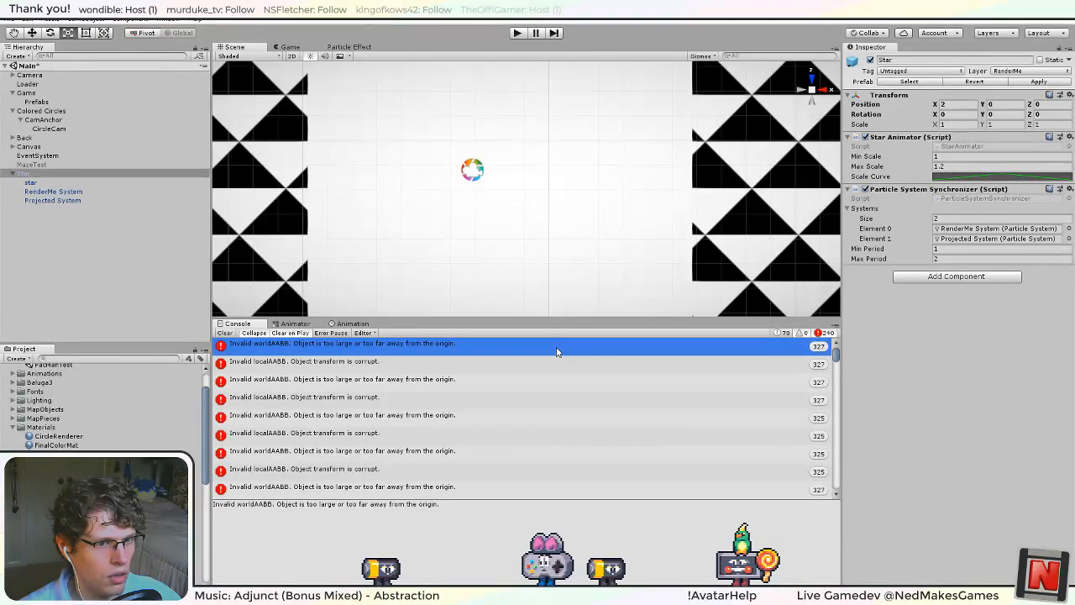
{"action": "key", "text": "Down"}
{"action": "key", "text": "Down"}
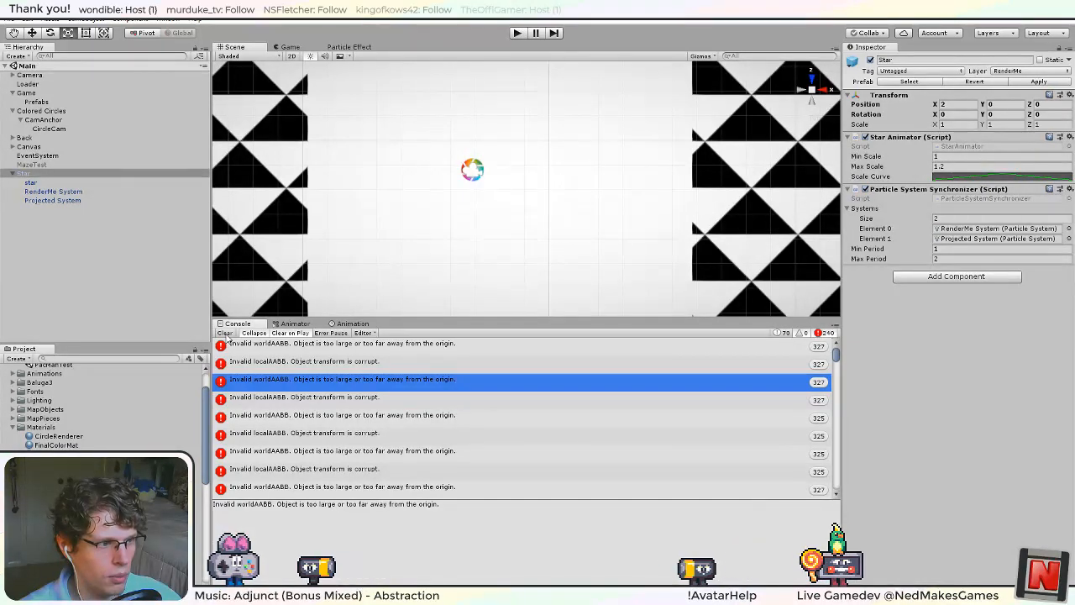
Clear the Console, run the game again and pause it.
{"action": "left_click", "coordinate": [225, 332]}
{"action": "key", "text": "ctrl+p"}
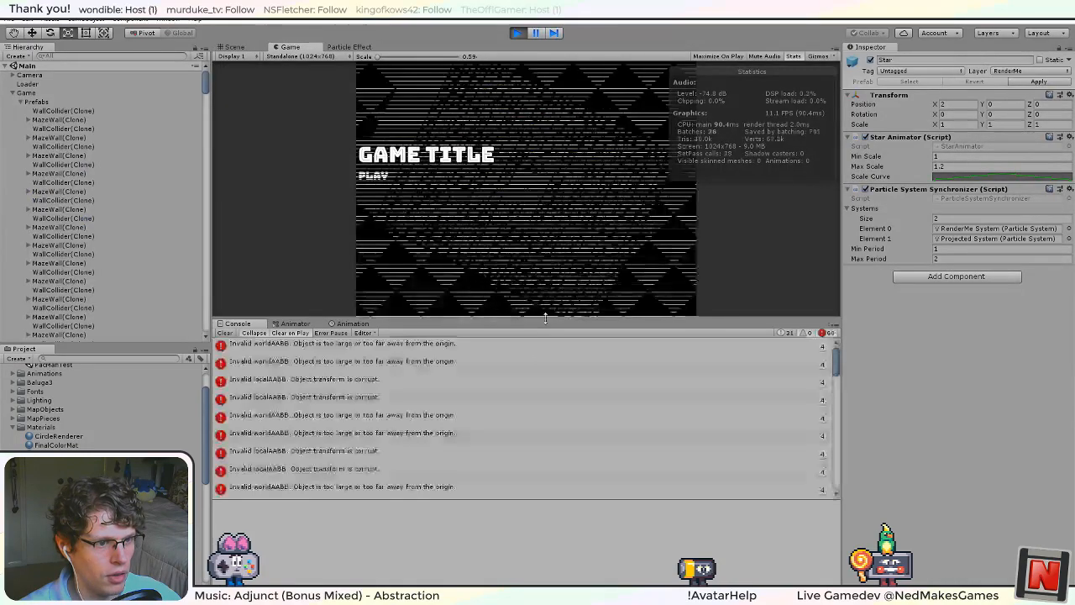
{"action": "left_click", "coordinate": [531, 34]}
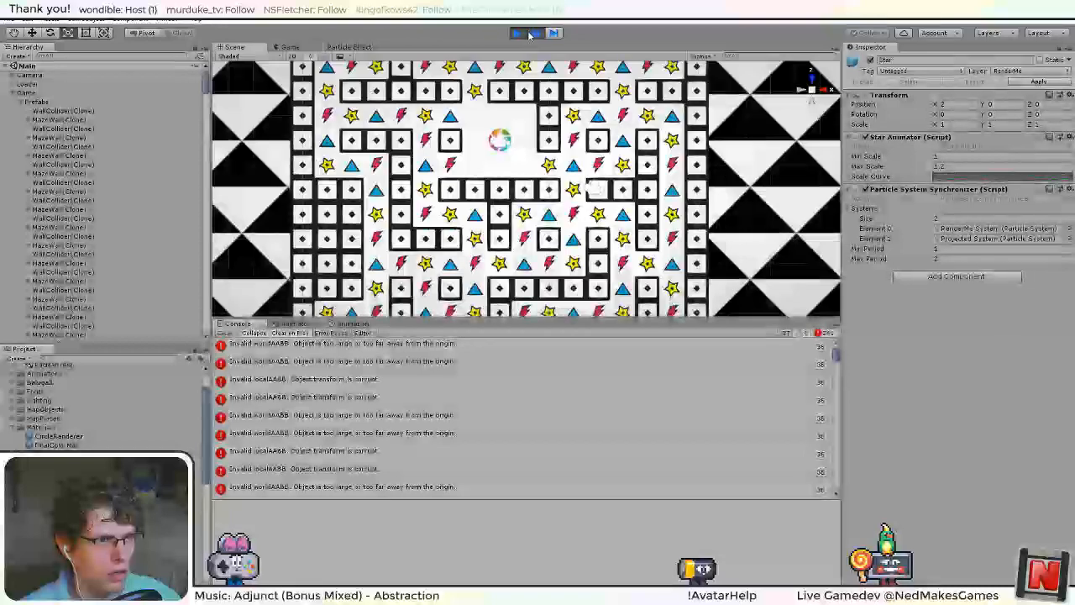
Trace an invalid worldAABB error to its Star(Clone), inspect the clone's RenderMe System and Projected System settings, and stop the game.
{"action": "left_click", "coordinate": [438, 346]}
{"action": "key", "text": "Down"}
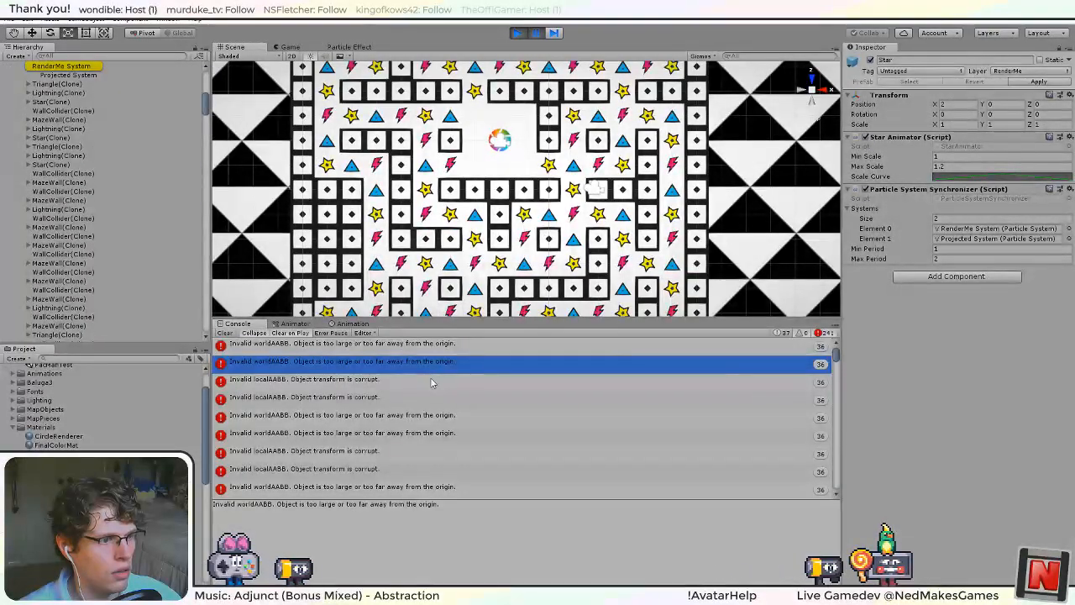
{"action": "scroll", "coordinate": [100, 157], "scroll_direction": "up", "scroll_amount": 3}
{"action": "left_click", "coordinate": [77, 134]}
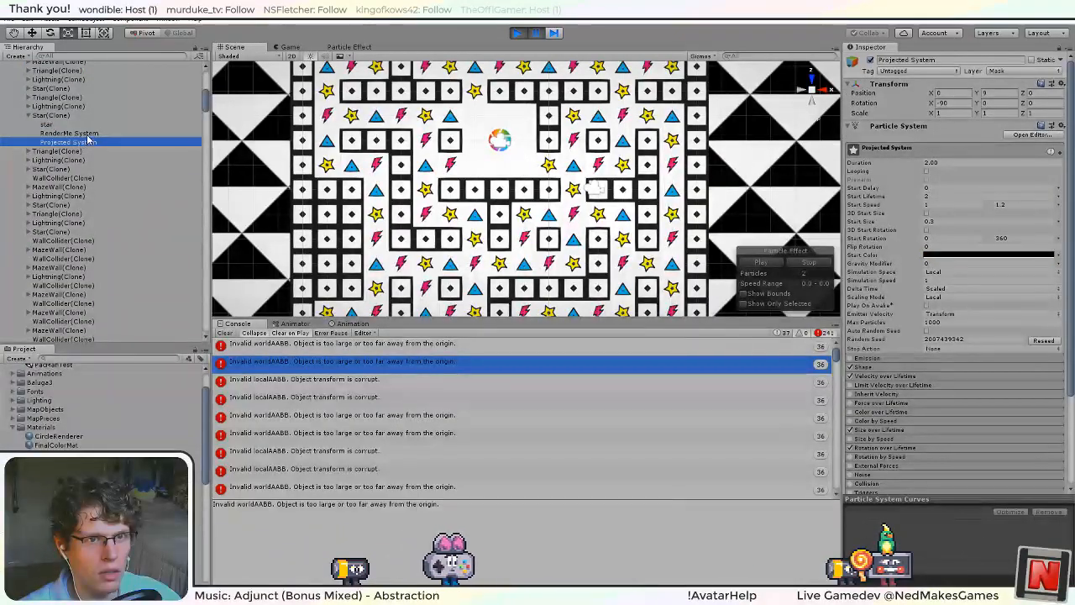
{"action": "left_click", "coordinate": [92, 143]}
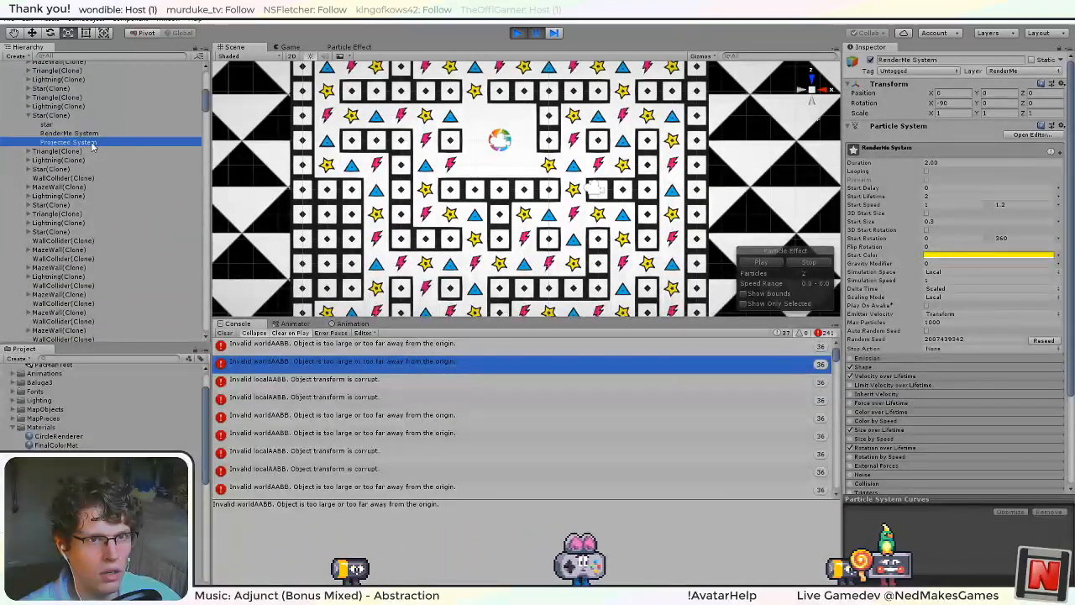
{"action": "left_click", "coordinate": [92, 133]}
{"action": "left_click", "coordinate": [92, 127]}
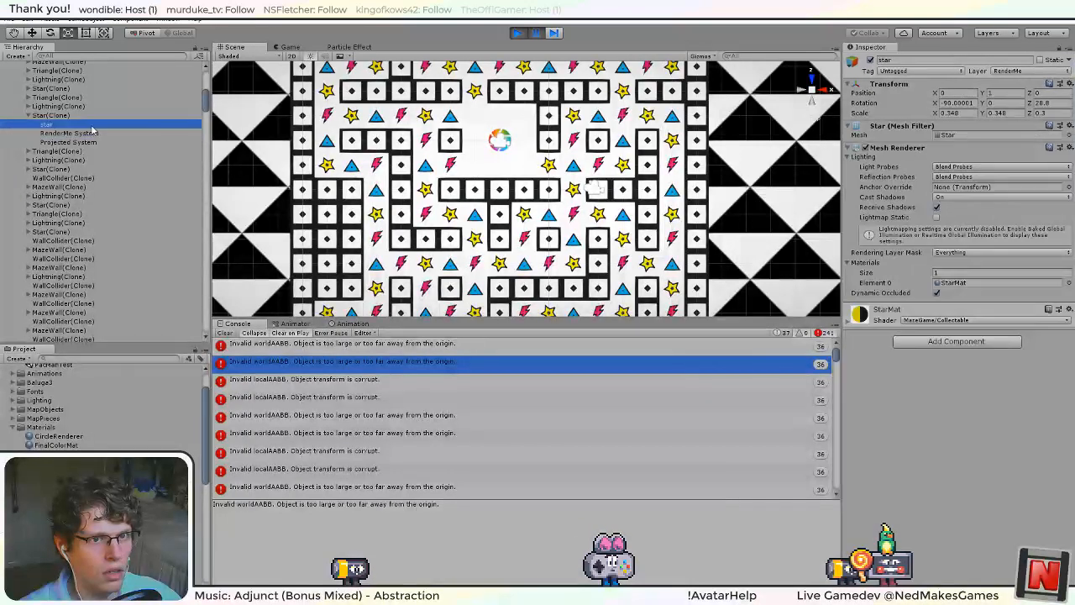
{"action": "left_click", "coordinate": [93, 133]}
{"action": "left_click", "coordinate": [95, 142]}
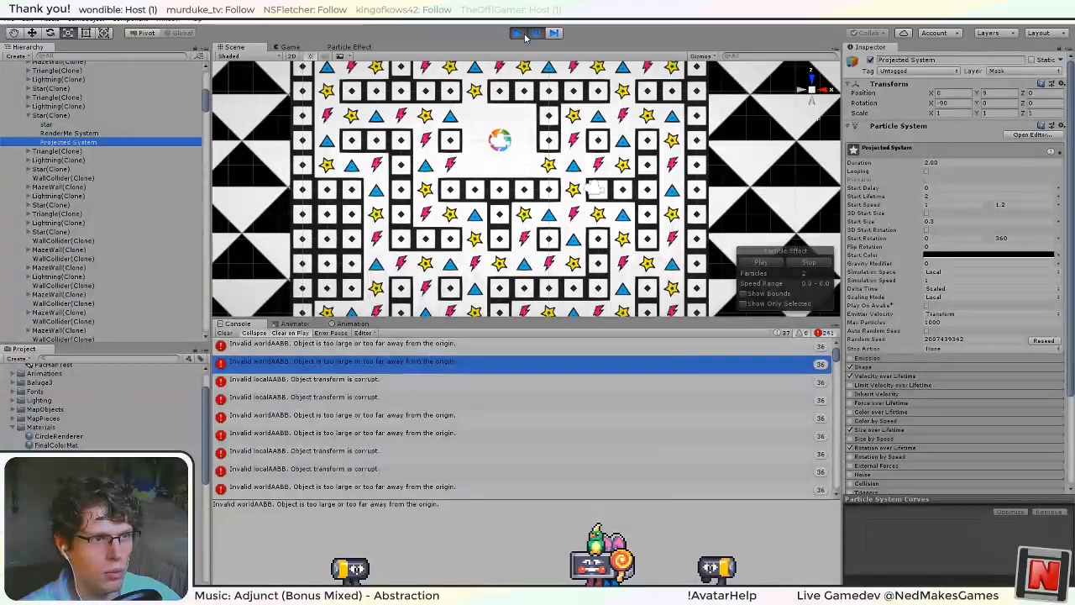
{"action": "scroll", "coordinate": [892, 356], "scroll_direction": "down", "scroll_amount": 3}
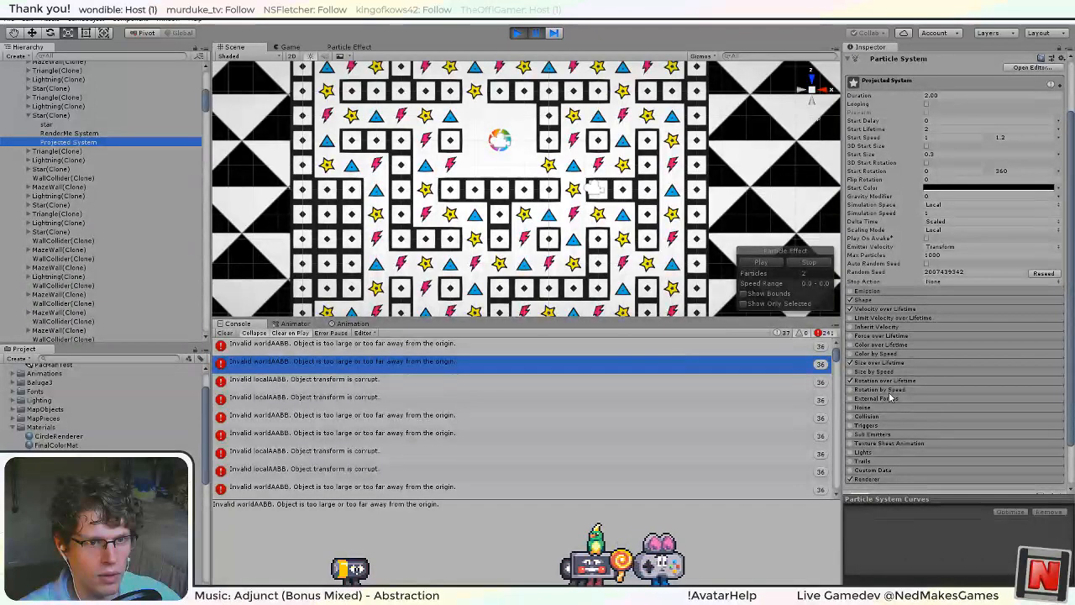
{"action": "left_click", "coordinate": [518, 33]}
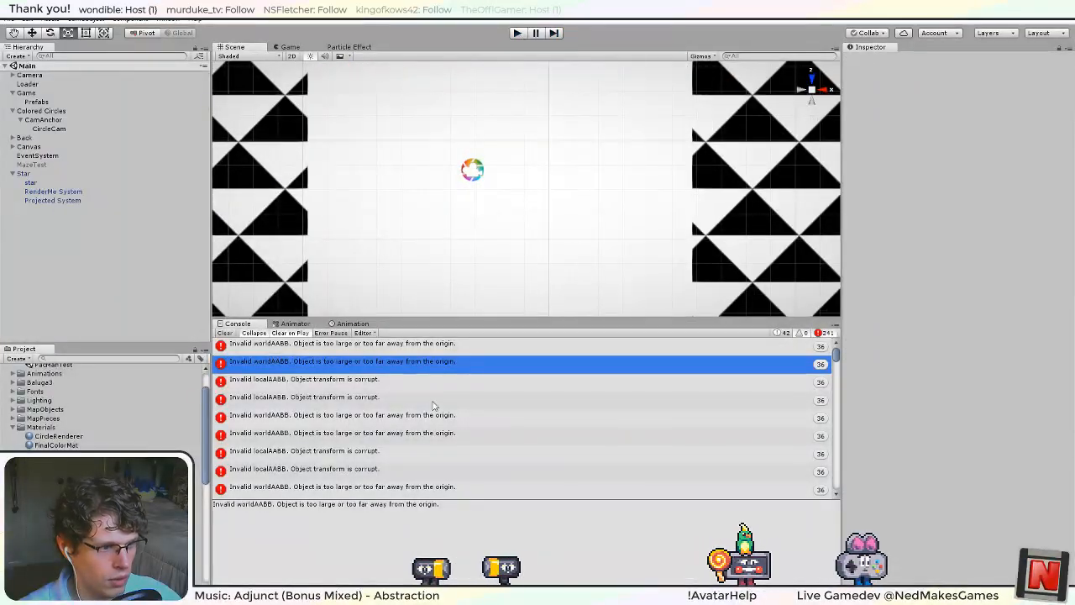
Switch to Visual Studio, remove the stray bracket in Update's foreach loop, add system.Play(); before system.Emit(1); and save the script.
{"action": "key", "text": "alt+Tab"}
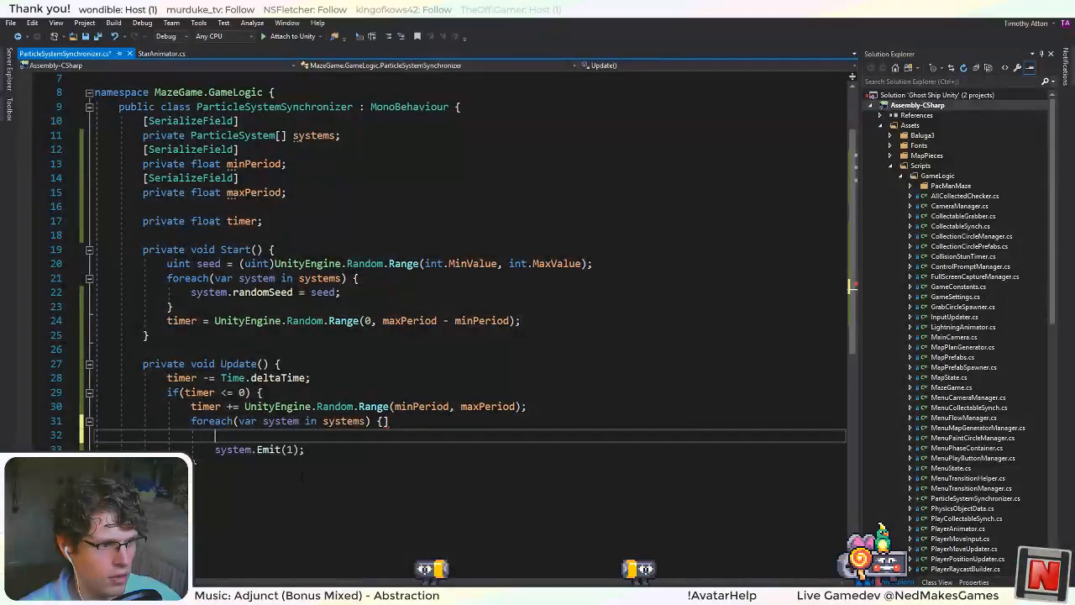
{"action": "left_click", "coordinate": [404, 425]}
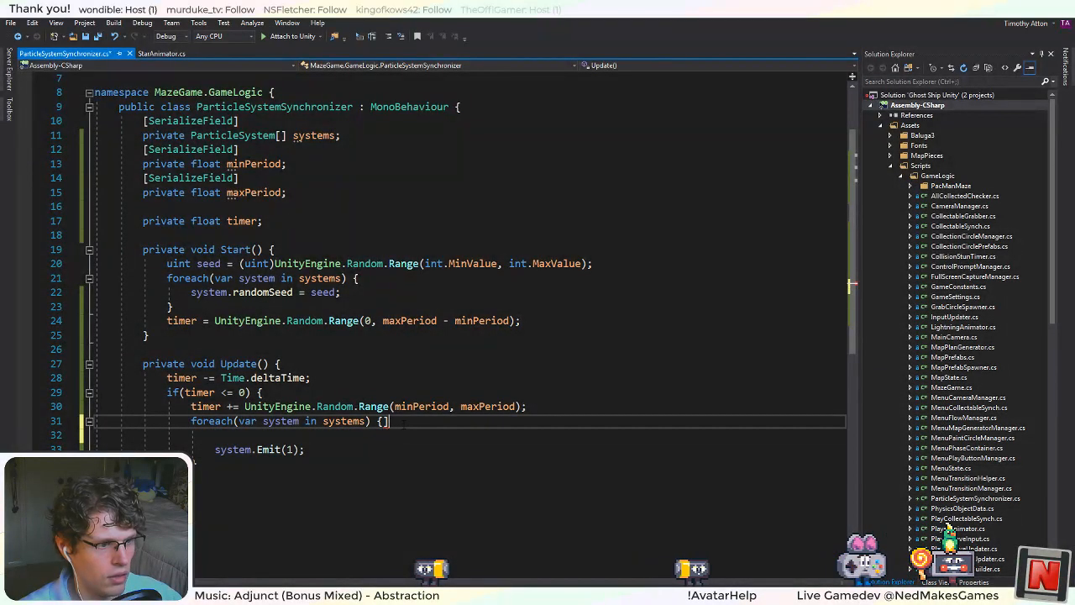
{"action": "key", "text": "BackSpace"}
{"action": "left_click", "coordinate": [295, 431]}
{"action": "type", "text": "system"}
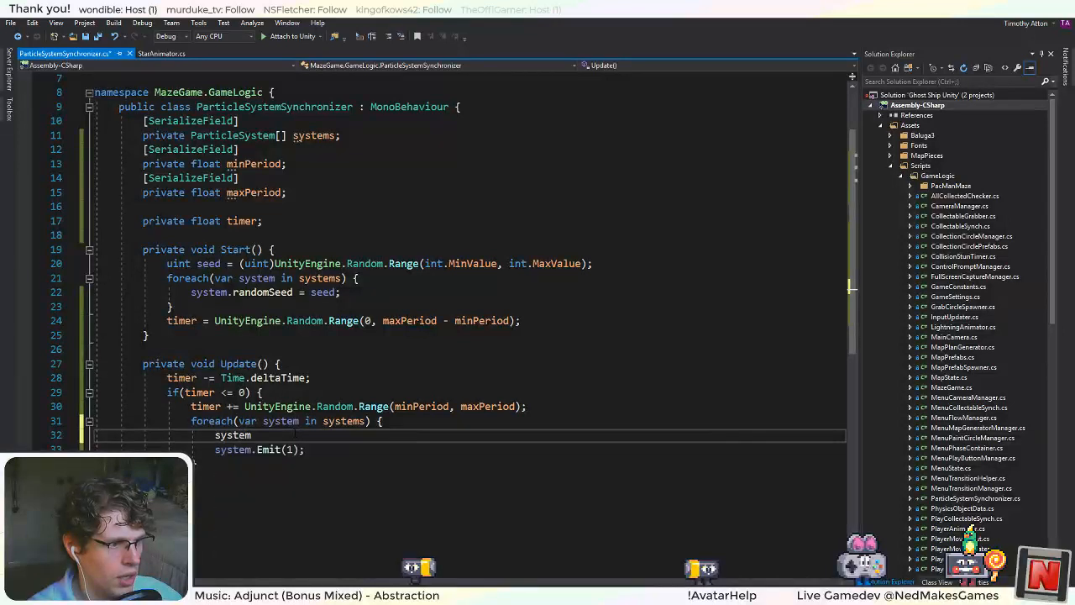
{"action": "type", "text": ".play()"}
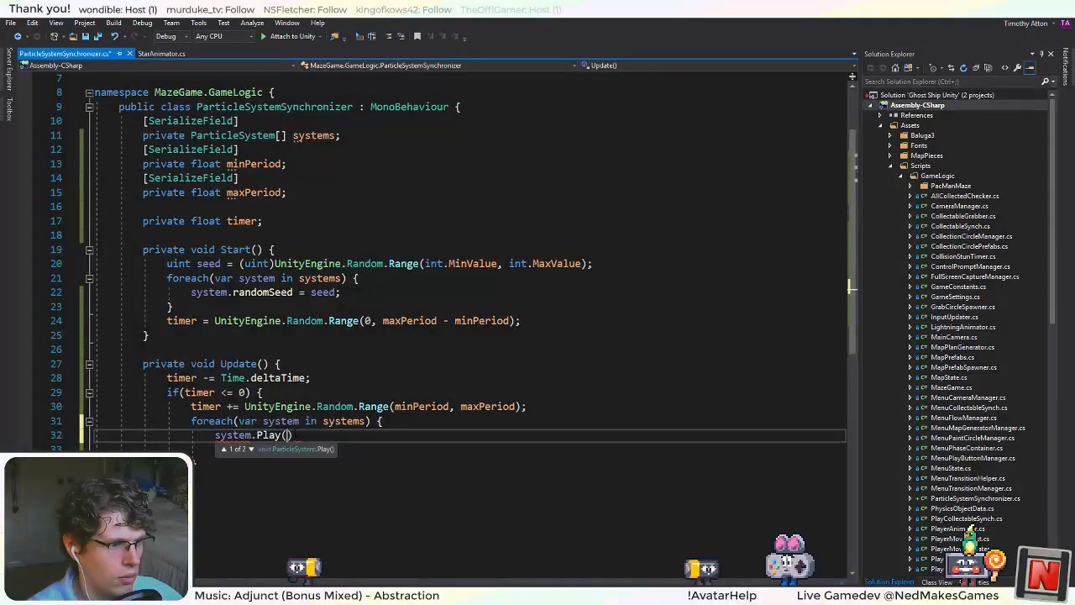
{"action": "type", "text": ";"}
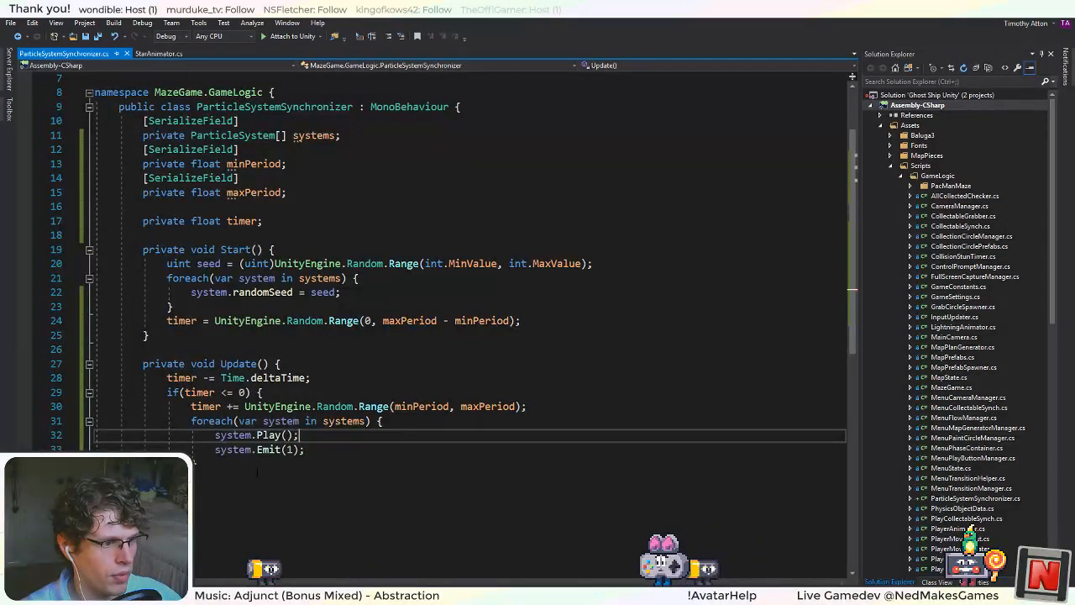
Switch to Unity and run the game to test the added Play call.
{"action": "key", "text": "alt+Tab"}
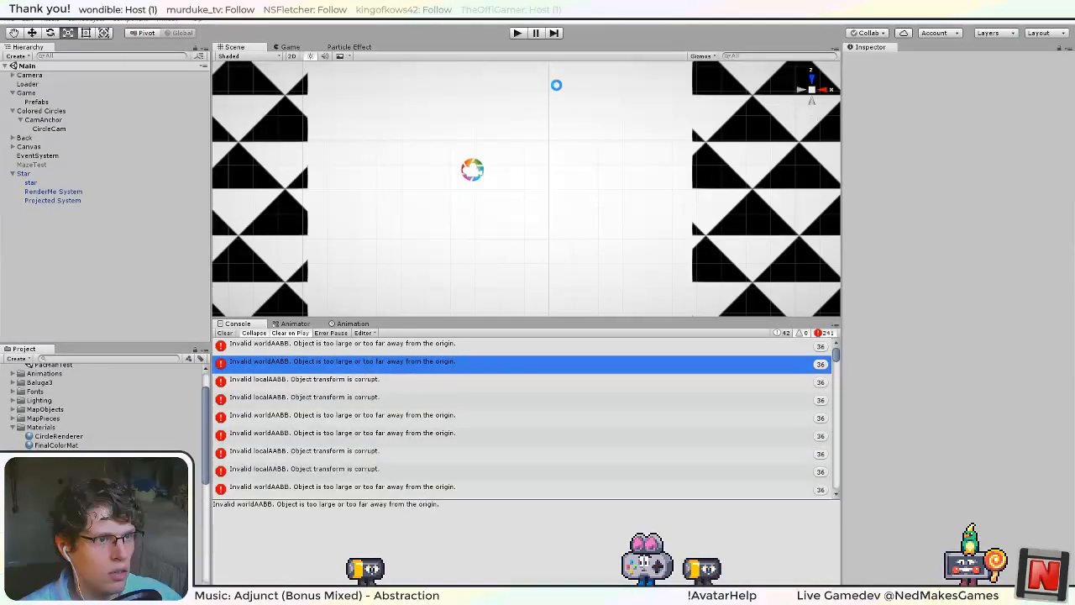
{"action": "left_click", "coordinate": [517, 33]}
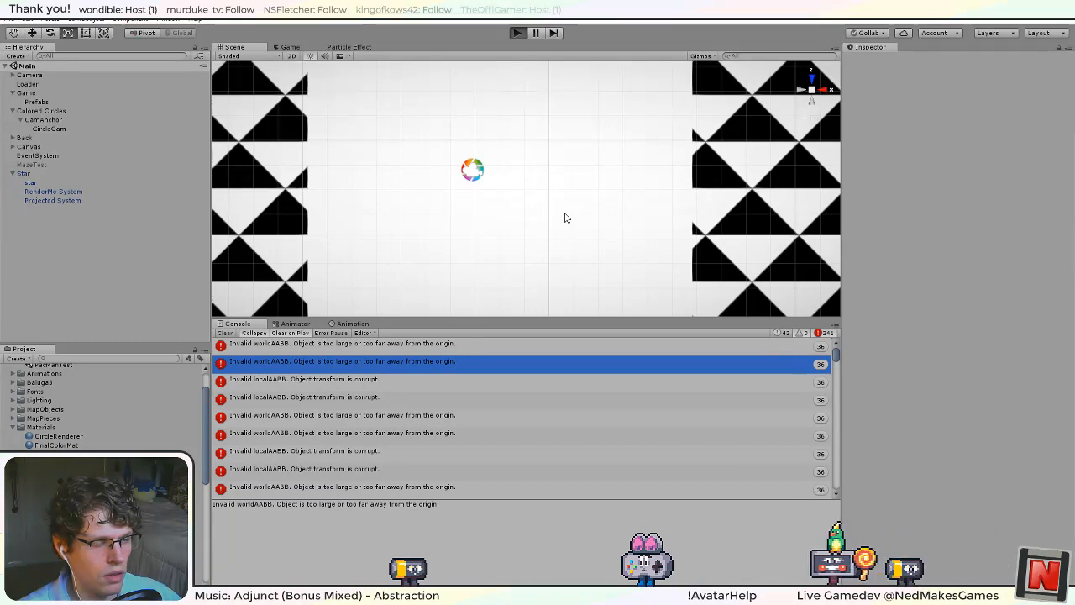
{"action": "key", "text": "ctrl+p"}
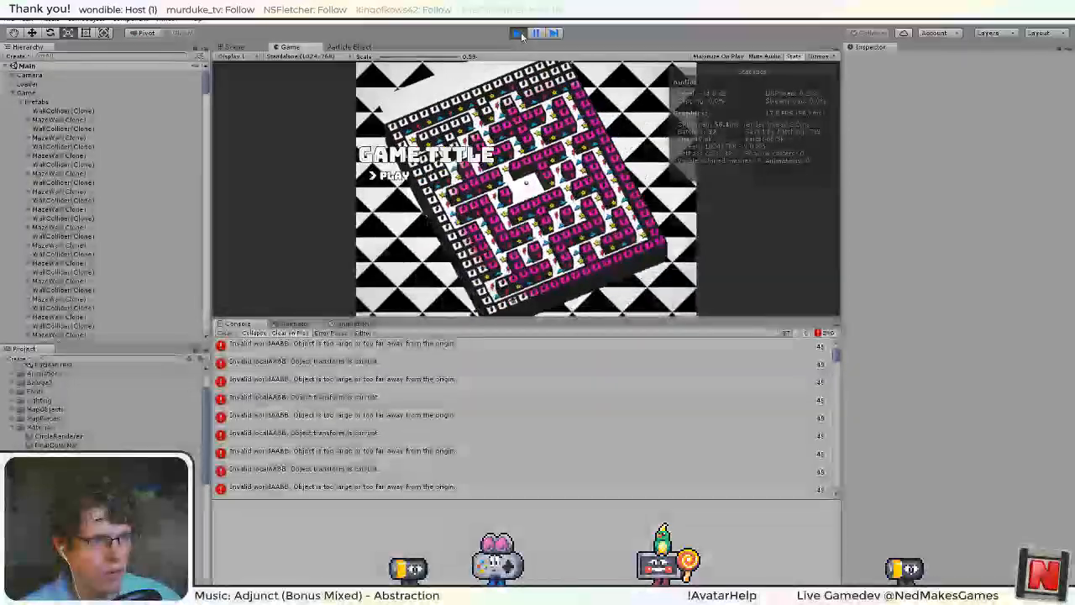
Trace the first invalid worldAABB error to its source particle system and pause the game to inspect its settings.
{"action": "left_click", "coordinate": [657, 345]}
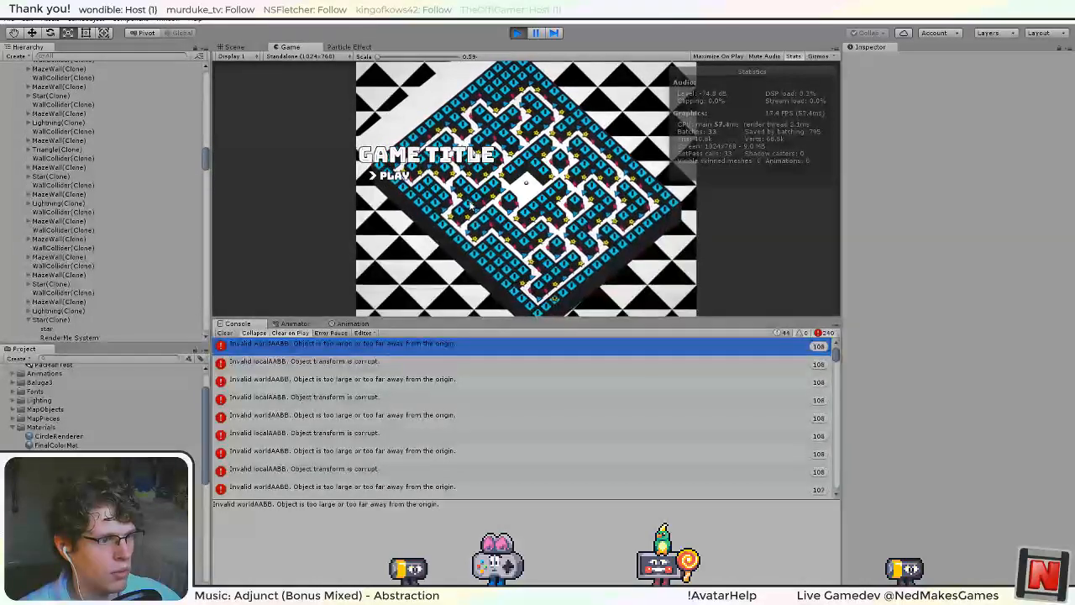
{"action": "left_click", "coordinate": [342, 363]}
{"action": "left_click", "coordinate": [343, 352]}
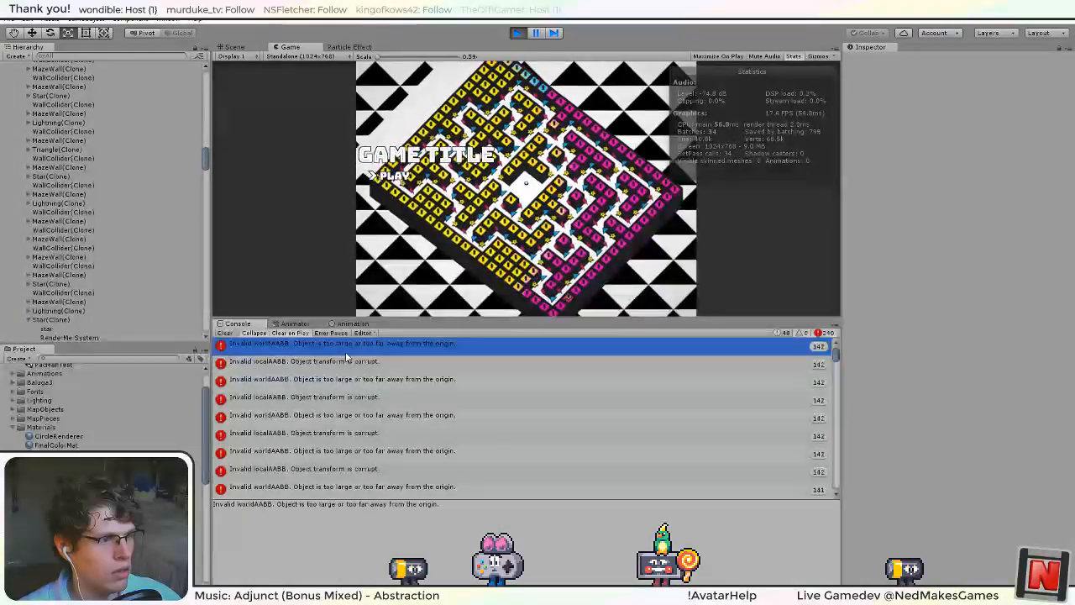
{"action": "double_click", "coordinate": [347, 348]}
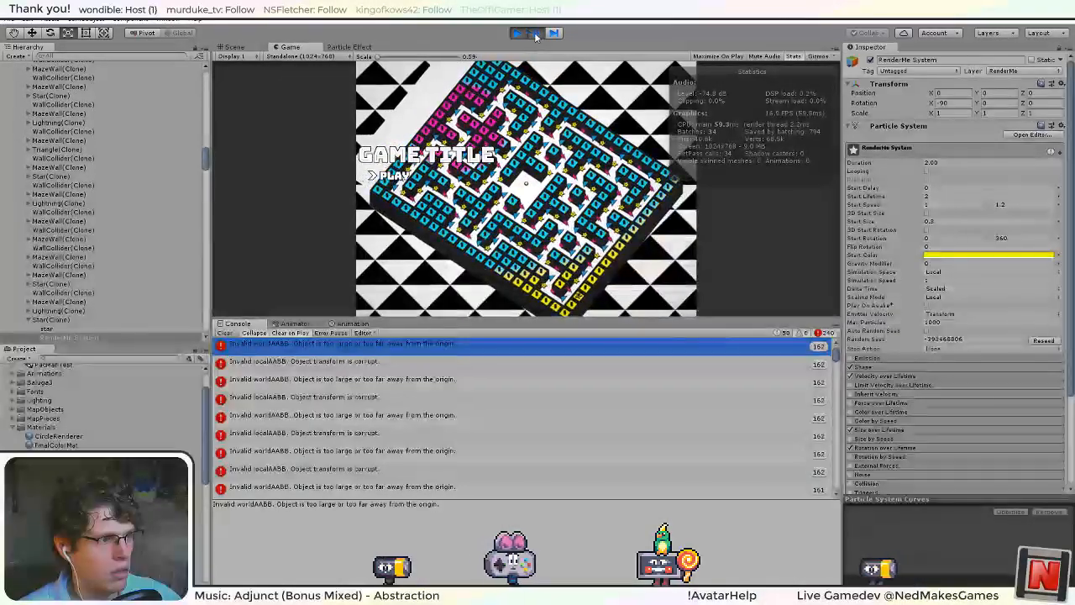
{"action": "left_click", "coordinate": [536, 32]}
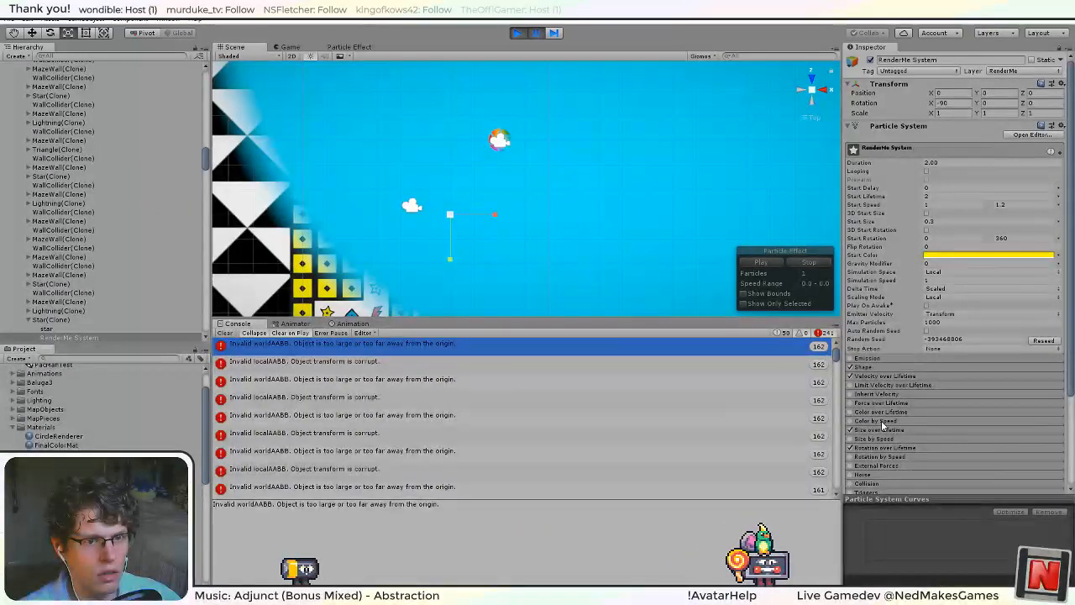
Examine the cloned RenderMe System's particle modules, enable Emission for testing, and expand the Shape settings.
{"action": "scroll", "coordinate": [895, 417], "scroll_direction": "down", "scroll_amount": 5}
{"action": "scroll", "coordinate": [898, 417], "scroll_direction": "up", "scroll_amount": 5}
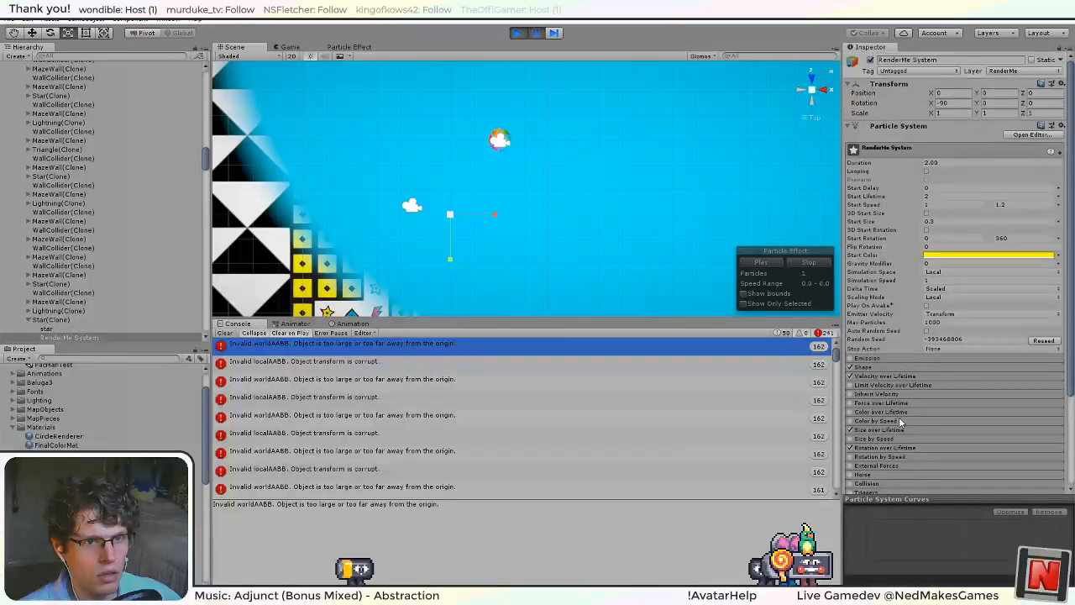
{"action": "scroll", "coordinate": [900, 422], "scroll_direction": "down", "scroll_amount": 5}
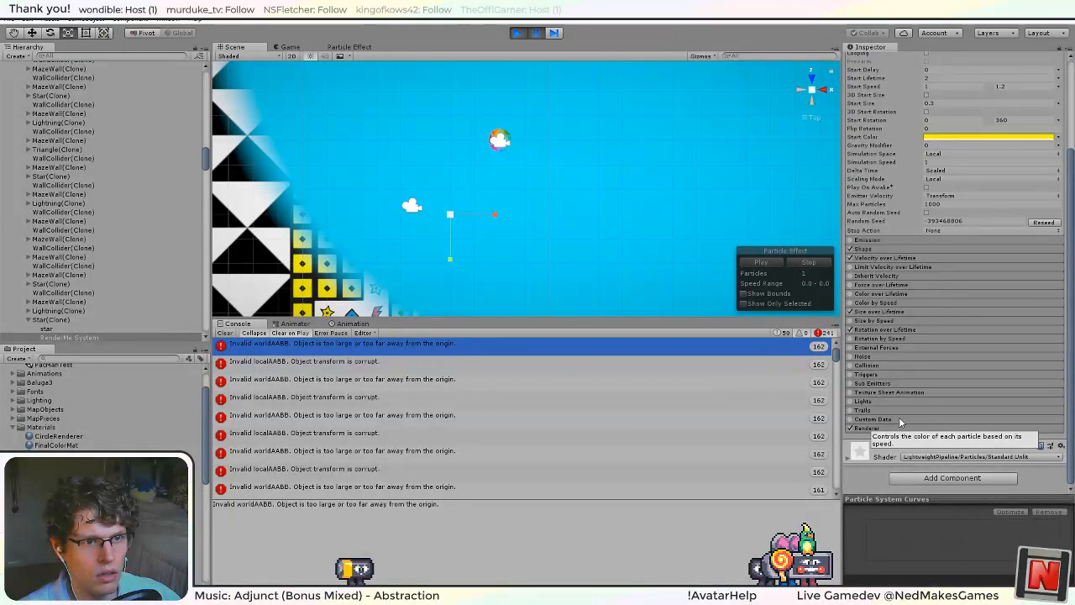
{"action": "left_click", "coordinate": [903, 241]}
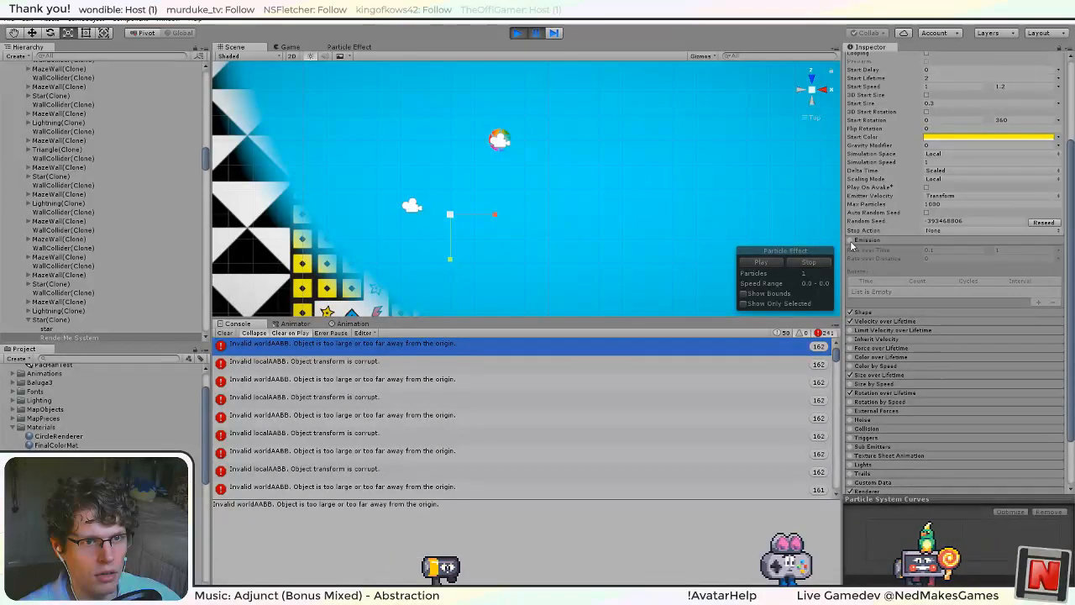
{"action": "left_click", "coordinate": [850, 241]}
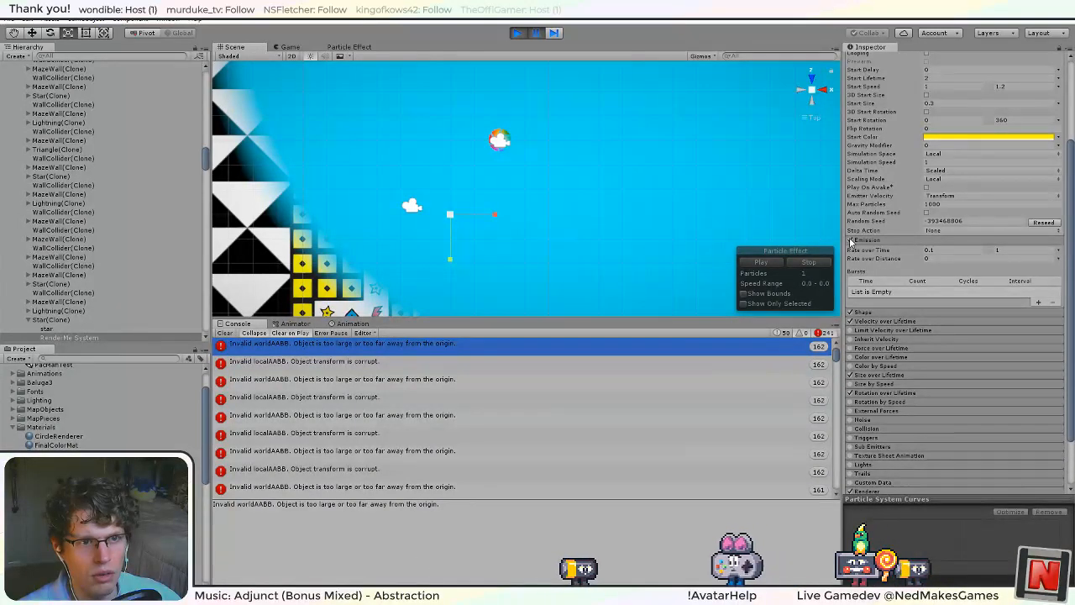
{"action": "left_click", "coordinate": [850, 241]}
{"action": "left_click", "coordinate": [867, 312]}
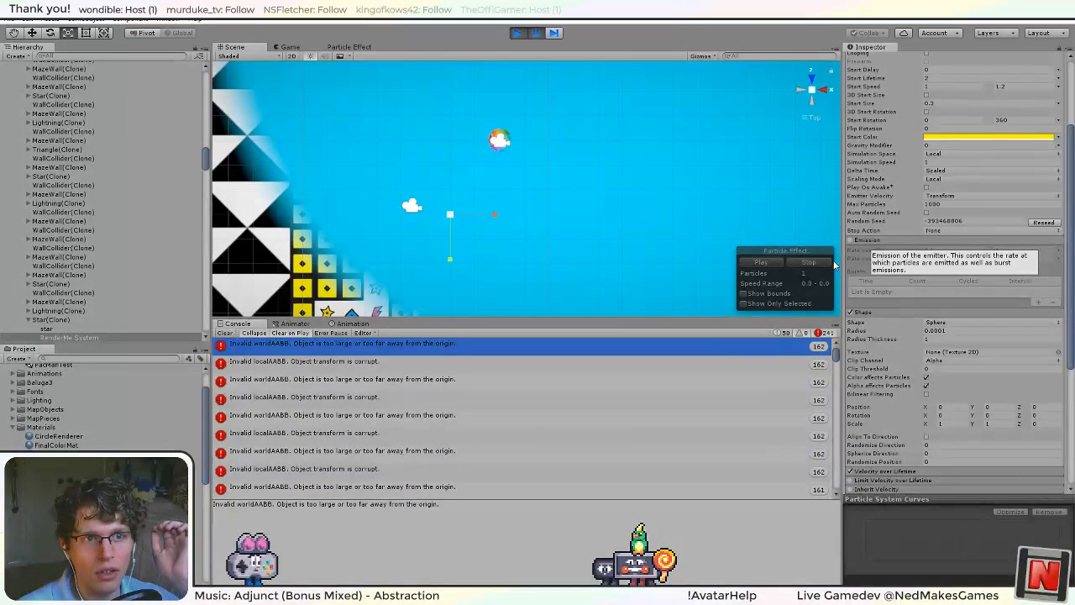
Stop the game, rerun it briefly to check for the invalid AABB errors, and stop it again.
{"action": "left_click", "coordinate": [518, 33]}
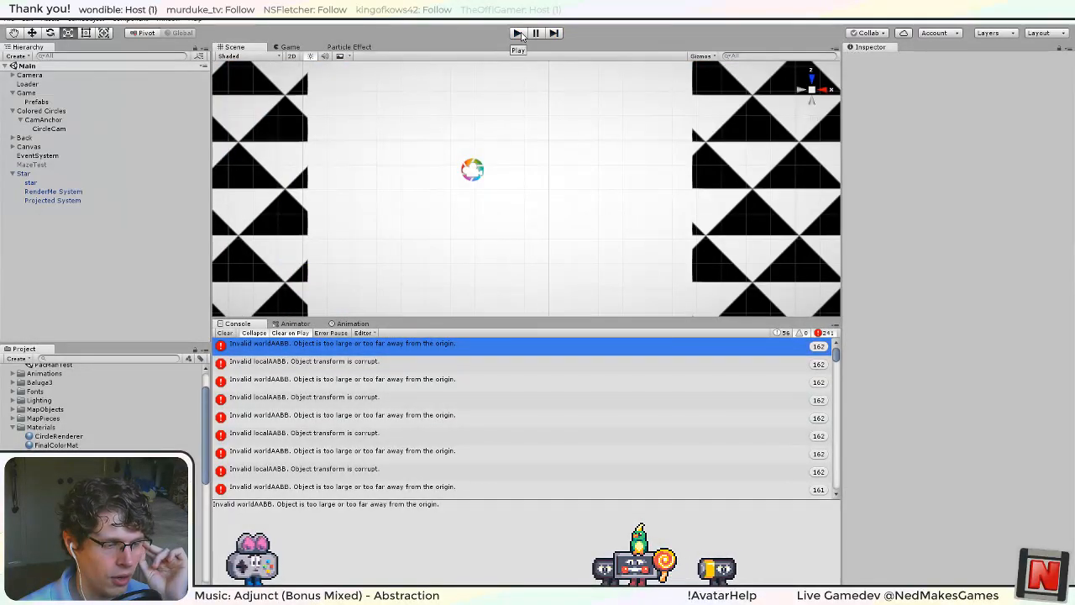
{"action": "left_click", "coordinate": [520, 33]}
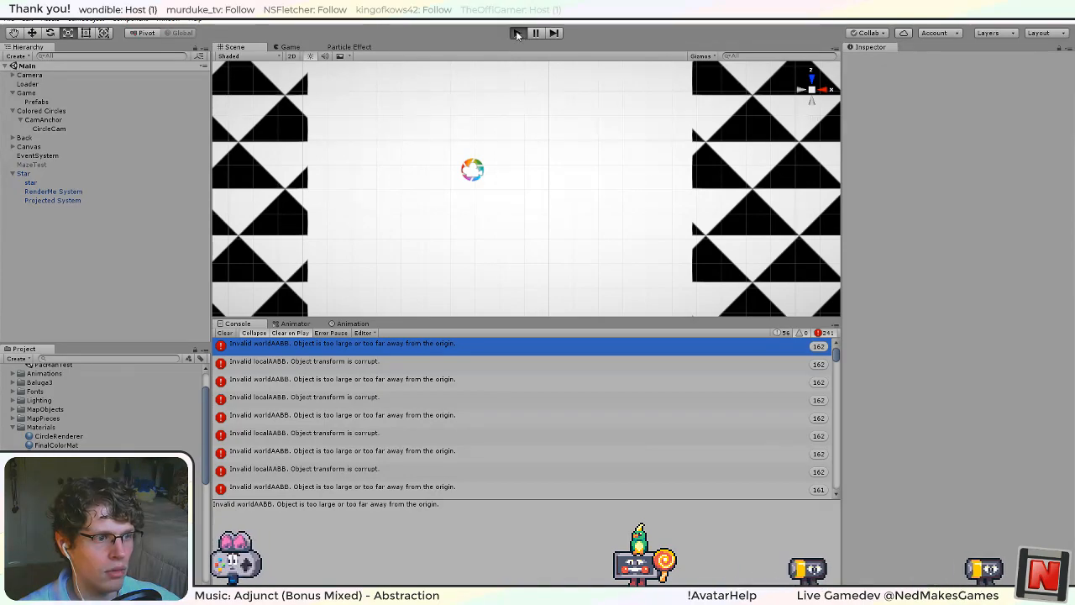
{"action": "left_click", "coordinate": [515, 34]}
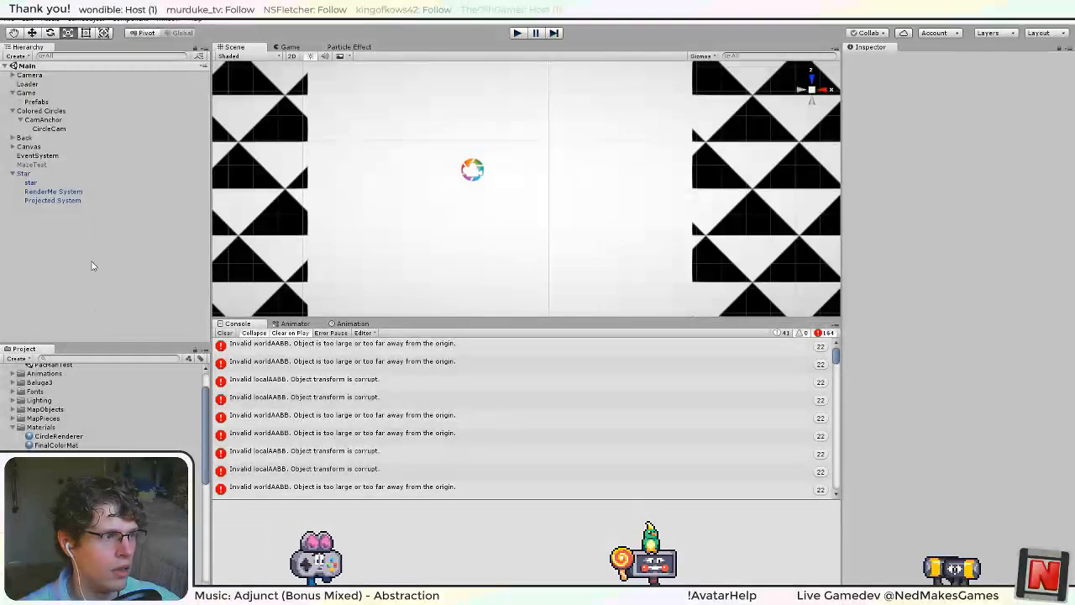
Enable the Emission module on the Star's RenderMe System and Projected System, and apply the changes to the Star prefab.
{"action": "left_click", "coordinate": [54, 192]}
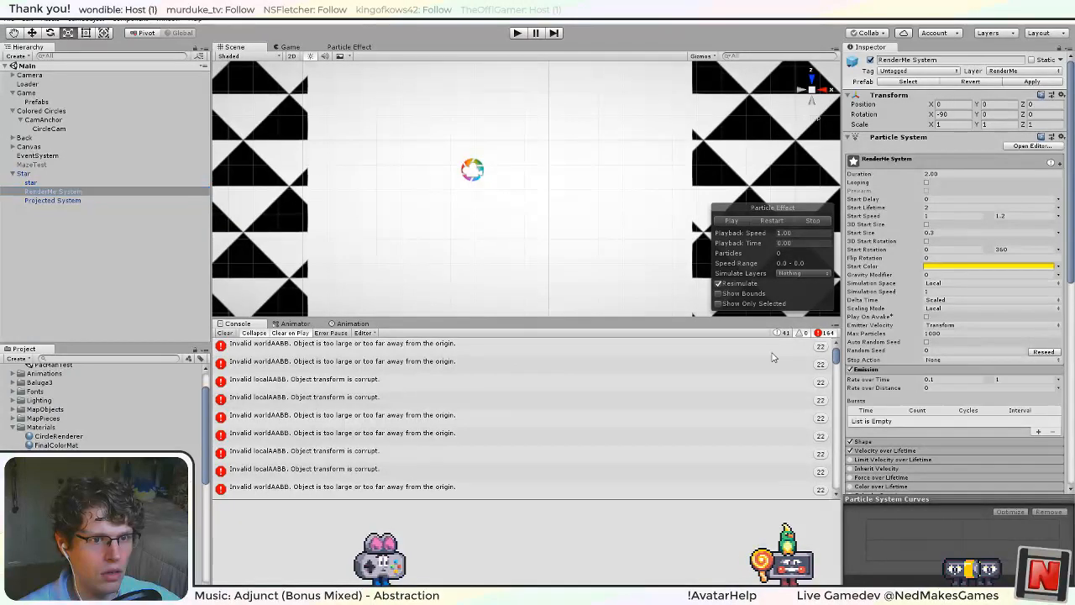
{"action": "left_click", "coordinate": [48, 200]}
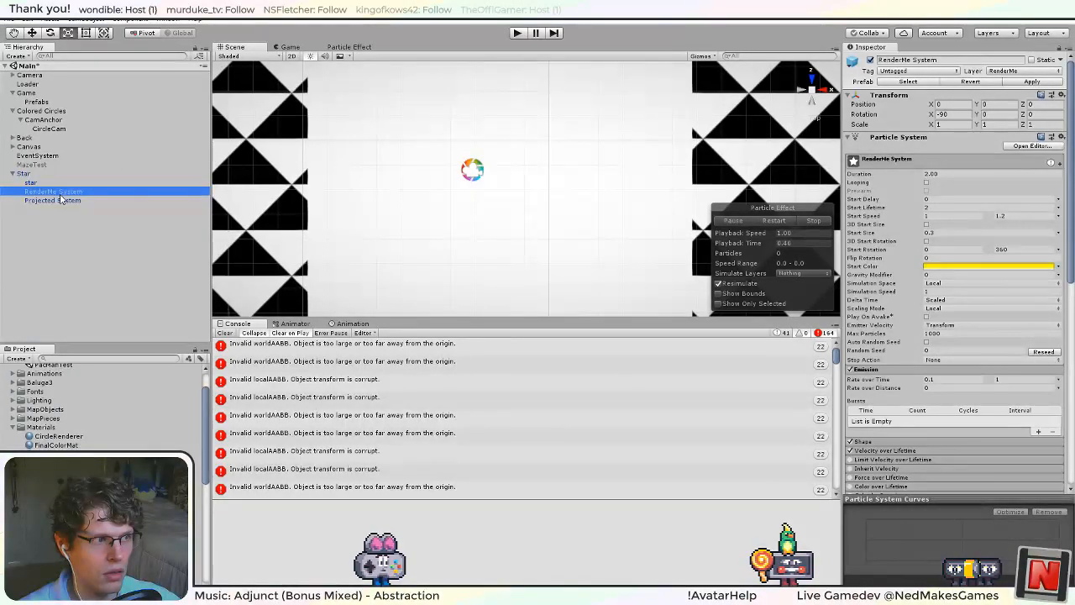
{"action": "left_click", "coordinate": [849, 369]}
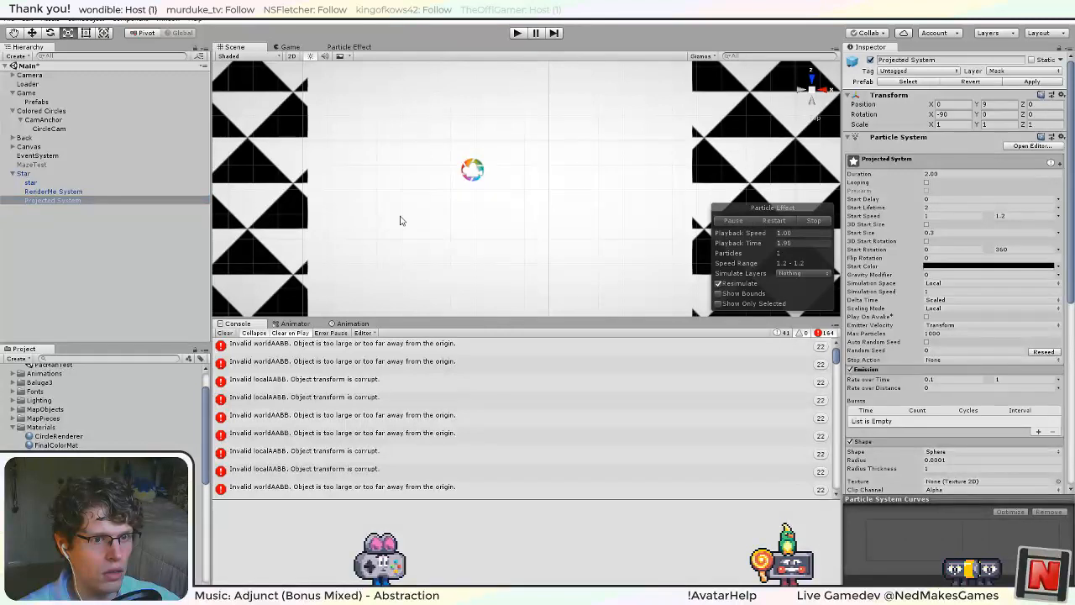
{"action": "left_click", "coordinate": [24, 174]}
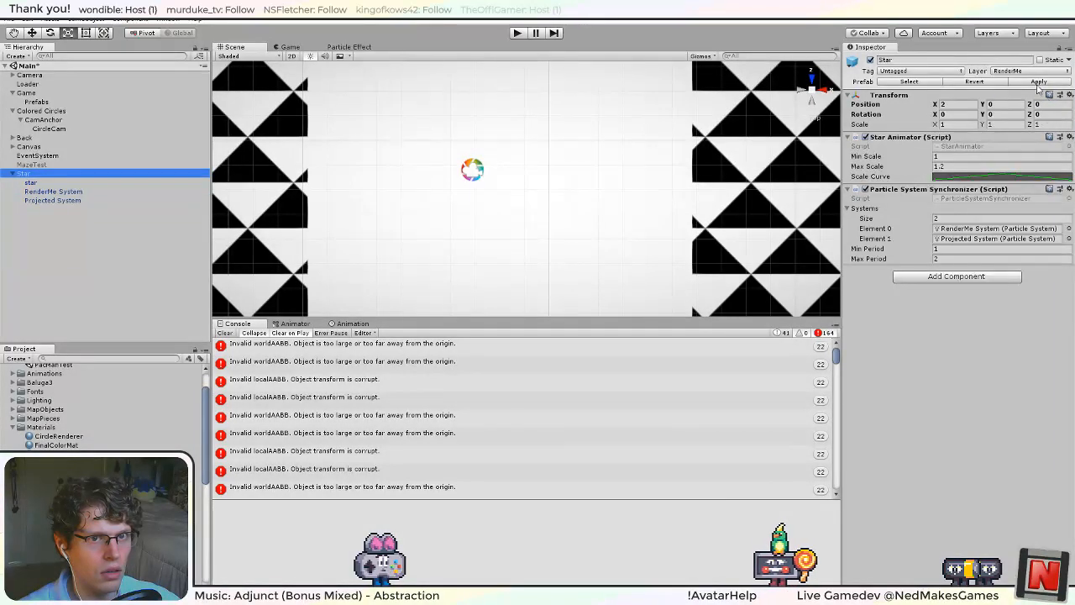
{"action": "left_click", "coordinate": [1038, 81]}
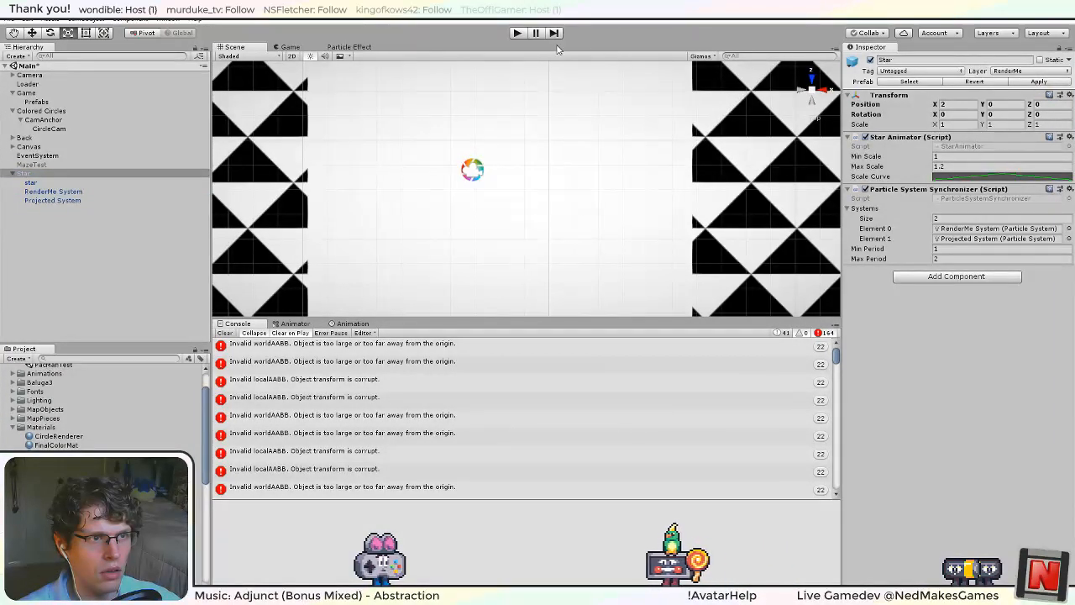
Run the game with Emission enabled, stop it, and examine the first invalid worldAABB and localAABB errors in the console.
{"action": "left_click", "coordinate": [518, 33]}
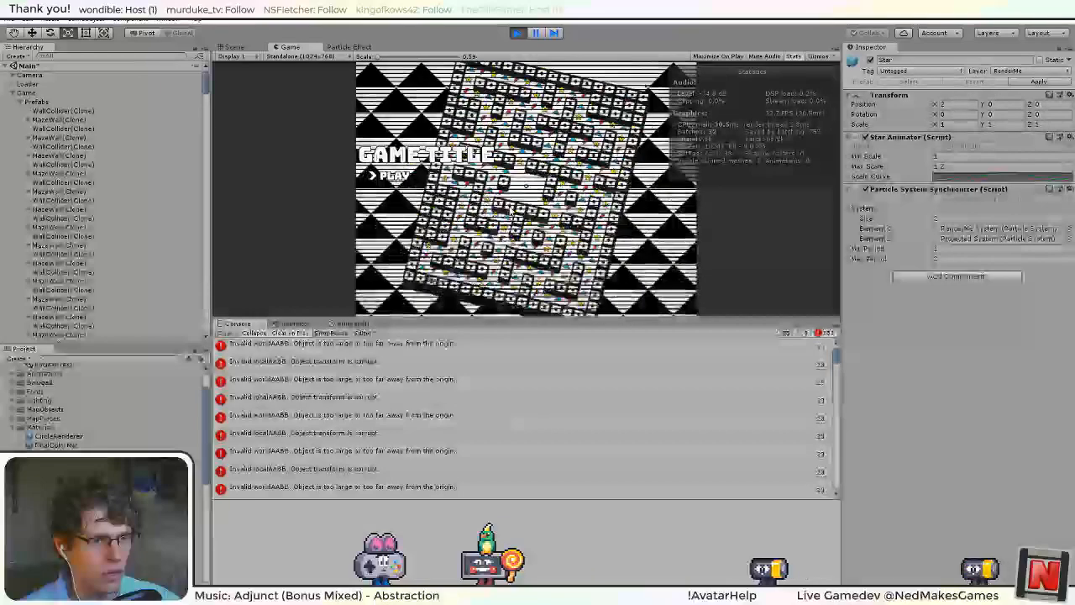
{"action": "left_click", "coordinate": [519, 34]}
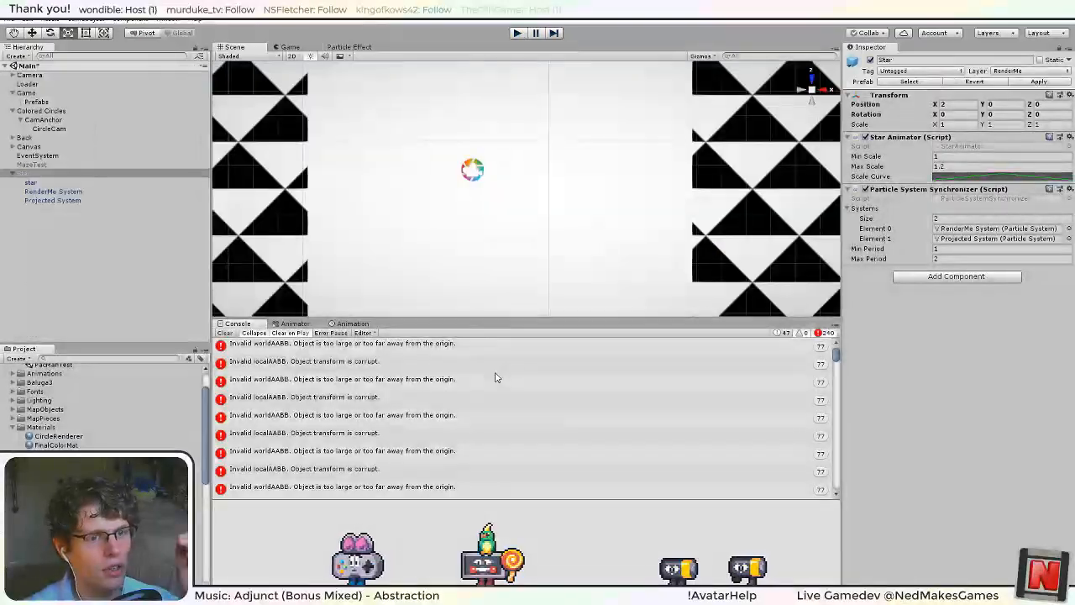
{"action": "left_click", "coordinate": [406, 347]}
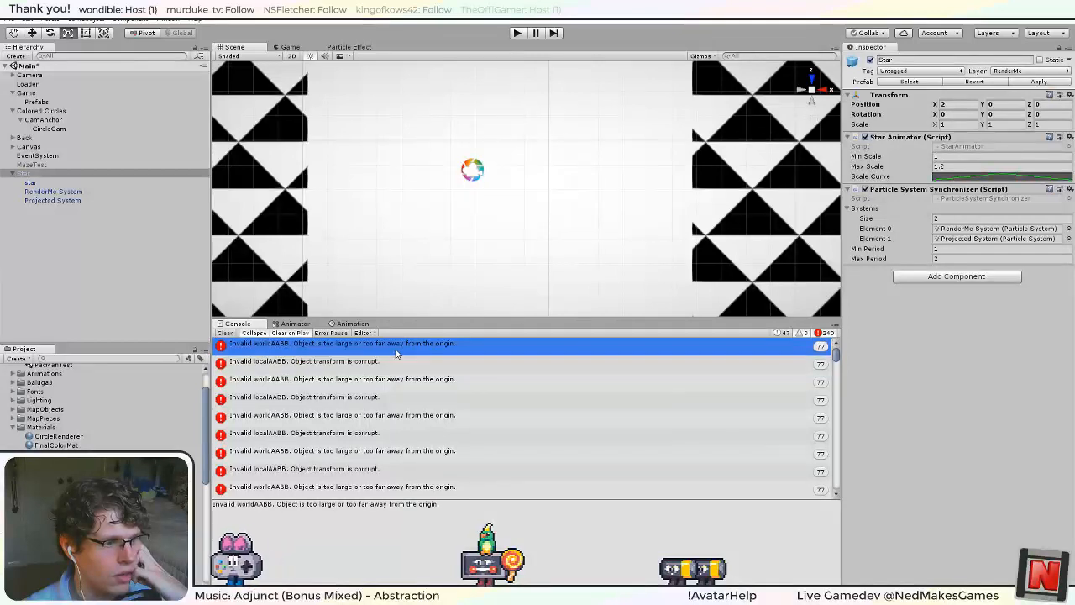
{"action": "left_click", "coordinate": [394, 370]}
{"action": "left_click", "coordinate": [386, 397]}
{"action": "left_click", "coordinate": [372, 417]}
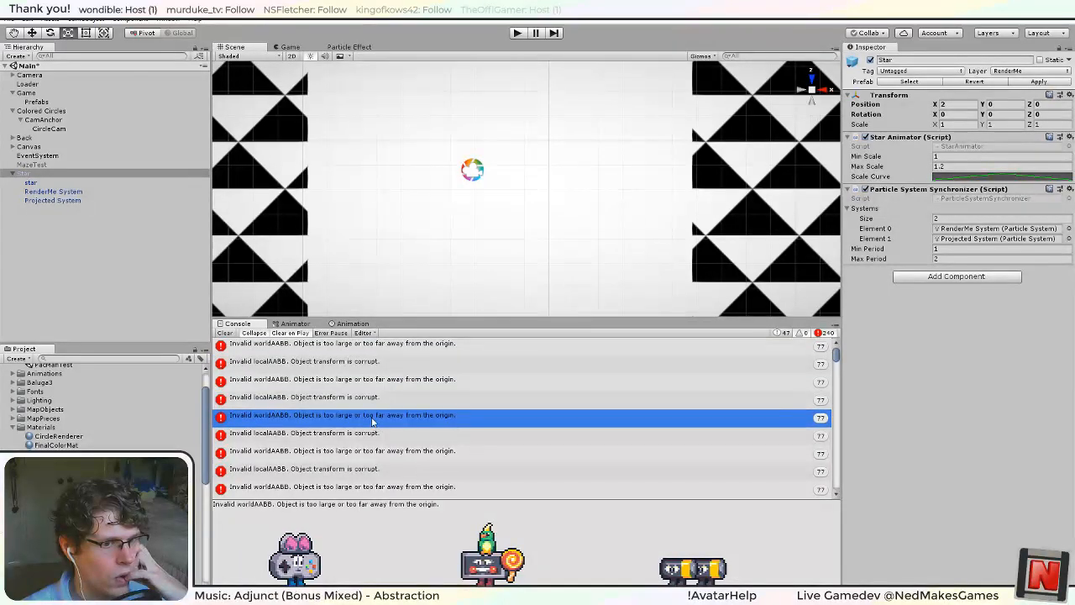
Disable the Emission module on the Star's RenderMe System and Projected System.
{"action": "left_click", "coordinate": [68, 193]}
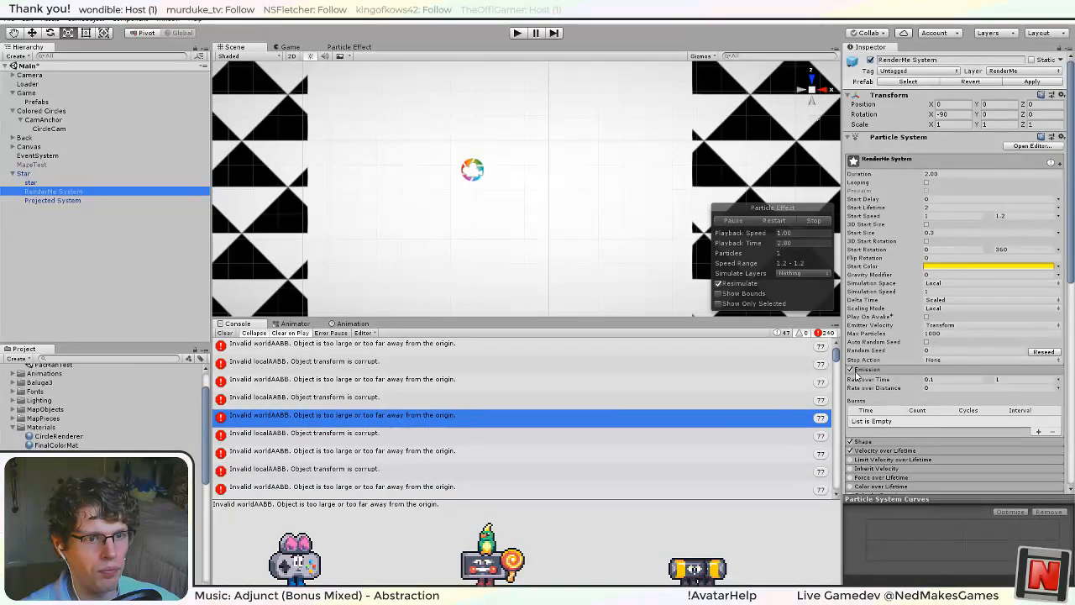
{"action": "left_click", "coordinate": [851, 369]}
{"action": "left_click", "coordinate": [56, 201]}
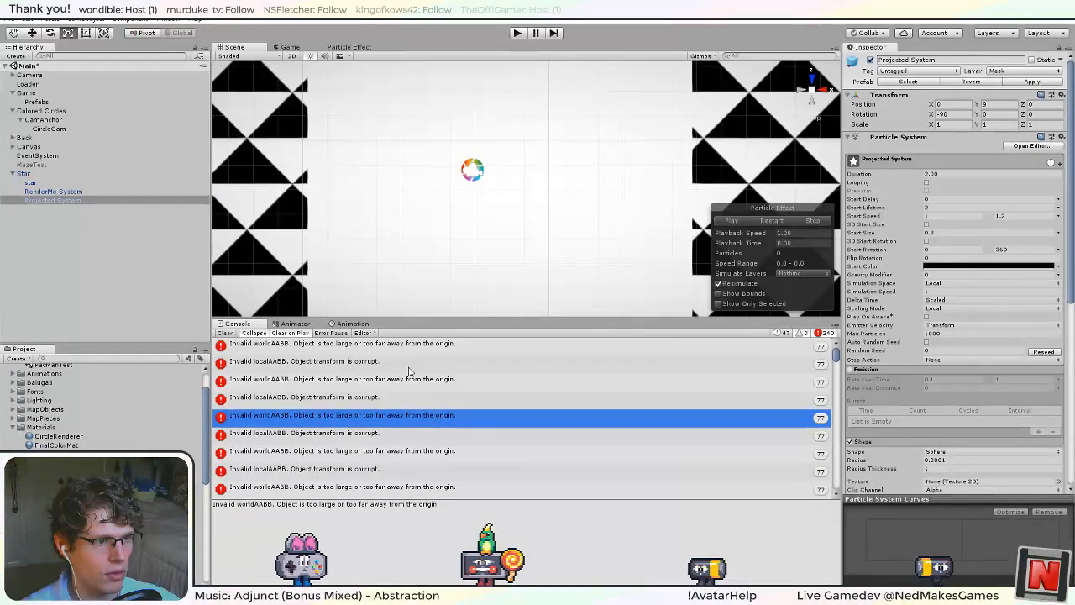
Switch to Visual Studio, browse the overloads of the Emit call in Update, and restore the line as system.Emit(1);.
{"action": "double_click", "coordinate": [381, 348]}
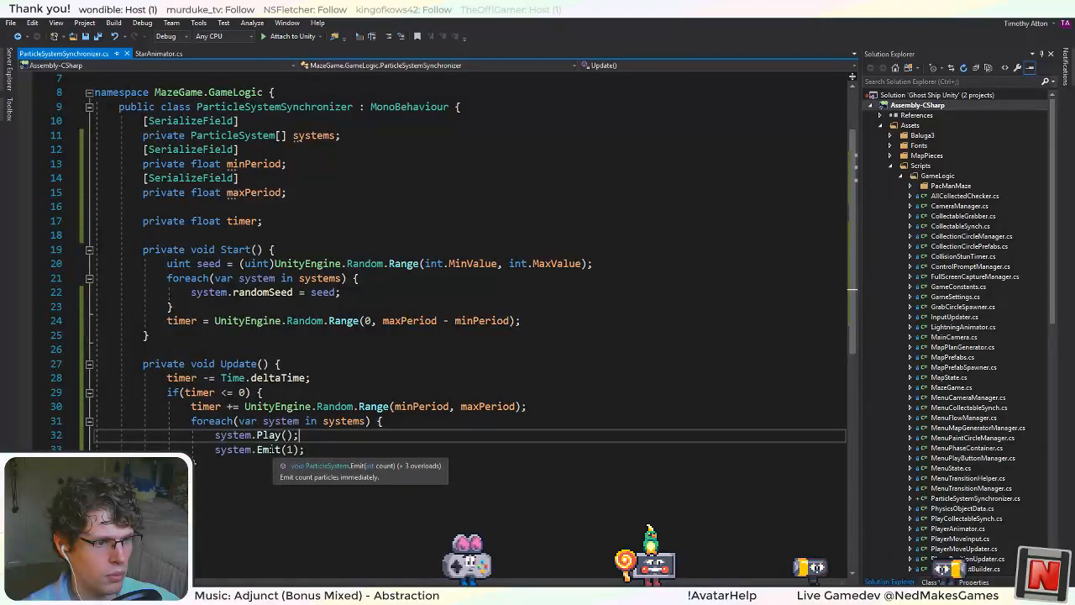
{"action": "left_click_drag", "start_coordinate": [257, 451], "coordinate": [286, 456]}
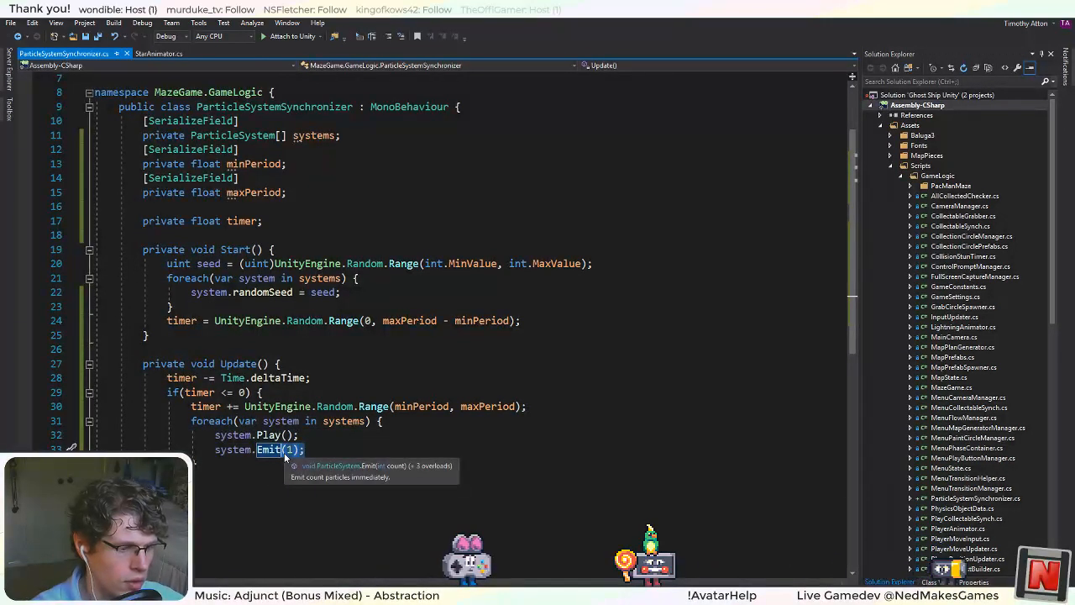
{"action": "type", "text": "Emit("}
{"action": "key", "text": "Down"}
{"action": "key", "text": "Down"}
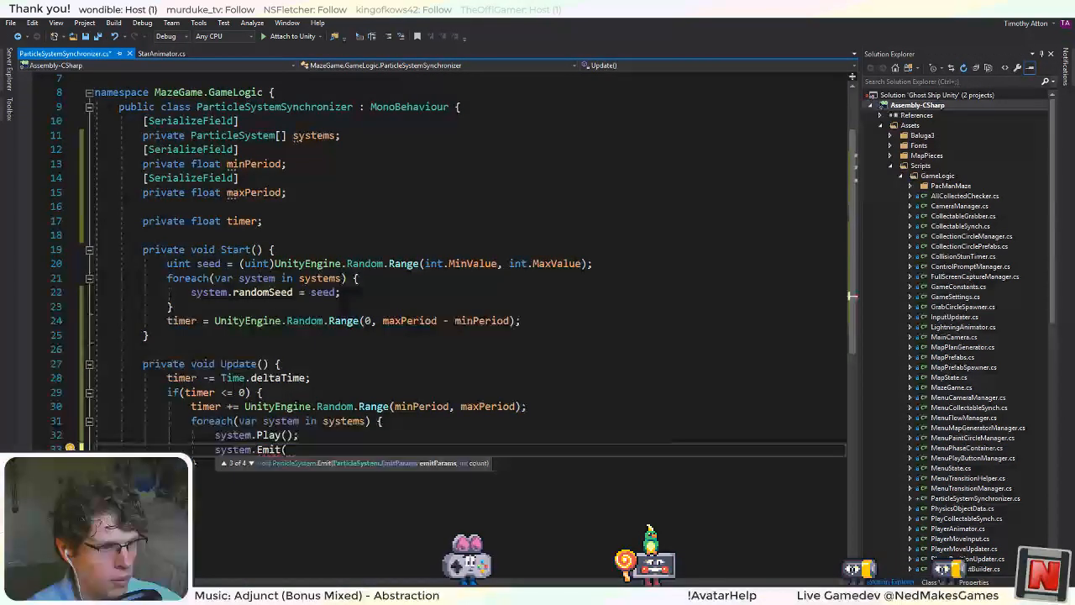
{"action": "key", "text": "Down"}
{"action": "key", "text": "Down"}
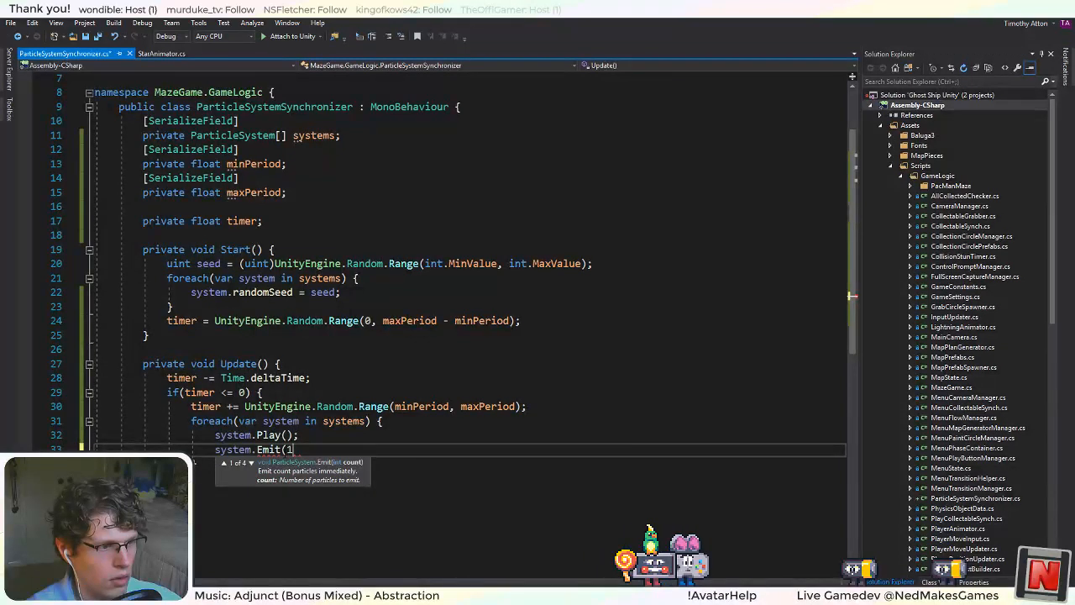
{"action": "type", "text": ");"}
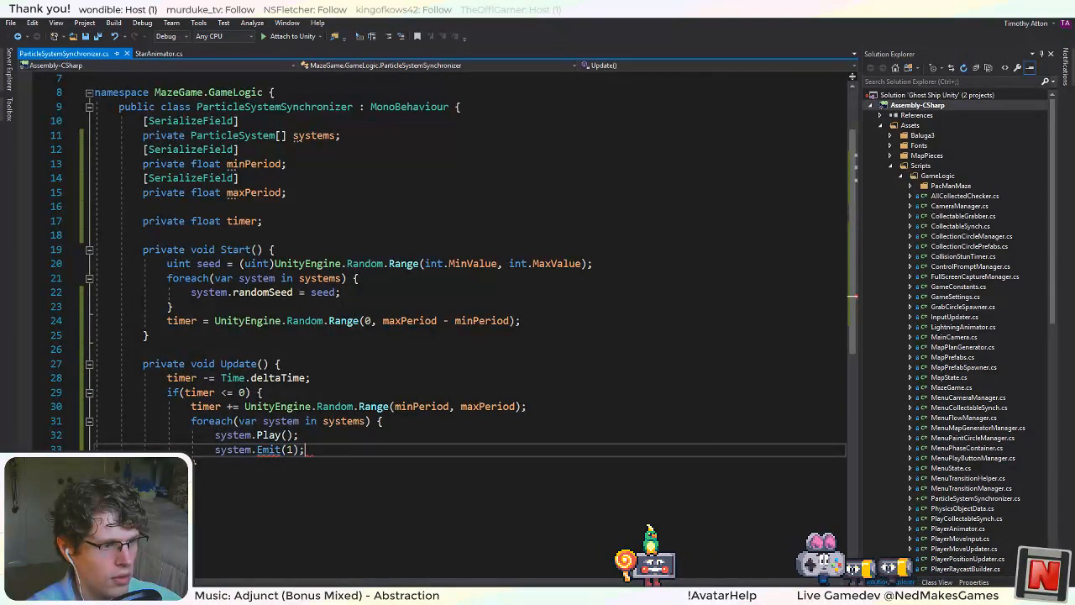
Delete the system.Play(); line from the foreach loop in Update.
{"action": "left_click_drag", "start_coordinate": [309, 435], "coordinate": [77, 417]}
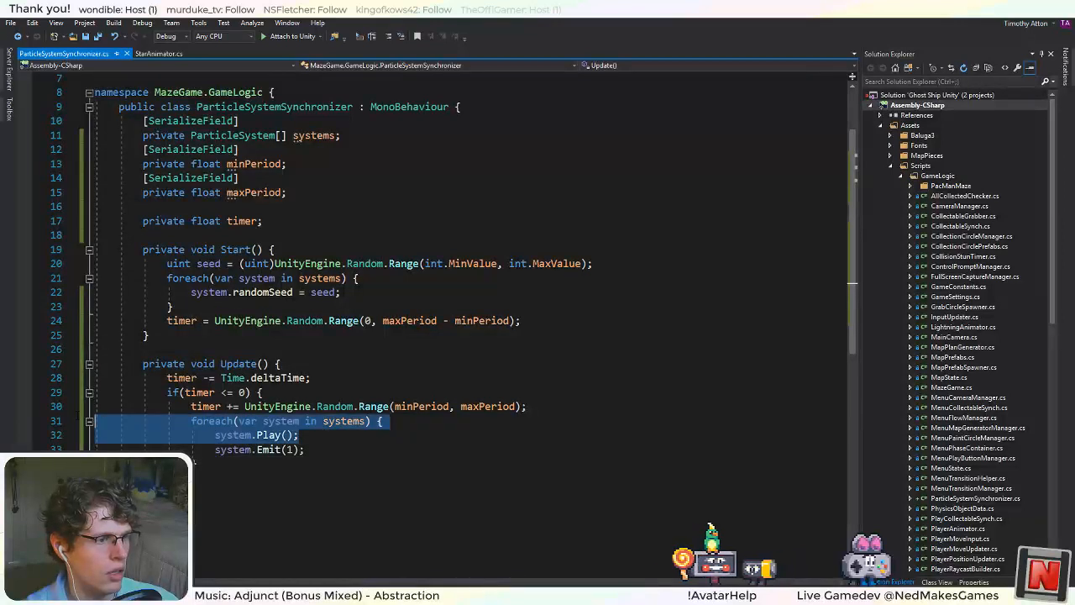
{"action": "key", "text": "shift+Down"}
{"action": "key", "text": "BackSpace"}
{"action": "key", "text": "BackSpace"}
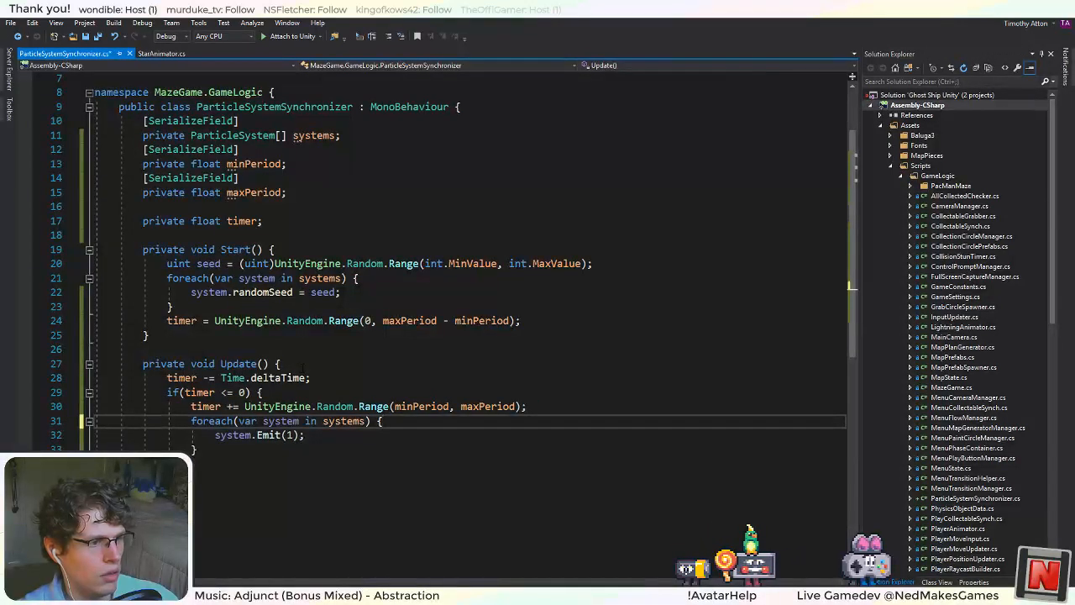
Comment out the Update method in ParticleSystemSynchronizer and save the script.
{"action": "left_click_drag", "start_coordinate": [198, 449], "coordinate": [143, 363]}
{"action": "left_click", "coordinate": [388, 36]}
{"action": "left_click", "coordinate": [383, 194]}
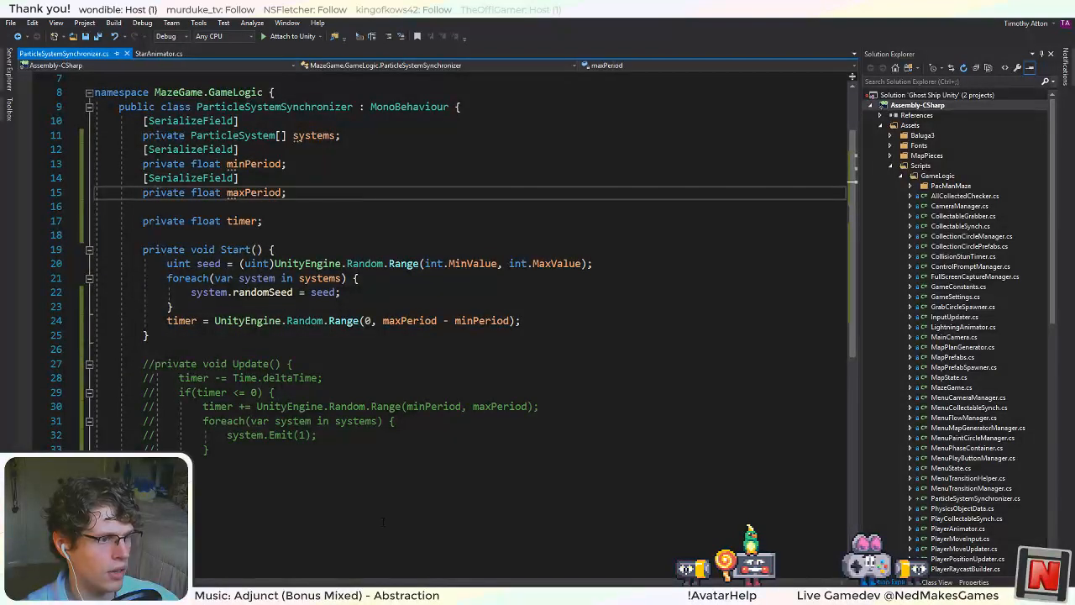
Switch to Unity, run the game with Update commented out, inspect a Star(Clone)'s RenderMe System Emission settings, and stop the game.
{"action": "key", "text": "alt+Tab"}
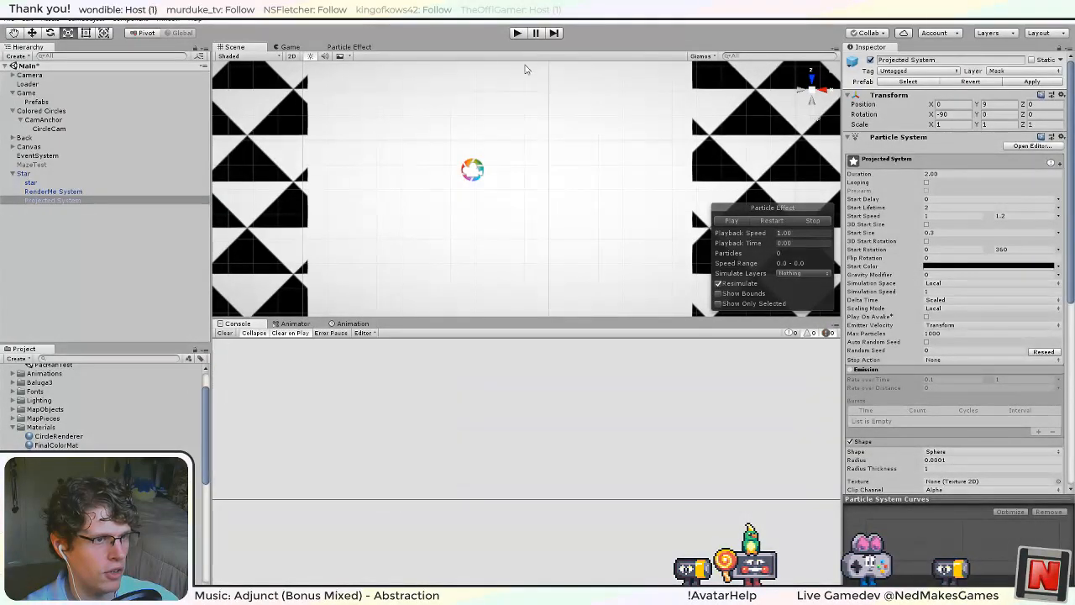
{"action": "left_click", "coordinate": [517, 33]}
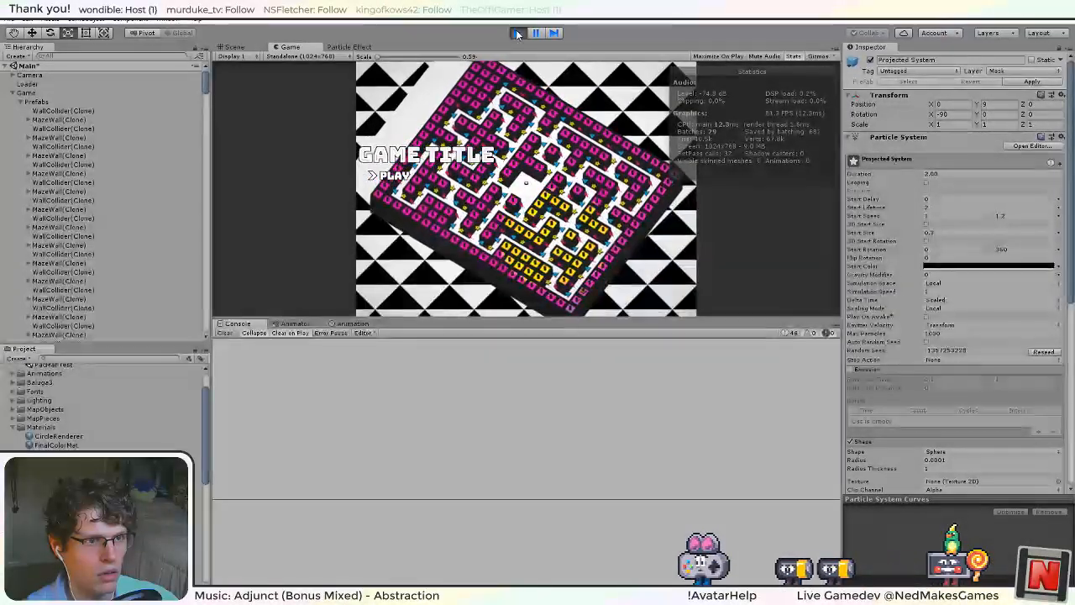
{"action": "scroll", "coordinate": [65, 227], "scroll_direction": "down", "scroll_amount": 5}
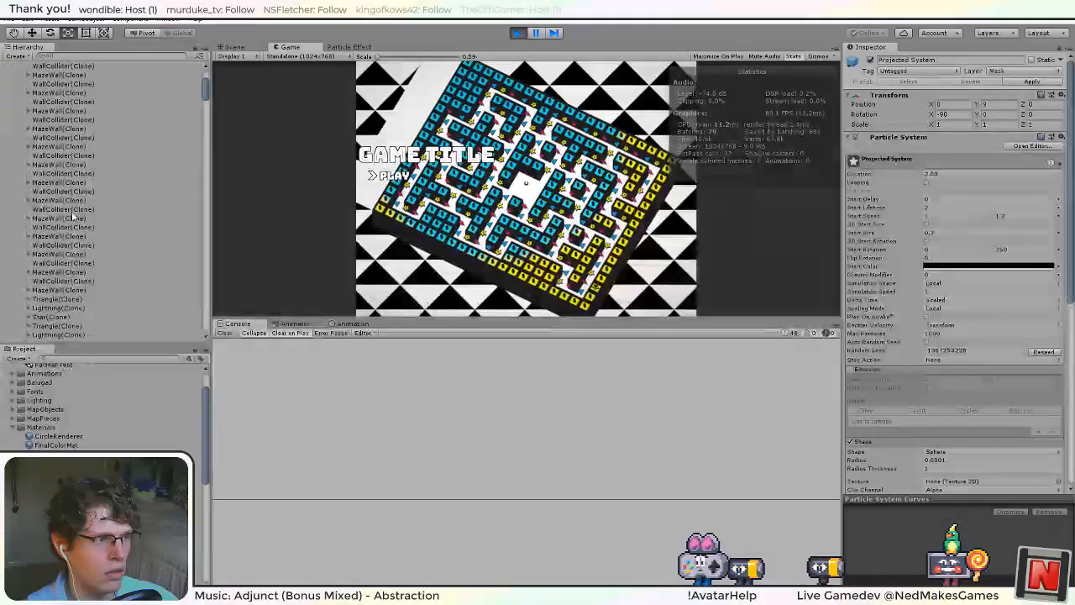
{"action": "left_click", "coordinate": [36, 233]}
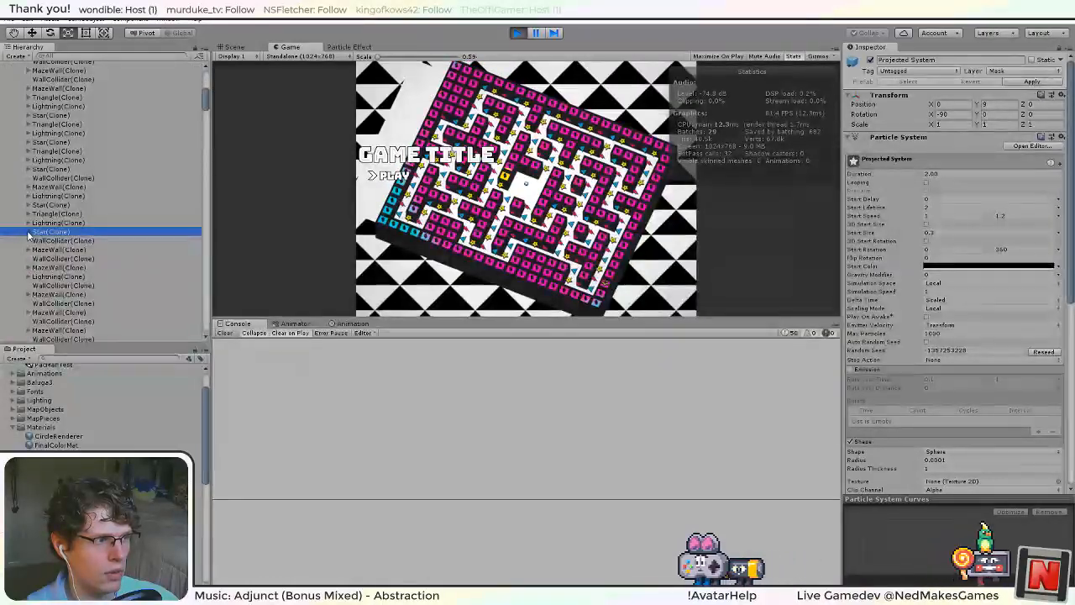
{"action": "left_click", "coordinate": [28, 232]}
{"action": "left_click", "coordinate": [58, 242]}
{"action": "left_click", "coordinate": [62, 250]}
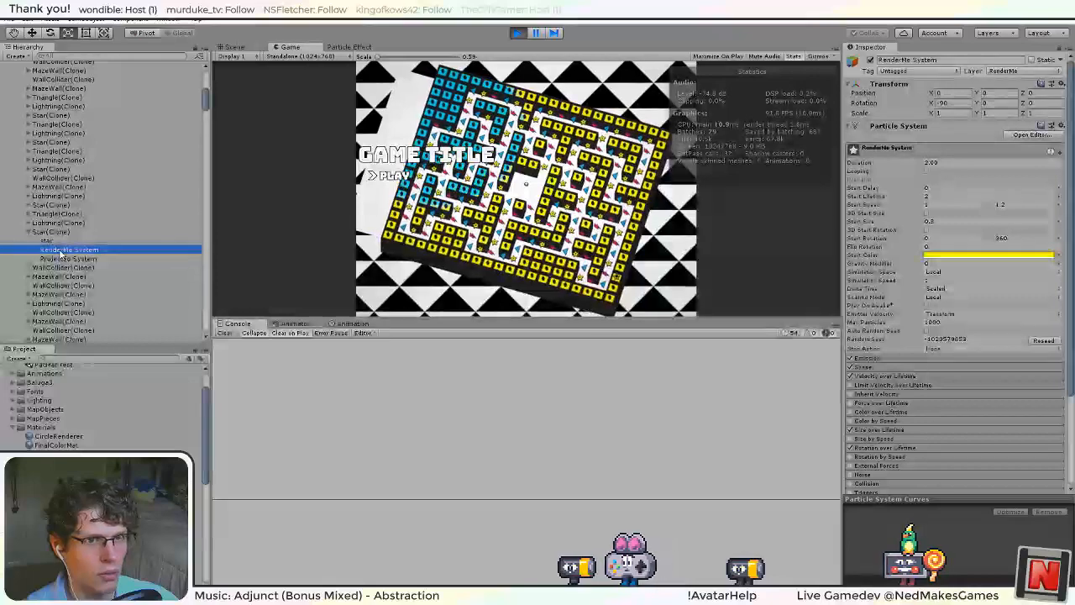
{"action": "mouse_move", "coordinate": [1065, 151]}
{"action": "left_mouse_down"}
{"action": "mouse_move", "coordinate": [1071, 383]}
{"action": "mouse_move", "coordinate": [1065, 135]}
{"action": "left_mouse_up"}
{"action": "scroll", "coordinate": [1060, 174], "scroll_direction": "down", "scroll_amount": 2}
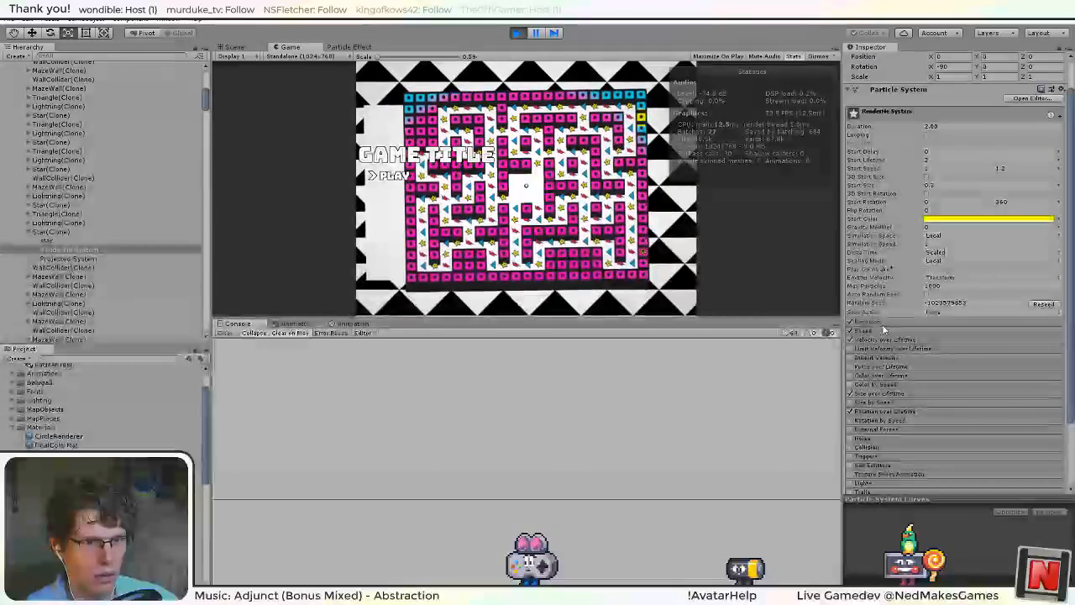
{"action": "left_click", "coordinate": [882, 323]}
{"action": "left_click", "coordinate": [517, 32]}
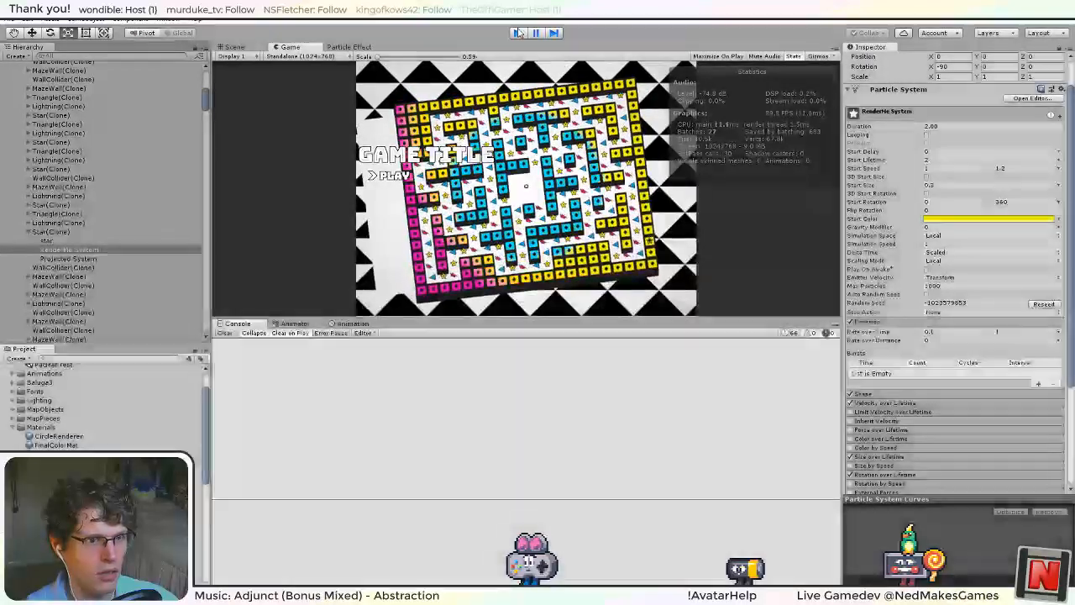
Check the Emission settings of Star's RenderMe System and Projected System, and apply Star's changes to its prefab.
{"action": "left_click", "coordinate": [44, 191]}
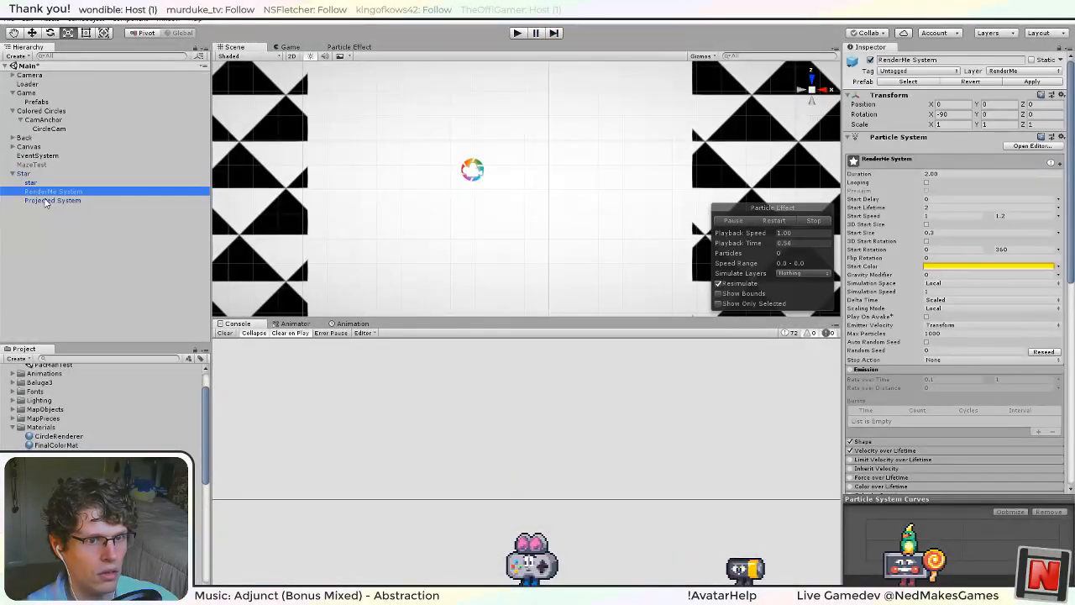
{"action": "left_click", "coordinate": [47, 201]}
{"action": "left_click", "coordinate": [44, 192]}
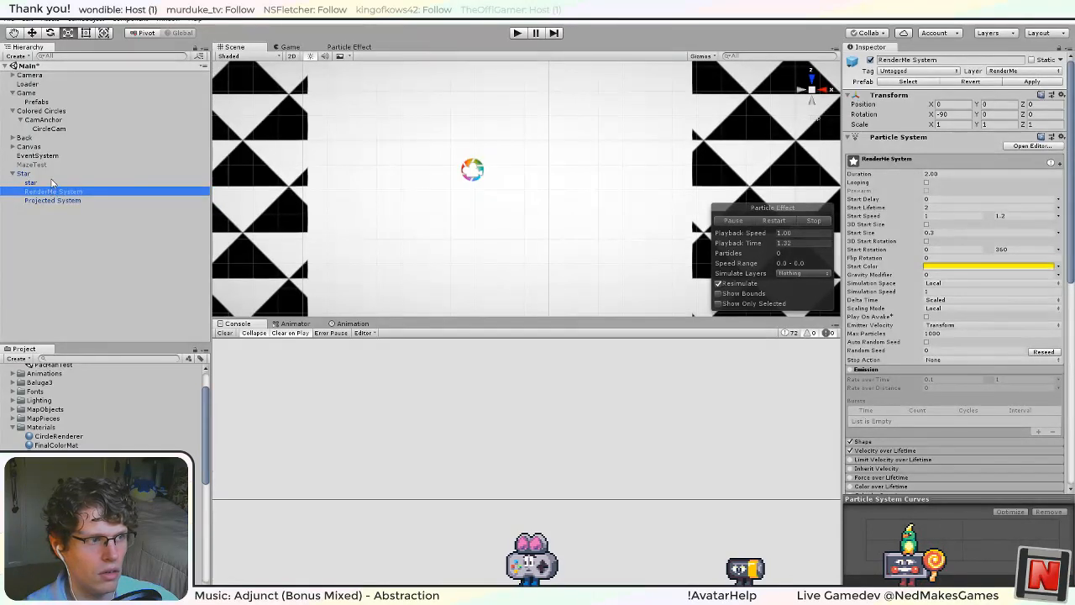
{"action": "left_click", "coordinate": [51, 173]}
{"action": "left_click", "coordinate": [1040, 83]}
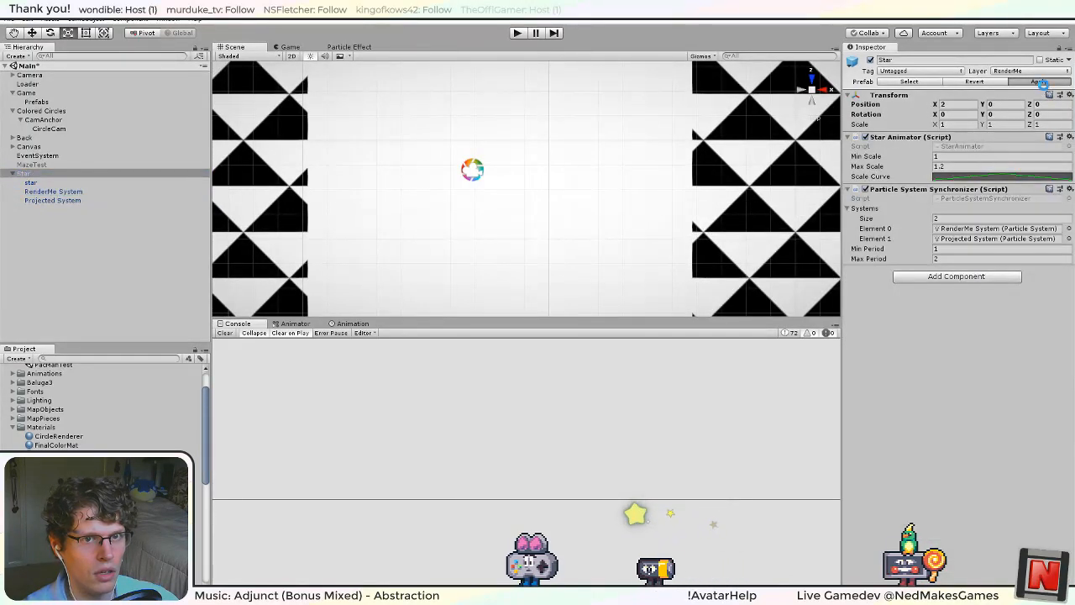
{"action": "left_click", "coordinate": [53, 192]}
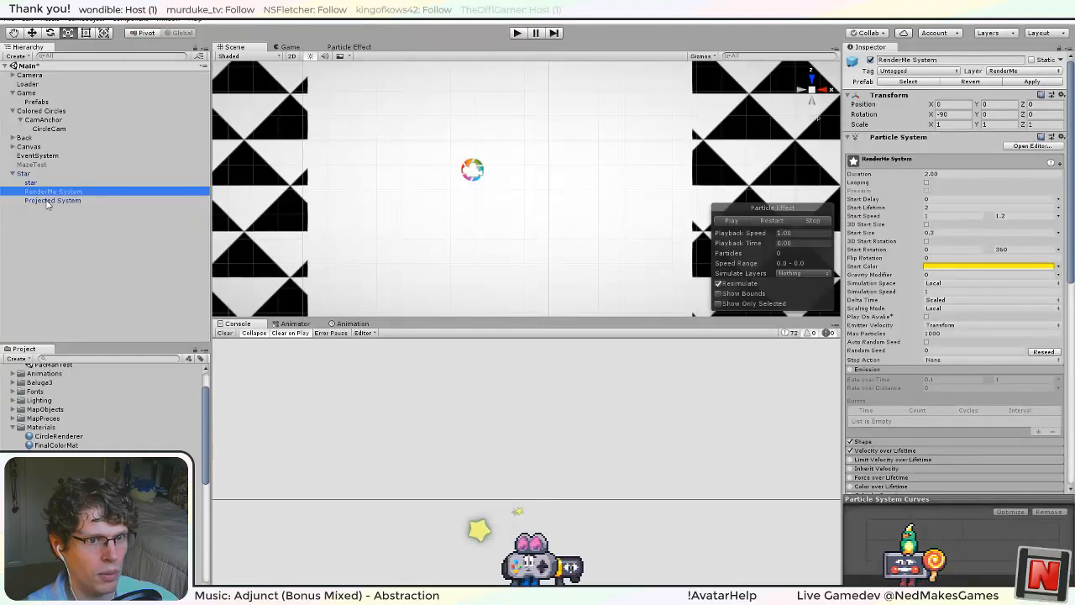
{"action": "left_click", "coordinate": [49, 202]}
Run the game, inspect the Emission setting of a Star(Clone)'s RenderMe System, and stop the game.
{"action": "left_click", "coordinate": [518, 33]}
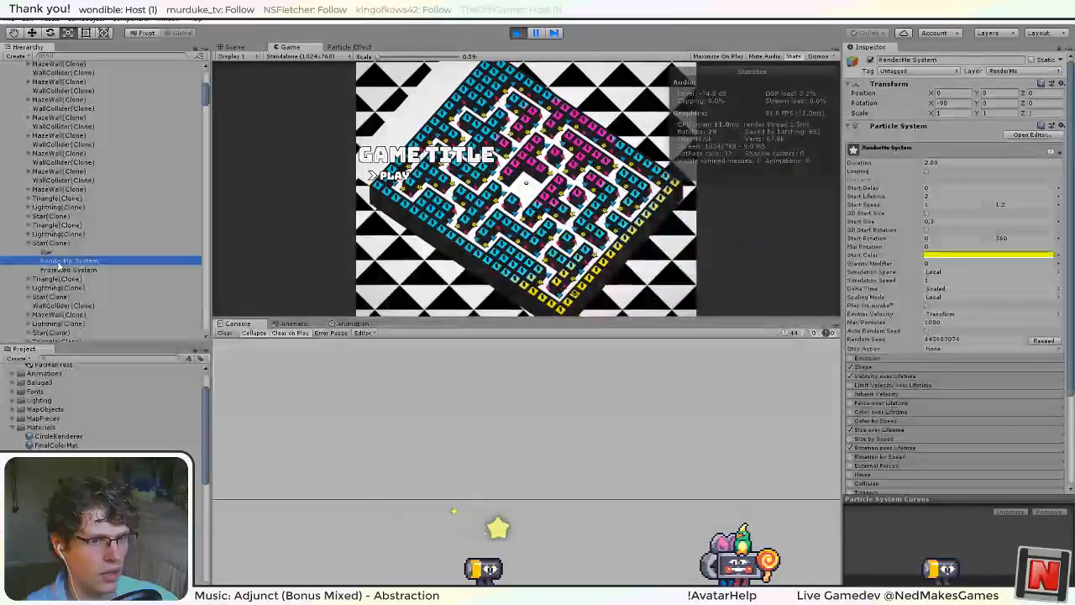
{"action": "left_click", "coordinate": [65, 261]}
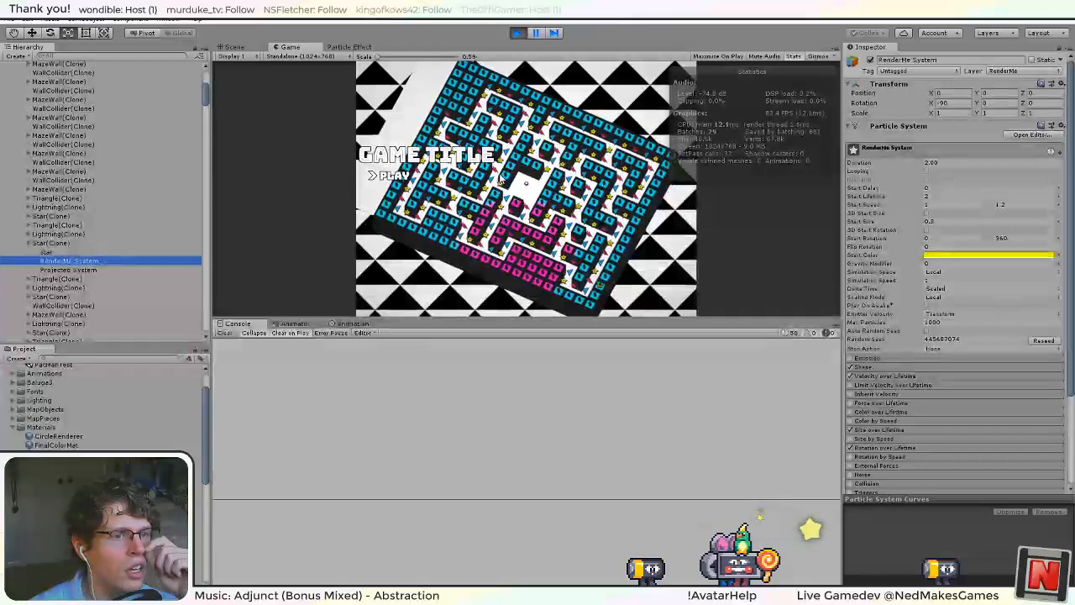
{"action": "left_click", "coordinate": [517, 32]}
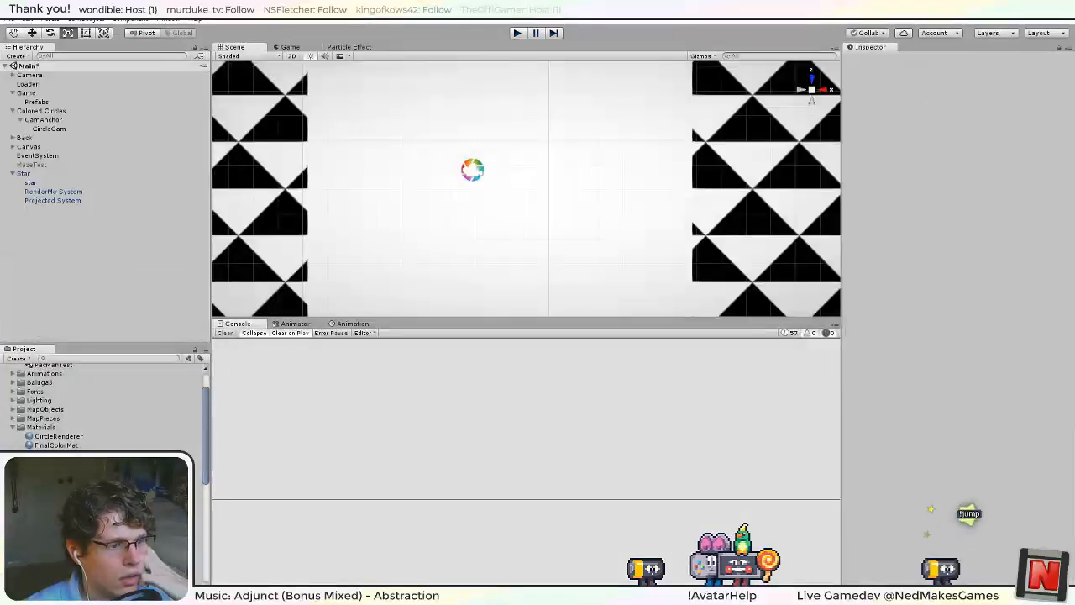
Switch to Visual Studio, uncomment the Update method, comment out only its system.Emit(1); line, and save the script.
{"action": "key", "text": "alt+Tab"}
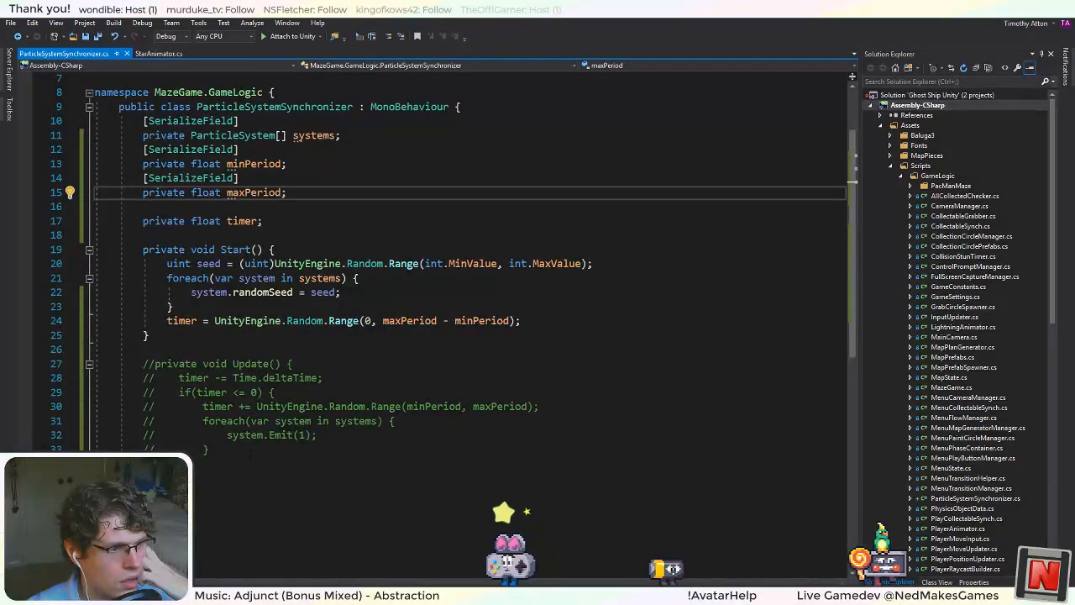
{"action": "left_click_drag", "start_coordinate": [250, 453], "coordinate": [167, 363]}
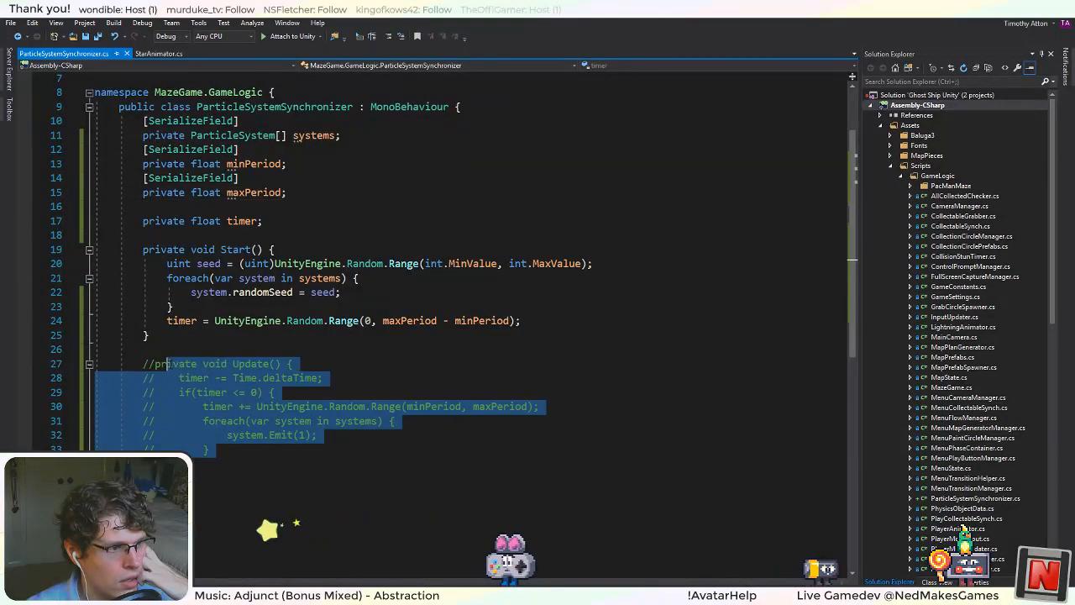
{"action": "left_click", "coordinate": [402, 36]}
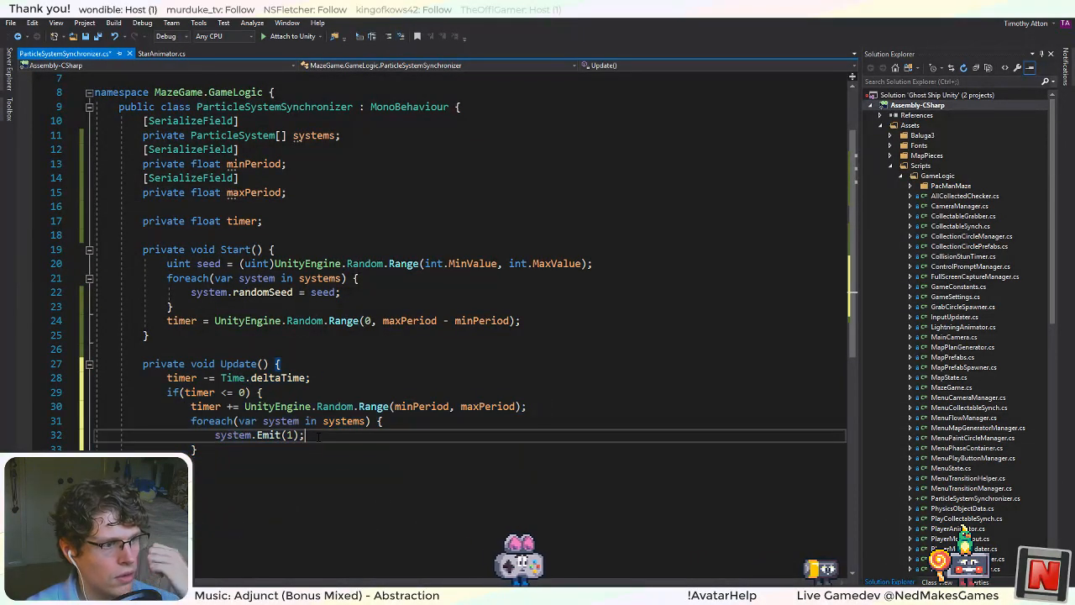
{"action": "left_click", "coordinate": [387, 38]}
{"action": "key", "text": "ctrl+s"}
Switch to Unity and test-run the game with only the Emit call commented out.
{"action": "left_click", "coordinate": [262, 592]}
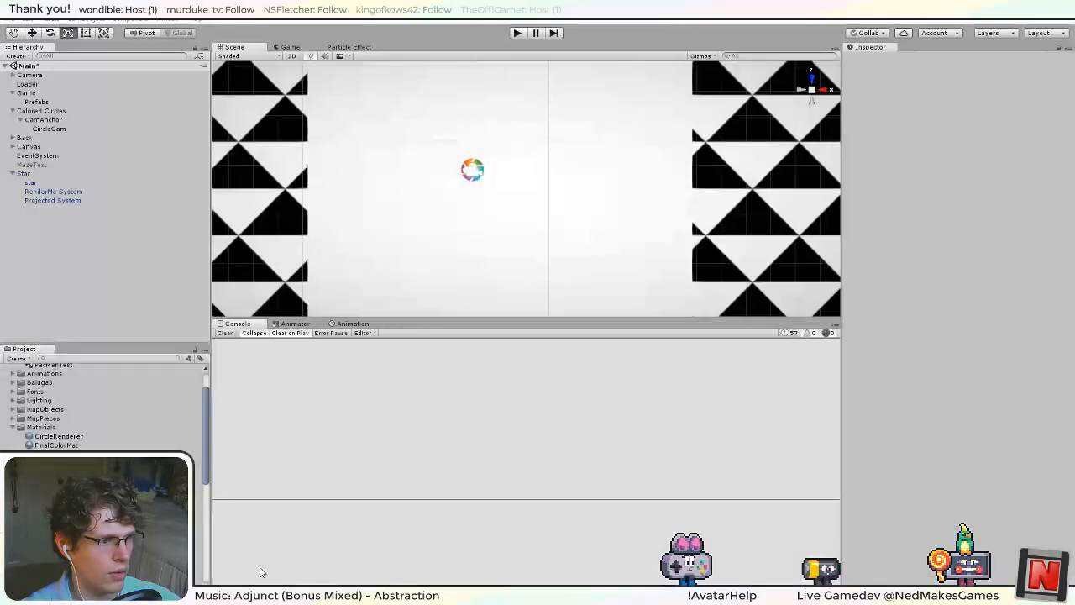
{"action": "left_click", "coordinate": [518, 33]}
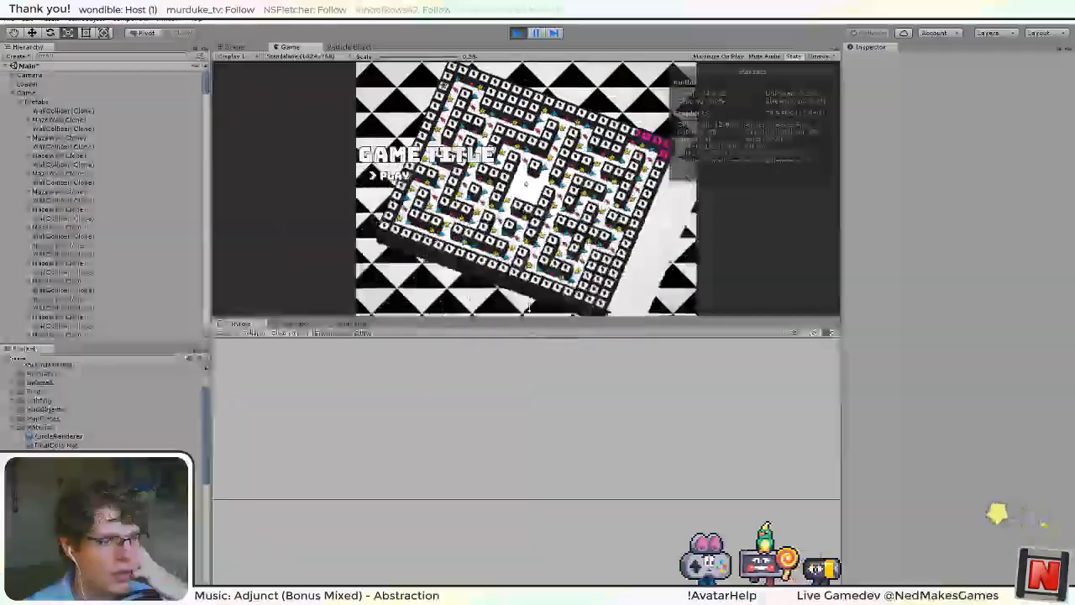
{"action": "left_click", "coordinate": [517, 33]}
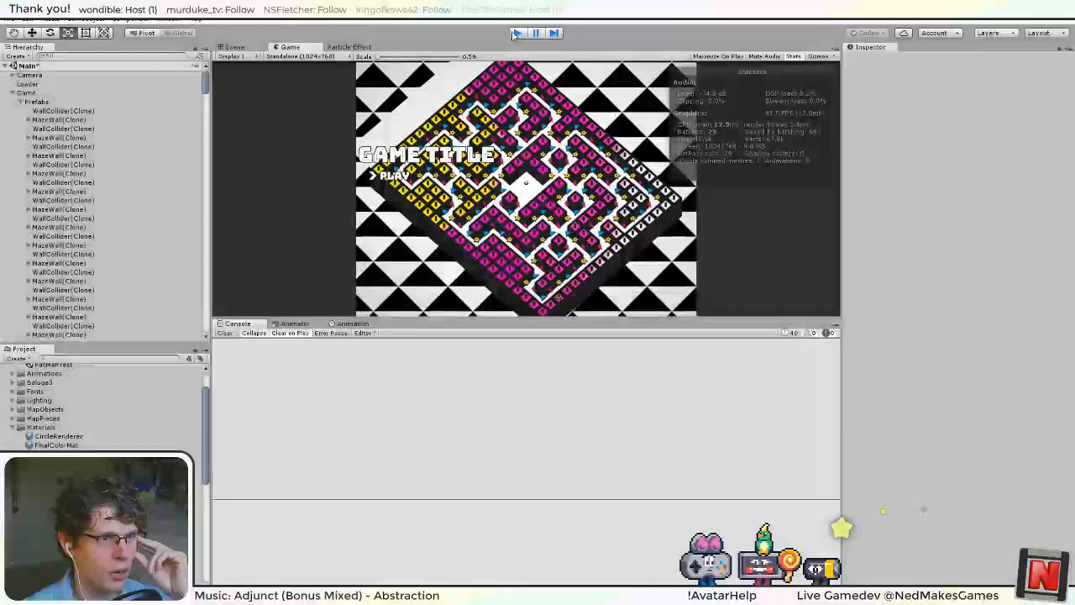
Switch to Visual Studio, restore the system.Emit(1); line in Update, and test-run the game in Unity.
{"action": "key", "text": "alt+Tab"}
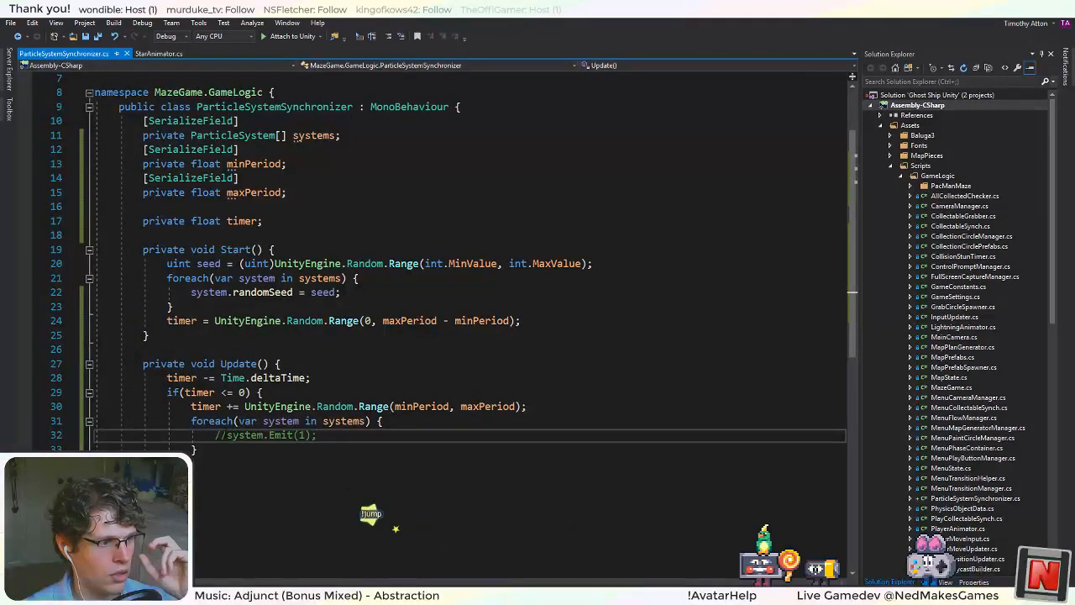
{"action": "key", "text": "BackSpace"}
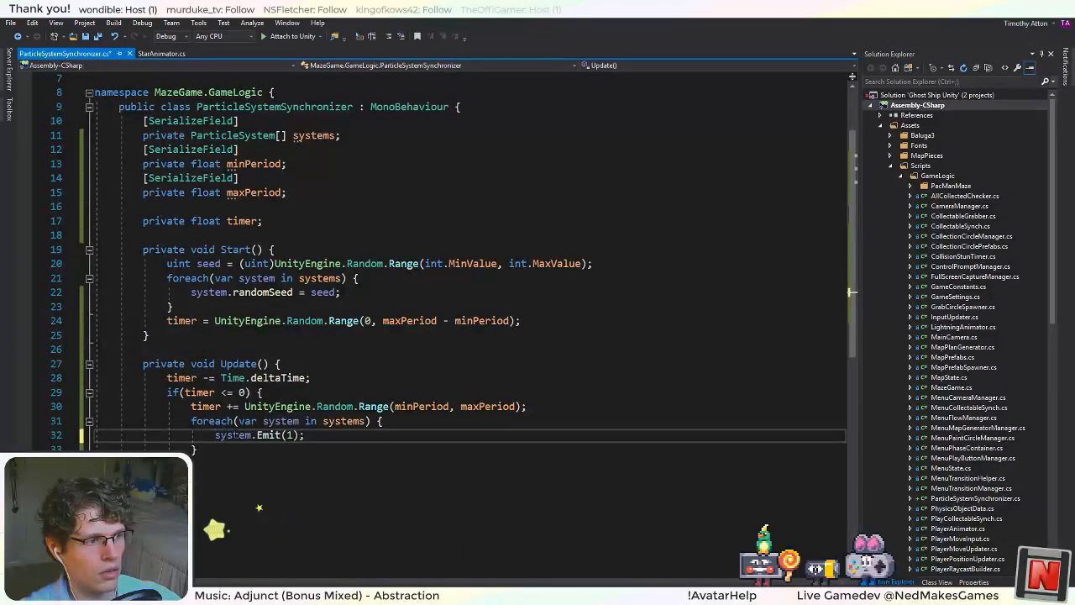
{"action": "key", "text": "alt+Tab"}
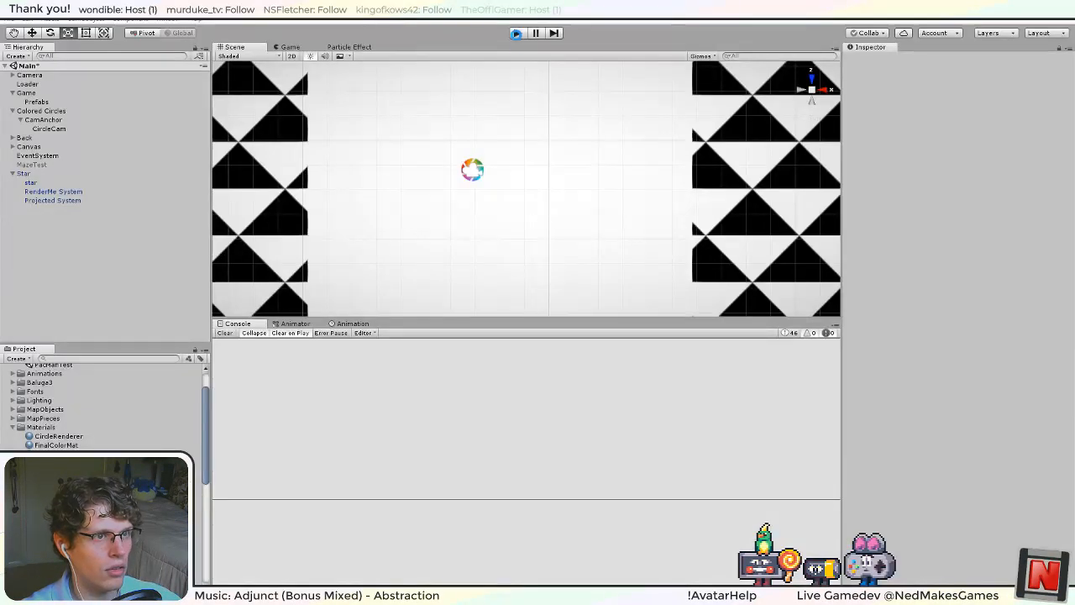
{"action": "left_click", "coordinate": [517, 34]}
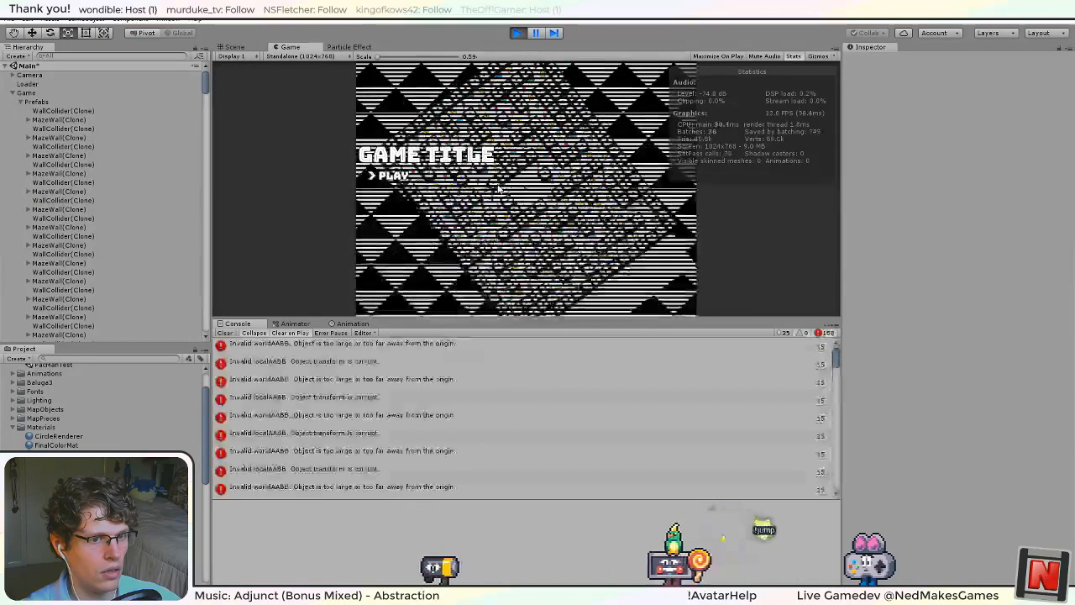
{"action": "key", "text": "ctrl+p"}
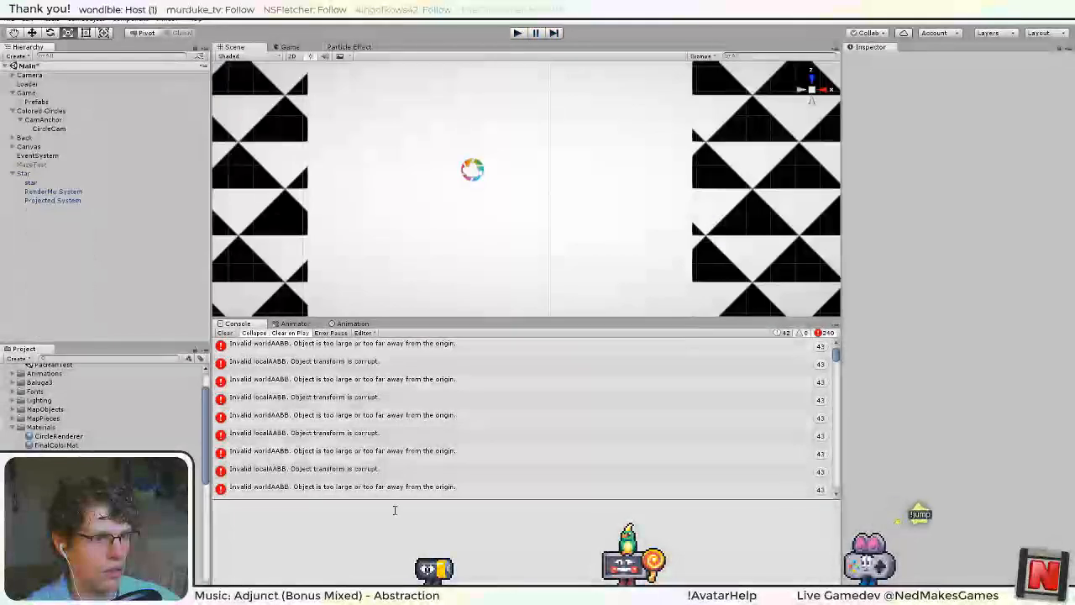
{"action": "key", "text": "alt+Tab"}
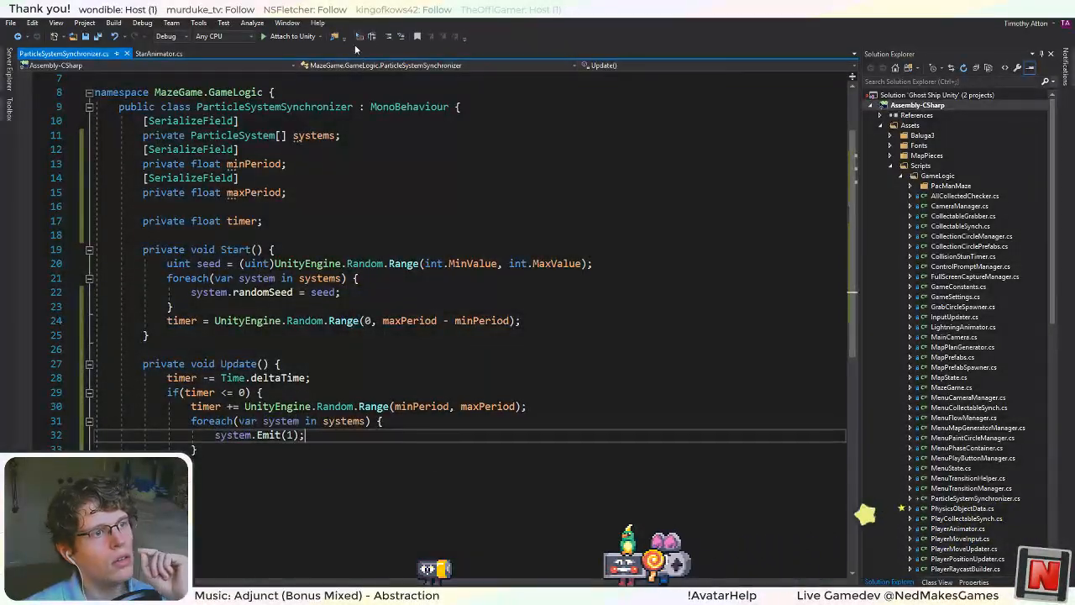
{"action": "left_click", "coordinate": [389, 36]}
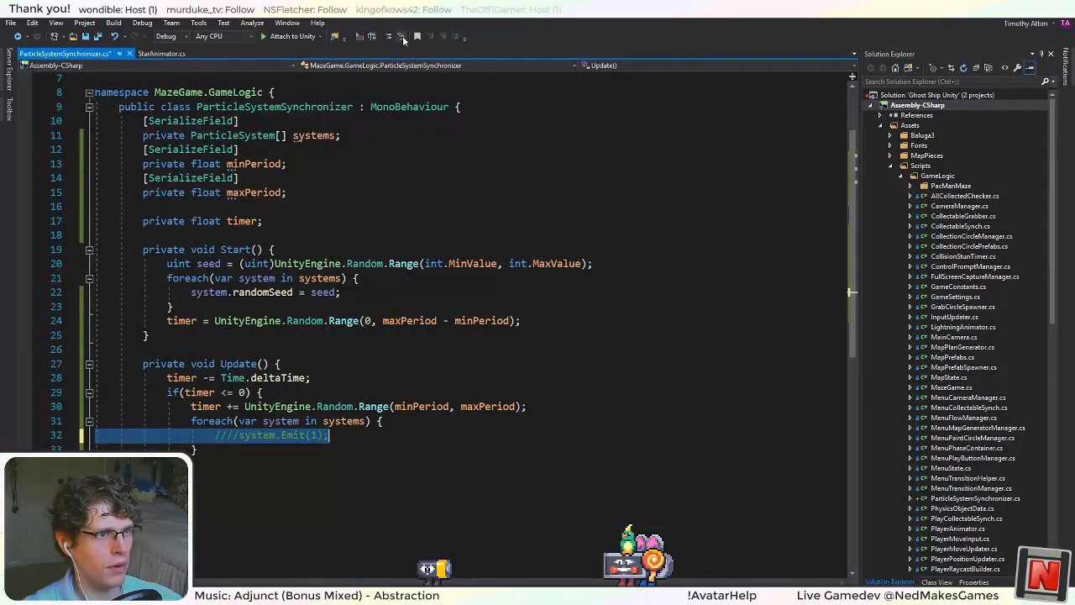
{"action": "left_click", "coordinate": [427, 266]}
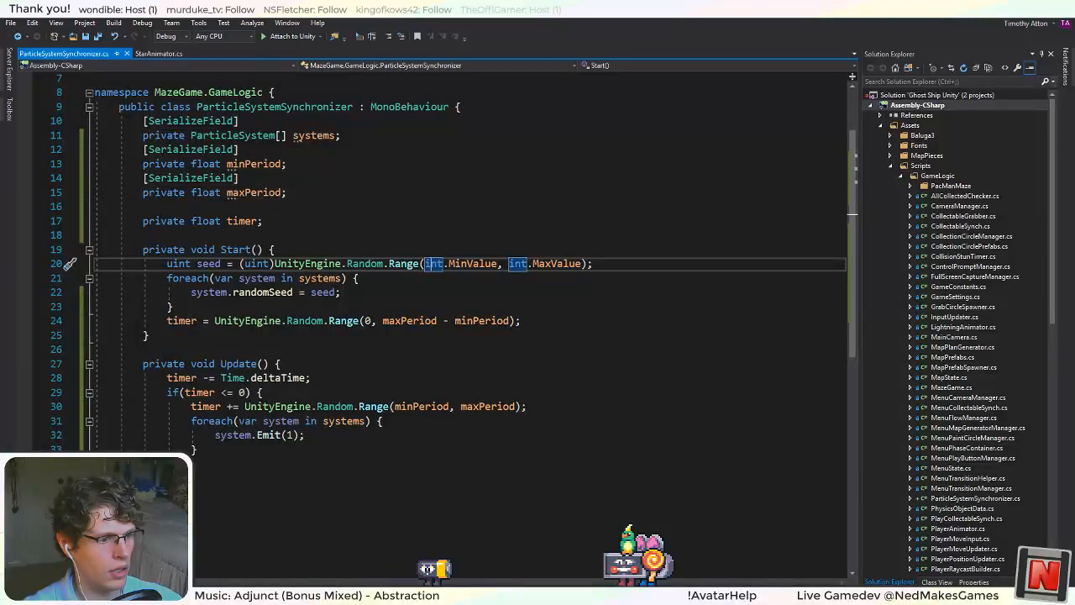
{"action": "key", "text": "alt+Tab"}
Enable Emission on Star's RenderMe System and Projected System, apply the change to the Star prefab, and test-run the game.
{"action": "left_click", "coordinate": [52, 200], "text": "shift"}
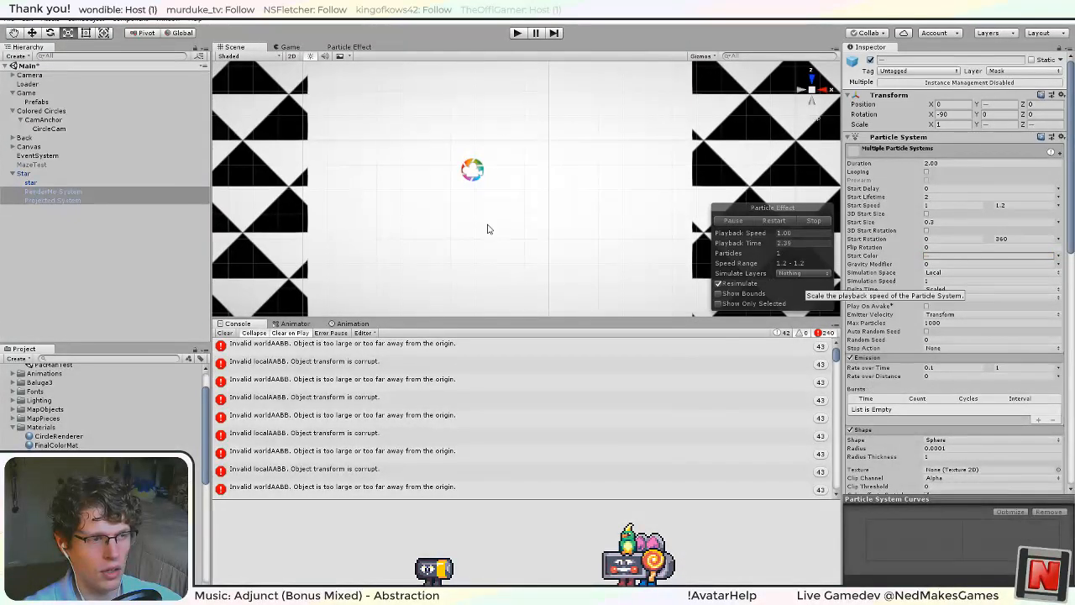
{"action": "left_click", "coordinate": [106, 192], "text": "ctrl"}
{"action": "left_click", "coordinate": [106, 193]}
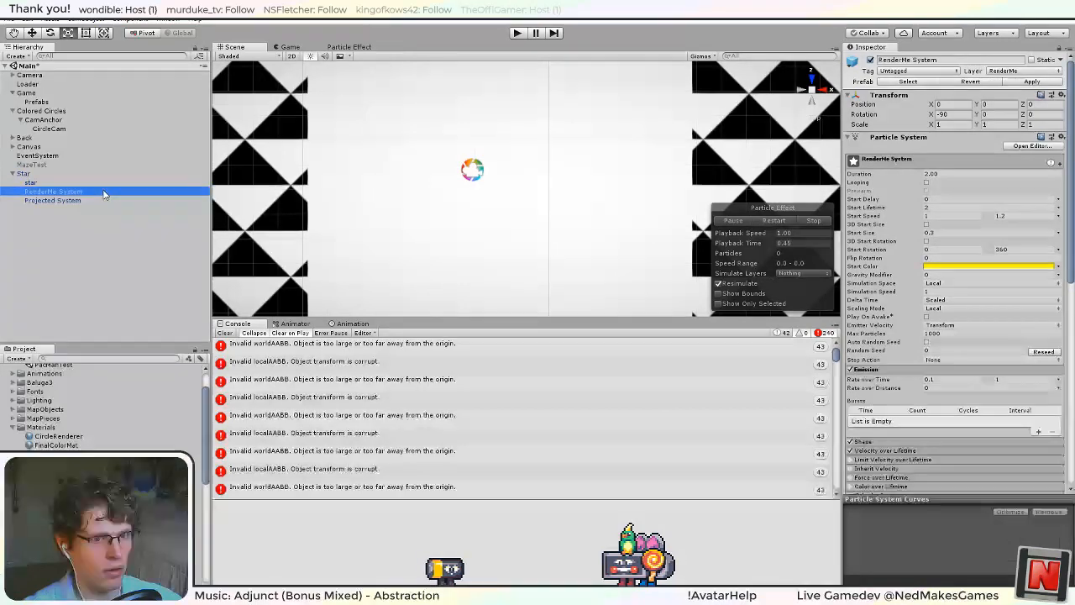
{"action": "left_click", "coordinate": [52, 175]}
{"action": "left_click", "coordinate": [1059, 82]}
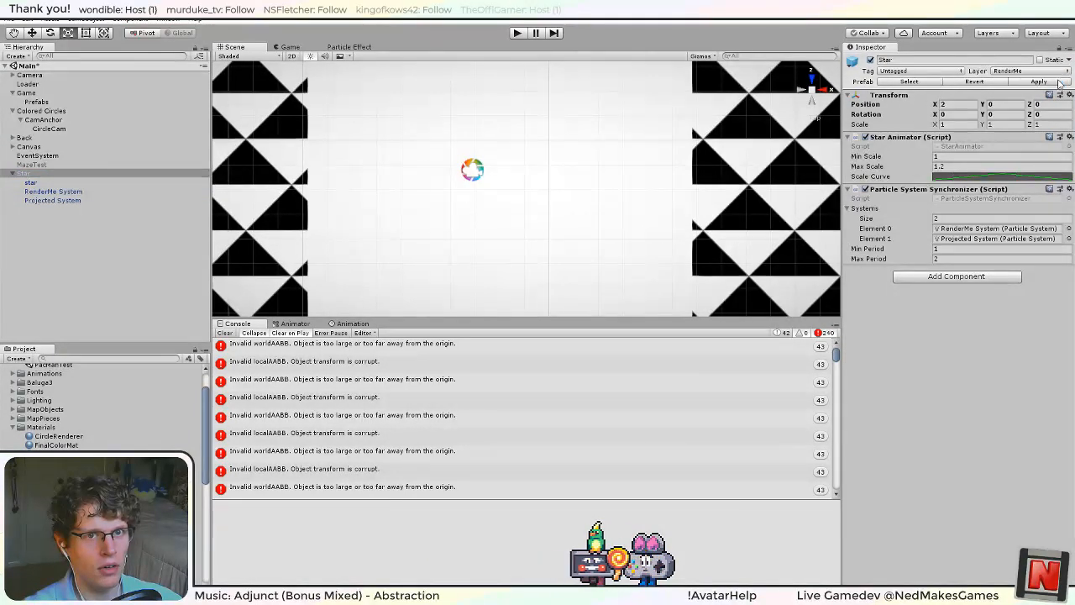
{"action": "left_click", "coordinate": [516, 32]}
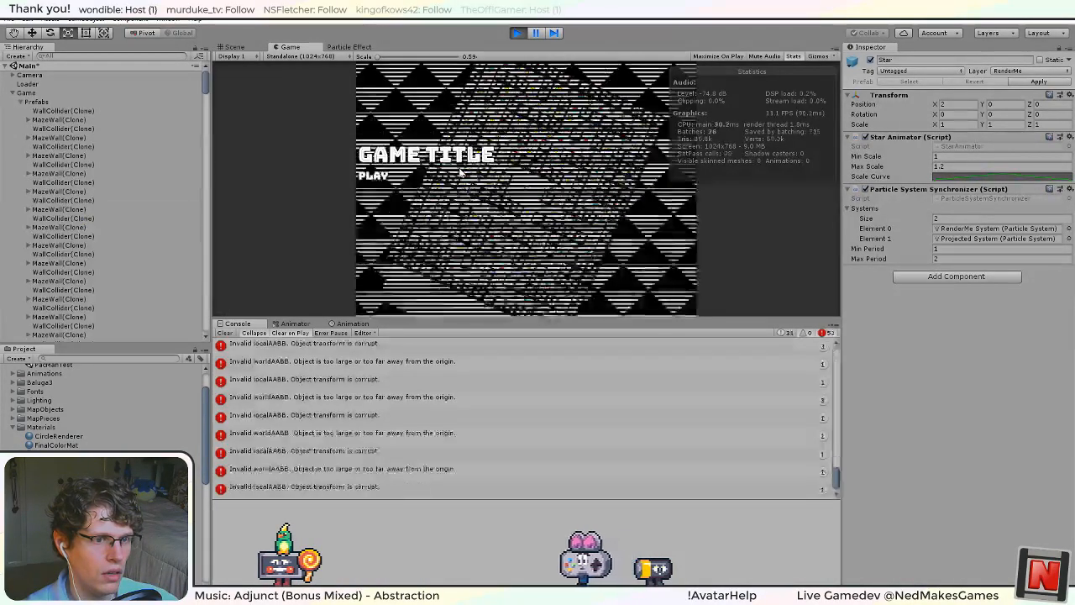
{"action": "left_click", "coordinate": [516, 32]}
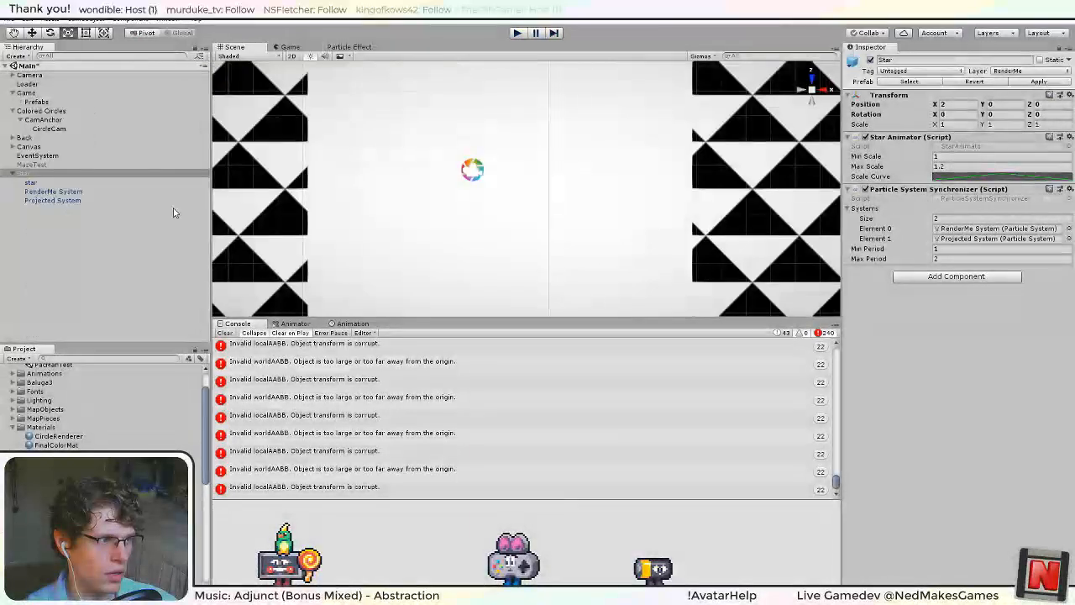
Disable Emission on both RenderMe System and Projected System, and review their Shape settings.
{"action": "left_click", "coordinate": [99, 201]}
{"action": "left_click", "coordinate": [87, 194], "text": "shift"}
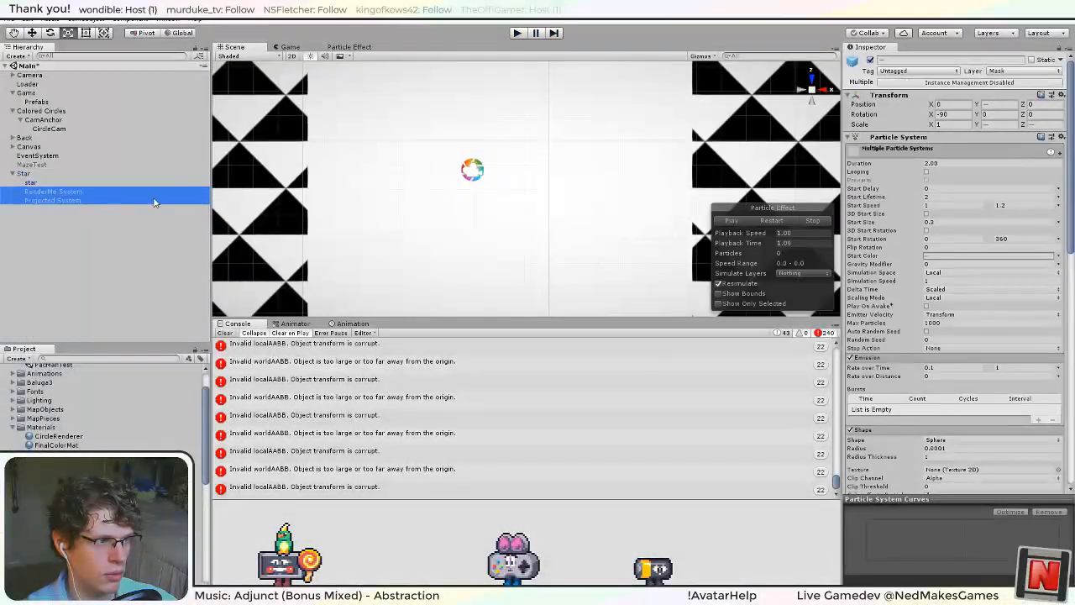
{"action": "left_click", "coordinate": [851, 358]}
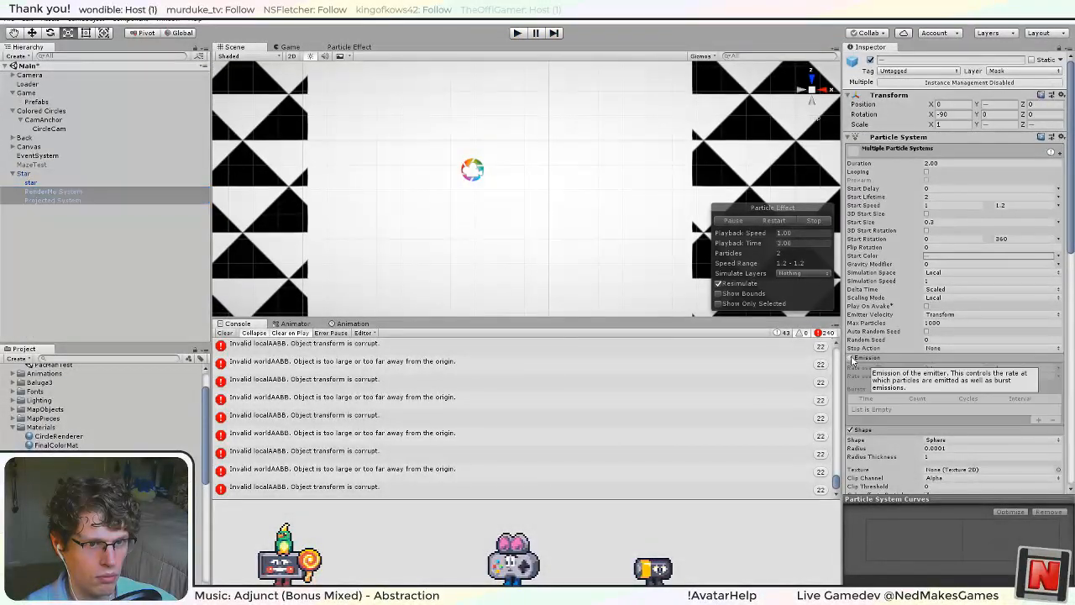
{"action": "scroll", "coordinate": [866, 385], "scroll_direction": "down", "scroll_amount": 3}
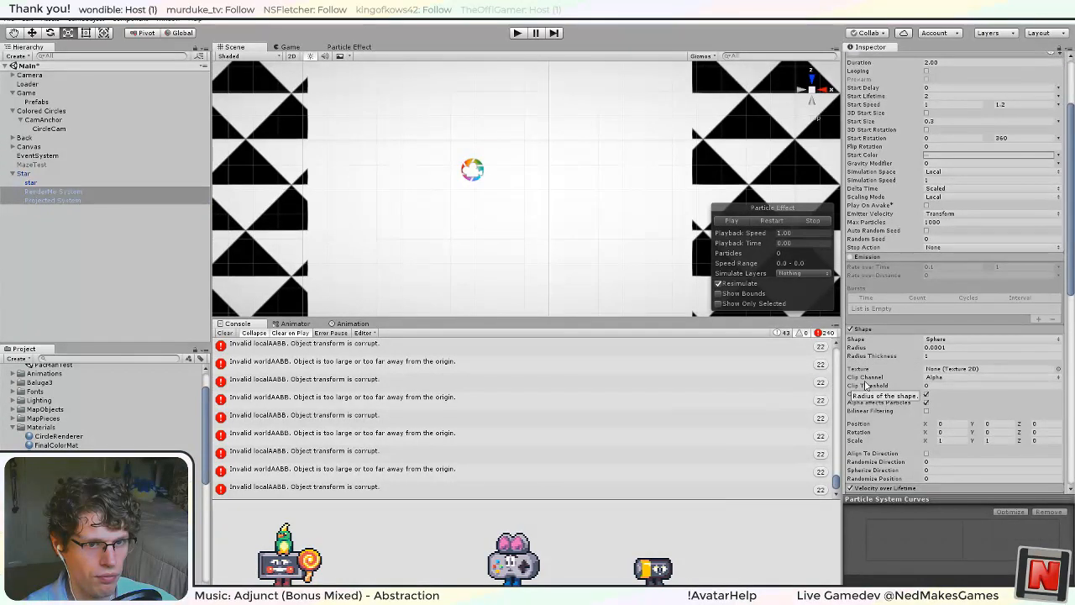
{"action": "scroll", "coordinate": [866, 384], "scroll_direction": "down", "scroll_amount": 2}
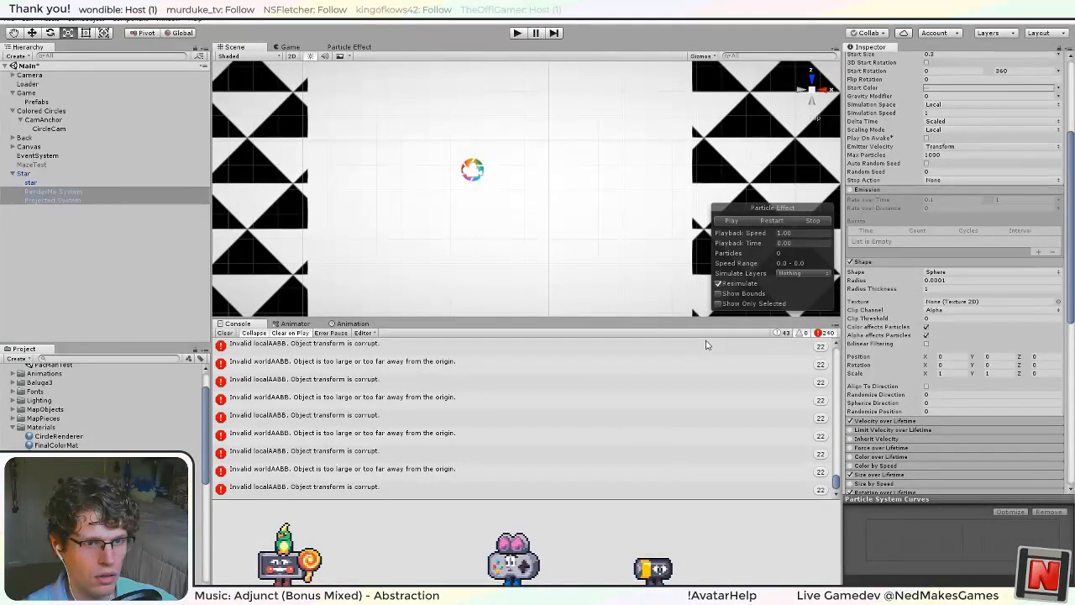
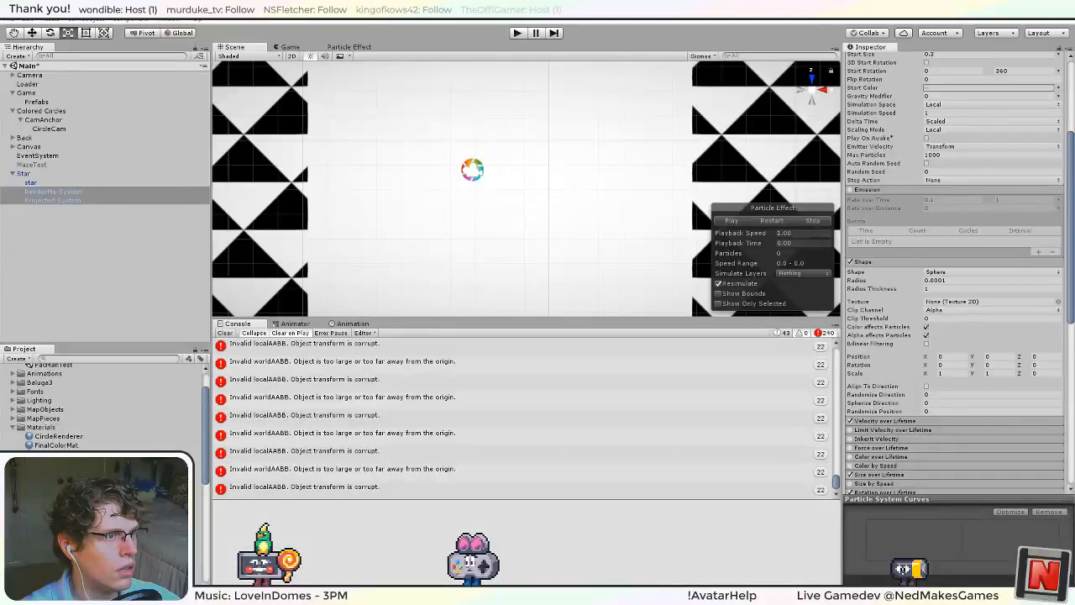
Switch to the browser, open the Unity 5.3.1f1 Invalid AABB forum thread from the search results, and read up to the renderer-disabling workaround code.
{"action": "key", "text": "alt+Tab"}
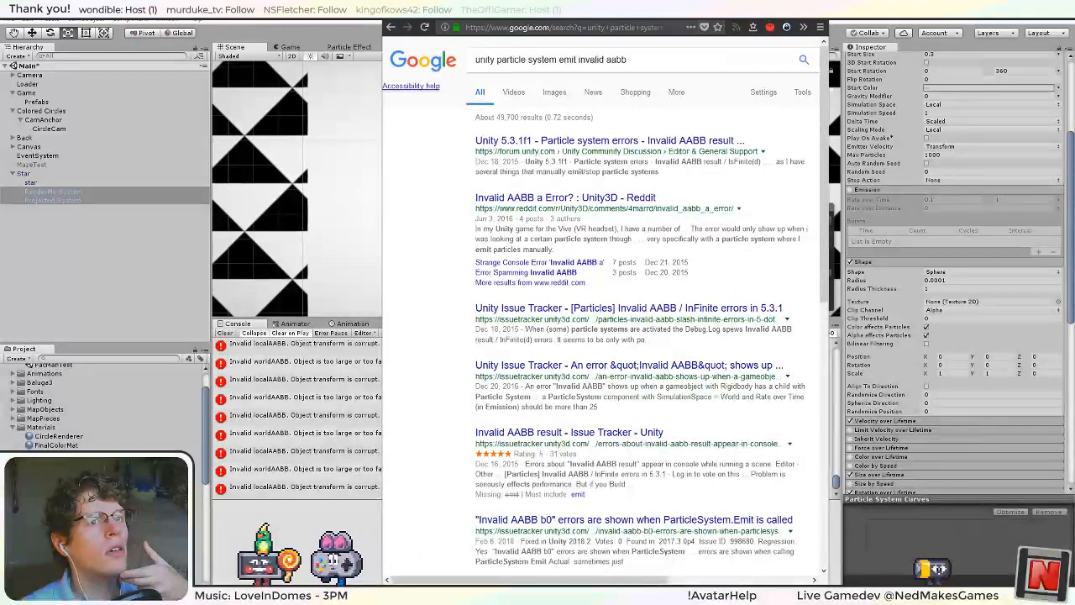
{"action": "left_click", "coordinate": [790, 8]}
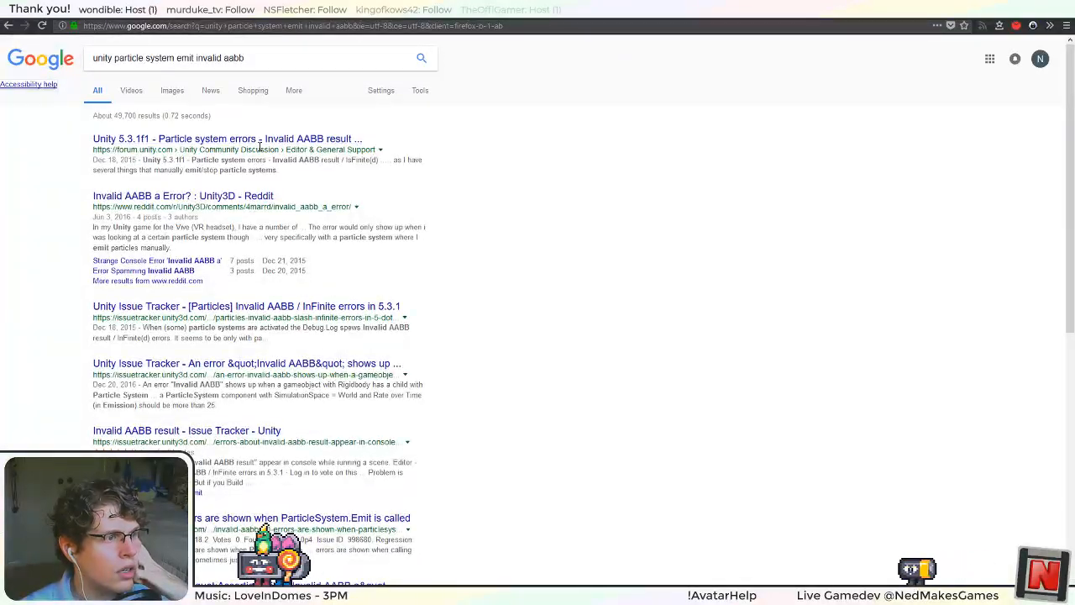
{"action": "left_click", "coordinate": [297, 143]}
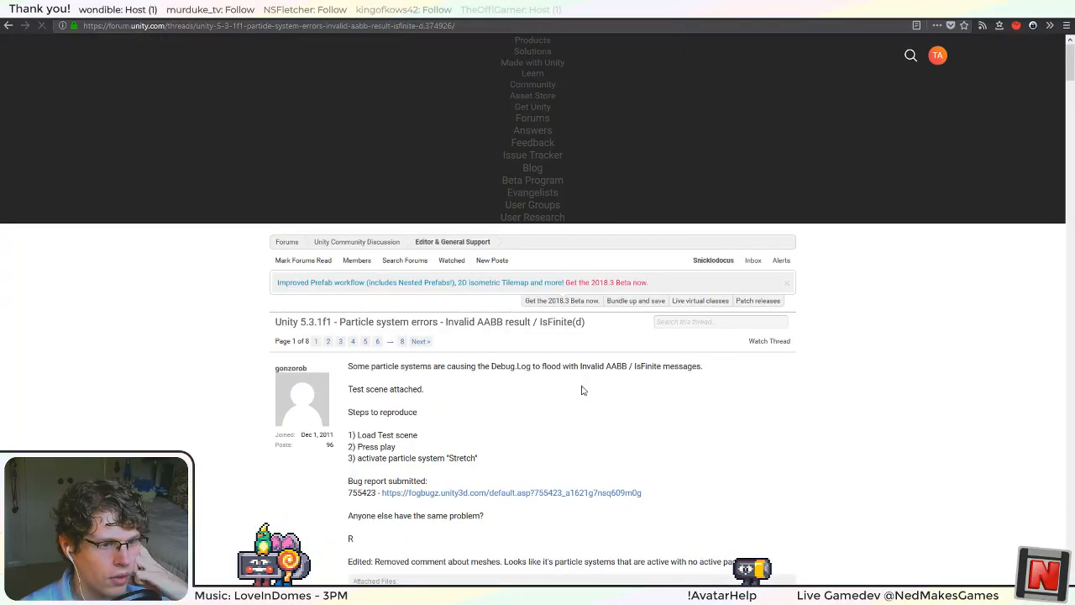
{"action": "scroll", "coordinate": [424, 388], "scroll_direction": "down", "scroll_amount": 1}
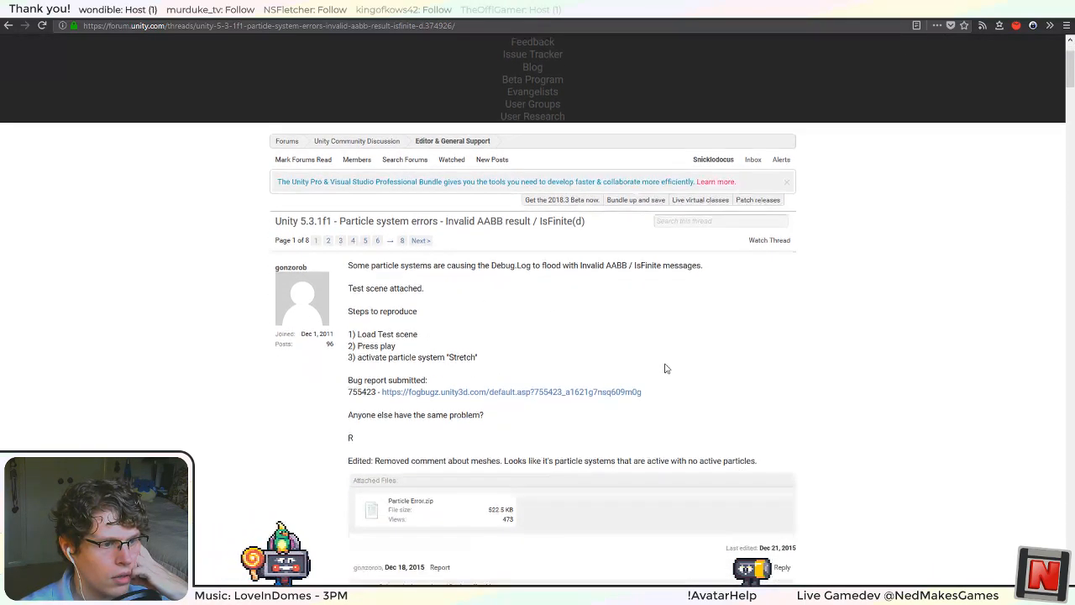
{"action": "scroll", "coordinate": [664, 367], "scroll_direction": "down", "scroll_amount": 6}
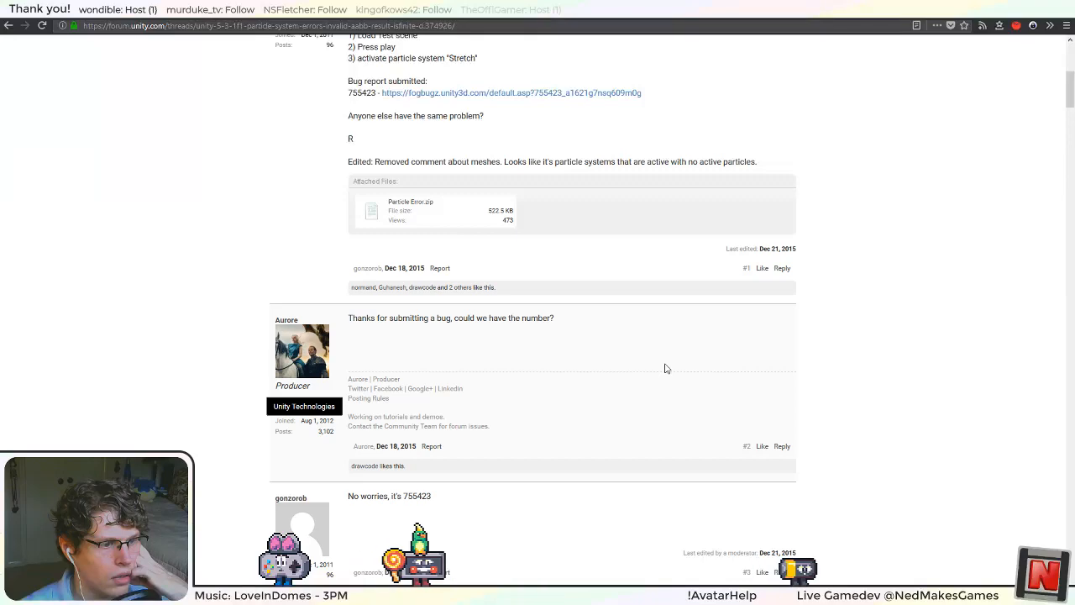
{"action": "scroll", "coordinate": [664, 367], "scroll_direction": "down", "scroll_amount": 7}
{"action": "scroll", "coordinate": [665, 369], "scroll_direction": "down", "scroll_amount": 1}
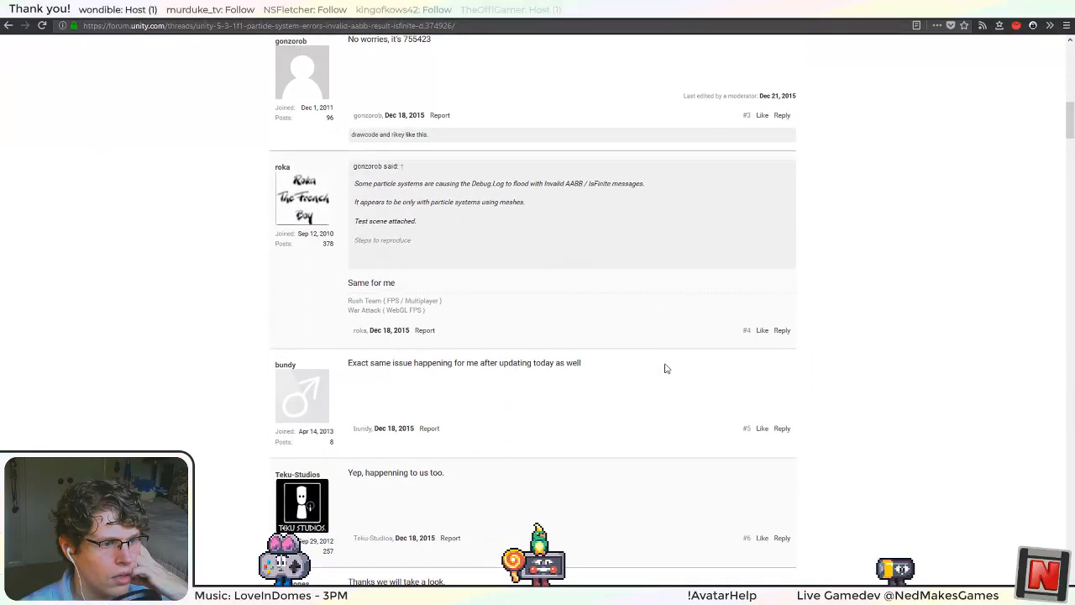
{"action": "scroll", "coordinate": [664, 367], "scroll_direction": "down", "scroll_amount": 7}
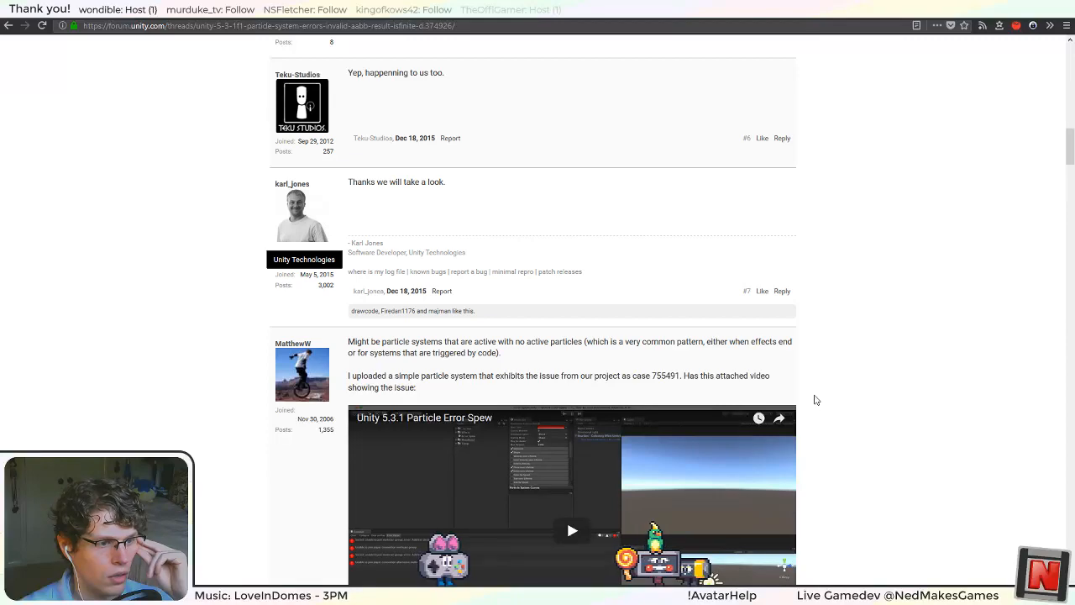
{"action": "scroll", "coordinate": [814, 400], "scroll_direction": "down", "scroll_amount": 3}
{"action": "scroll", "coordinate": [814, 400], "scroll_direction": "down", "scroll_amount": 3}
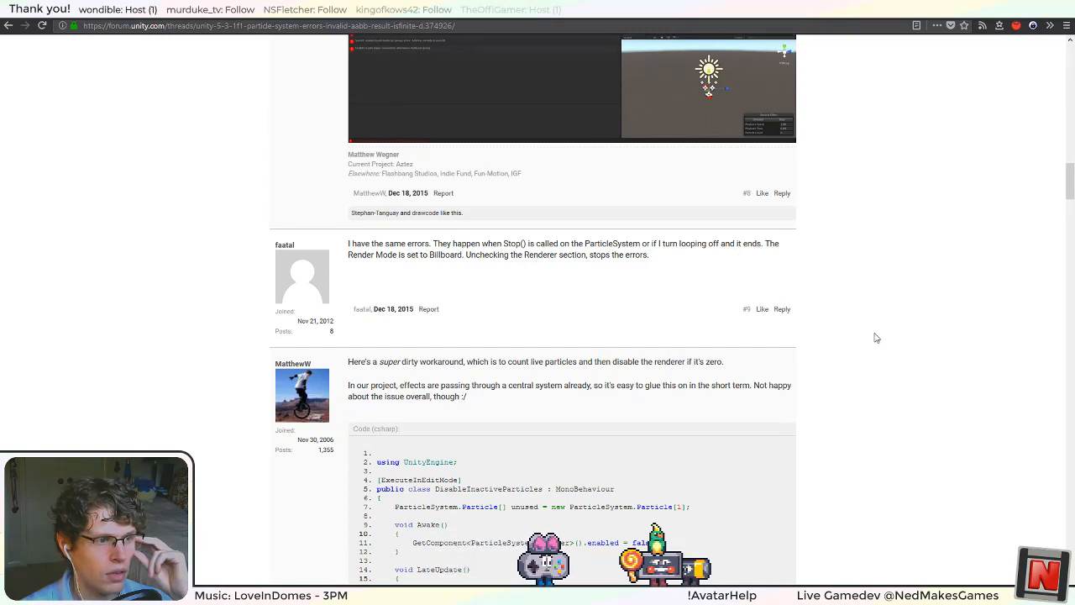
{"action": "scroll", "coordinate": [876, 337], "scroll_direction": "down", "scroll_amount": 2}
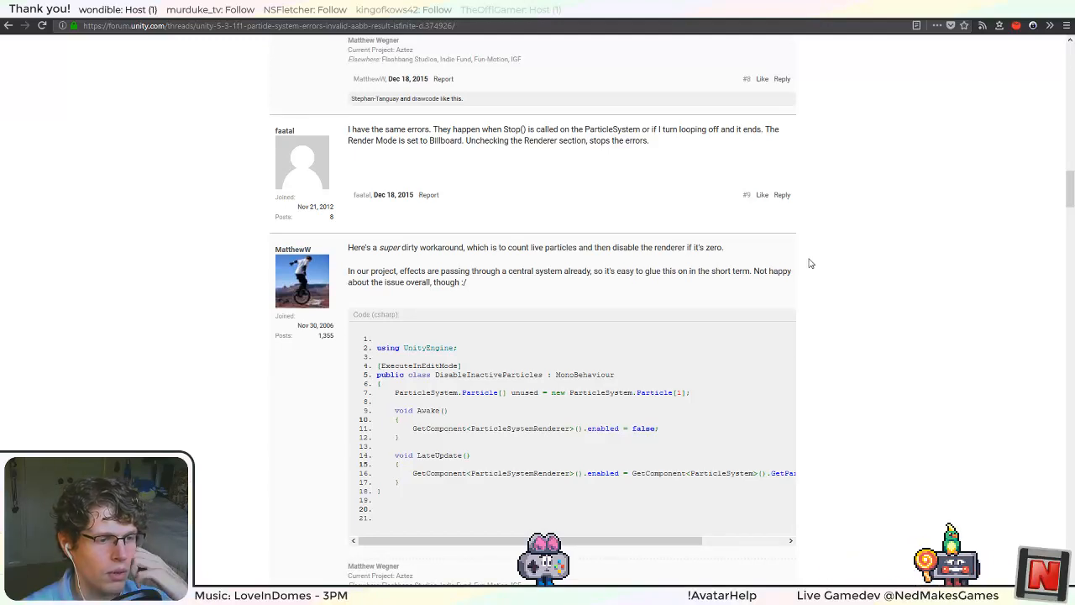
{"action": "mouse_move", "coordinate": [701, 540]}
{"action": "left_mouse_down"}
{"action": "mouse_move", "coordinate": [786, 539]}
{"action": "mouse_move", "coordinate": [702, 539]}
{"action": "left_mouse_up"}
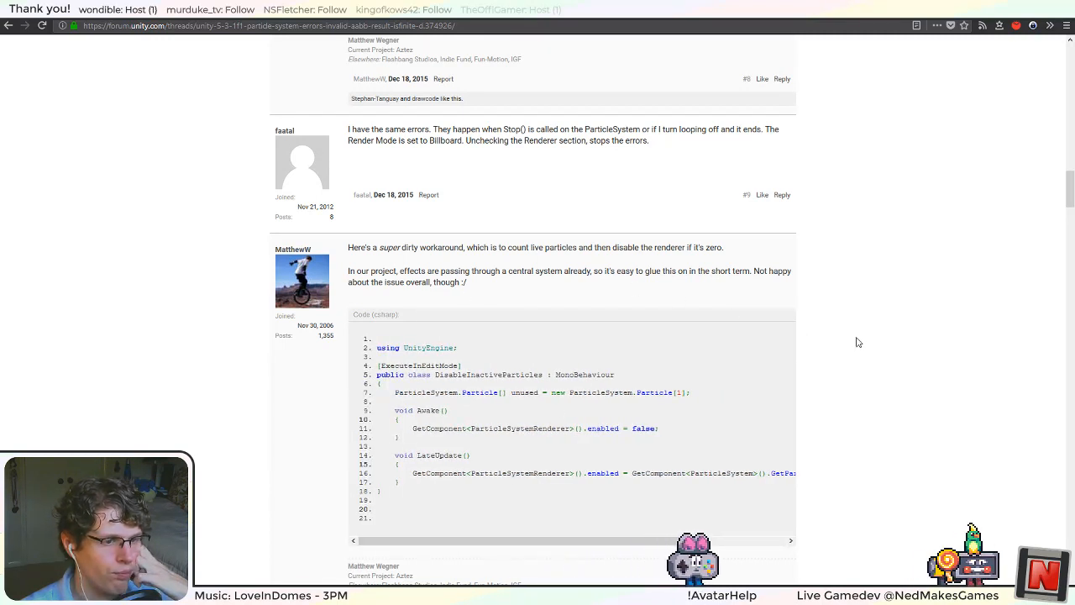
Read the remaining replies on the thread's first page for other fixes, and return to the opening post.
{"action": "scroll", "coordinate": [848, 340], "scroll_direction": "down", "scroll_amount": 3}
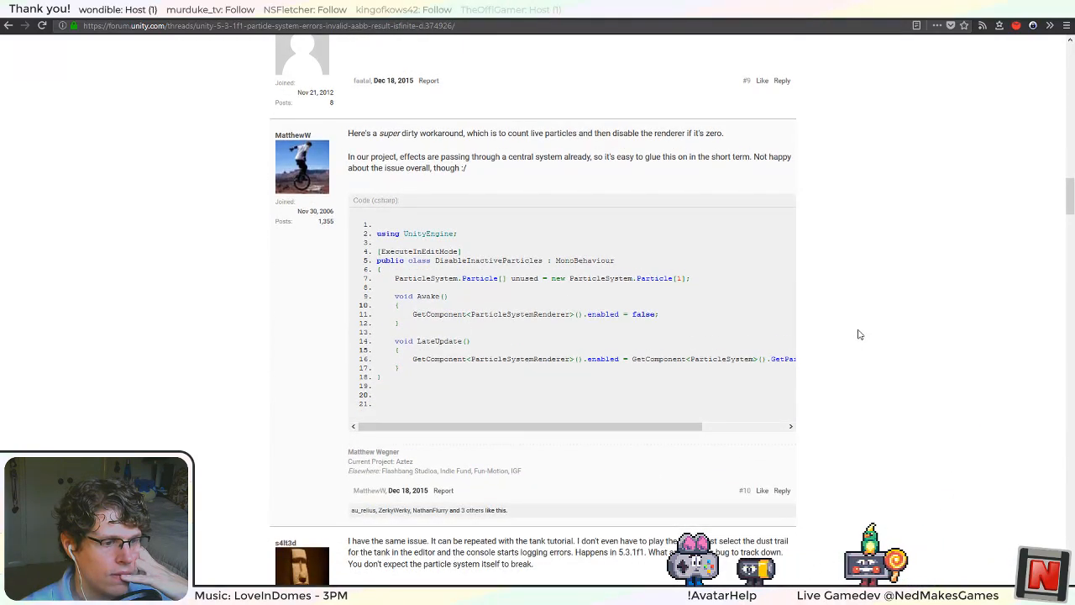
{"action": "scroll", "coordinate": [860, 334], "scroll_direction": "down", "scroll_amount": 5}
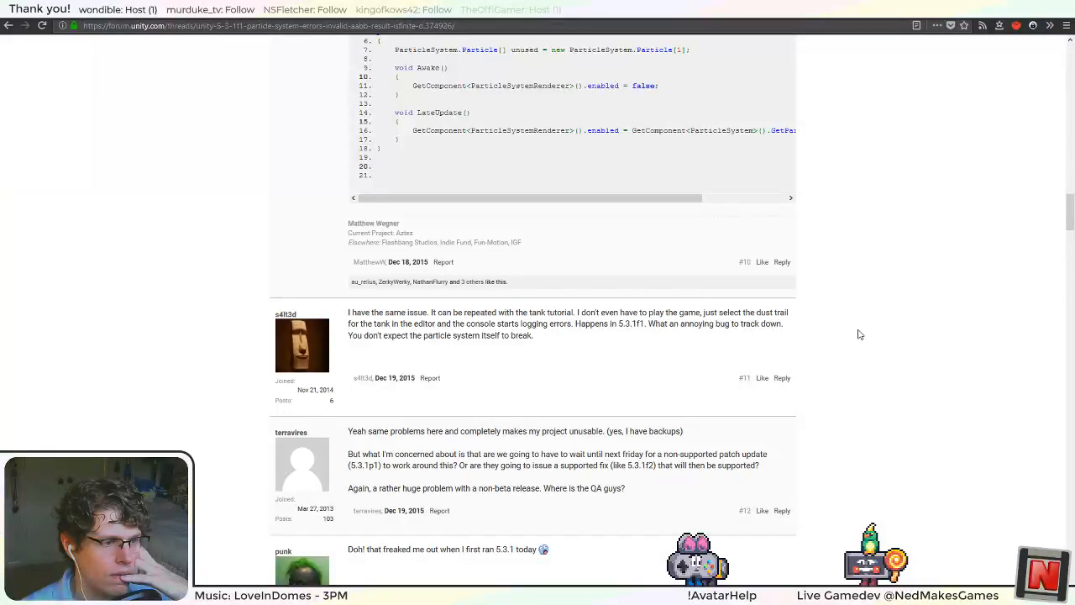
{"action": "scroll", "coordinate": [859, 335], "scroll_direction": "down", "scroll_amount": 7}
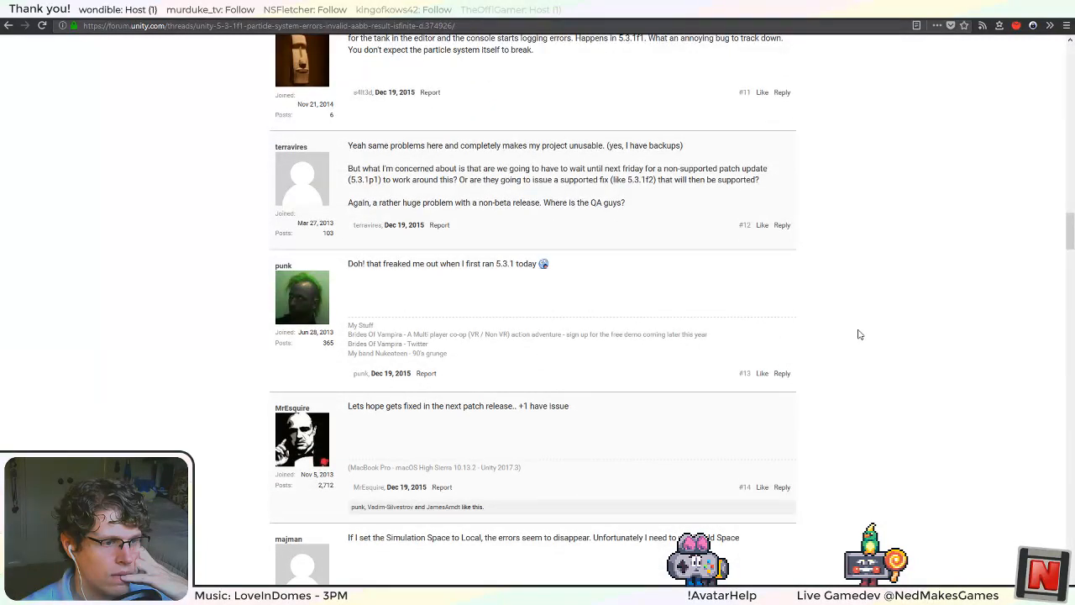
{"action": "scroll", "coordinate": [859, 334], "scroll_direction": "down", "scroll_amount": 7}
{"action": "scroll", "coordinate": [859, 334], "scroll_direction": "down", "scroll_amount": 5}
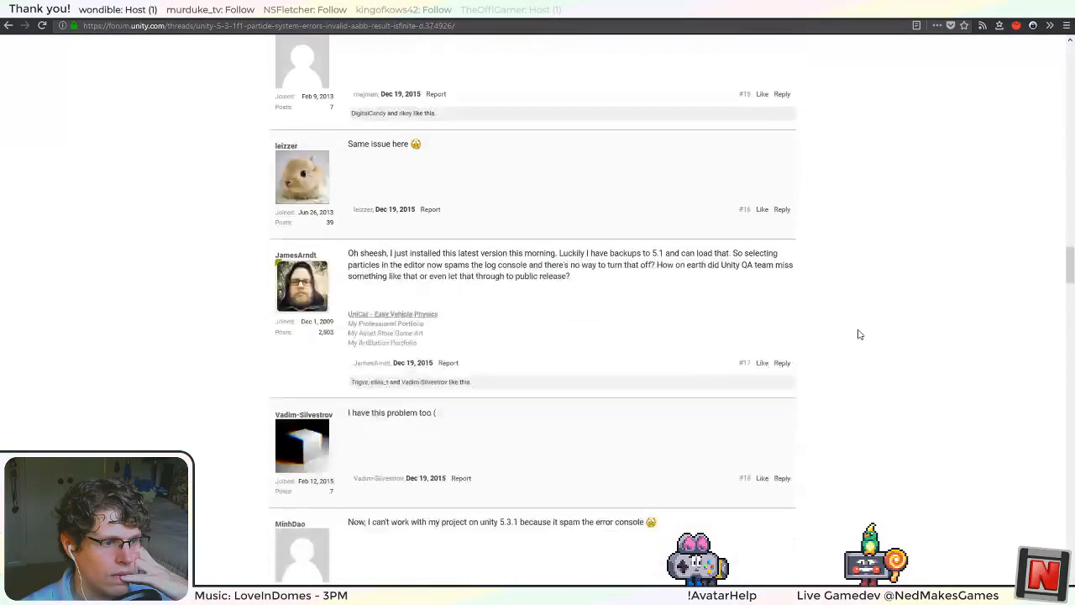
{"action": "scroll", "coordinate": [859, 335], "scroll_direction": "down", "scroll_amount": 5}
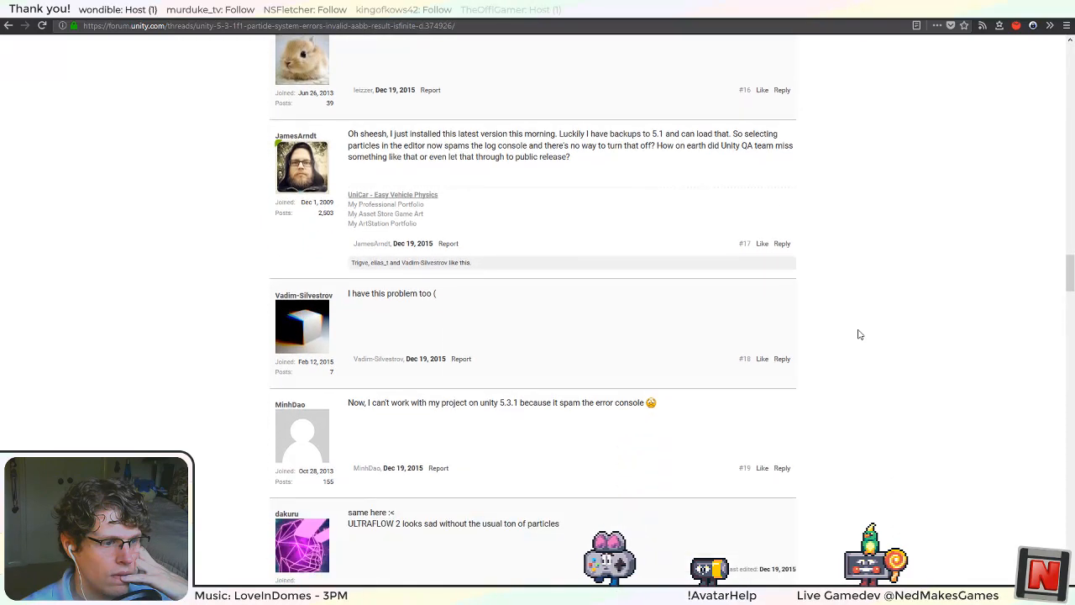
{"action": "scroll", "coordinate": [859, 335], "scroll_direction": "down", "scroll_amount": 6}
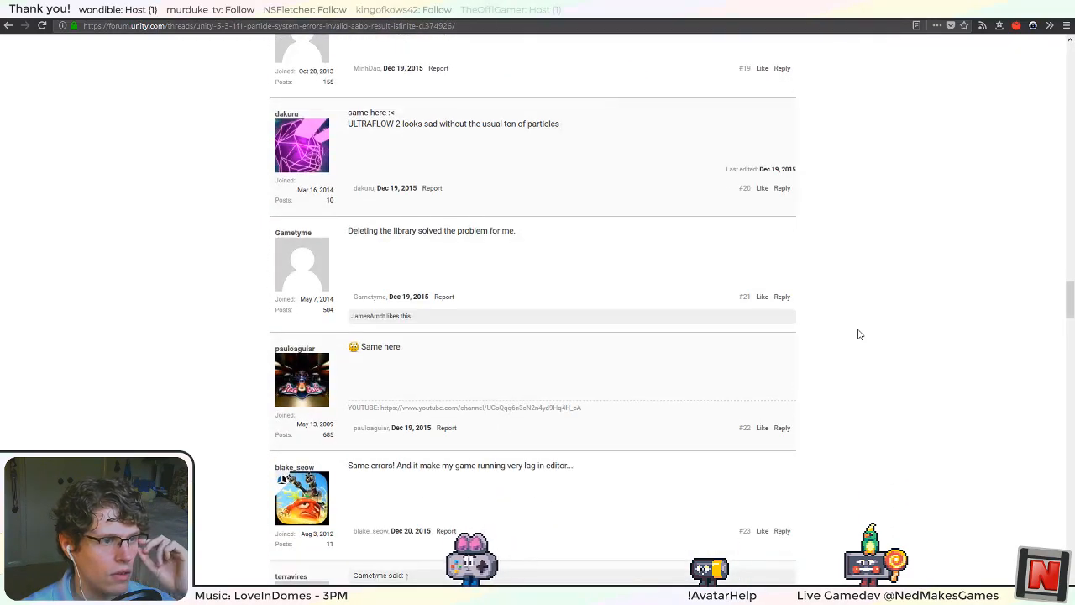
{"action": "scroll", "coordinate": [859, 335], "scroll_direction": "down", "scroll_amount": 5}
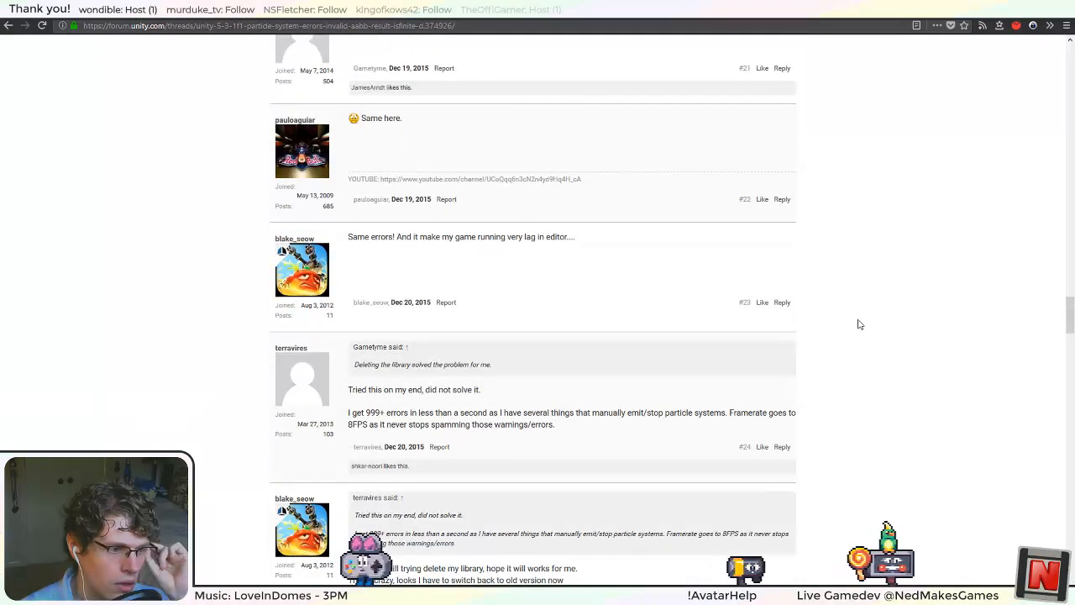
{"action": "scroll", "coordinate": [859, 324], "scroll_direction": "down", "scroll_amount": 5}
{"action": "scroll", "coordinate": [865, 336], "scroll_direction": "up", "scroll_amount": 20}
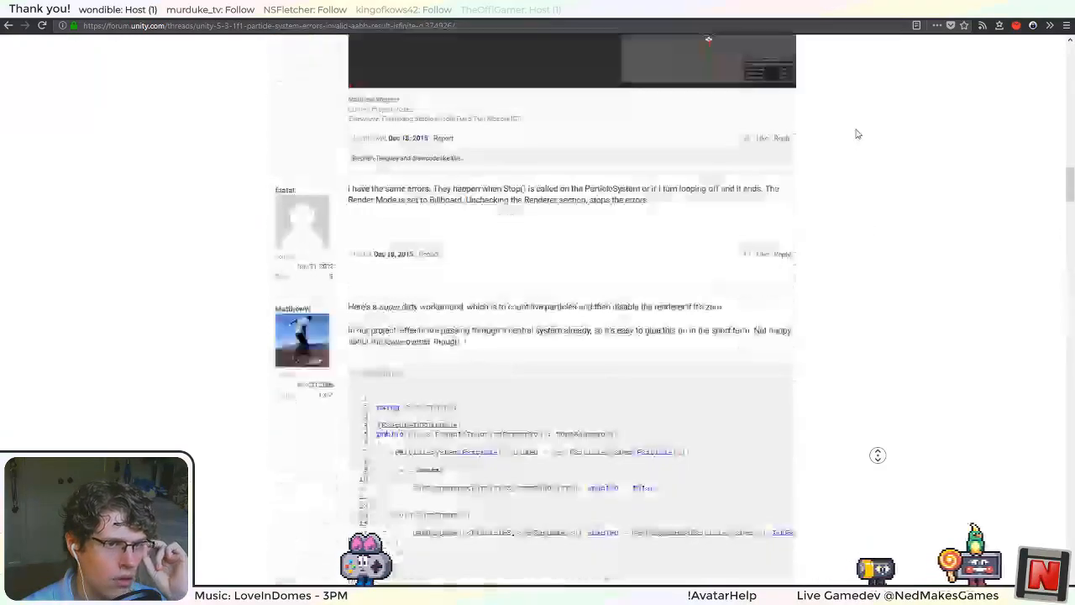
{"action": "scroll", "coordinate": [870, 320], "scroll_direction": "up", "scroll_amount": 12}
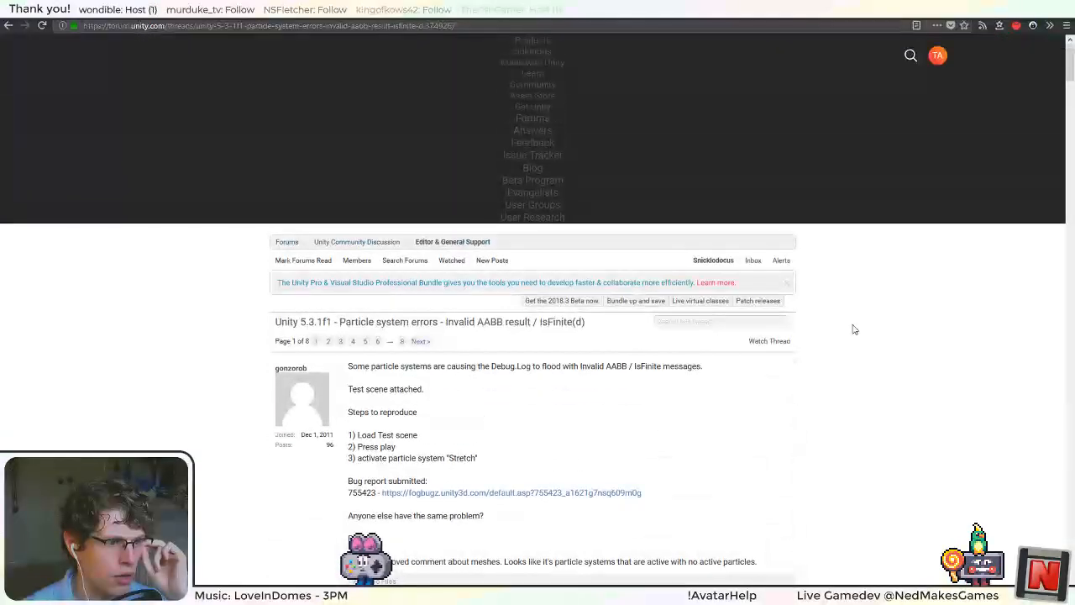
Open the bug report linked in the thread's opening post and read the Unity QA reply.
{"action": "scroll", "coordinate": [851, 329], "scroll_direction": "down", "scroll_amount": 4}
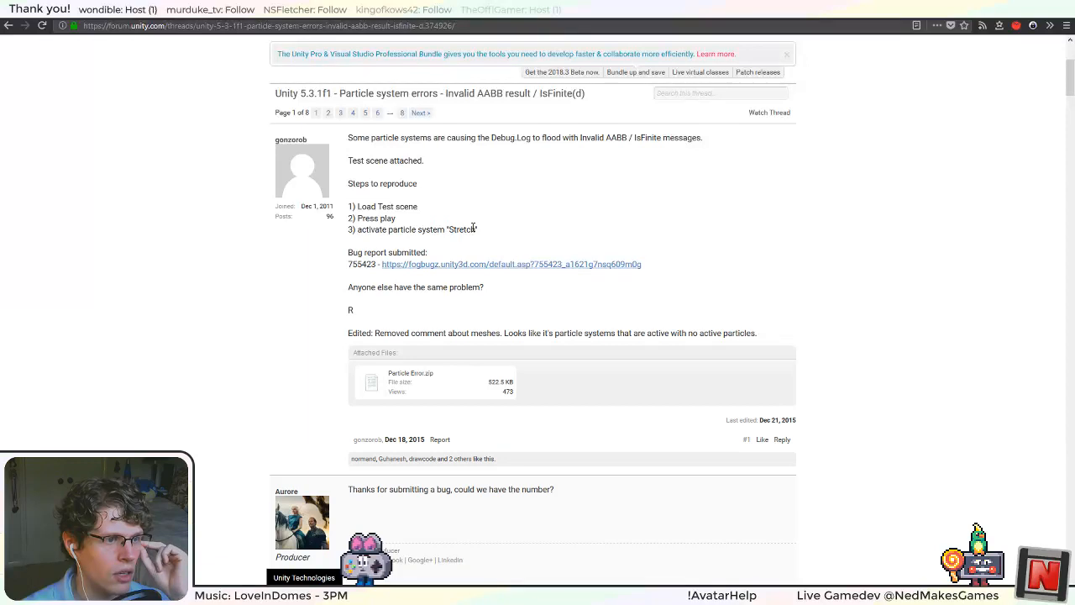
{"action": "left_click", "coordinate": [512, 263]}
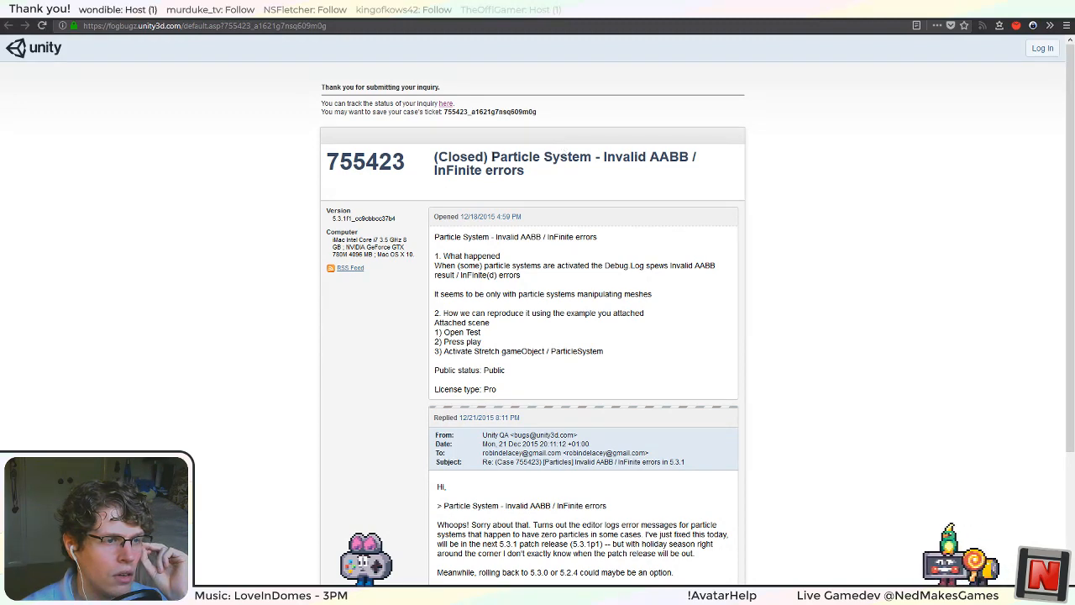
{"action": "scroll", "coordinate": [692, 312], "scroll_direction": "down", "scroll_amount": 1}
{"action": "scroll", "coordinate": [693, 313], "scroll_direction": "down", "scroll_amount": 3}
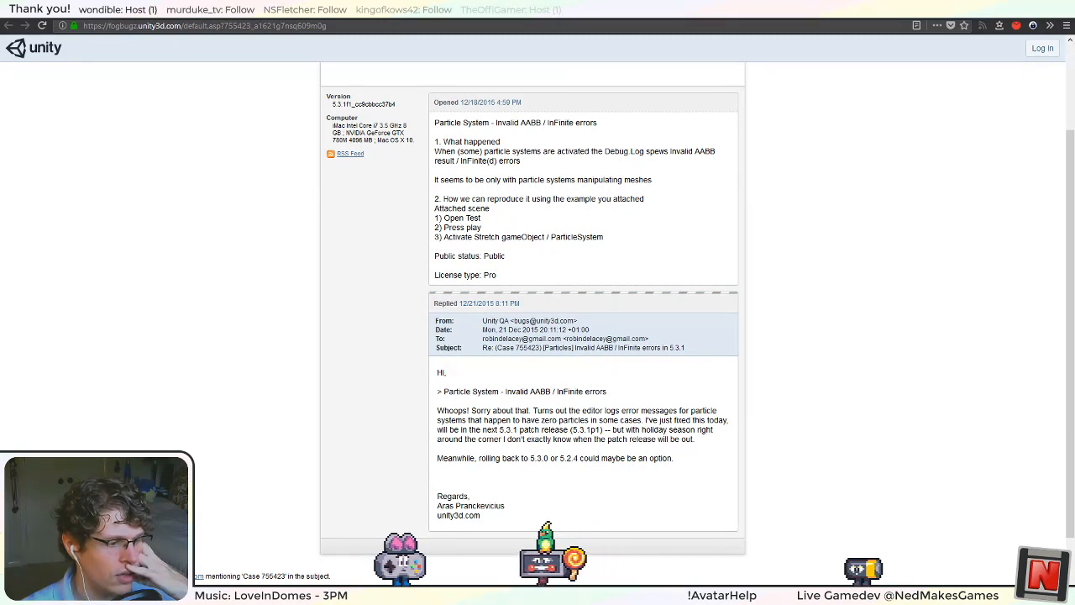
Switch to Visual Studio, comment out the system.Emit(1); line in Update, and save ParticleSystemSynchronizer.cs.
{"action": "key", "text": "alt+Tab"}
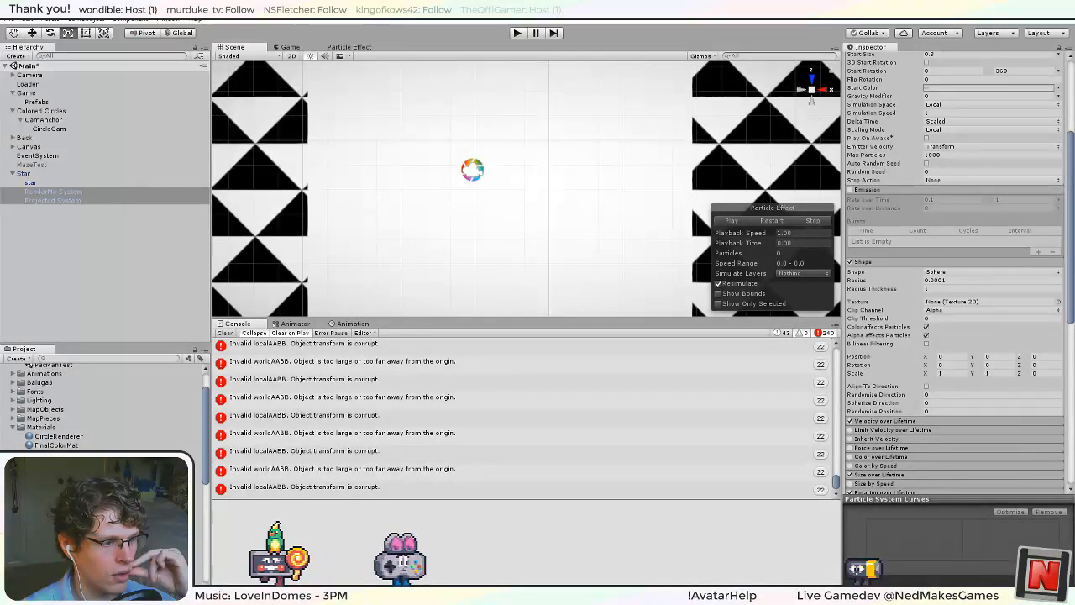
{"action": "key", "text": "alt+Tab"}
{"action": "left_click", "coordinate": [323, 436]}
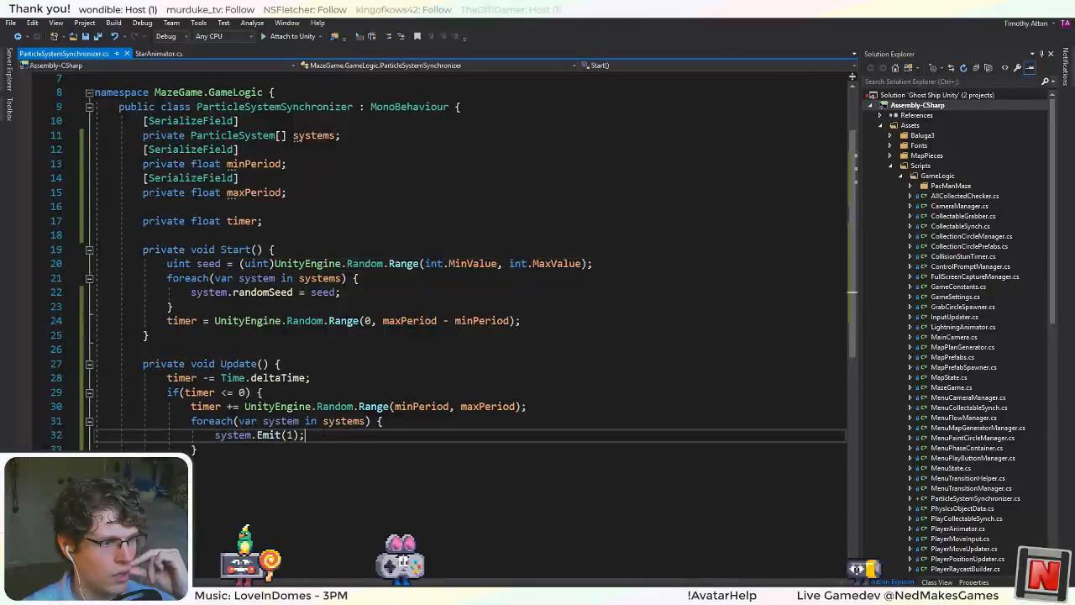
{"action": "left_click", "coordinate": [390, 37]}
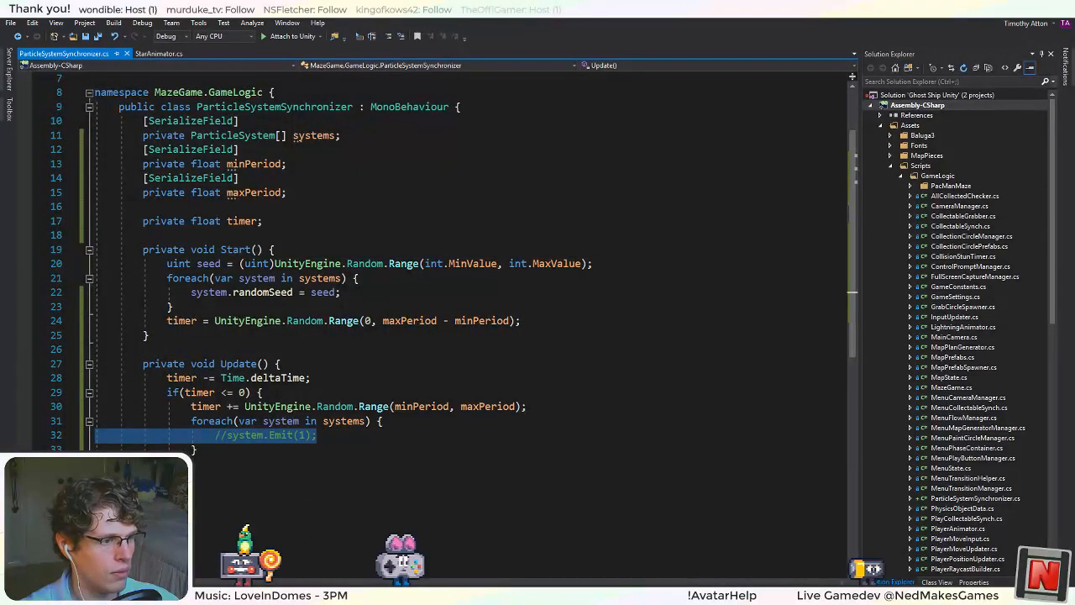
{"action": "key", "text": "ctrl+s"}
Switch to Unity, test-run the game with the Emit call commented out, inspect the stars in the Scene view, and stop the run.
{"action": "key", "text": "alt+Tab"}
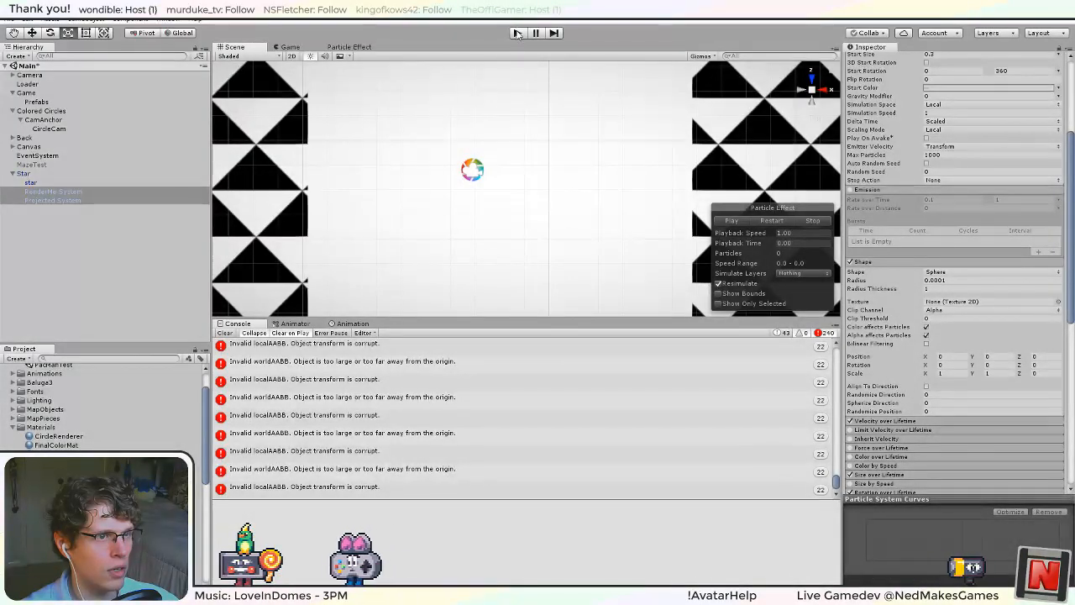
{"action": "left_click", "coordinate": [516, 33]}
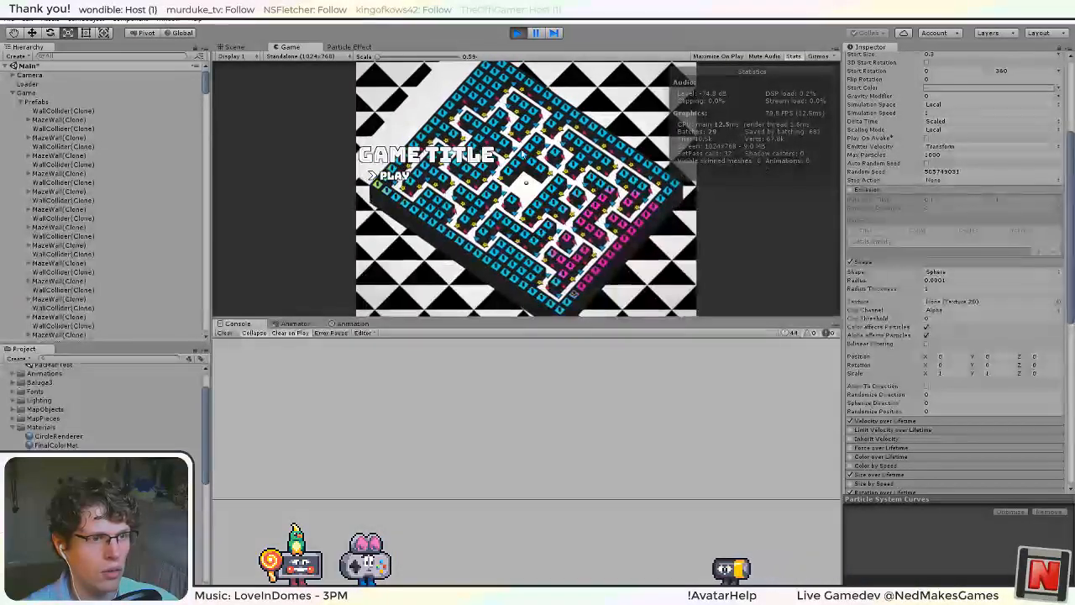
{"action": "left_click", "coordinate": [235, 46]}
{"action": "scroll", "coordinate": [480, 258], "scroll_direction": "down", "scroll_amount": 10}
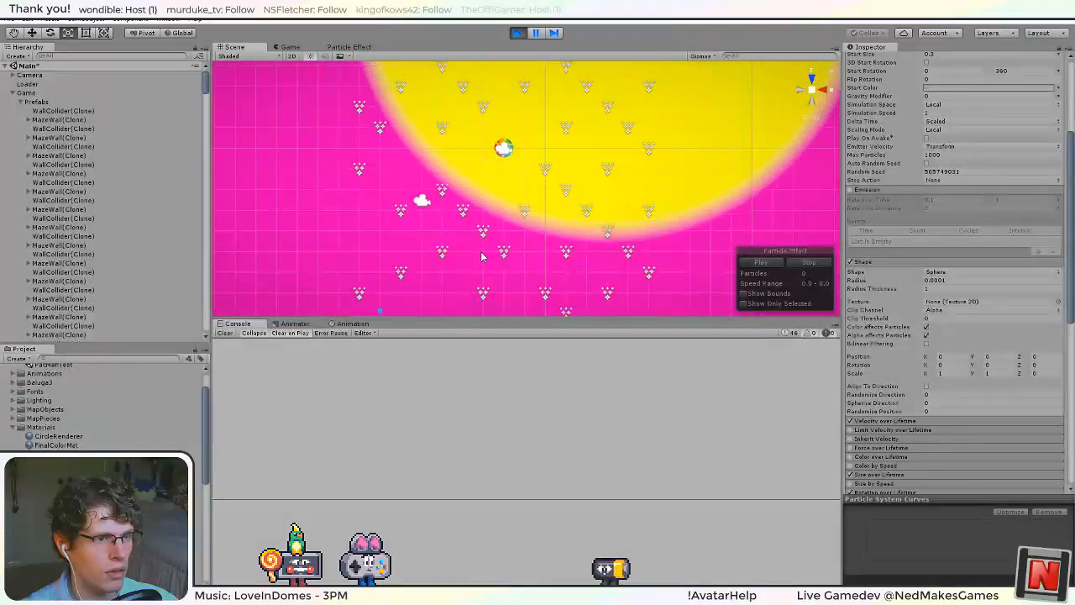
{"action": "right_click_drag", "start_coordinate": [482, 257], "coordinate": [575, 205]}
{"action": "left_click_drag", "start_coordinate": [575, 204], "coordinate": [795, 196], "text": "alt"}
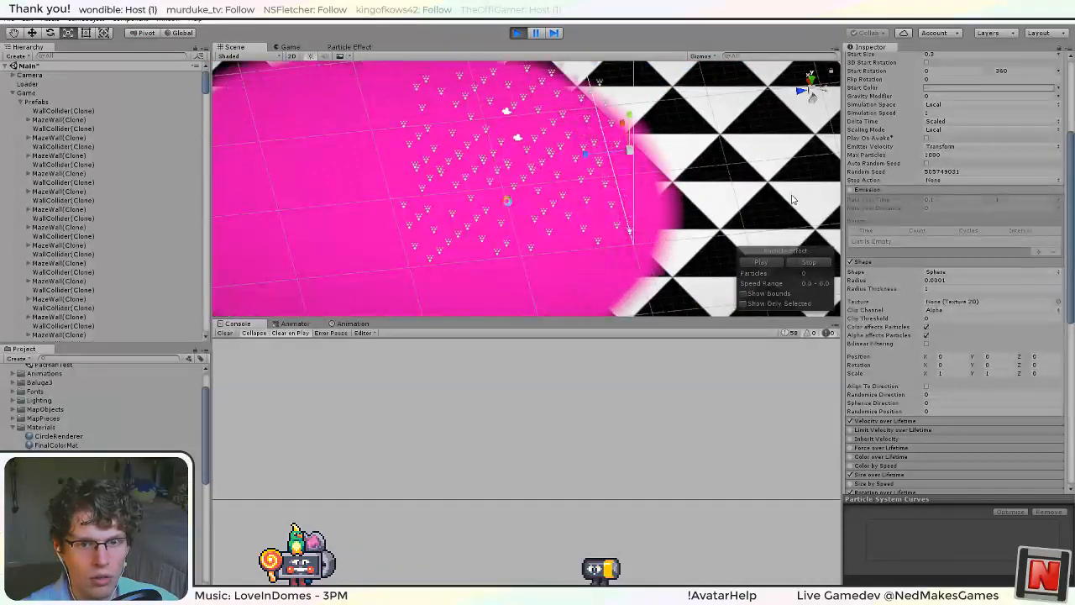
{"action": "left_click", "coordinate": [519, 32]}
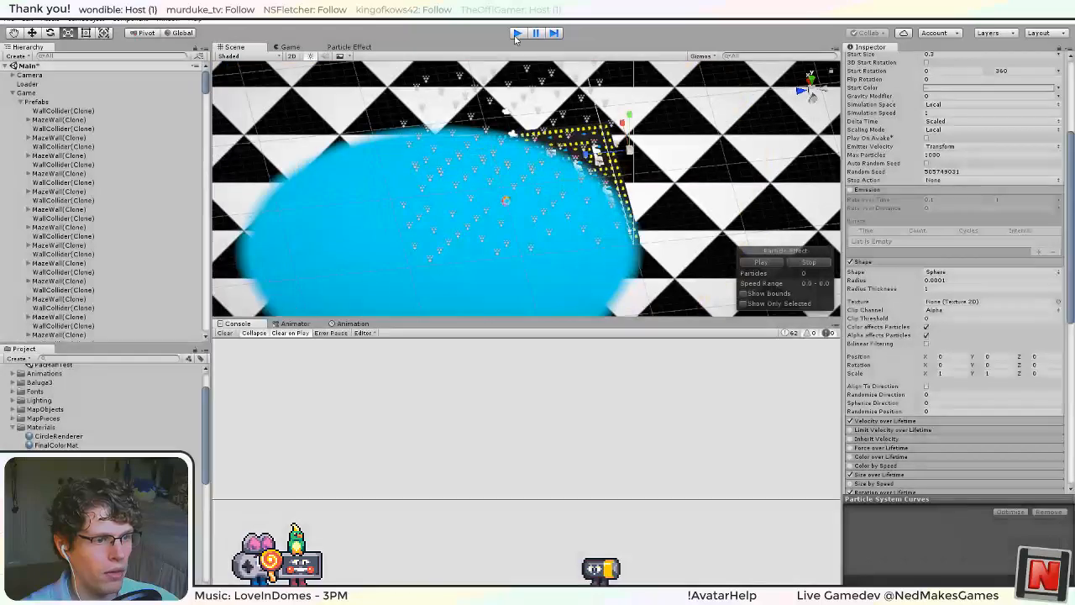
{"action": "key", "text": "alt+Tab"}
{"action": "left_click", "coordinate": [353, 350]}
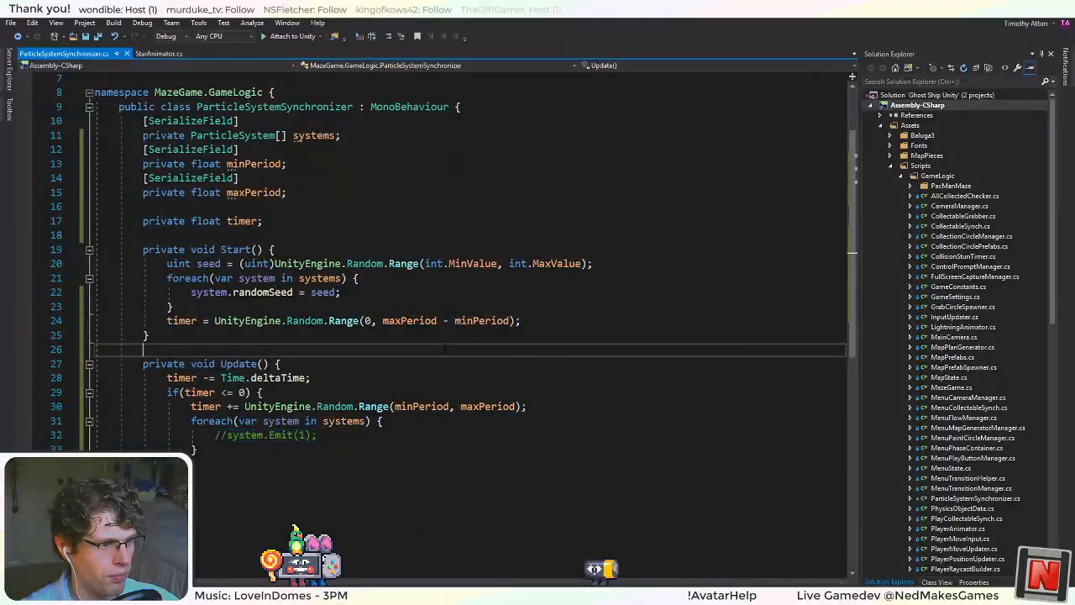
{"action": "left_click", "coordinate": [336, 420]}
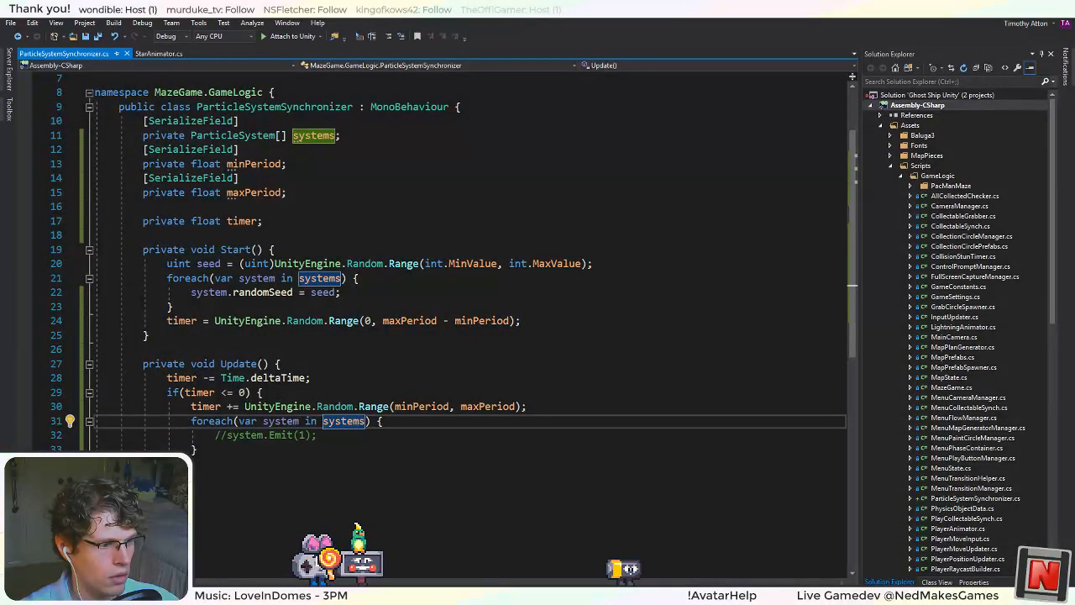
{"action": "left_click", "coordinate": [244, 435]}
Switch to the browser and go back from the bug report to the Google results for the invalid AABB search.
{"action": "key", "text": "alt+Tab"}
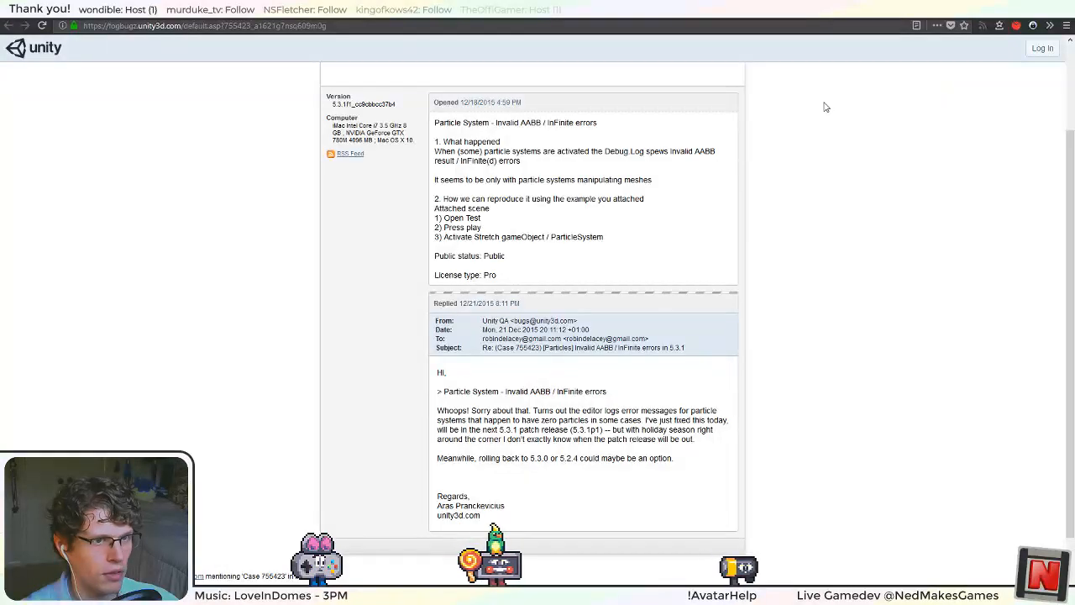
{"action": "left_click", "coordinate": [9, 26]}
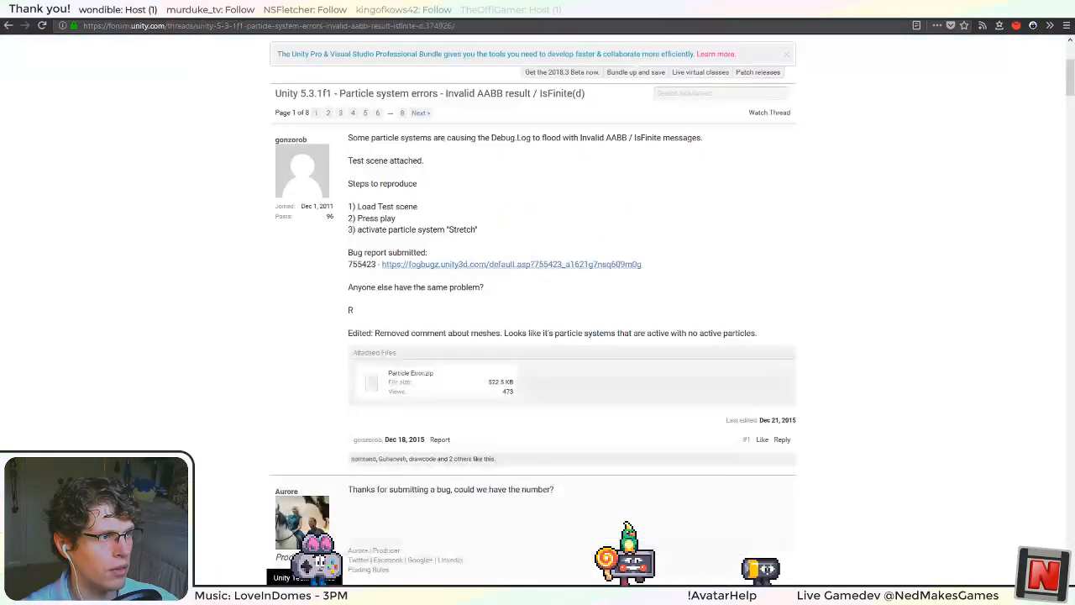
{"action": "left_click", "coordinate": [8, 26]}
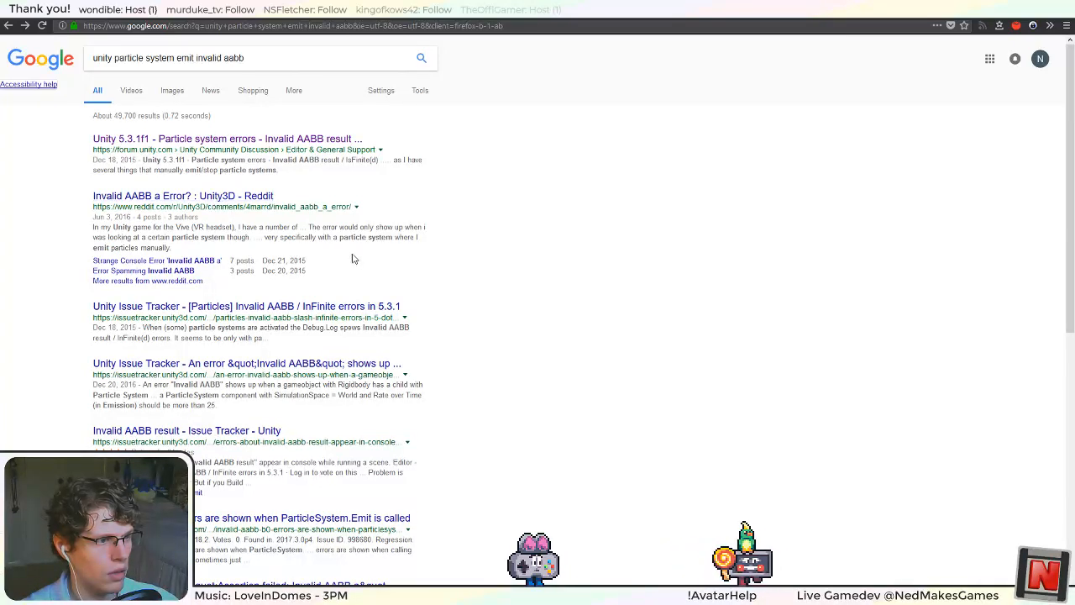
Open the Reddit thread "Invalid AABB a Error?", read its replies for causes of the error, and return to the Google results.
{"action": "left_click", "coordinate": [182, 196]}
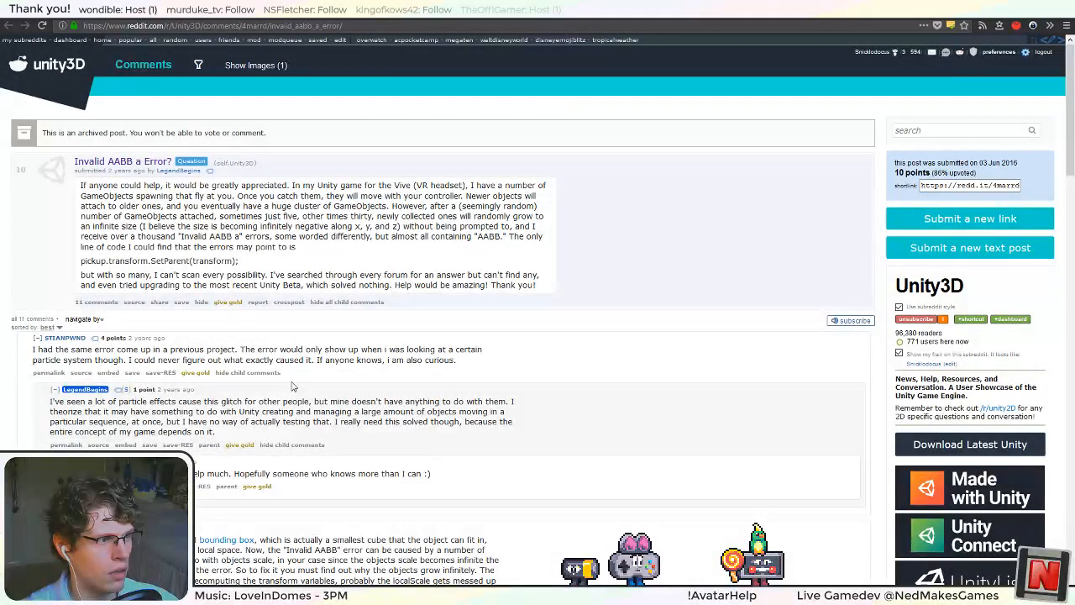
{"action": "scroll", "coordinate": [369, 214], "scroll_direction": "down", "scroll_amount": 1}
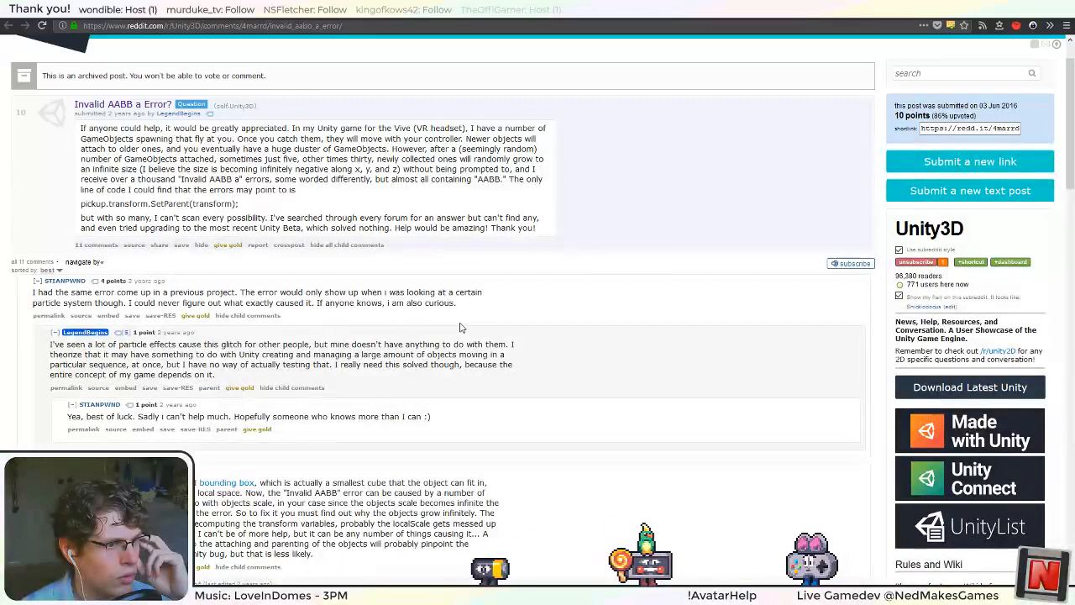
{"action": "scroll", "coordinate": [461, 328], "scroll_direction": "down", "scroll_amount": 4}
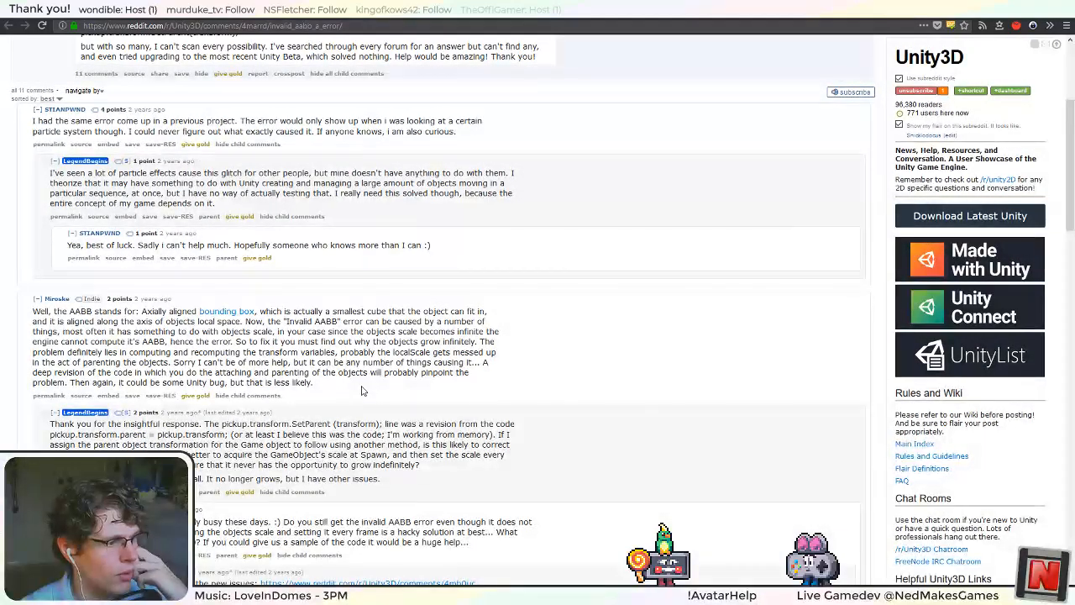
{"action": "scroll", "coordinate": [362, 392], "scroll_direction": "down", "scroll_amount": 5}
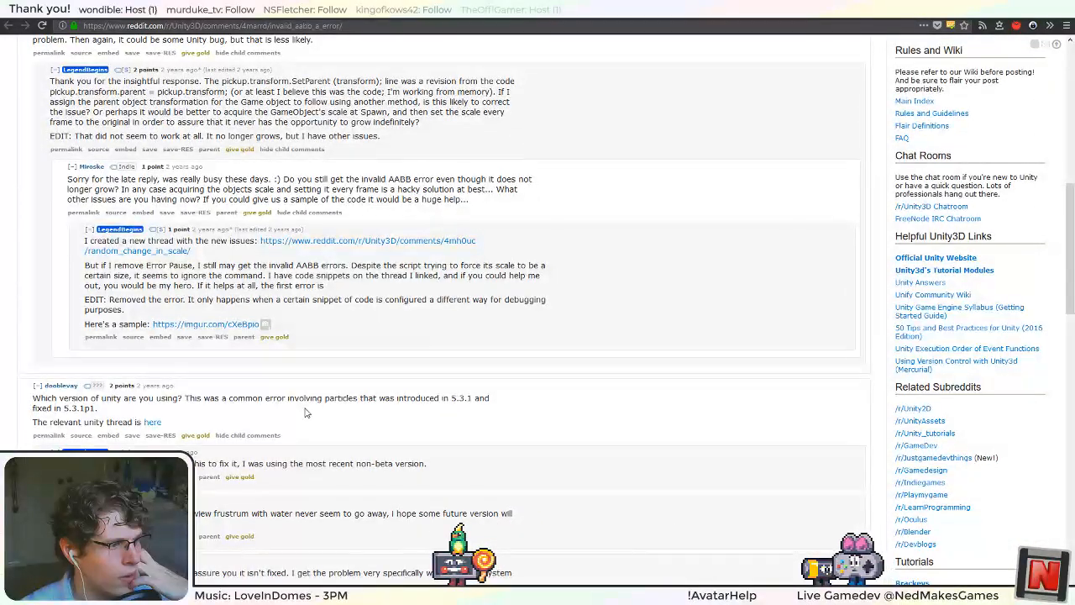
{"action": "scroll", "coordinate": [307, 410], "scroll_direction": "down", "scroll_amount": 2}
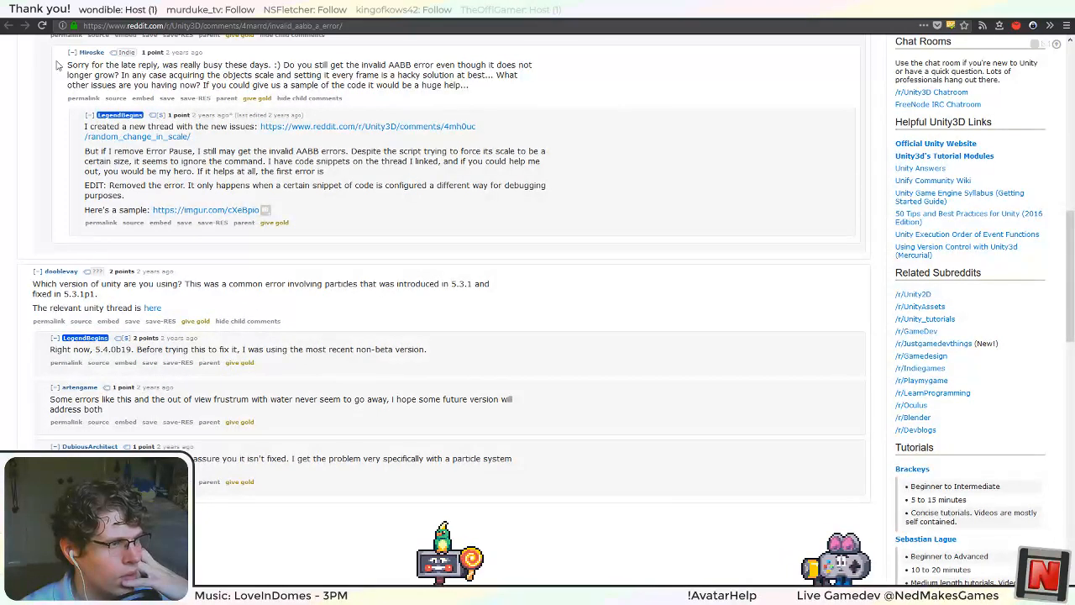
{"action": "key", "text": "alt+Left"}
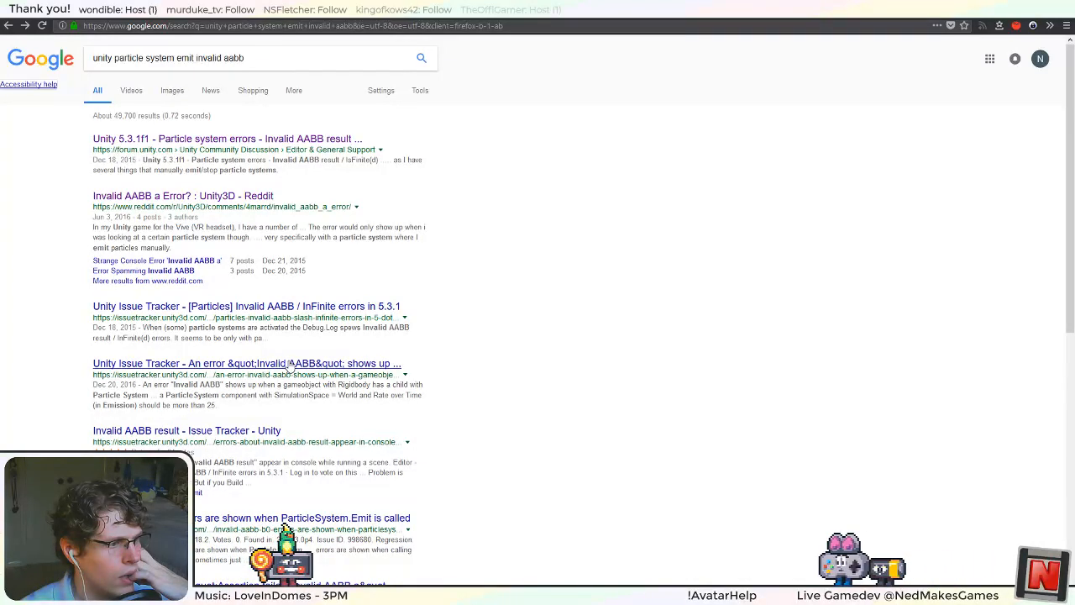
Read the Unity Issue Tracker report on Invalid AABB with a Rigidbody parent and child particle system, then return to the results.
{"action": "left_click", "coordinate": [122, 363]}
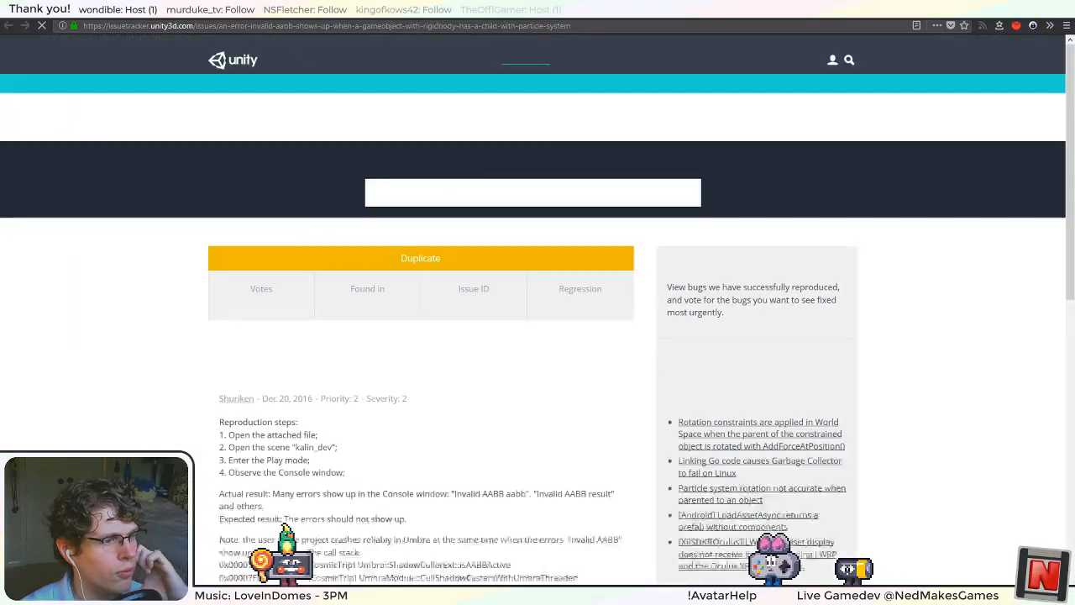
{"action": "scroll", "coordinate": [120, 355], "scroll_direction": "down", "scroll_amount": 2}
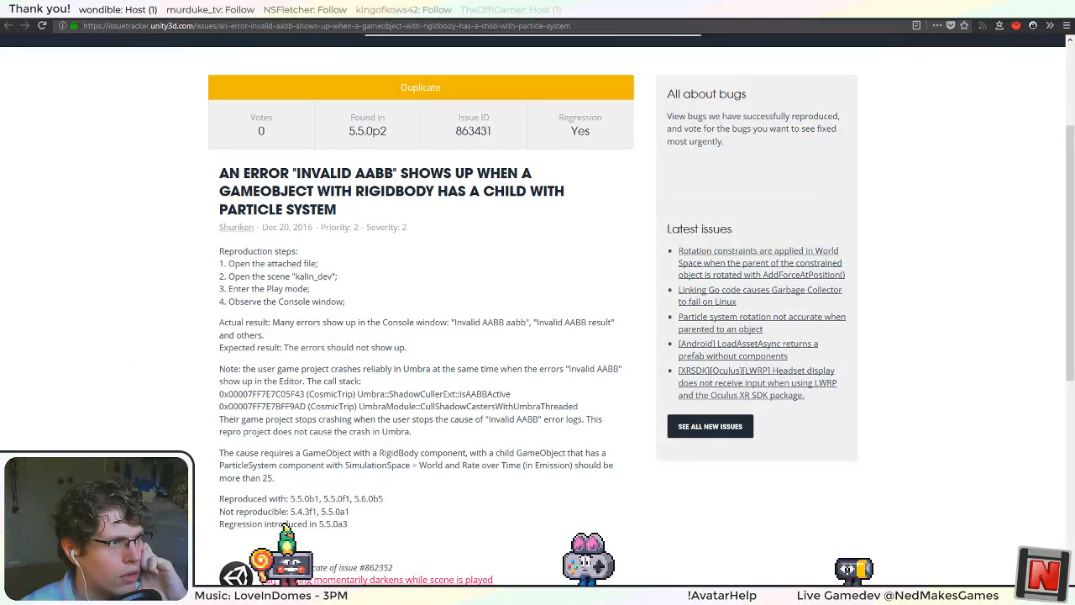
{"action": "key", "text": "alt+Left"}
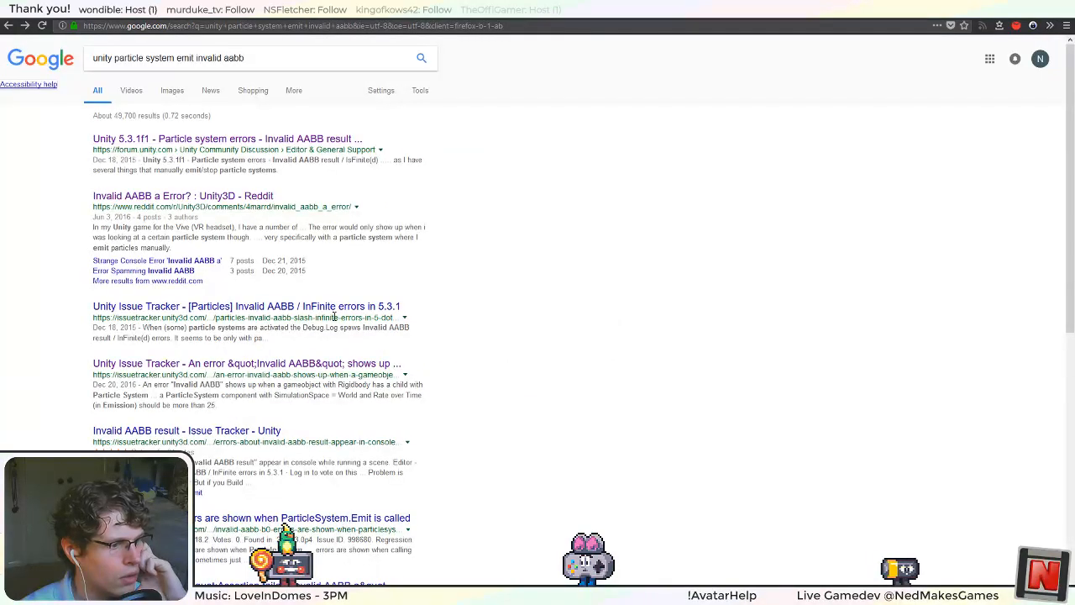
Open the Issue Tracker report on Invalid AABB errors when ParticleSystem.Emit is called and read its reproduction steps and affected versions.
{"action": "scroll", "coordinate": [334, 316], "scroll_direction": "down", "scroll_amount": 2}
{"action": "left_click", "coordinate": [304, 407]}
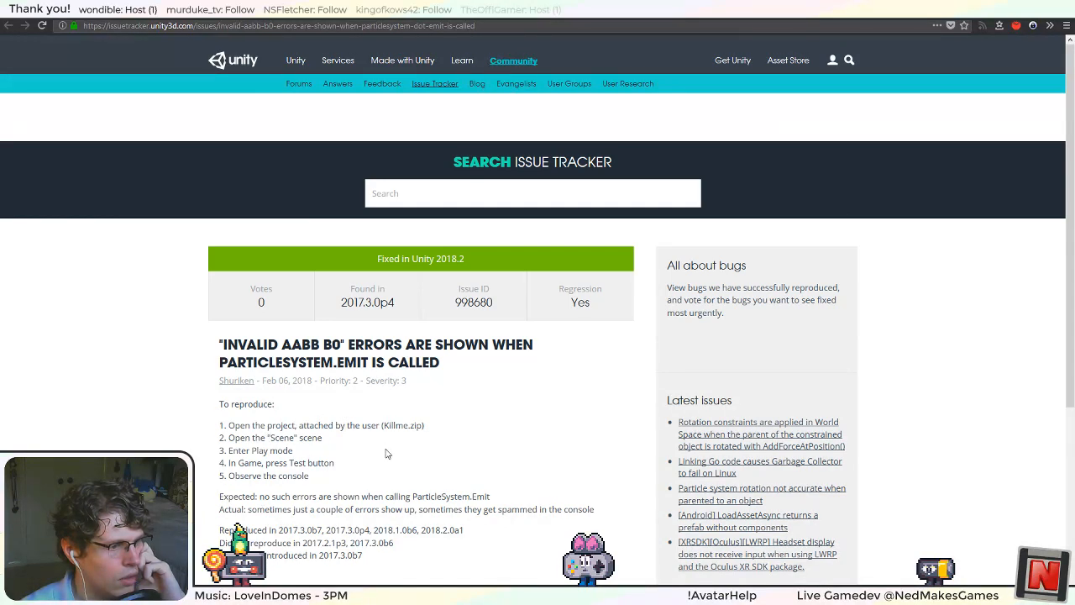
{"action": "scroll", "coordinate": [388, 455], "scroll_direction": "down", "scroll_amount": 2}
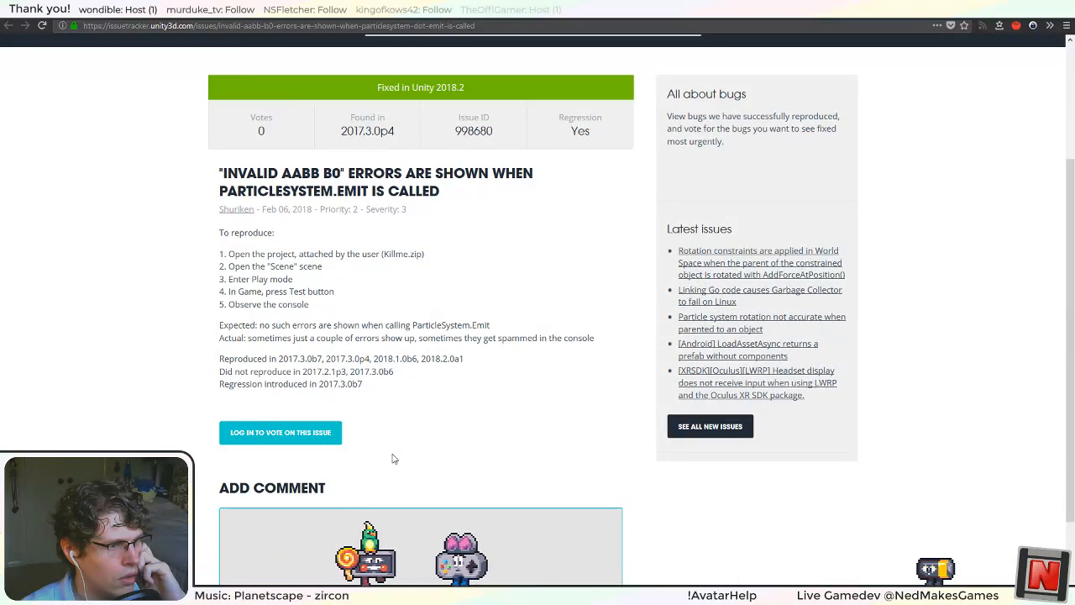
{"action": "scroll", "coordinate": [470, 361], "scroll_direction": "down", "scroll_amount": 1}
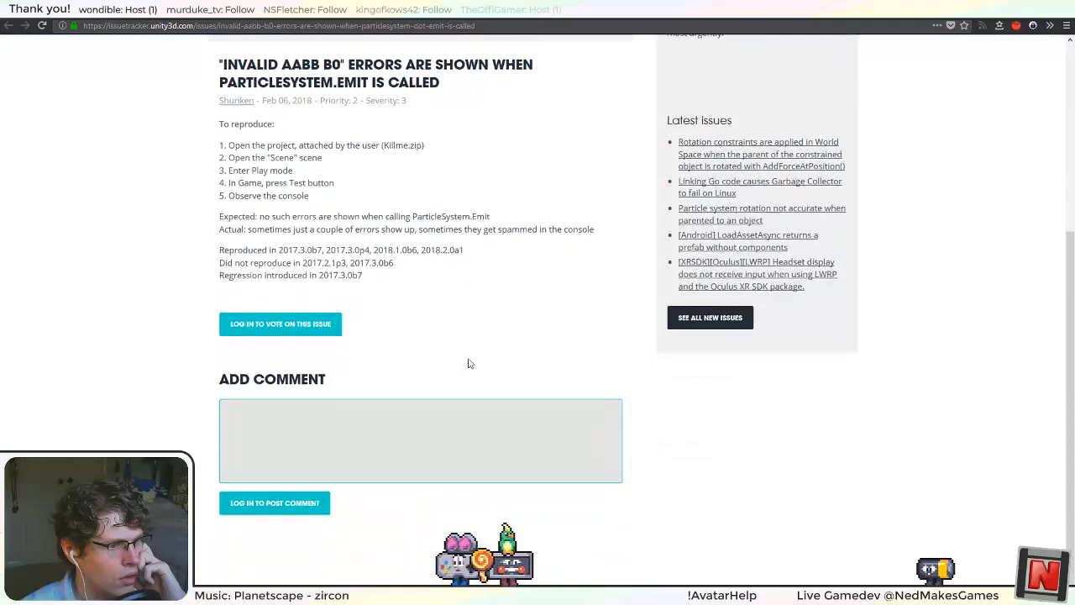
{"action": "scroll", "coordinate": [475, 376], "scroll_direction": "up", "scroll_amount": 2}
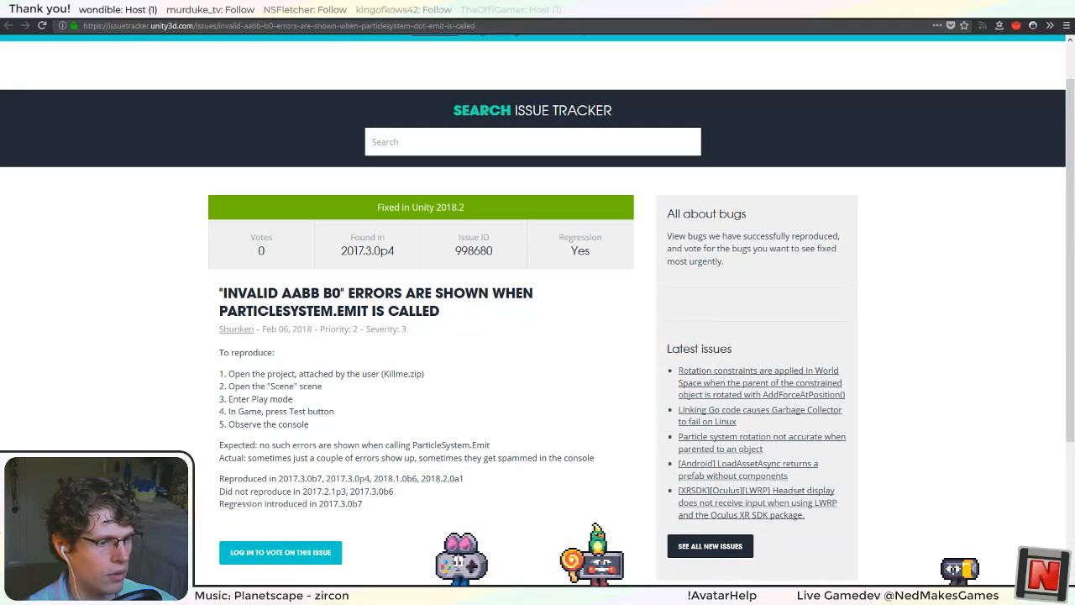
Switch to Visual Studio and review the timer field, Start method and commented-out Emit call in ParticleSystemSynchronizer.cs.
{"action": "mouse_move", "coordinate": [491, 595]}
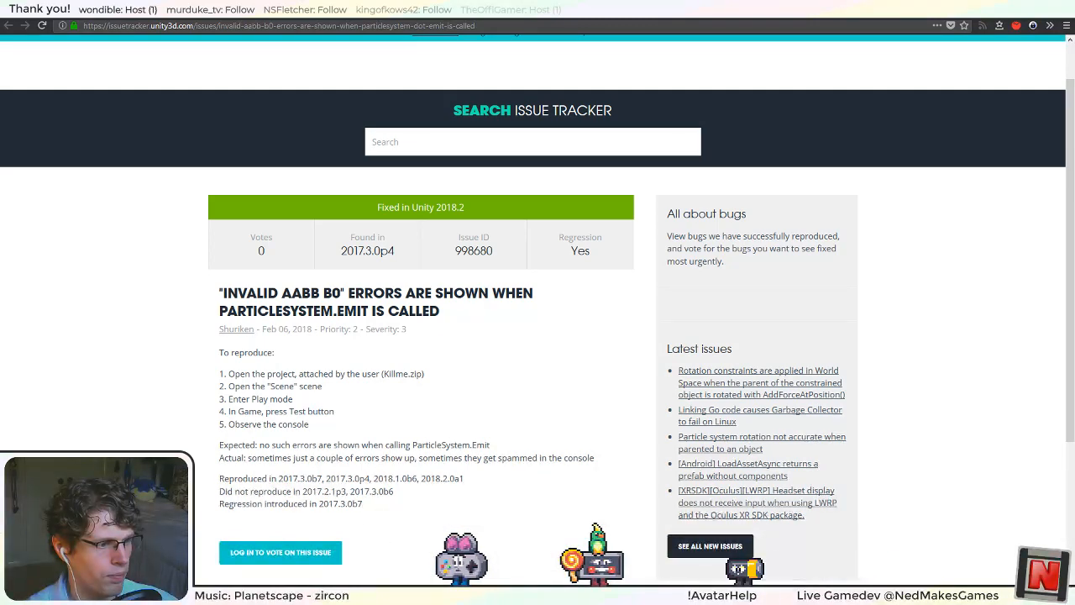
{"action": "left_click", "coordinate": [294, 594]}
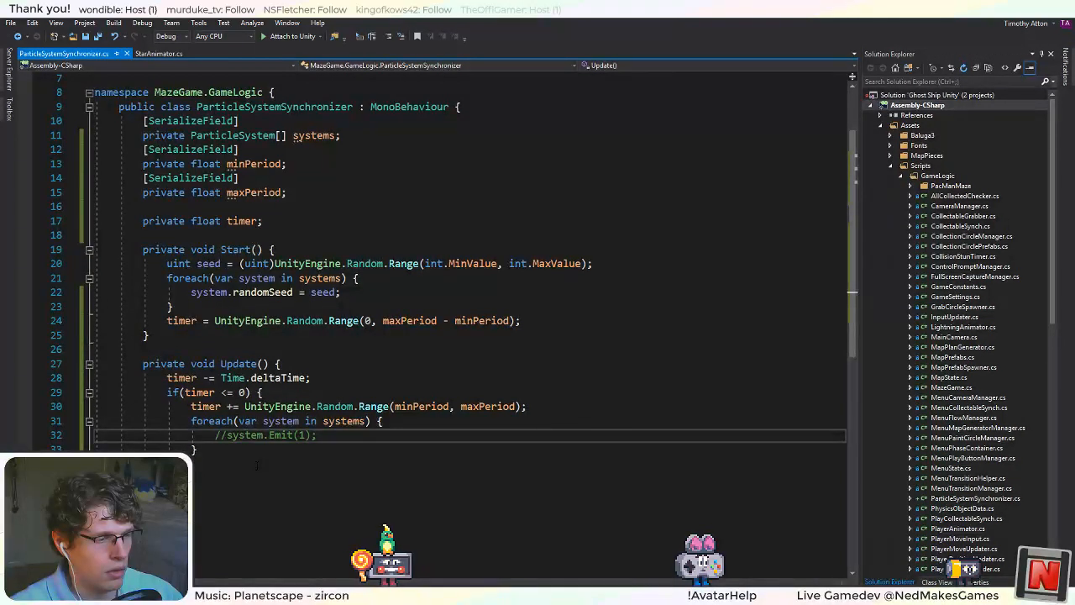
{"action": "scroll", "coordinate": [257, 465], "scroll_direction": "up", "scroll_amount": 2}
{"action": "left_click", "coordinate": [264, 307]}
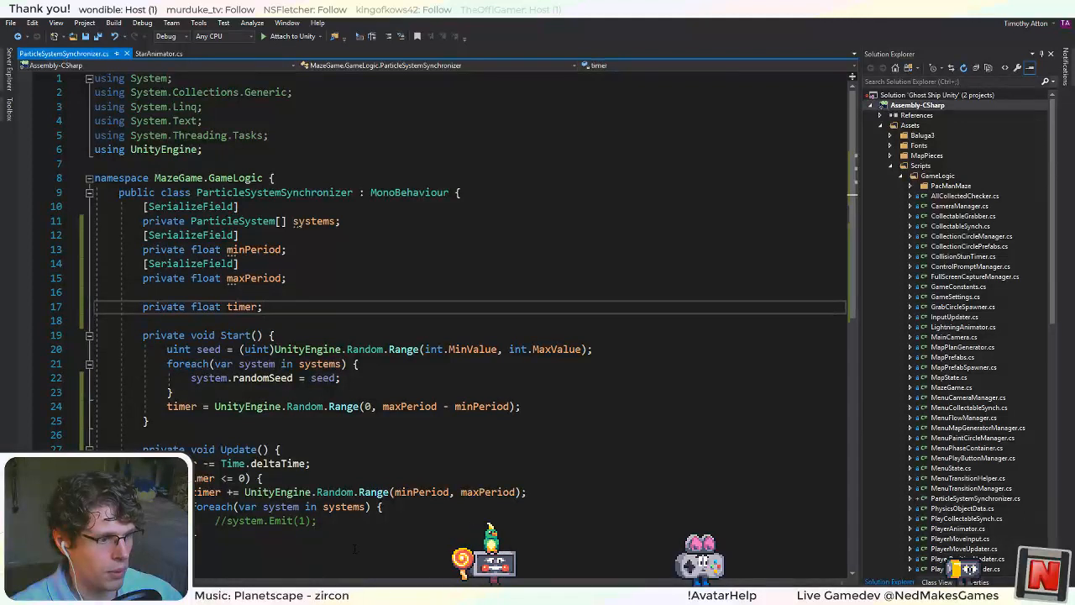
{"action": "left_click", "coordinate": [329, 506]}
{"action": "left_click_drag", "start_coordinate": [317, 520], "coordinate": [214, 521]}
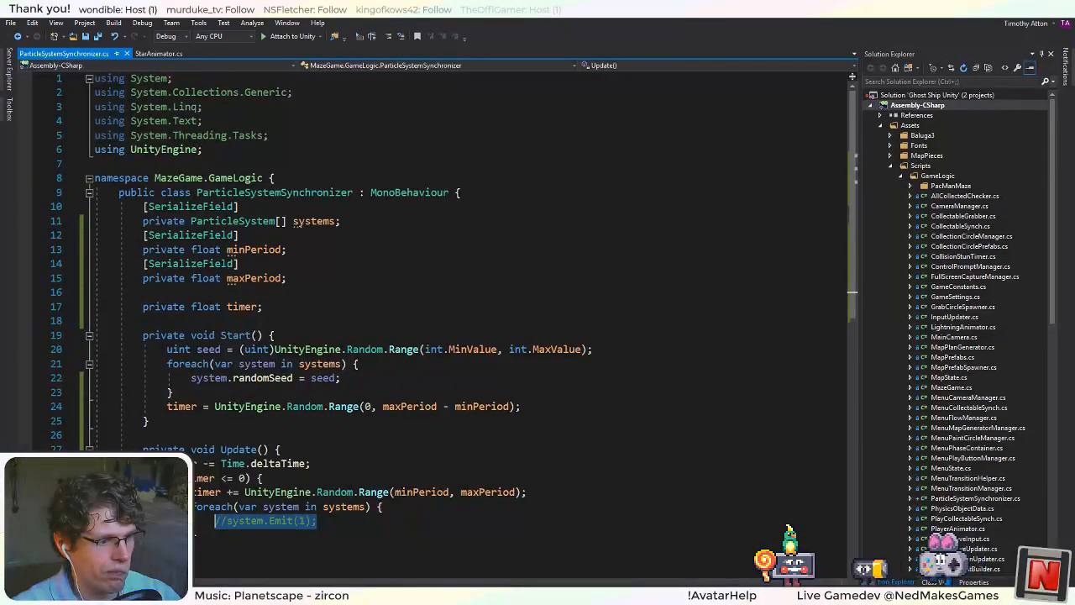
{"action": "left_click", "coordinate": [278, 464]}
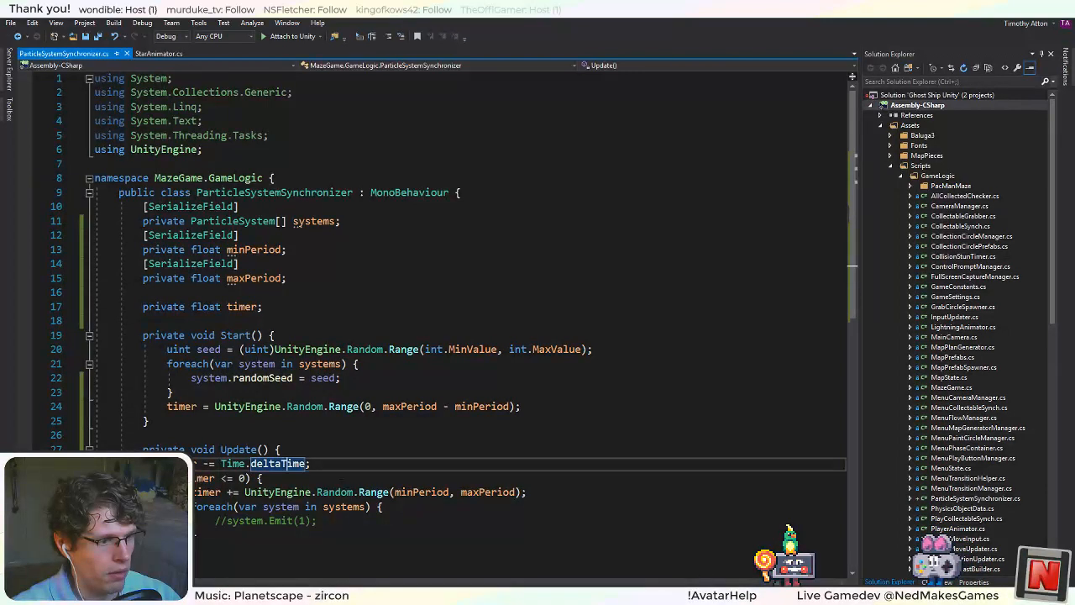
{"action": "left_click", "coordinate": [455, 493]}
{"action": "left_click", "coordinate": [316, 337]}
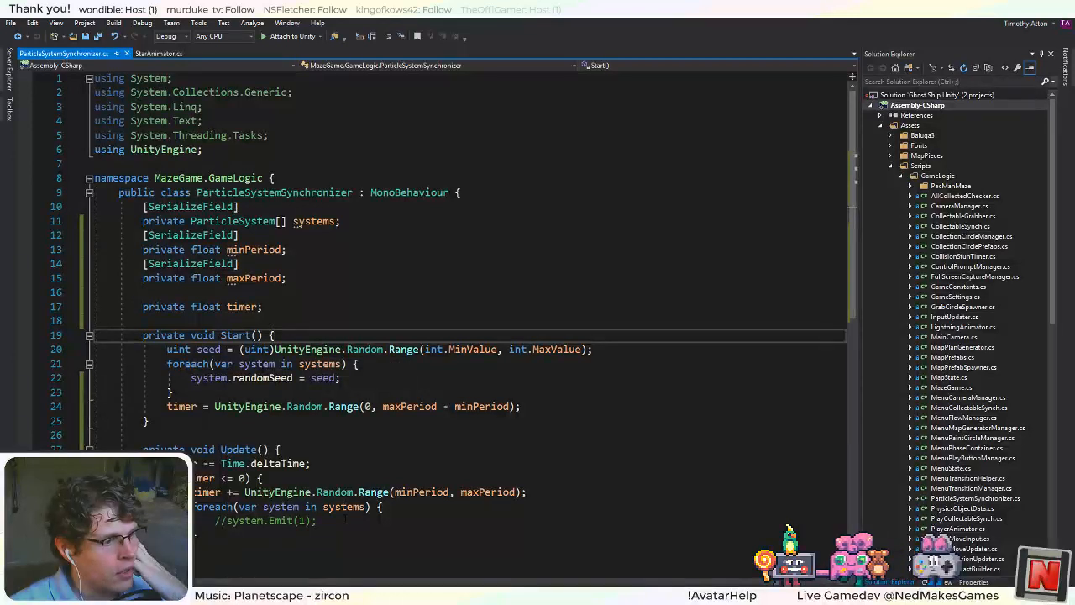
{"action": "left_click", "coordinate": [319, 521]}
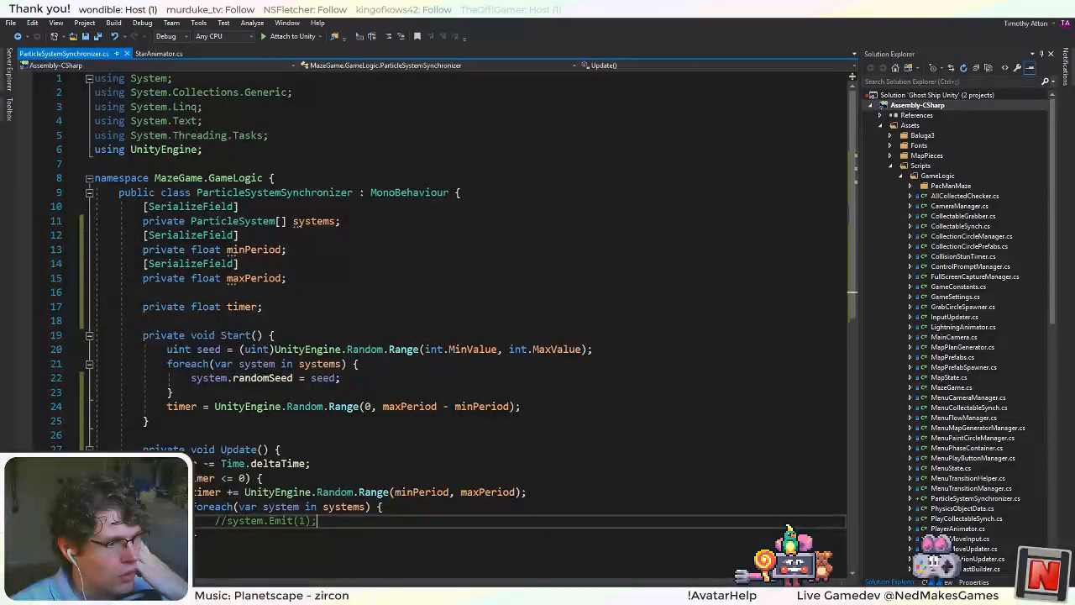
{"action": "left_click_drag", "start_coordinate": [227, 520], "coordinate": [216, 521]}
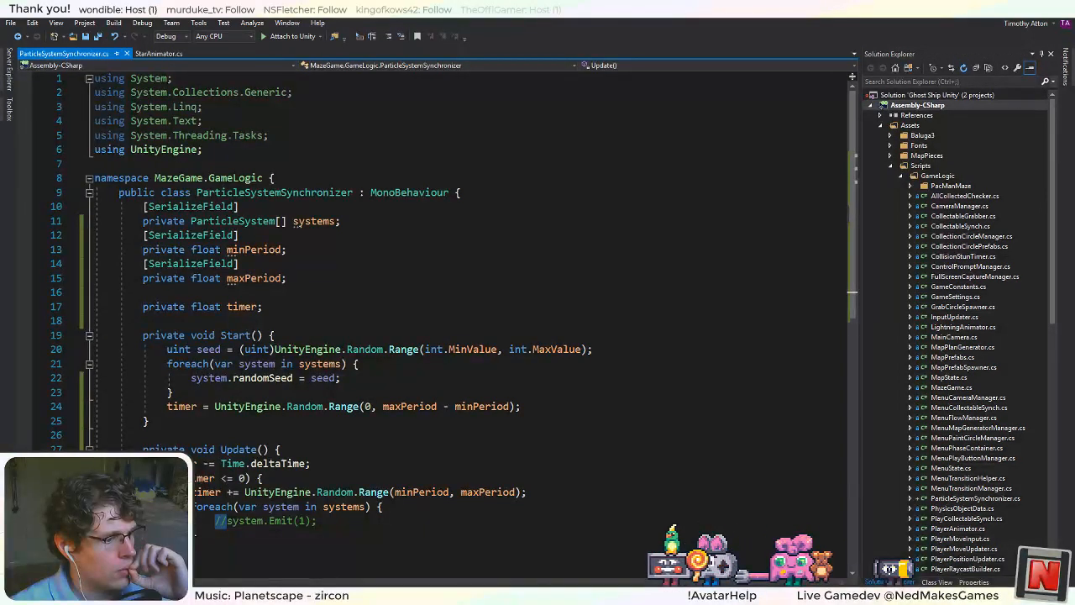
Switch to Unity, enable Emission on the star's two selected particle systems, and set the maximum Rate over Time to 0.3.
{"action": "key", "text": "alt+Tab"}
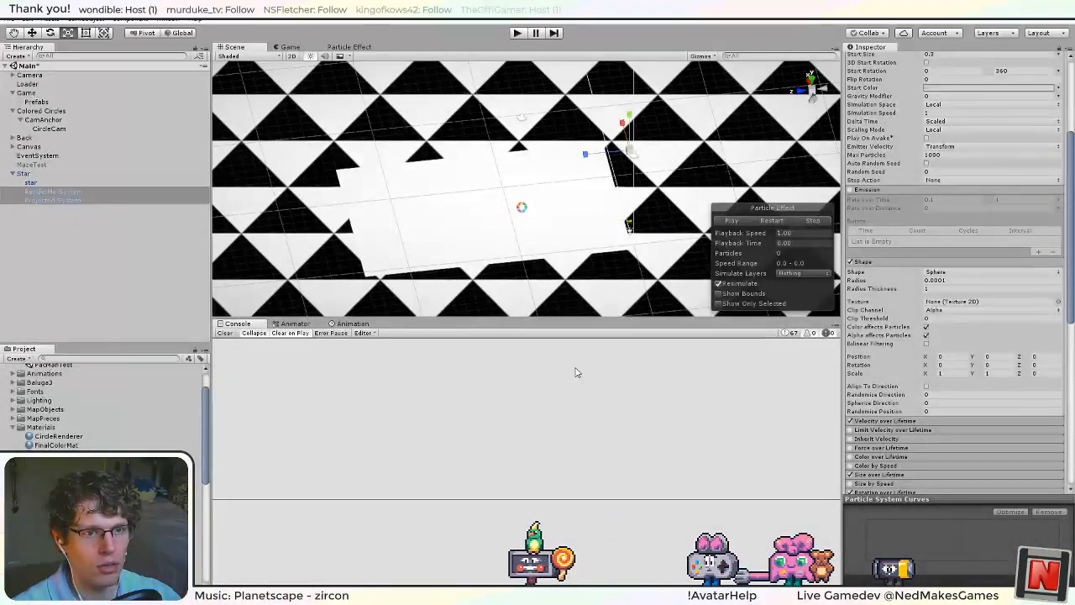
{"action": "left_click", "coordinate": [862, 190]}
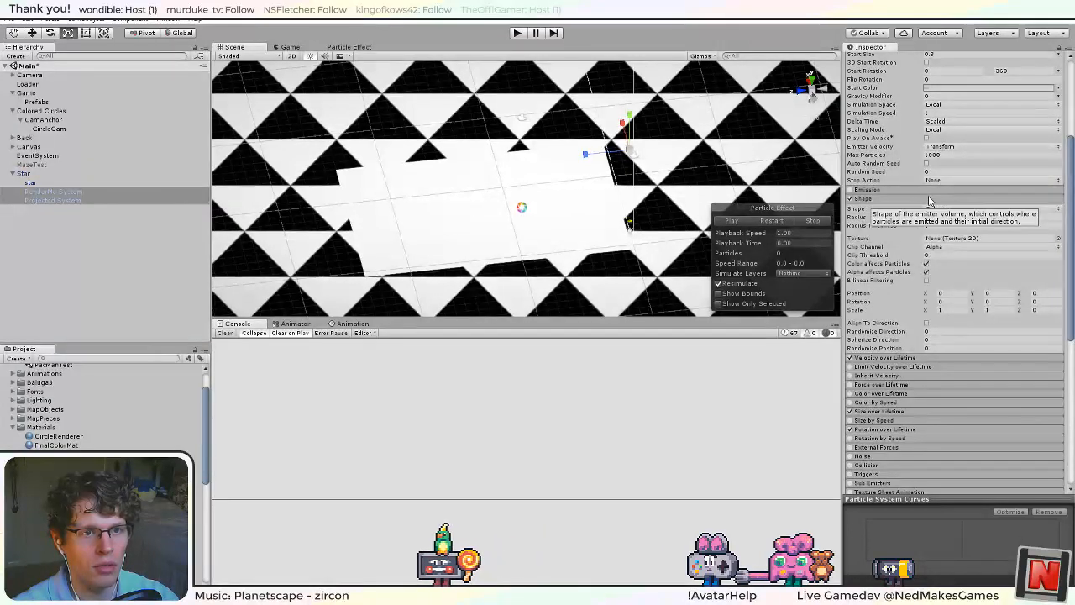
{"action": "left_click", "coordinate": [861, 190]}
{"action": "scroll", "coordinate": [1009, 340], "scroll_direction": "up", "scroll_amount": 4}
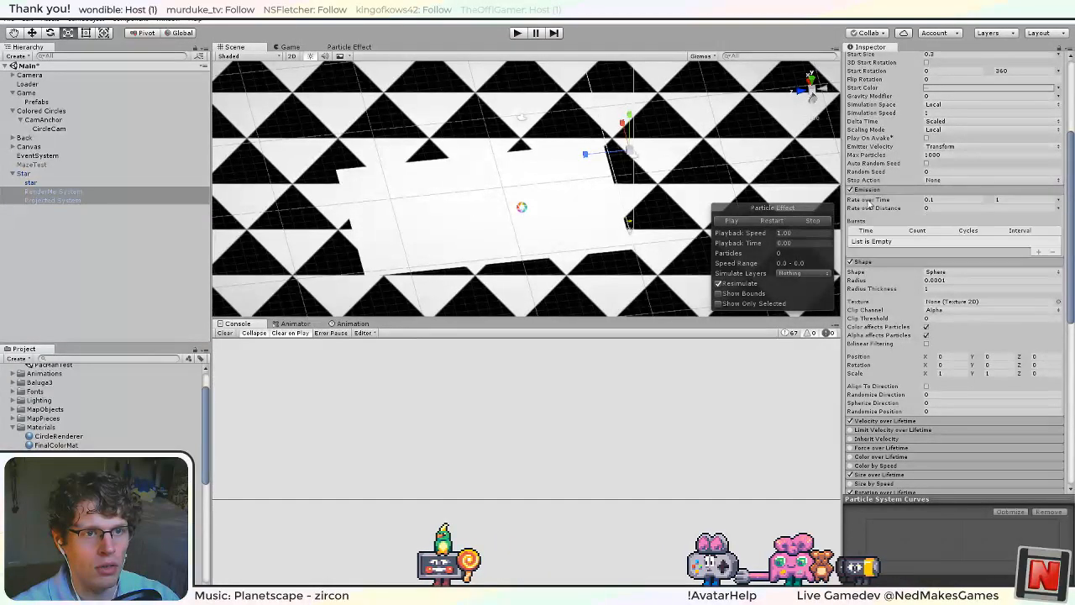
{"action": "left_click", "coordinate": [1007, 335]}
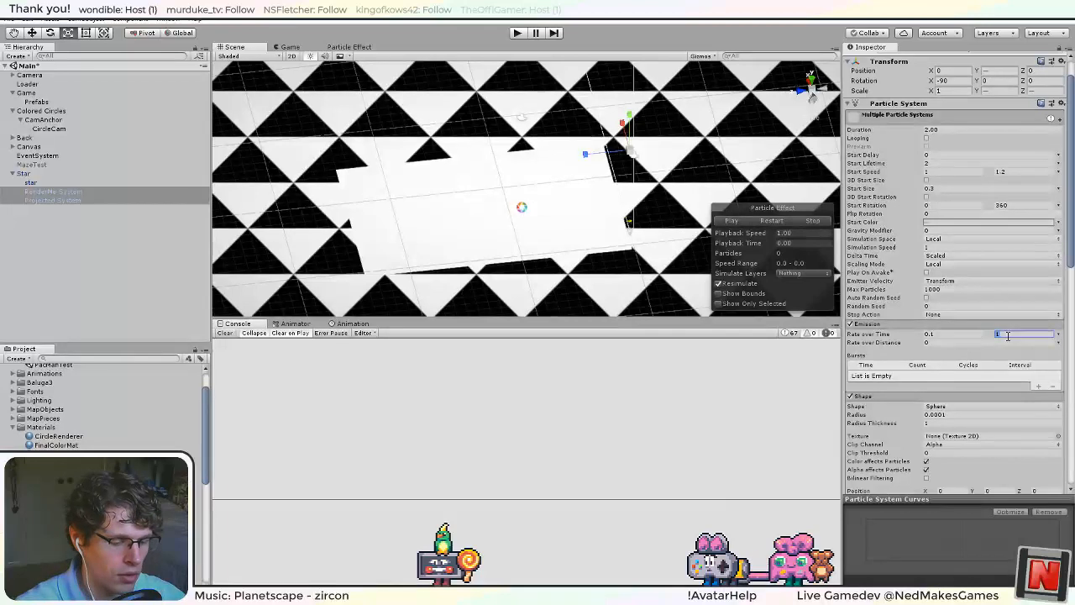
{"action": "type", "text": "0.3"}
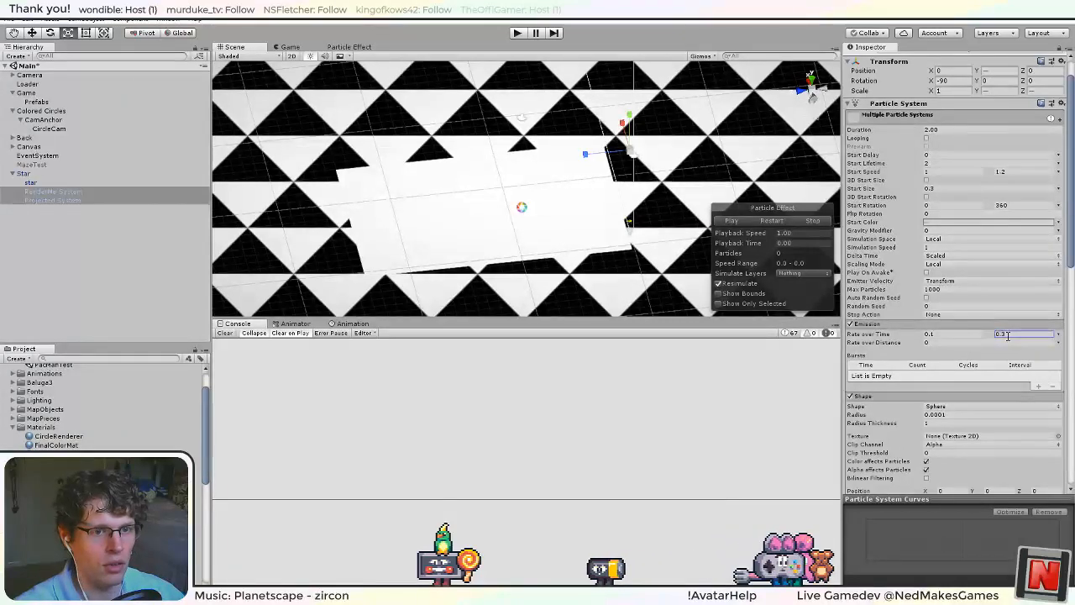
Switch to Visual Studio, add enabled = true; after the timer assignment in Start, and save ParticleSystemSynchronizer.cs.
{"action": "key", "text": "alt+Tab"}
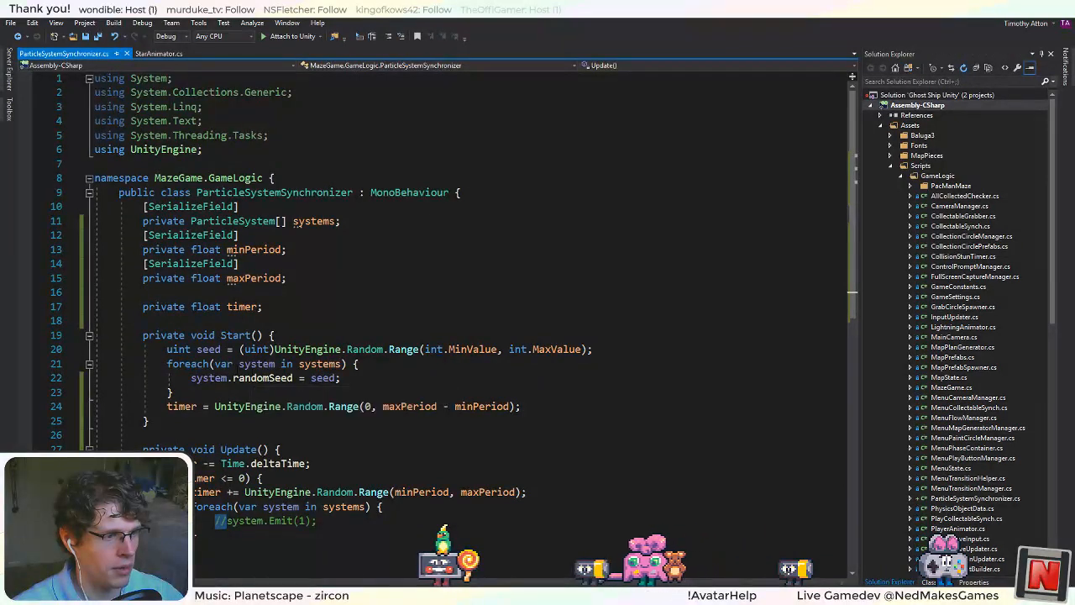
{"action": "scroll", "coordinate": [317, 319], "scroll_direction": "down", "scroll_amount": 3}
{"action": "scroll", "coordinate": [311, 285], "scroll_direction": "up", "scroll_amount": 1}
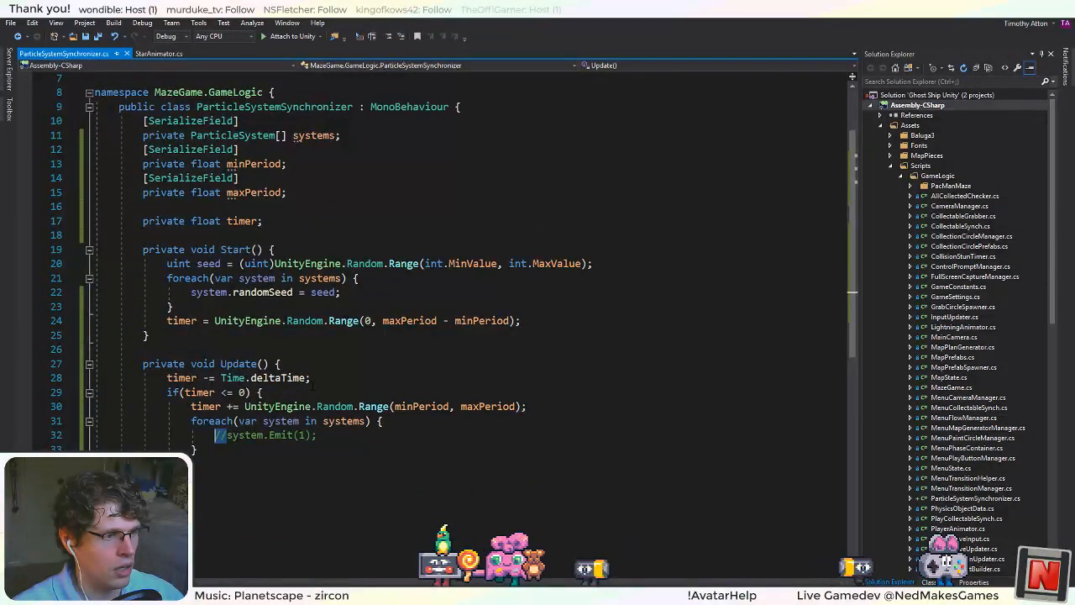
{"action": "left_click", "coordinate": [537, 320]}
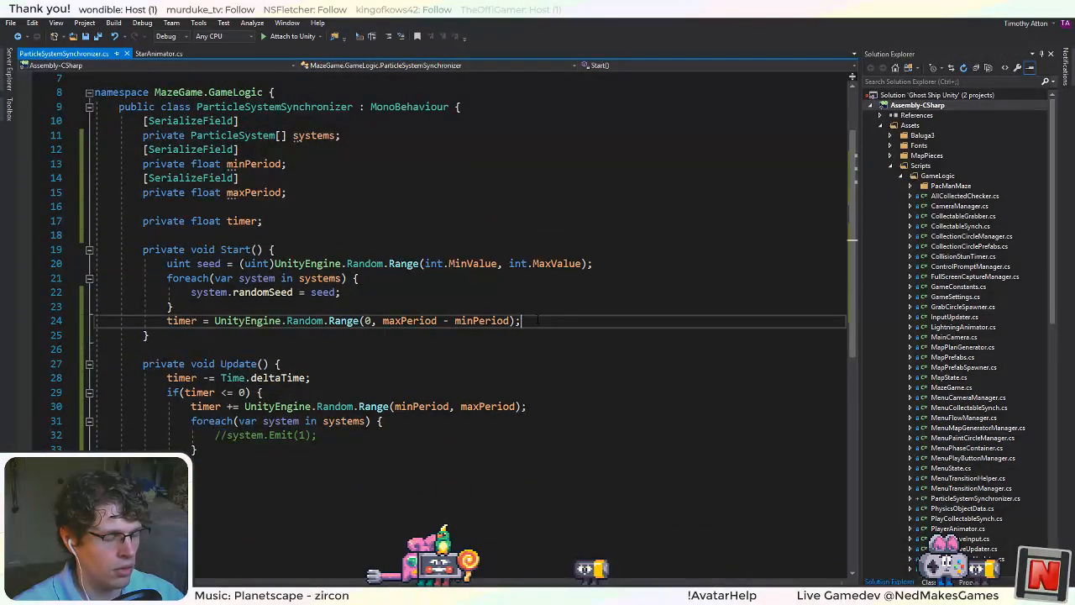
{"action": "key", "text": "Return"}
{"action": "type", "text": "enabled = tr"}
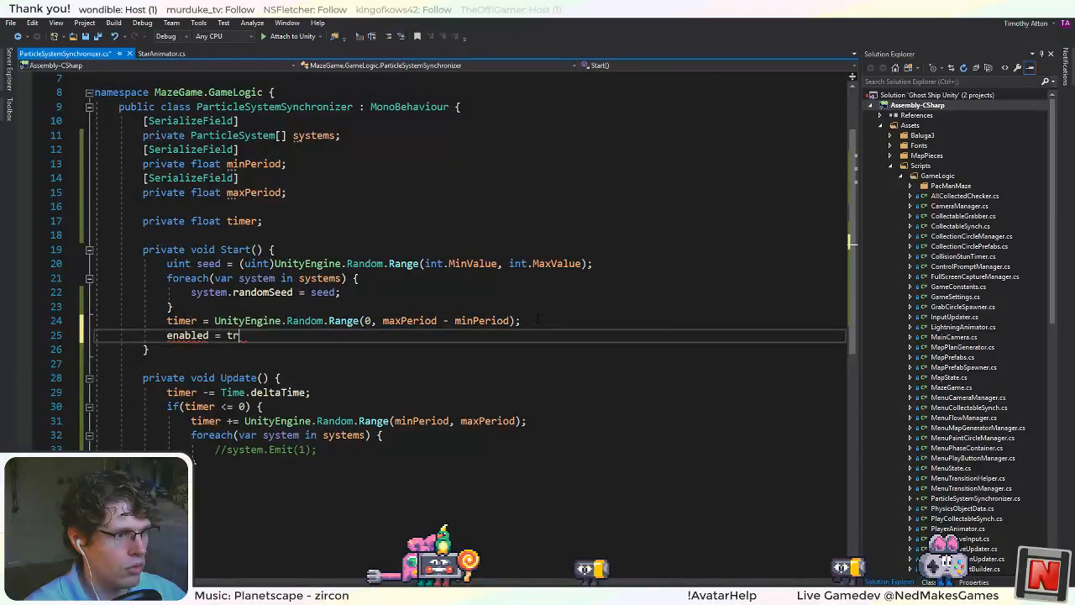
{"action": "type", "text": "ue;"}
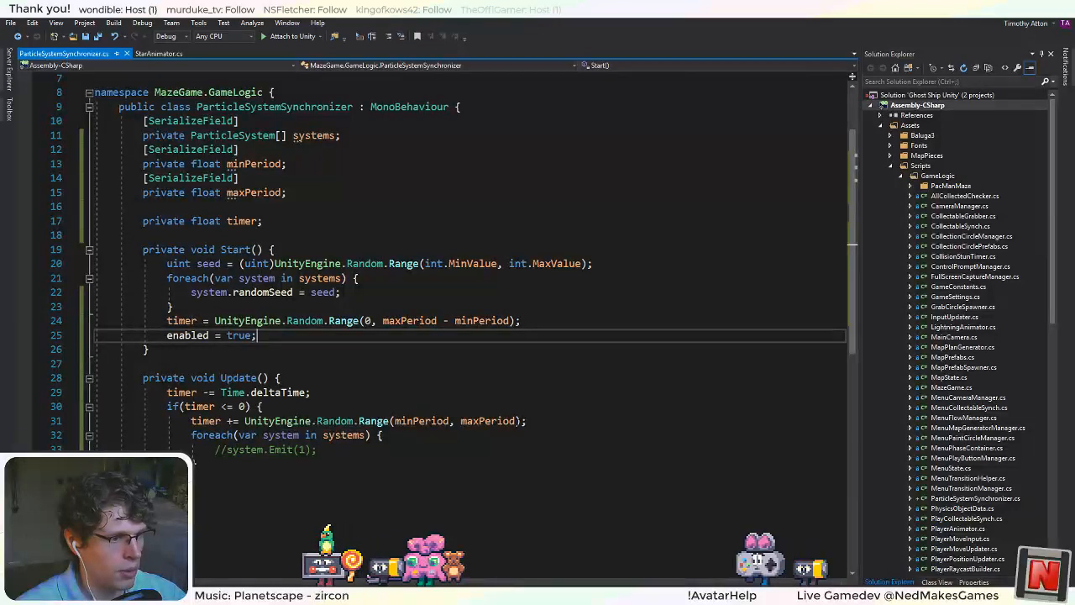
Delete the line in Update that adds a random period between minPeriod and maxPeriod to the timer.
{"action": "left_click_drag", "start_coordinate": [534, 422], "coordinate": [5, 425]}
{"action": "key", "text": "BackSpace"}
{"action": "key", "text": "BackSpace"}
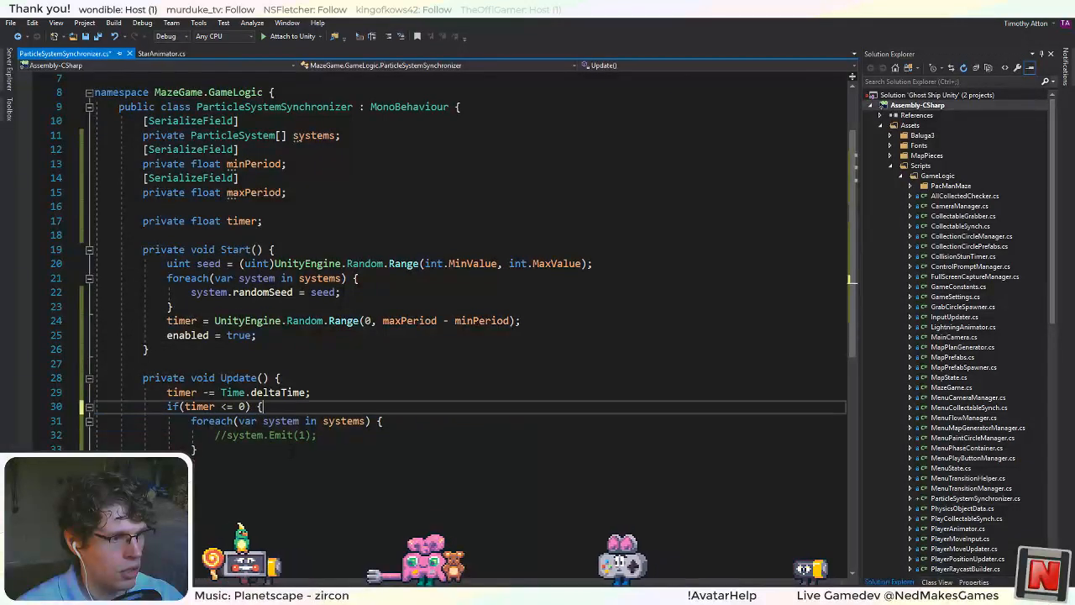
Replace the commented-out Emit call in Update's foreach loop with system.Play();.
{"action": "key", "text": "Down"}
{"action": "key", "text": "Down"}
{"action": "key", "text": "shift+Home"}
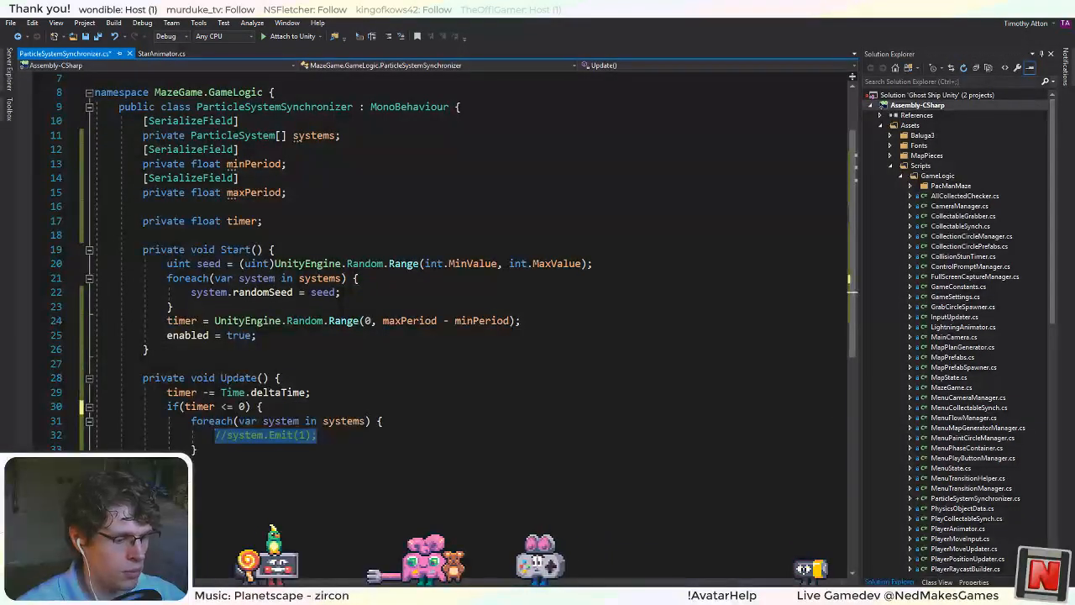
{"action": "type", "text": "system.pla"}
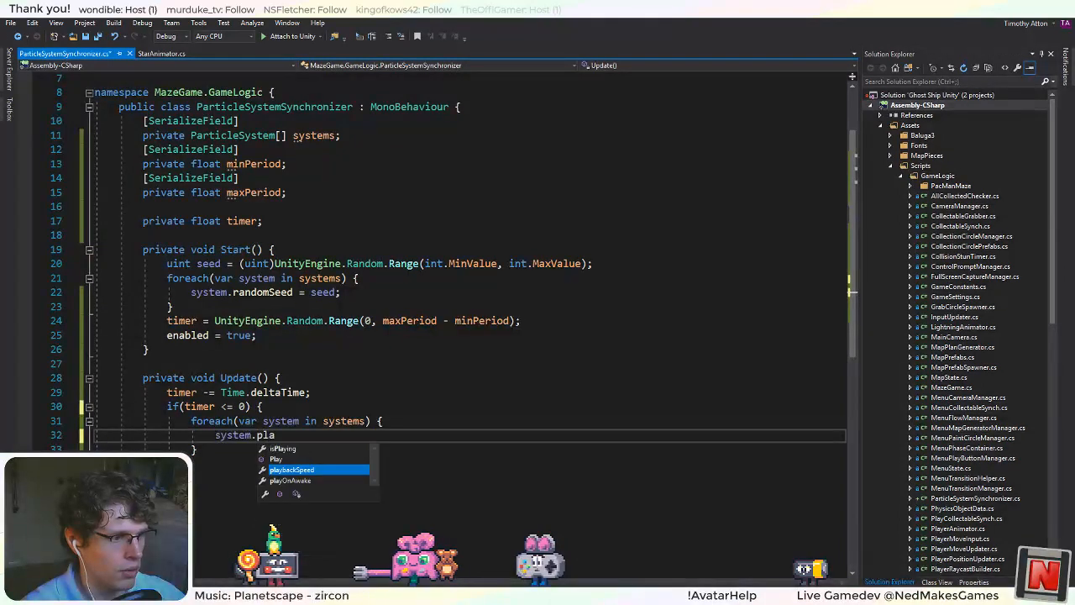
{"action": "type", "text": "y();"}
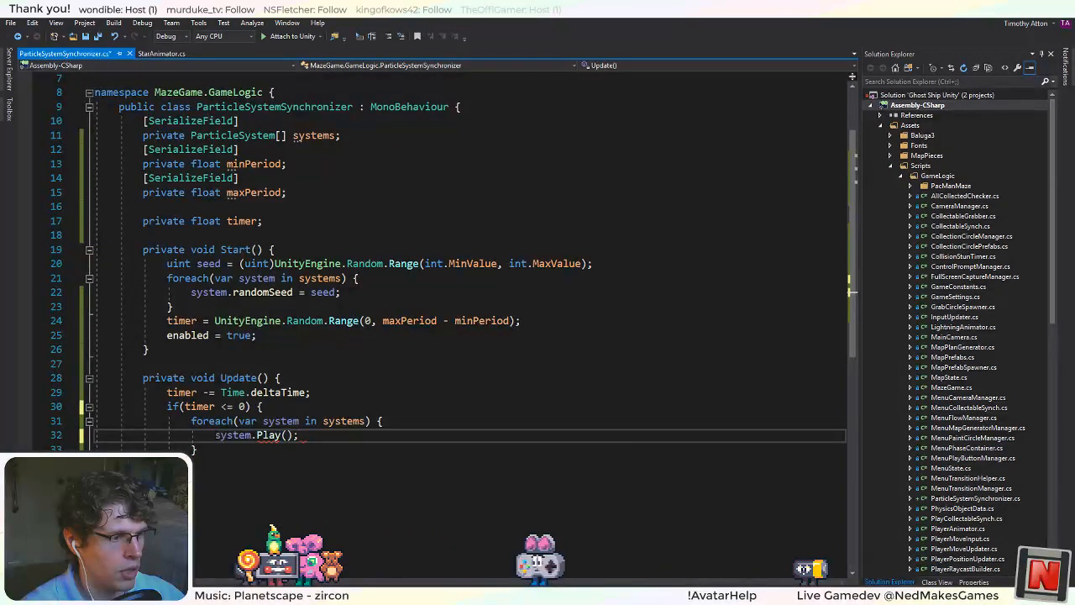
Add enabled = false; after the foreach loop inside Update's timer check and save the script.
{"action": "key", "text": "Down"}
{"action": "key", "text": "Return"}
{"action": "type", "text": "enabled"}
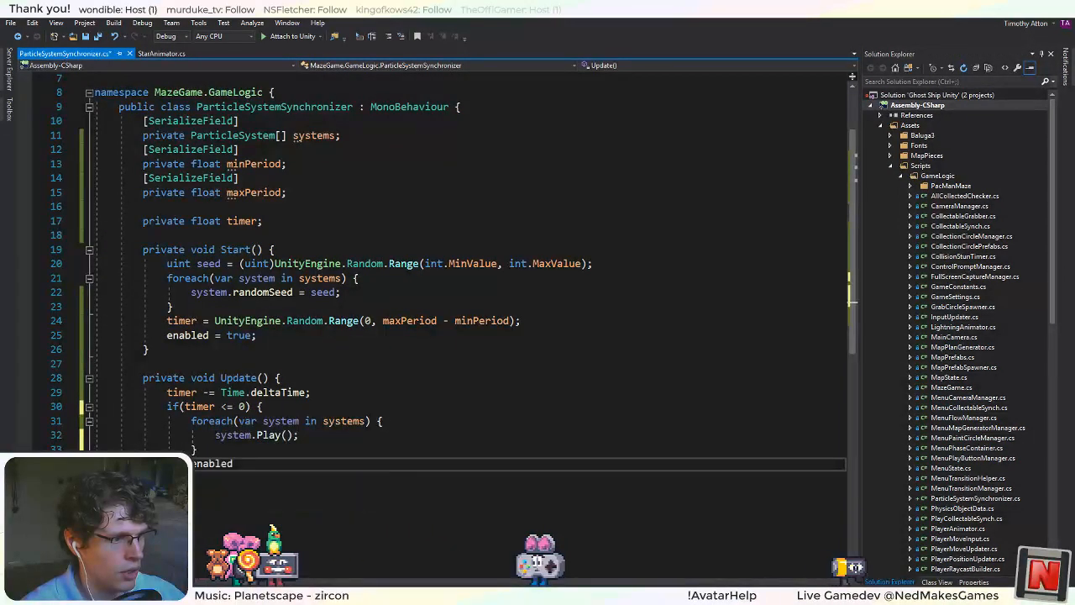
{"action": "type", "text": " = false;"}
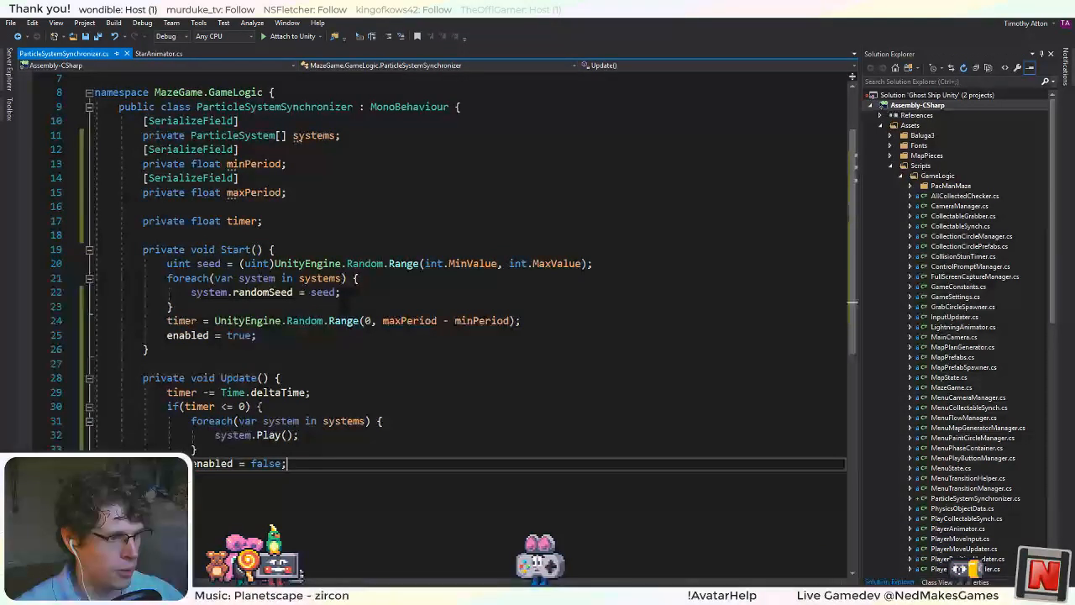
Delete the serialized maxPeriod field, including its SerializeField attribute, from ParticleSystemSynchronizer.
{"action": "left_click", "coordinate": [420, 320]}
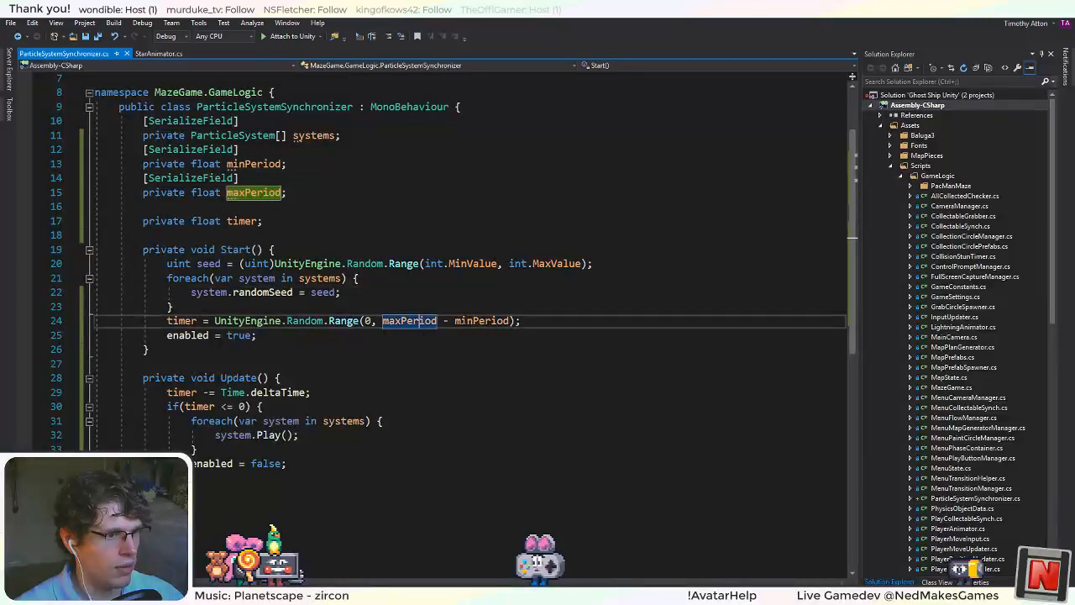
{"action": "scroll", "coordinate": [420, 320], "scroll_direction": "up", "scroll_amount": 2}
{"action": "left_click", "coordinate": [280, 250]}
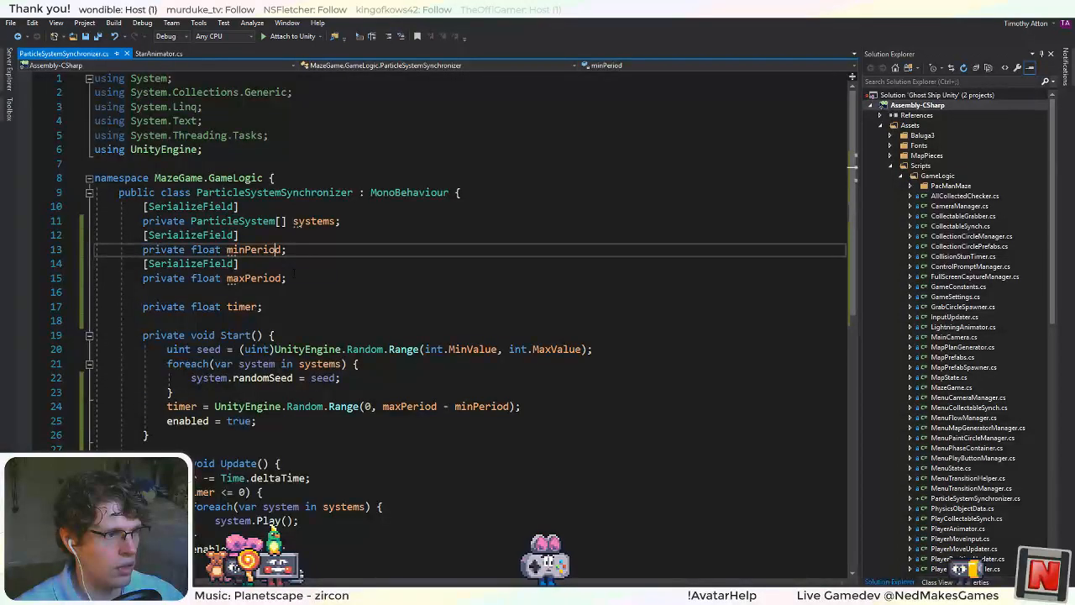
{"action": "left_click_drag", "start_coordinate": [294, 277], "coordinate": [290, 250]}
{"action": "key", "text": "BackSpace"}
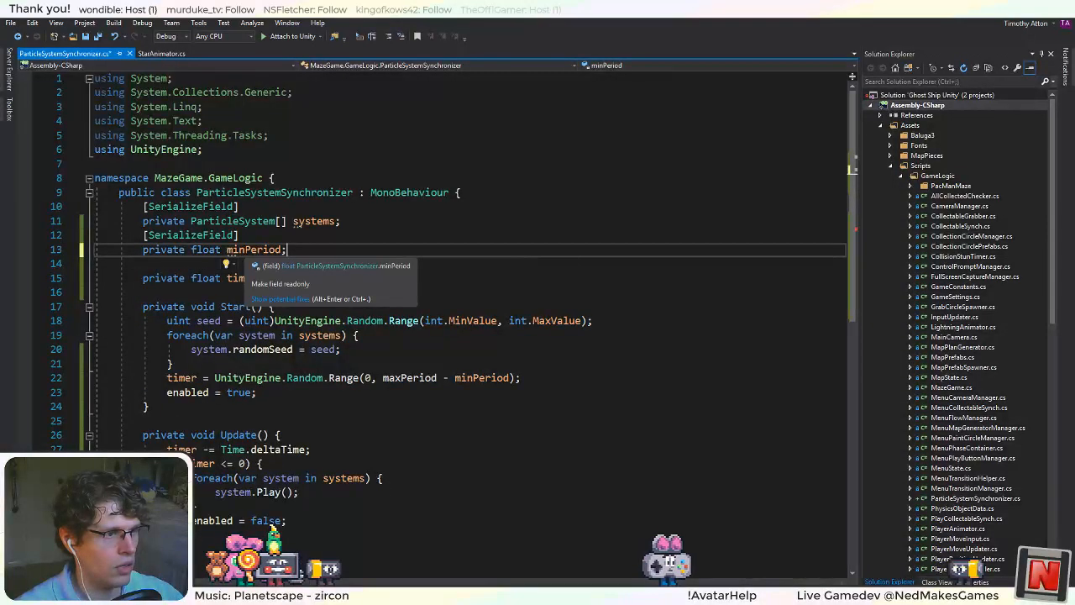
Rename the minPeriod field to warmUpPeriod and reduce the timer's random range in Start to 0 through warmUpPeriod.
{"action": "right_click", "coordinate": [263, 250]}
{"action": "left_click", "coordinate": [277, 264]}
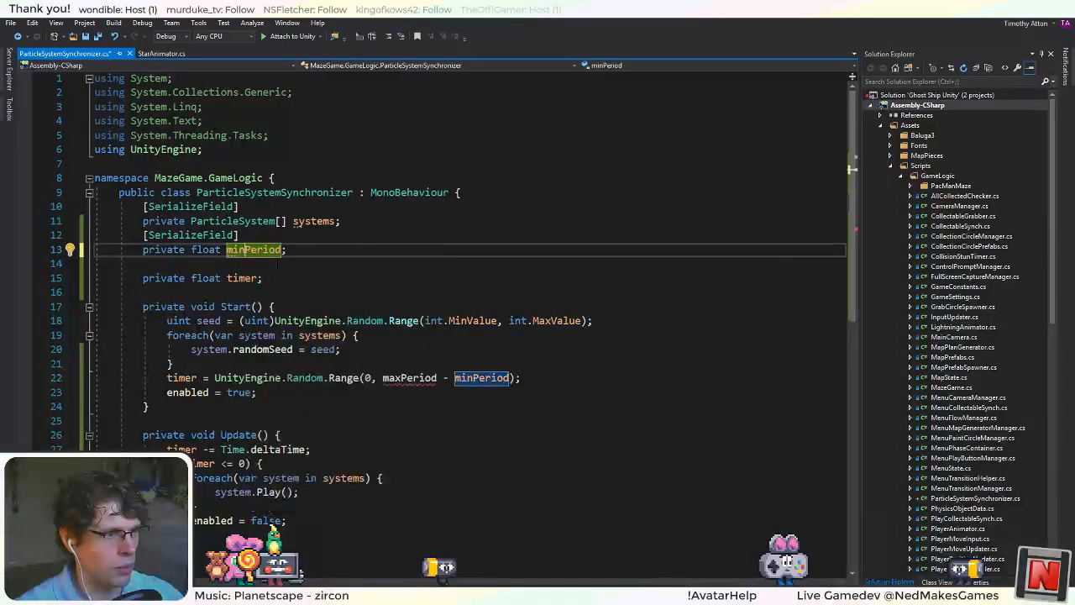
{"action": "type", "text": "warmUpP"}
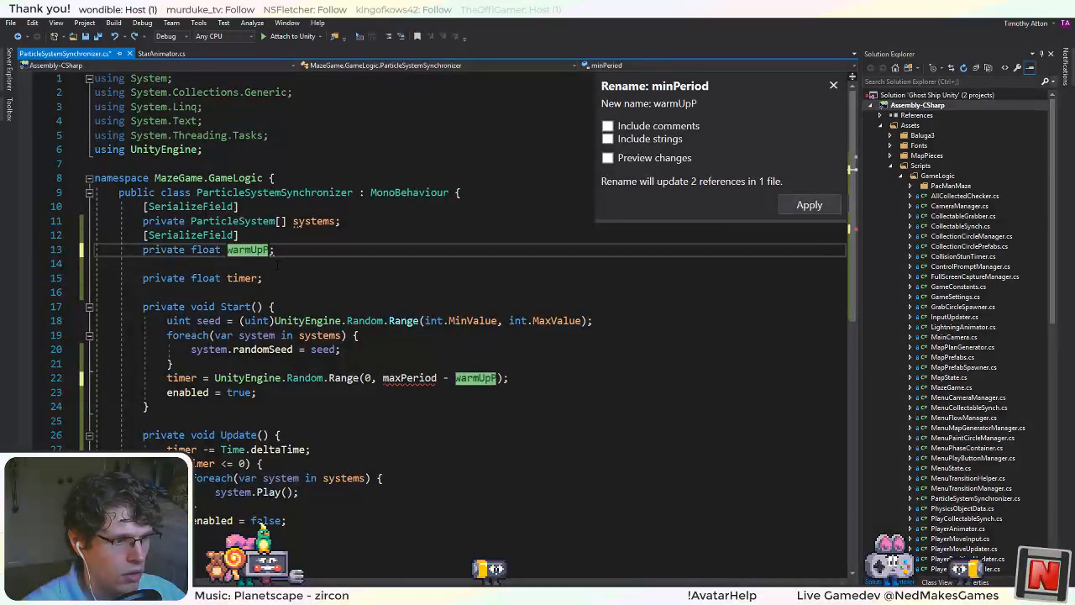
{"action": "type", "text": "eriod"}
{"action": "key", "text": "Return"}
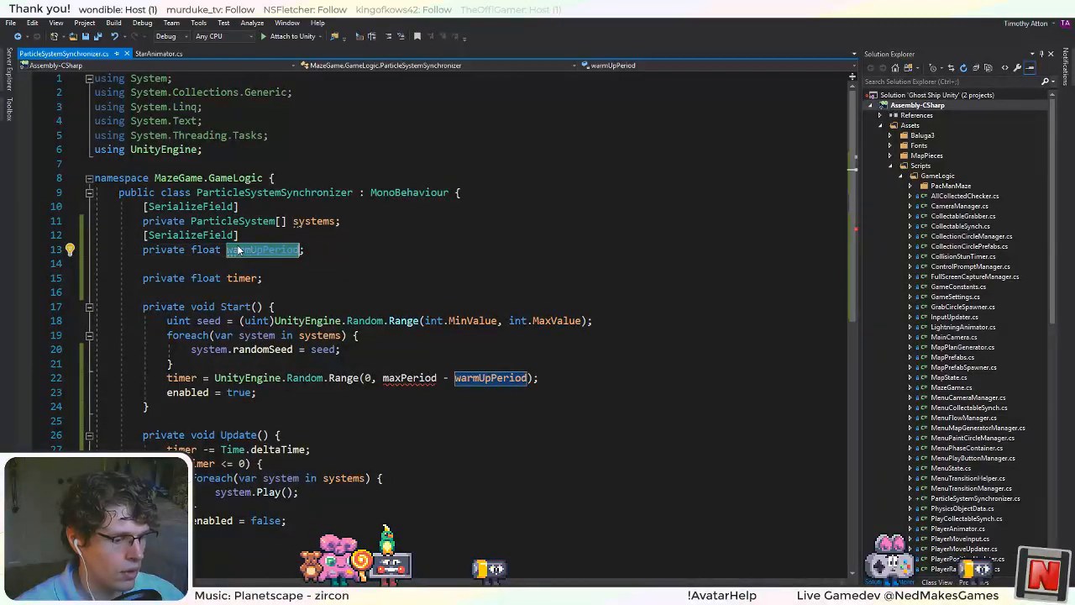
{"action": "left_click_drag", "start_coordinate": [528, 378], "coordinate": [401, 378]}
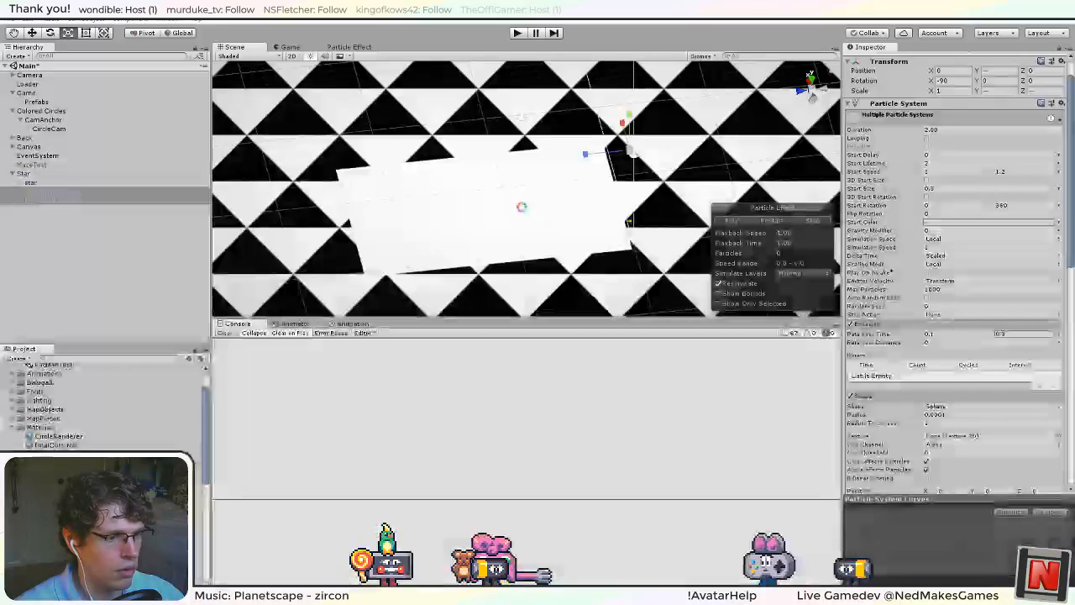
Switch to Unity, set the Star's Warm Up Period to 3 in Particle System Synchronizer, and apply it to the prefab.
{"action": "key", "text": "alt+Tab"}
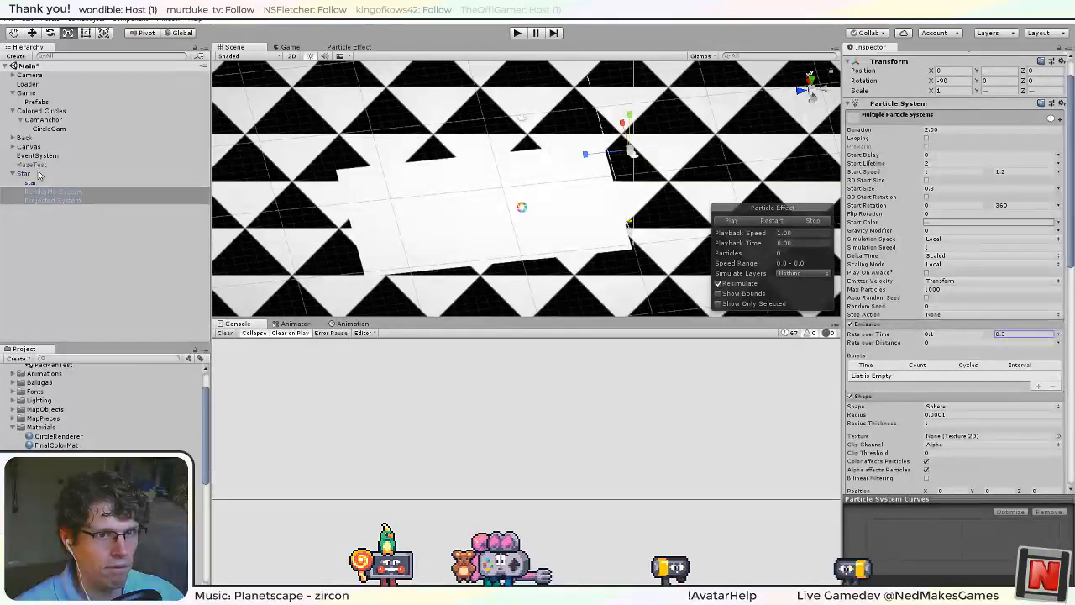
{"action": "left_click", "coordinate": [50, 200]}
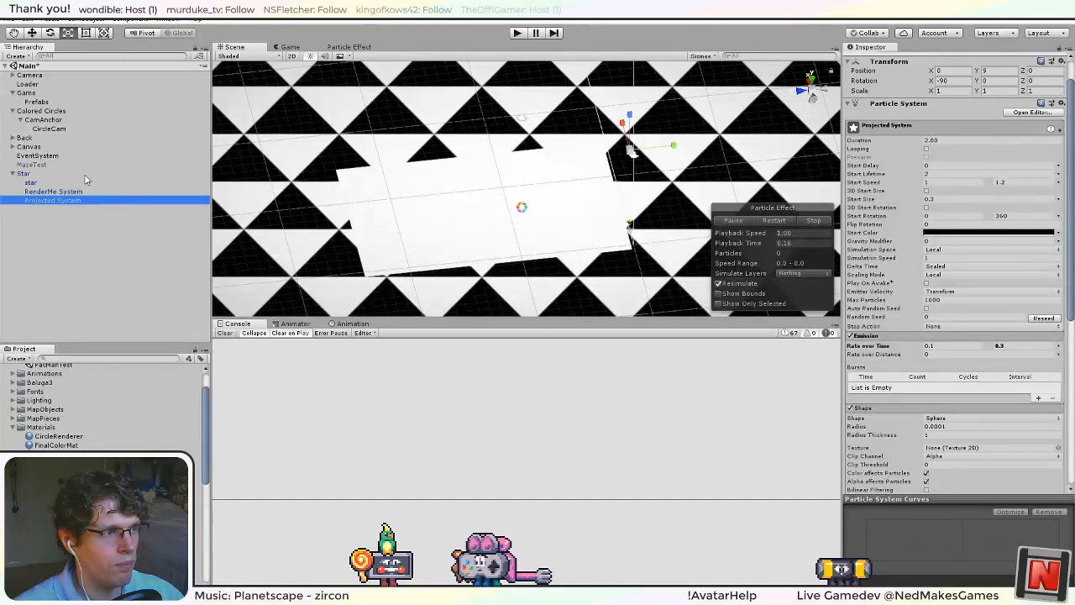
{"action": "left_click", "coordinate": [28, 175]}
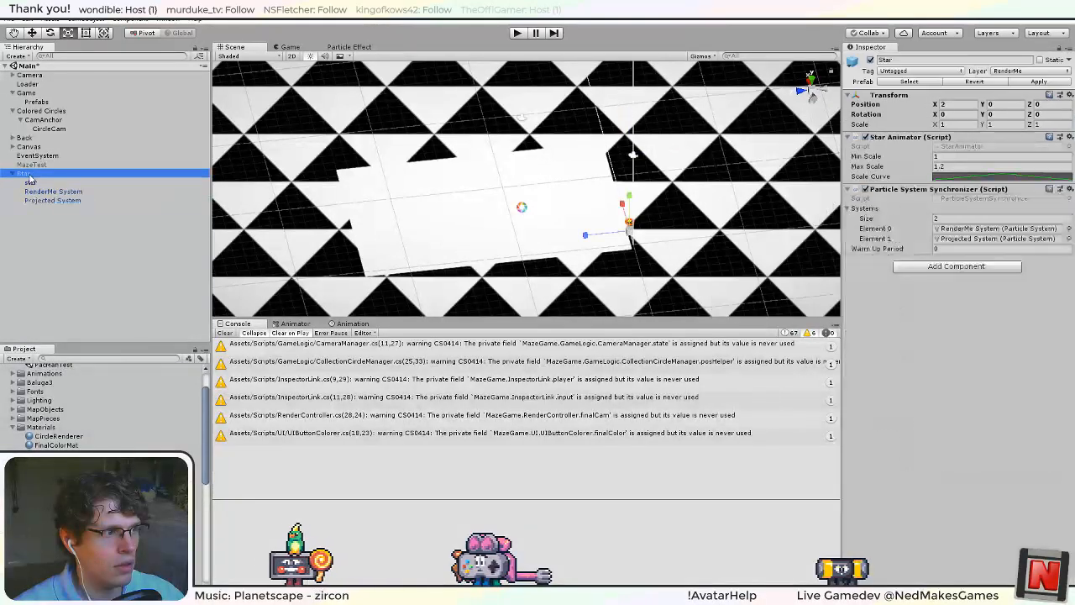
{"action": "left_click", "coordinate": [27, 175]}
{"action": "left_click", "coordinate": [1039, 82]}
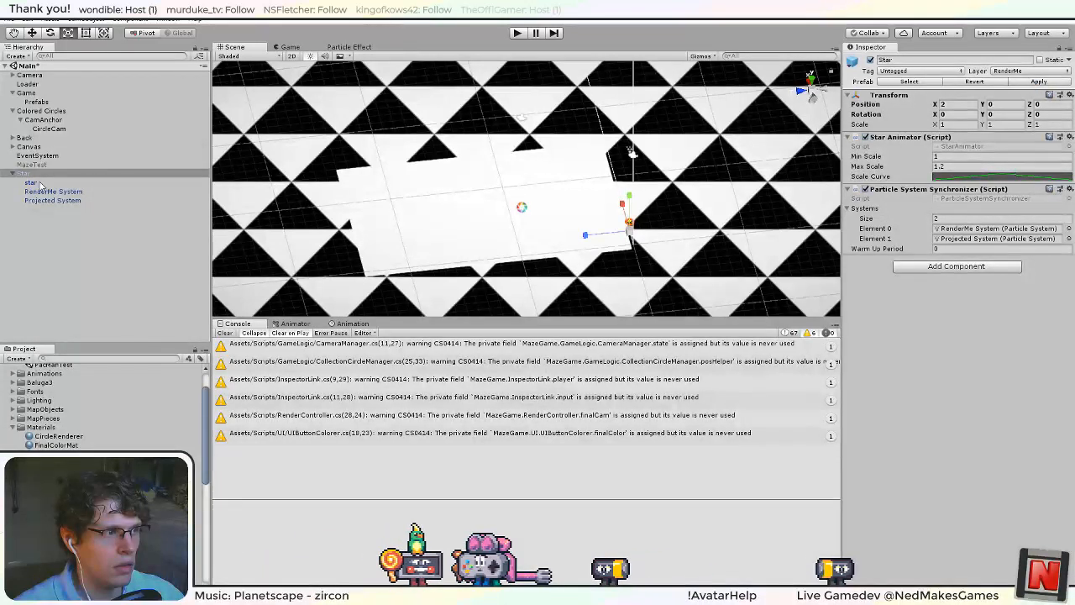
{"action": "left_click", "coordinate": [944, 249]}
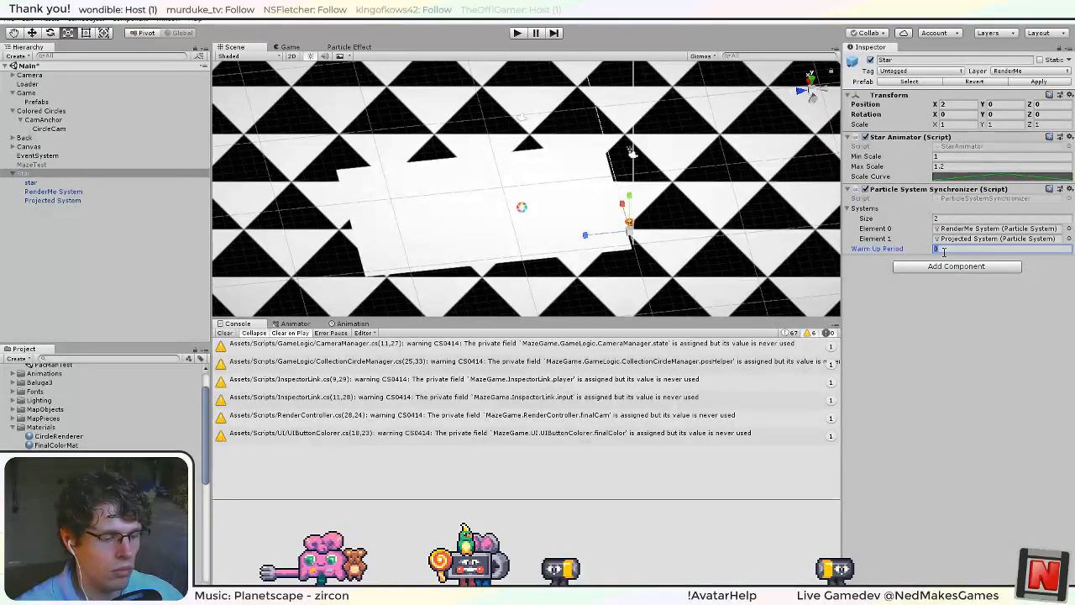
{"action": "type", "text": "3"}
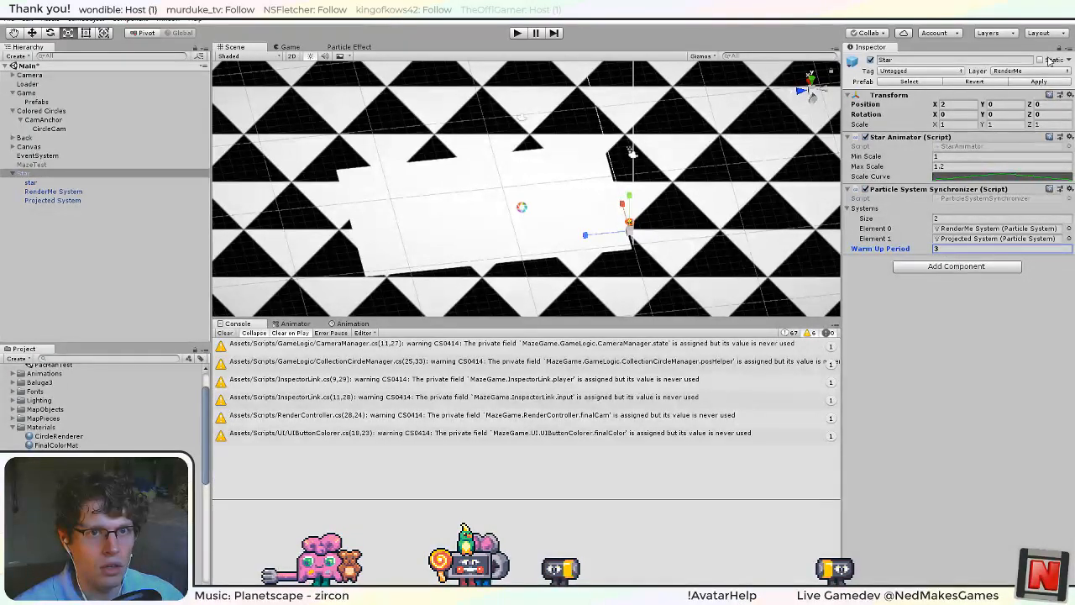
{"action": "left_click", "coordinate": [1034, 81]}
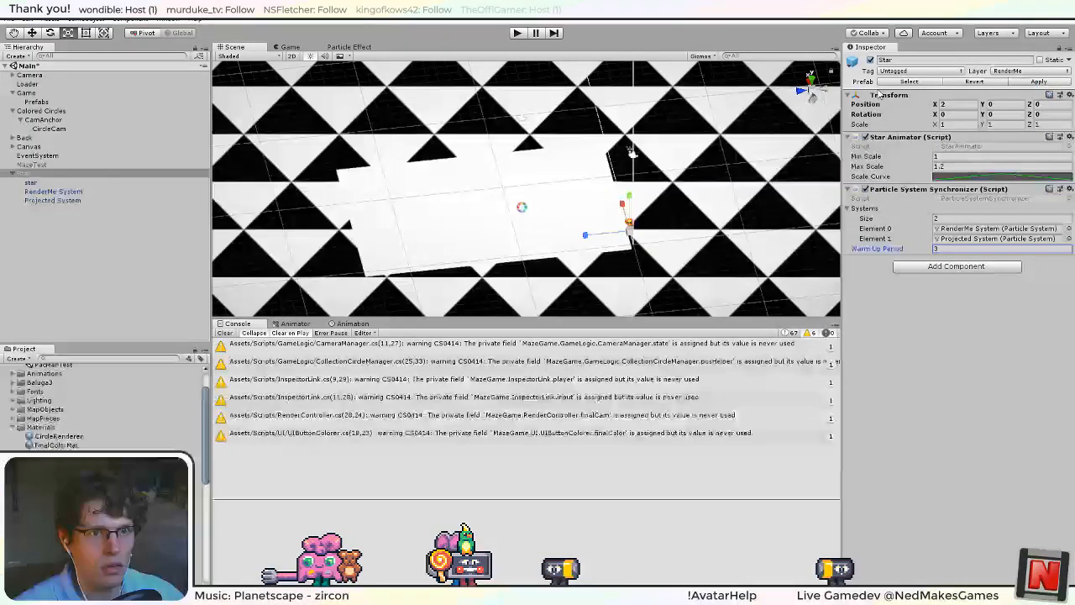
Run the game in an enlarged Game view, examine the Emission settings of a cloned star's RenderMe System, and stop the game.
{"action": "left_click", "coordinate": [516, 32]}
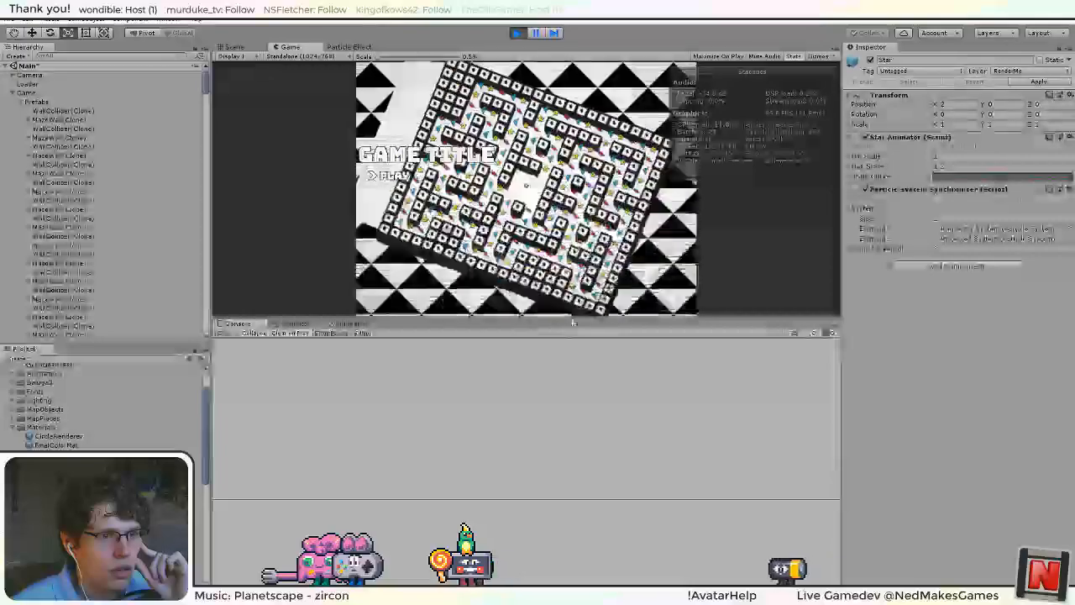
{"action": "left_click_drag", "start_coordinate": [572, 316], "coordinate": [572, 475]}
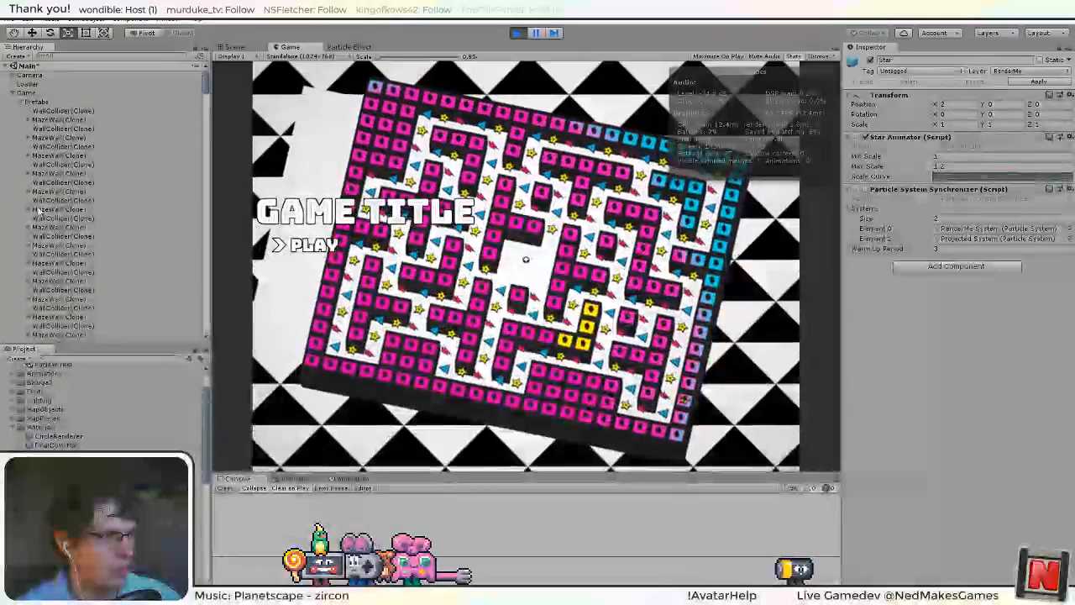
{"action": "left_click", "coordinate": [29, 238]}
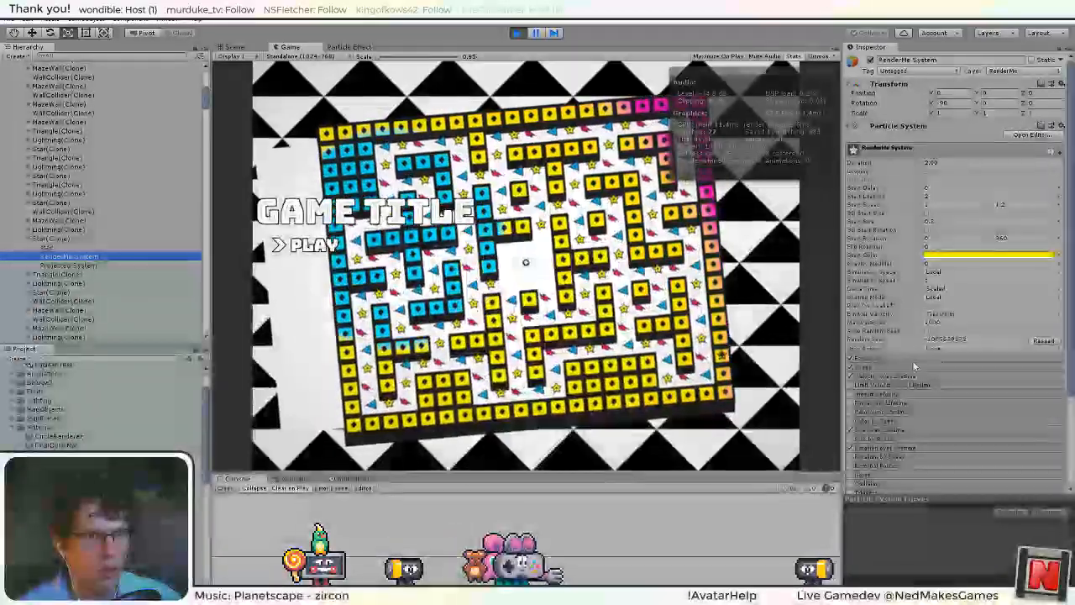
{"action": "left_click", "coordinate": [907, 360]}
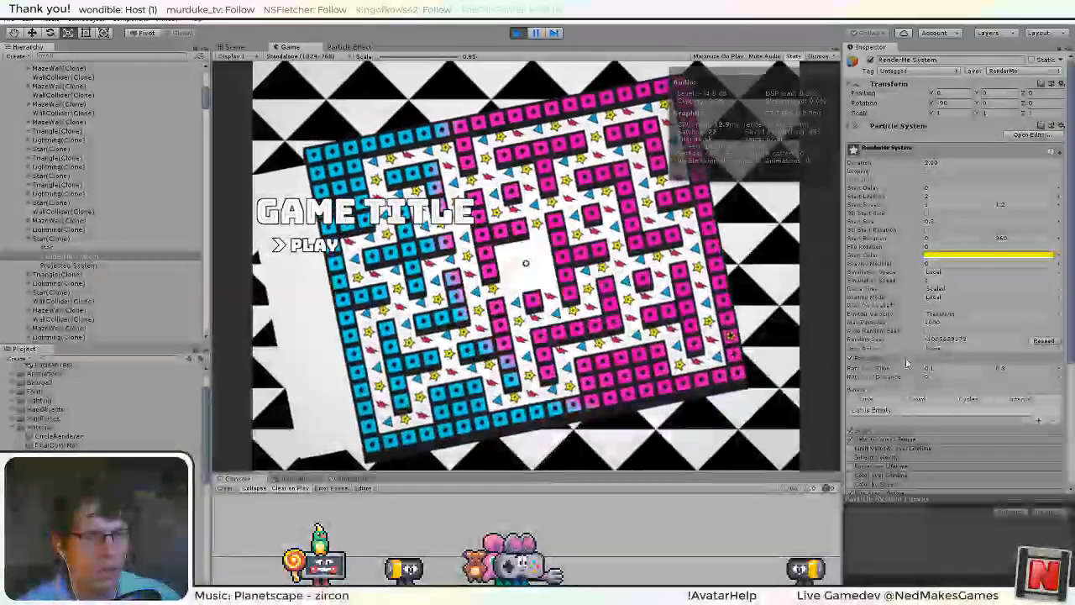
{"action": "left_click", "coordinate": [907, 359]}
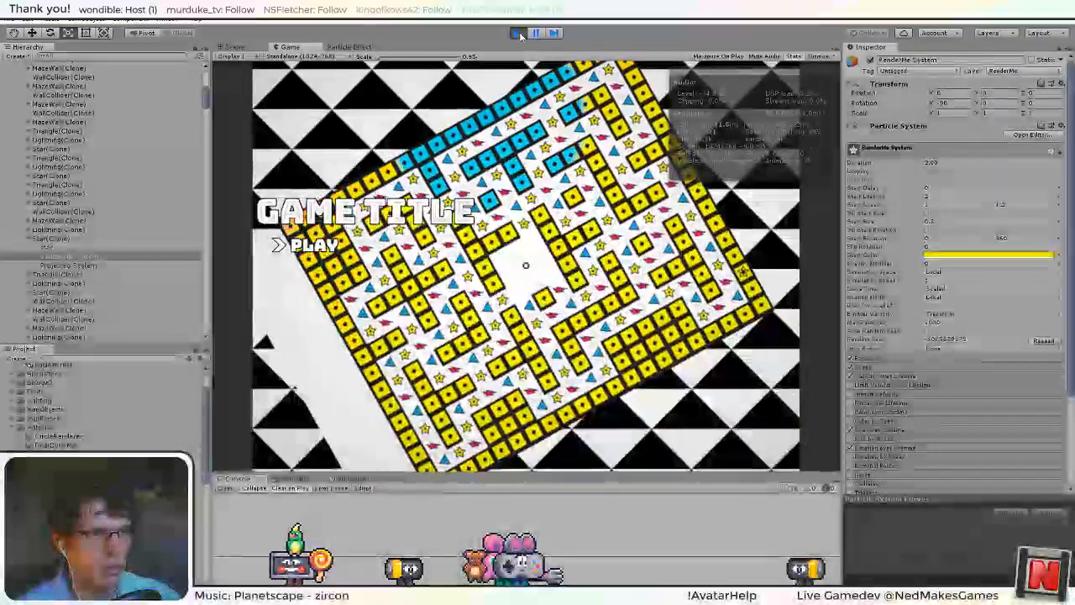
{"action": "key", "text": "ctrl+p"}
Enable Looping on the star's RenderMe System and Projected System together.
{"action": "left_click", "coordinate": [33, 191], "text": "shift"}
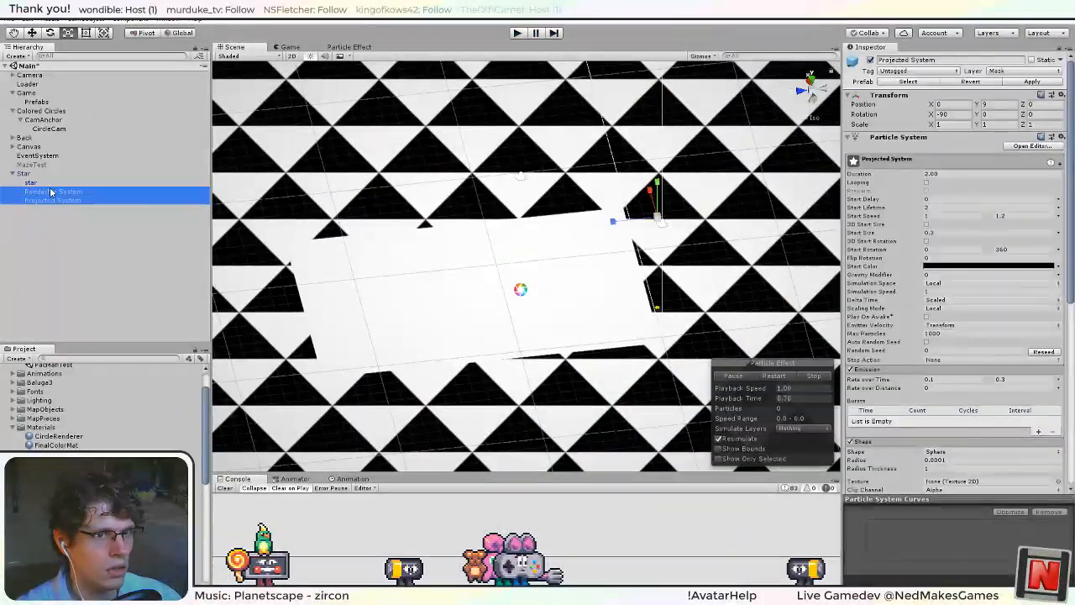
{"action": "left_click", "coordinate": [927, 173]}
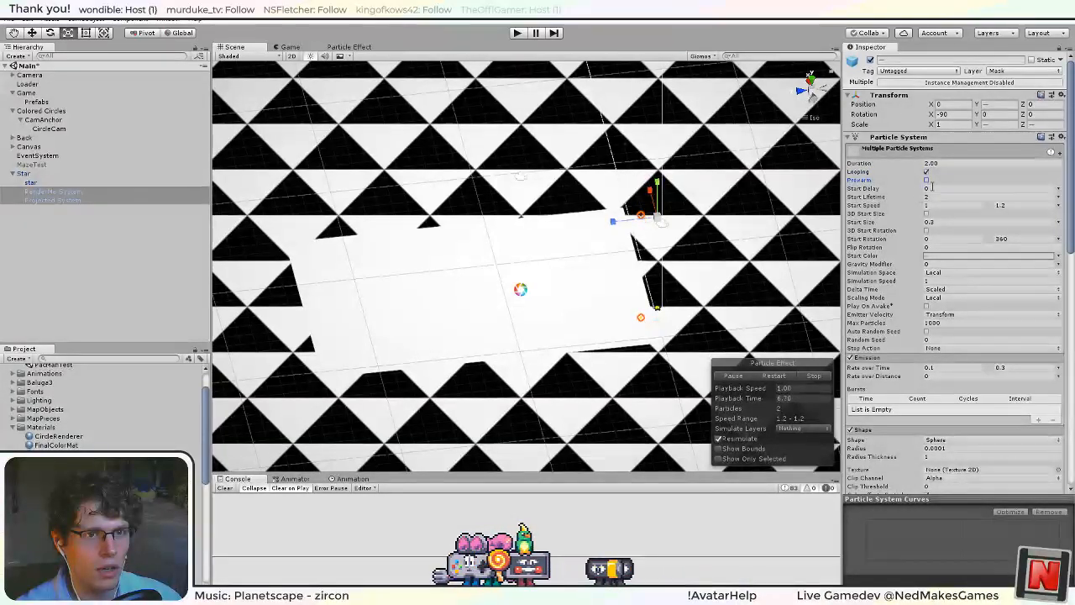
{"action": "left_click", "coordinate": [1059, 195]}
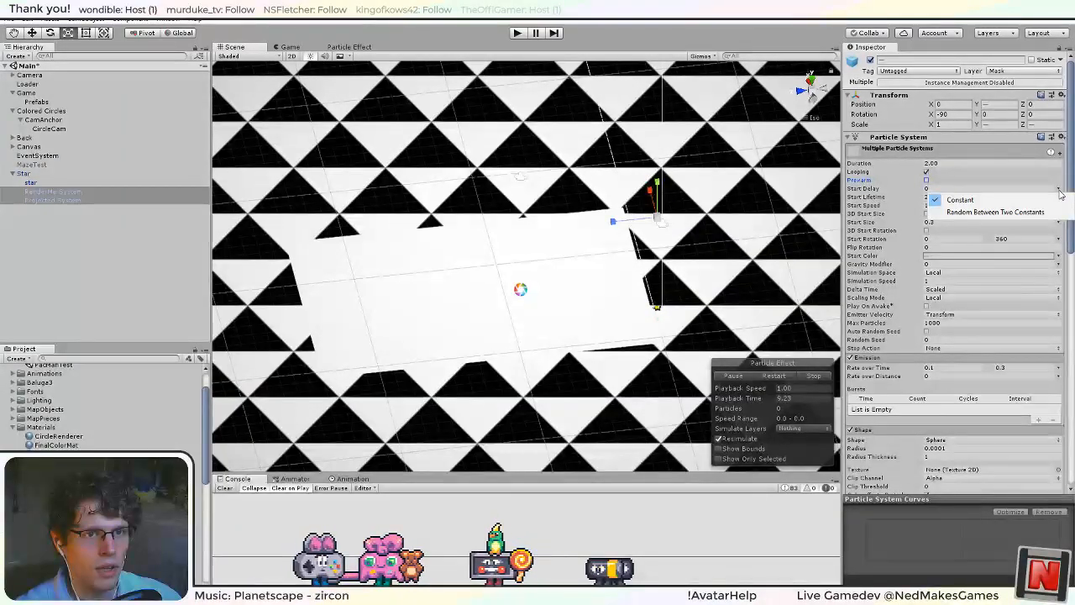
{"action": "left_click", "coordinate": [862, 189]}
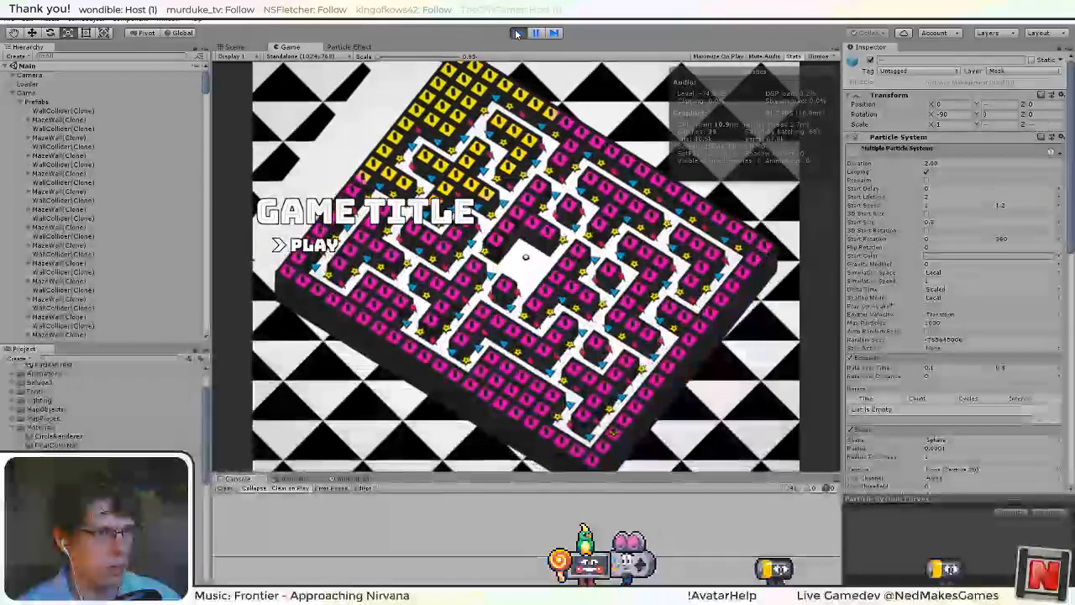
Check the RenderMe System of a spawned star clone while the game runs, and end the play session.
{"action": "scroll", "coordinate": [78, 227], "scroll_direction": "down", "scroll_amount": 5}
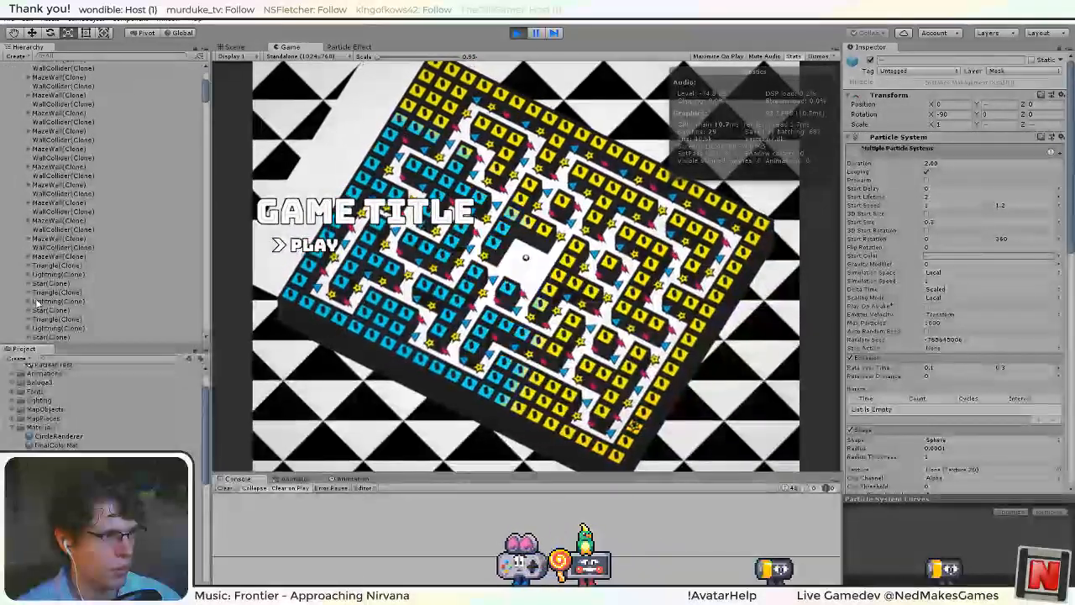
{"action": "left_click", "coordinate": [52, 304]}
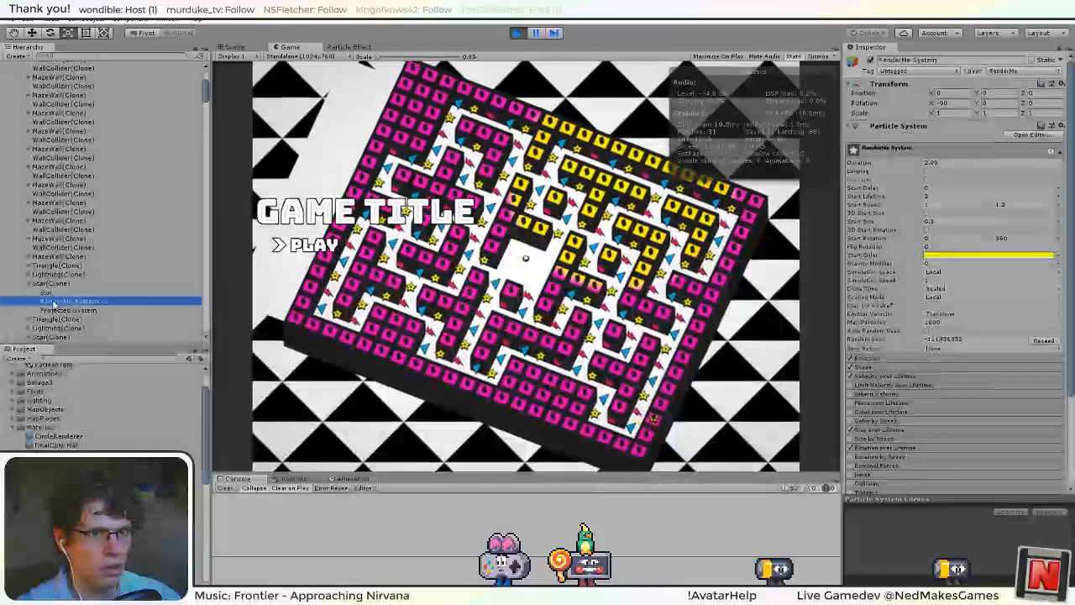
{"action": "left_click", "coordinate": [519, 33]}
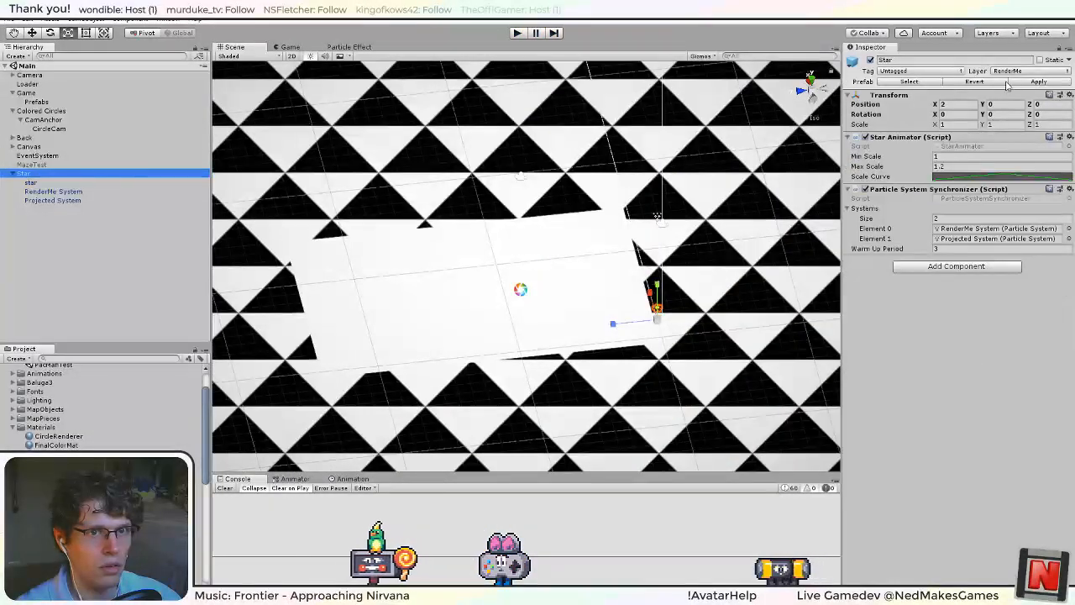
Apply the Star's changes to its prefab and watch the star particles in the running game with a shorter Game view.
{"action": "left_click", "coordinate": [1032, 82]}
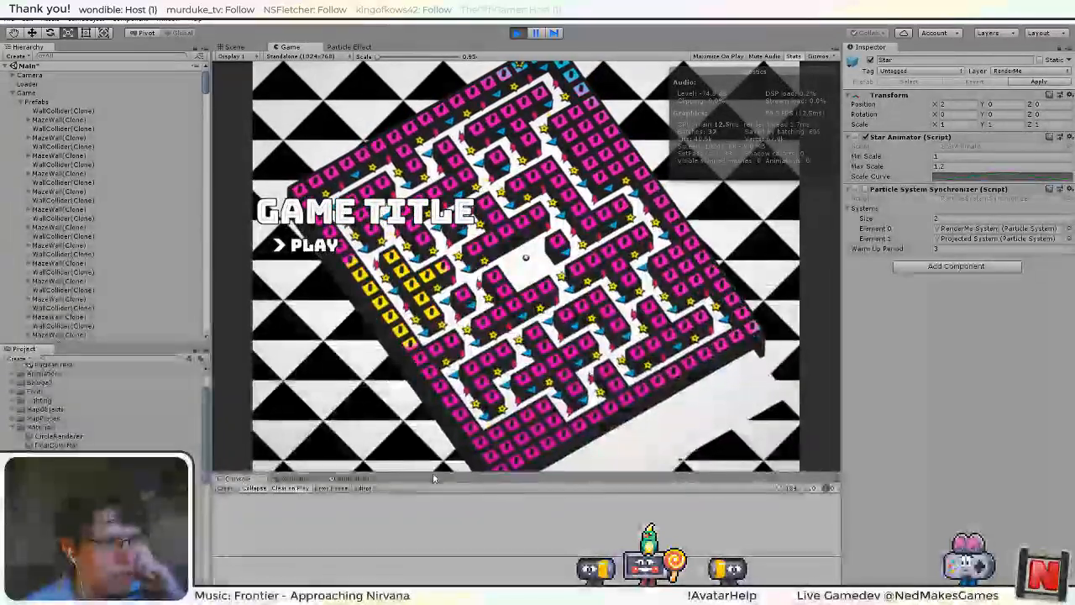
{"action": "left_click_drag", "start_coordinate": [435, 473], "coordinate": [487, 468]}
{"action": "left_click", "coordinate": [516, 33]}
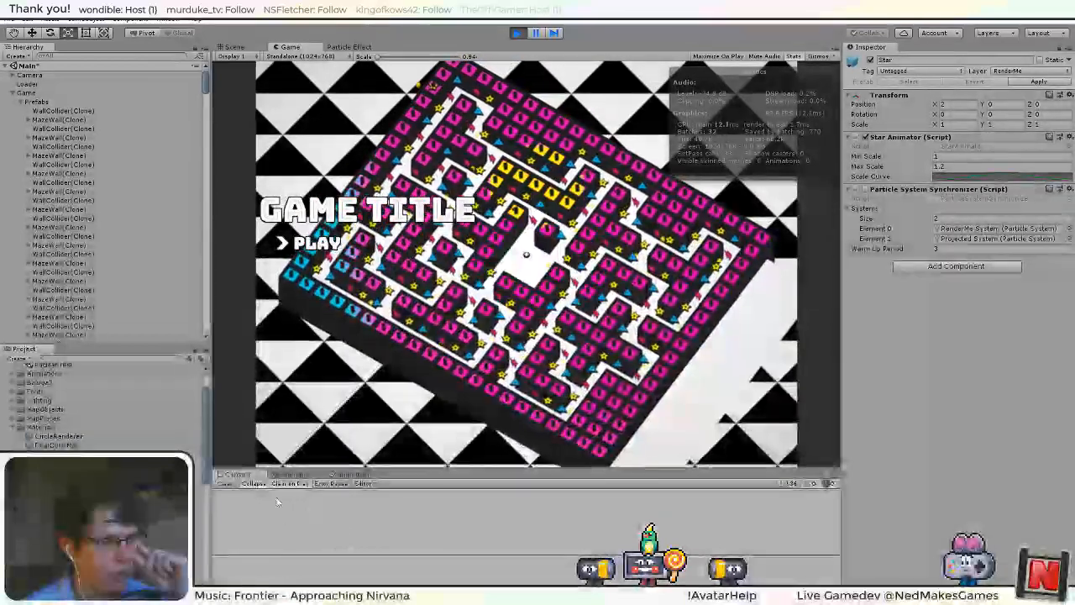
{"action": "left_click_drag", "start_coordinate": [458, 470], "coordinate": [437, 430]}
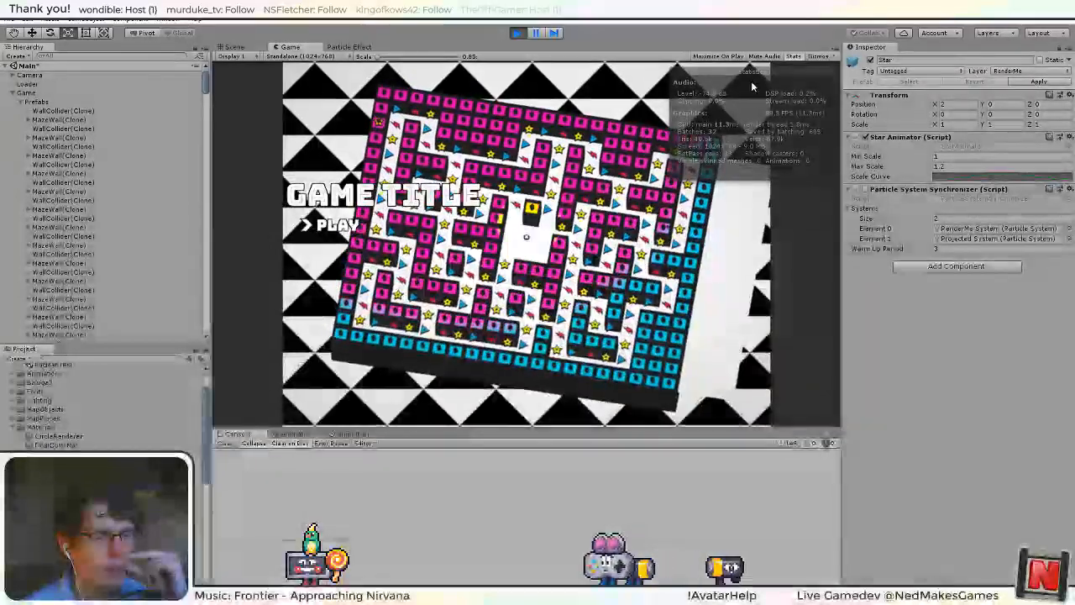
Switch to Visual Studio and look through the members available on system inside the foreach loop of Start in ParticleSystemSynchronizer.
{"action": "key", "text": "alt+Tab"}
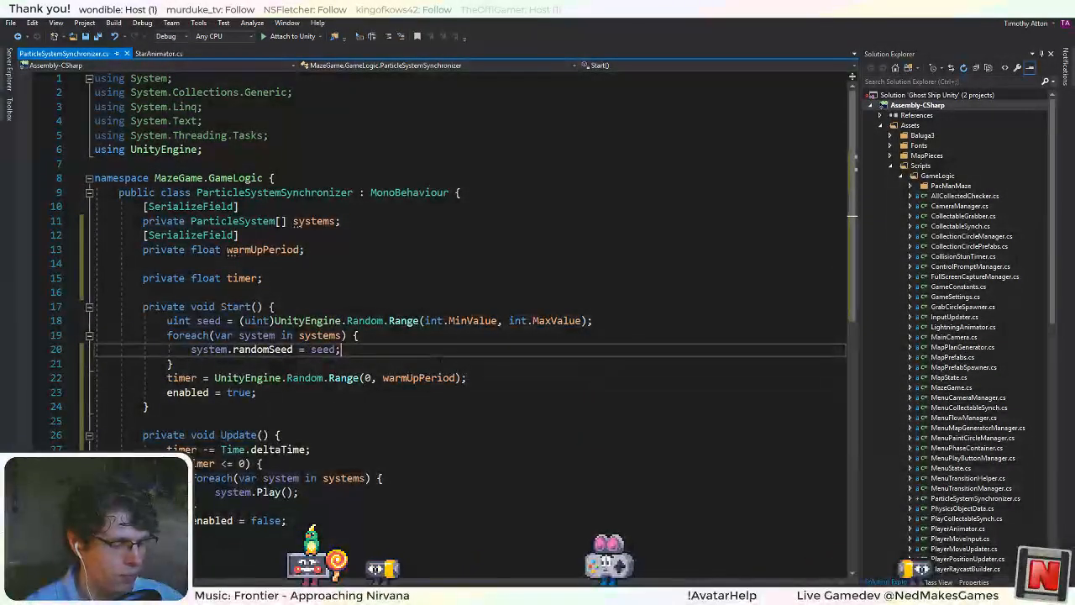
{"action": "key", "text": "Return"}
{"action": "type", "text": "system.on"}
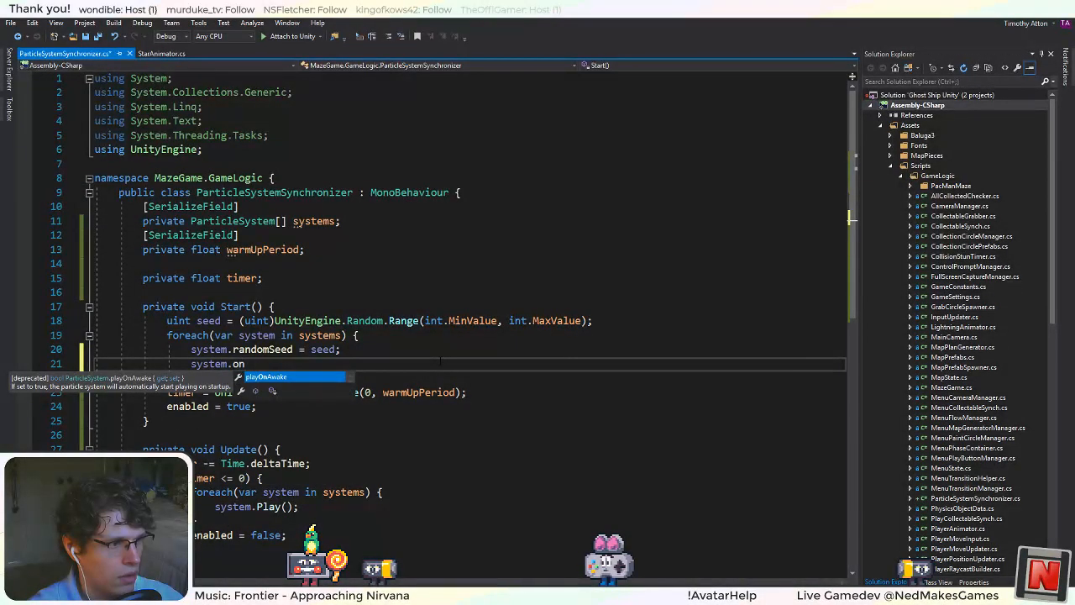
{"action": "key", "text": "BackSpace"}
{"action": "key", "text": "Down"}
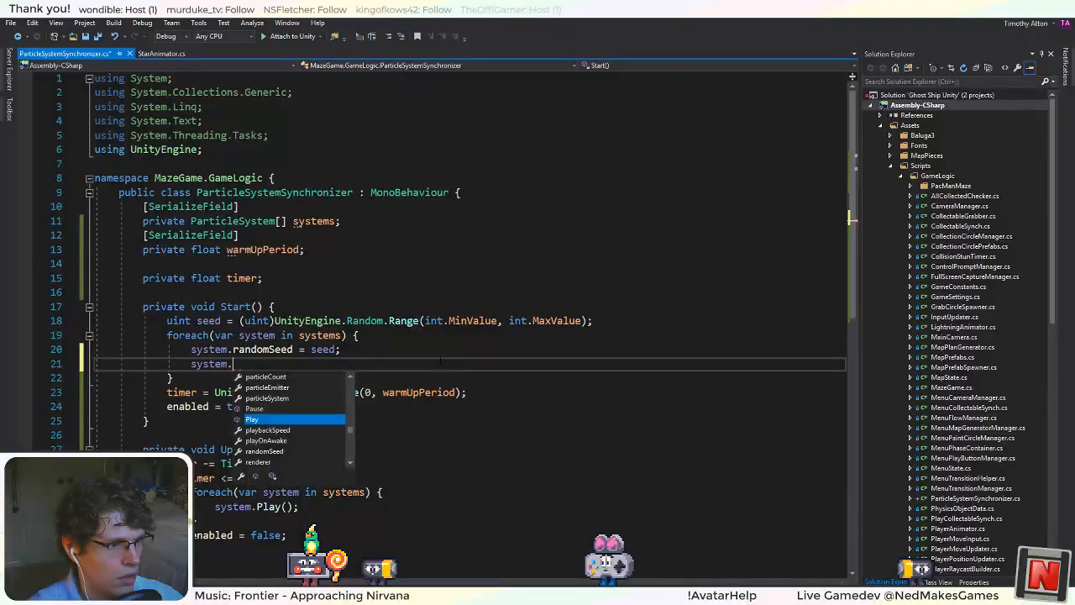
{"action": "key", "text": "Up"}
{"action": "key", "text": "Up"}
{"action": "key", "text": "Up"}
{"action": "key", "text": "Up"}
{"action": "key", "text": "Up"}
{"action": "key", "text": "Up"}
{"action": "key", "text": "Up"}
{"action": "key", "text": "Up"}
{"action": "key", "text": "Up"}
{"action": "key", "text": "Up"}
{"action": "key", "text": "Up"}
{"action": "key", "text": "Up"}
{"action": "key", "text": "Up"}
{"action": "key", "text": "Up"}
{"action": "key", "text": "Up"}
{"action": "key", "text": "Up"}
{"action": "key", "text": "Up"}
{"action": "key", "text": "Up"}
{"action": "key", "text": "Up"}
{"action": "key", "text": "Up"}
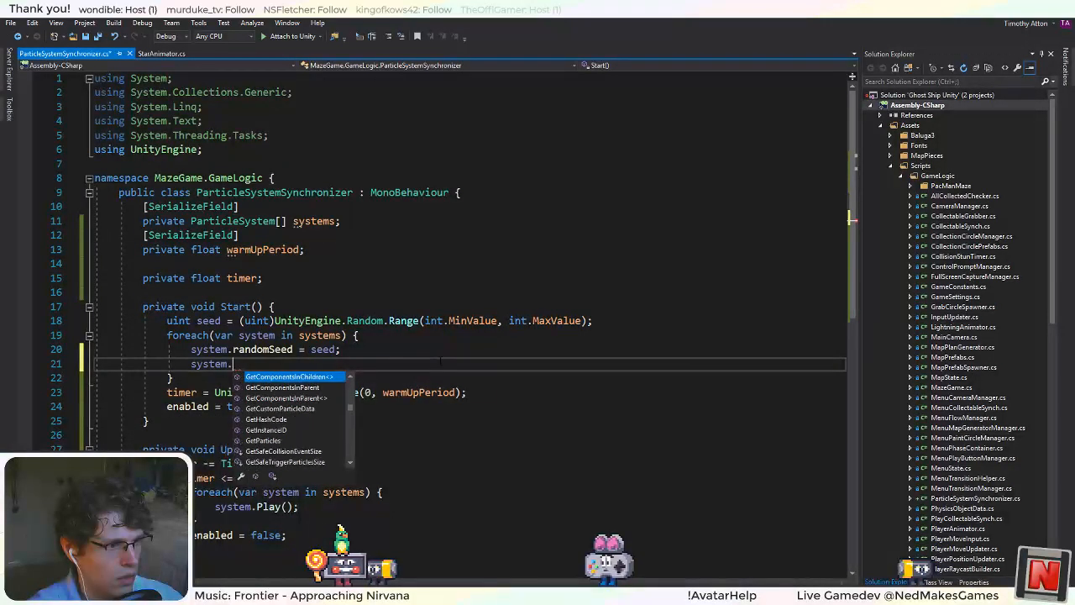
{"action": "key", "text": "Up"}
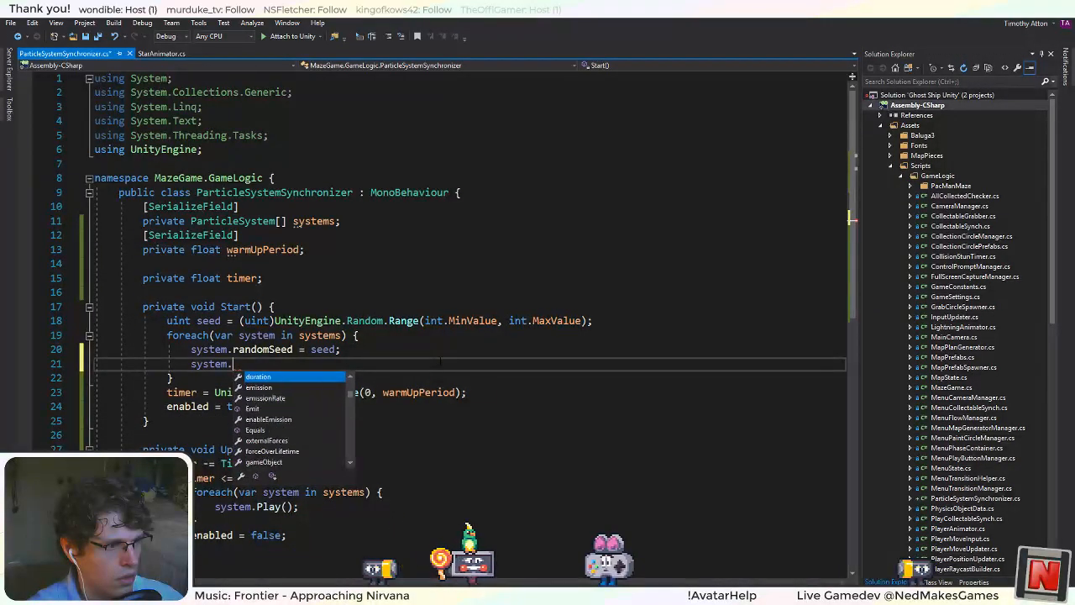
{"action": "key", "text": "Up"}
{"action": "key", "text": "Up"}
{"action": "key", "text": "Up"}
{"action": "key", "text": "Up"}
{"action": "key", "text": "Up"}
{"action": "key", "text": "Up"}
{"action": "key", "text": "Up"}
{"action": "key", "text": "Up"}
{"action": "key", "text": "Up"}
{"action": "key", "text": "Up"}
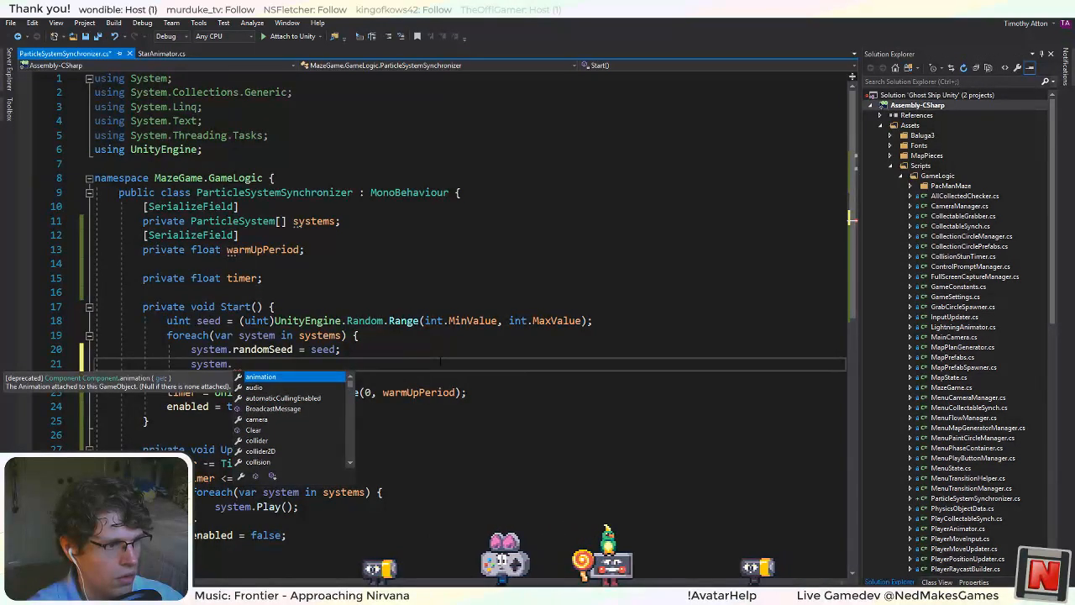
{"action": "left_click", "coordinate": [282, 350]}
{"action": "left_click", "coordinate": [255, 367]}
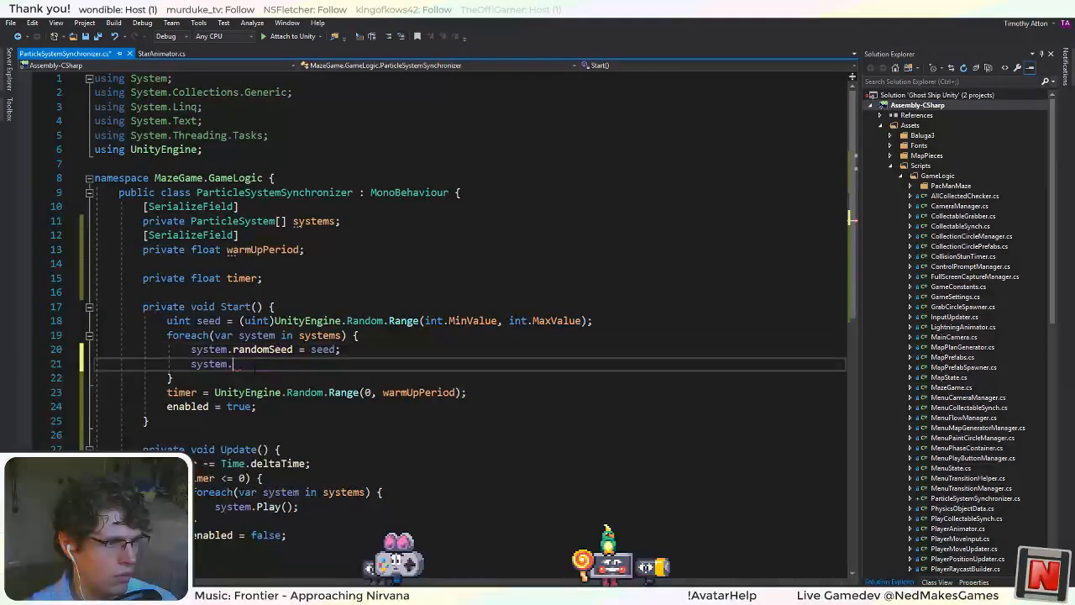
{"action": "key", "text": "BackSpace"}
{"action": "key", "text": "BackSpace"}
{"action": "key", "text": "BackSpace"}
{"action": "key", "text": "BackSpace"}
{"action": "key", "text": "BackSpace"}
{"action": "key", "text": "BackSpace"}
{"action": "key", "text": "BackSpace"}
{"action": "key", "text": "BackSpace"}
{"action": "key", "text": "BackSpace"}
{"action": "key", "text": "BackSpace"}
{"action": "key", "text": "BackSpace"}
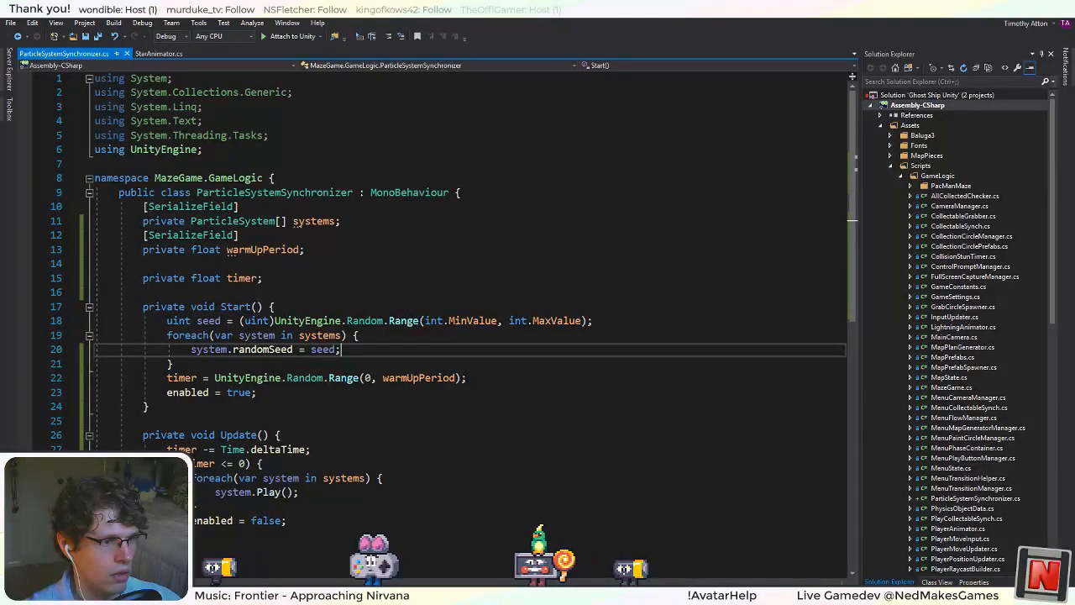
Comment out the timer and enabled assignments in Start and the Update method of ParticleSystemSynchronizer.
{"action": "key", "text": "Down"}
{"action": "key", "text": "Down"}
{"action": "key", "text": "End"}
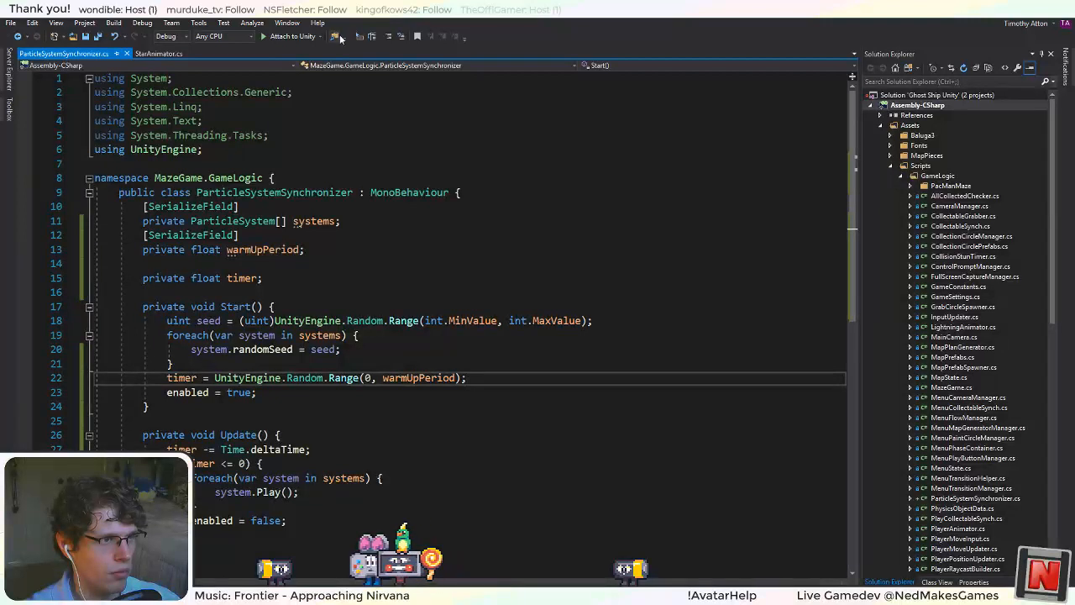
{"action": "left_click_drag", "start_coordinate": [257, 393], "coordinate": [214, 377]}
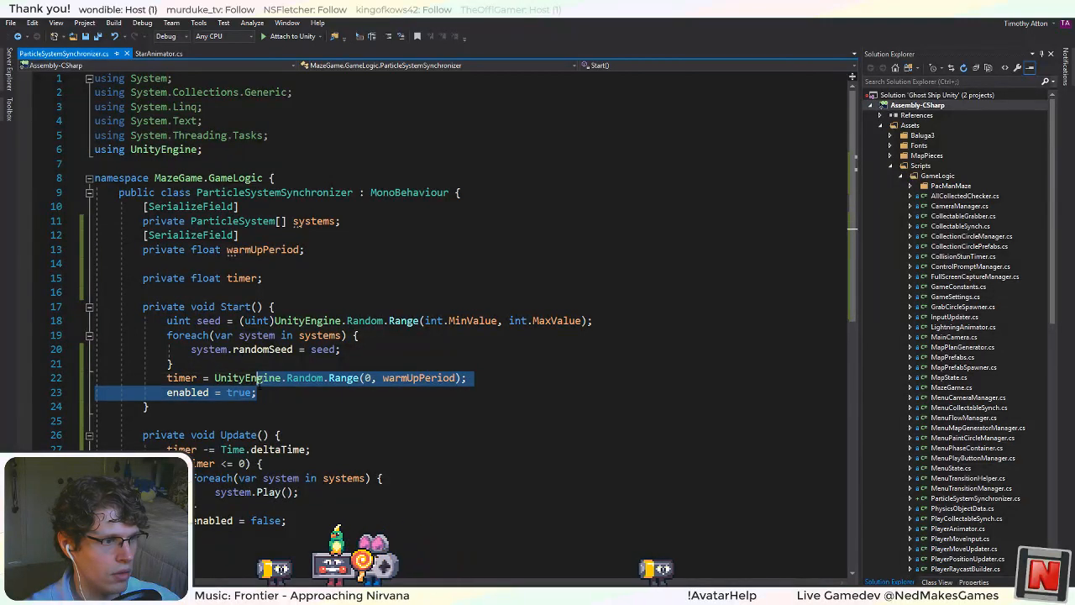
{"action": "left_click", "coordinate": [388, 36]}
{"action": "left_click_drag", "start_coordinate": [160, 435], "coordinate": [286, 521]}
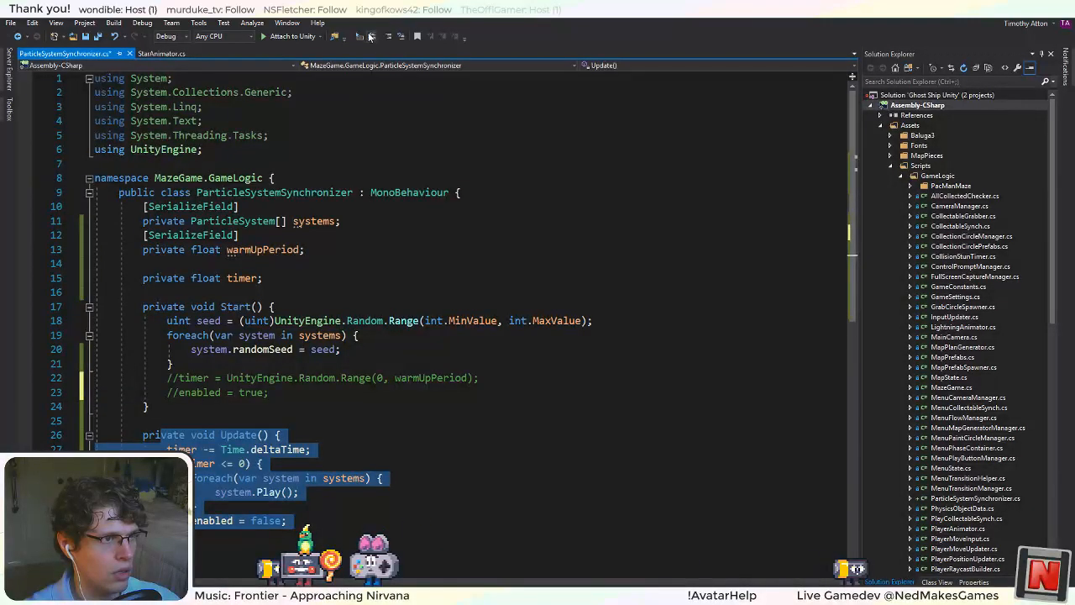
{"action": "left_click", "coordinate": [369, 37]}
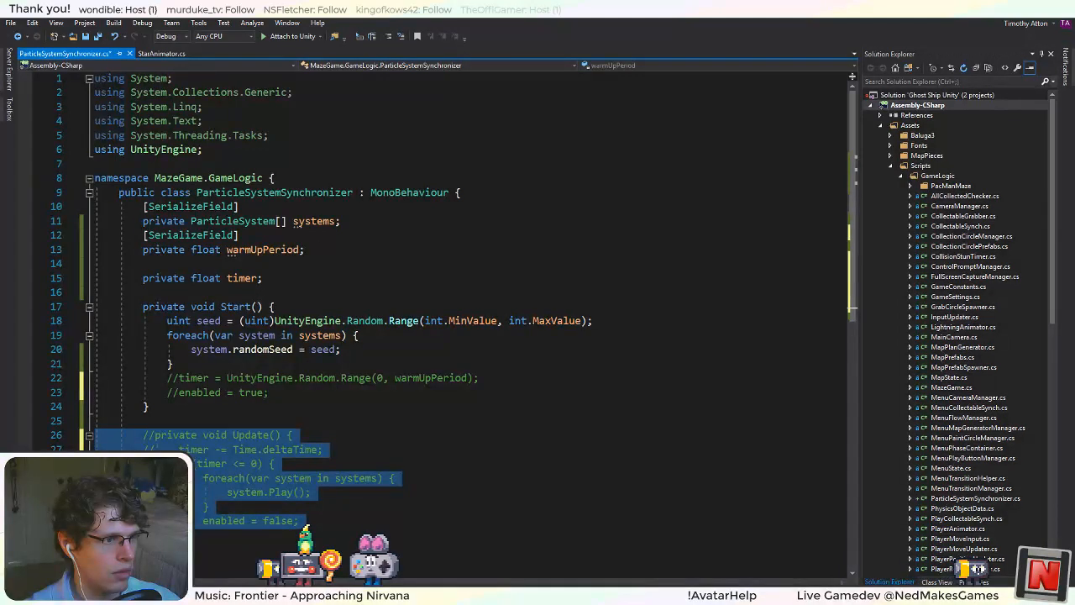
Add system.Play(); after the randomSeed assignment in Start's foreach loop and save the script.
{"action": "left_click", "coordinate": [368, 354]}
{"action": "key", "text": "Return"}
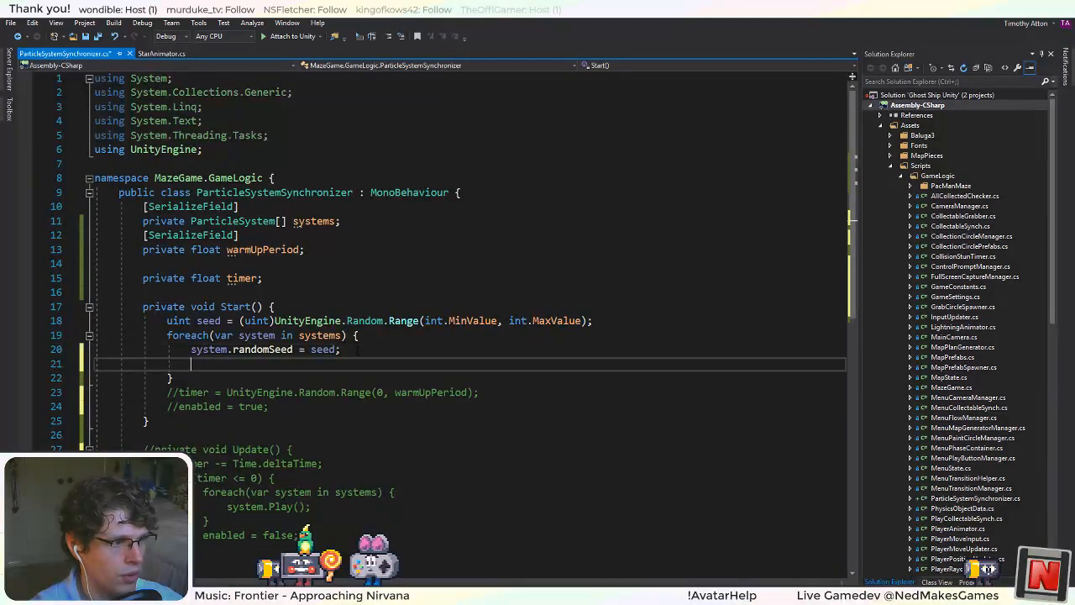
{"action": "type", "text": "system.pl"}
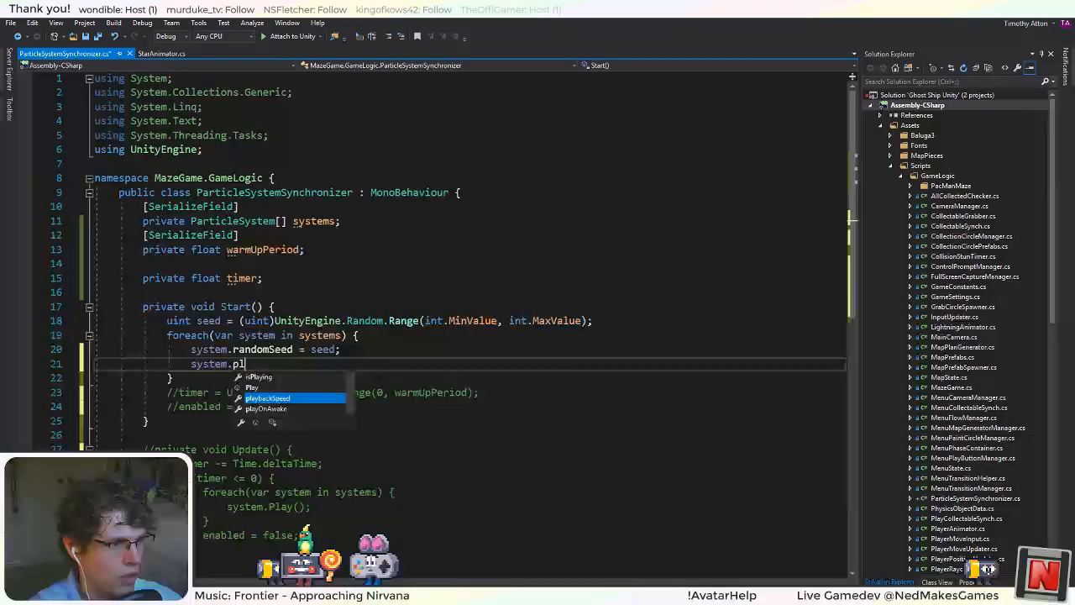
{"action": "type", "text": "ay();"}
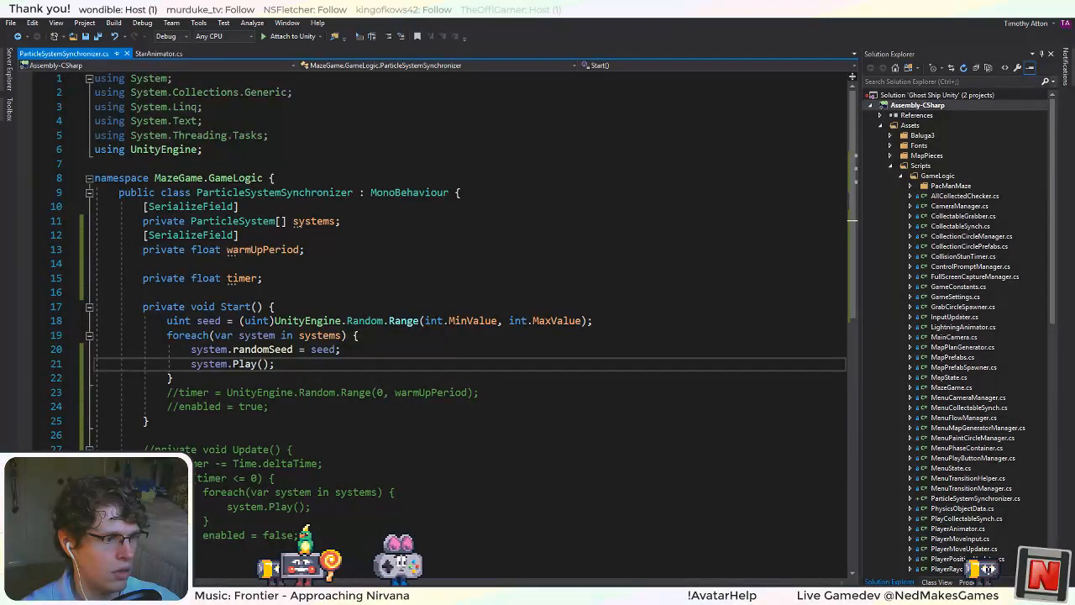
Switch to Unity, stop the game, and give the Star's RenderMe System and Projected System a random Start Delay between 1 and 10.
{"action": "key", "text": "alt+Tab"}
{"action": "left_click", "coordinate": [517, 32]}
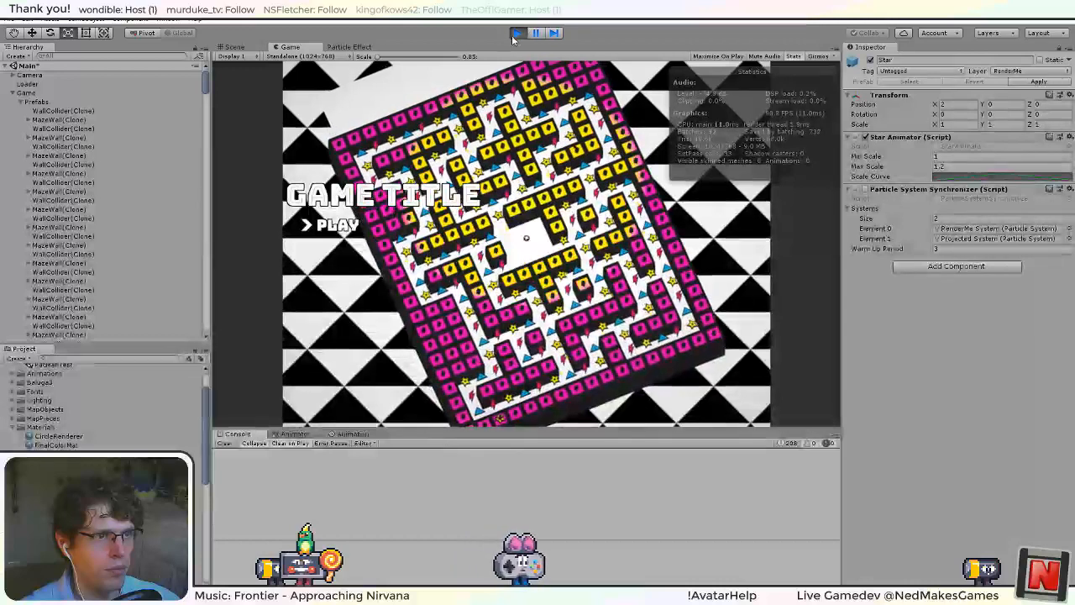
{"action": "left_click", "coordinate": [517, 33]}
{"action": "left_click", "coordinate": [59, 192]}
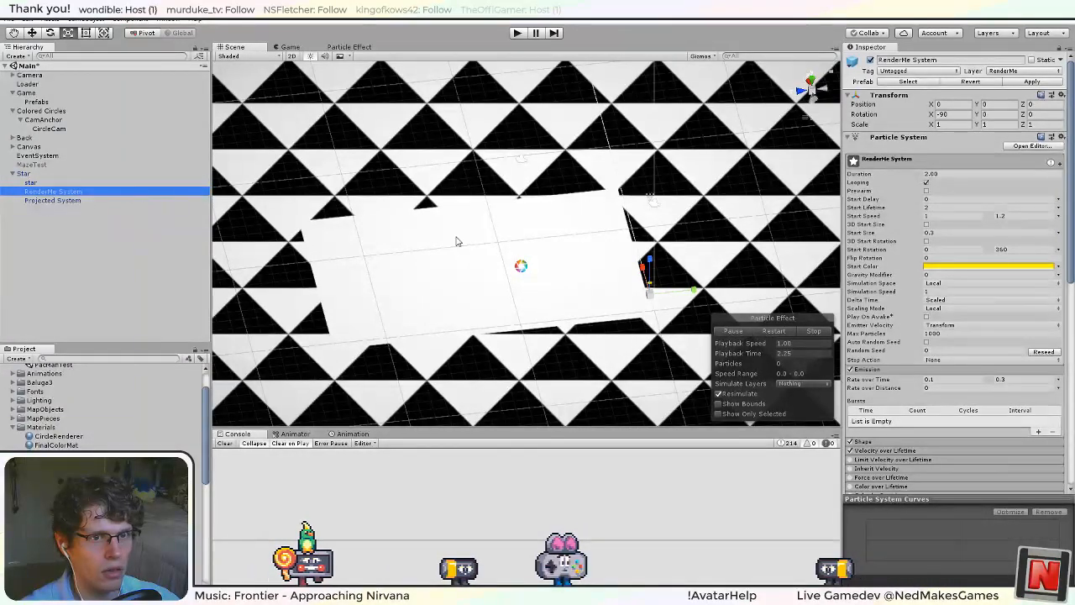
{"action": "left_click", "coordinate": [53, 200], "text": "ctrl"}
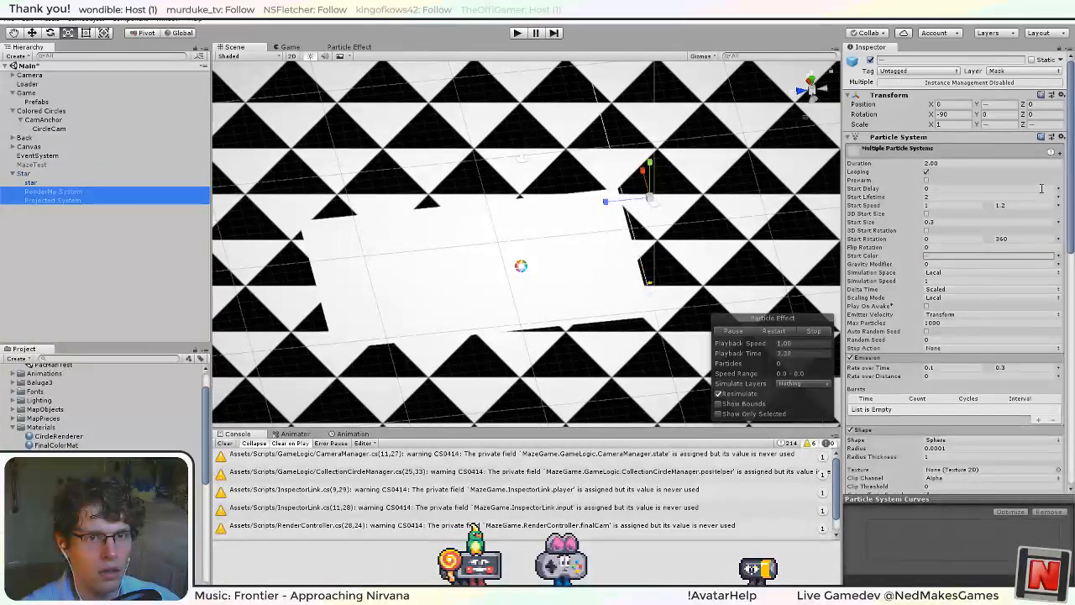
{"action": "left_click", "coordinate": [1058, 190]}
{"action": "left_click", "coordinate": [1046, 211]}
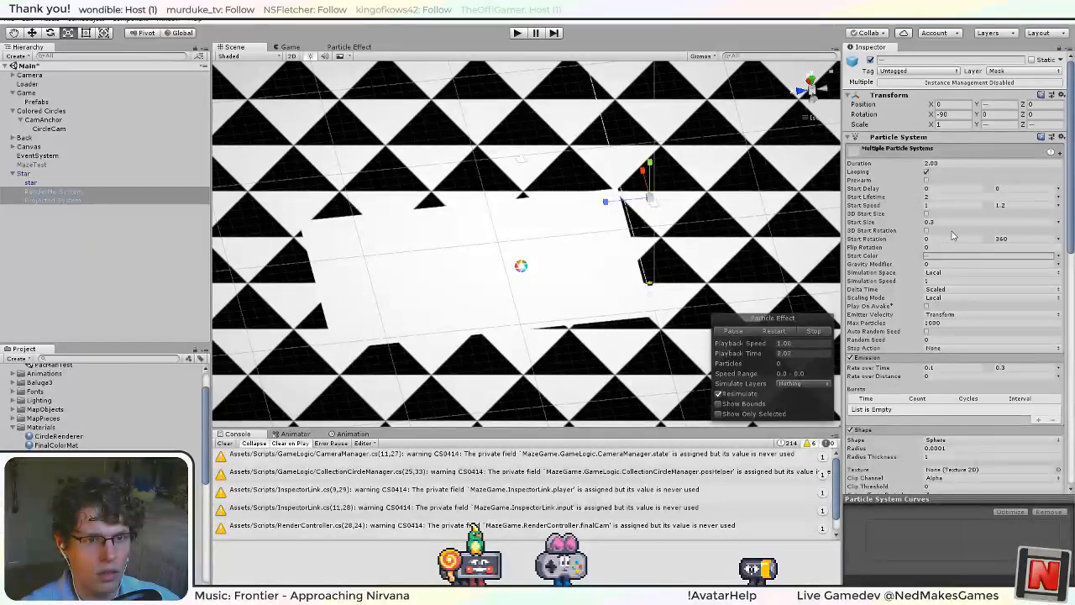
{"action": "left_click", "coordinate": [993, 432]}
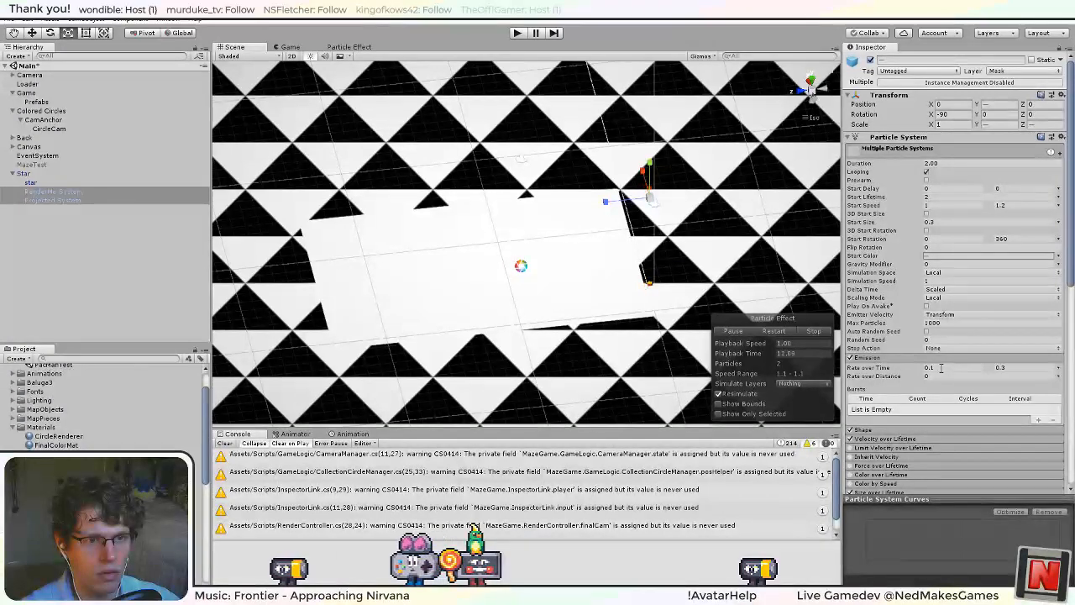
{"action": "left_click", "coordinate": [951, 189]}
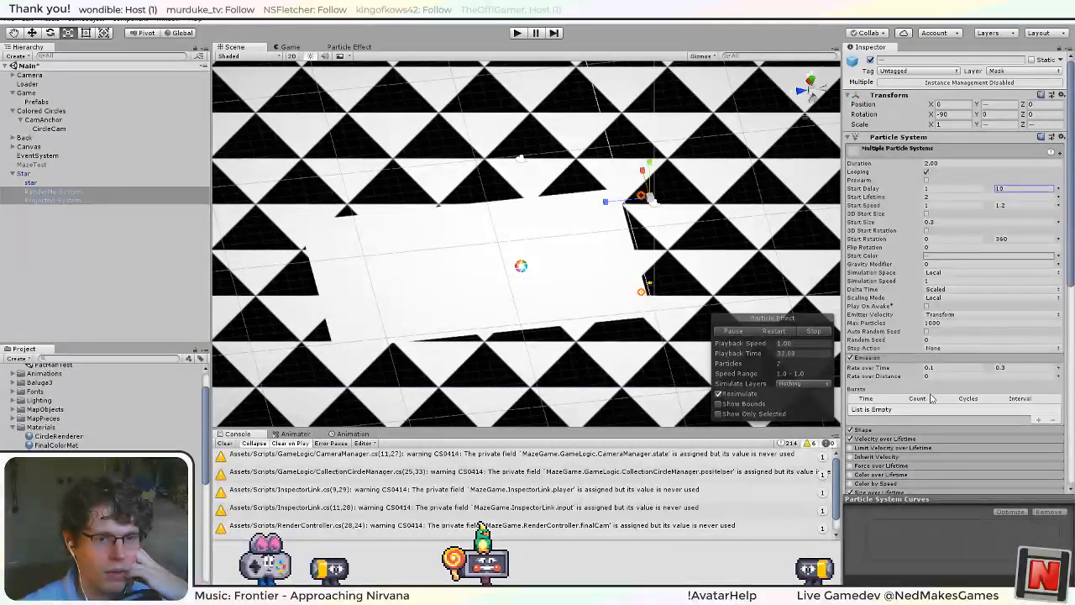
Set the Rate over Time of both particle systems to a random value between 0.1 and 0.3.
{"action": "left_click", "coordinate": [927, 172]}
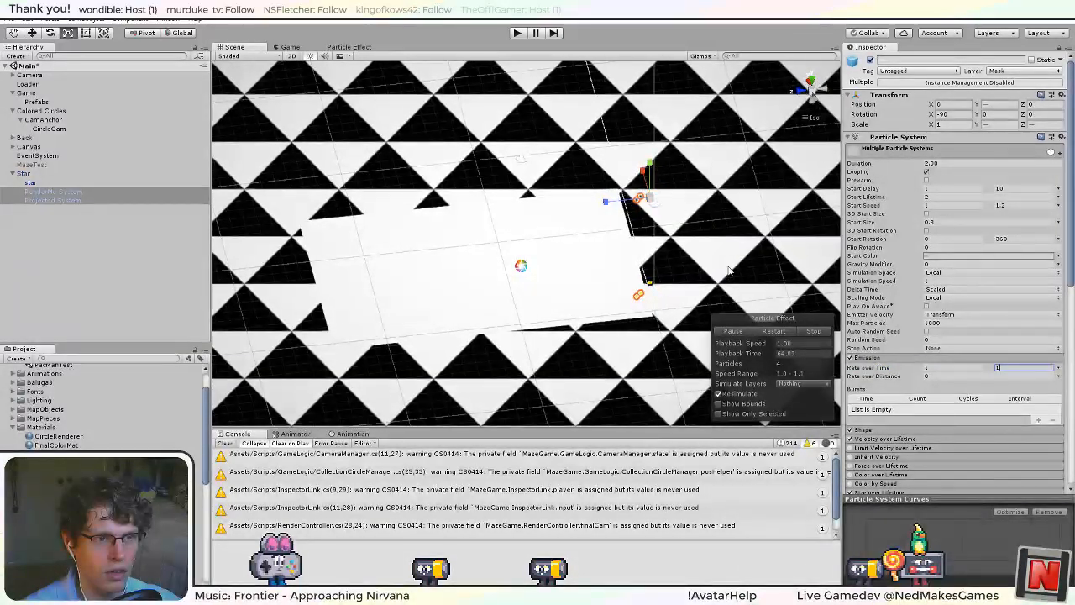
{"action": "left_click", "coordinate": [944, 367]}
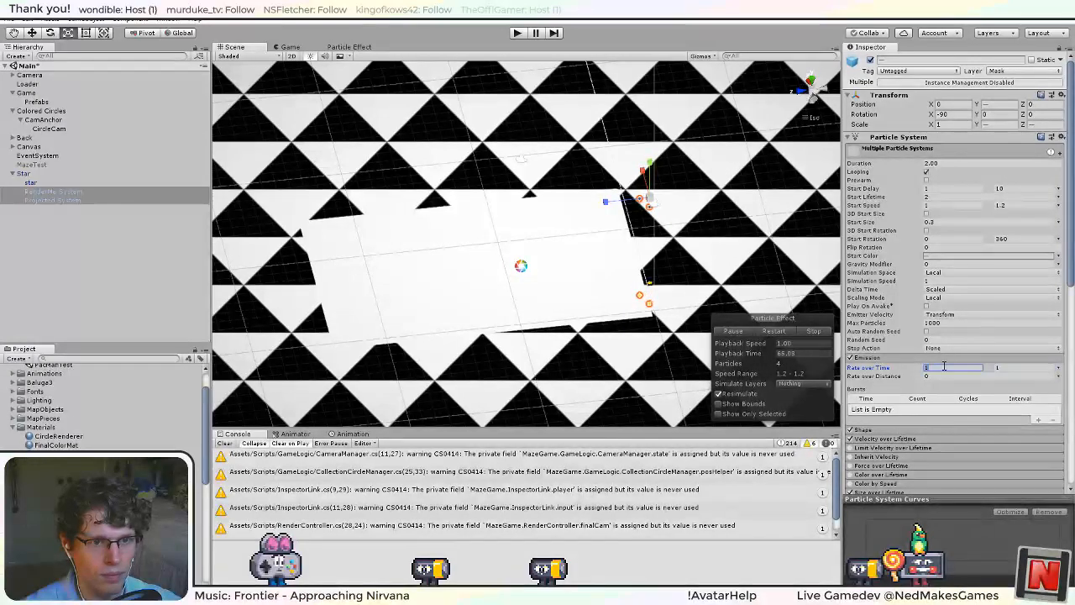
{"action": "type", "text": "0.1"}
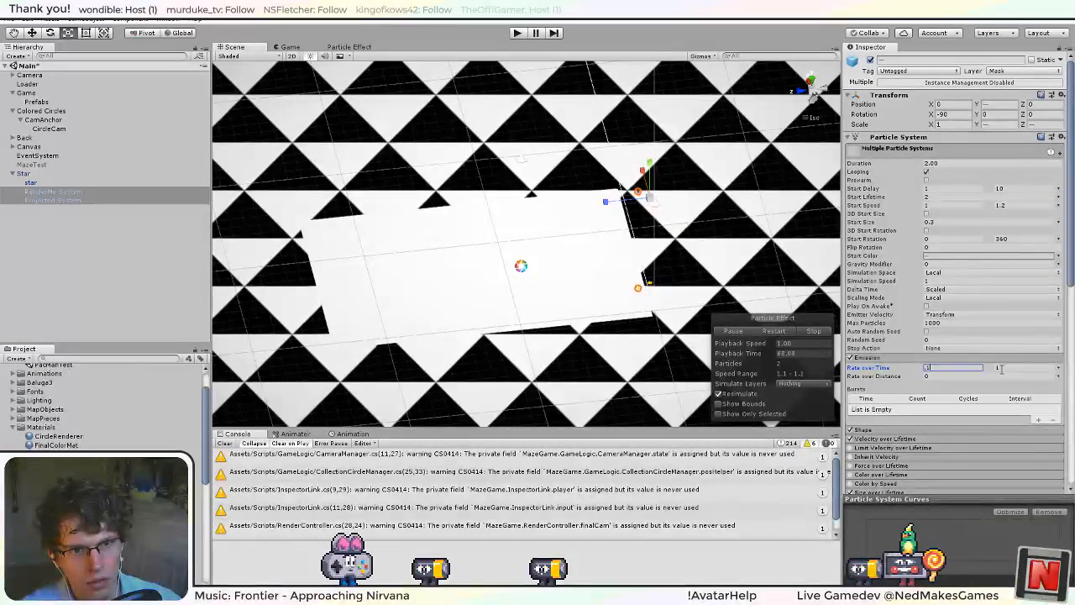
{"action": "left_click", "coordinate": [1002, 367]}
{"action": "type", "text": "0.3"}
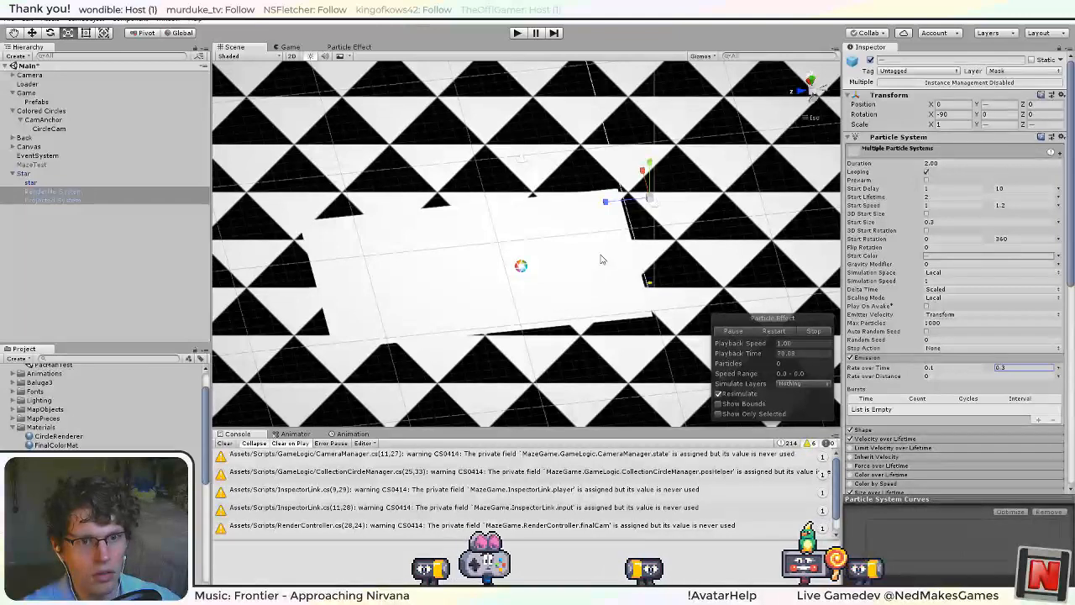
Apply the Star's changes to its prefab, watch the star particles in the running game, and stop it.
{"action": "left_click", "coordinate": [39, 174]}
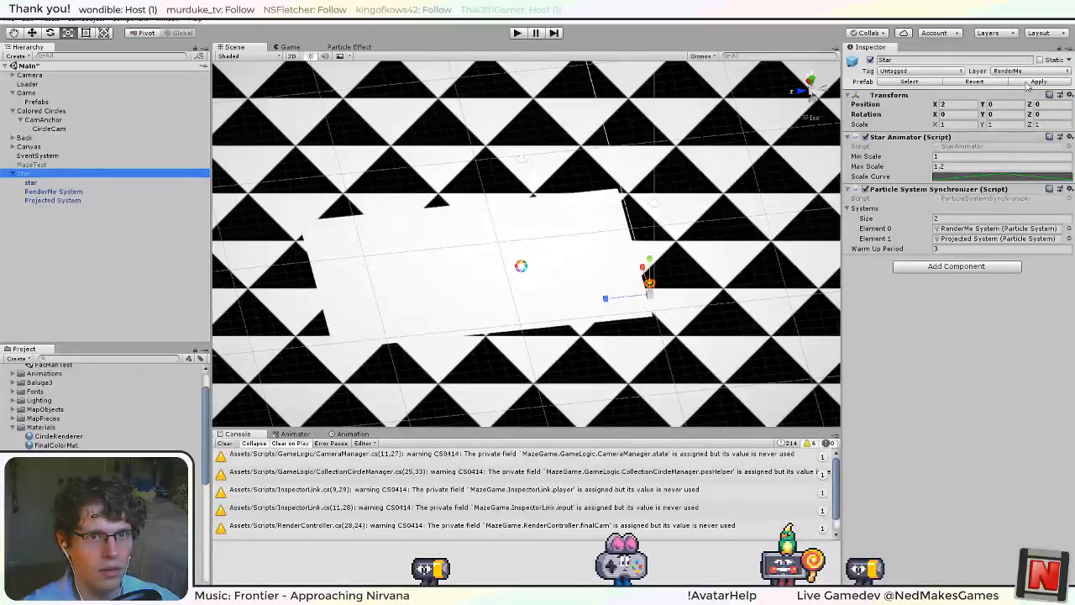
{"action": "left_click", "coordinate": [1027, 83]}
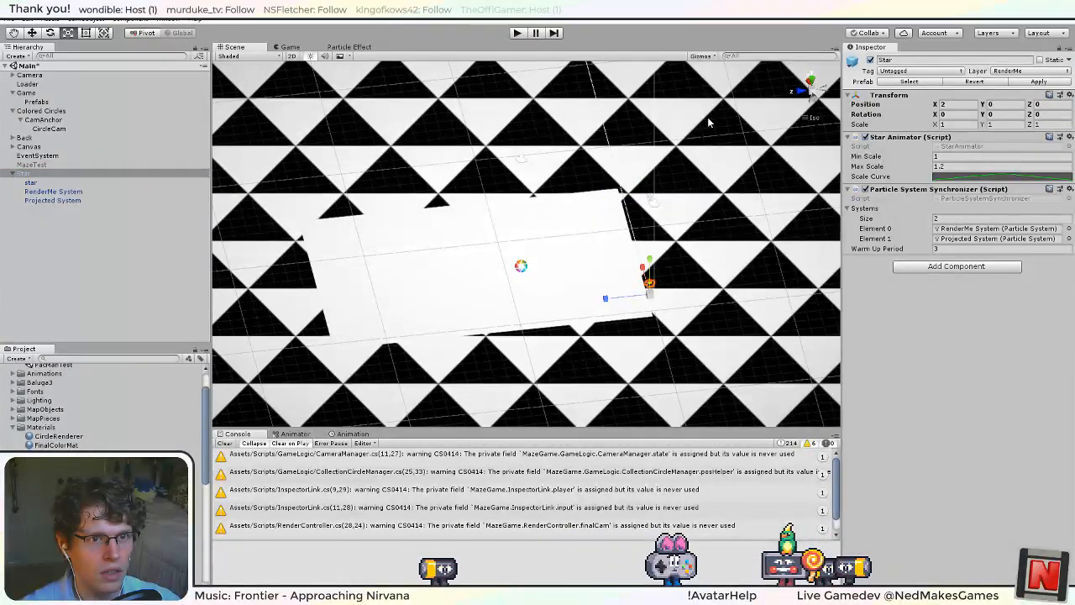
{"action": "left_click", "coordinate": [514, 34]}
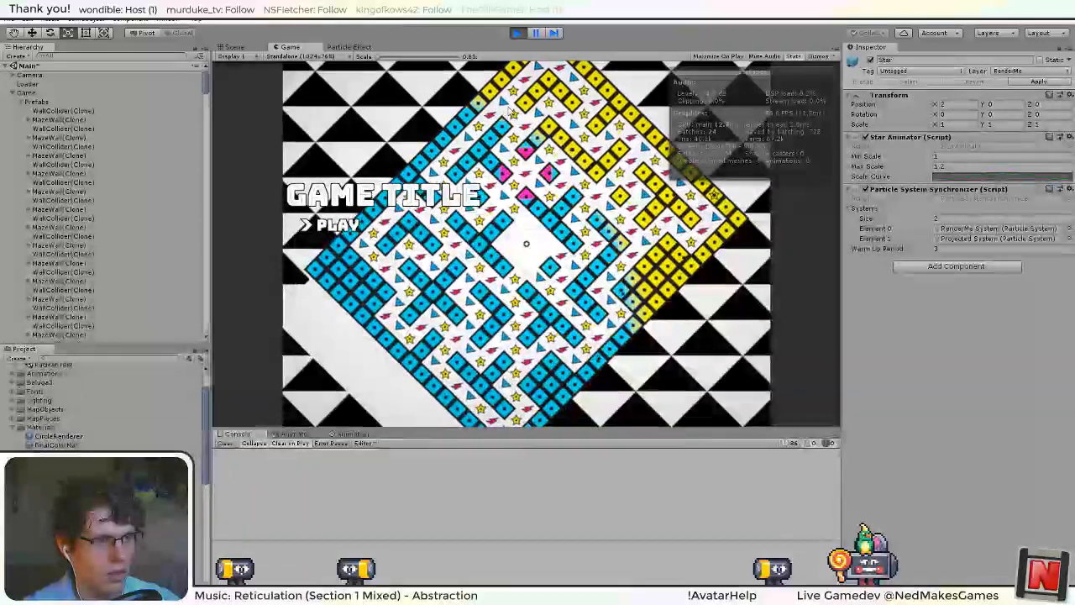
{"action": "left_click", "coordinate": [517, 33]}
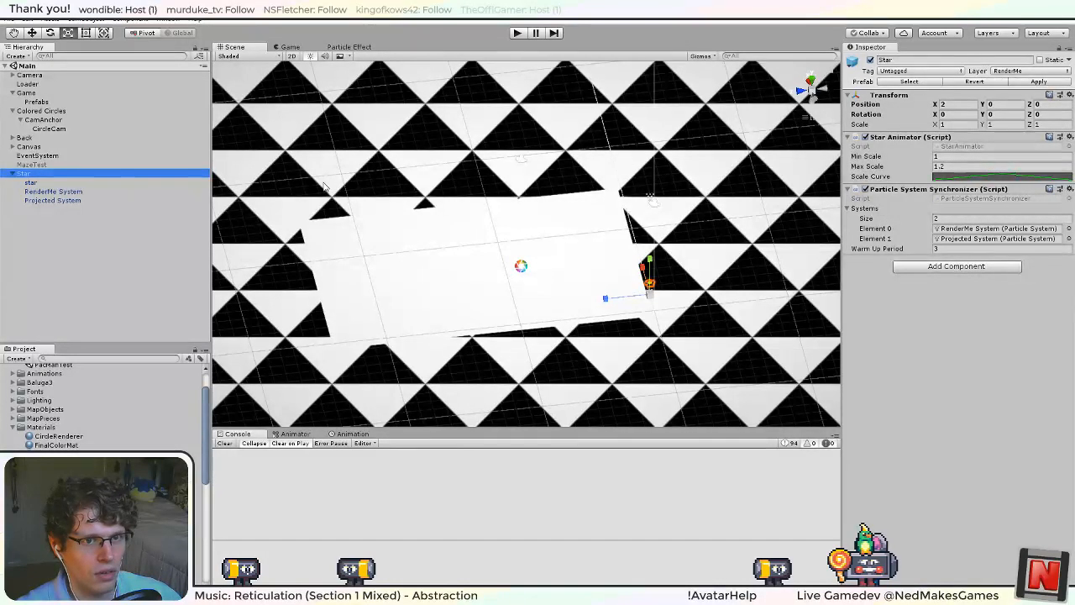
Switch to Visual Studio, comment out the serialized warmUpPeriod field and the timer field in ParticleSystemSynchronizer, and save the script.
{"action": "key", "text": "alt+Tab"}
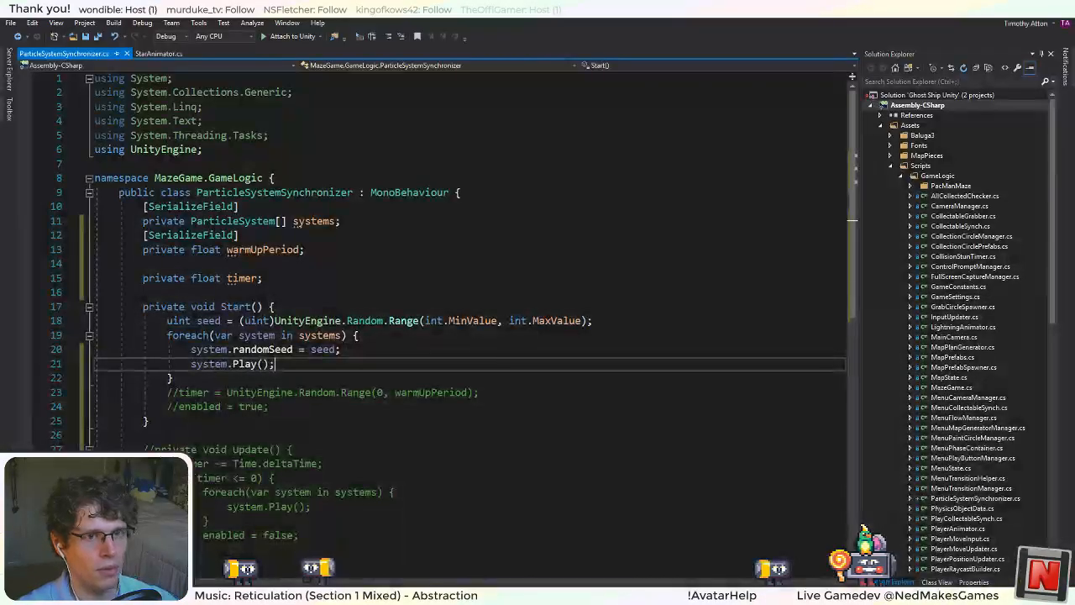
{"action": "left_click_drag", "start_coordinate": [283, 281], "coordinate": [67, 235]}
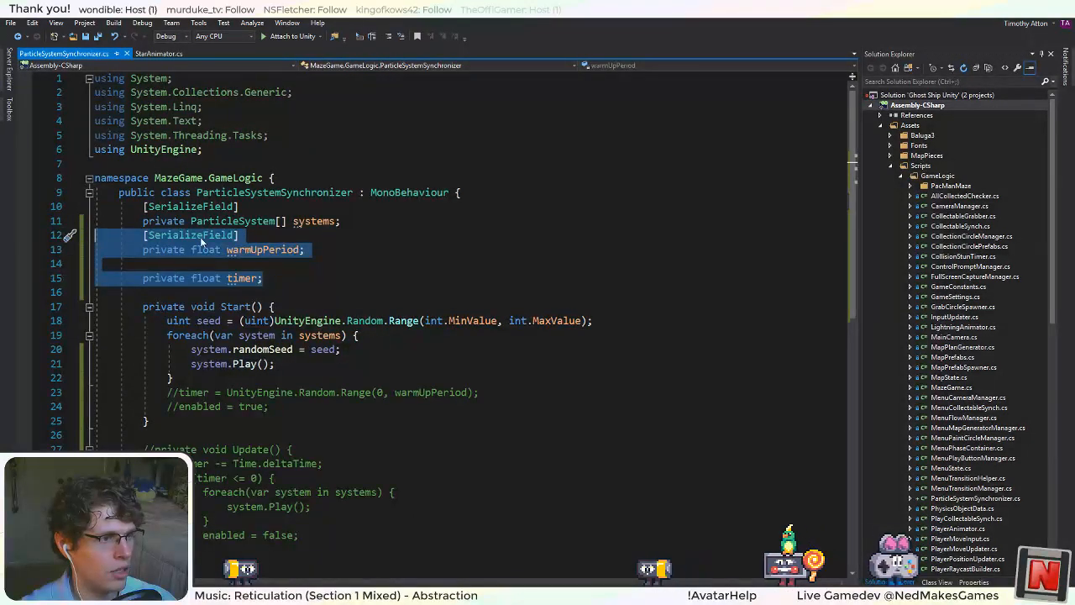
{"action": "left_click", "coordinate": [389, 37]}
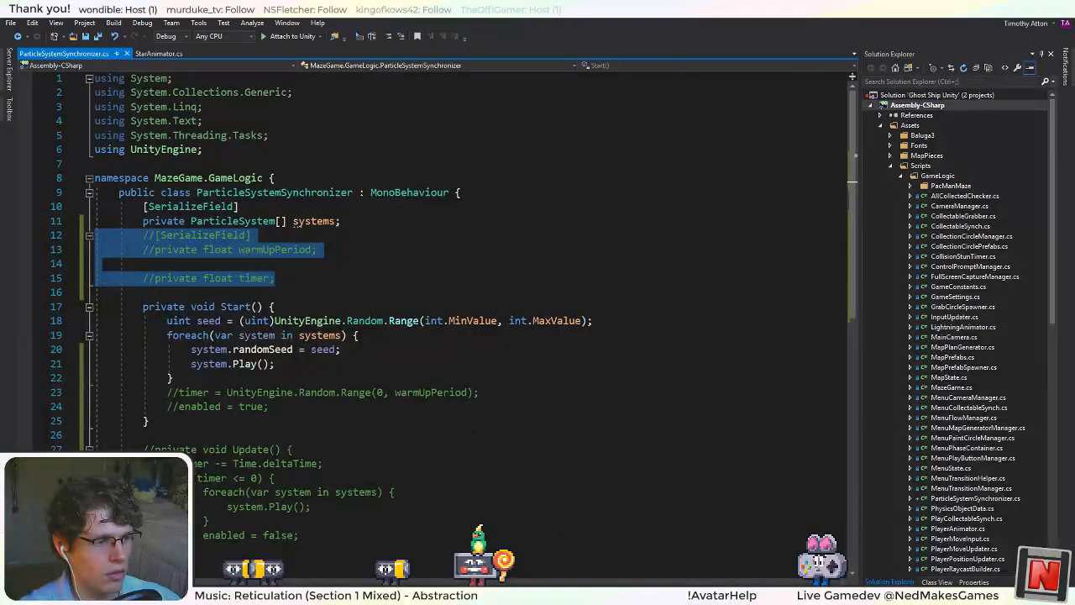
{"action": "scroll", "coordinate": [428, 501], "scroll_direction": "down", "scroll_amount": 3}
Switch to Unity, add the Triangle prefab to the Main scene's hierarchy, and frame it beside the Star.
{"action": "key", "text": "alt+Tab"}
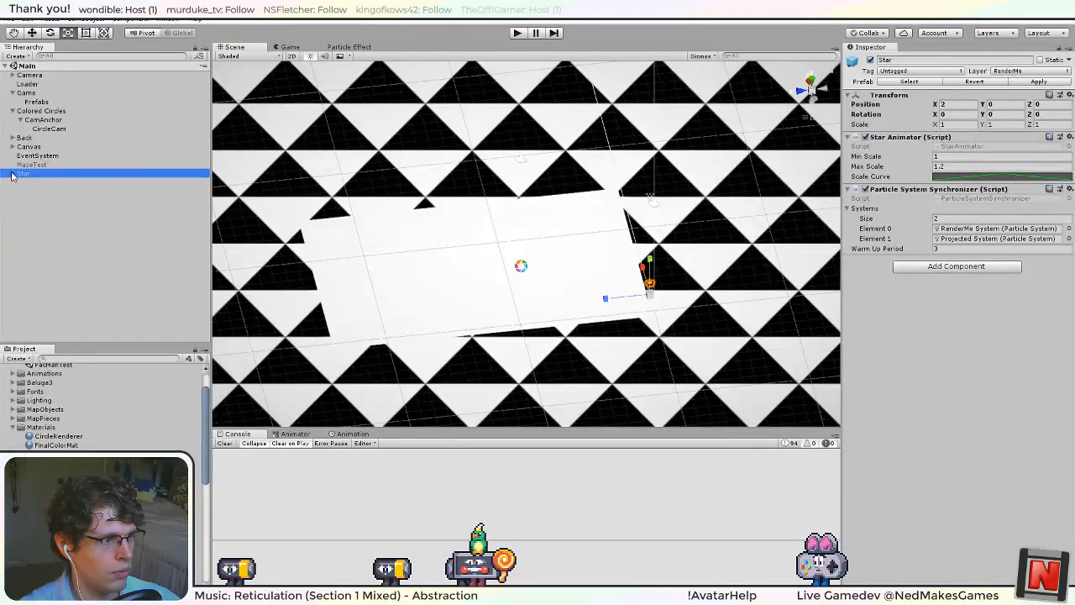
{"action": "scroll", "coordinate": [100, 403], "scroll_direction": "down", "scroll_amount": 5}
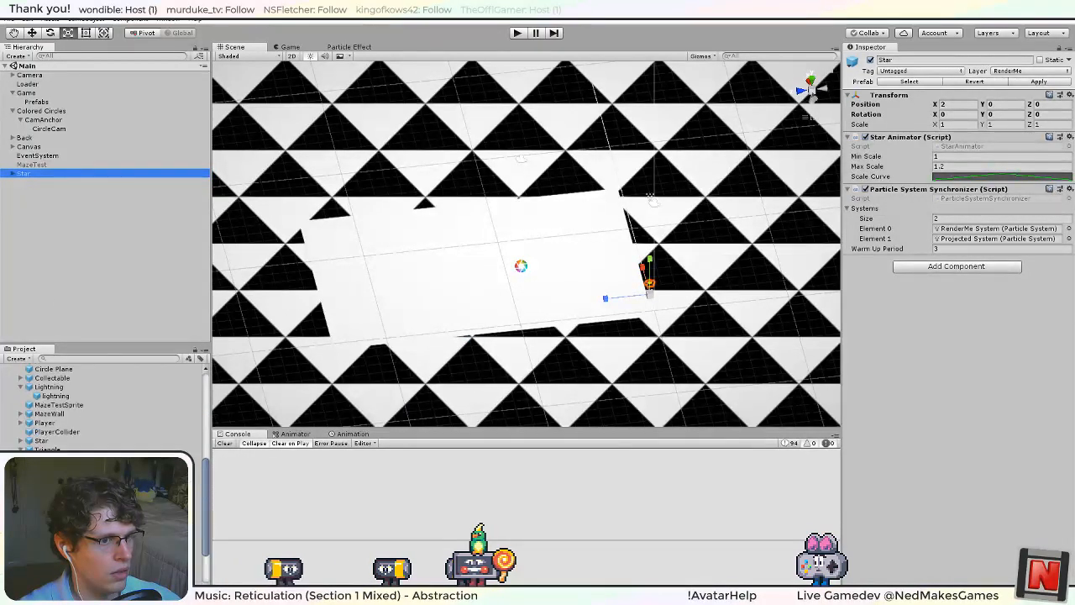
{"action": "scroll", "coordinate": [101, 403], "scroll_direction": "down", "scroll_amount": 5}
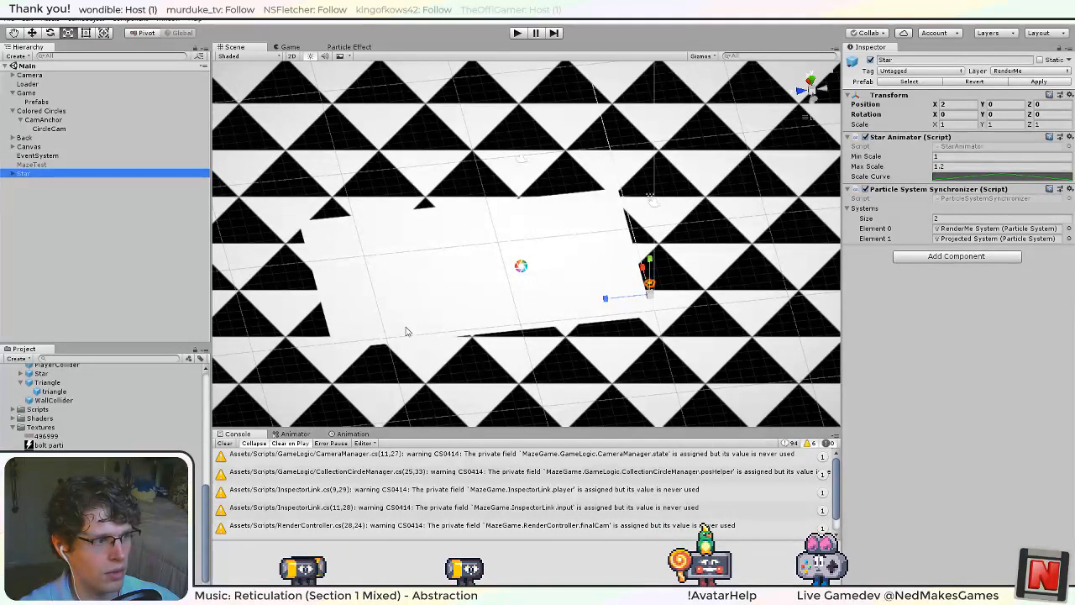
{"action": "scroll", "coordinate": [101, 441], "scroll_direction": "up", "scroll_amount": 3}
{"action": "left_click_drag", "start_coordinate": [52, 421], "coordinate": [25, 184]}
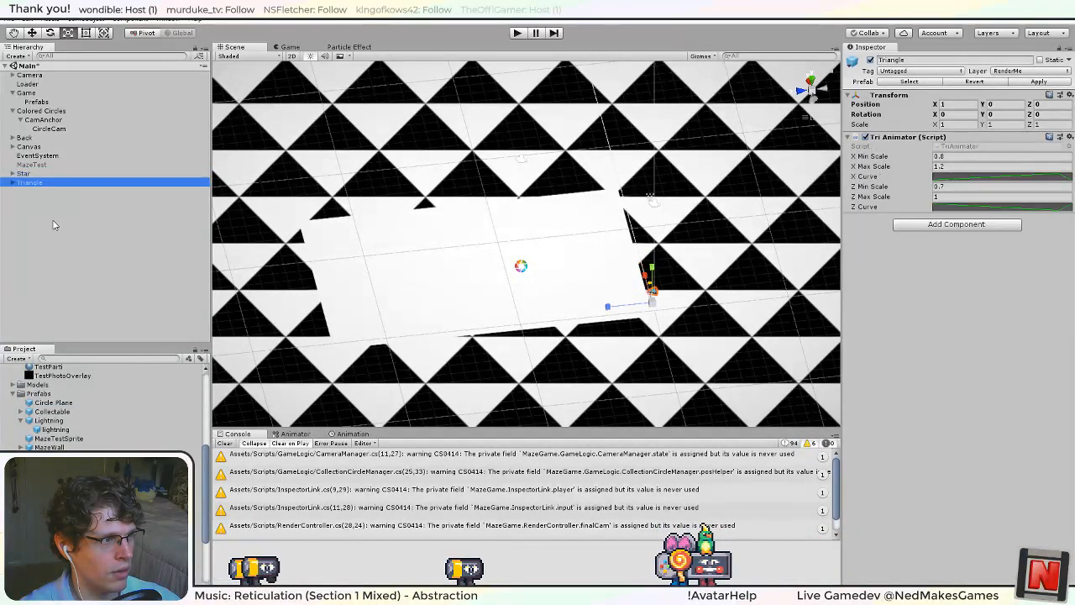
{"action": "double_click", "coordinate": [25, 183]}
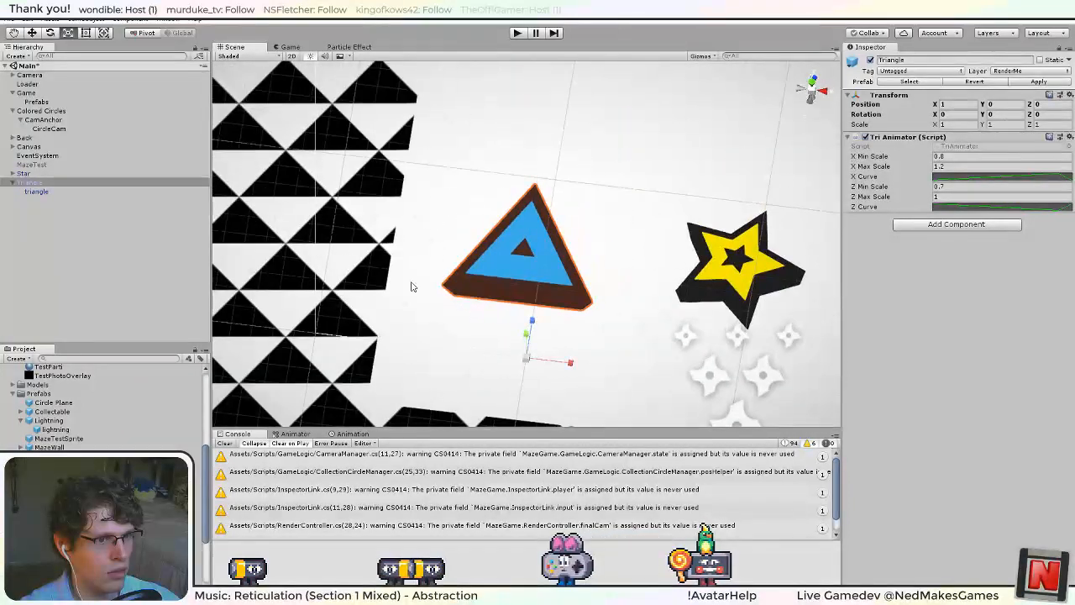
{"action": "scroll", "coordinate": [454, 304], "scroll_direction": "down", "scroll_amount": 5}
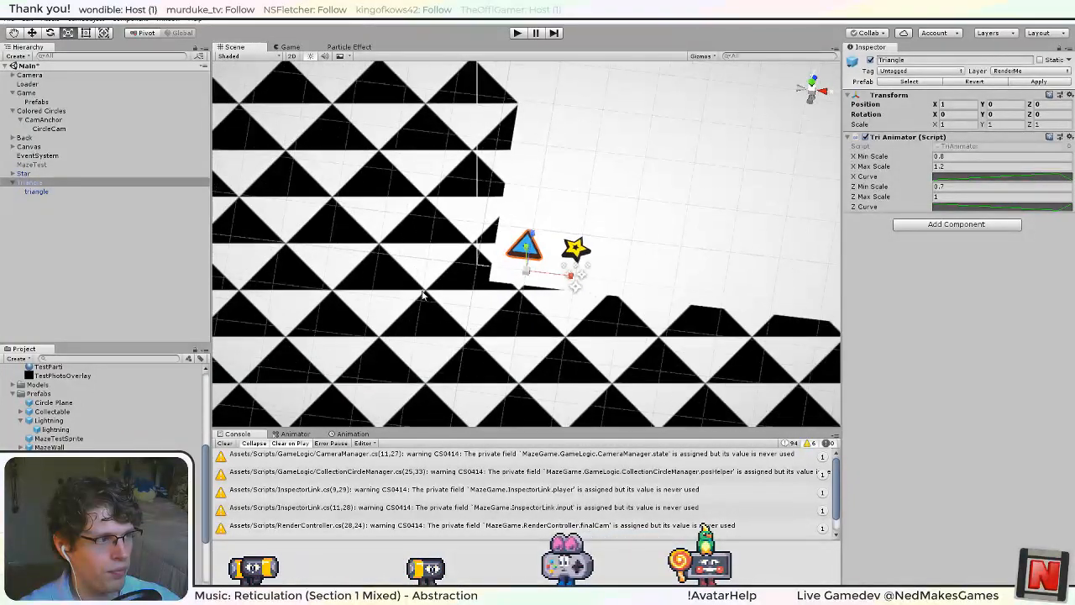
Set the X rotation of the Star's RenderMe System and Projected System to 0.
{"action": "left_click", "coordinate": [13, 174]}
{"action": "left_click", "coordinate": [39, 192]}
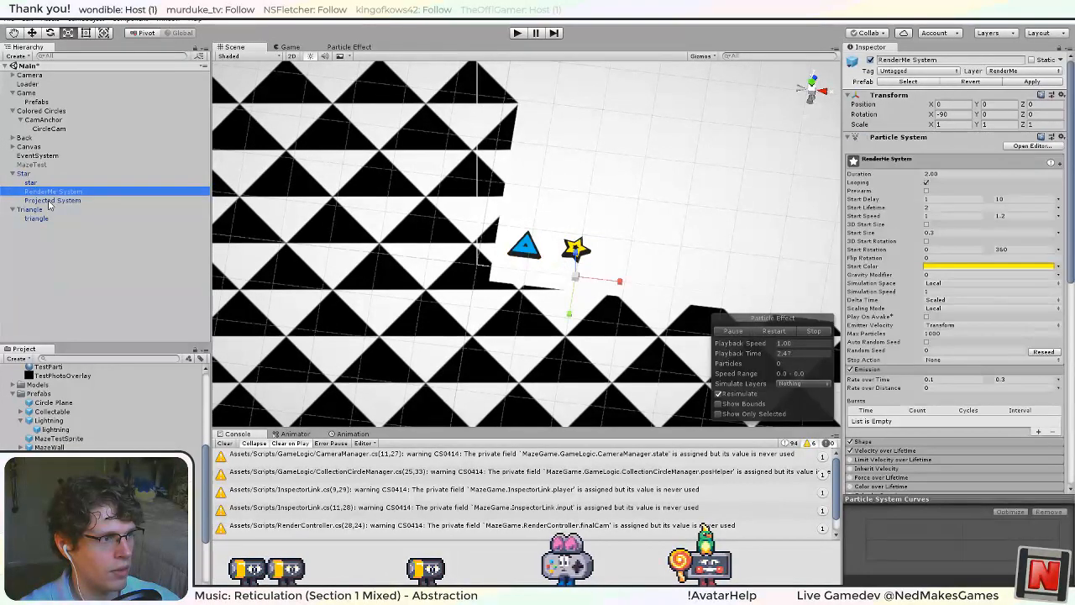
{"action": "left_click", "coordinate": [49, 201], "text": "shift"}
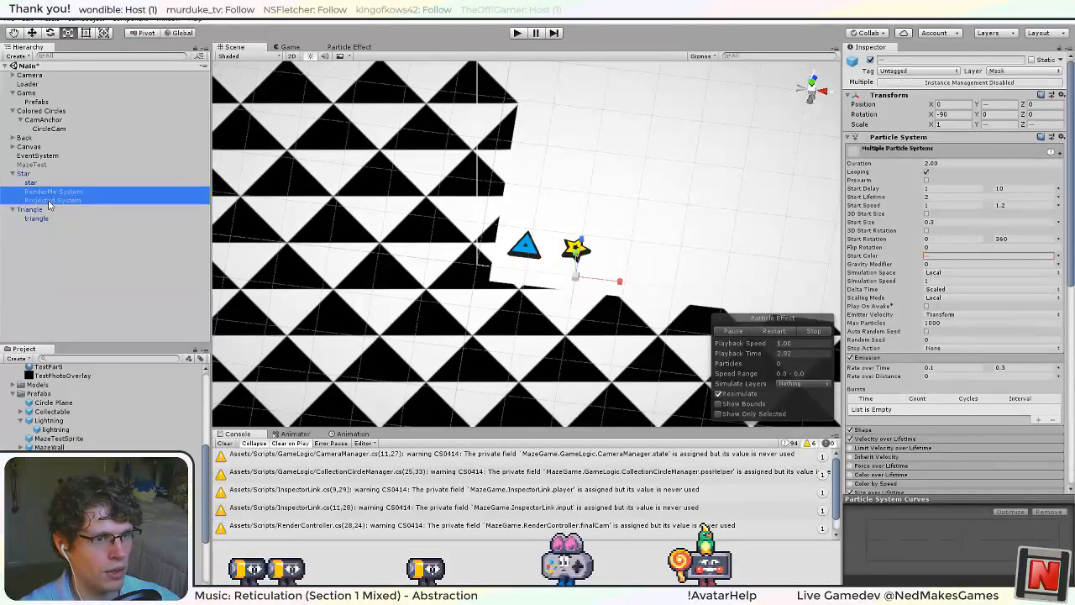
{"action": "left_click", "coordinate": [949, 116]}
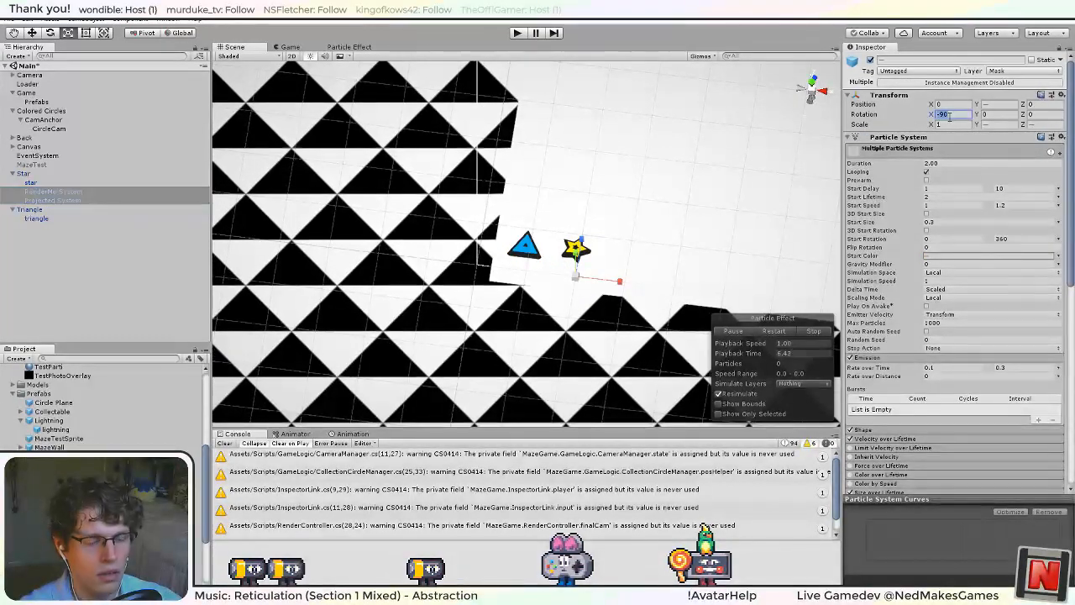
{"action": "type", "text": "0"}
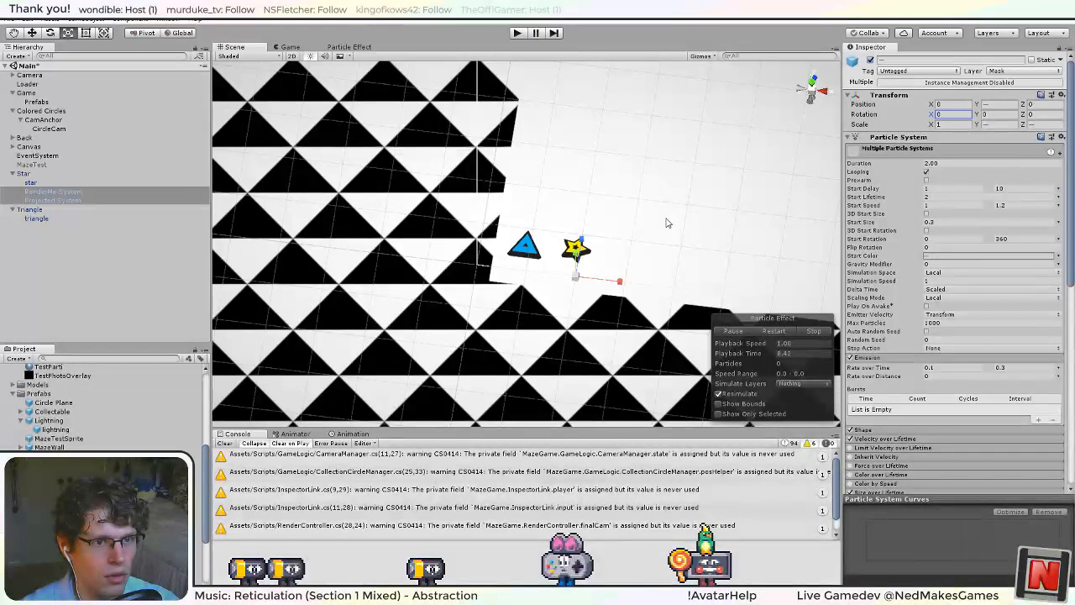
{"action": "scroll", "coordinate": [521, 245], "scroll_direction": "down", "scroll_amount": 4}
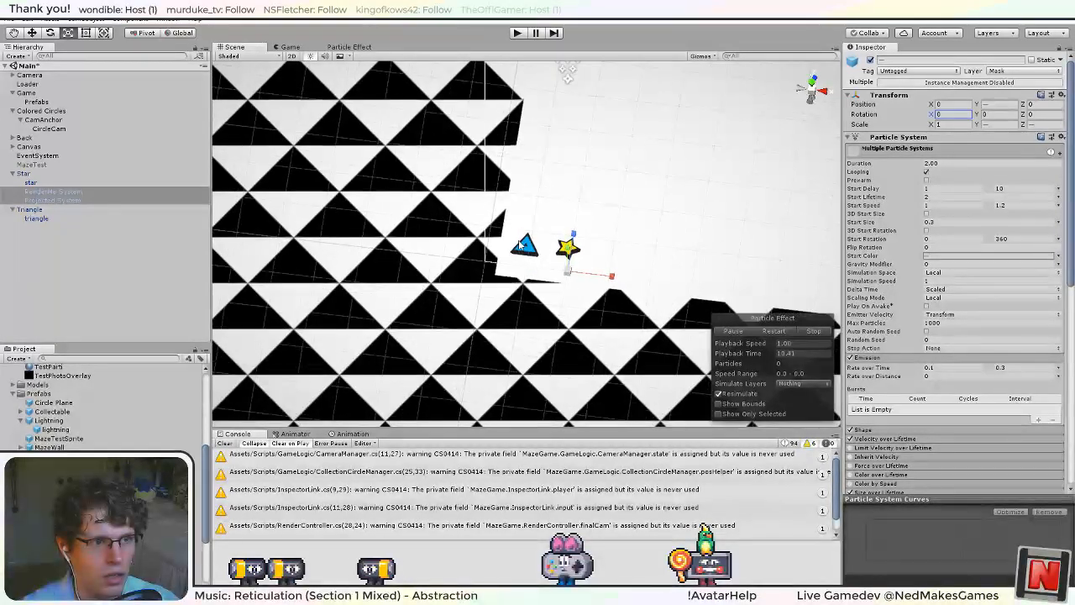
Flatten the emission of both Star particle systems by setting the Shape module's Y scale to 0, and check it from several angles.
{"action": "right_click_drag", "start_coordinate": [634, 331], "coordinate": [593, 172]}
{"action": "scroll", "coordinate": [885, 353], "scroll_direction": "down", "scroll_amount": 4}
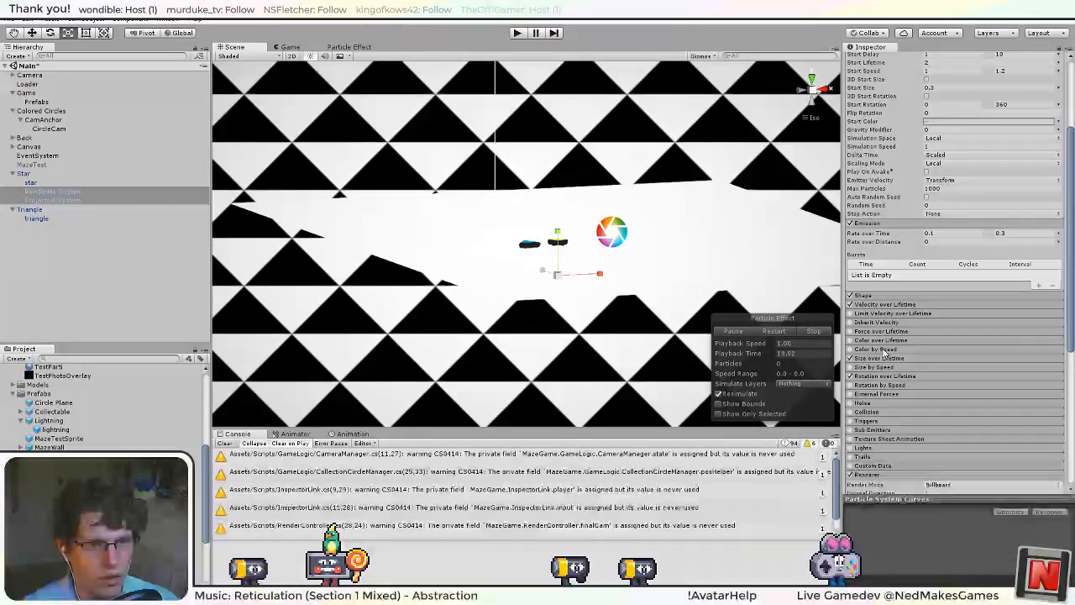
{"action": "left_click", "coordinate": [890, 297]}
{"action": "left_click", "coordinate": [890, 297]}
{"action": "left_click", "coordinate": [891, 297]}
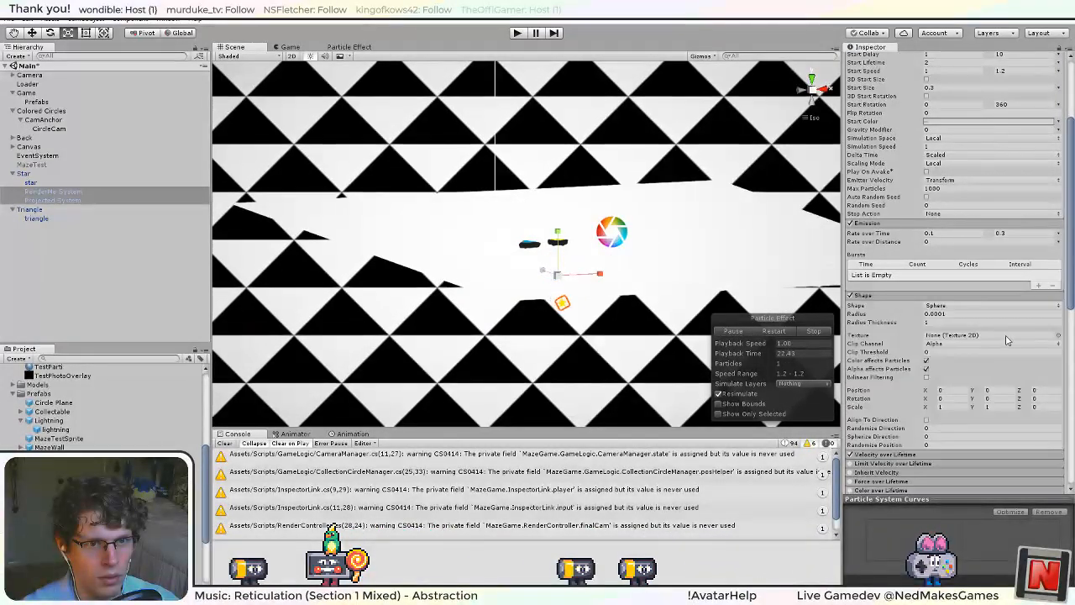
{"action": "left_click", "coordinate": [1040, 406]}
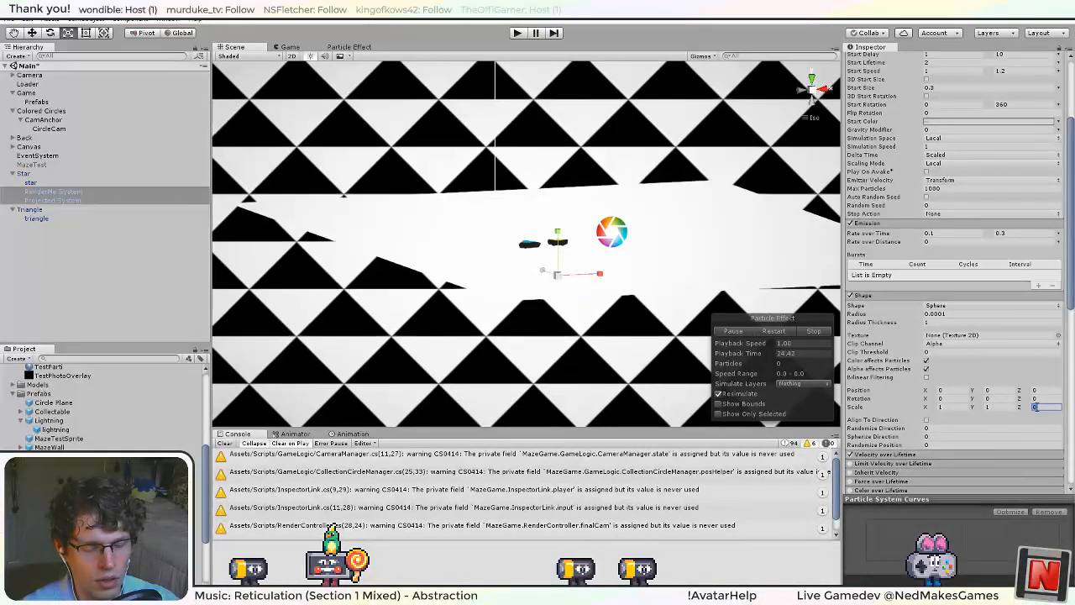
{"action": "left_click", "coordinate": [992, 406]}
{"action": "type", "text": "0"}
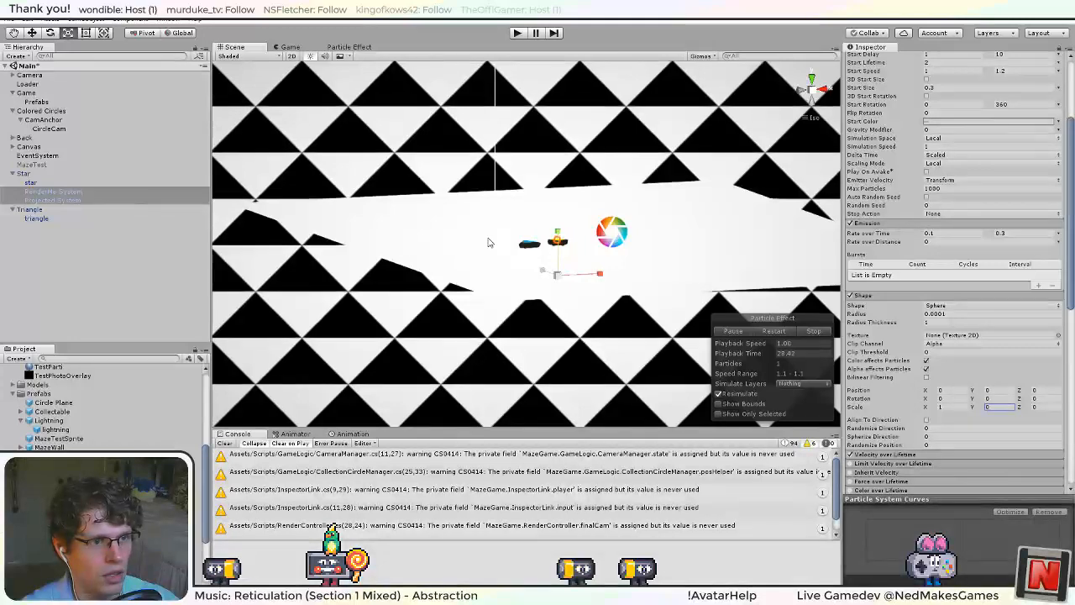
{"action": "right_click_drag", "start_coordinate": [490, 242], "coordinate": [601, 392]}
{"action": "right_click_drag", "start_coordinate": [669, 536], "coordinate": [762, 484]}
{"action": "left_click", "coordinate": [799, 91]}
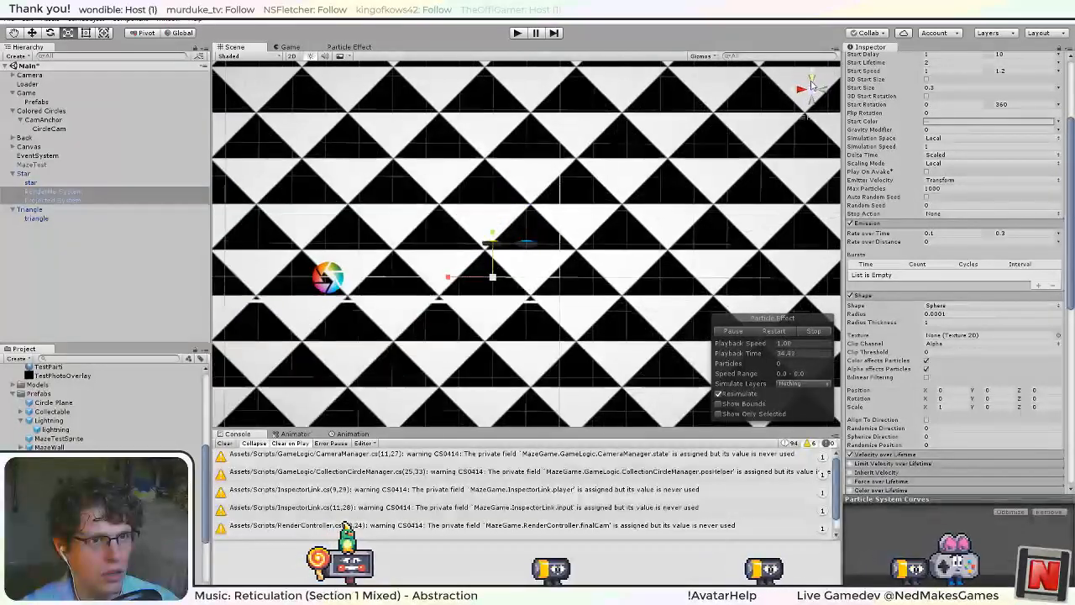
{"action": "left_click", "coordinate": [794, 93]}
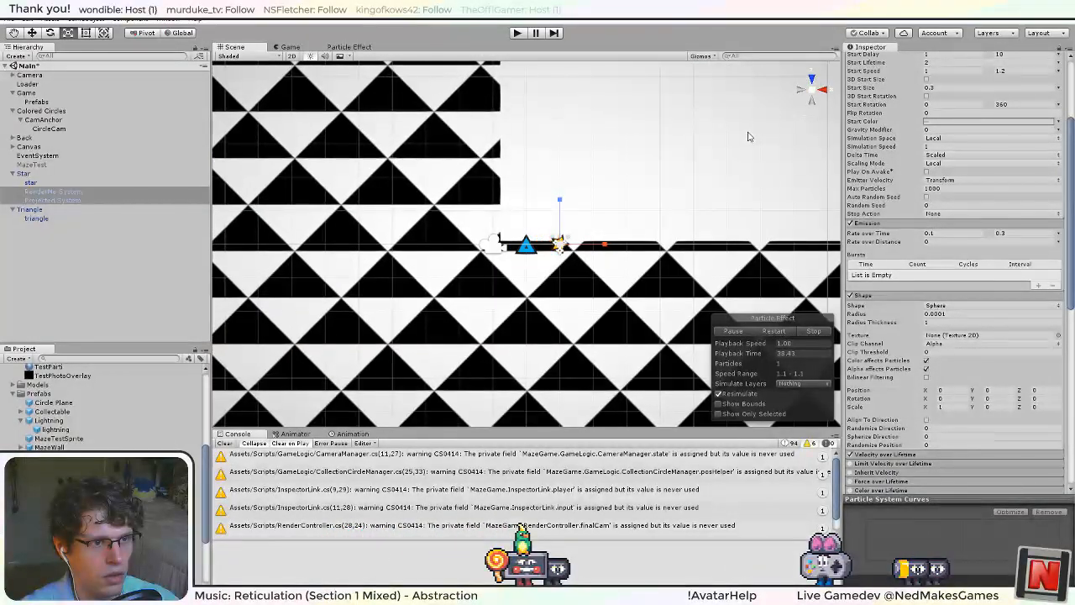
In Velocity over Lifetime of both Star particle systems, set orbital Y to random between 1 and 2 and orbital Z to 0.
{"action": "left_click", "coordinate": [907, 458]}
{"action": "scroll", "coordinate": [980, 388], "scroll_direction": "down", "scroll_amount": 3}
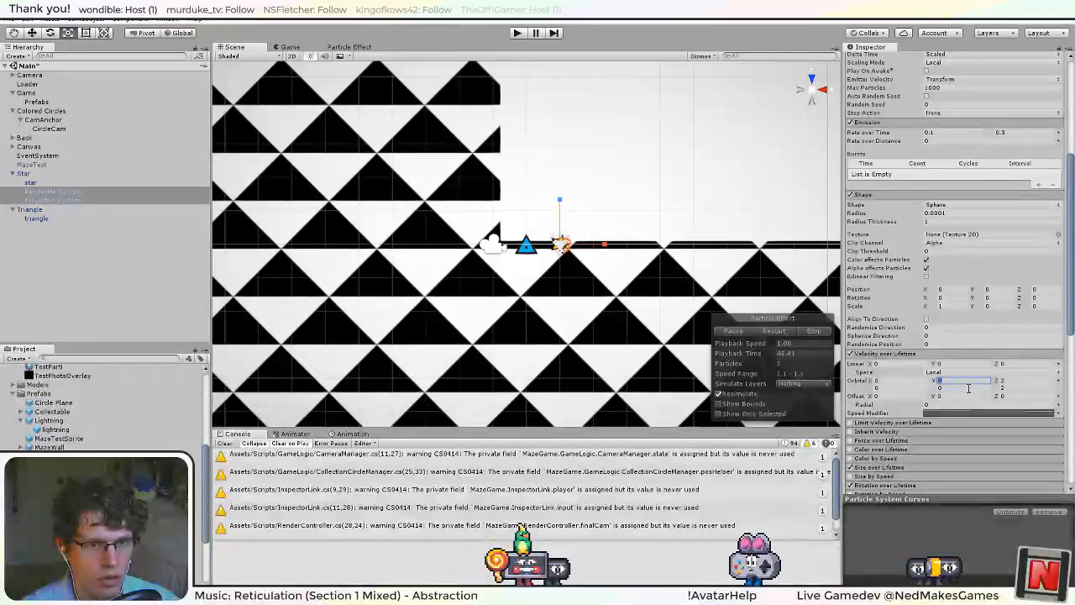
{"action": "left_click", "coordinate": [1008, 387]}
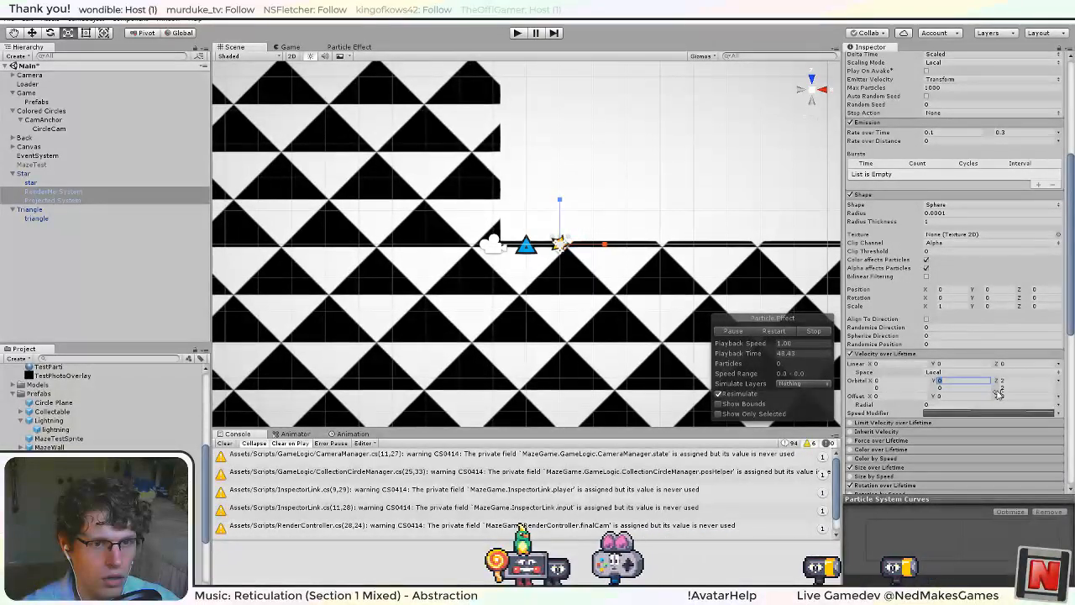
{"action": "left_click", "coordinate": [959, 382]}
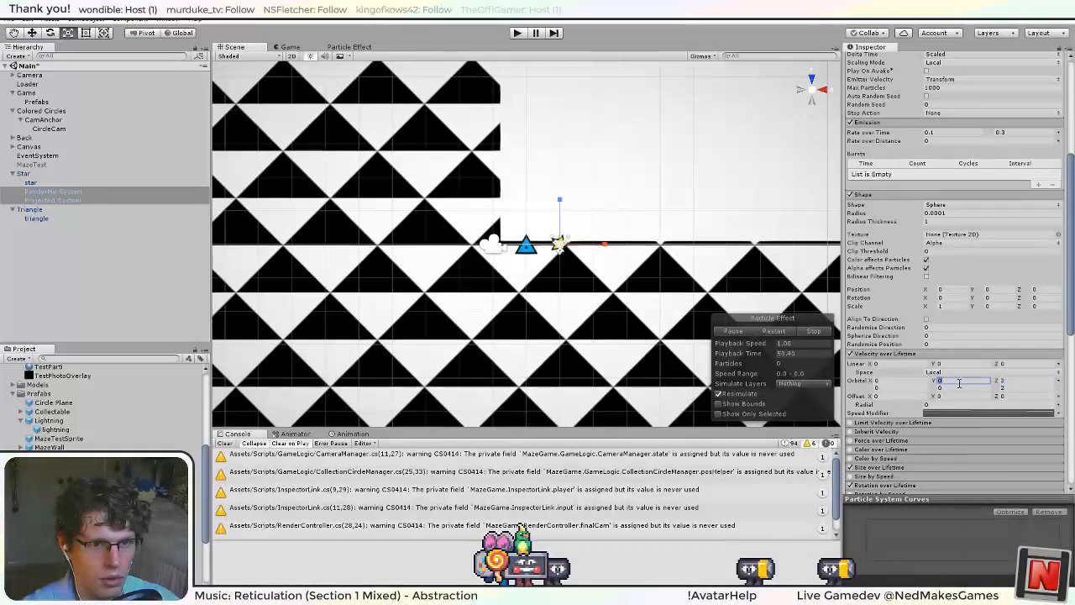
{"action": "type", "text": "1"}
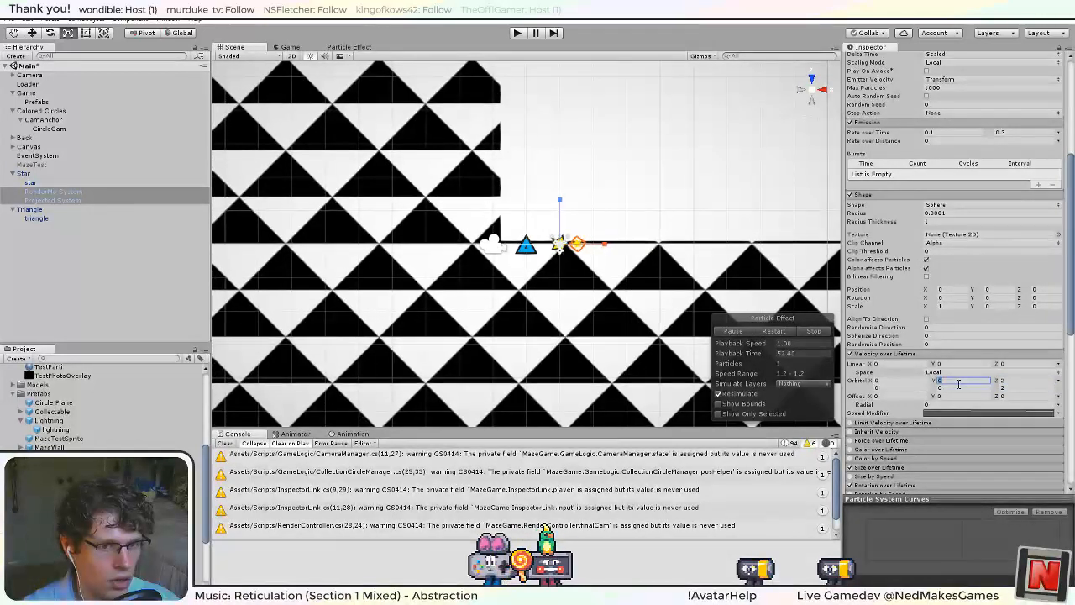
{"action": "left_click", "coordinate": [967, 387]}
{"action": "type", "text": "2"}
{"action": "left_click", "coordinate": [1013, 387]}
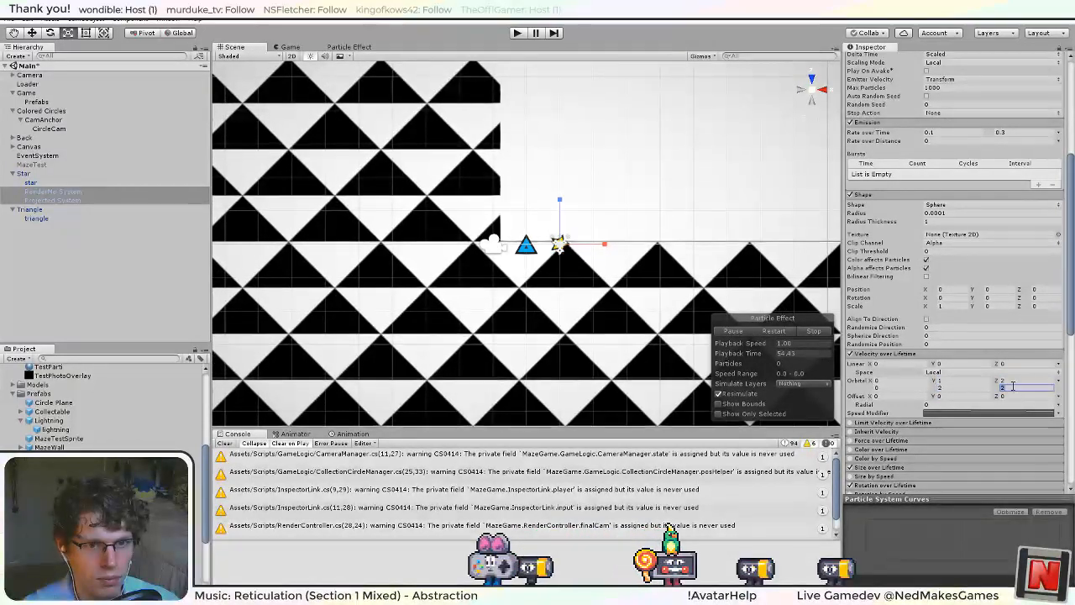
{"action": "type", "text": "0"}
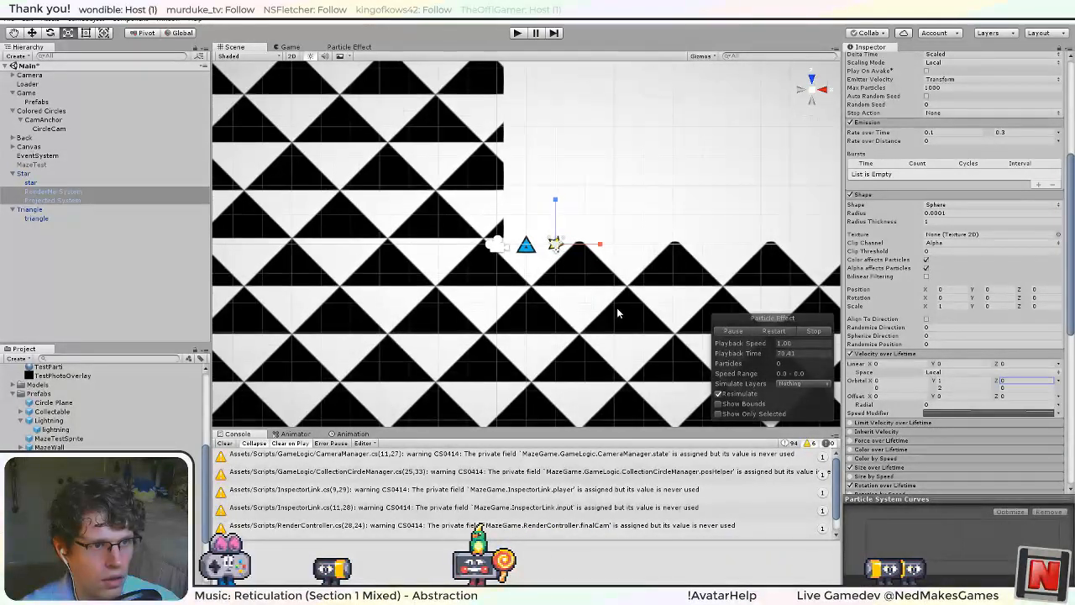
{"action": "right_click_drag", "start_coordinate": [619, 308], "coordinate": [259, 163]}
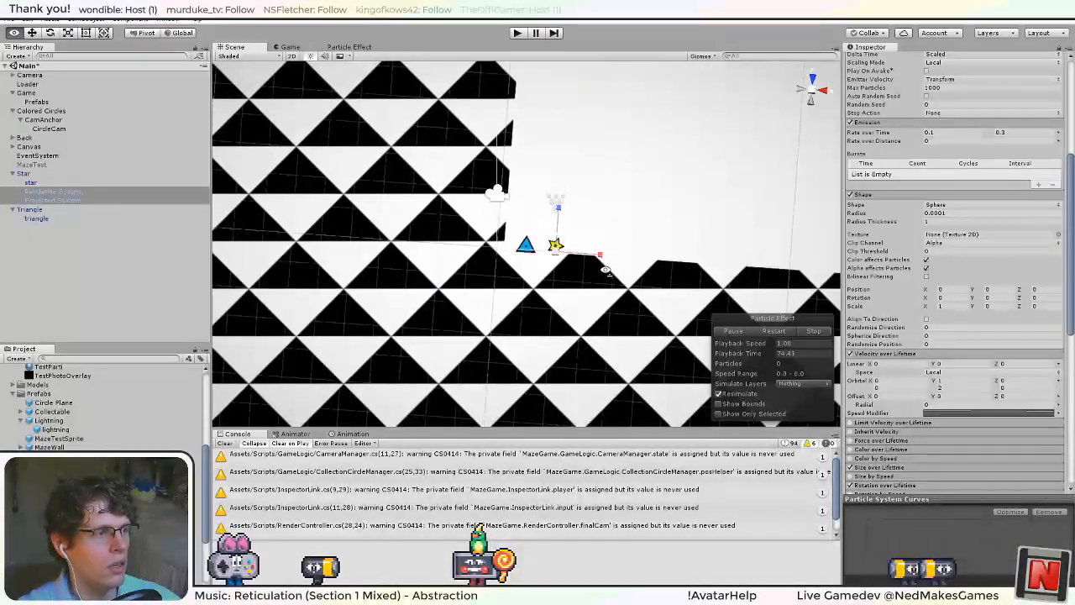
Apply the Star's changes to its prefab, and duplicate its RenderMe and Projected particle systems into the Triangle.
{"action": "scroll", "coordinate": [907, 189], "scroll_direction": "up", "scroll_amount": 5}
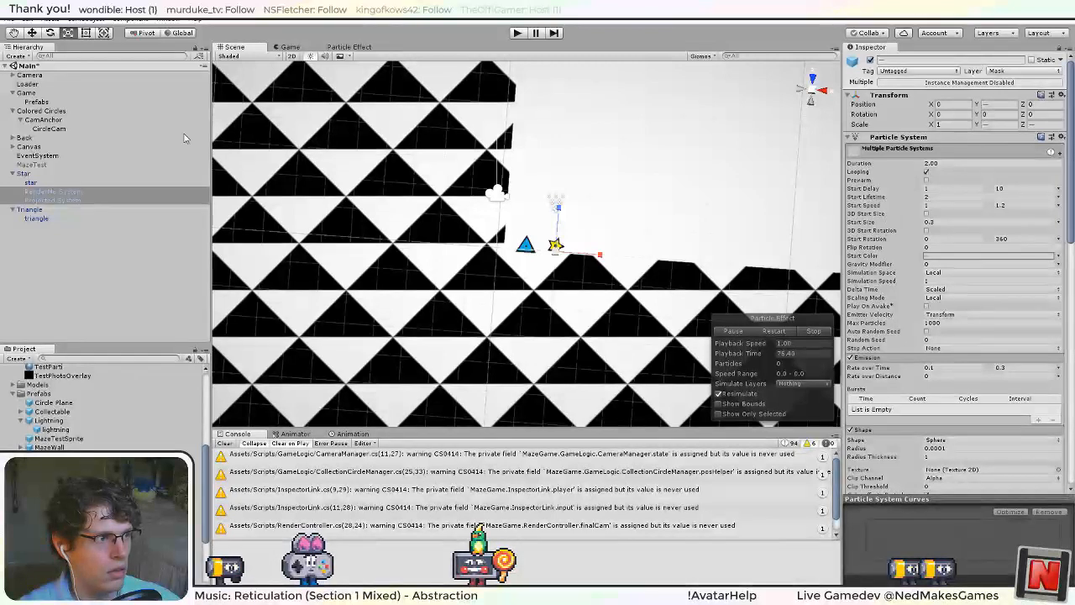
{"action": "left_click", "coordinate": [48, 175]}
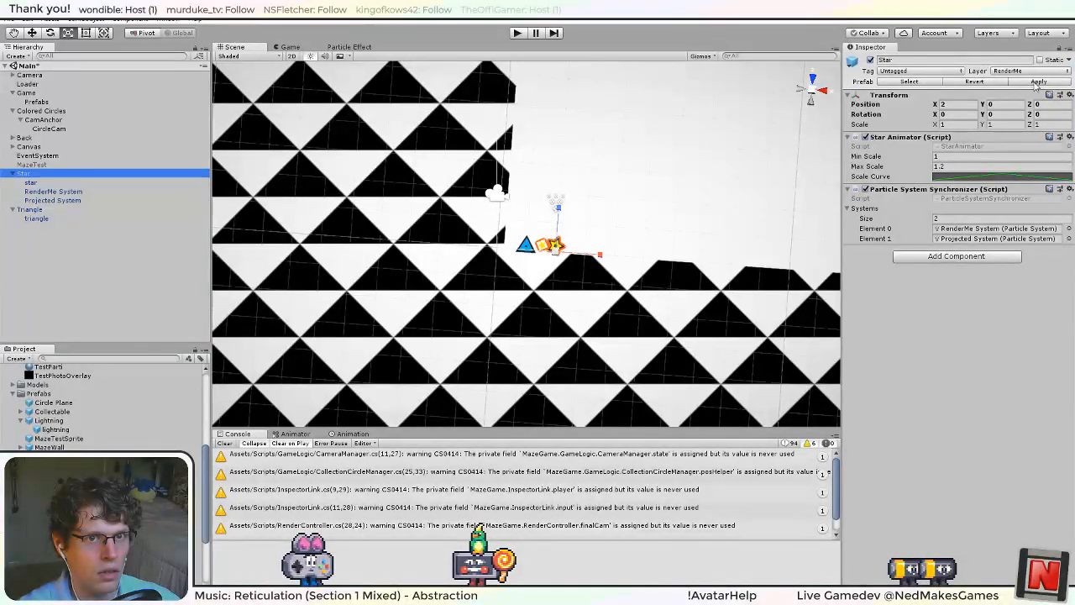
{"action": "left_click", "coordinate": [51, 192]}
{"action": "left_click", "coordinate": [47, 201], "text": "shift"}
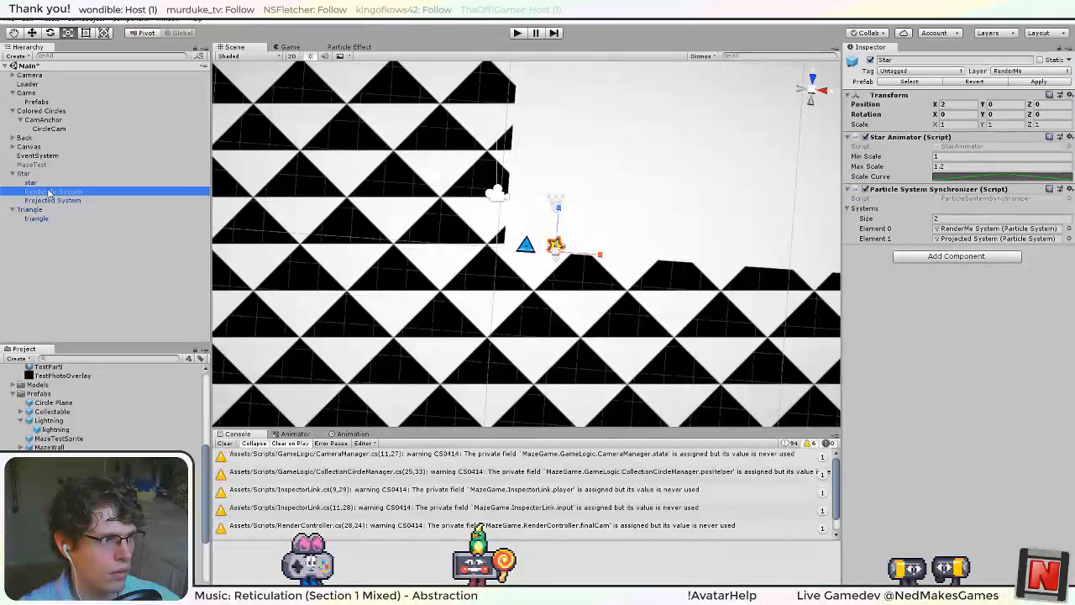
{"action": "key", "text": "ctrl+d"}
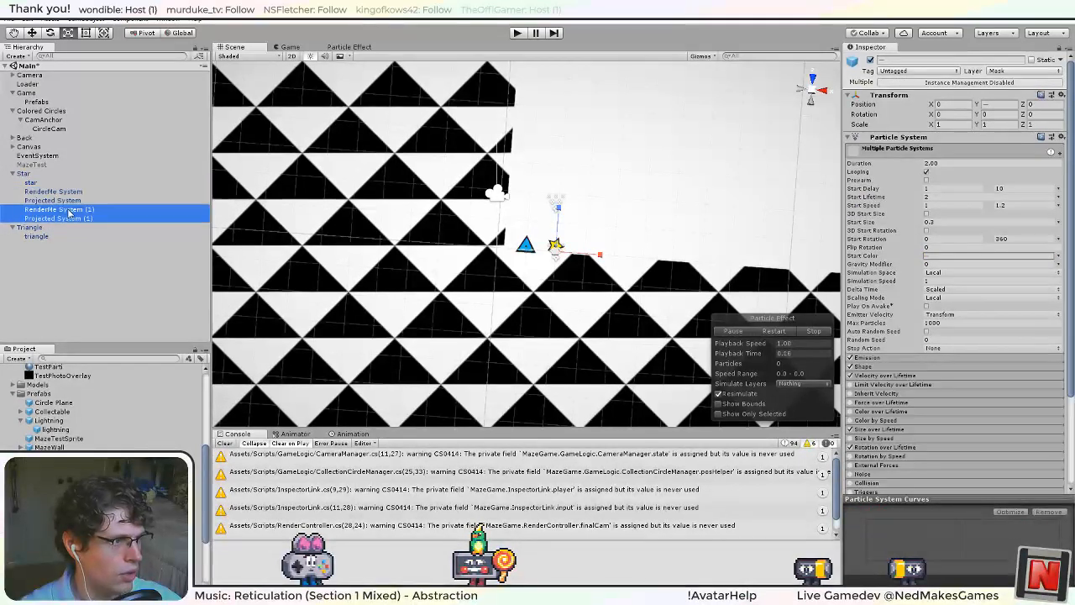
{"action": "left_click_drag", "start_coordinate": [33, 236], "coordinate": [30, 228]}
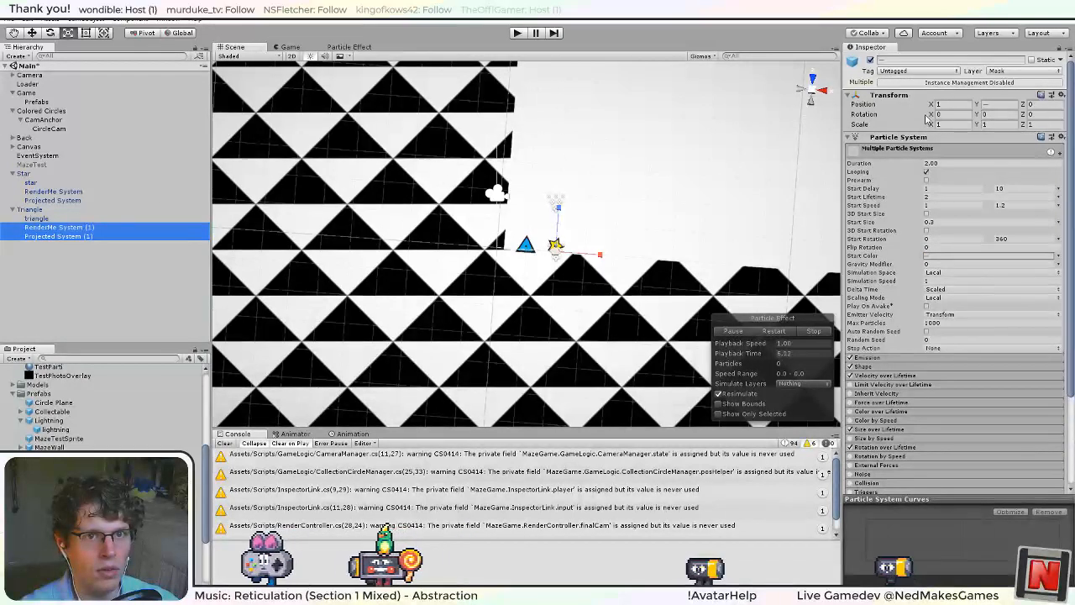
Set the X position of the Triangle's two particle systems to 0.
{"action": "left_click", "coordinate": [949, 105]}
{"action": "type", "text": "0"}
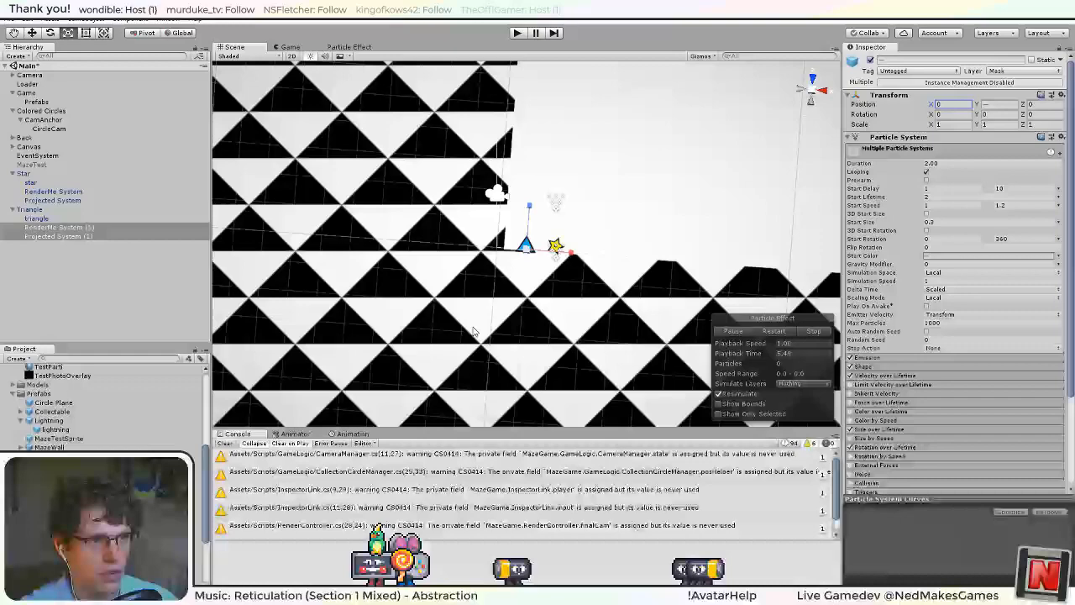
{"action": "mouse_move", "coordinate": [474, 328]}
{"action": "left_mouse_down", "text": "alt"}
{"action": "mouse_move", "coordinate": [615, 412]}
{"action": "mouse_move", "coordinate": [632, 325]}
{"action": "mouse_move", "coordinate": [722, 175]}
{"action": "mouse_move", "coordinate": [487, 343]}
{"action": "left_mouse_up", "text": "alt"}
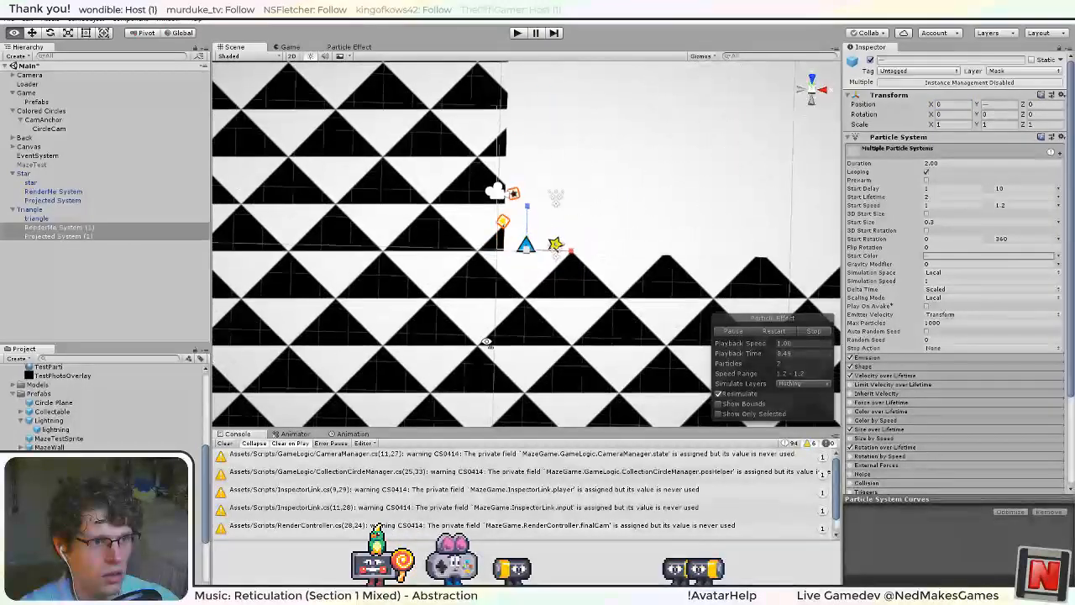
Expand the Renderer settings of the Triangle's RenderMe System, duplicate the Parti star material, and name the copy Parti tri.
{"action": "left_click", "coordinate": [46, 227]}
{"action": "scroll", "coordinate": [896, 331], "scroll_direction": "down", "scroll_amount": 5}
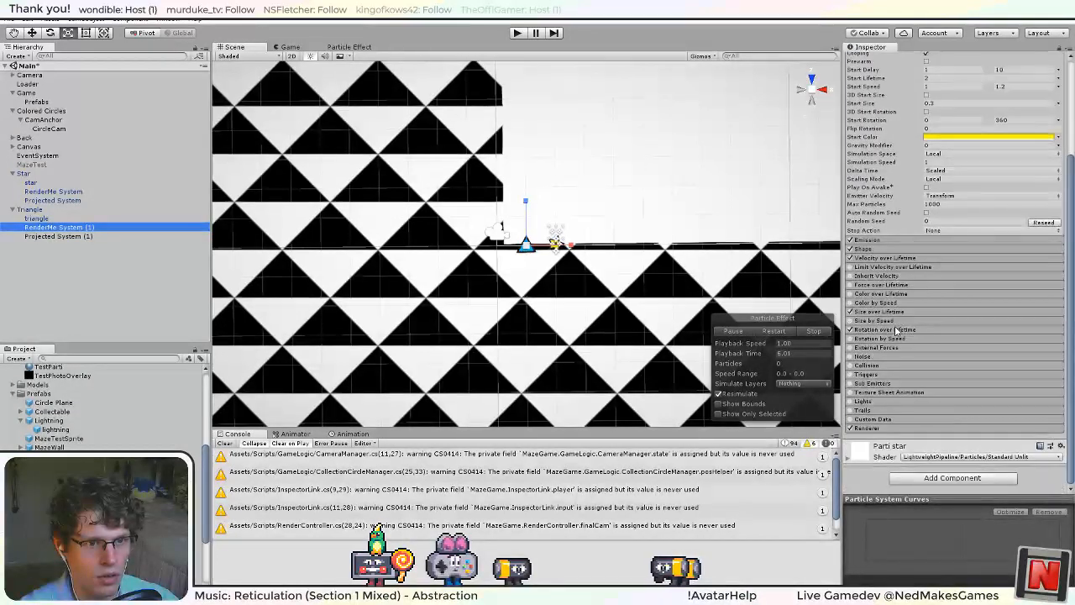
{"action": "left_click", "coordinate": [876, 429]}
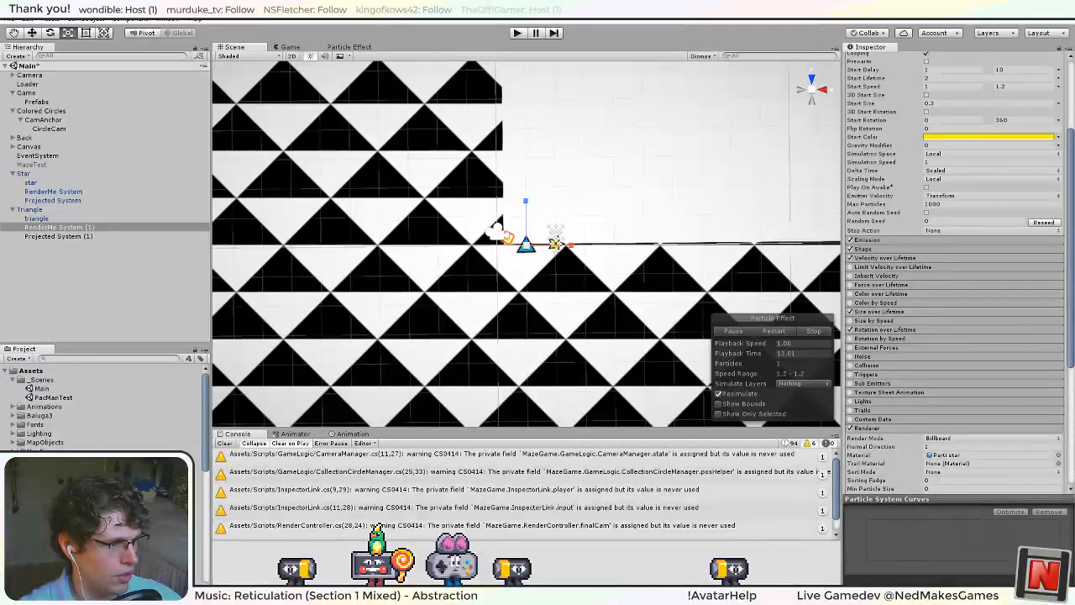
{"action": "left_click", "coordinate": [67, 531]}
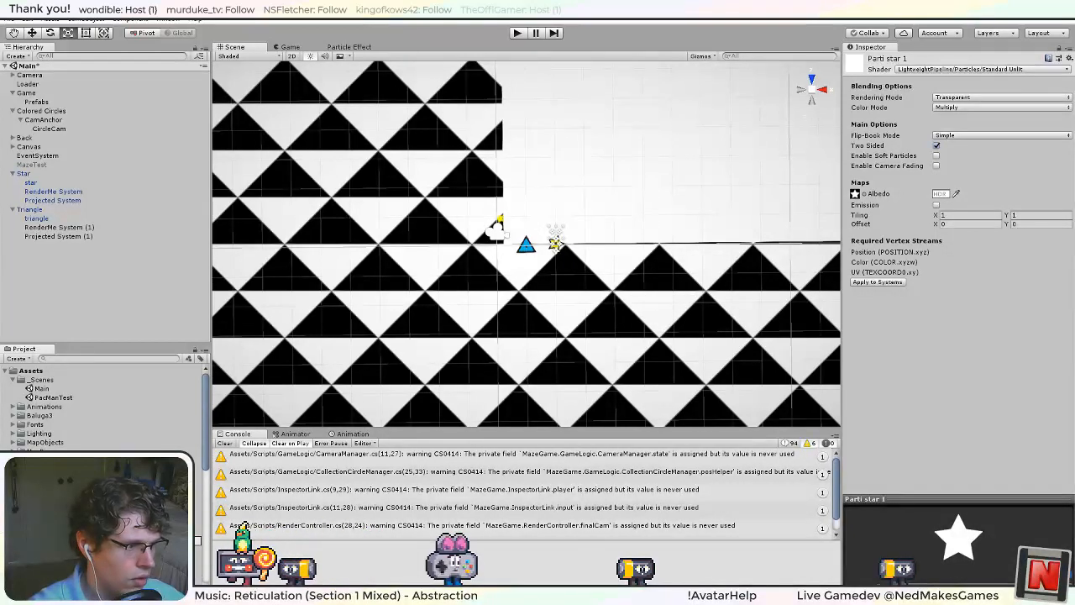
{"action": "key", "text": "Return"}
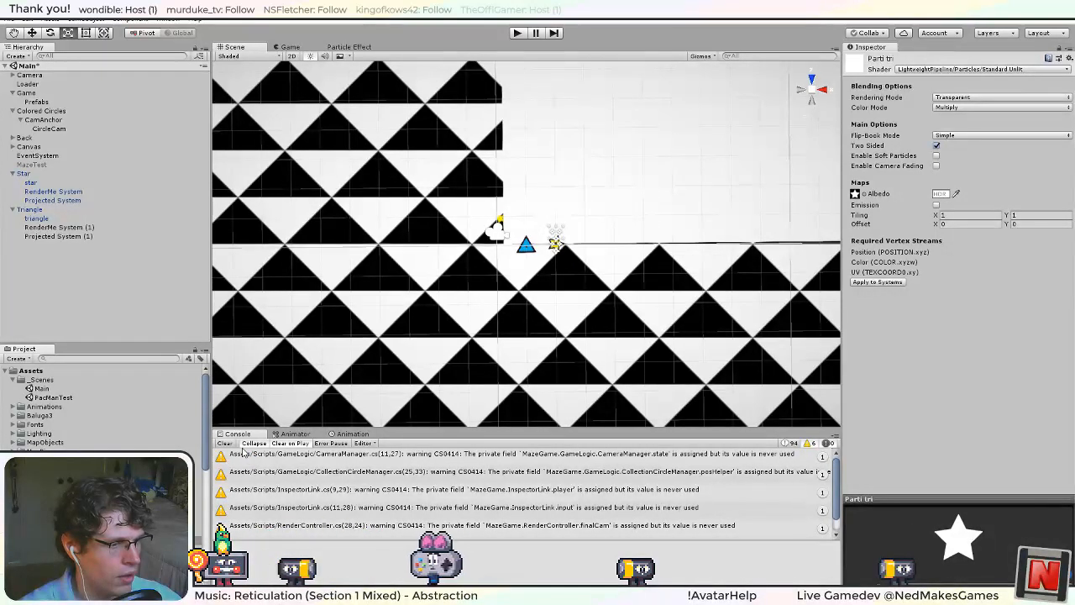
Set the Albedo map of the Parti tri material to the tri parti texture.
{"action": "left_click", "coordinate": [854, 194]}
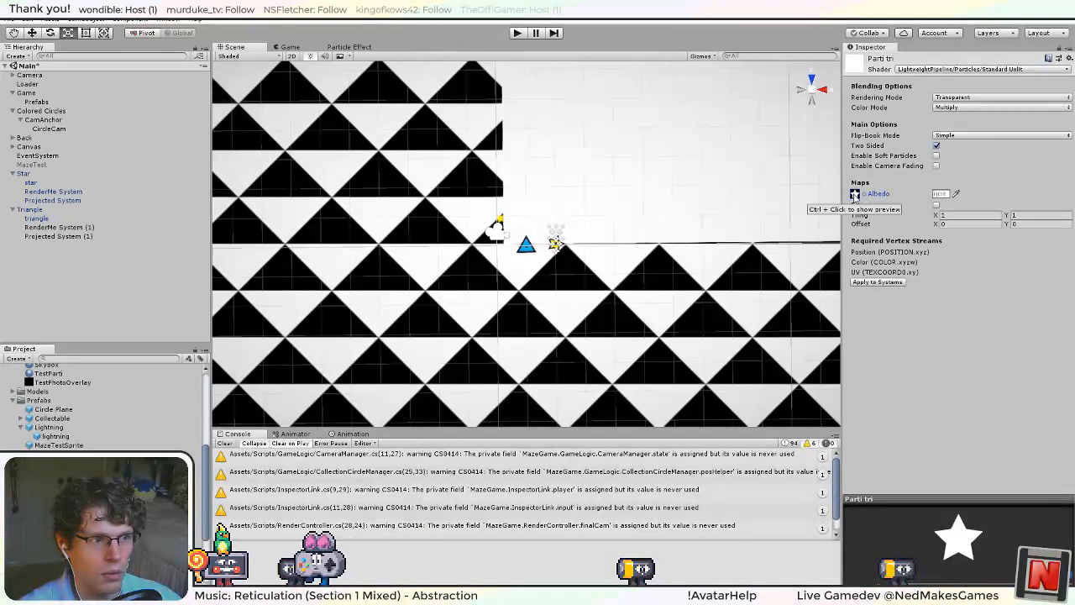
{"action": "left_click", "coordinate": [856, 194]}
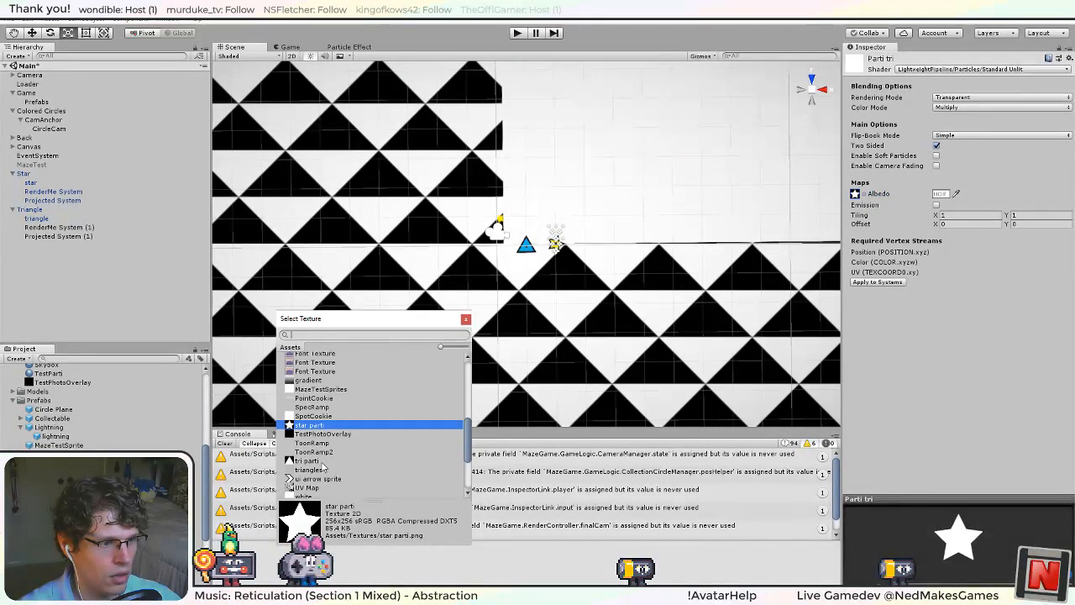
{"action": "double_click", "coordinate": [320, 462]}
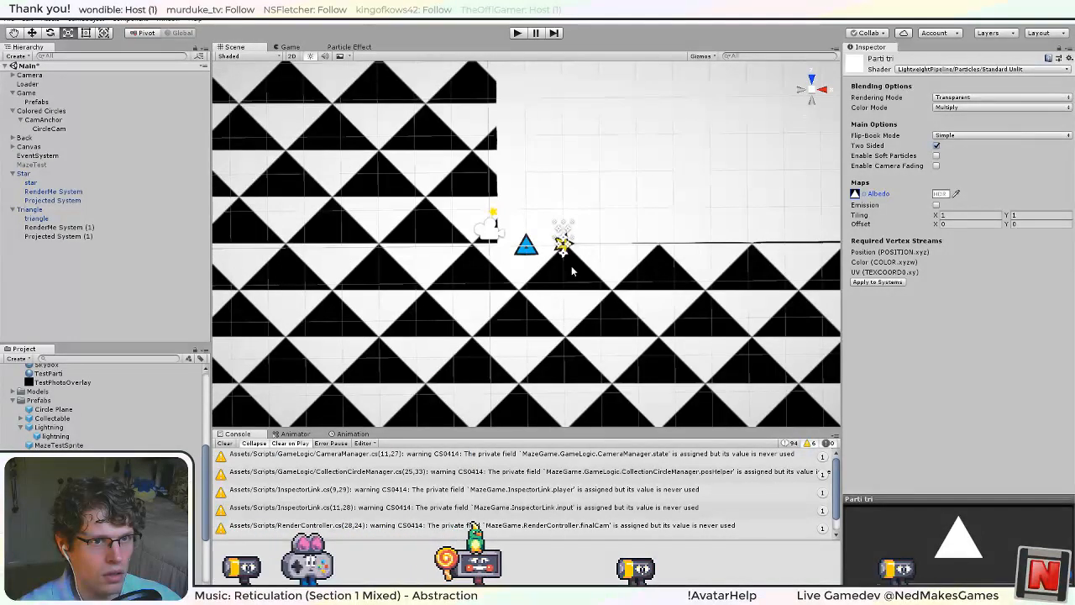
Rename the Triangle's two particle systems to RenderMe System and Projected System, removing the (1) suffixes.
{"action": "left_click", "coordinate": [107, 235]}
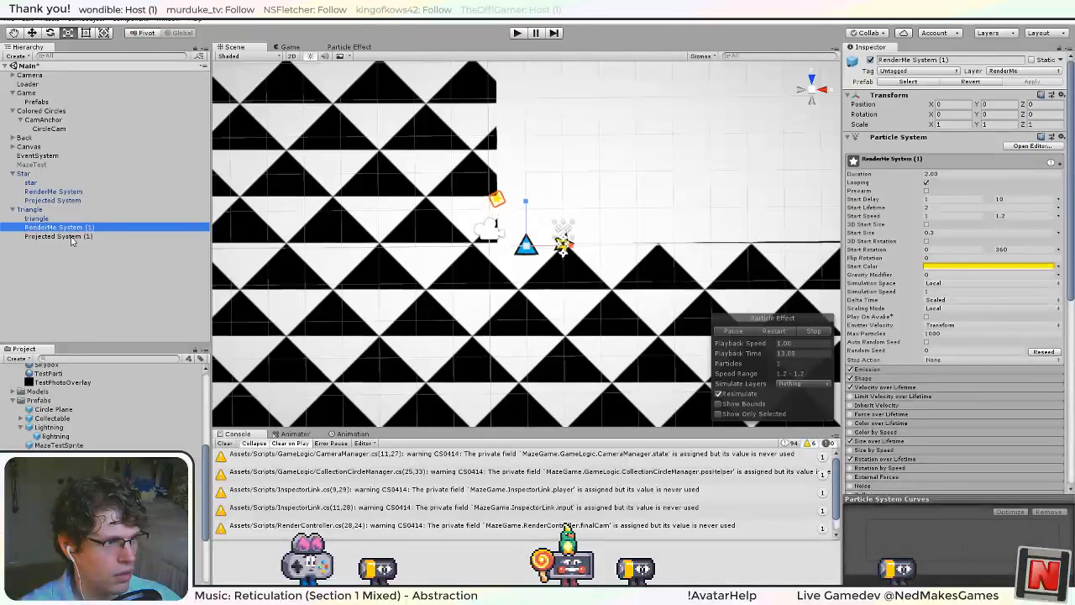
{"action": "left_click", "coordinate": [105, 228]}
{"action": "left_click", "coordinate": [104, 230]}
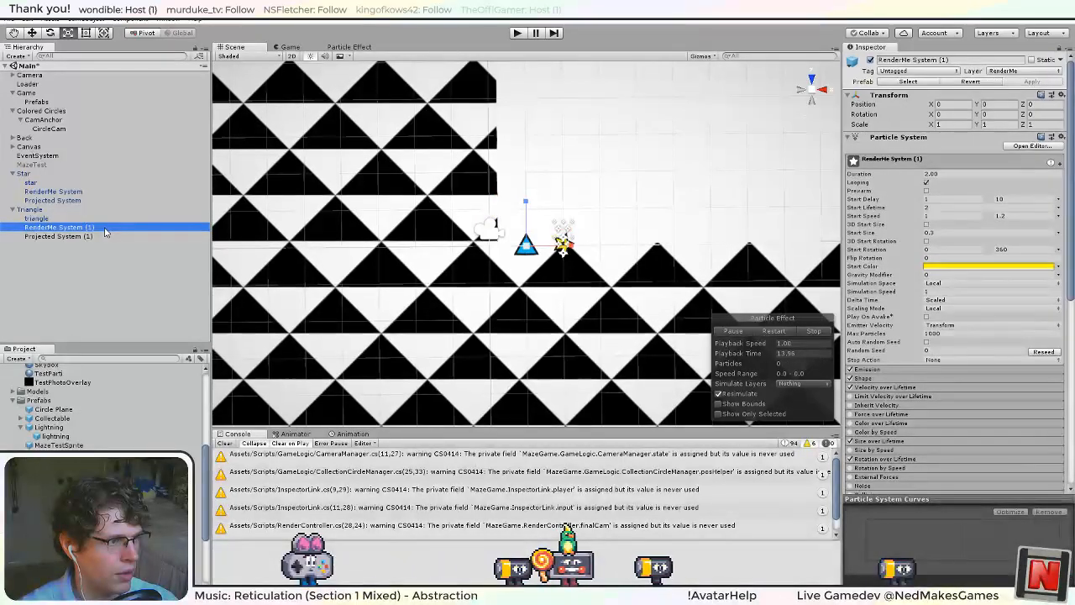
{"action": "left_click_drag", "start_coordinate": [104, 229], "coordinate": [88, 230]}
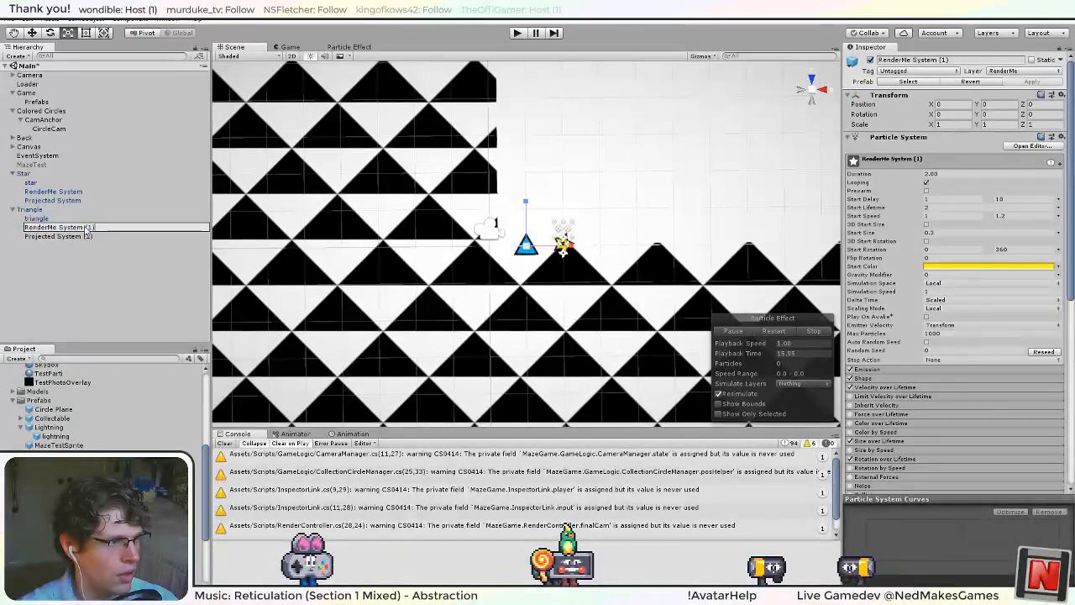
{"action": "left_click", "coordinate": [99, 238]}
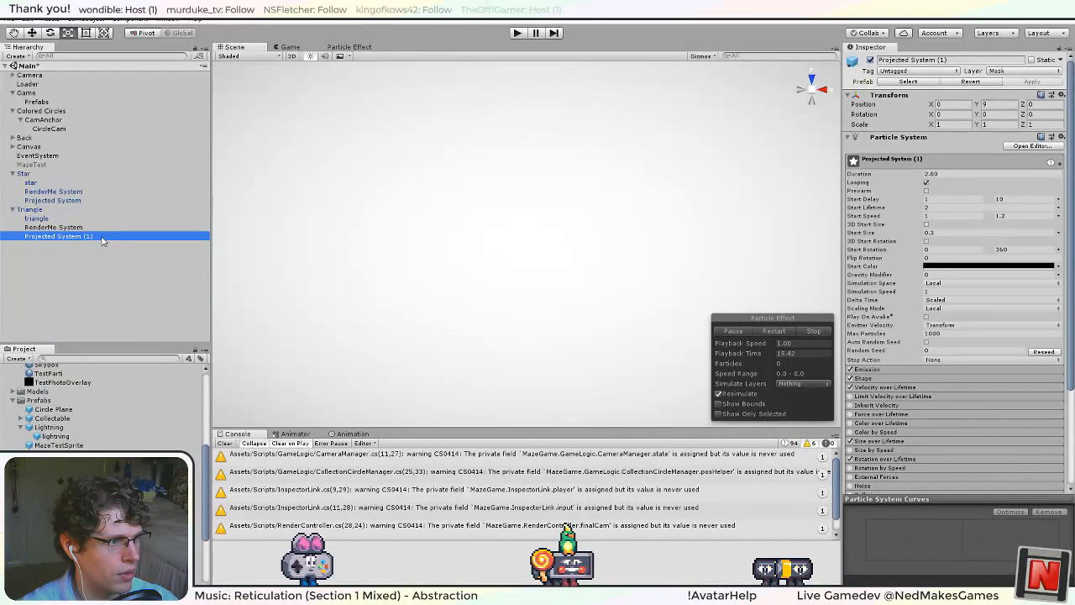
{"action": "key", "text": "BackSpace"}
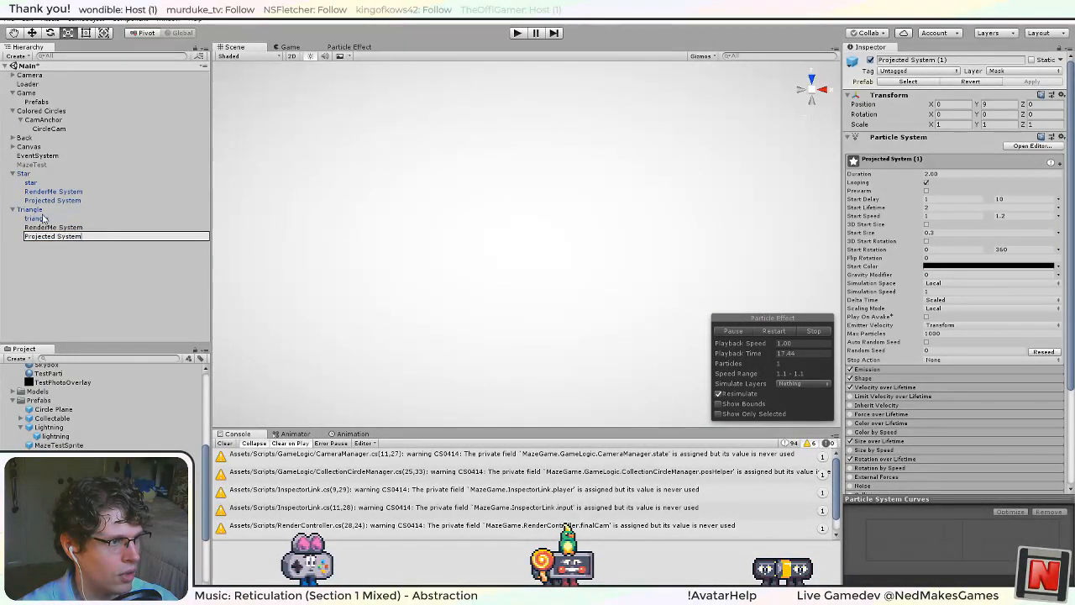
{"action": "left_click", "coordinate": [39, 211]}
Assign the Parti tri material to the renderers of the Triangle's RenderMe and Projected particle systems.
{"action": "left_click", "coordinate": [56, 231]}
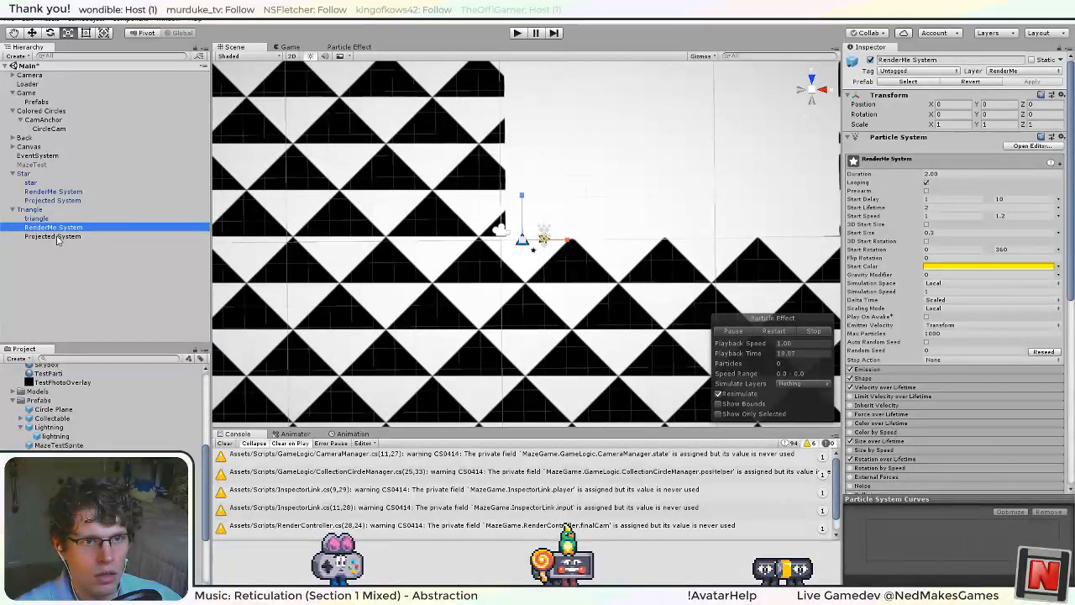
{"action": "left_click", "coordinate": [56, 238], "text": "ctrl"}
{"action": "scroll", "coordinate": [927, 354], "scroll_direction": "down", "scroll_amount": 8}
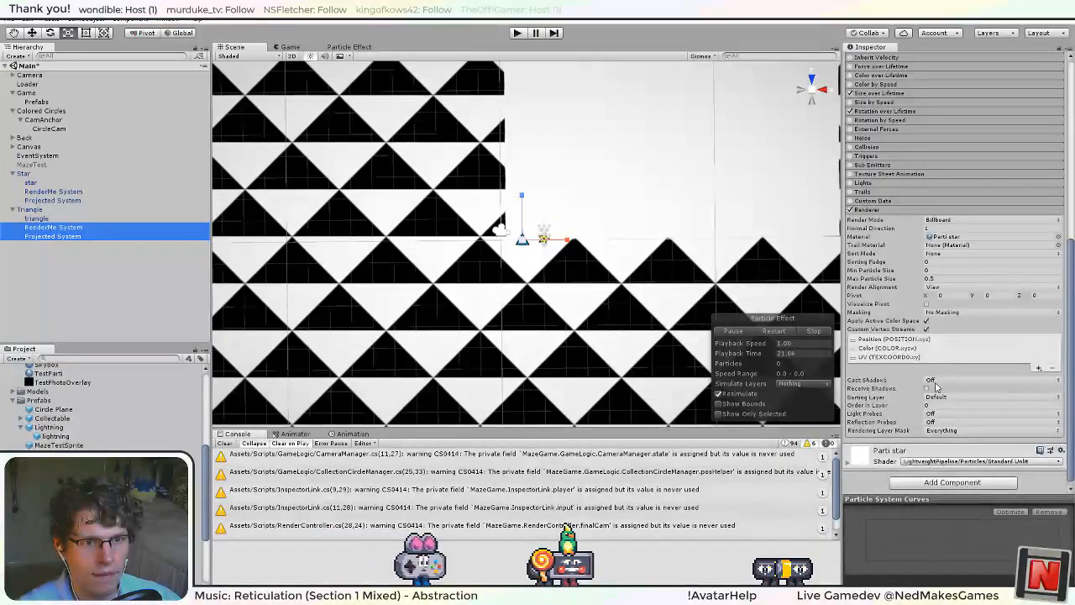
{"action": "left_click", "coordinate": [1057, 237]}
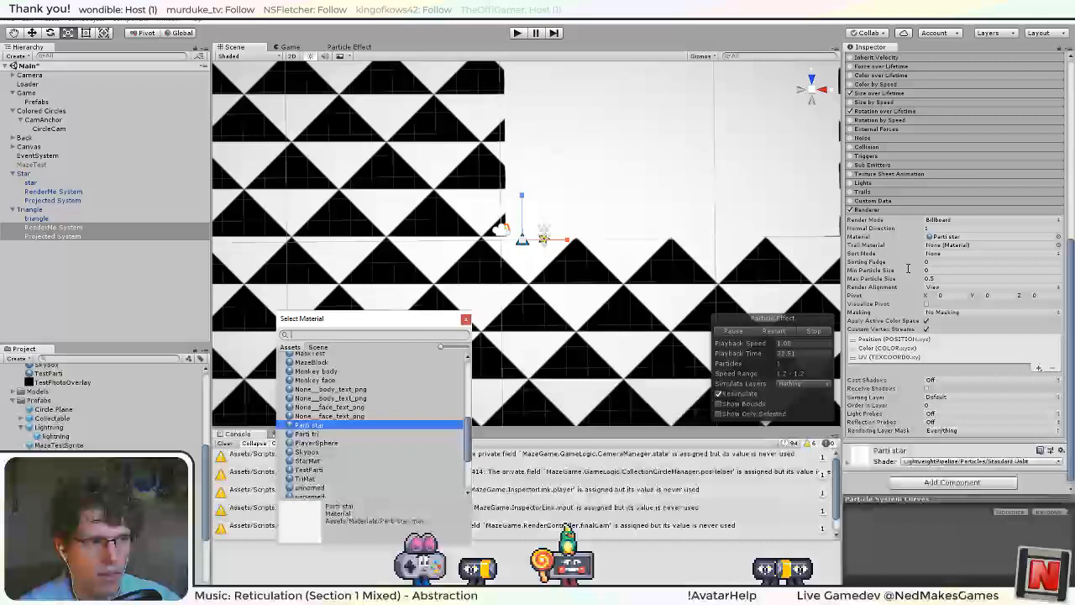
{"action": "double_click", "coordinate": [324, 434]}
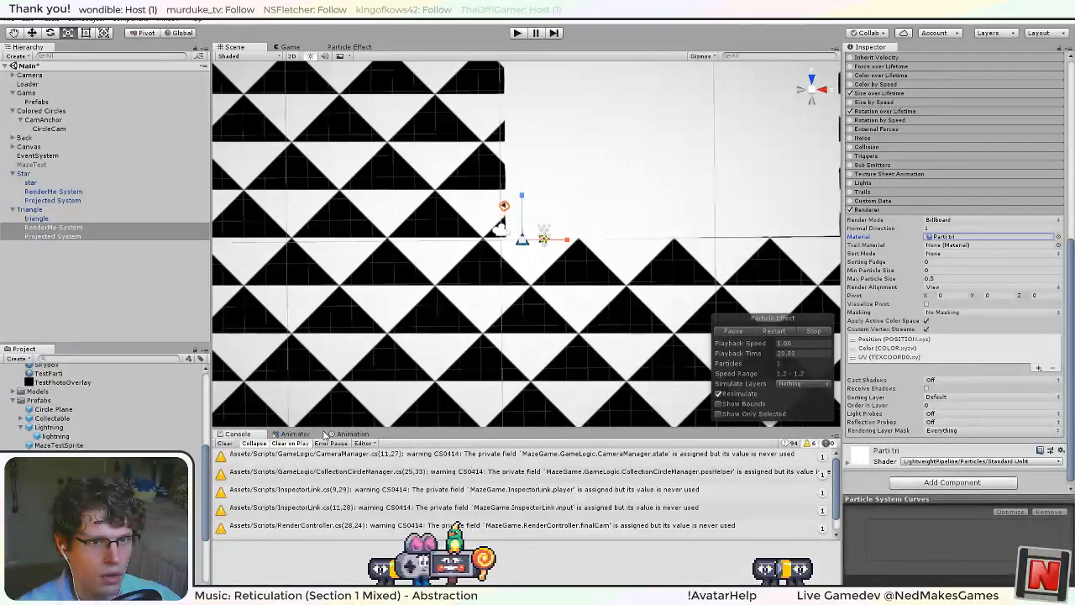
Copy hex color 00B2EF from Element 2 of the Game object's Collectable Colors to the Start Color of the Triangle's RenderMe System.
{"action": "left_click", "coordinate": [73, 227]}
{"action": "scroll", "coordinate": [933, 308], "scroll_direction": "up", "scroll_amount": 10}
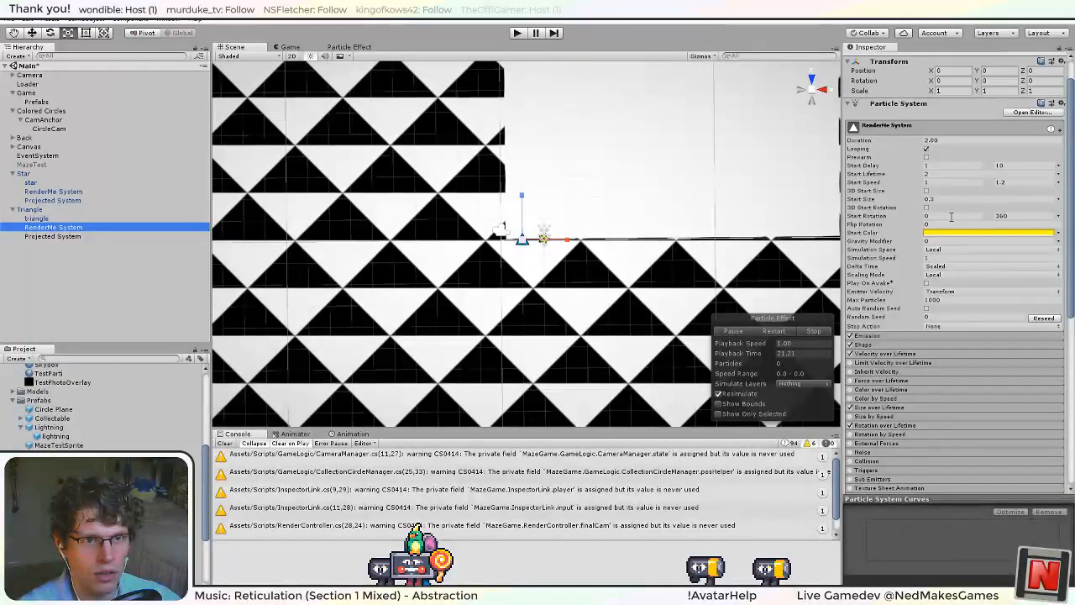
{"action": "left_click", "coordinate": [38, 95]}
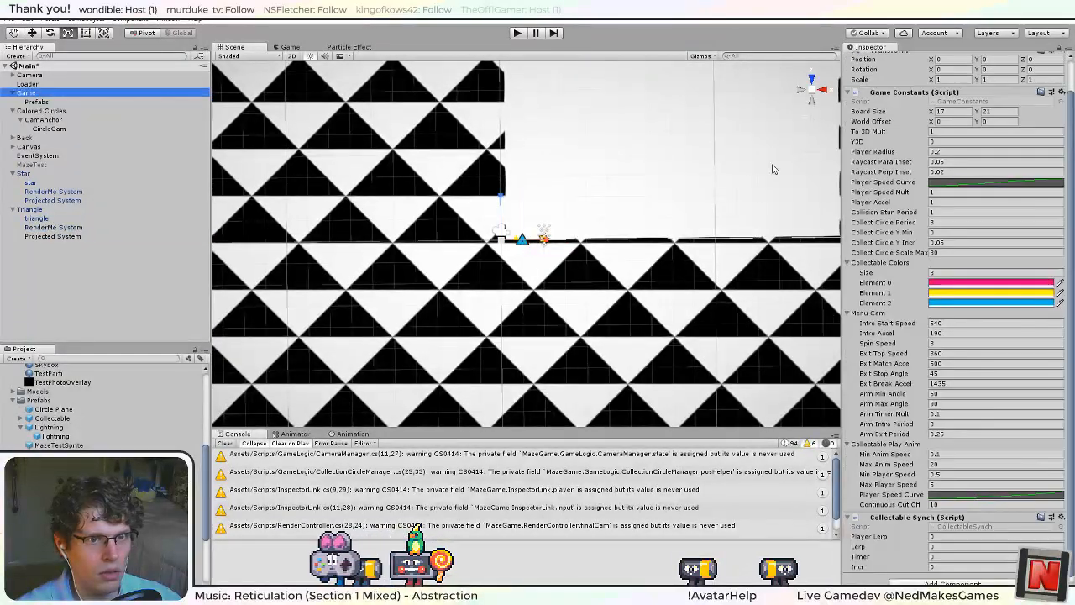
{"action": "left_click", "coordinate": [988, 303]}
{"action": "left_click", "coordinate": [237, 385]}
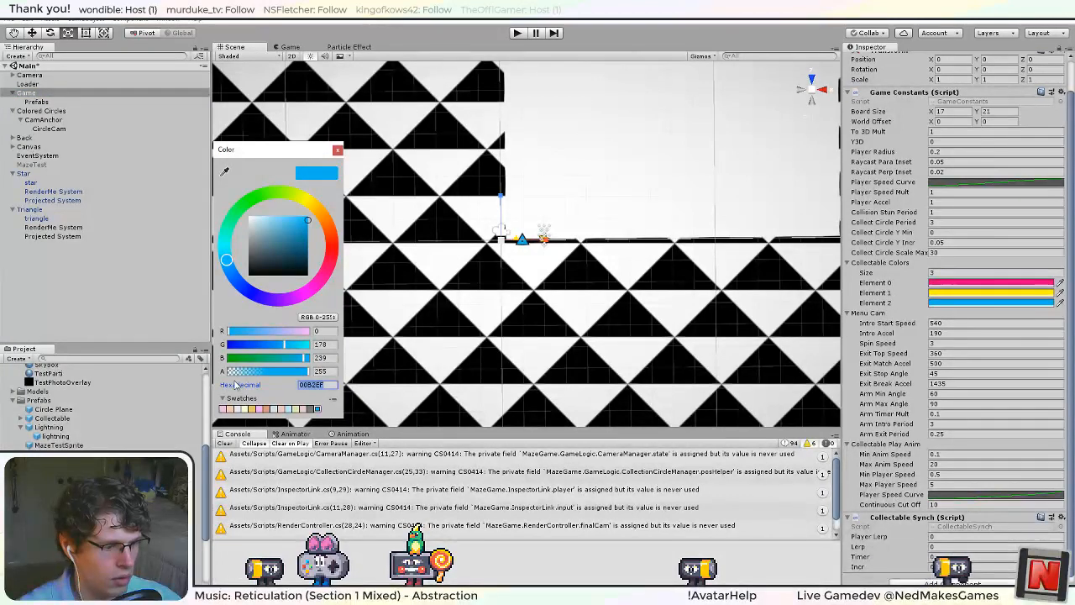
{"action": "left_click", "coordinate": [338, 150]}
{"action": "left_click", "coordinate": [53, 227]}
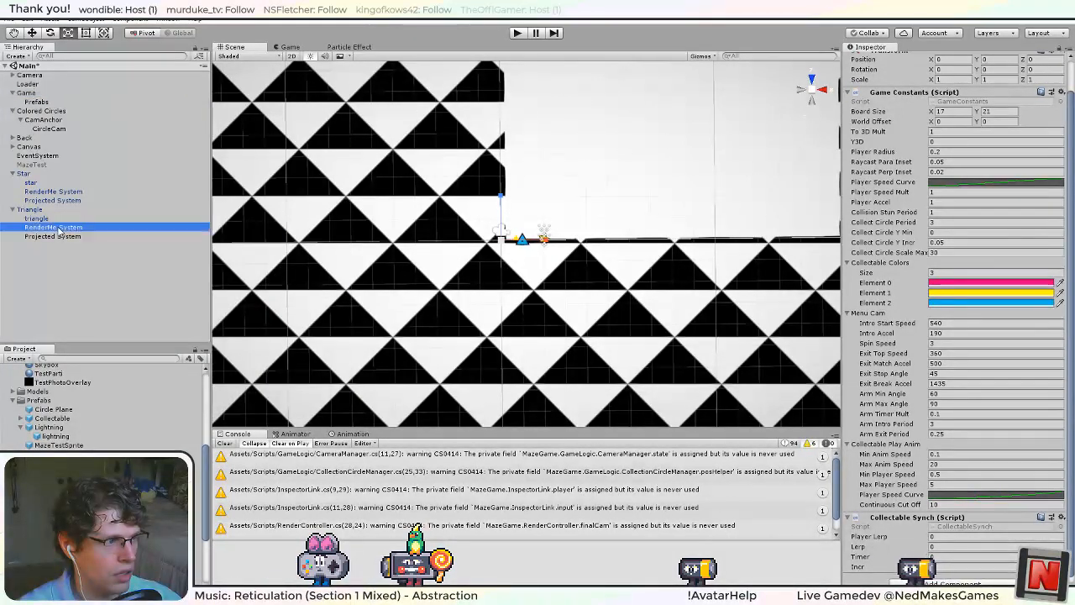
{"action": "left_click", "coordinate": [984, 234]}
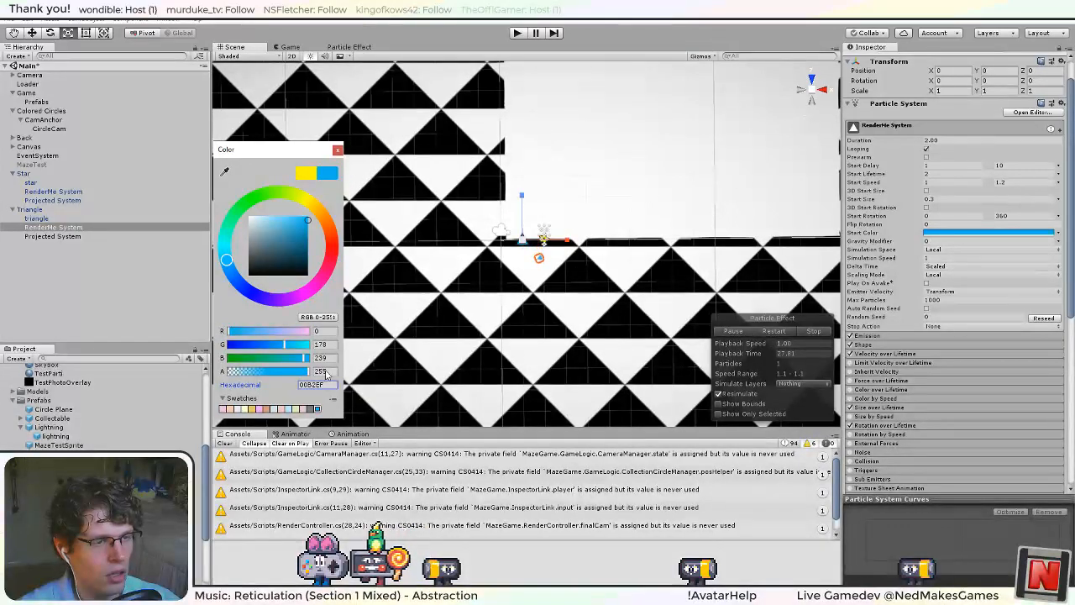
{"action": "left_click", "coordinate": [338, 151]}
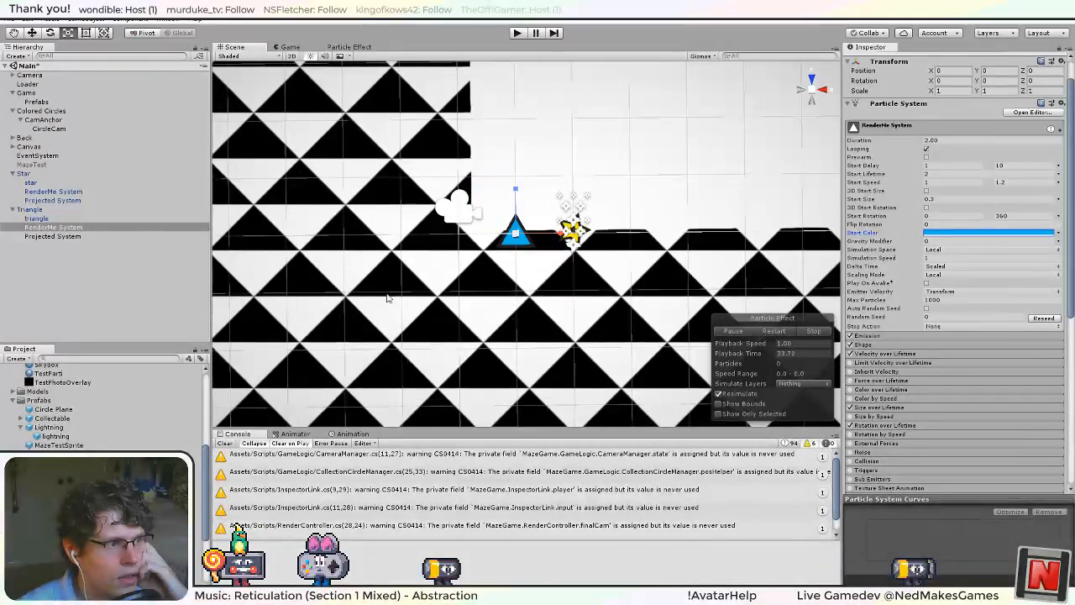
Copy the Particle System Synchronizer component from the Star and paste it as a new component on the Triangle.
{"action": "left_click", "coordinate": [59, 238]}
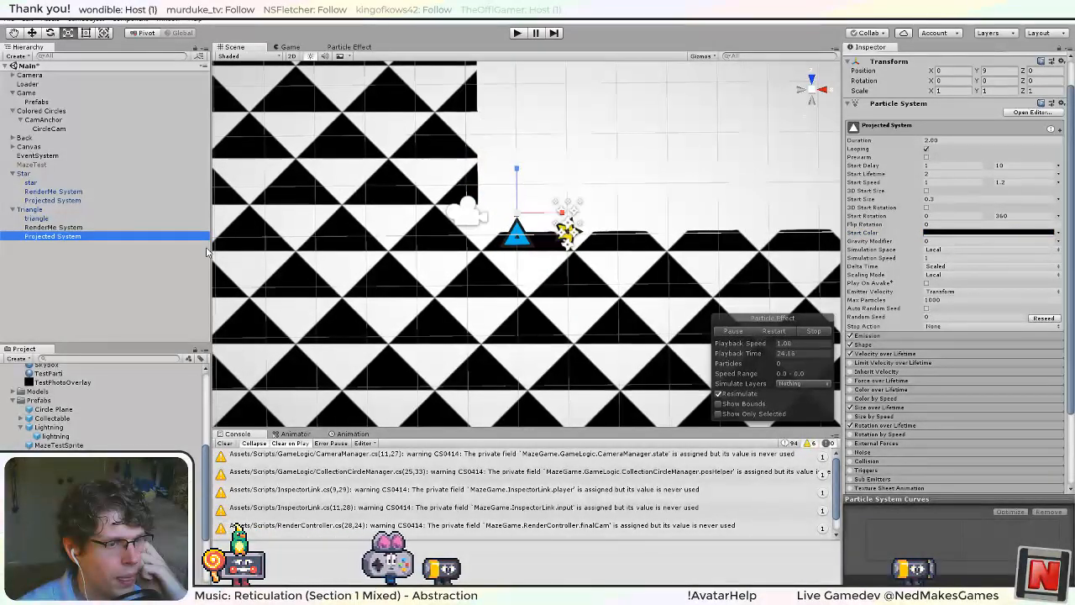
{"action": "left_click", "coordinate": [93, 209]}
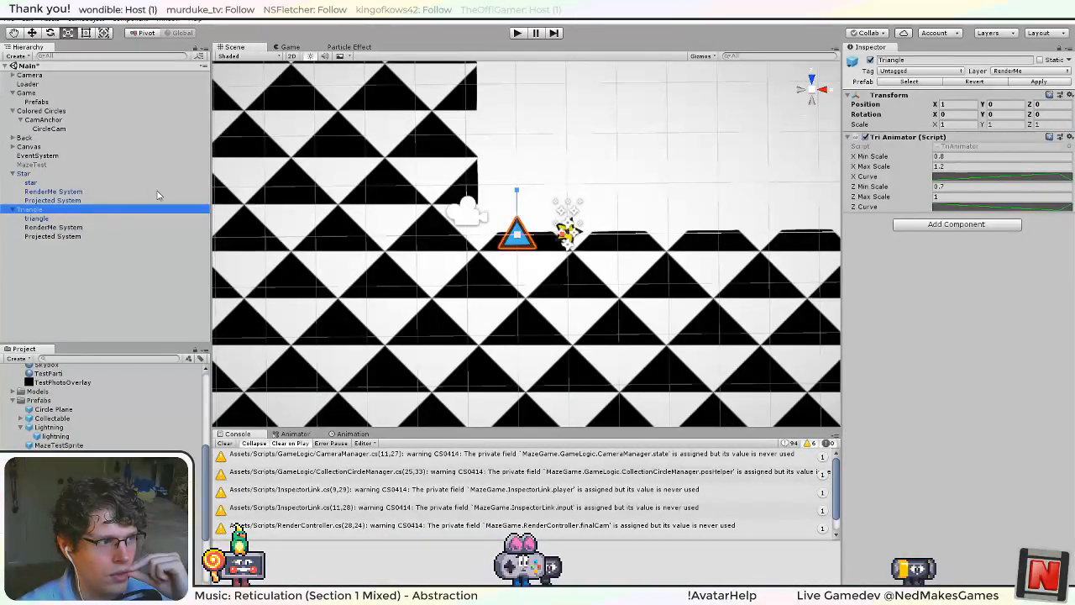
{"action": "left_click", "coordinate": [28, 174]}
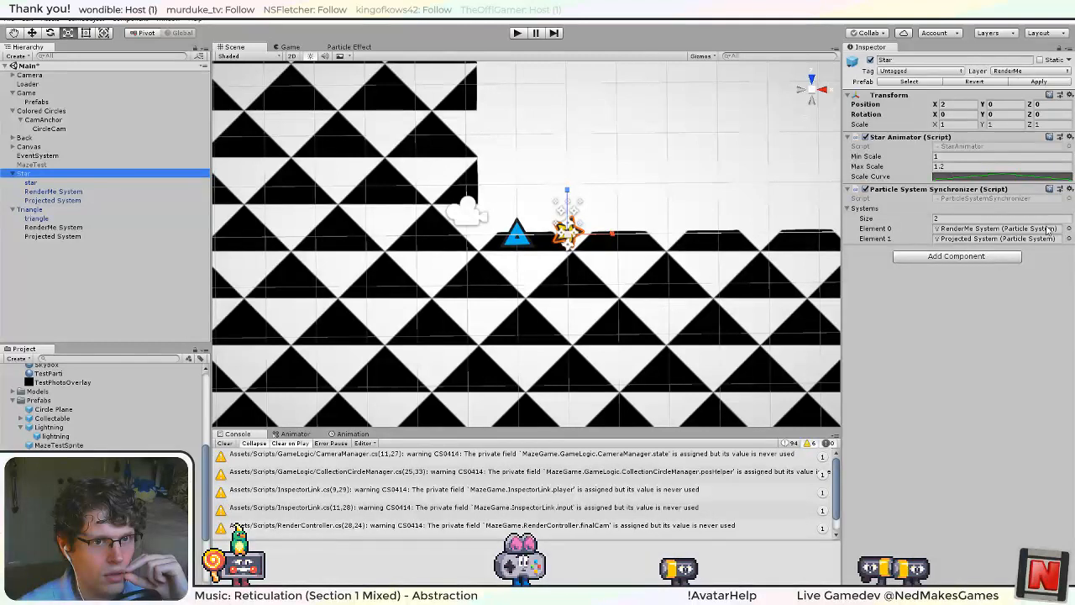
{"action": "left_click", "coordinate": [1068, 190]}
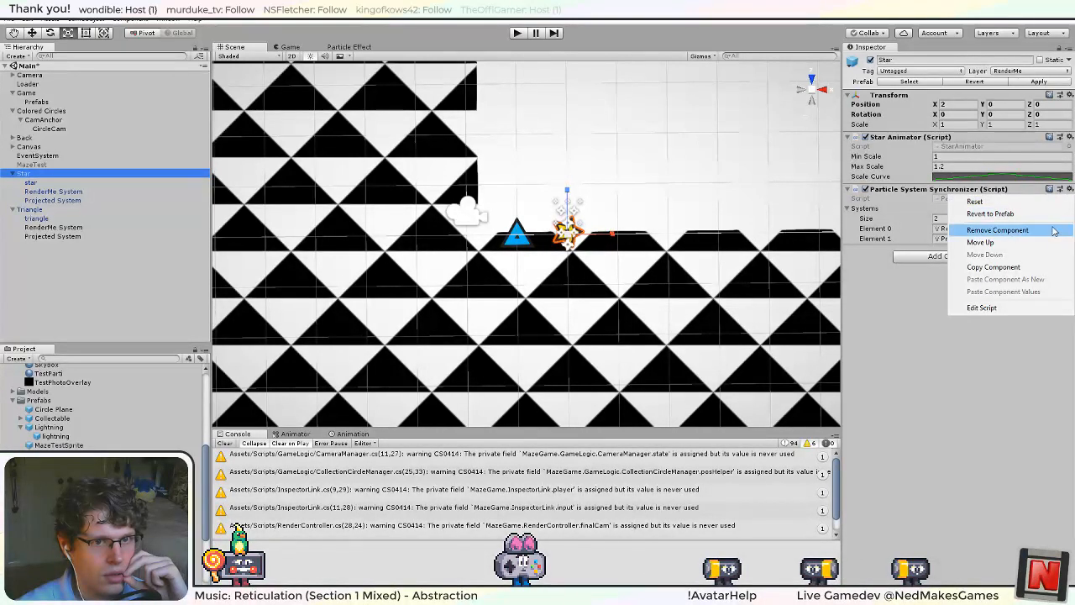
{"action": "left_click", "coordinate": [1046, 269]}
{"action": "left_click", "coordinate": [32, 210]}
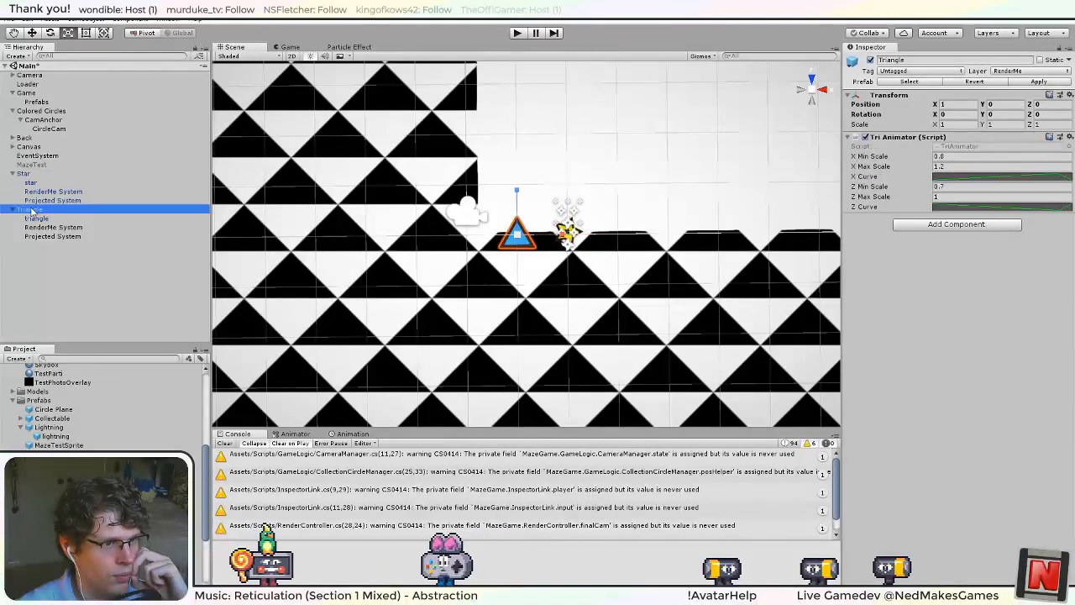
{"action": "left_click", "coordinate": [1068, 136]}
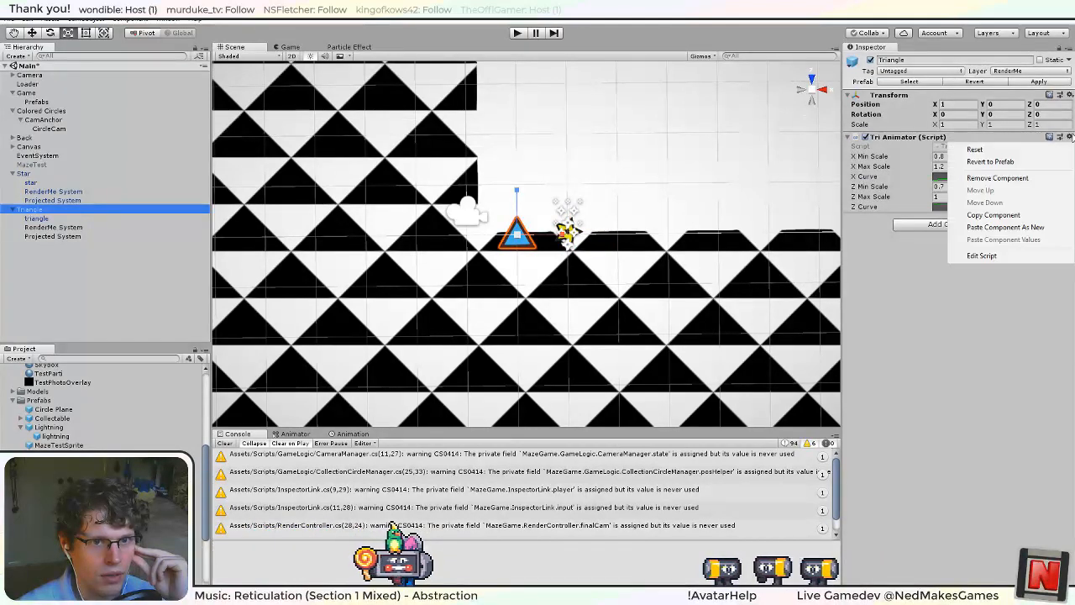
{"action": "left_click", "coordinate": [1022, 228]}
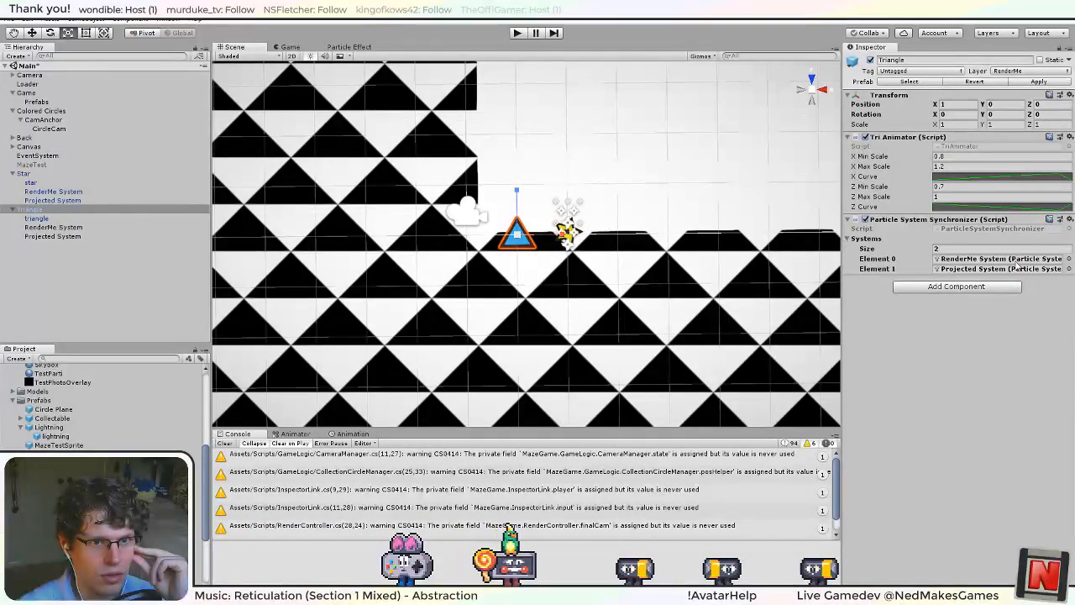
In the Triangle's Particle System Synchronizer, set Element 0 to its own RenderMe System and Element 1 to its own Projected System.
{"action": "left_click", "coordinate": [960, 260]}
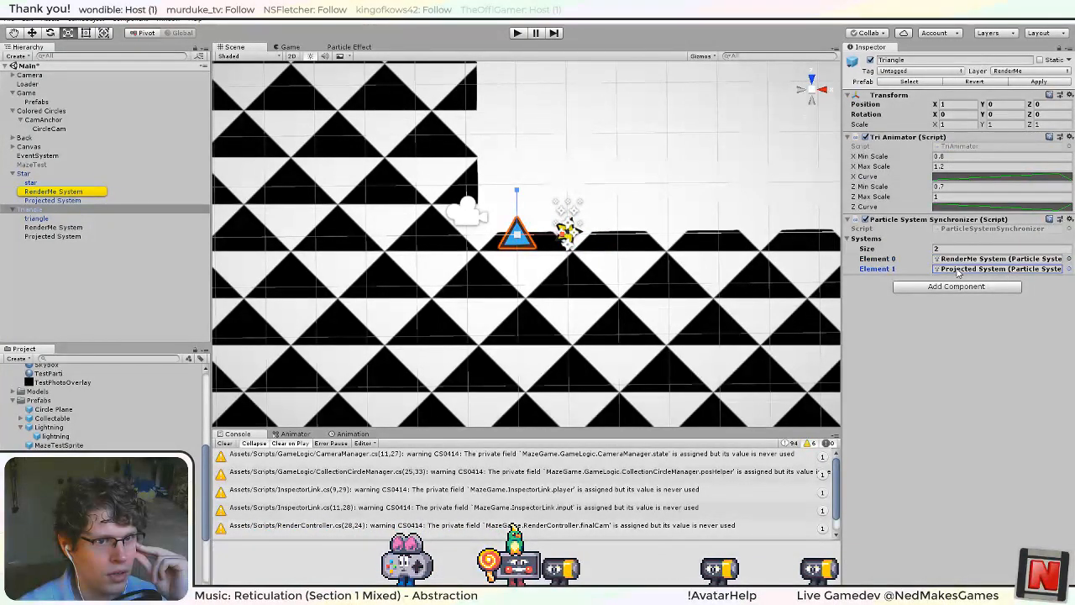
{"action": "left_click_drag", "start_coordinate": [52, 228], "coordinate": [806, 227]}
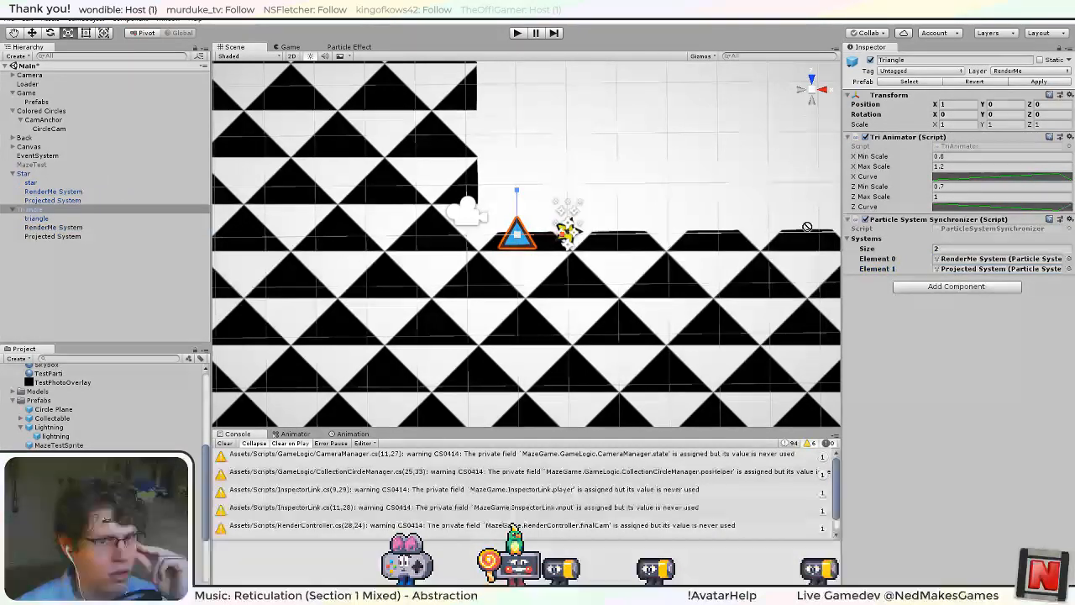
{"action": "left_click_drag", "start_coordinate": [996, 268], "coordinate": [995, 260]}
{"action": "left_click_drag", "start_coordinate": [69, 237], "coordinate": [984, 269]}
{"action": "left_click", "coordinate": [983, 270]}
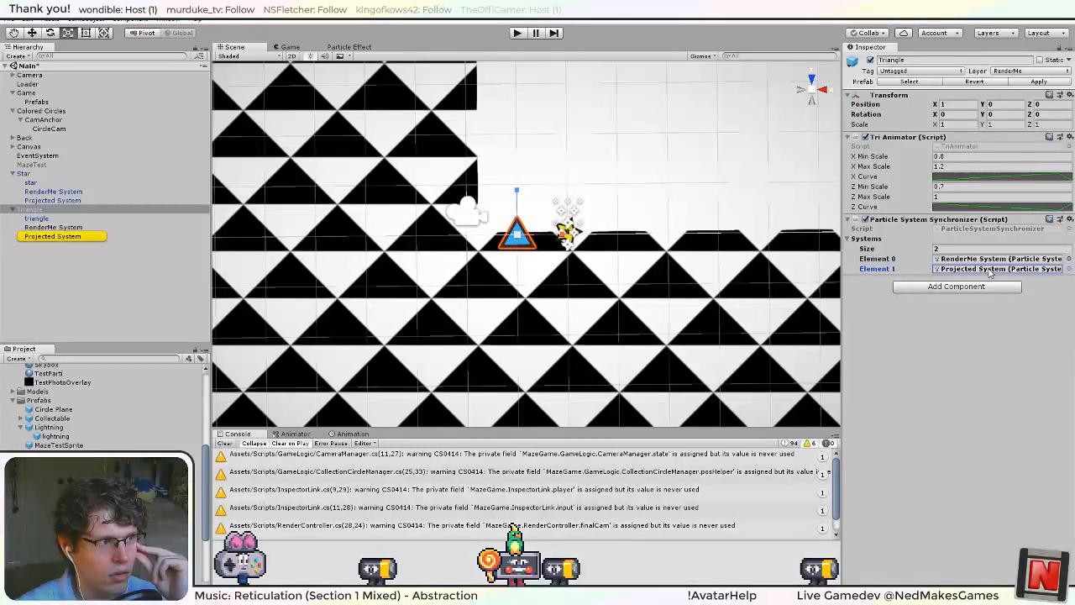
Apply the Triangle's changes to its prefab.
{"action": "left_click", "coordinate": [70, 218]}
{"action": "left_click", "coordinate": [65, 211]}
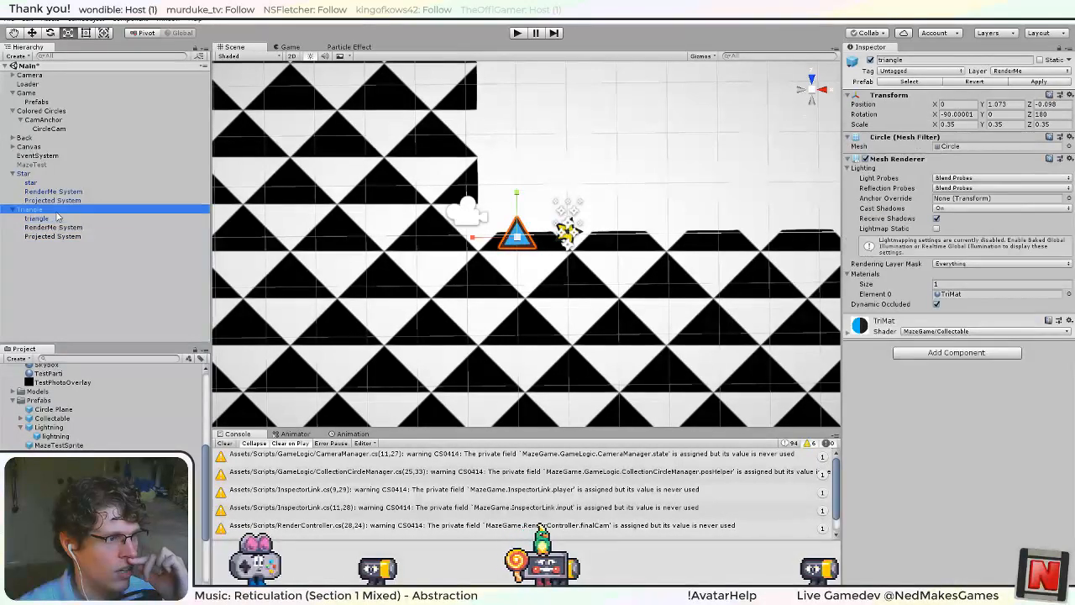
{"action": "left_click", "coordinate": [1047, 83]}
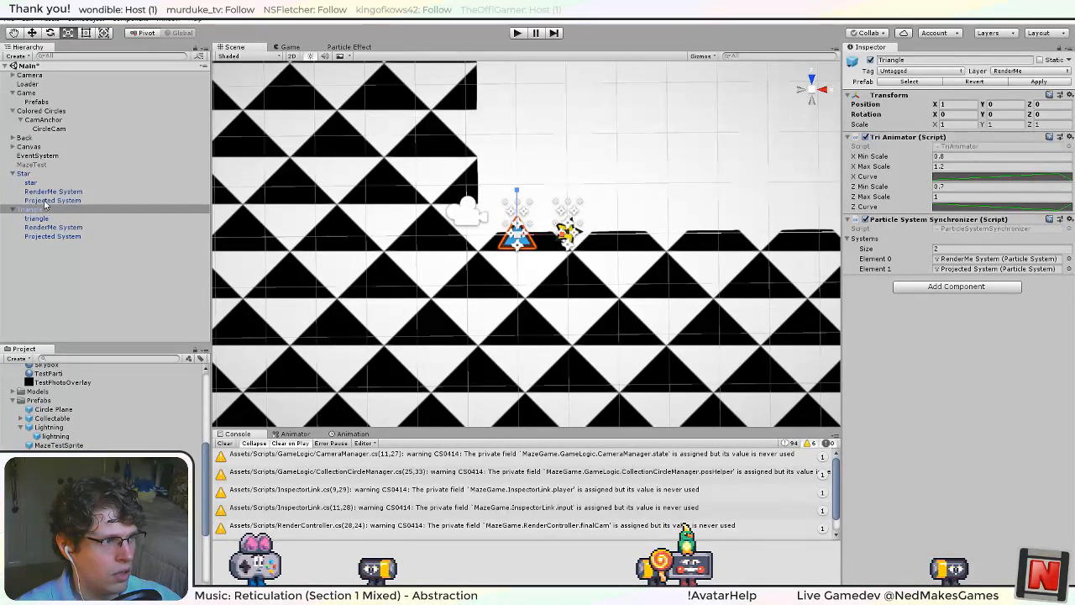
Add an instance of the Lightning prefab to the Main scene.
{"action": "scroll", "coordinate": [105, 409], "scroll_direction": "up", "scroll_amount": 6}
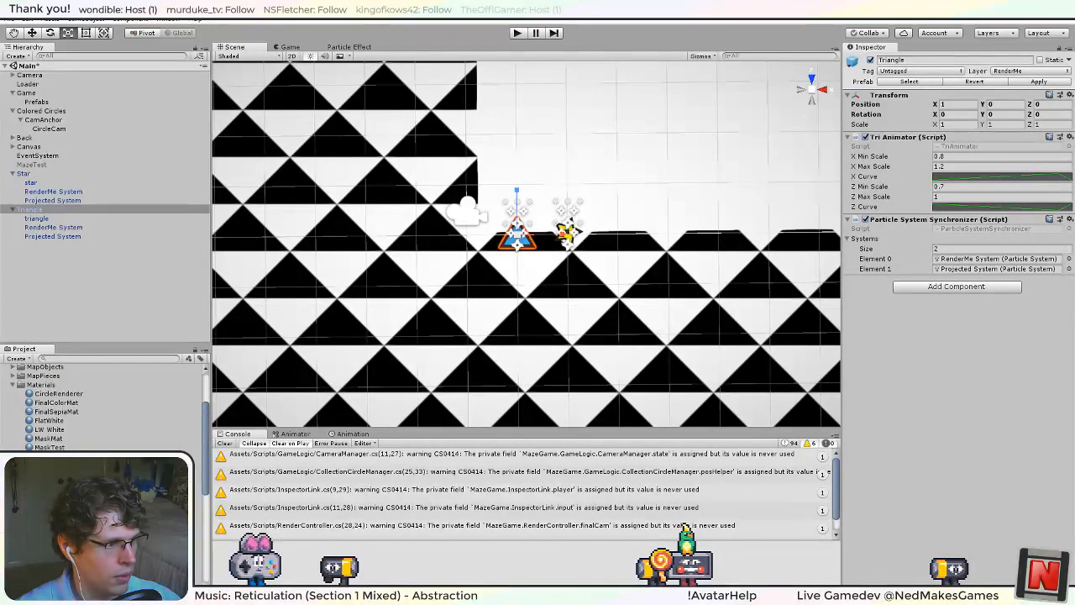
{"action": "scroll", "coordinate": [105, 407], "scroll_direction": "down", "scroll_amount": 4}
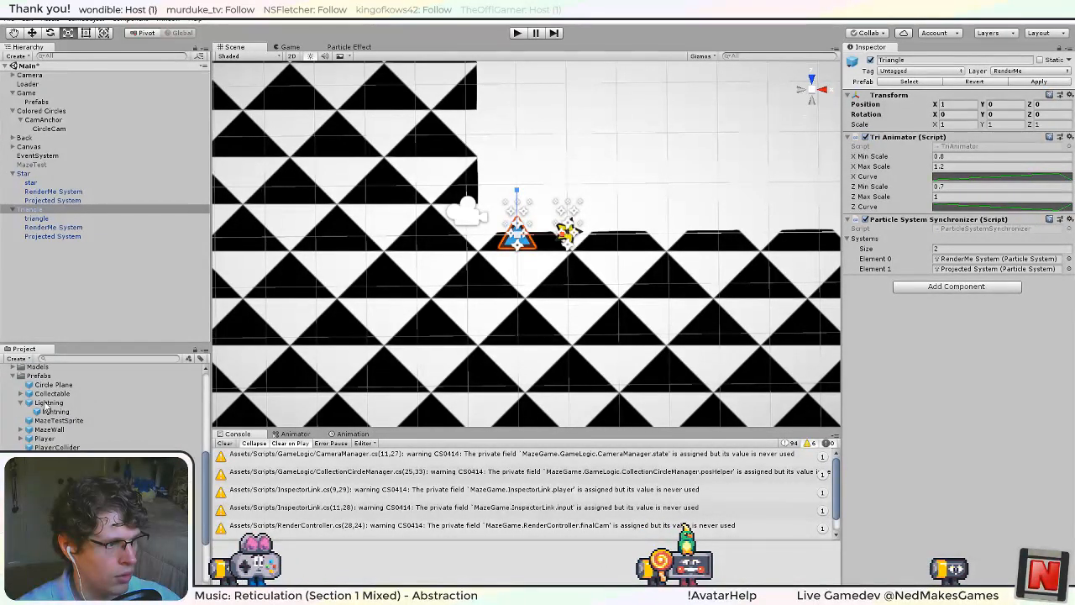
{"action": "left_click_drag", "start_coordinate": [48, 404], "coordinate": [89, 286]}
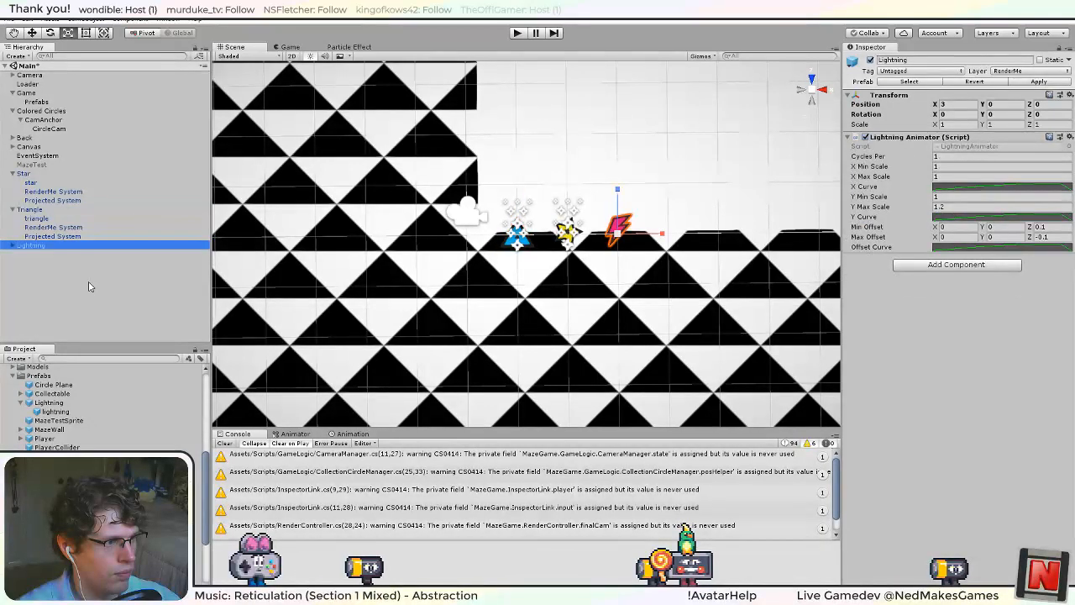
Copy the Triangle's RenderMe System and Projected System into Lightning as children and set their X position to 0.
{"action": "left_click", "coordinate": [73, 236]}
{"action": "left_click", "coordinate": [53, 227], "text": "ctrl"}
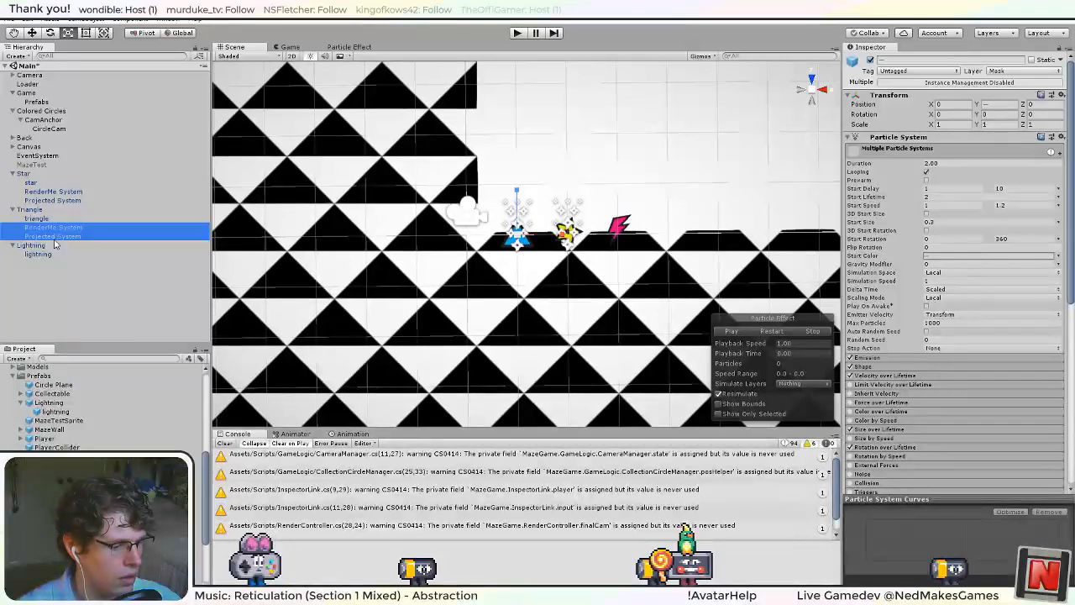
{"action": "left_click", "coordinate": [42, 246]}
{"action": "key", "text": "ctrl+v"}
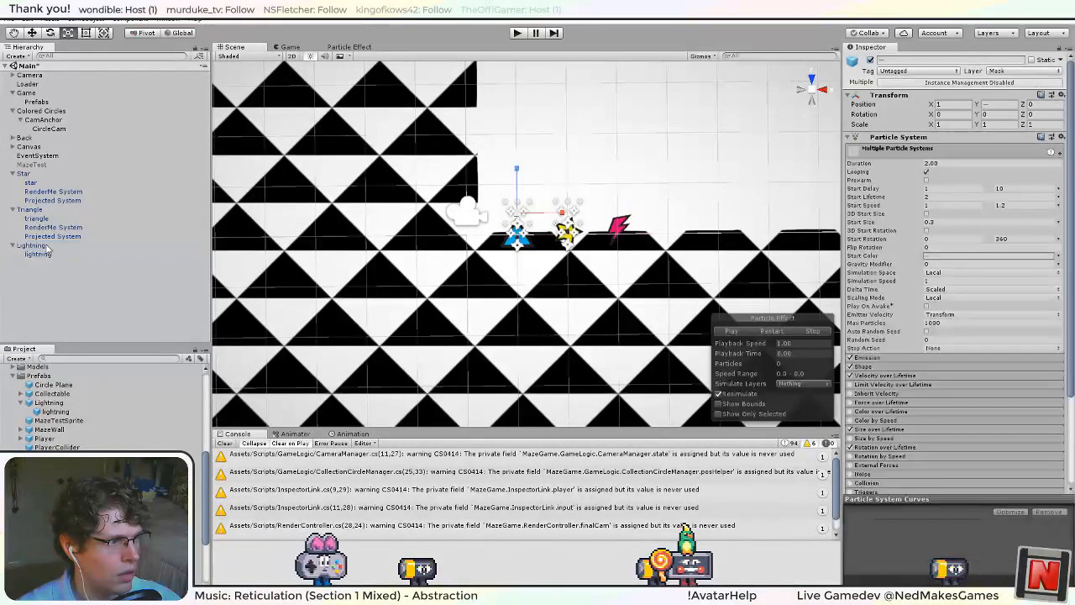
{"action": "left_click_drag", "start_coordinate": [53, 273], "coordinate": [41, 255]}
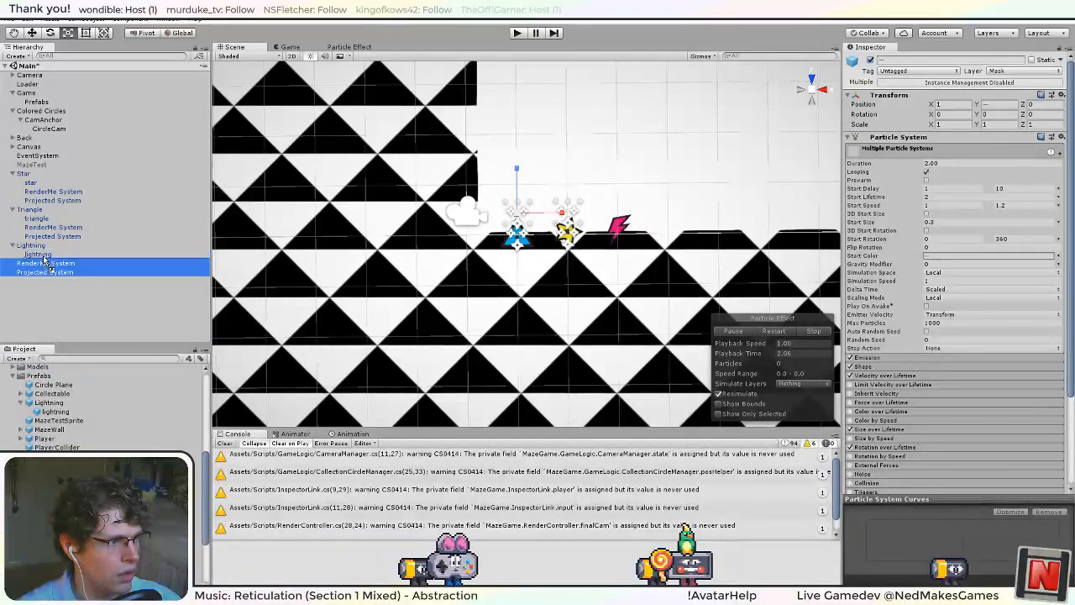
{"action": "left_click", "coordinate": [942, 104]}
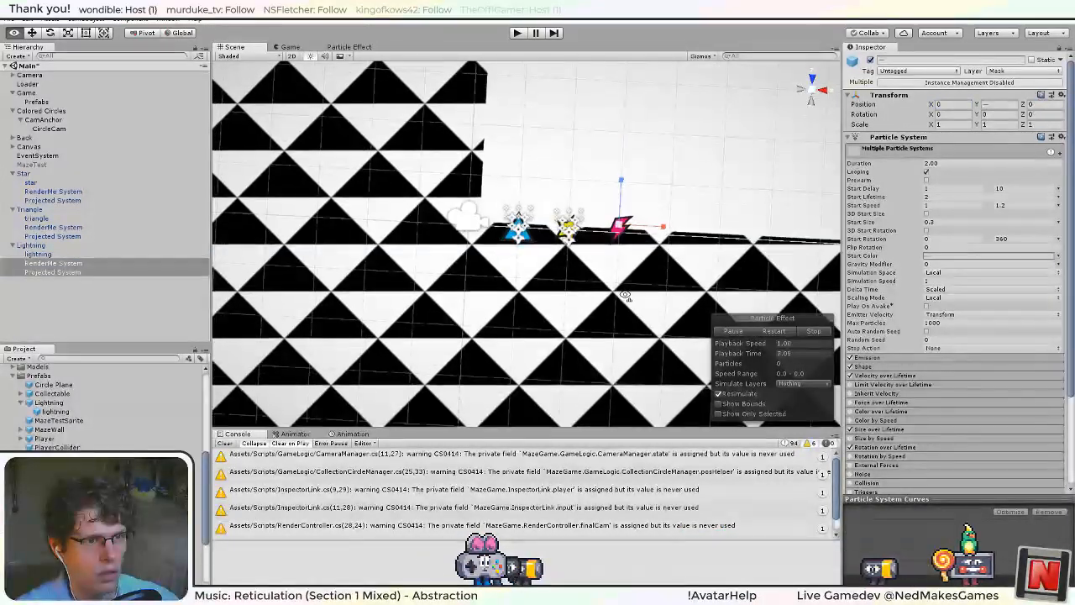
Duplicate the Parti tri material and rename the copy Parti bolt.
{"action": "scroll", "coordinate": [91, 441], "scroll_direction": "down", "scroll_amount": 5}
{"action": "scroll", "coordinate": [92, 442], "scroll_direction": "up", "scroll_amount": 4}
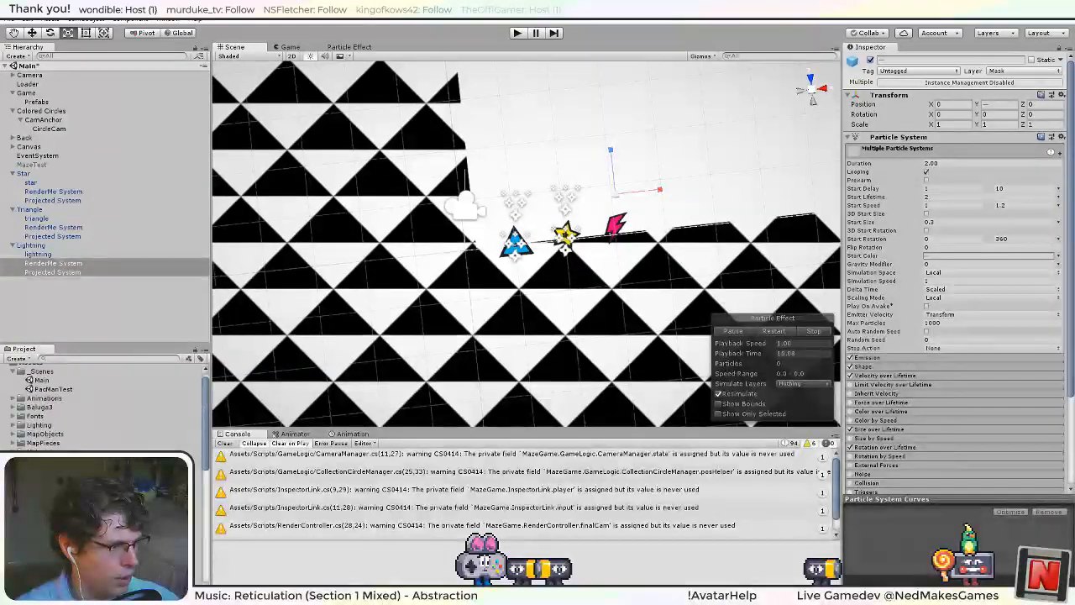
{"action": "left_click", "coordinate": [91, 523]}
{"action": "left_click", "coordinate": [90, 532]}
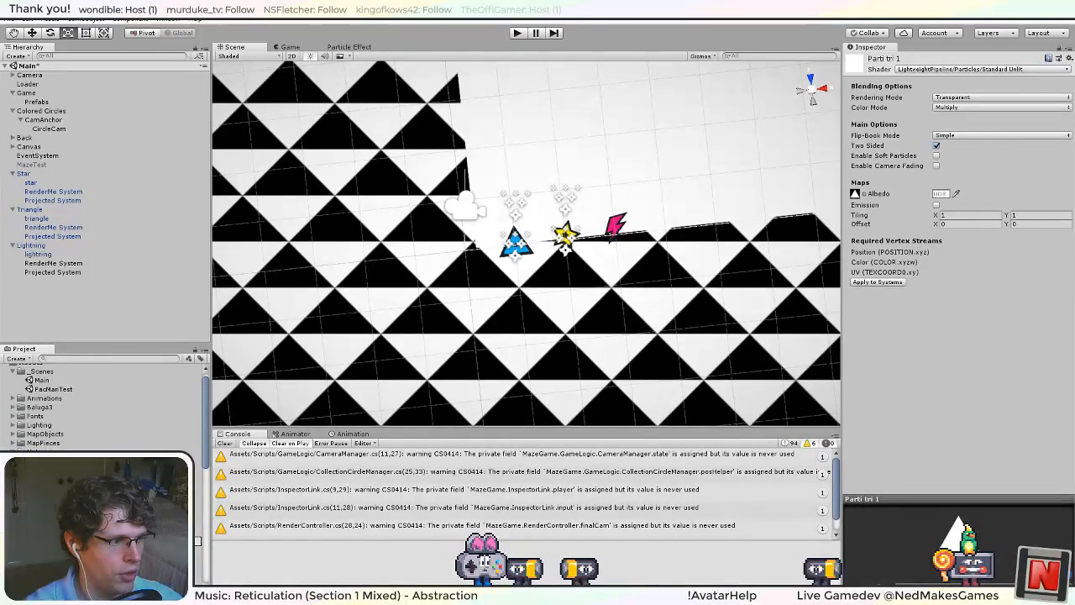
{"action": "key", "text": "Return"}
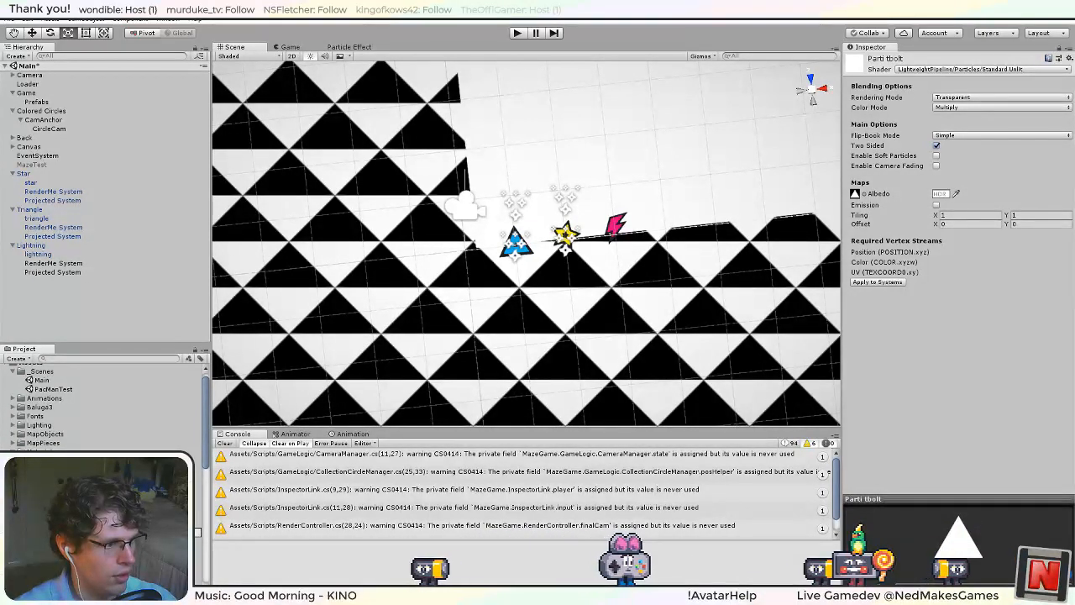
{"action": "key", "text": "Return"}
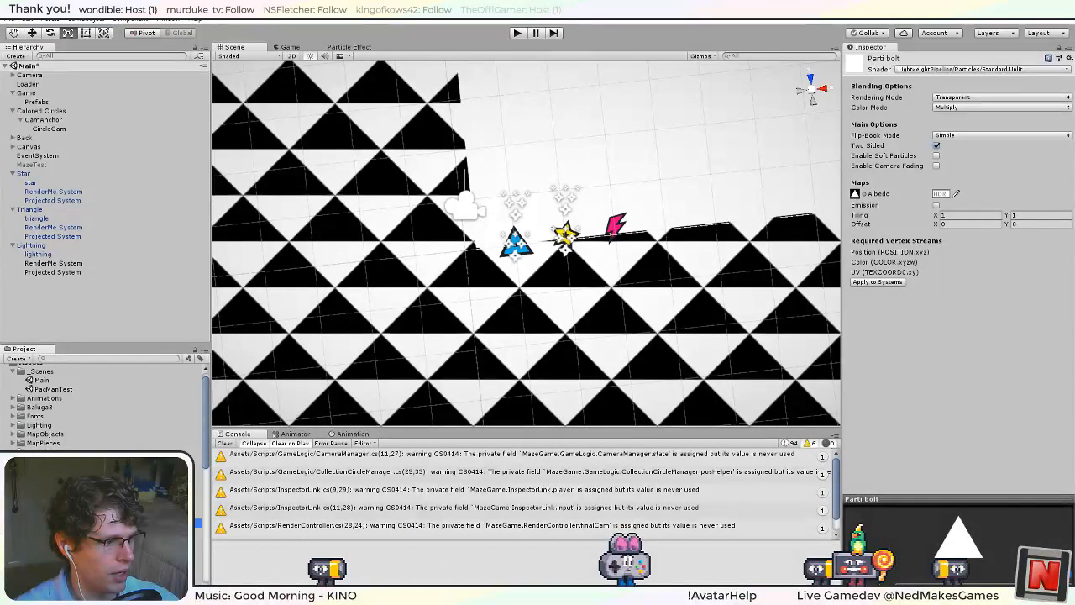
Set the Parti bolt material's Albedo map to the lightning bolt particle texture.
{"action": "left_click", "coordinate": [857, 195]}
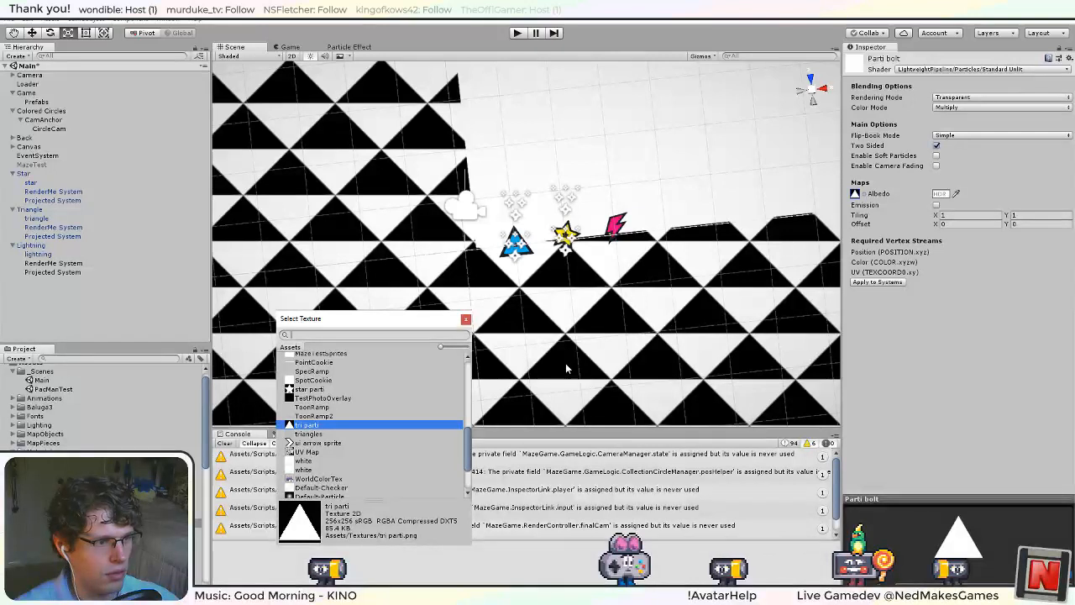
{"action": "scroll", "coordinate": [332, 449], "scroll_direction": "up", "scroll_amount": 3}
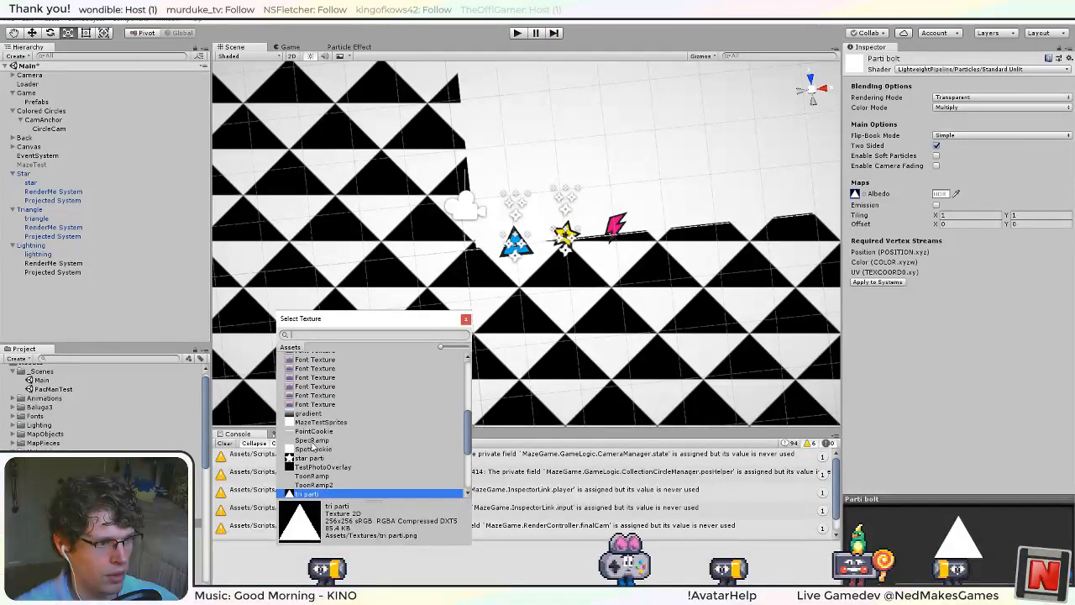
{"action": "scroll", "coordinate": [313, 448], "scroll_direction": "up", "scroll_amount": 5}
{"action": "double_click", "coordinate": [308, 402]}
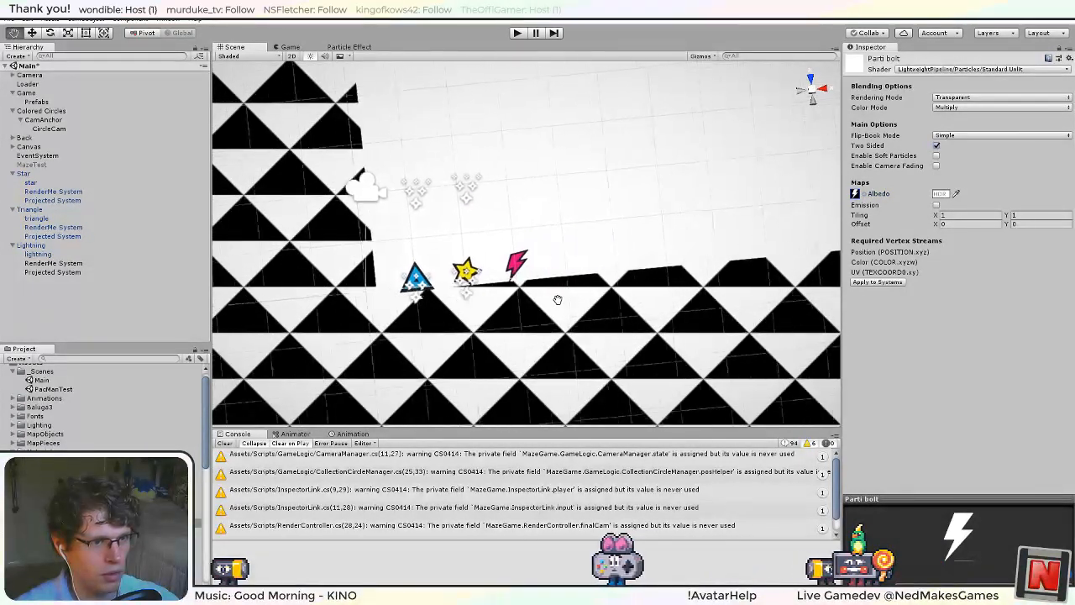
Assign the Parti bolt material to the Renderer of both Lightning particle systems.
{"action": "scroll", "coordinate": [100, 403], "scroll_direction": "down", "scroll_amount": 5}
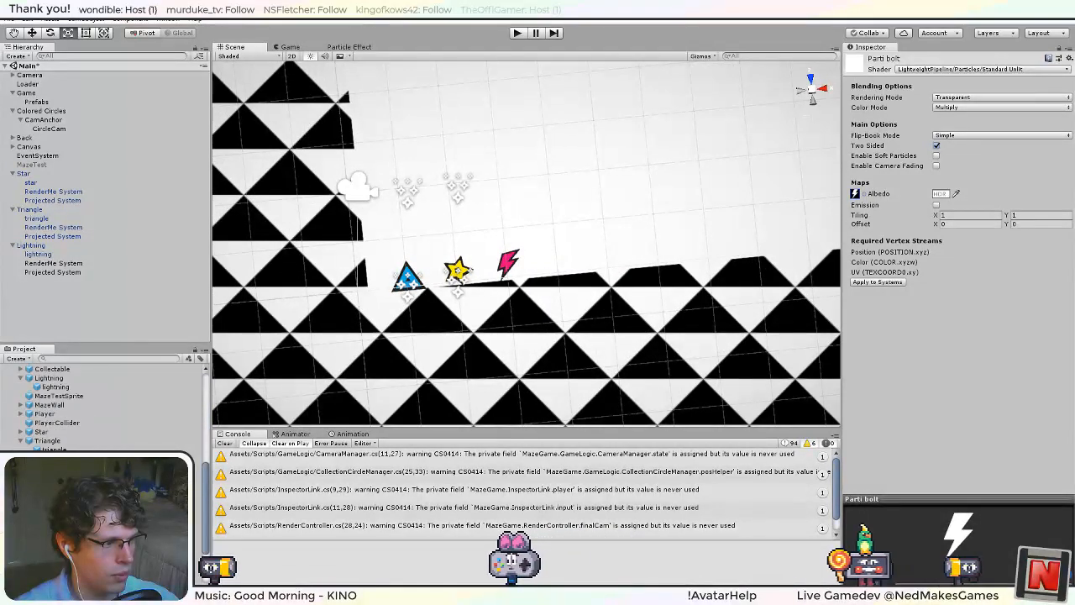
{"action": "scroll", "coordinate": [101, 403], "scroll_direction": "up", "scroll_amount": 5}
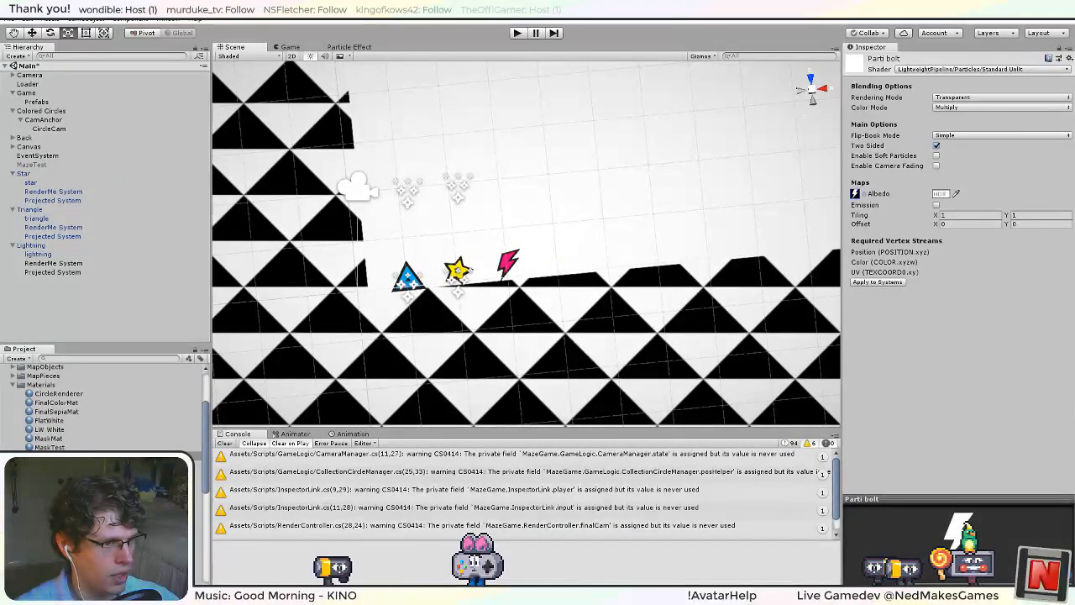
{"action": "left_click", "coordinate": [52, 263]}
{"action": "left_click", "coordinate": [53, 272], "text": "shift"}
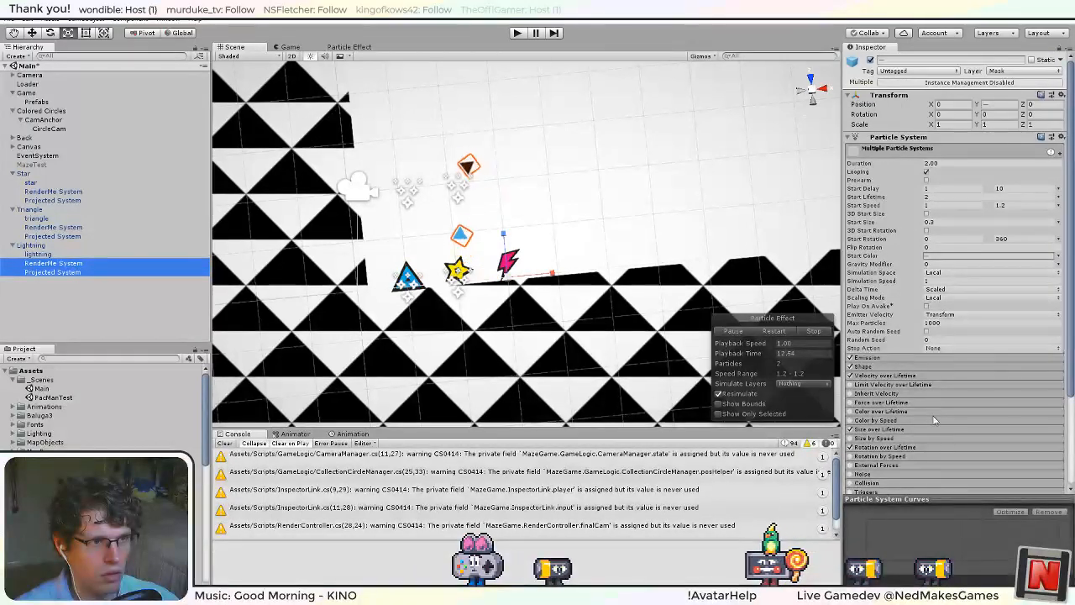
{"action": "scroll", "coordinate": [959, 437], "scroll_direction": "down", "scroll_amount": 3}
{"action": "left_click", "coordinate": [880, 430]}
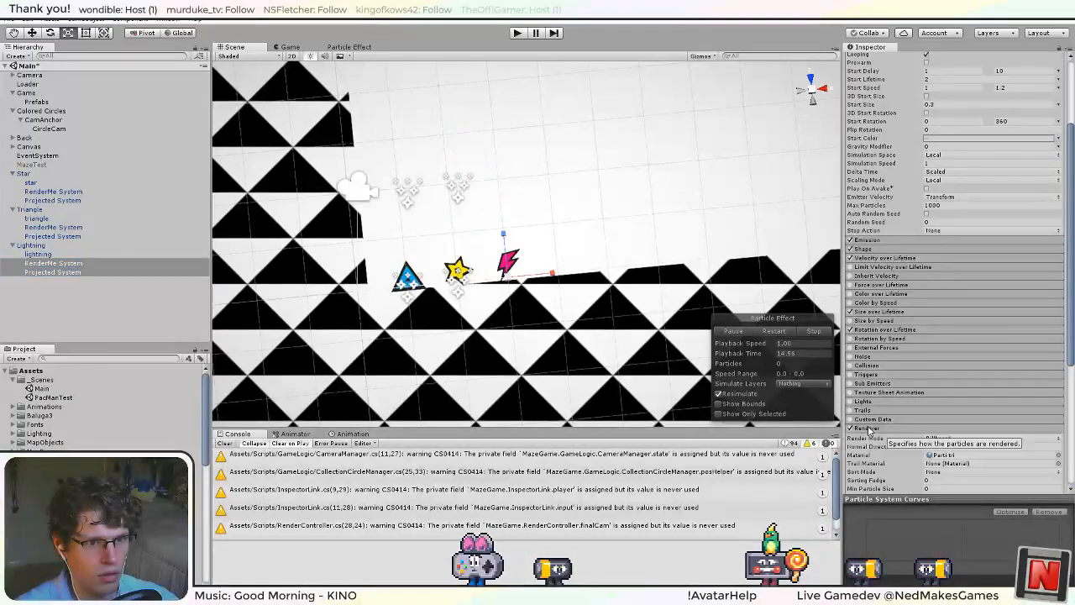
{"action": "scroll", "coordinate": [874, 439], "scroll_direction": "down", "scroll_amount": 3}
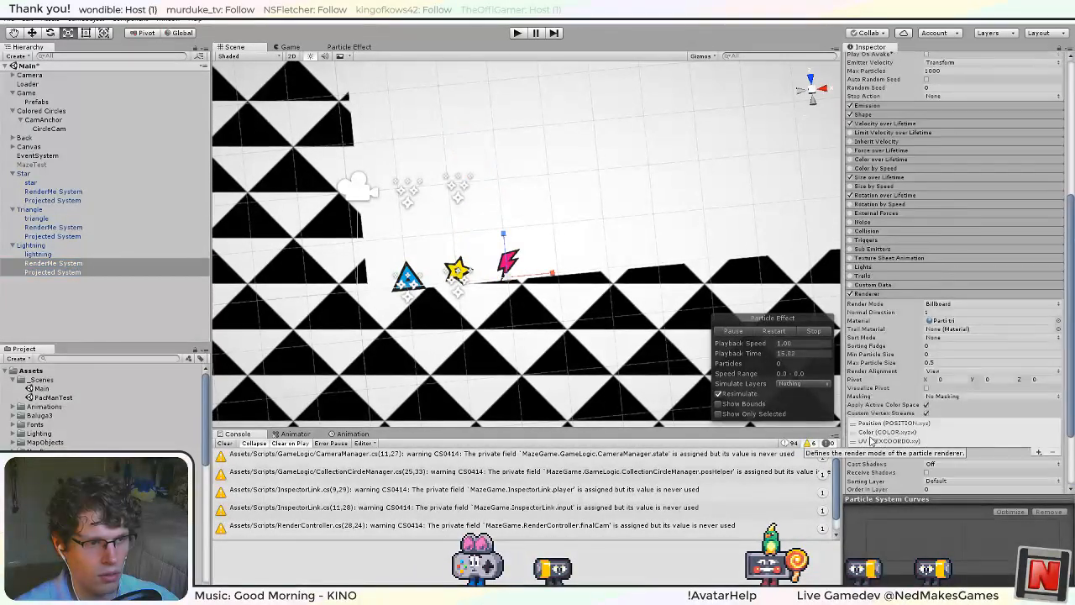
{"action": "left_click", "coordinate": [1058, 321]}
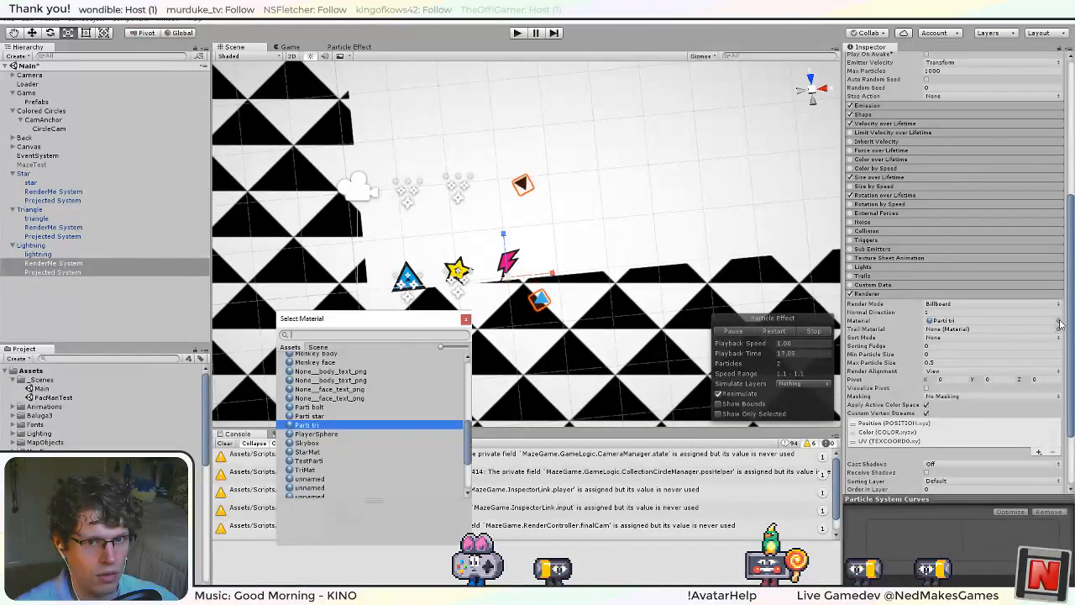
{"action": "double_click", "coordinate": [318, 407]}
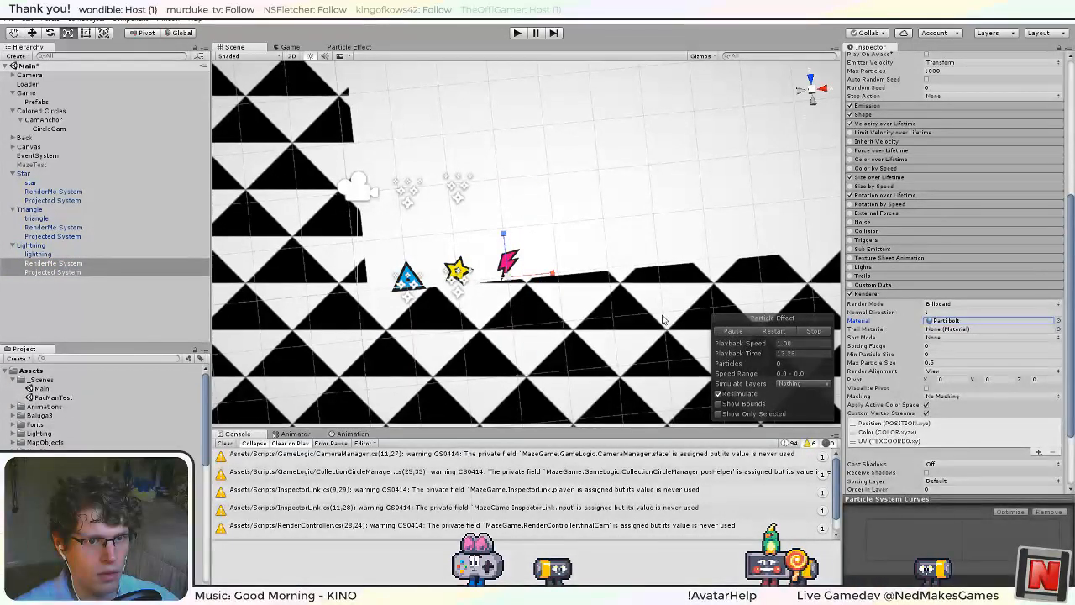
Copy the pink E80081 from Game's Collectable Colors Element 0 into the Start Color of Lightning's RenderMe System.
{"action": "scroll", "coordinate": [109, 419], "scroll_direction": "down", "scroll_amount": 2}
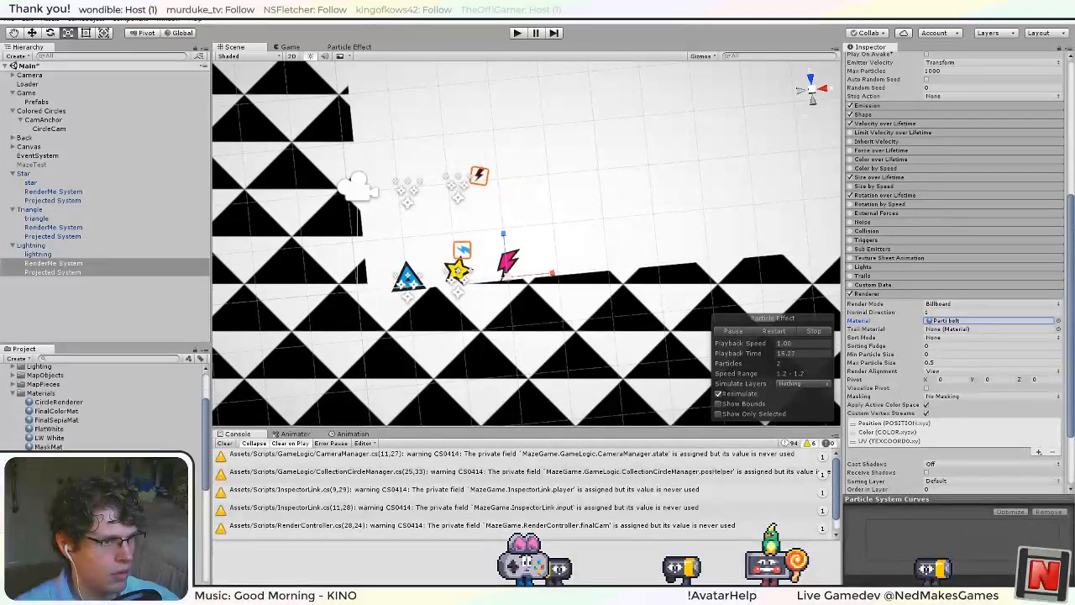
{"action": "scroll", "coordinate": [92, 437], "scroll_direction": "up", "scroll_amount": 2}
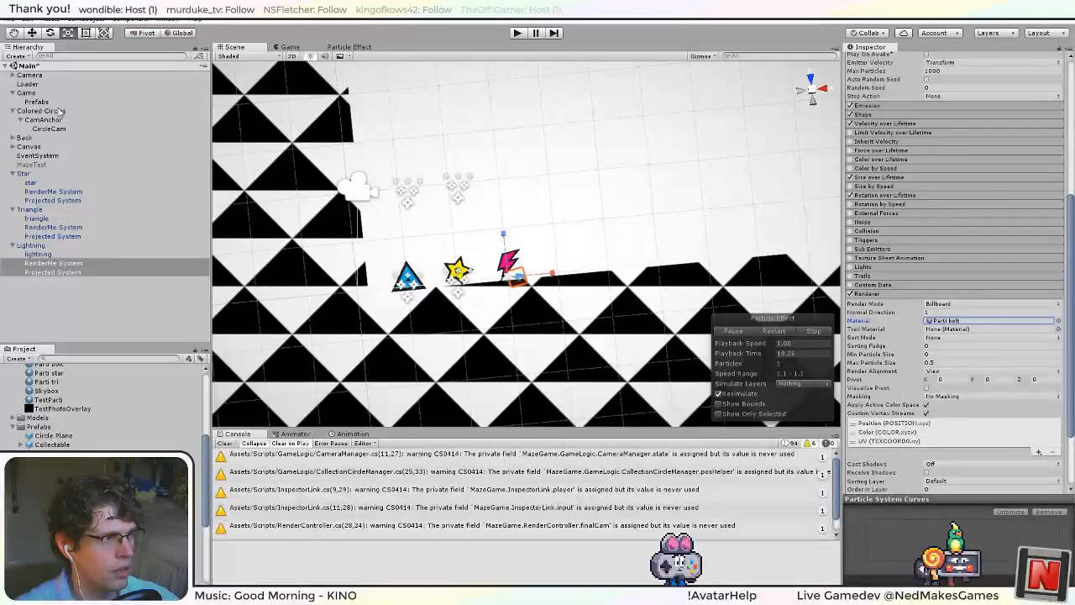
{"action": "left_click", "coordinate": [27, 92]}
{"action": "left_click", "coordinate": [991, 275]}
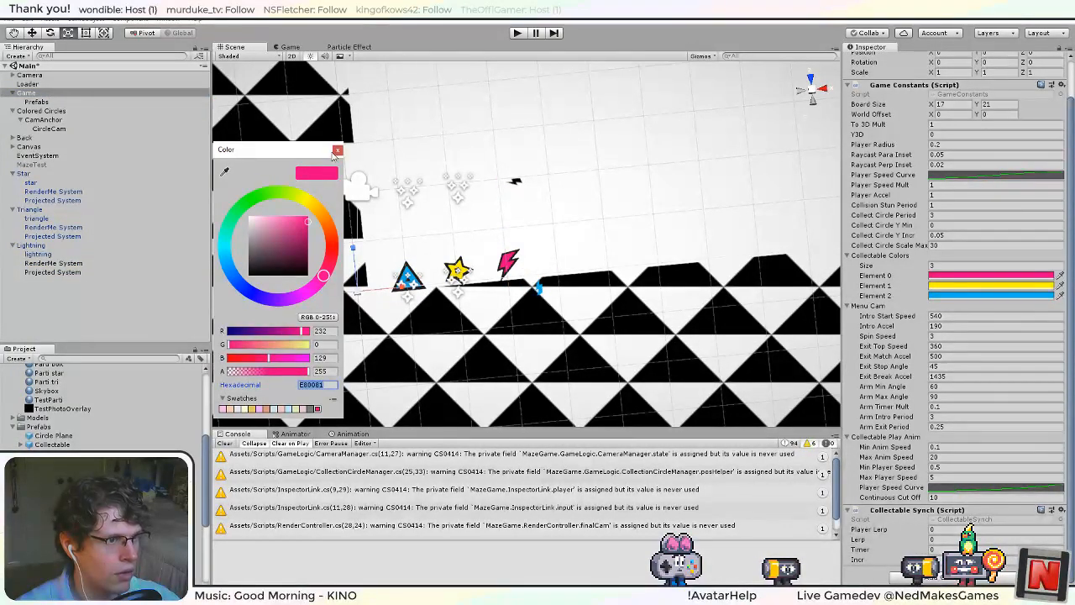
{"action": "left_click", "coordinate": [84, 263]}
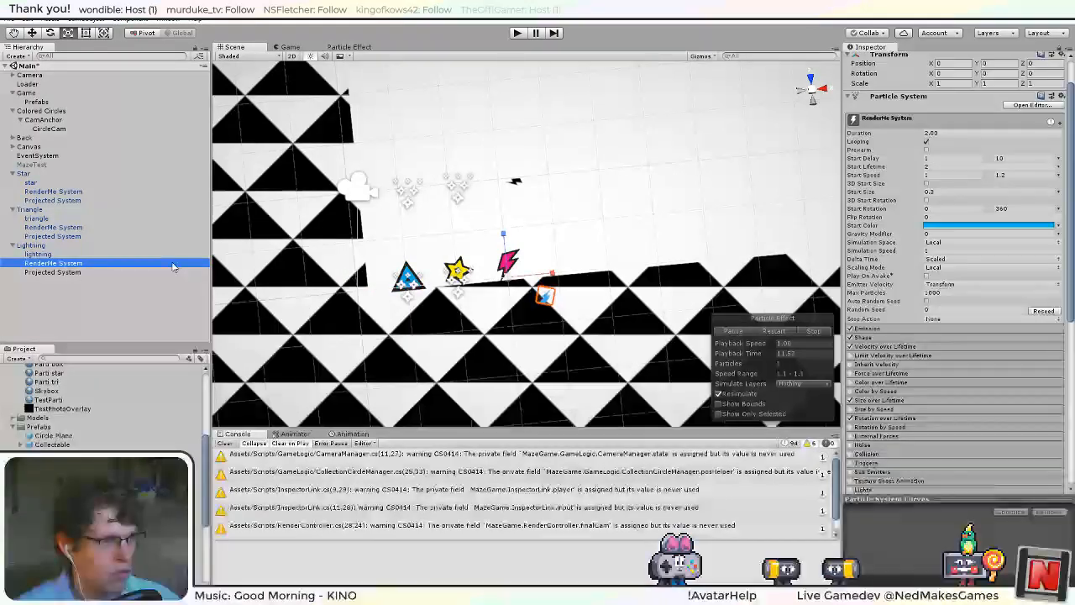
{"action": "left_click", "coordinate": [977, 229]}
{"action": "left_click", "coordinate": [323, 382]}
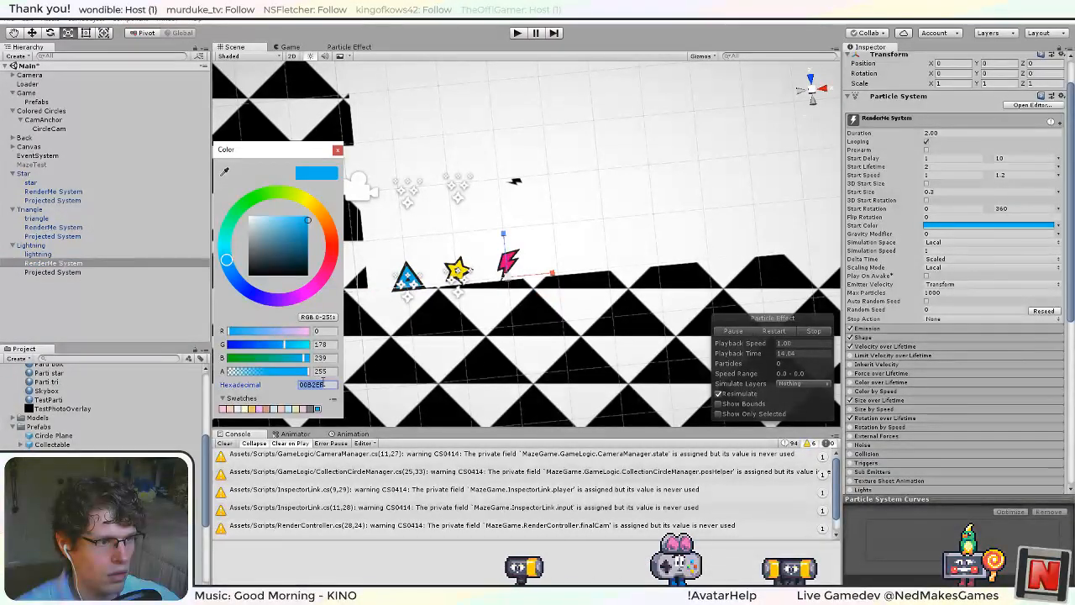
{"action": "left_click", "coordinate": [337, 150]}
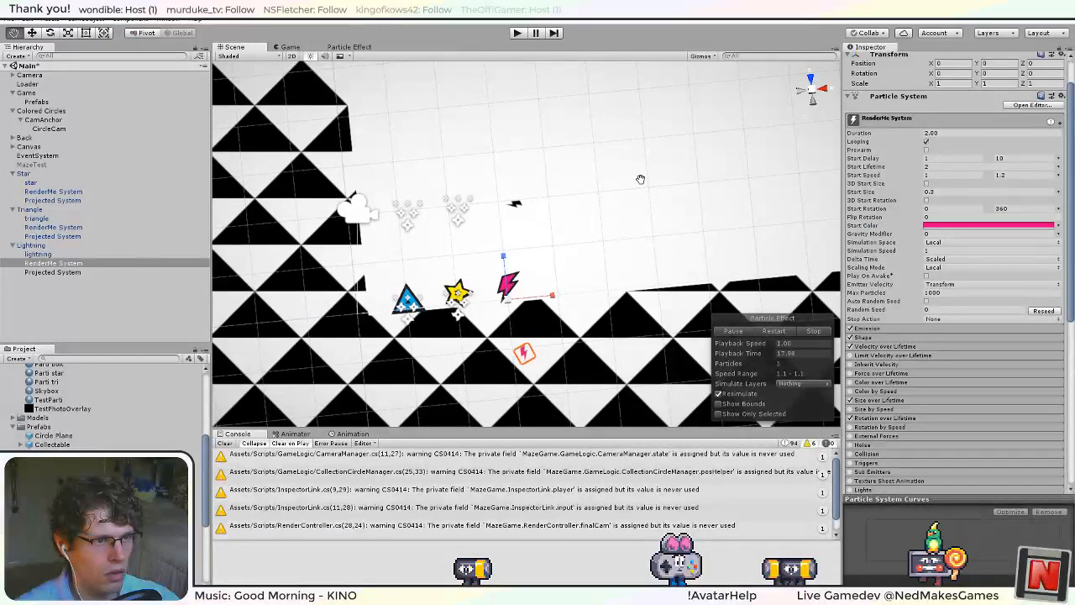
Copy the Triangle's Particle System Synchronizer onto Lightning as a new component and apply Lightning's changes to its prefab.
{"action": "left_click", "coordinate": [38, 245]}
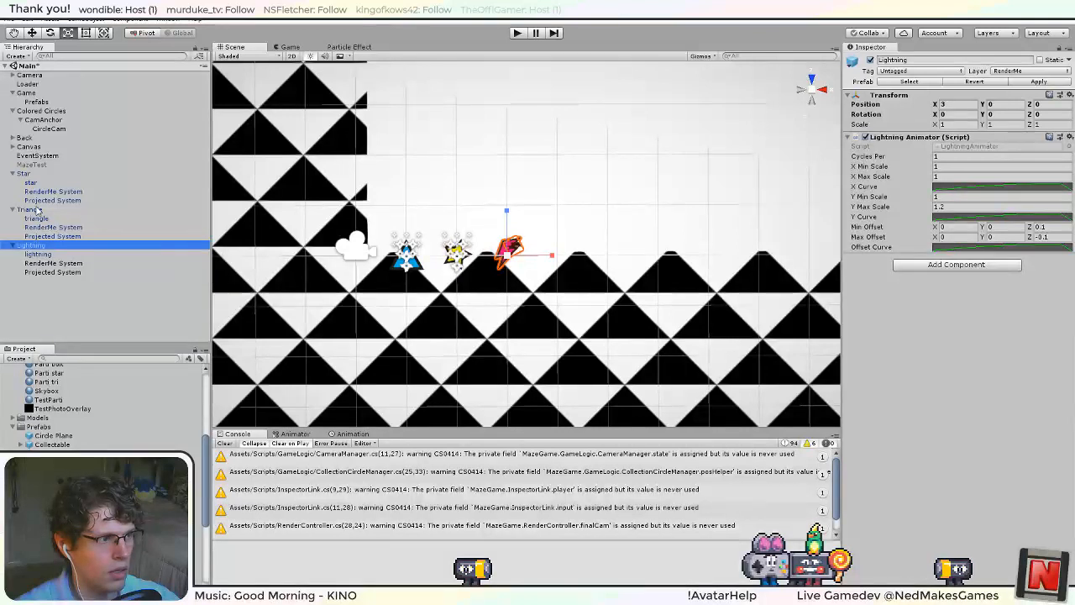
{"action": "left_click", "coordinate": [38, 210]}
{"action": "left_click", "coordinate": [1069, 219]}
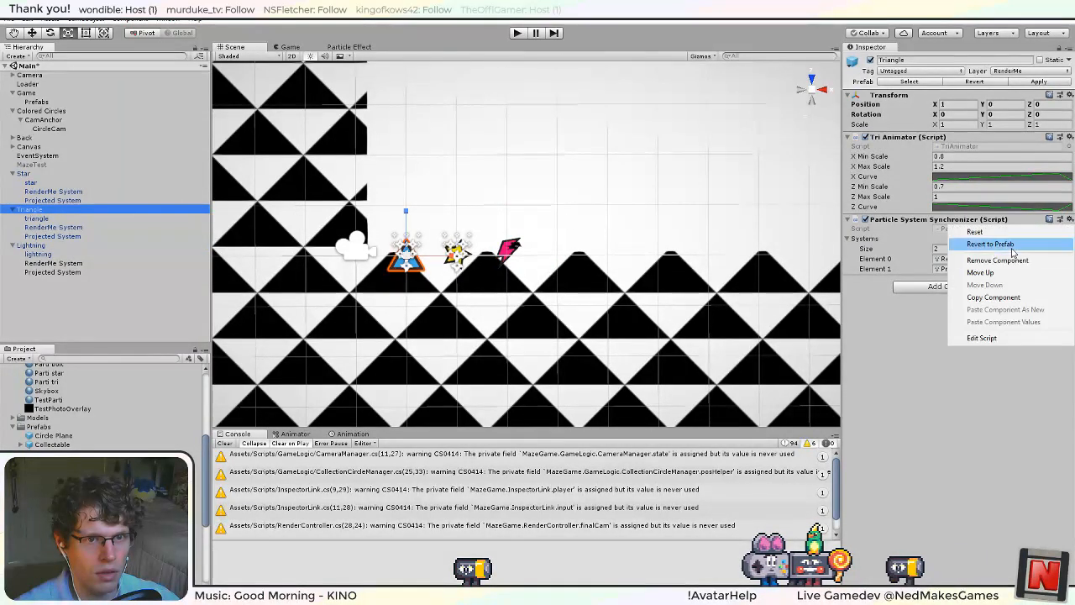
{"action": "left_click", "coordinate": [1015, 299]}
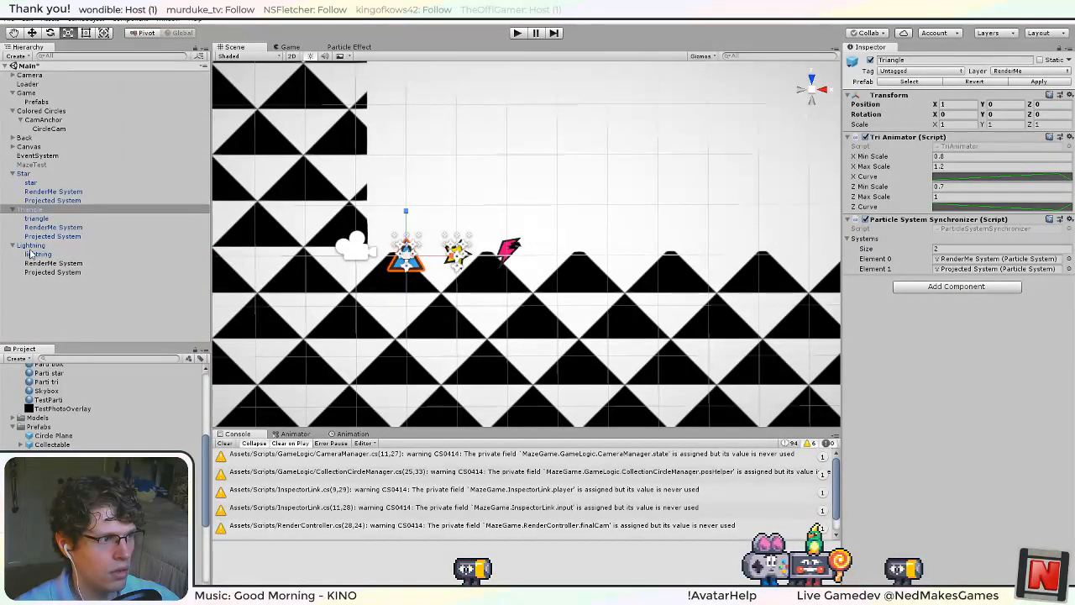
{"action": "left_click", "coordinate": [1069, 95]}
{"action": "left_click", "coordinate": [1041, 172]}
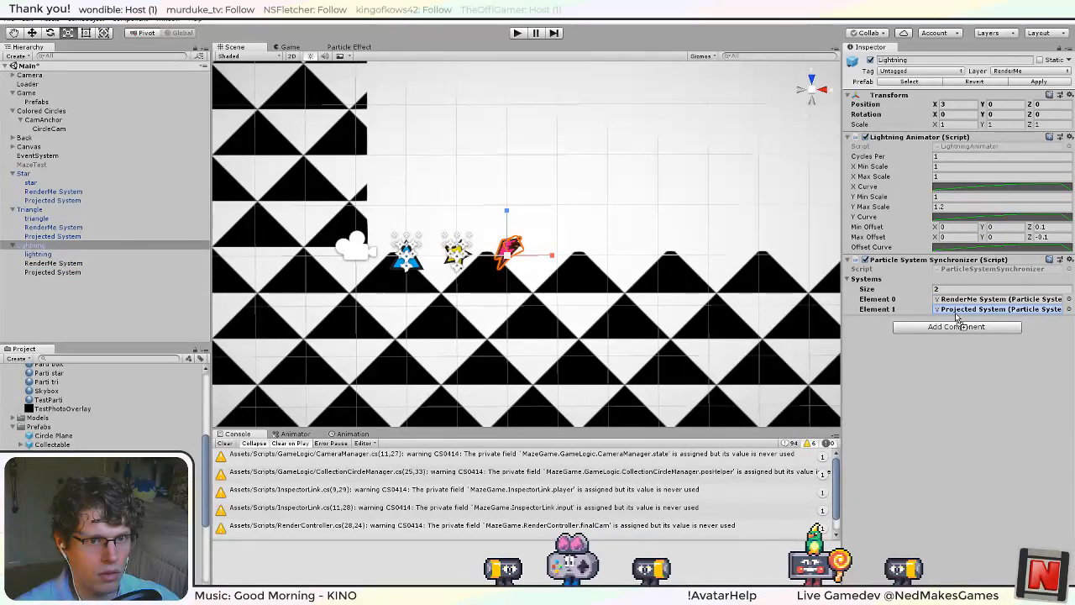
{"action": "left_click", "coordinate": [1028, 86]}
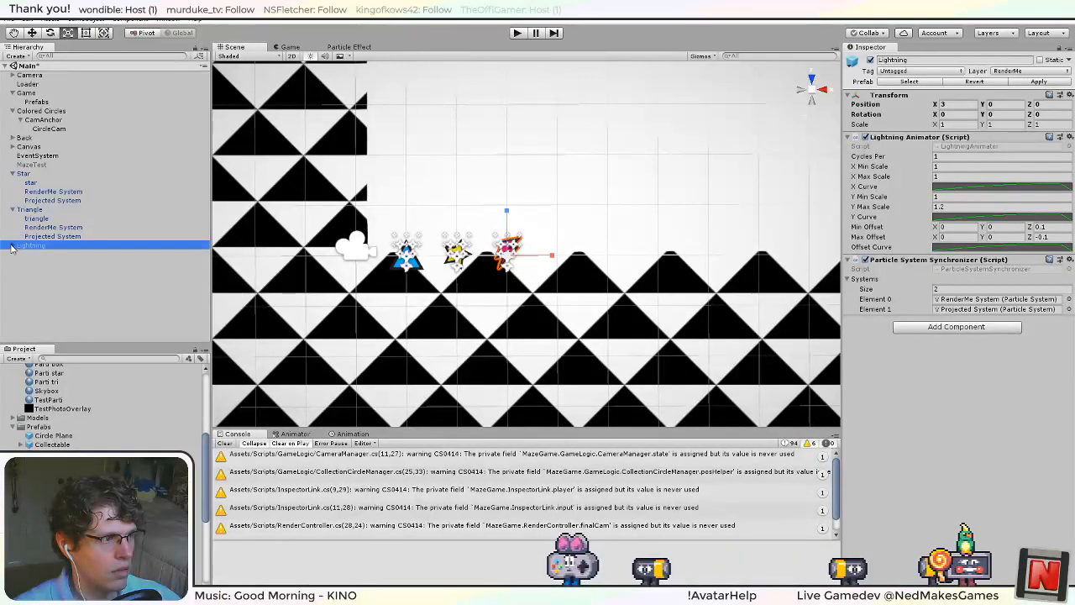
Collapse the Star, Triangle and Lightning objects in the scene hierarchy and deactivate all three.
{"action": "left_click", "coordinate": [12, 209]}
{"action": "left_click", "coordinate": [12, 173]}
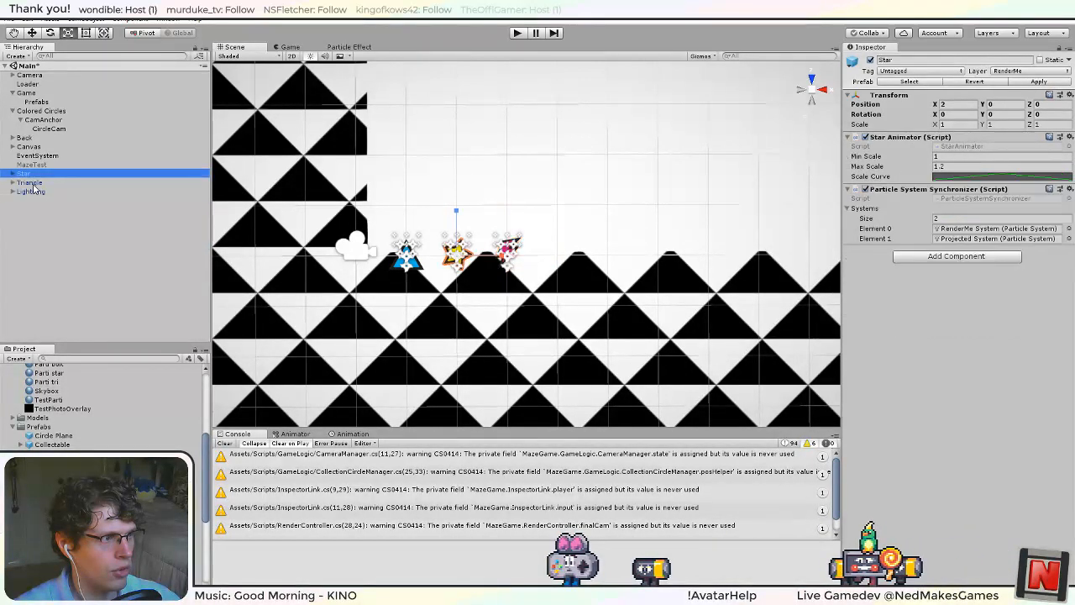
{"action": "left_click", "coordinate": [29, 199]}
{"action": "left_click", "coordinate": [30, 193]}
{"action": "left_click", "coordinate": [26, 175]}
{"action": "left_click", "coordinate": [26, 193], "text": "shift"}
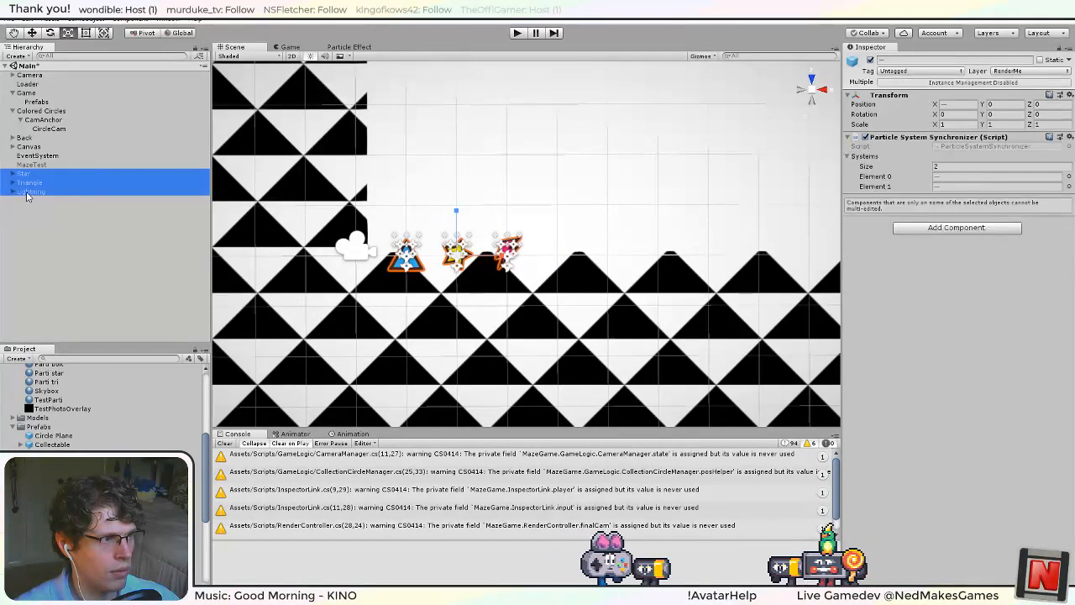
{"action": "left_click", "coordinate": [869, 60]}
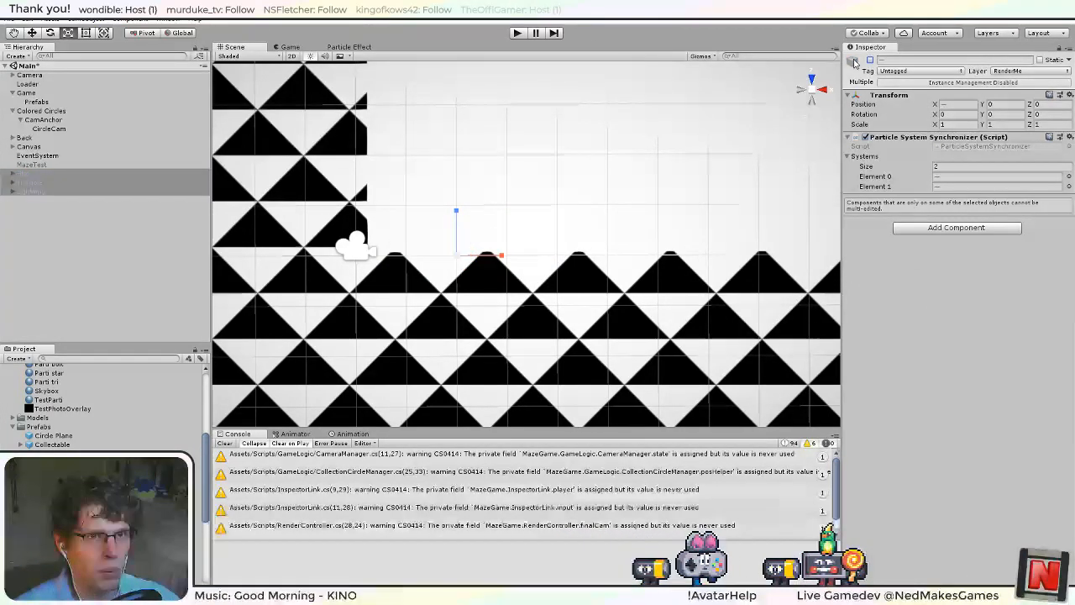
Run the game and temporarily deactivate Colored Circles to examine the collectables' particles over the maze in the Scene view.
{"action": "left_click", "coordinate": [518, 32]}
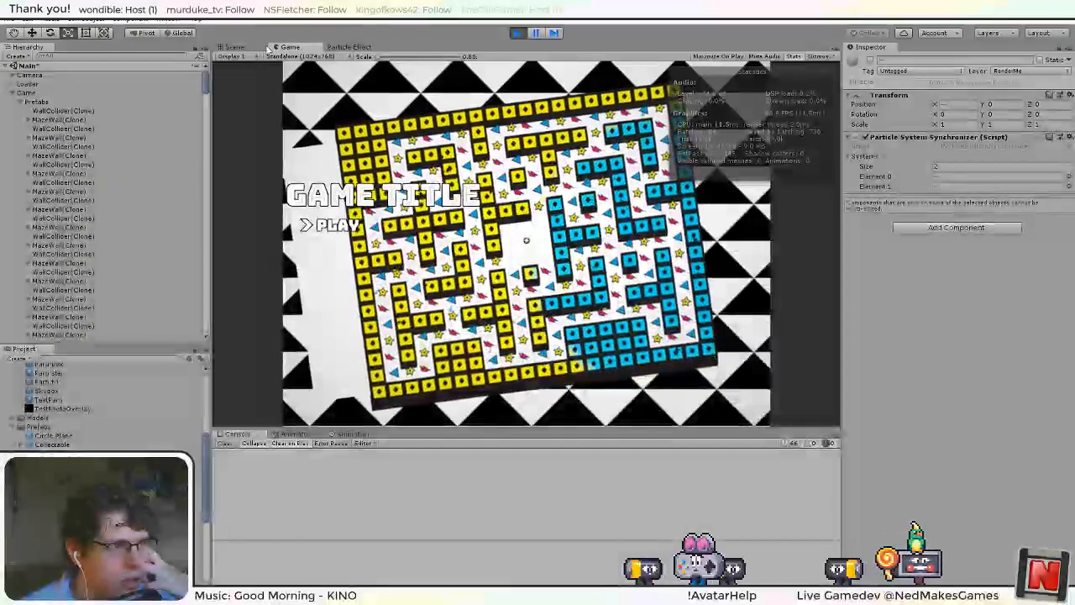
{"action": "left_click", "coordinate": [234, 47]}
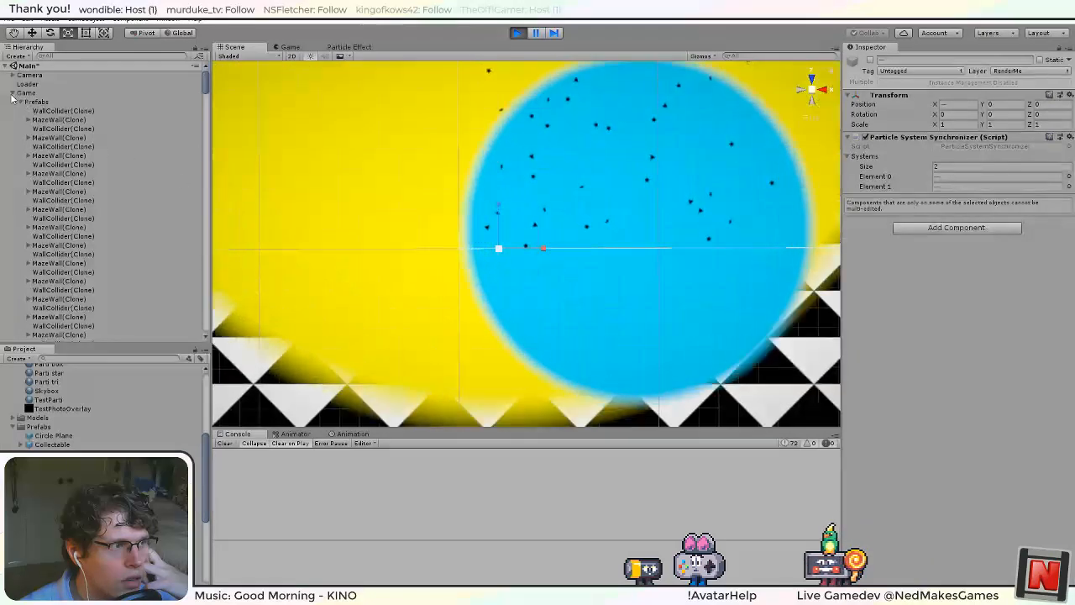
{"action": "left_click", "coordinate": [30, 102]}
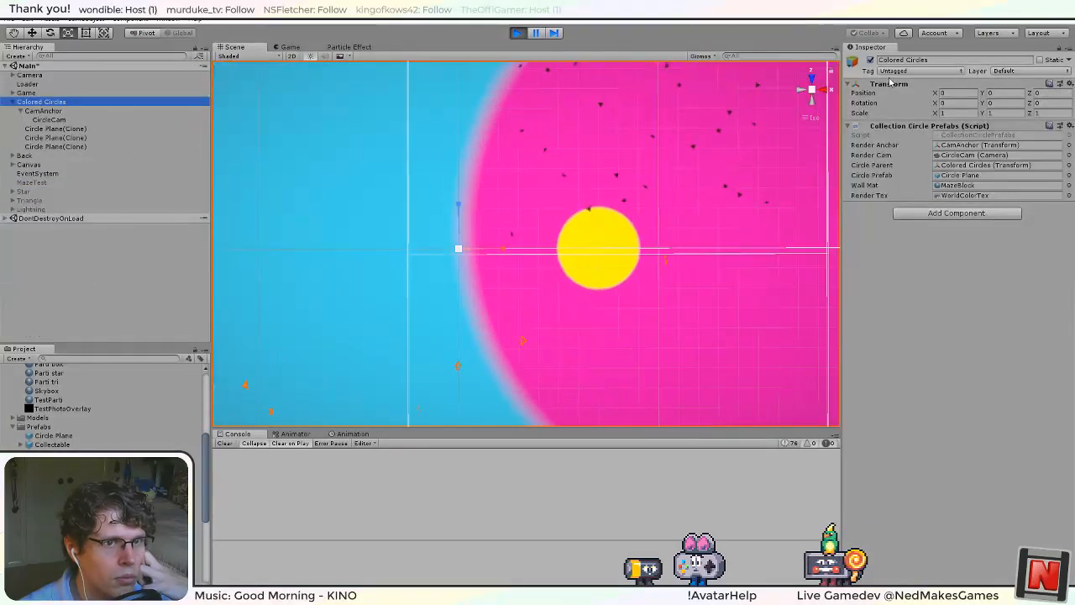
{"action": "left_click", "coordinate": [870, 61]}
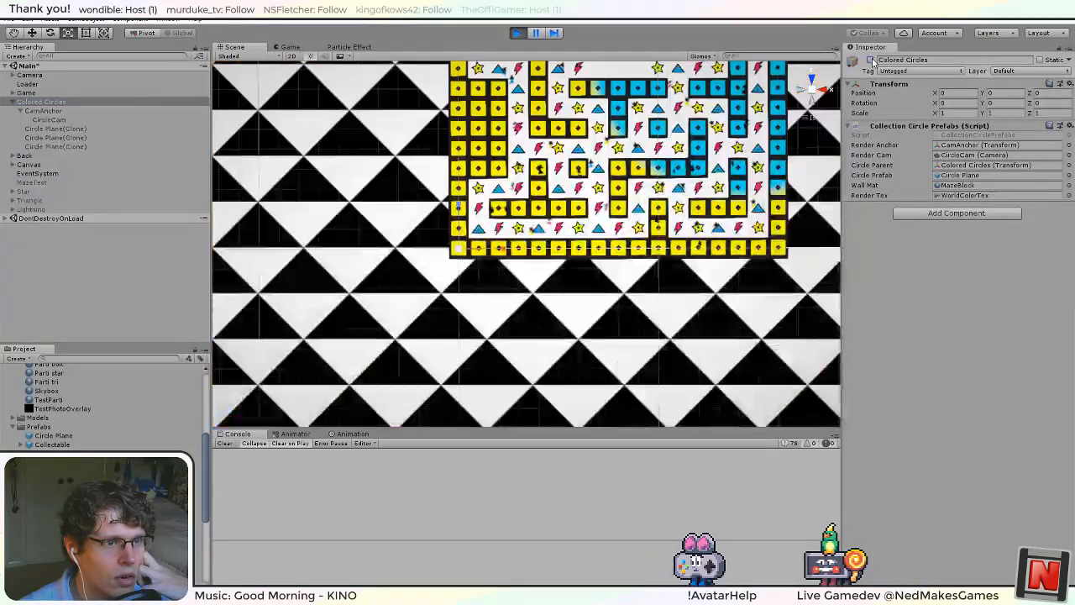
{"action": "scroll", "coordinate": [649, 153], "scroll_direction": "up", "scroll_amount": 3}
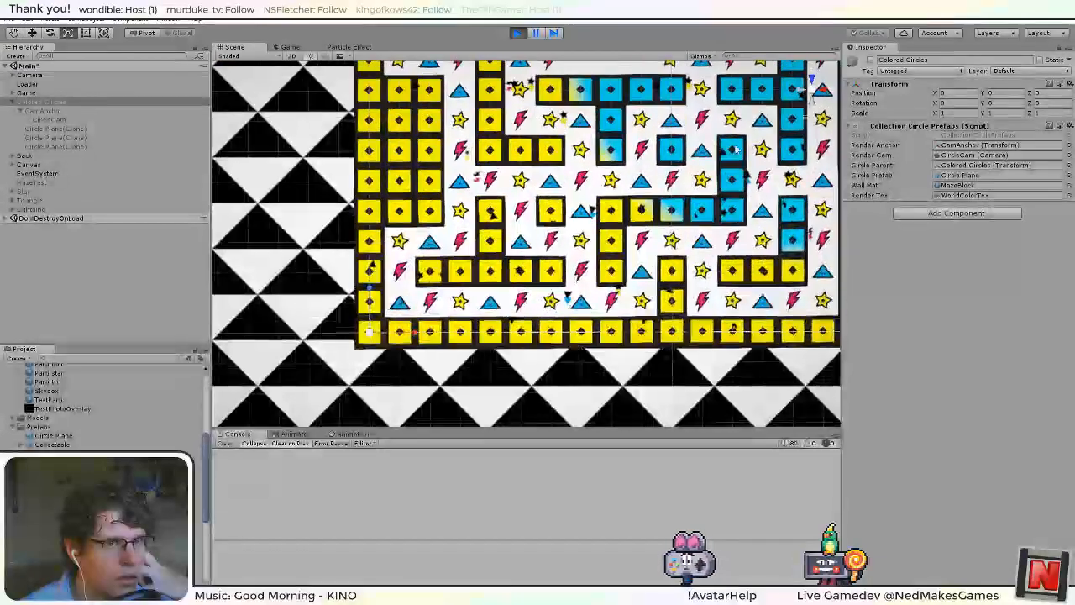
{"action": "left_click", "coordinate": [811, 79]}
{"action": "left_click", "coordinate": [812, 80]}
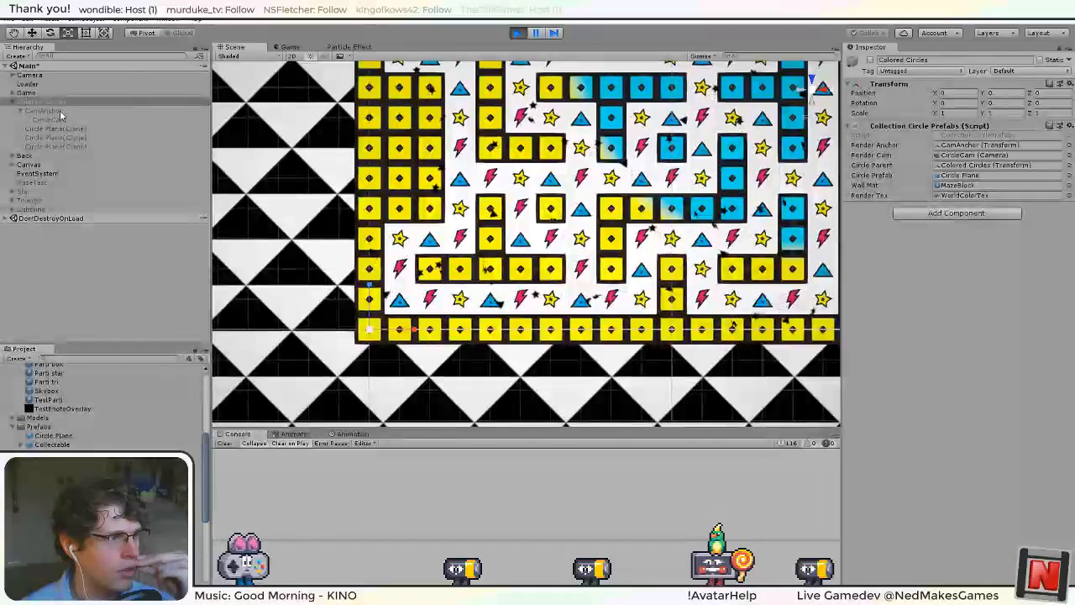
{"action": "left_click", "coordinate": [870, 61]}
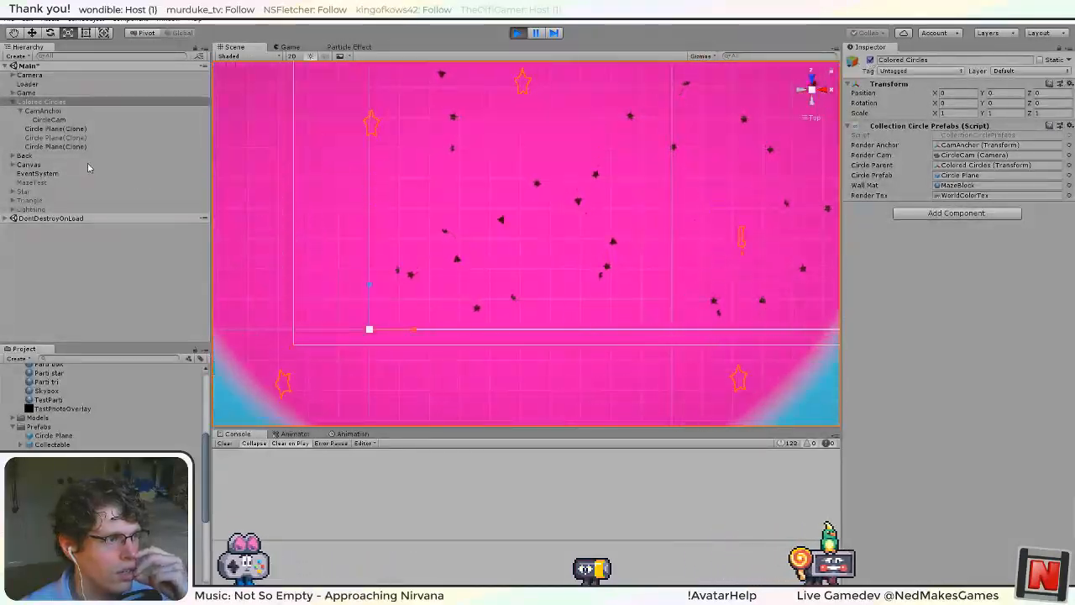
Show the running game with the statistics overlay hidden and start the Daily Challenge maze.
{"action": "left_click", "coordinate": [290, 47]}
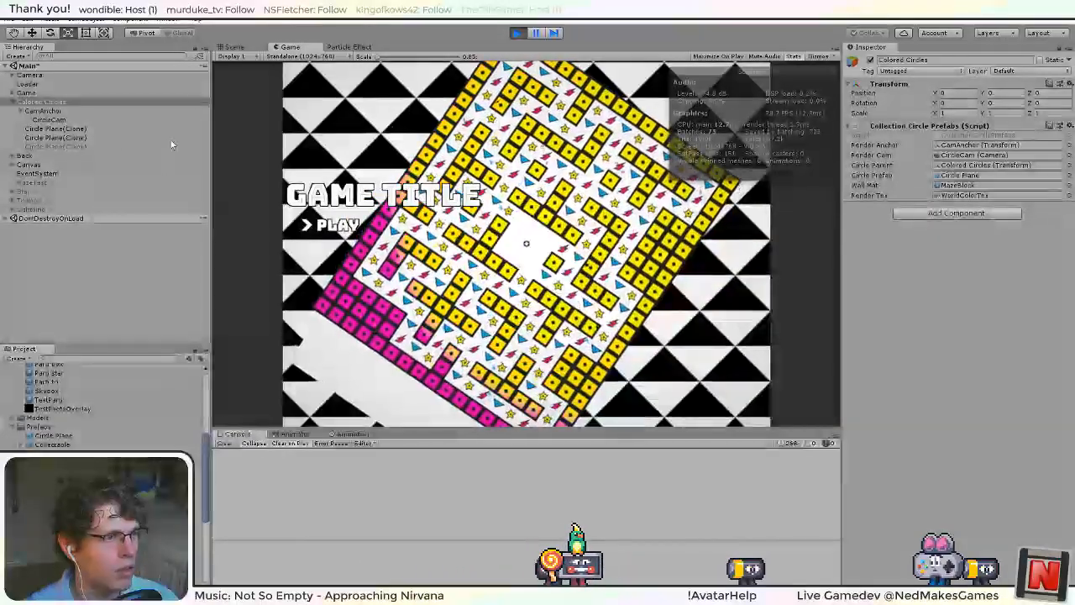
{"action": "key", "text": "Return"}
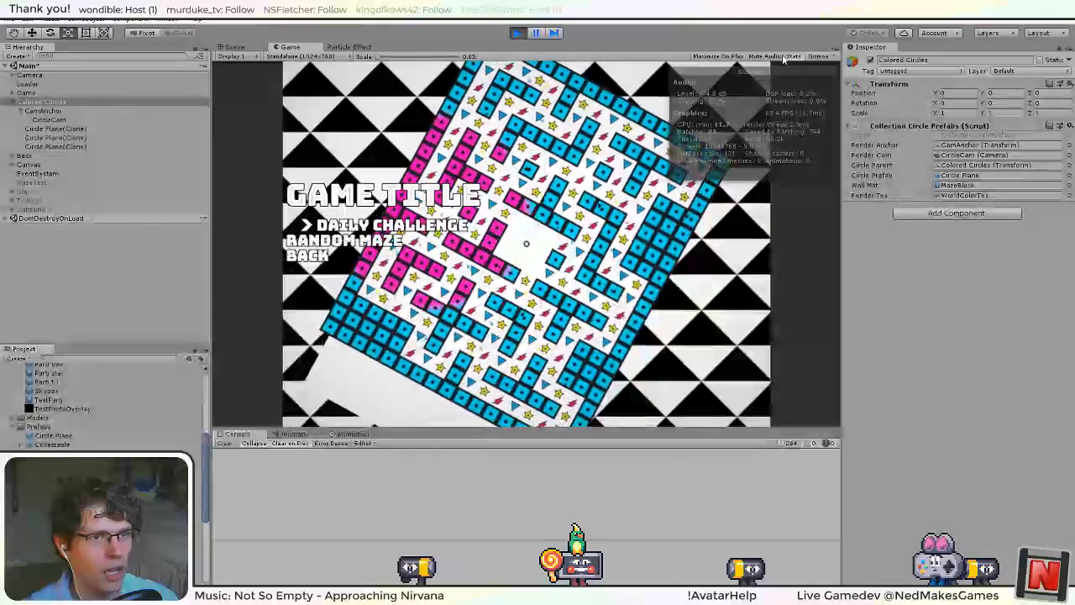
{"action": "left_click", "coordinate": [793, 56]}
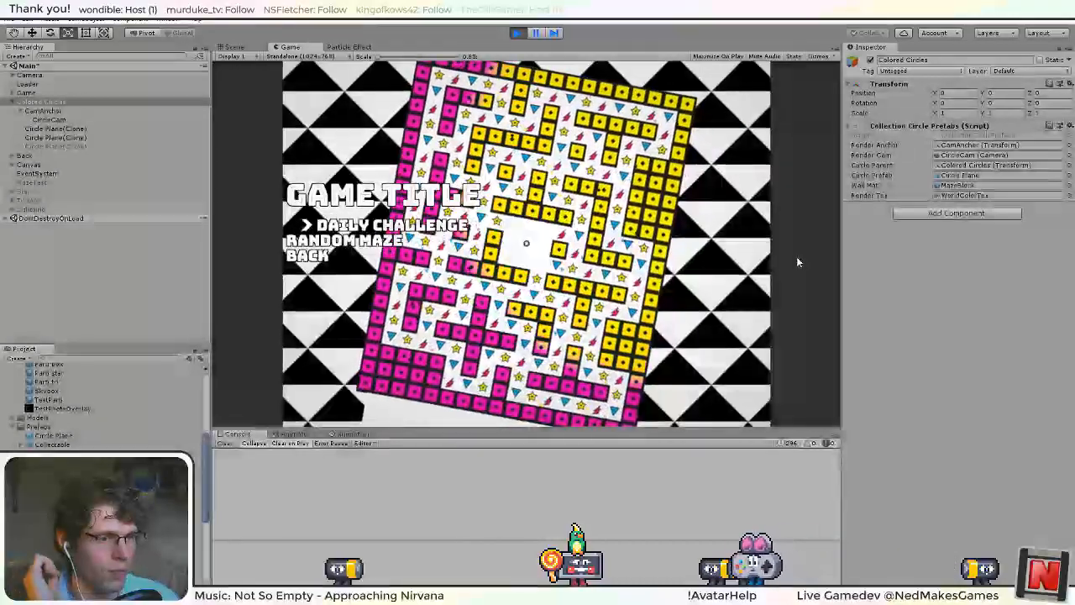
{"action": "key", "text": "Return"}
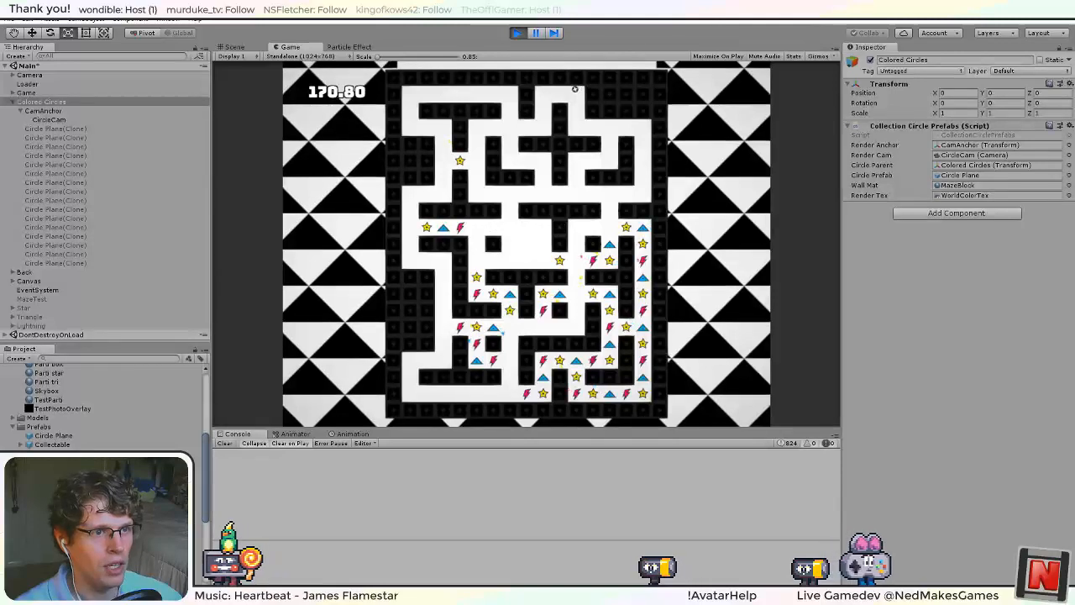
Playtest the particles by collecting the star in the maze's upper-left corridors and the star, triangle and lightning row below it.
{"action": "key", "text": "Left"}
{"action": "key", "text": "Down"}
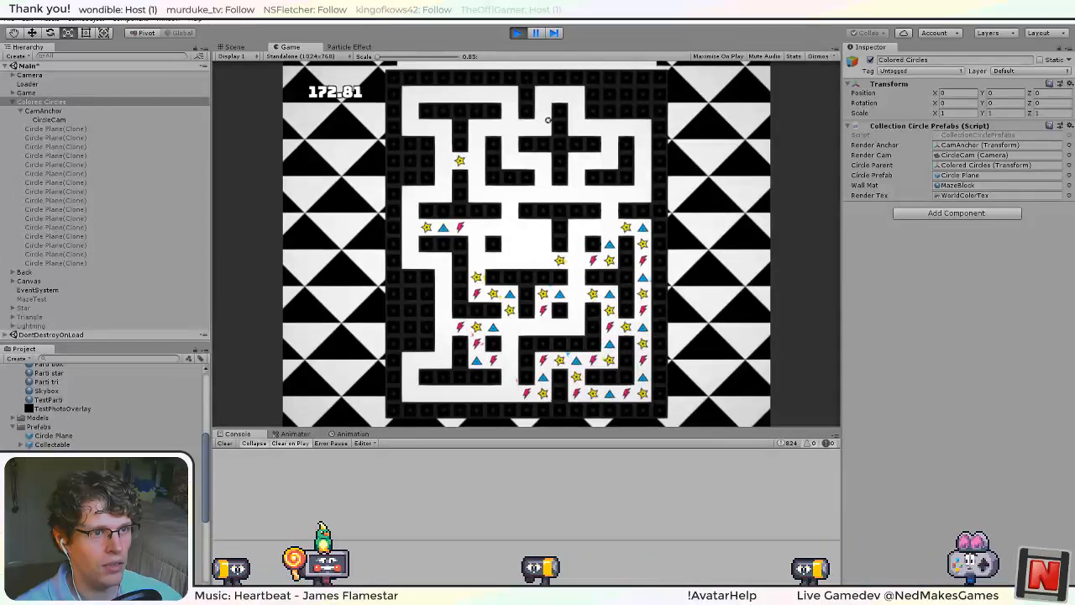
{"action": "key", "text": "Left"}
{"action": "key", "text": "Down"}
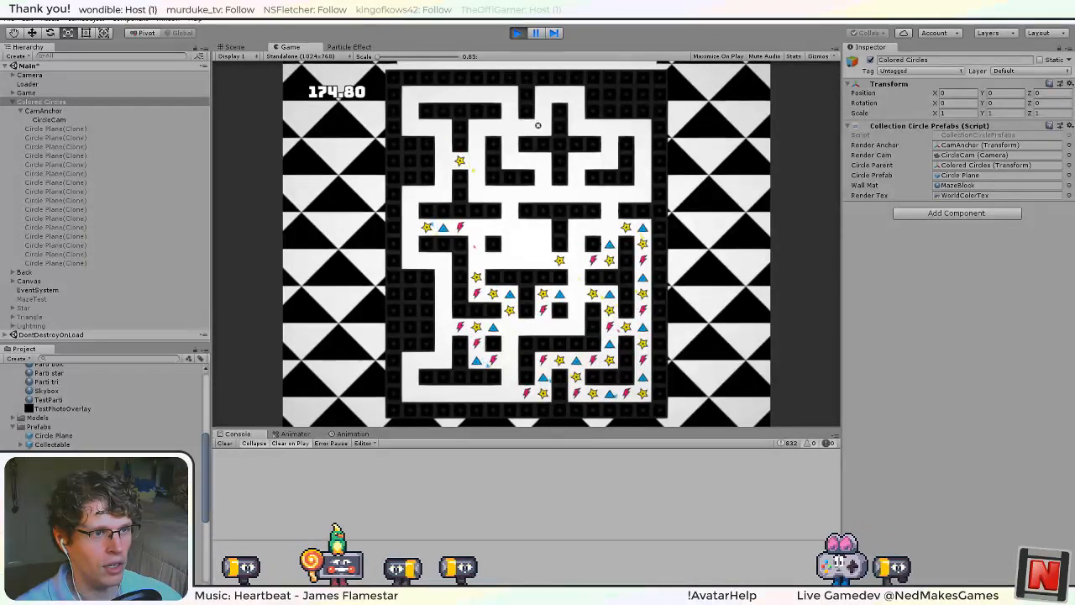
{"action": "key", "text": "Left"}
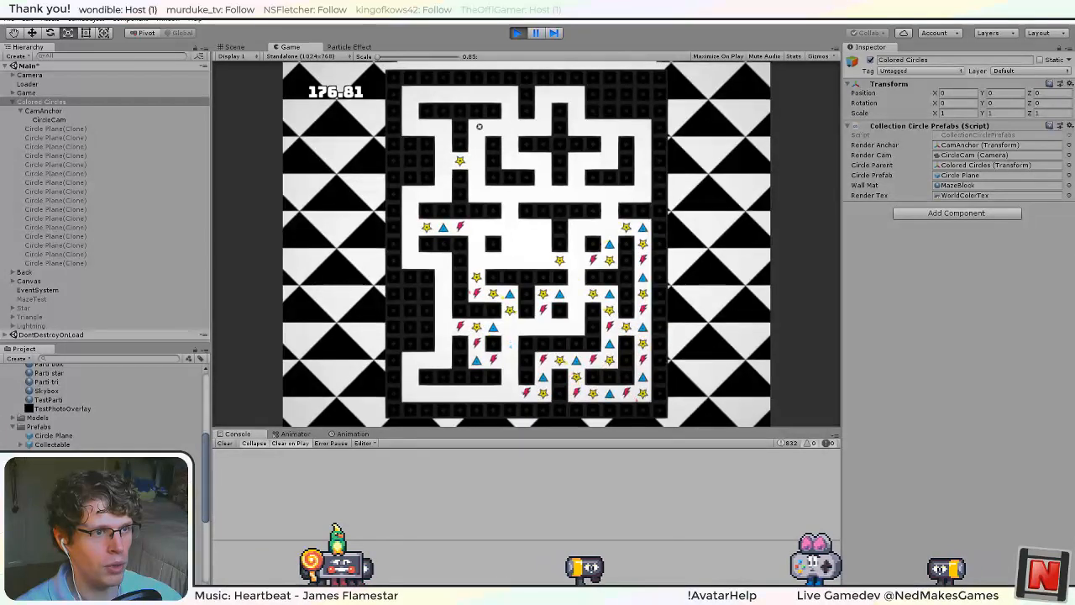
{"action": "key", "text": "Down"}
{"action": "key", "text": "Left"}
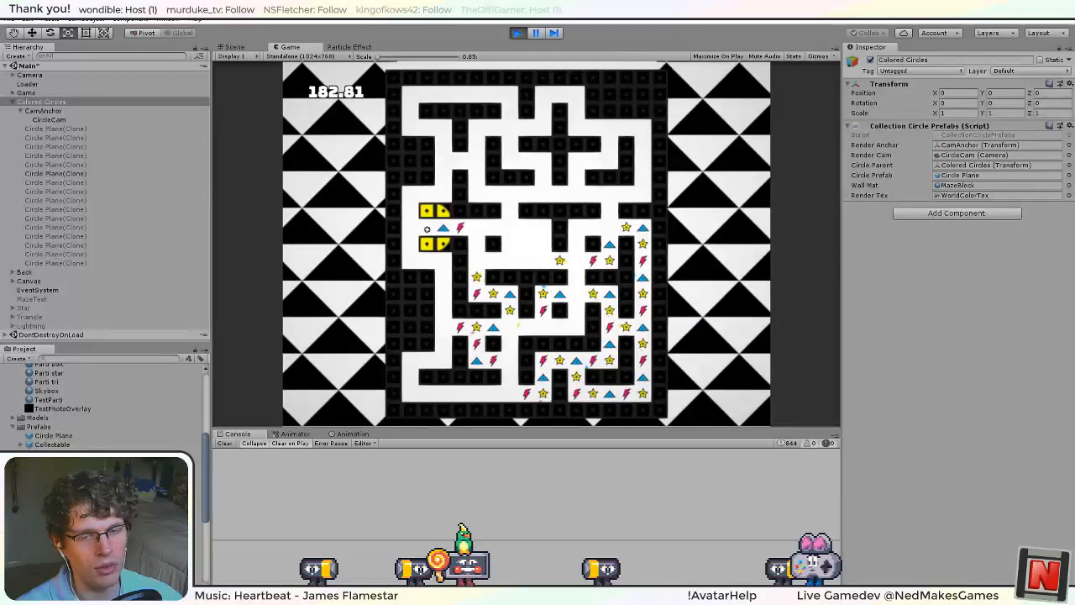
{"action": "key", "text": "Right"}
{"action": "key", "text": "Down"}
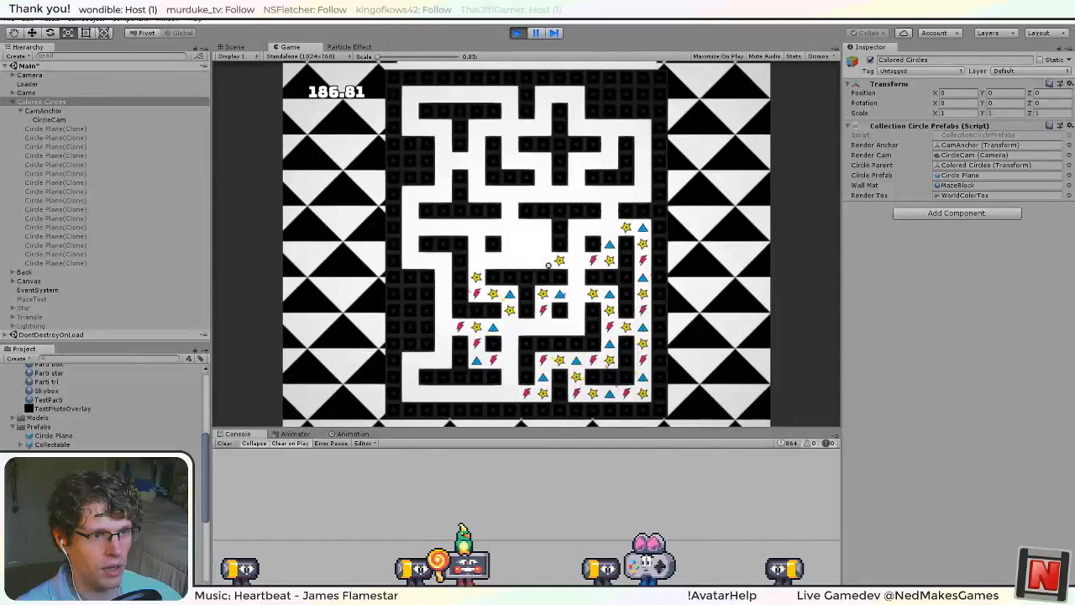
Collect the shapes along the maze's right wall, bottom-right corridor and the inner corridors leading back to the centre.
{"action": "key", "text": "Right"}
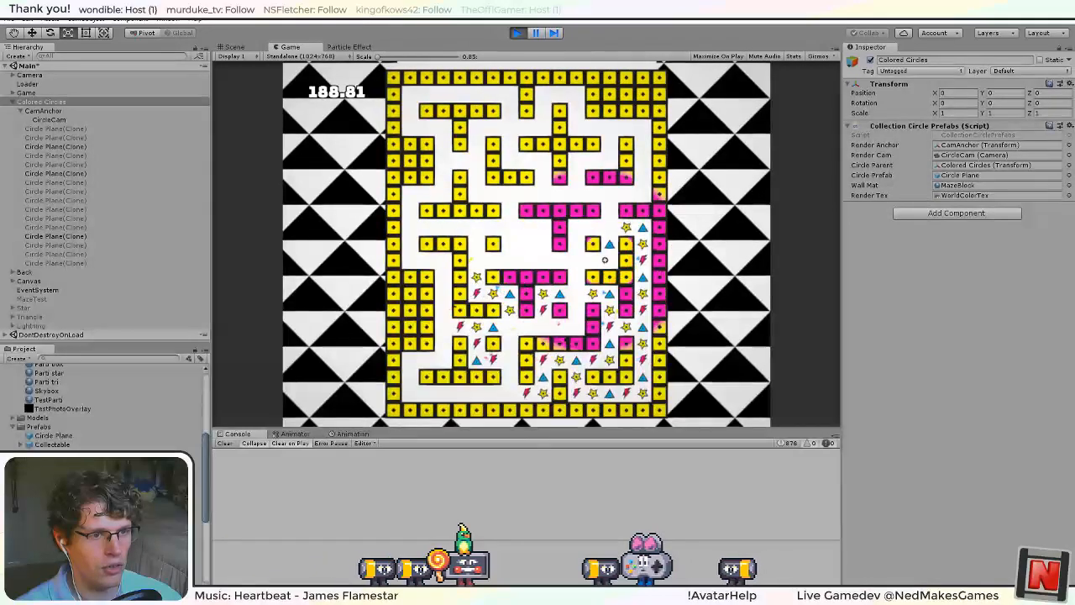
{"action": "key", "text": "Up"}
{"action": "key", "text": "Right"}
{"action": "key", "text": "Down"}
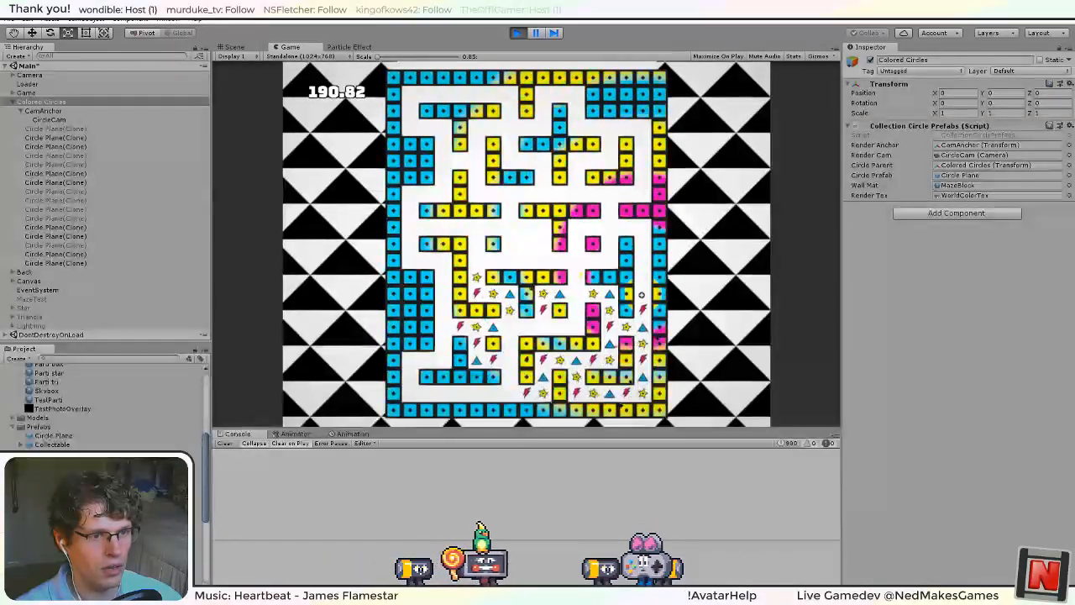
{"action": "key", "text": "Down"}
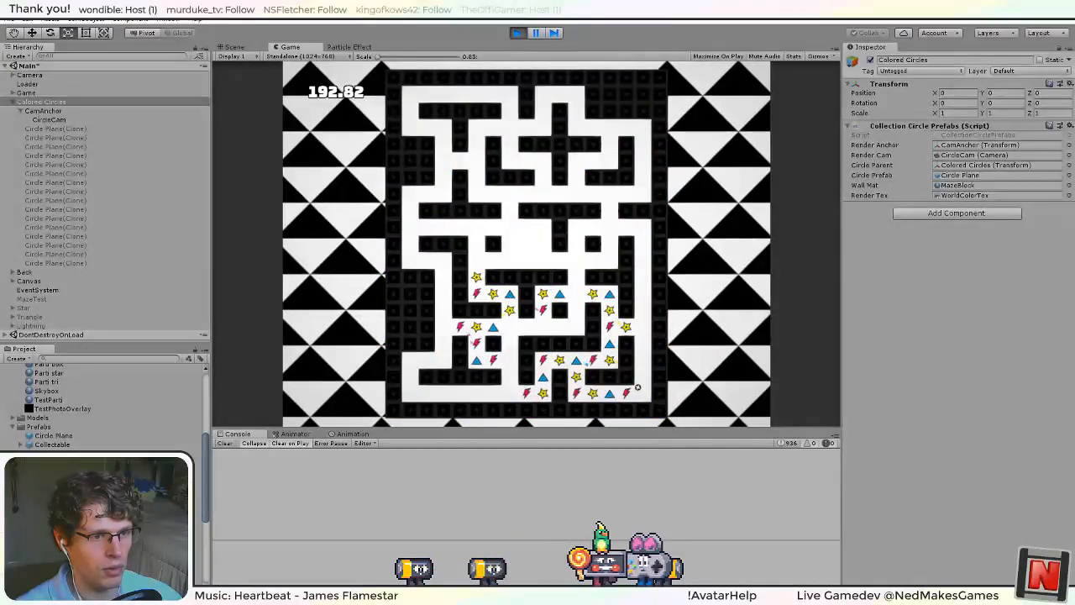
{"action": "key", "text": "Left"}
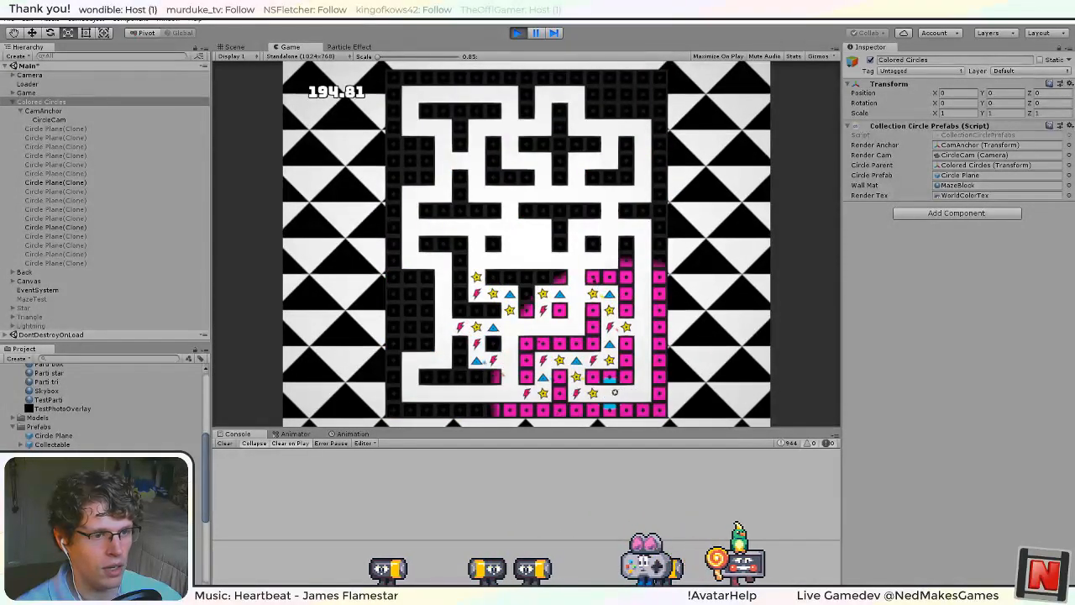
{"action": "key", "text": "Up"}
{"action": "key", "text": "Right"}
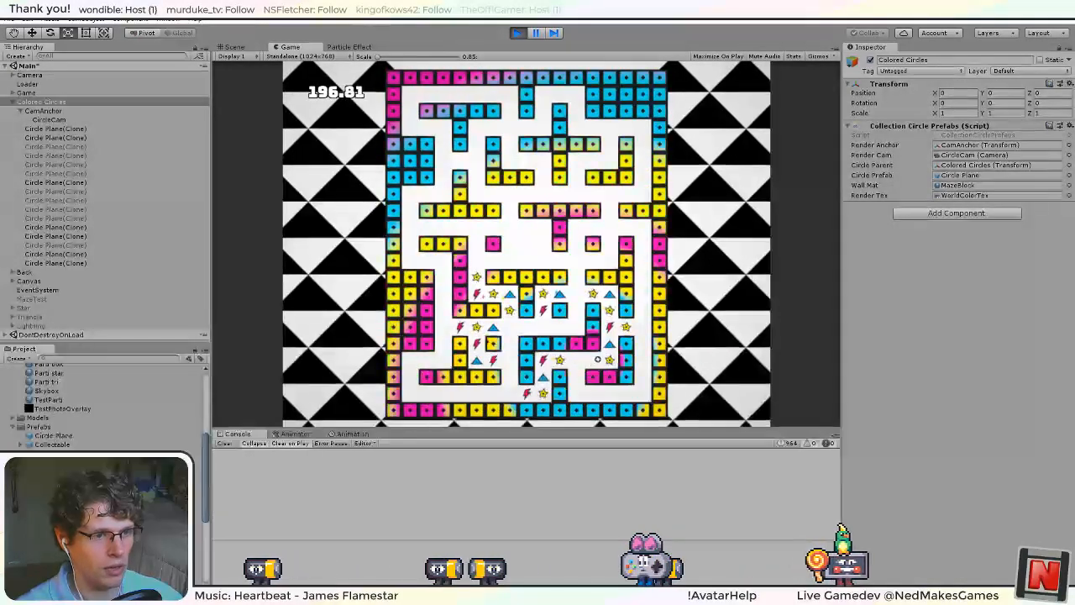
{"action": "key", "text": "Up"}
{"action": "key", "text": "Left"}
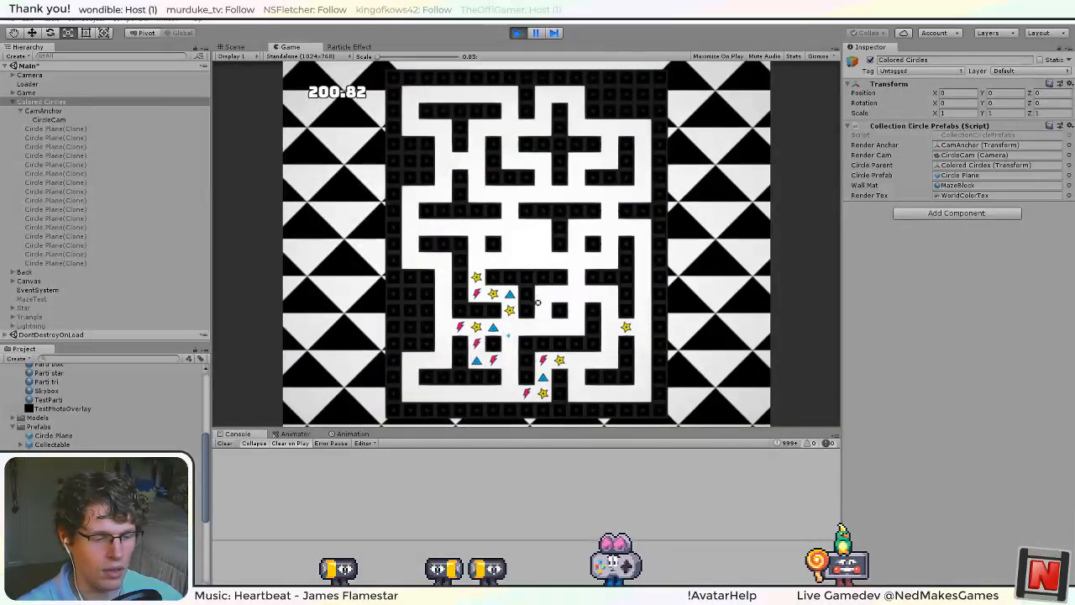
Continue the playtest by collecting the shapes in the maze's lower-left corridors while watching their particles.
{"action": "key", "text": "Down"}
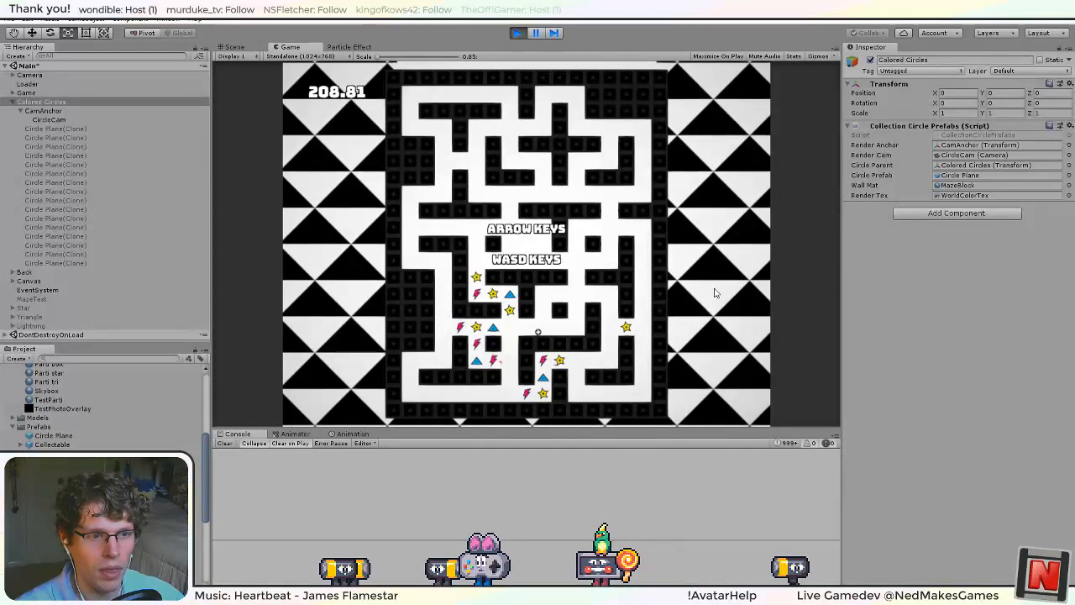
{"action": "key", "text": "Left"}
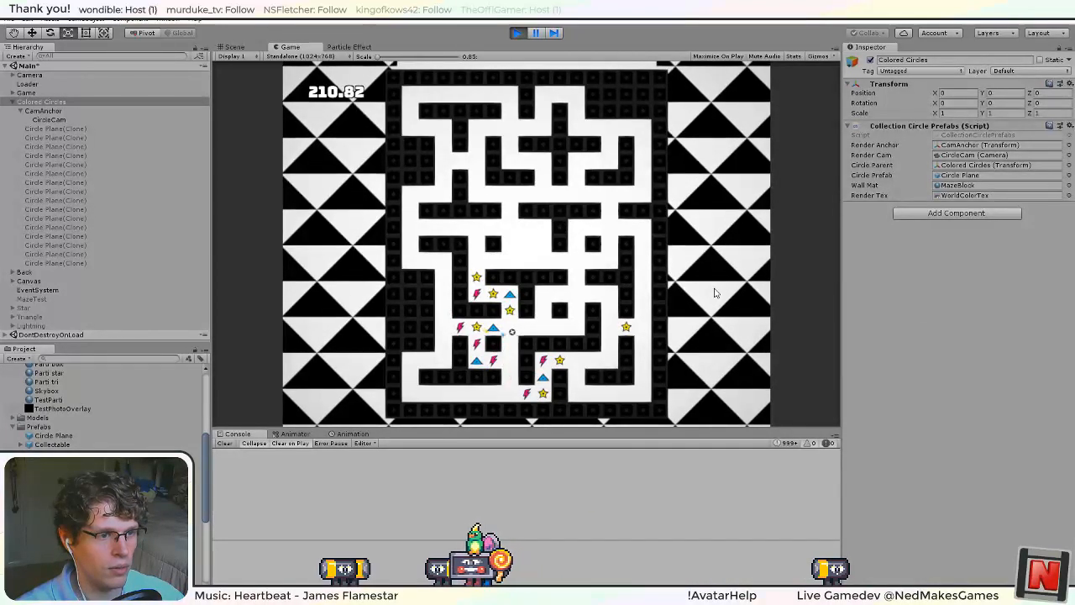
{"action": "key", "text": "Left"}
{"action": "key", "text": "Up"}
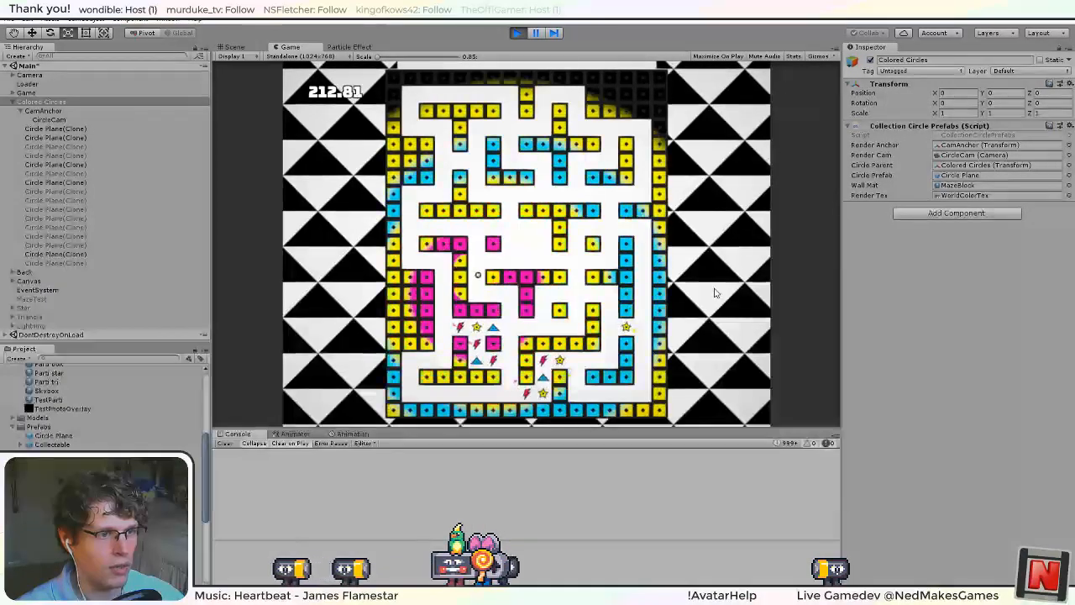
{"action": "key", "text": "Right"}
{"action": "key", "text": "Right"}
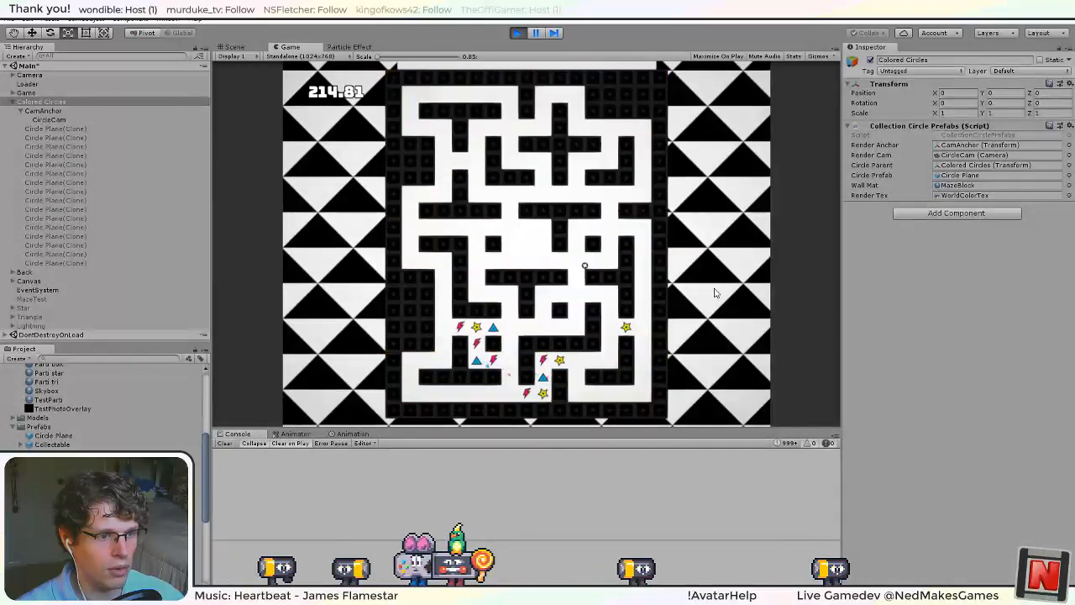
{"action": "key", "text": "Left"}
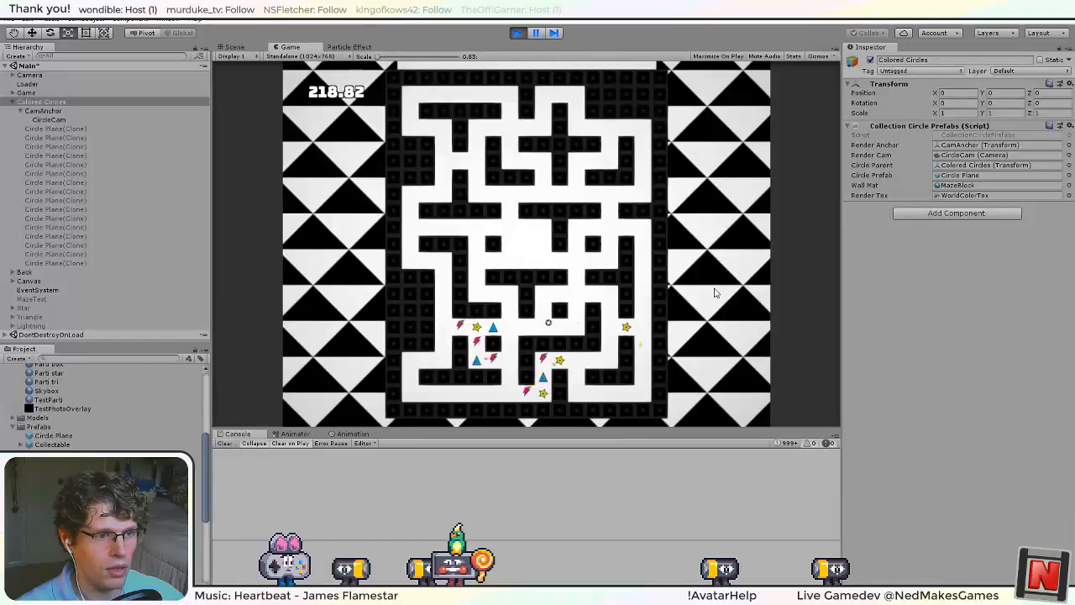
{"action": "key", "text": "Left"}
{"action": "key", "text": "Down"}
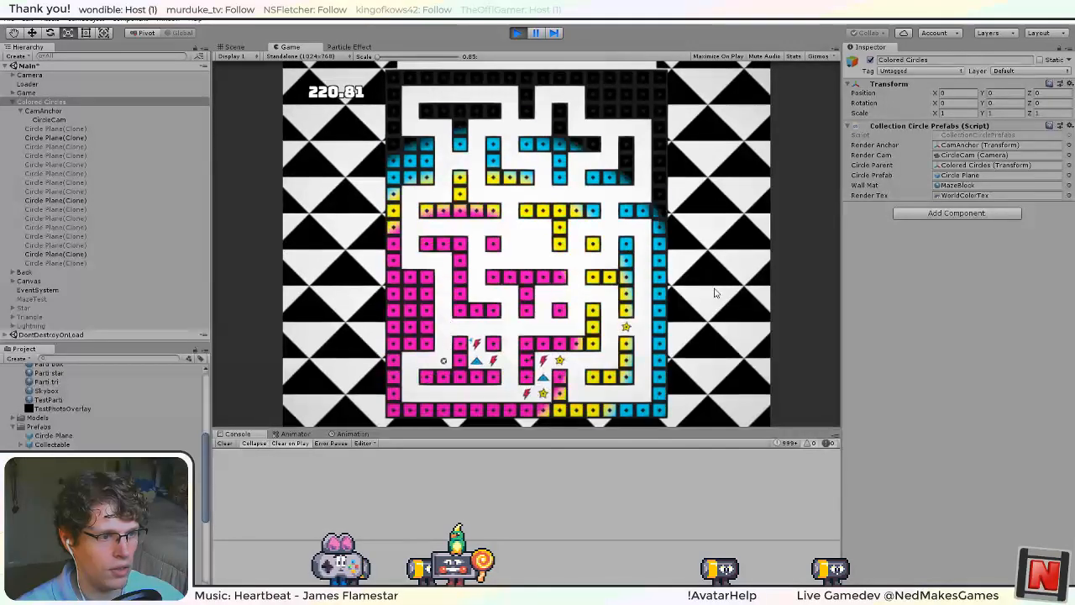
{"action": "key", "text": "Left"}
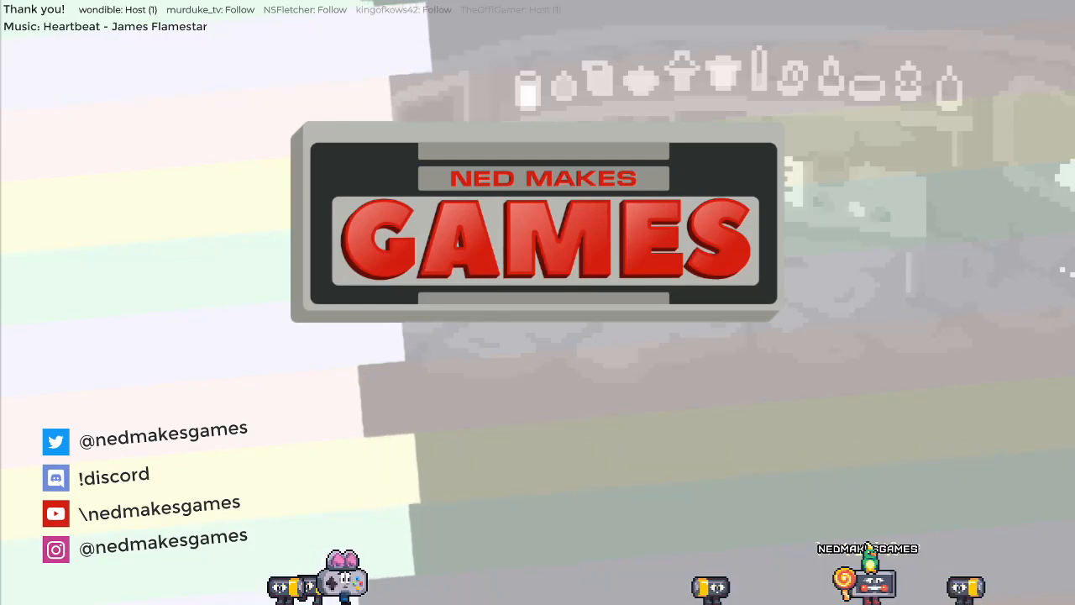
{"action": "left_click", "coordinate": [843, 95]}
{"action": "left_click", "coordinate": [860, 383]}
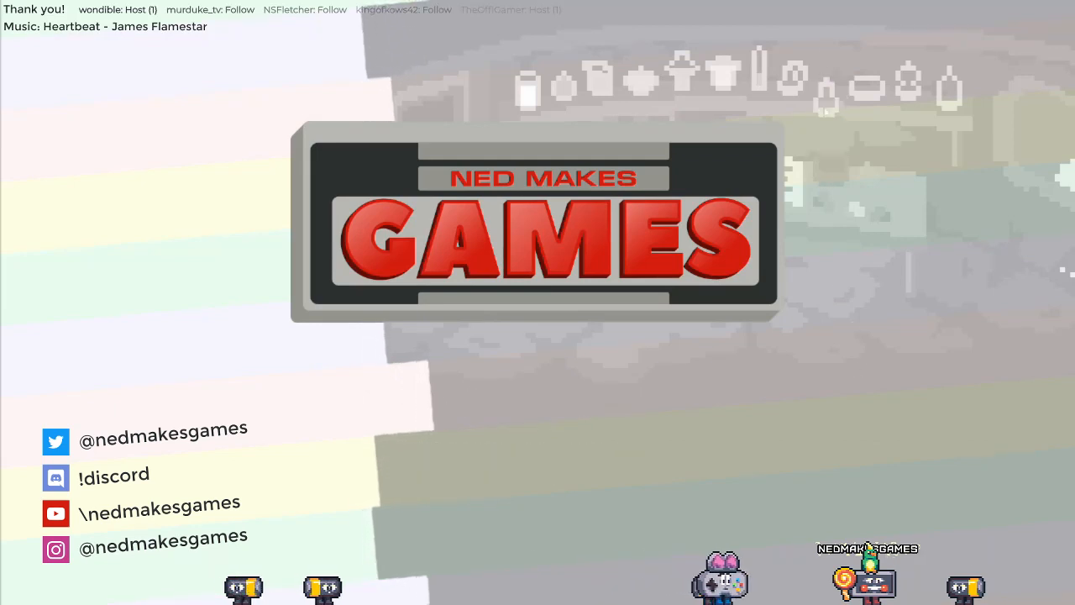
{"action": "left_click", "coordinate": [829, 90]}
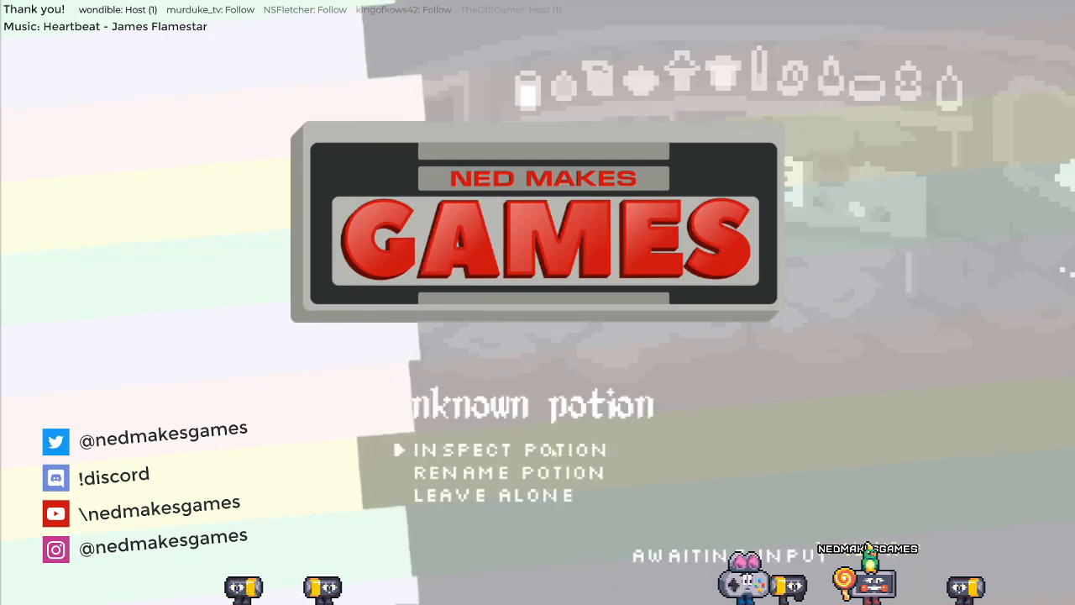
{"action": "left_click", "coordinate": [552, 451]}
{"action": "left_click", "coordinate": [515, 480]}
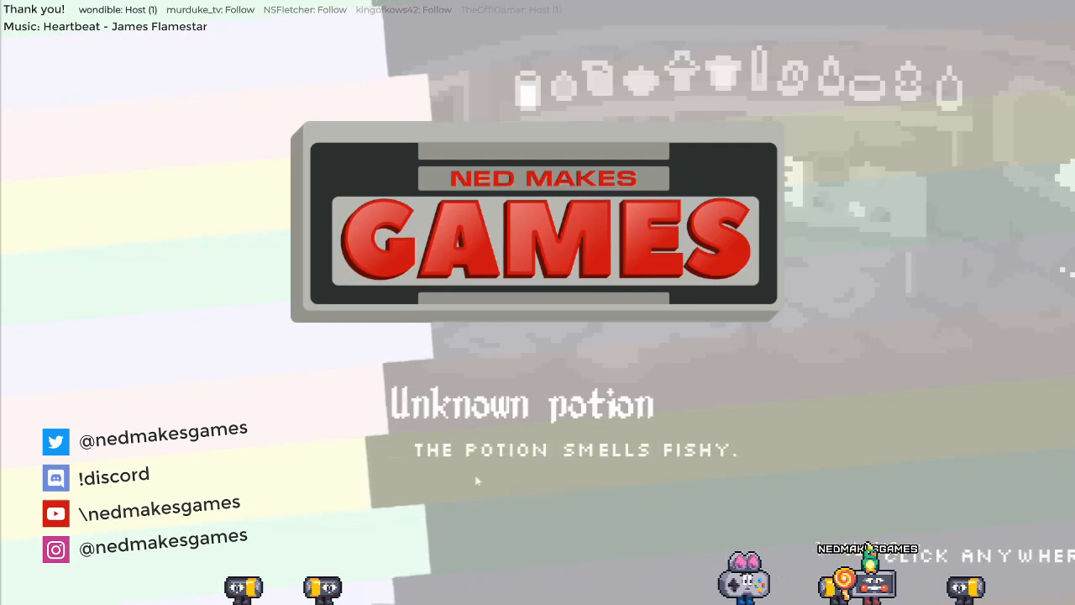
{"action": "left_click", "coordinate": [532, 477]}
{"action": "left_click", "coordinate": [831, 79]}
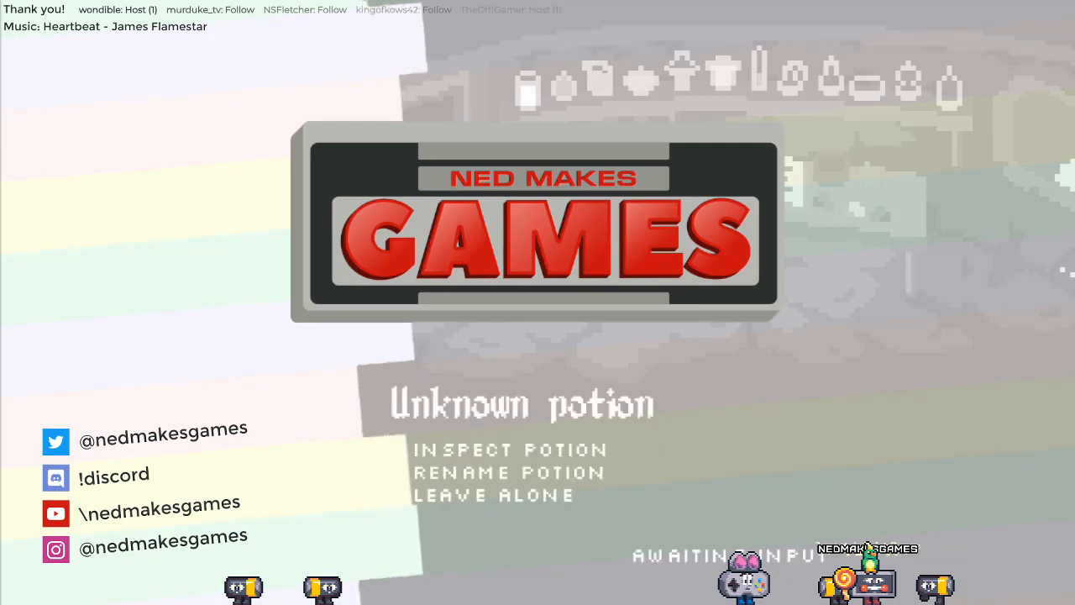
{"action": "left_click", "coordinate": [531, 452]}
{"action": "left_click", "coordinate": [507, 497]}
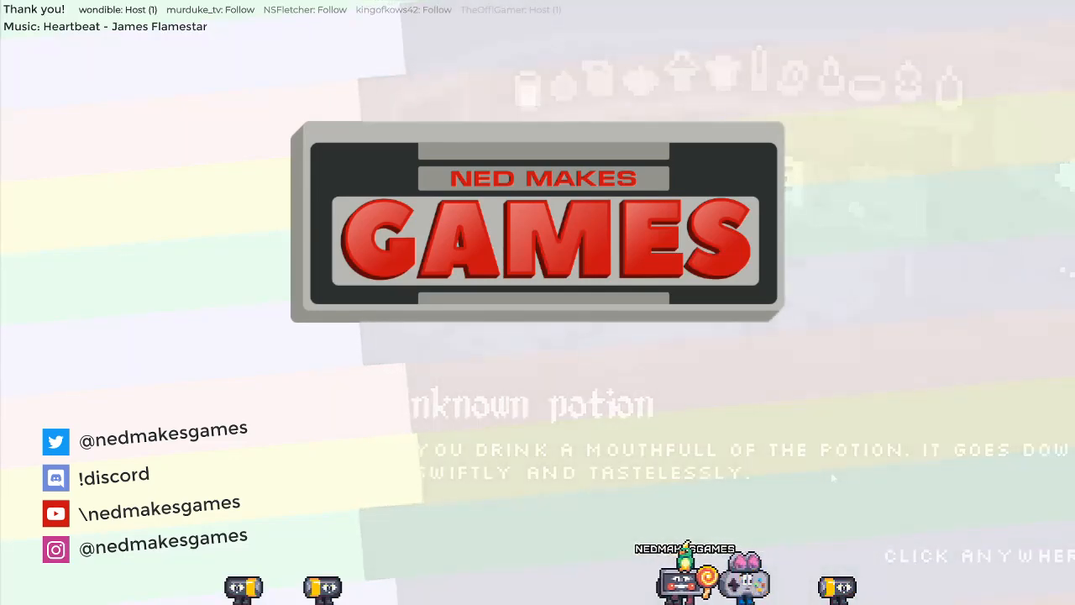
{"action": "left_click", "coordinate": [830, 479]}
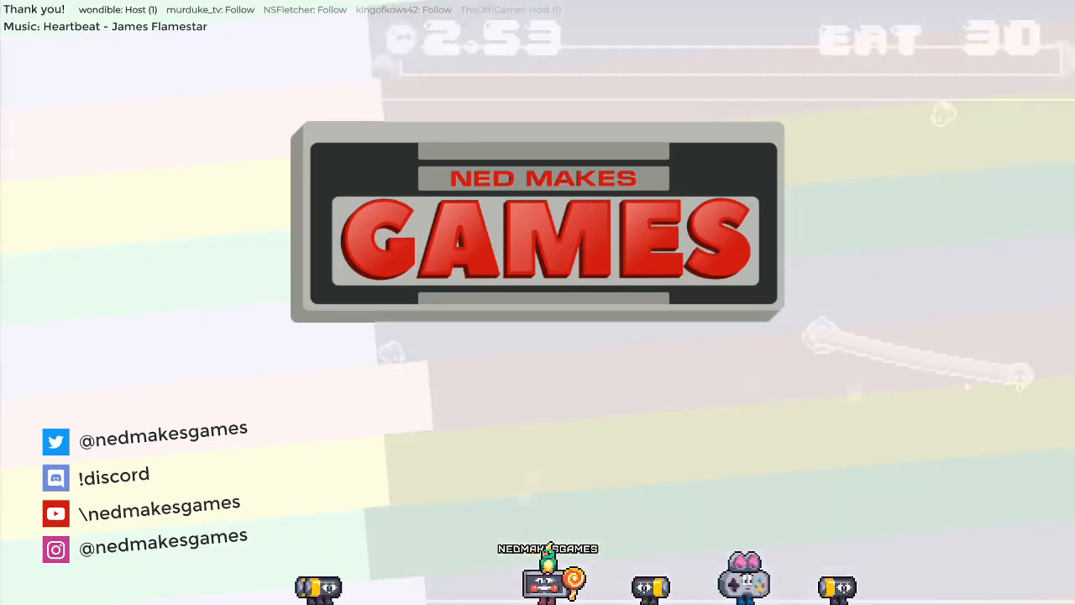